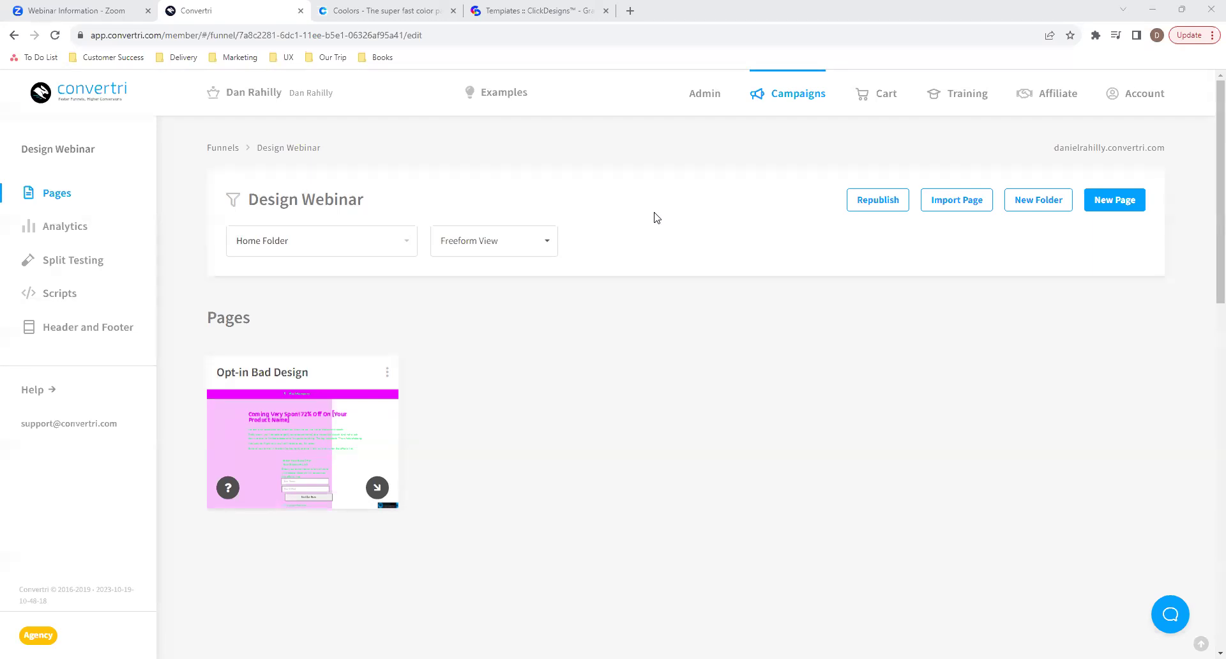
# Open the Opt-in Bad Design page of the Design Webinar funnel for editing.
pyautogui.moveTo(366, 430)
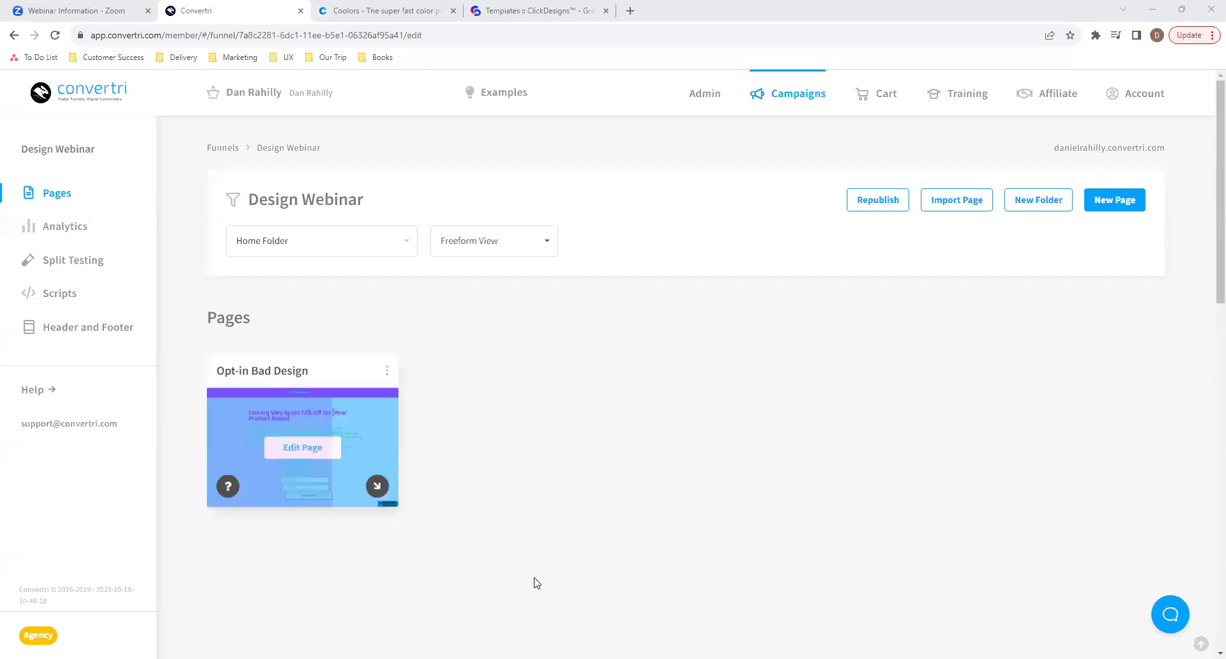
pyautogui.moveTo(340, 478)
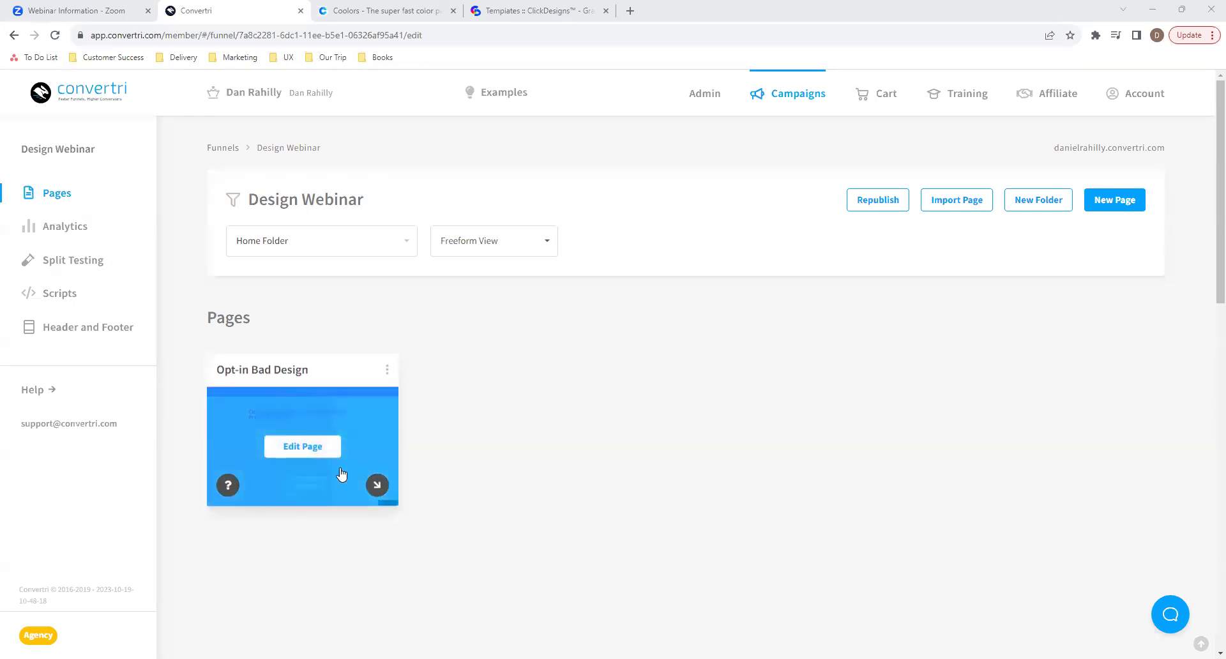
pyautogui.click(292, 454)
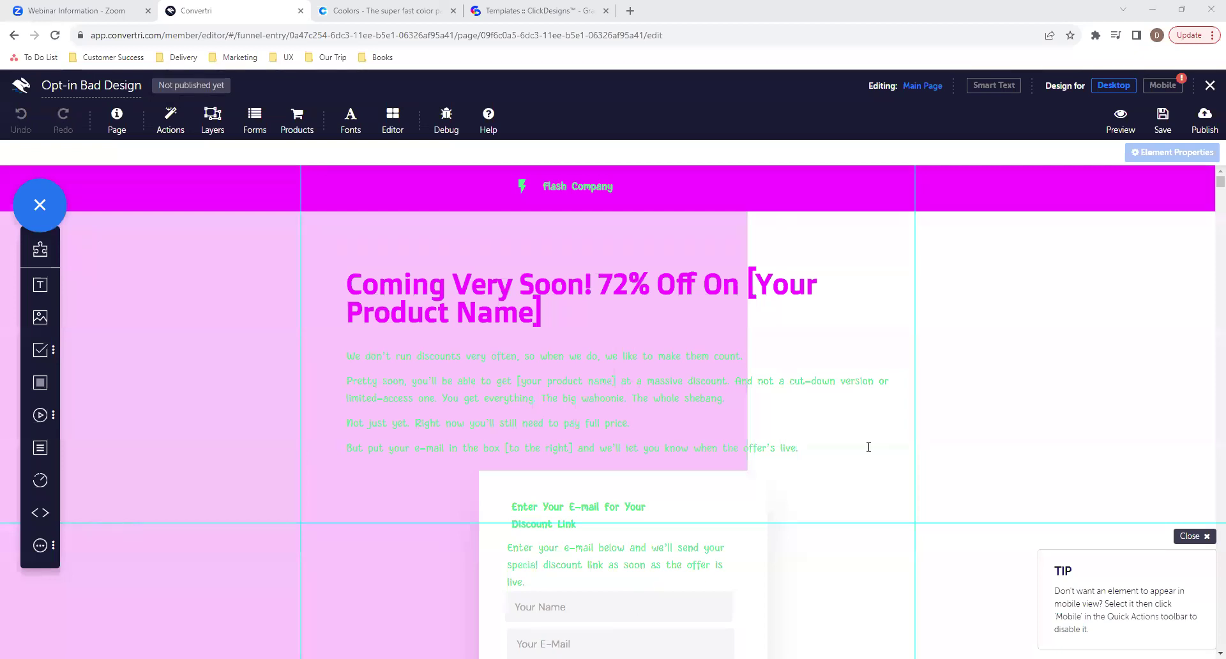
# Examine the opt-in page's colors, fonts and alignment from the header to the footer links.
pyautogui.scroll(-5, 868, 447)
pyautogui.scroll(2, 869, 447)
pyautogui.scroll(4, 868, 447)
pyautogui.scroll(-4, 684, 522)
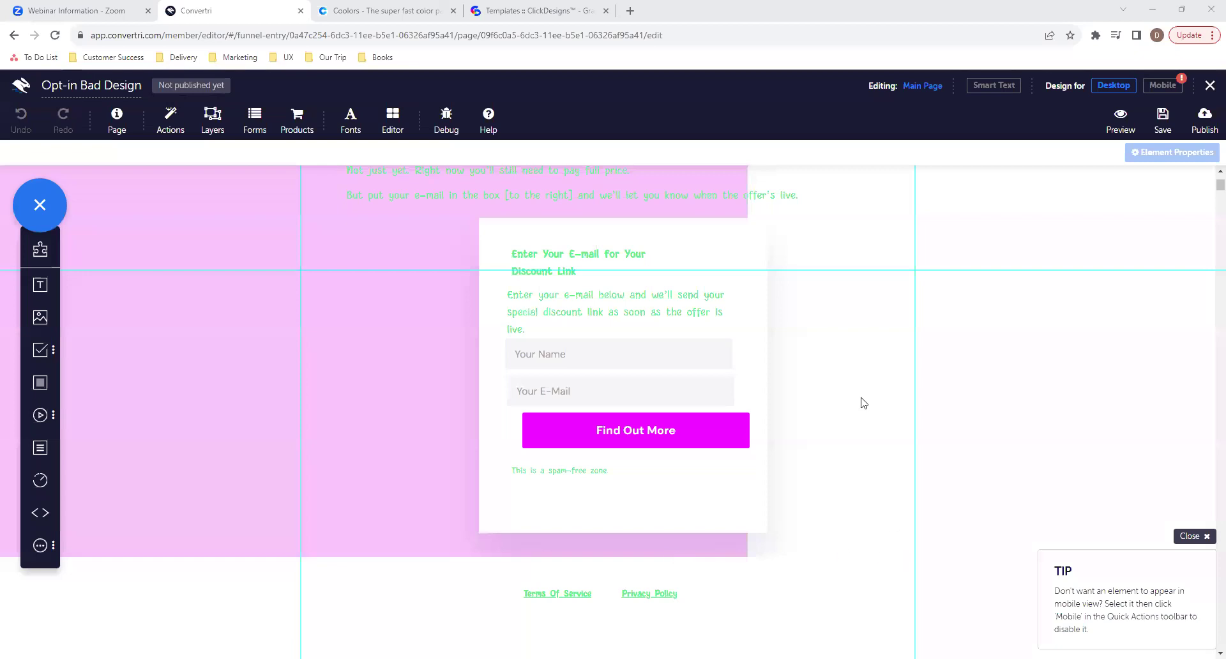
pyautogui.scroll(4, 864, 402)
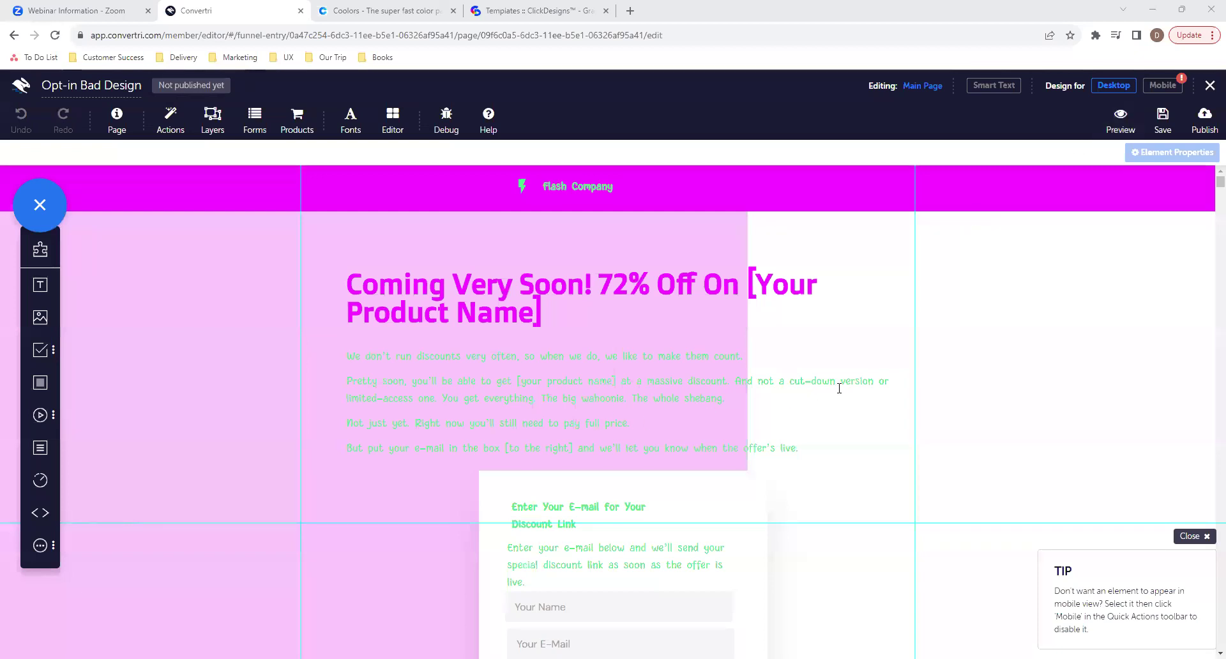
pyautogui.scroll(-2, 778, 568)
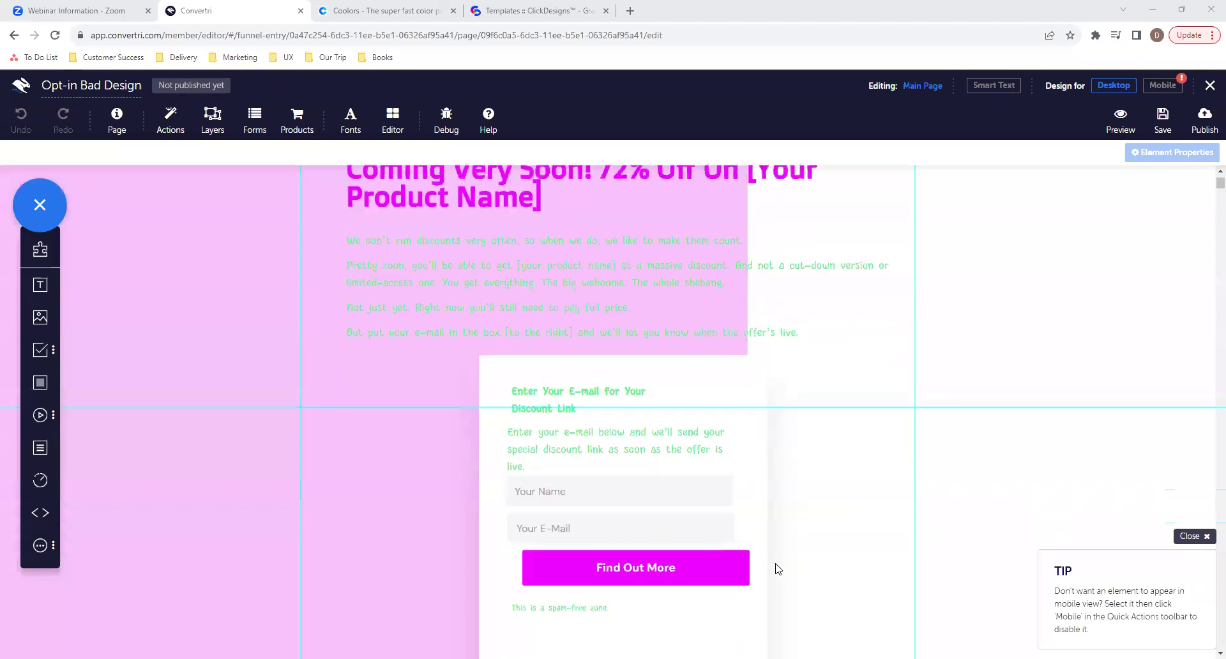
pyautogui.scroll(-2, 778, 569)
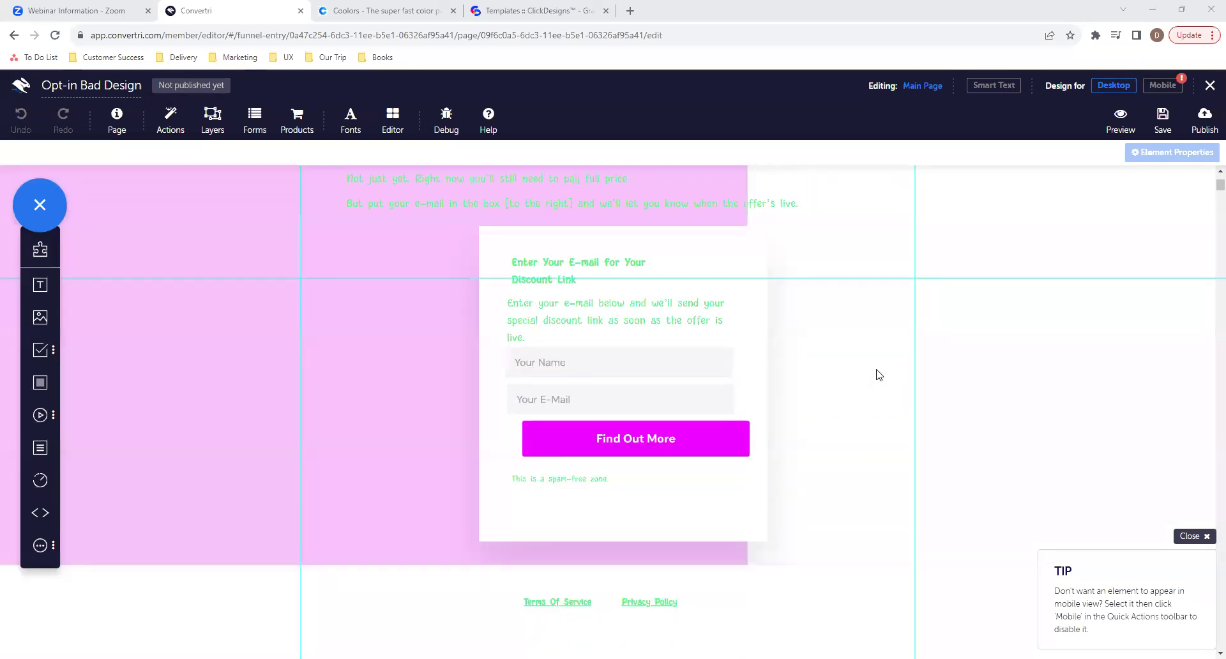
pyautogui.scroll(1, 879, 375)
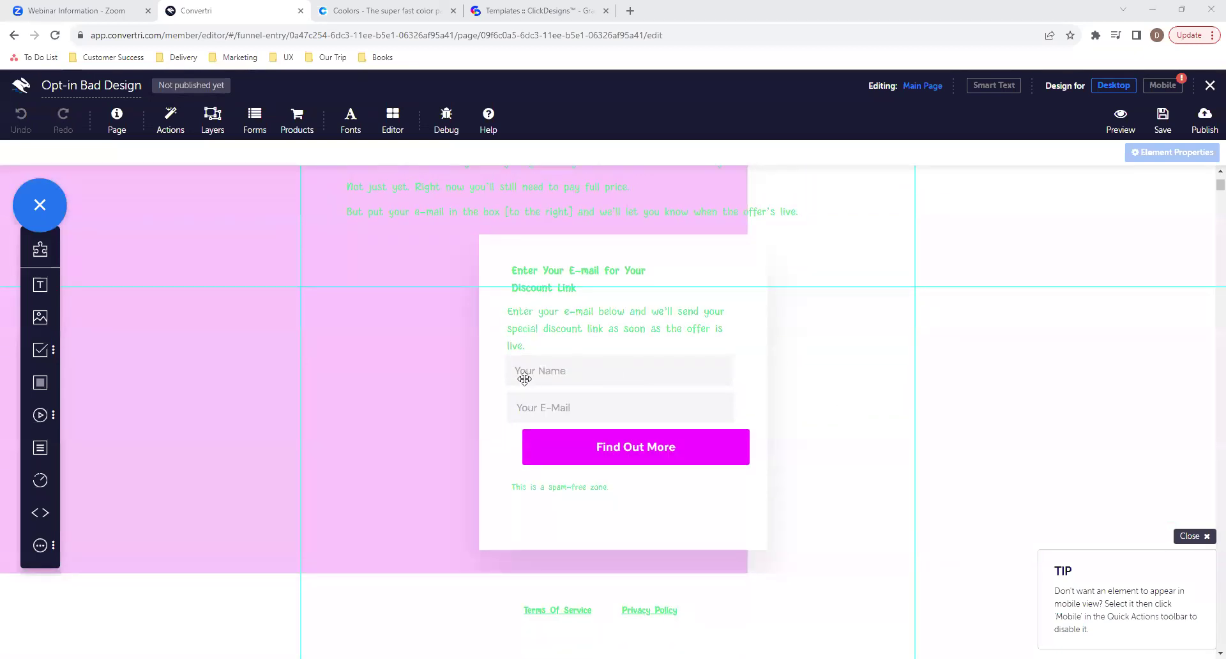
pyautogui.scroll(4, 958, 402)
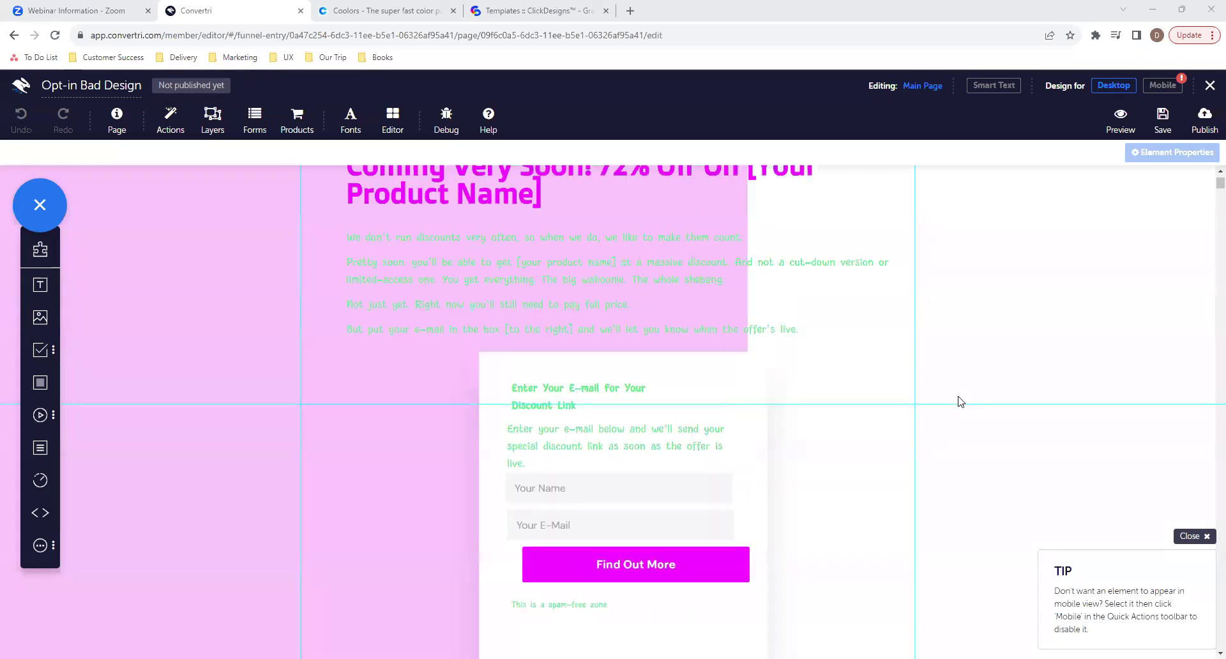
# Preview the opt-in page, look through its full length, and close the preview.
pyautogui.click(1109, 129)
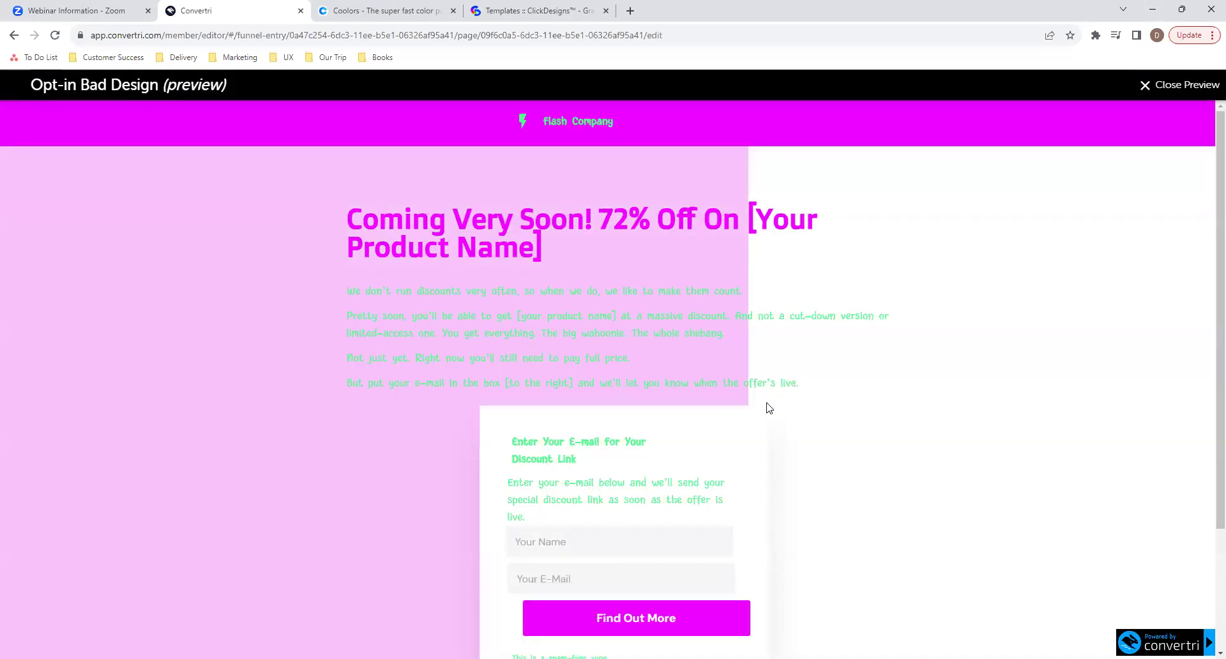
pyautogui.scroll(-3, 769, 408)
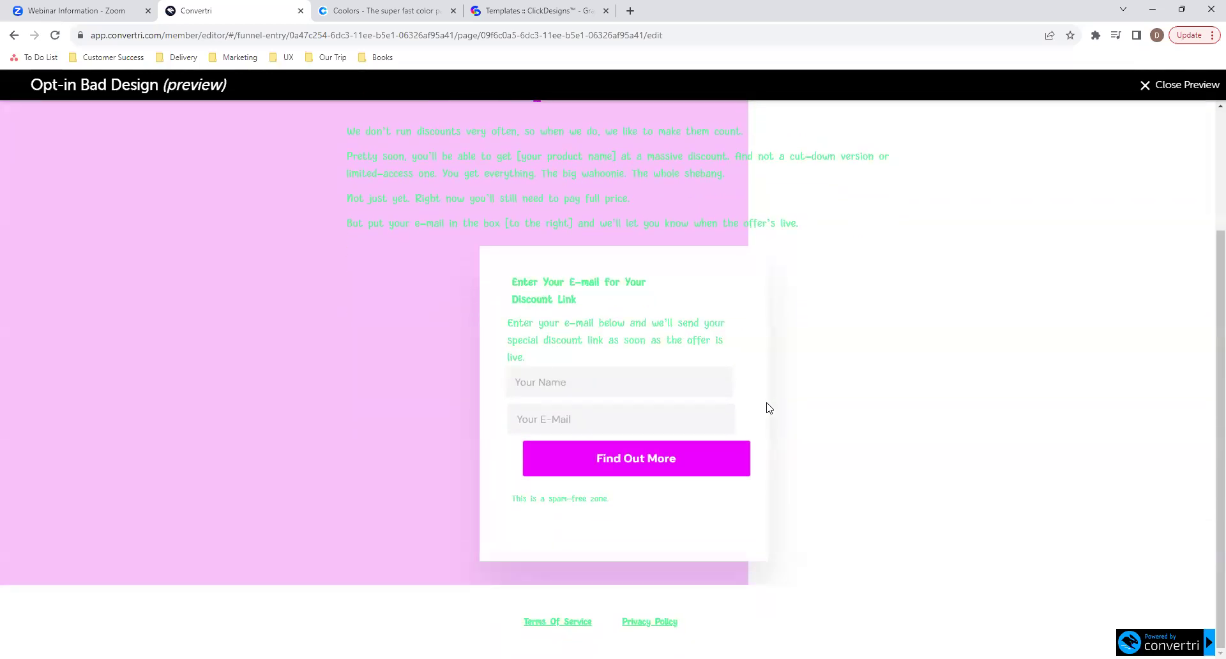
pyautogui.scroll(3, 769, 408)
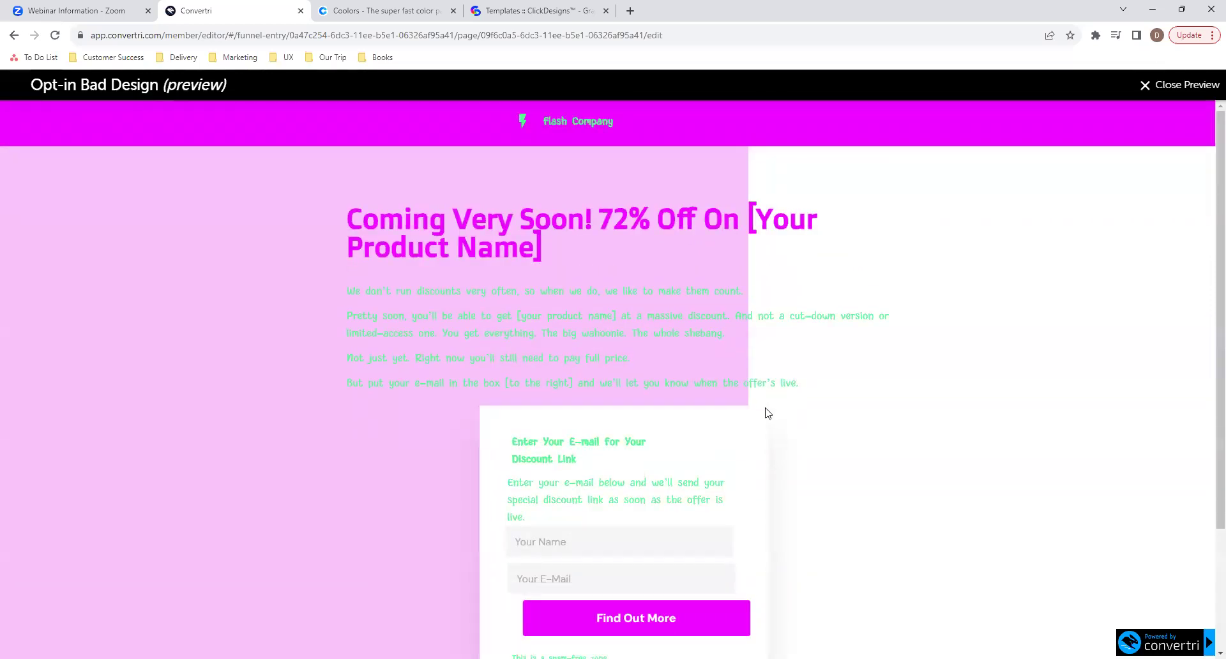
pyautogui.click(1167, 96)
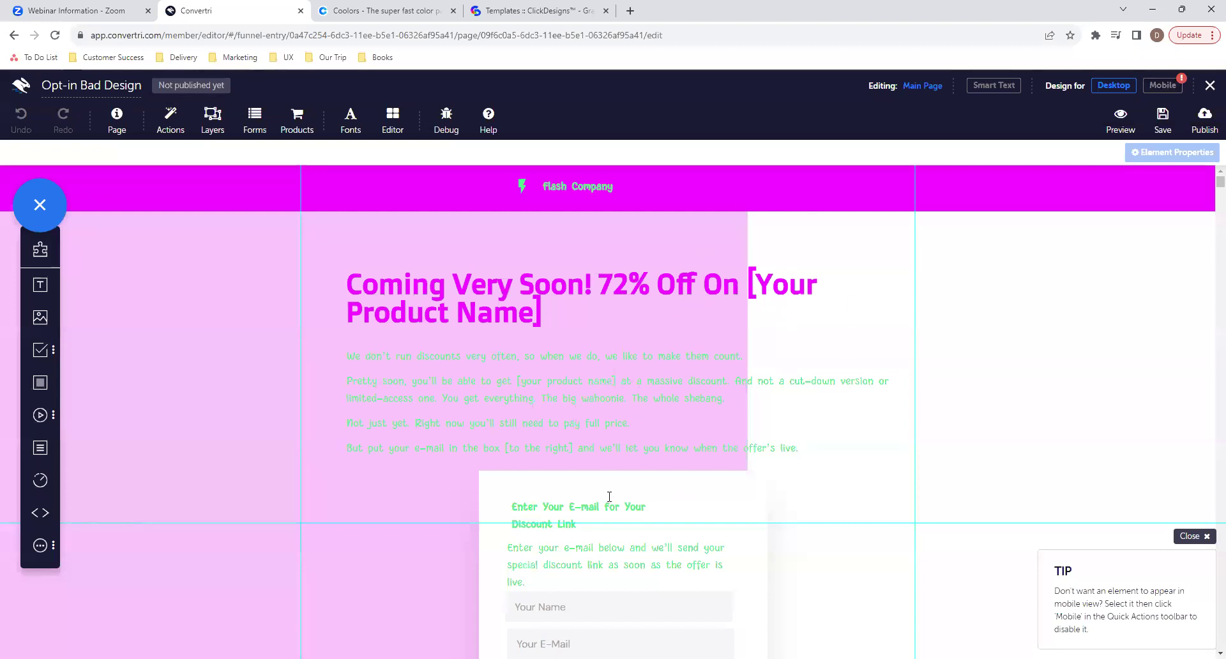
# Inspect the pink background panel, the sign-up form's alignment and the Find Out More button on the page.
pyautogui.scroll(-1, 585, 491)
pyautogui.scroll(-2, 585, 492)
pyautogui.scroll(3, 585, 491)
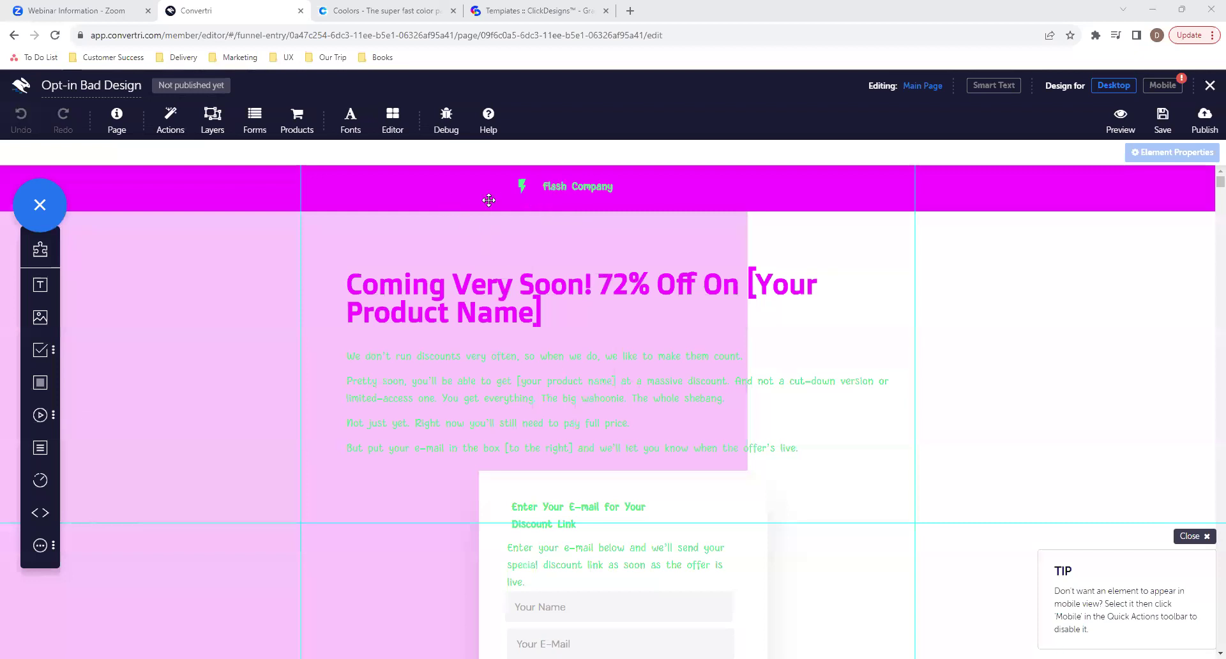
pyautogui.click(475, 423)
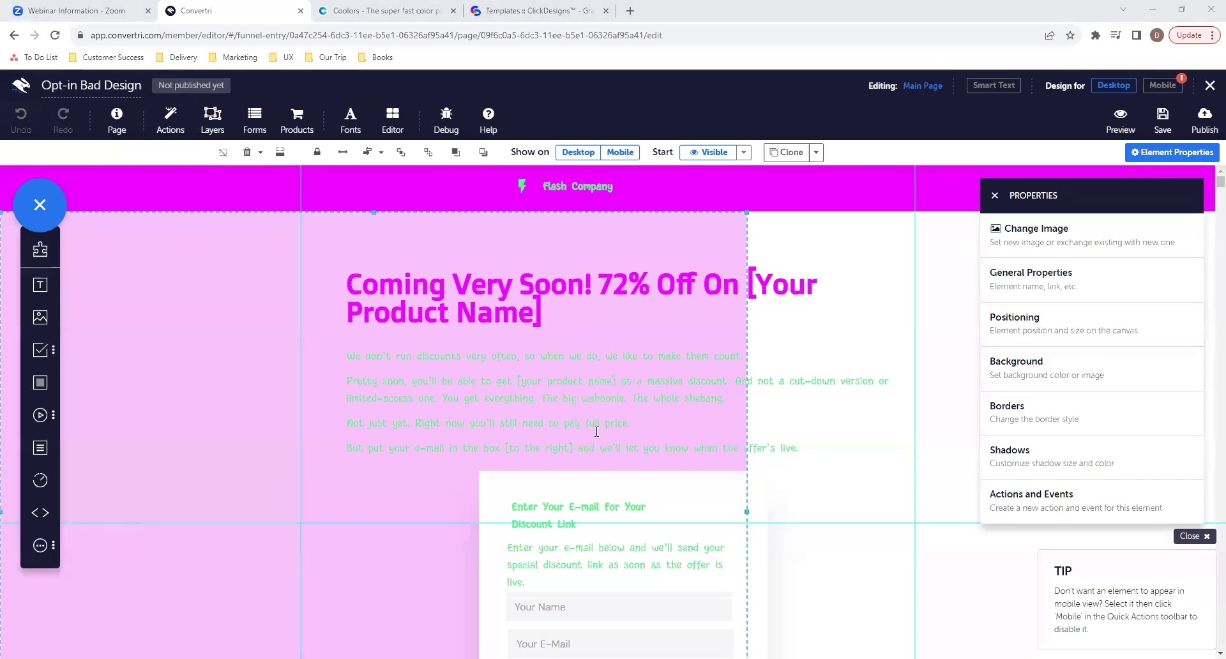
pyautogui.scroll(-3, 596, 429)
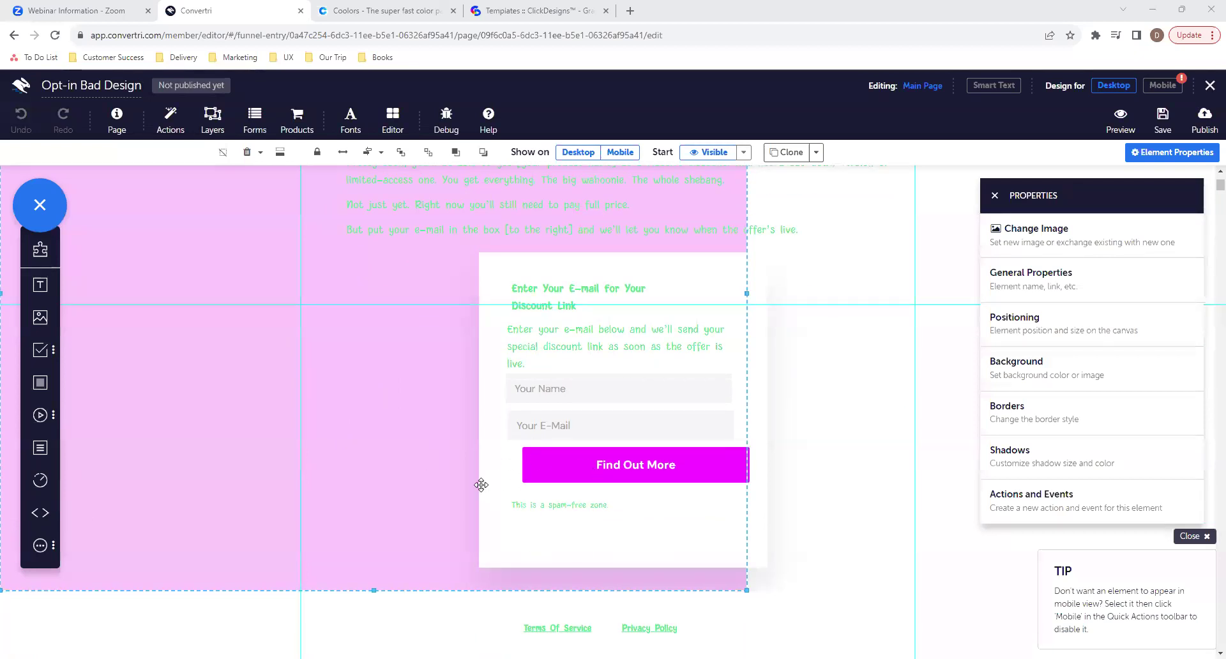
pyautogui.click(547, 478)
pyautogui.click(790, 505)
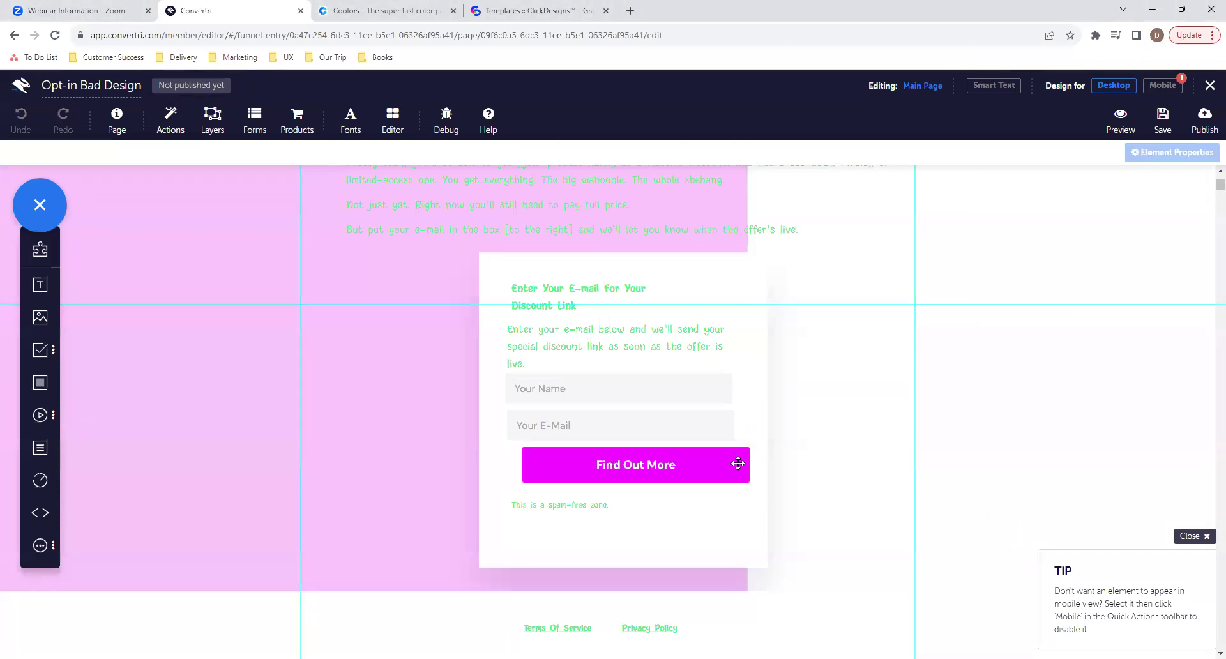
pyautogui.scroll(3, 770, 460)
pyautogui.scroll(-3, 769, 459)
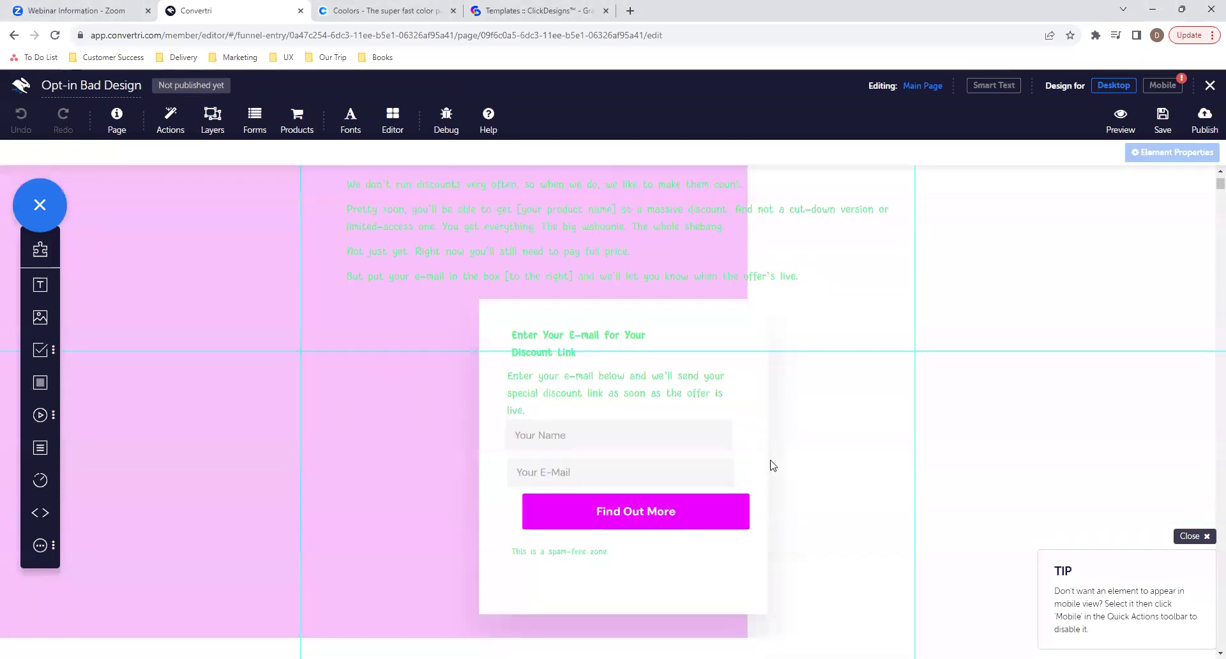
pyautogui.scroll(3, 845, 479)
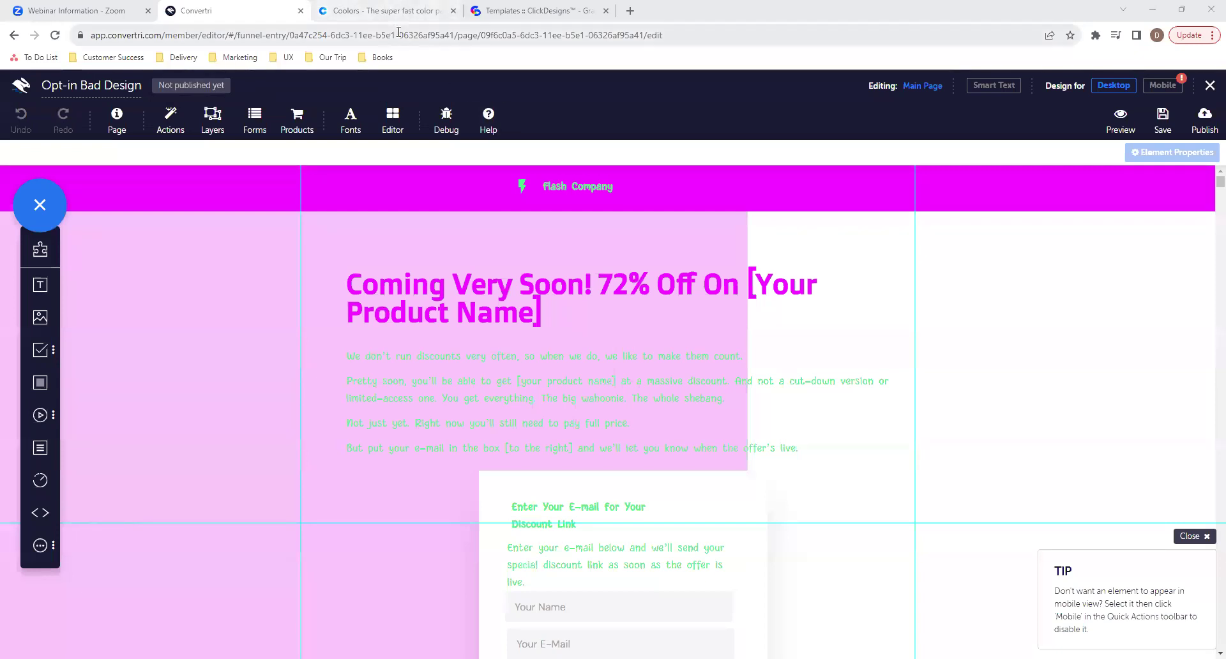
# Switch to Coolors, start the palette generator and generate several random color palettes.
pyautogui.moveTo(398, 20)
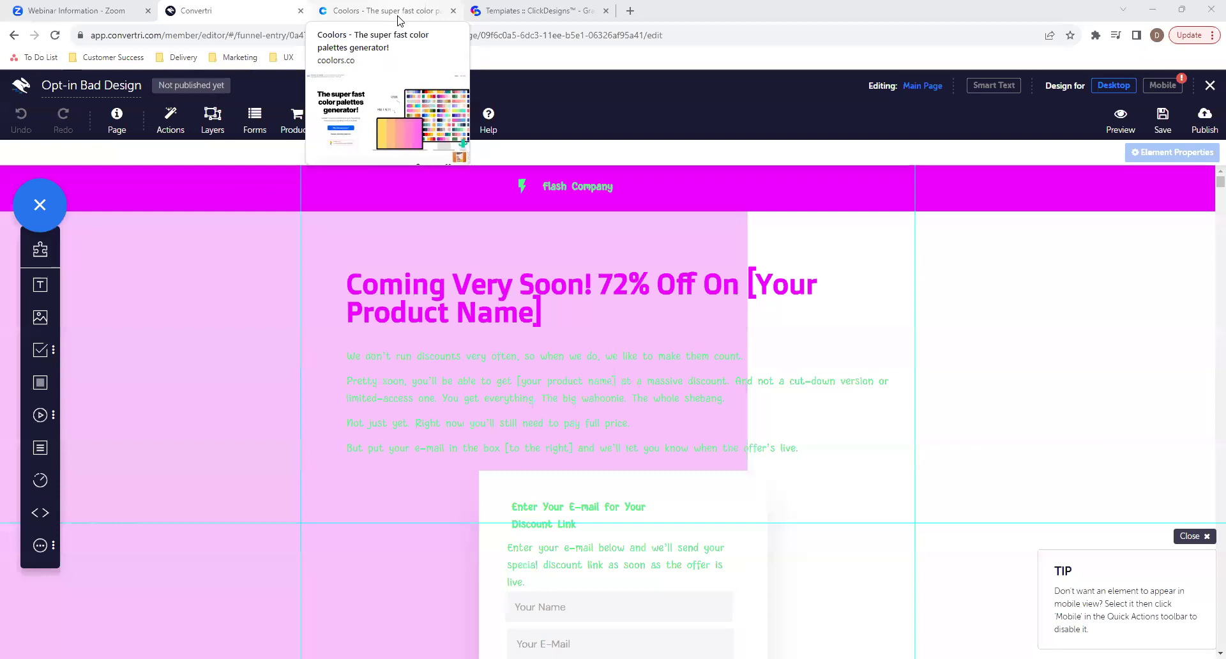
pyautogui.click(398, 13)
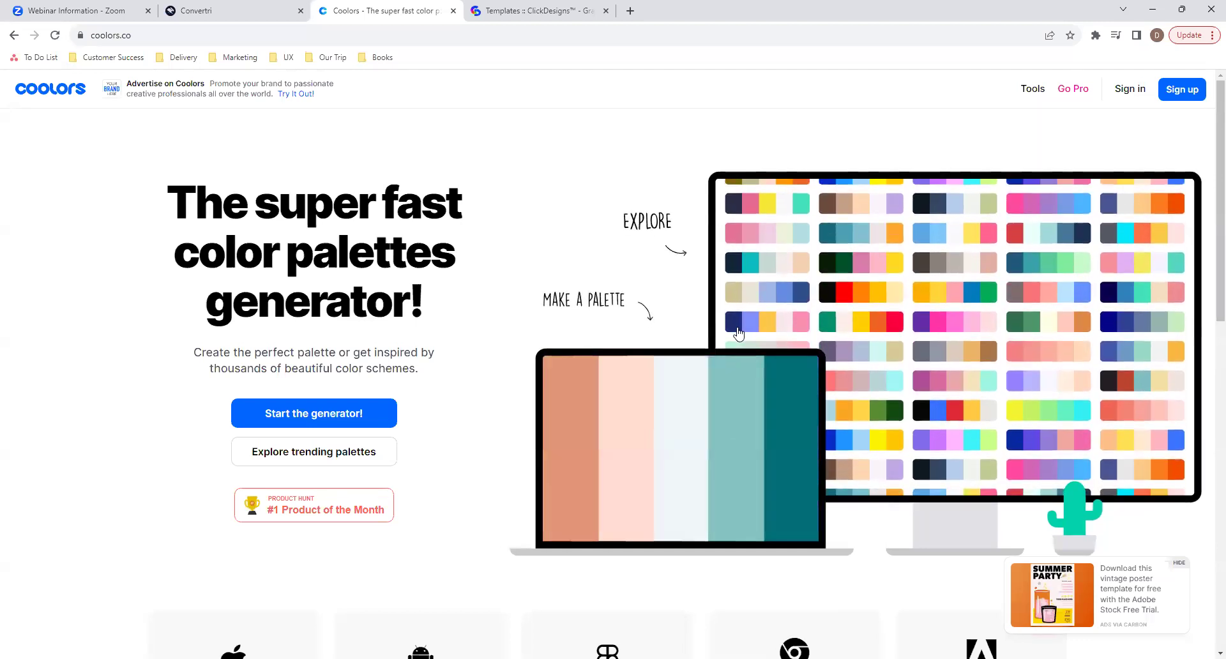
pyautogui.click(345, 413)
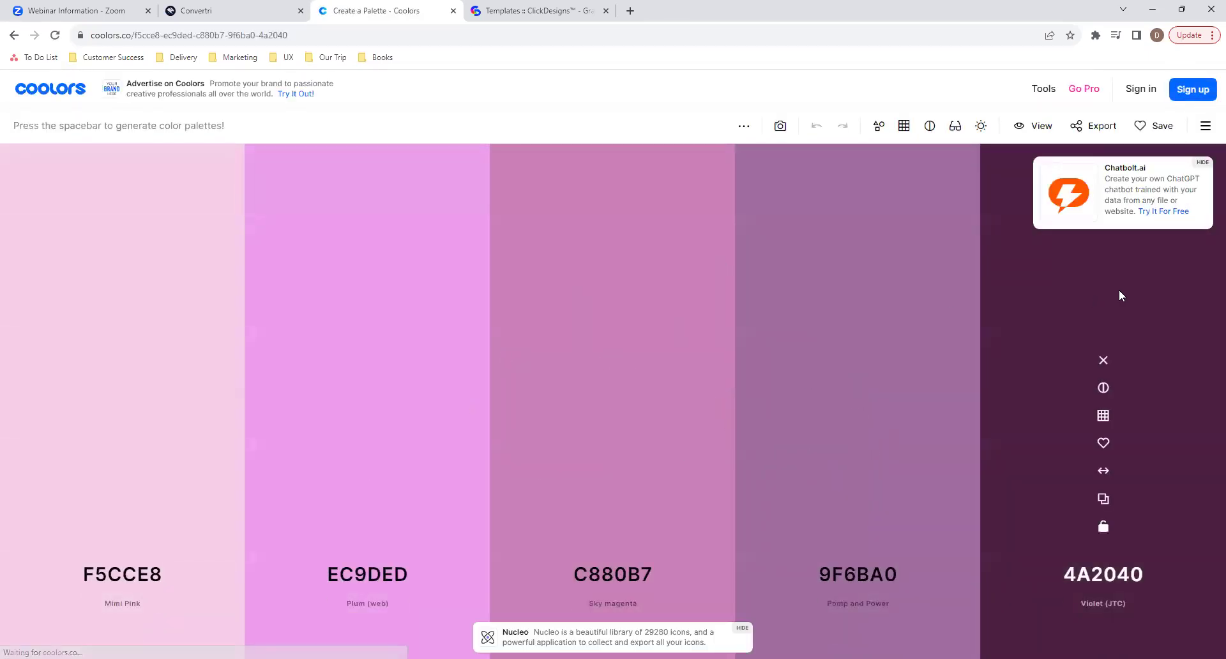
pyautogui.press('space')
pyautogui.press('space')
pyautogui.press('space')
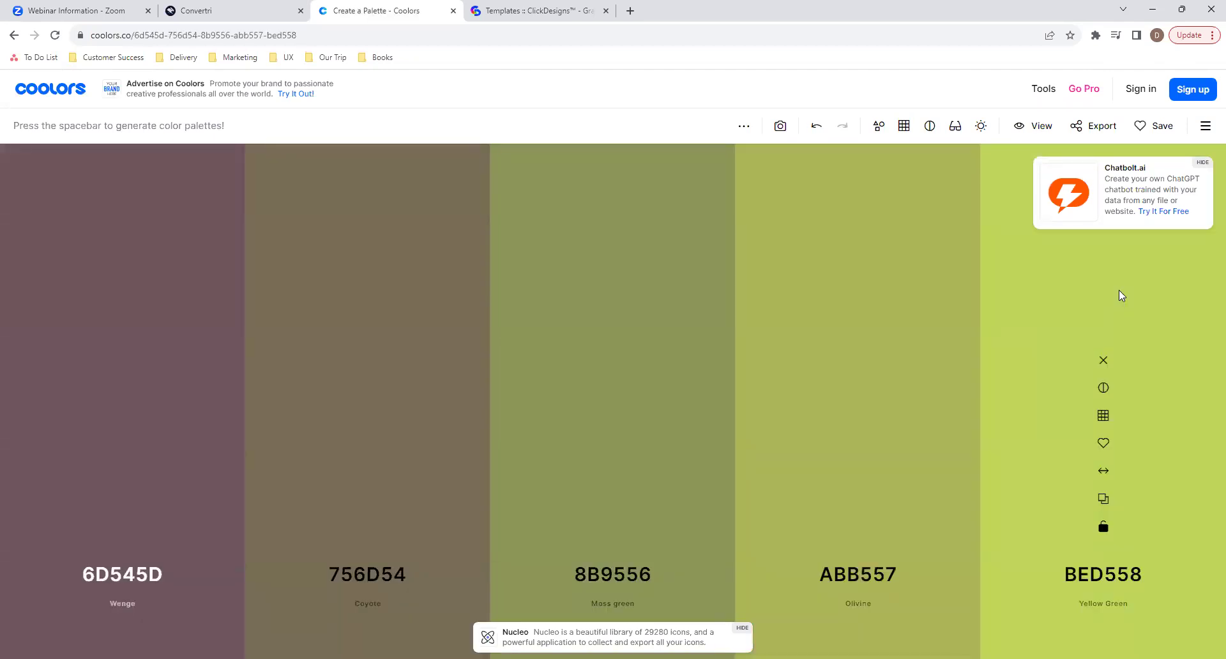
pyautogui.press('space')
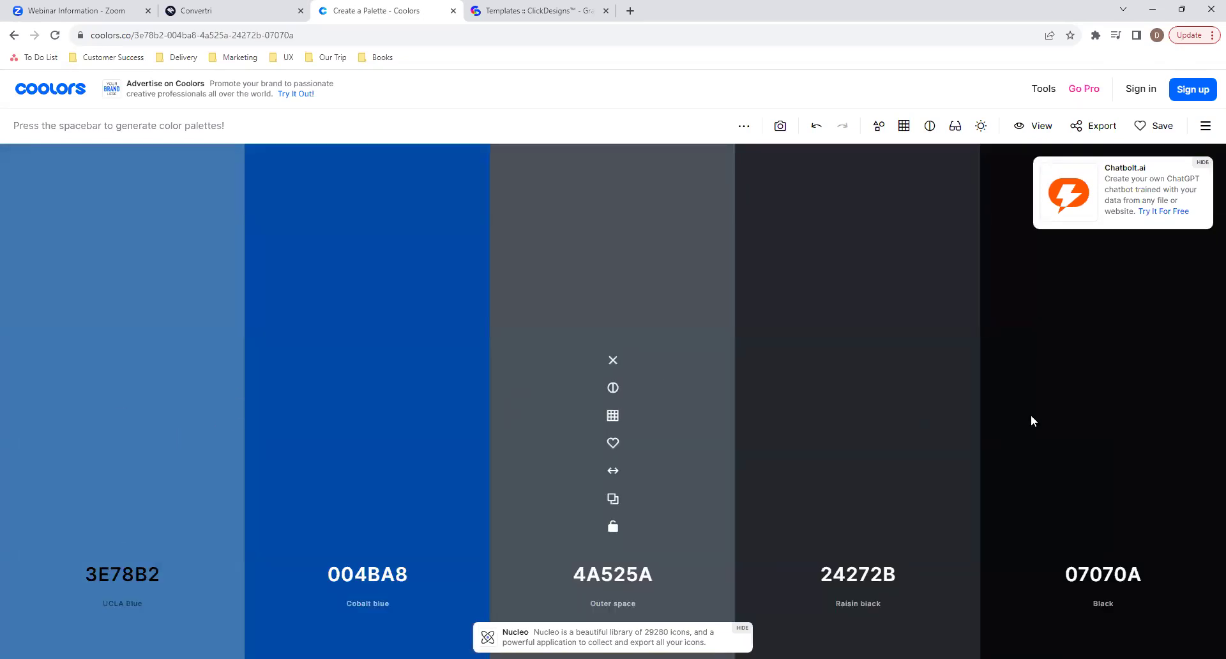
pyautogui.press('space')
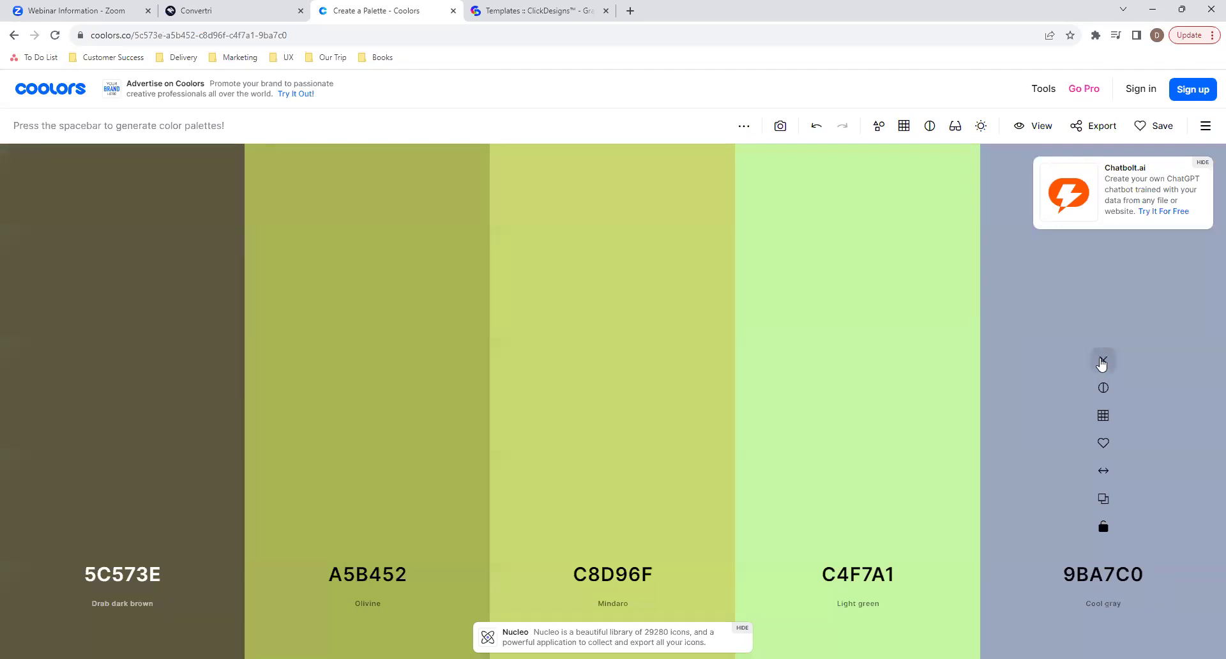
# Remove the light green and cool gray colors from the generated palette and return to the Coolors home page.
pyautogui.click(1103, 360)
pyautogui.click(1072, 360)
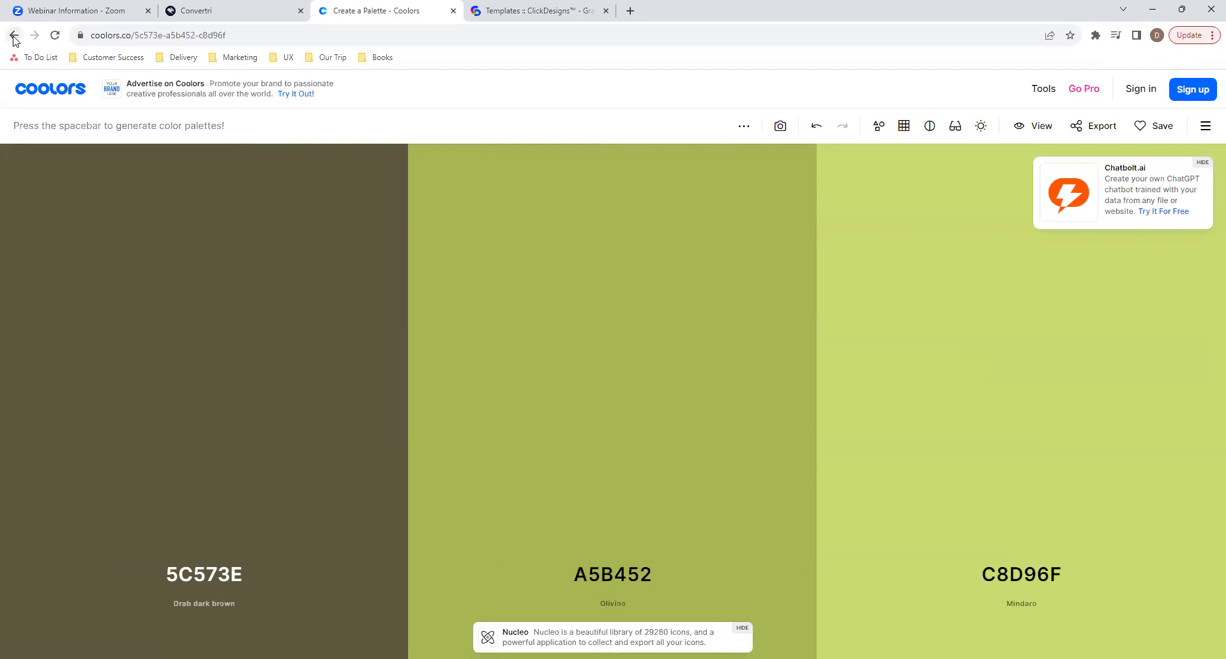
pyautogui.click(32, 86)
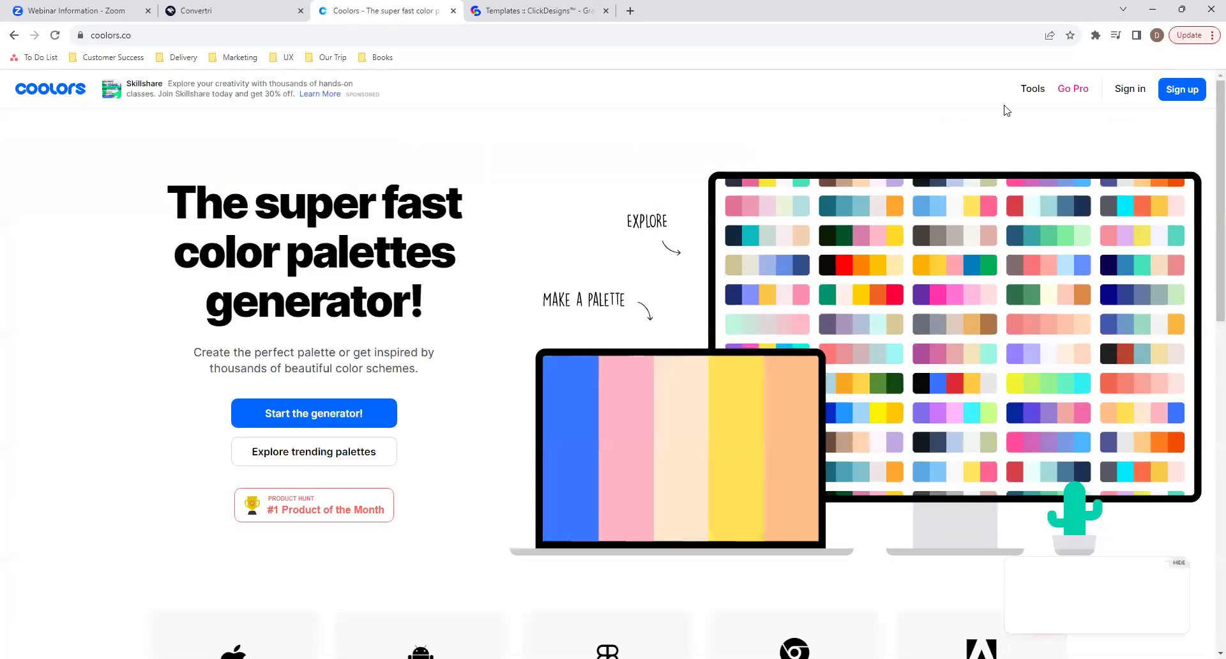
# Open Explore Palettes and browse the trending color palettes for a suitable scheme.
pyautogui.moveTo(1022, 103)
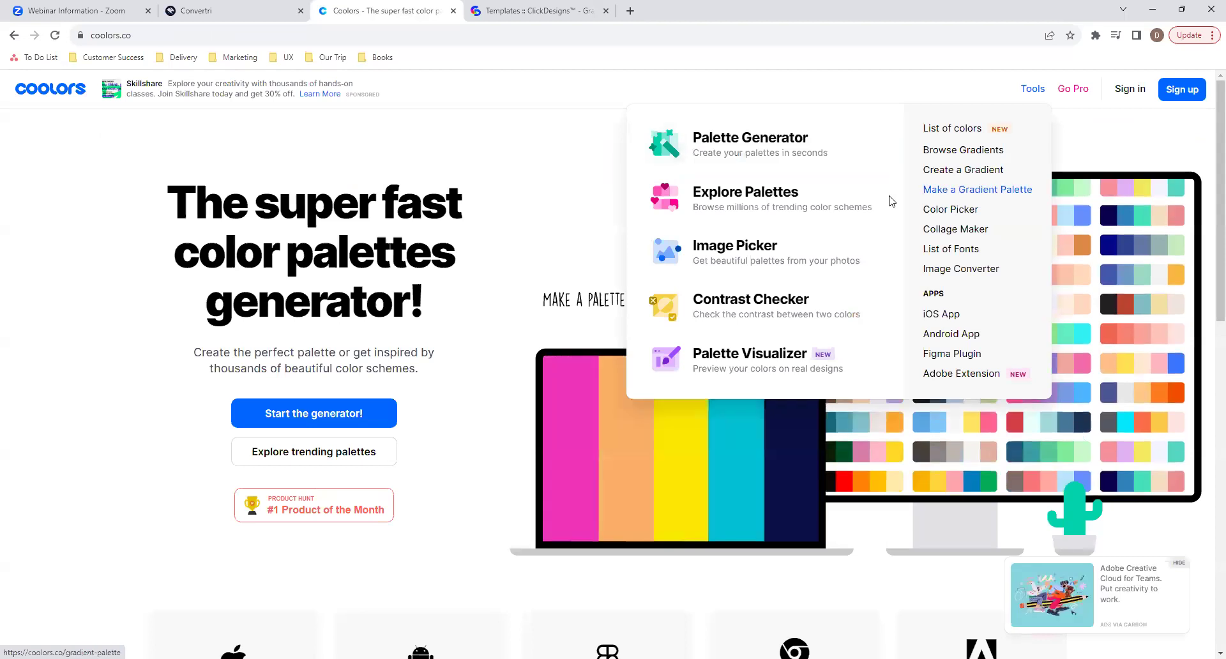
pyautogui.click(807, 209)
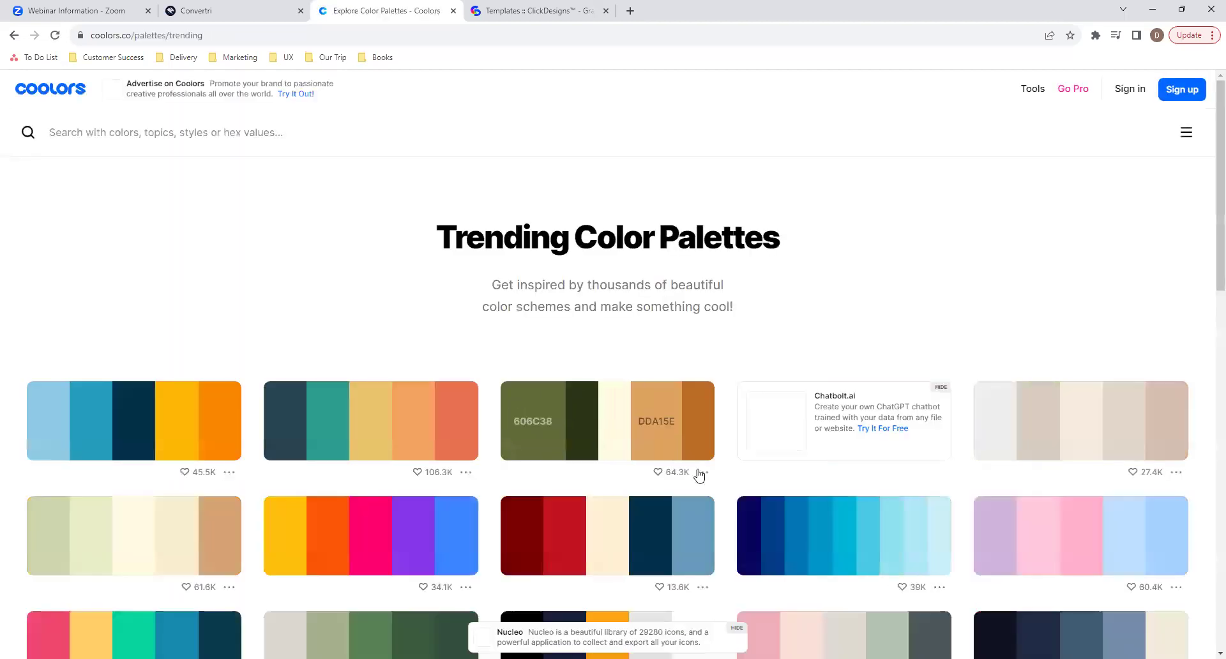
pyautogui.scroll(-3, 723, 567)
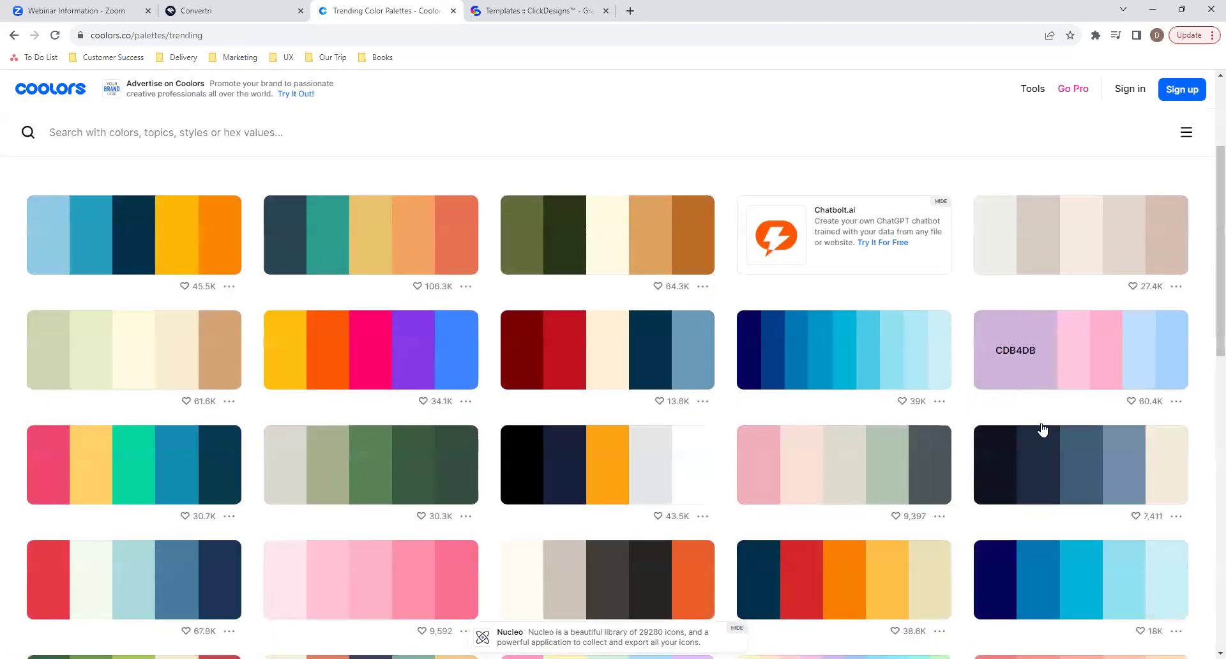
pyautogui.scroll(-3, 967, 537)
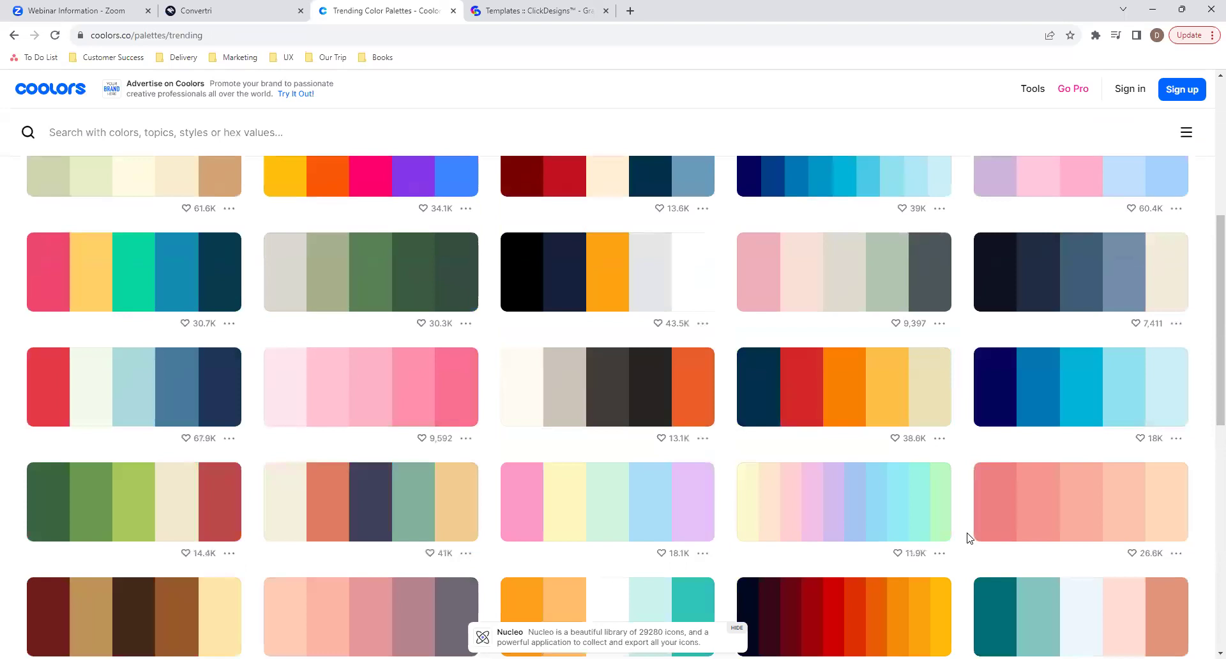
pyautogui.scroll(3, 944, 323)
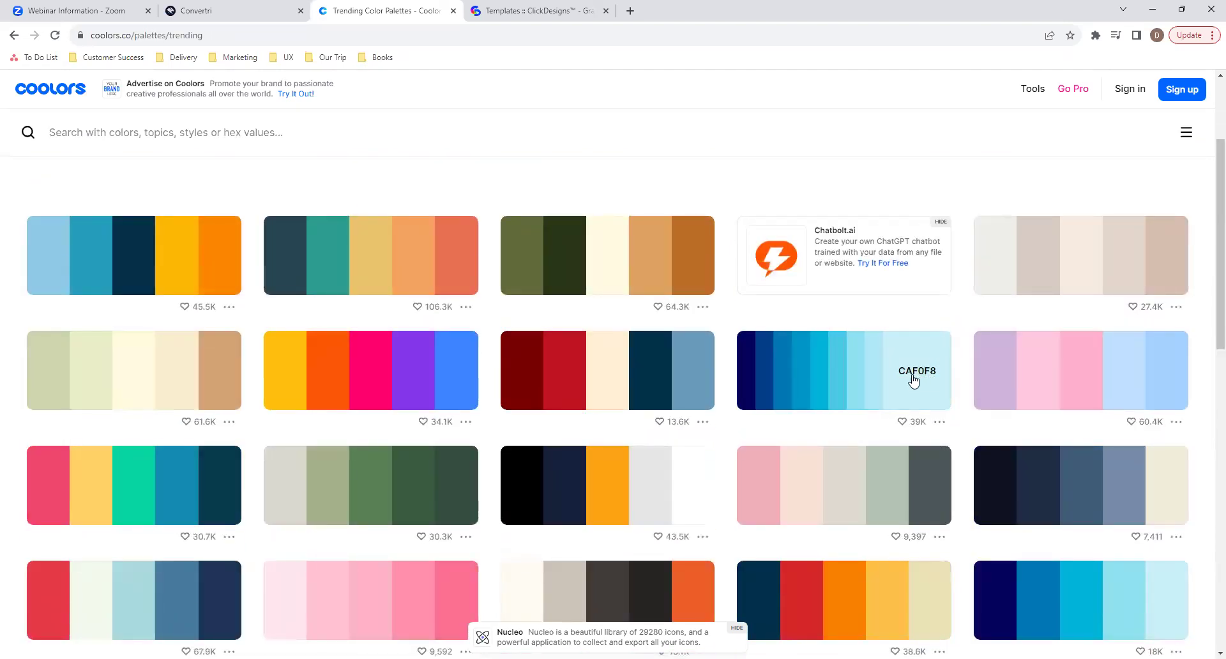
# Compare the trending yellow, orange, pink, purple and blue palette with the opt-in page in Convertri.
pyautogui.click(337, 382)
pyautogui.click(236, 11)
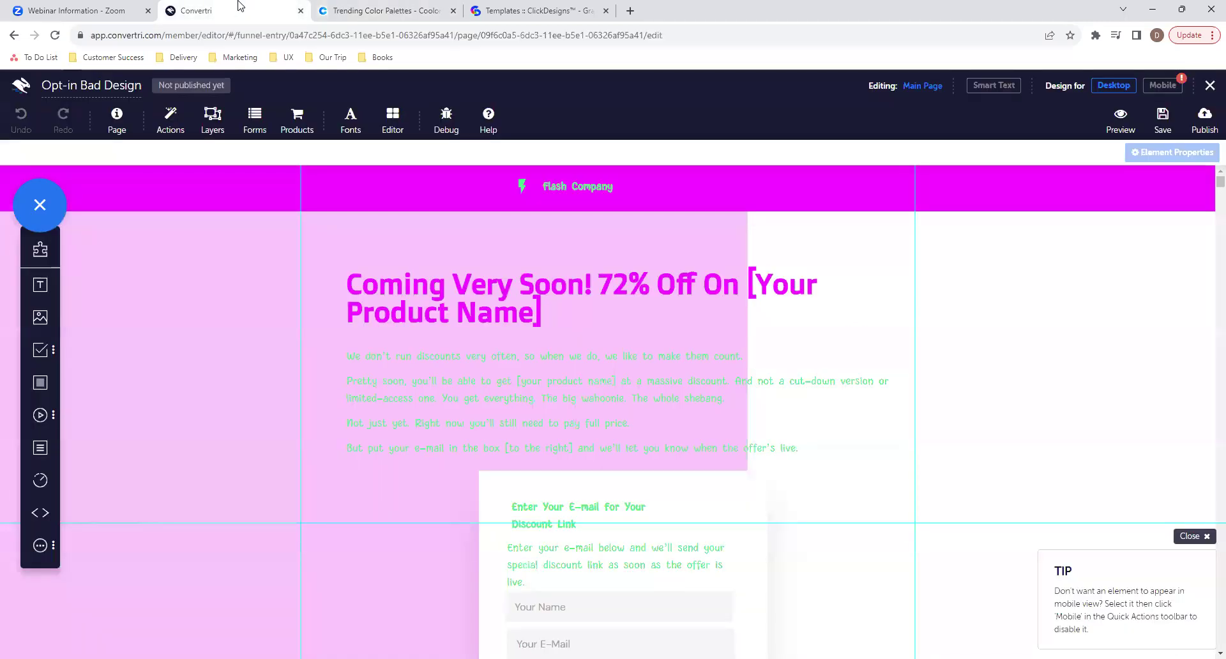
pyautogui.click(377, 11)
pyautogui.click(329, 378)
pyautogui.click(237, 10)
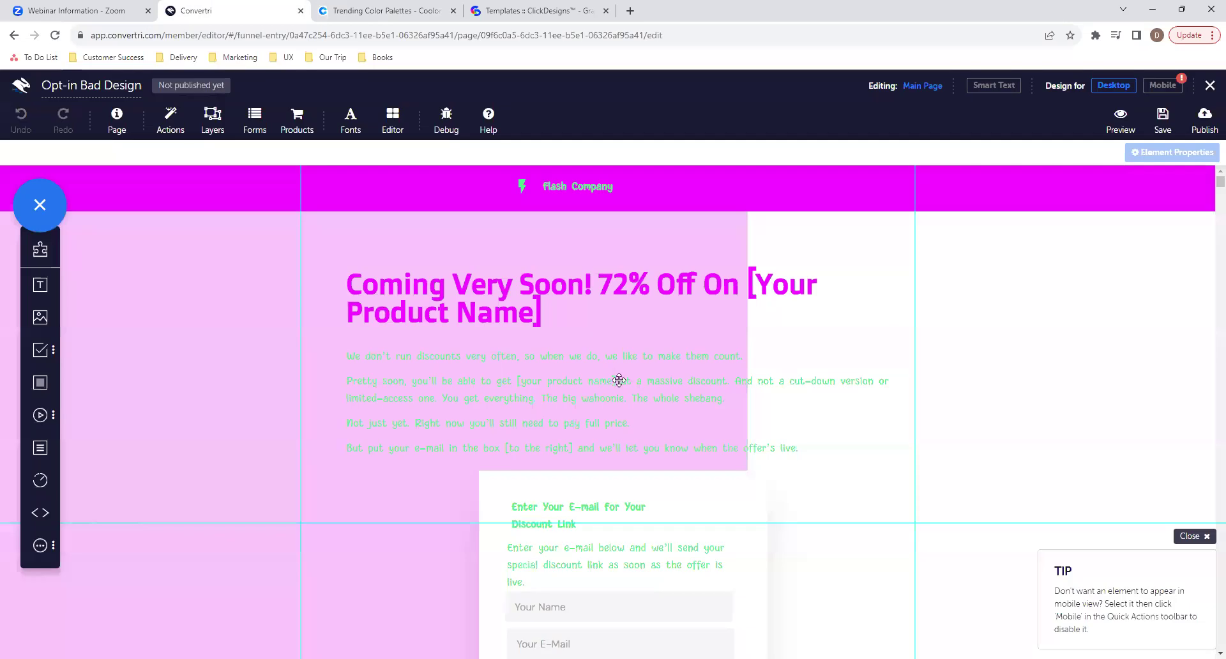
pyautogui.scroll(-4, 652, 456)
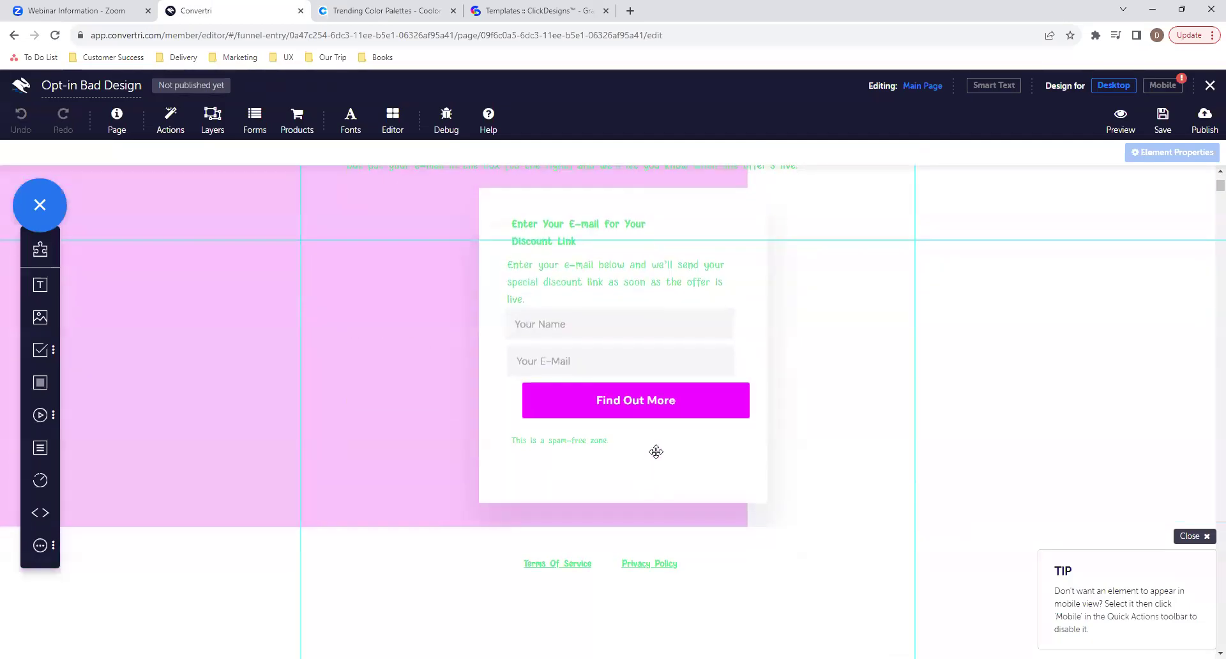
# Set the background fill of the Find Out More button to fb5607.
pyautogui.click(722, 390)
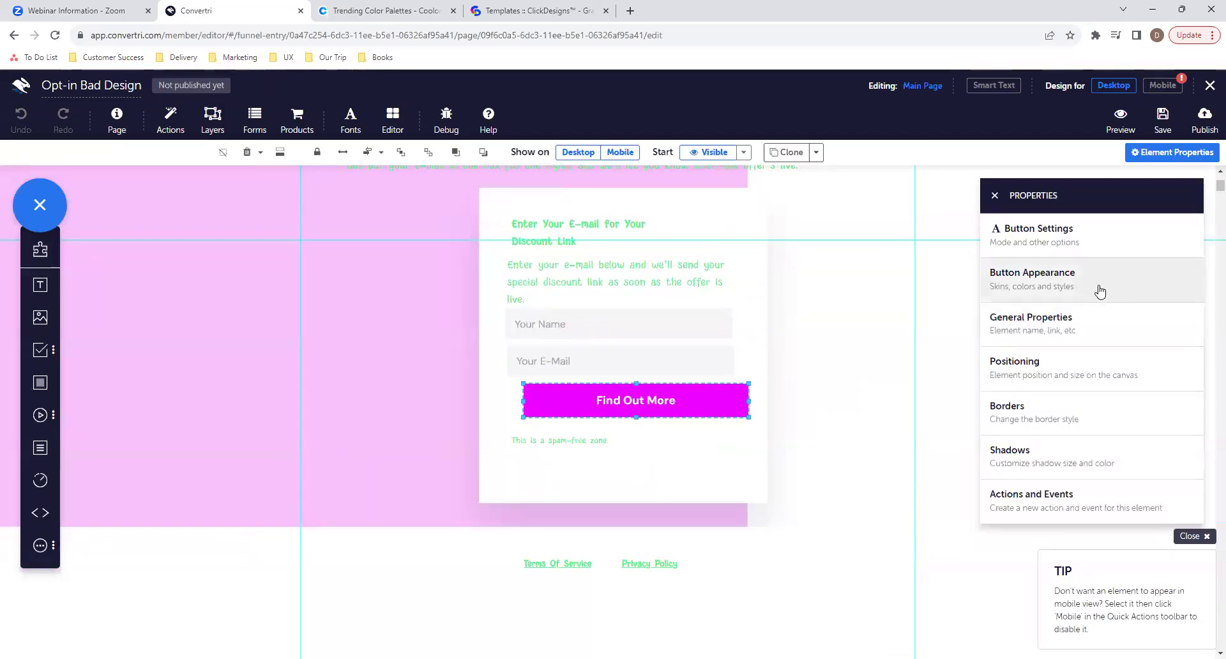
pyautogui.click(1100, 292)
pyautogui.scroll(-3, 1079, 396)
pyautogui.click(1099, 521)
pyautogui.hotkey('ctrl', 'a')
pyautogui.hotkey('ctrl', 'v')
pyautogui.click(1084, 501)
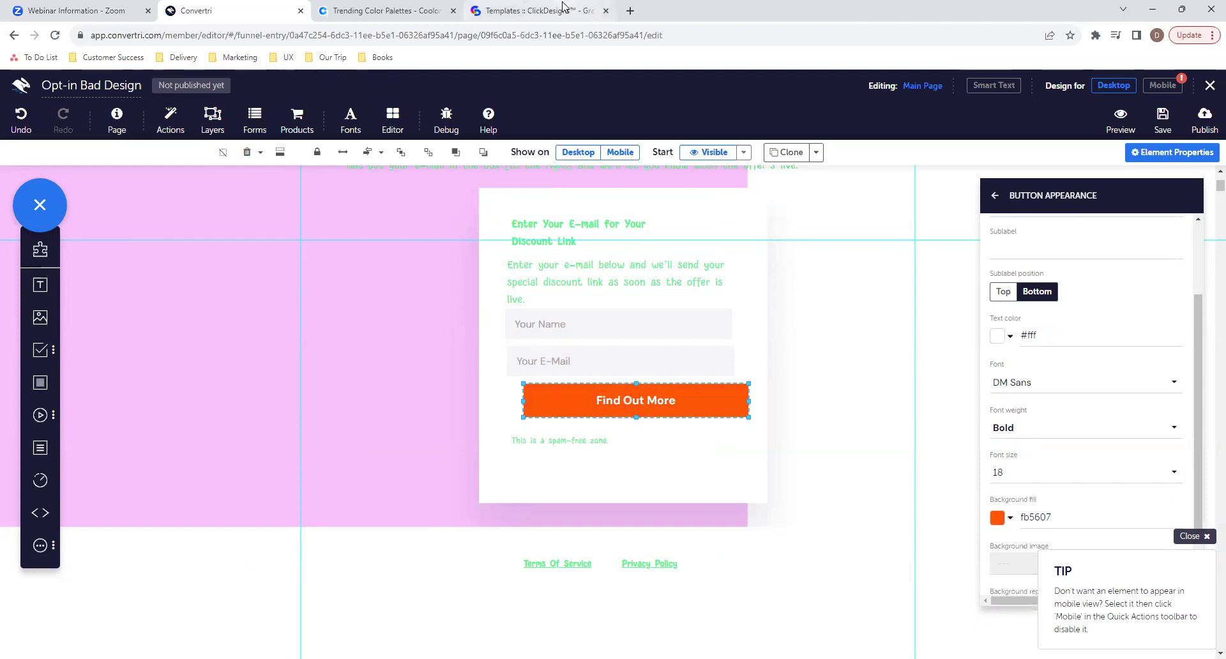
# Preview the lighter orange rgb(255, 120, 55) as the Find Out More button's background fill without applying it.
pyautogui.click(387, 10)
pyautogui.hotkey('ctrl', 'shift', 'Tab')
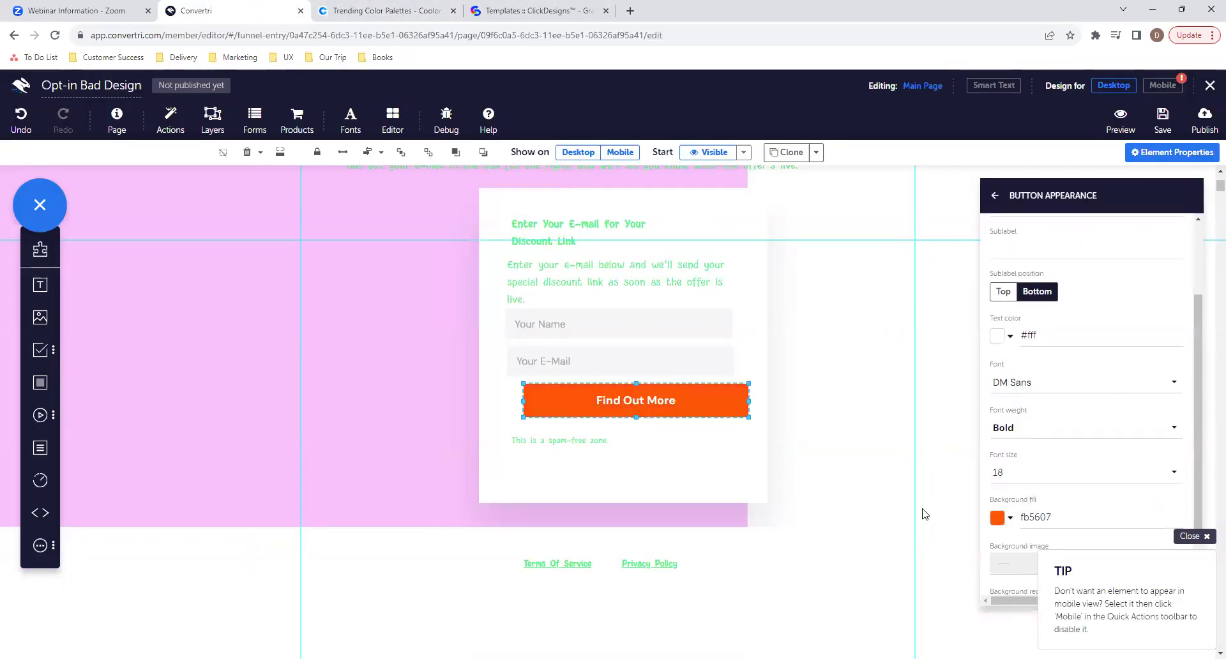
pyautogui.click(997, 517)
pyautogui.moveTo(1124, 185)
pyautogui.mouseDown()
pyautogui.moveTo(1149, 196)
pyautogui.moveTo(1130, 232)
pyautogui.moveTo(1109, 204)
pyautogui.moveTo(1137, 233)
pyautogui.moveTo(1121, 222)
pyautogui.moveTo(1132, 180)
pyautogui.mouseUp()
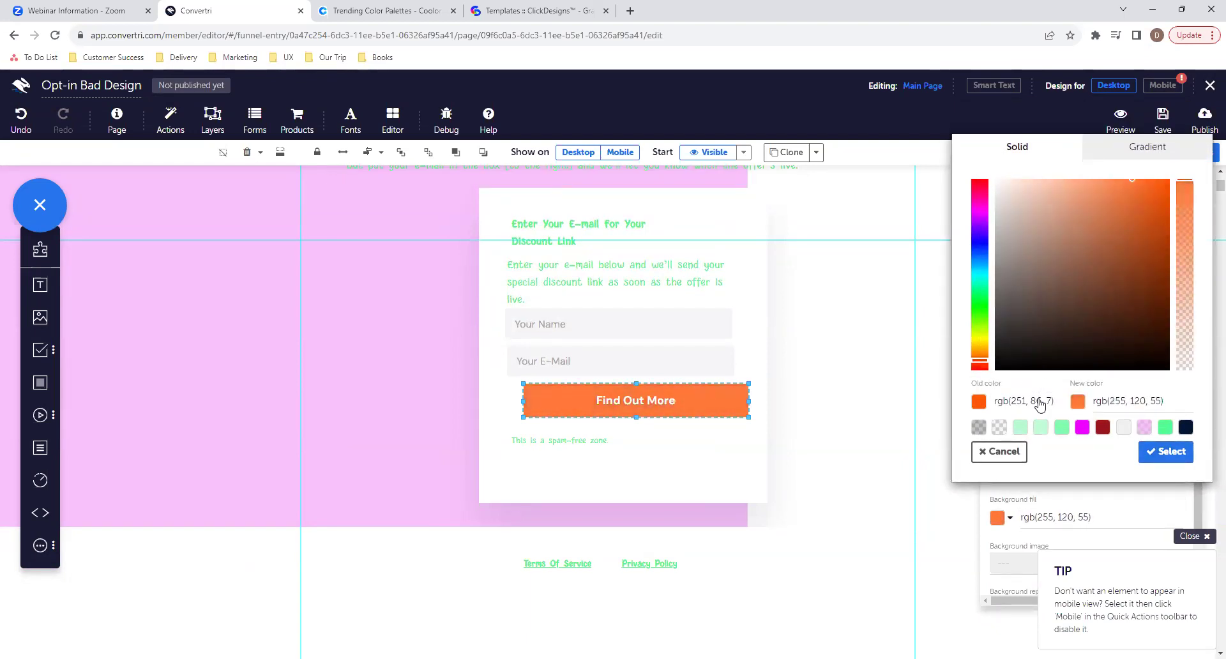
pyautogui.click(999, 451)
# Switch to Coolors, browse the trending palettes, filter them by turquoise and clear that filter.
pyautogui.click(375, 10)
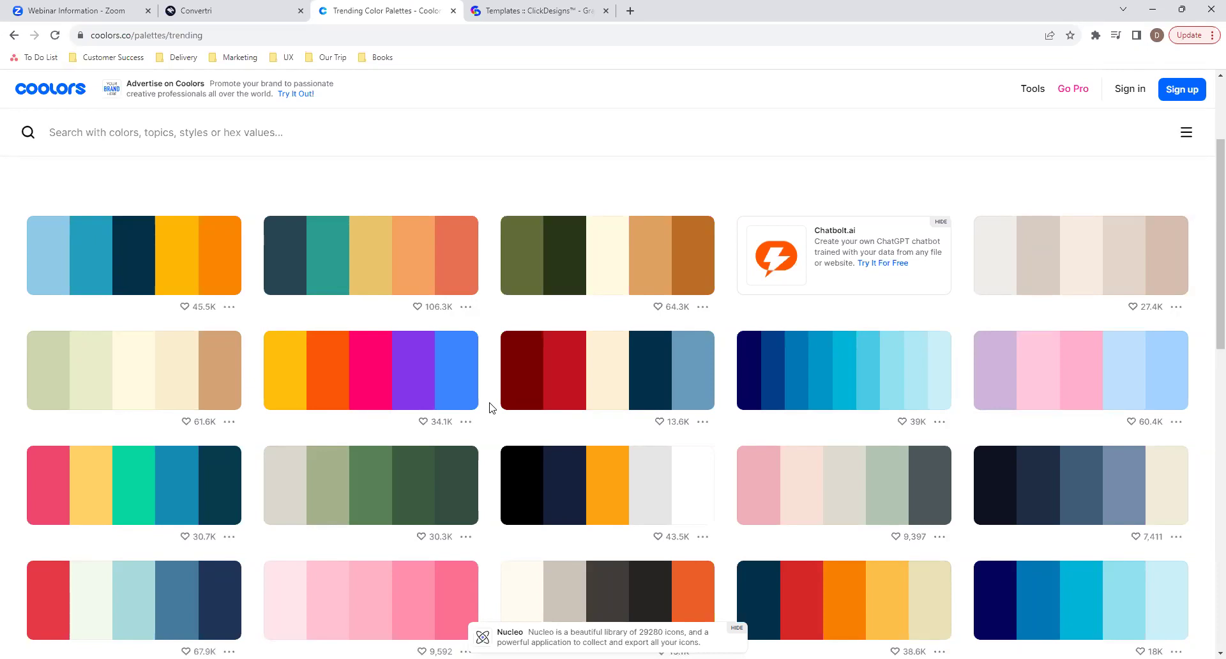
pyautogui.scroll(-4, 491, 407)
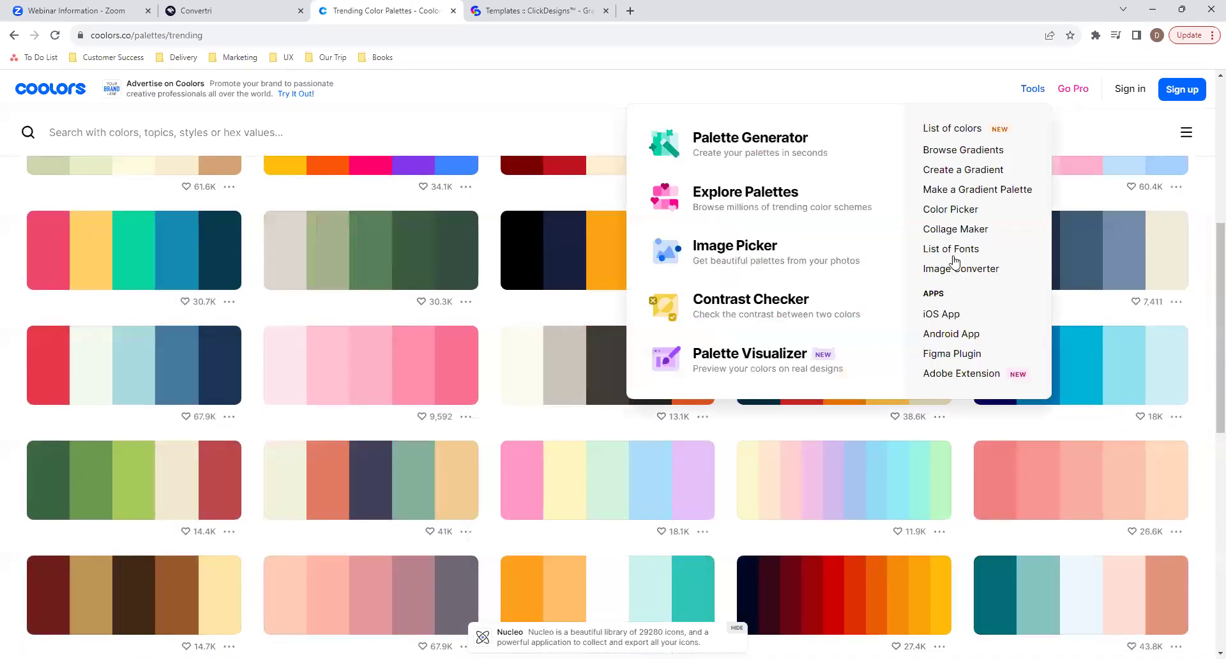
pyautogui.scroll(6, 485, 261)
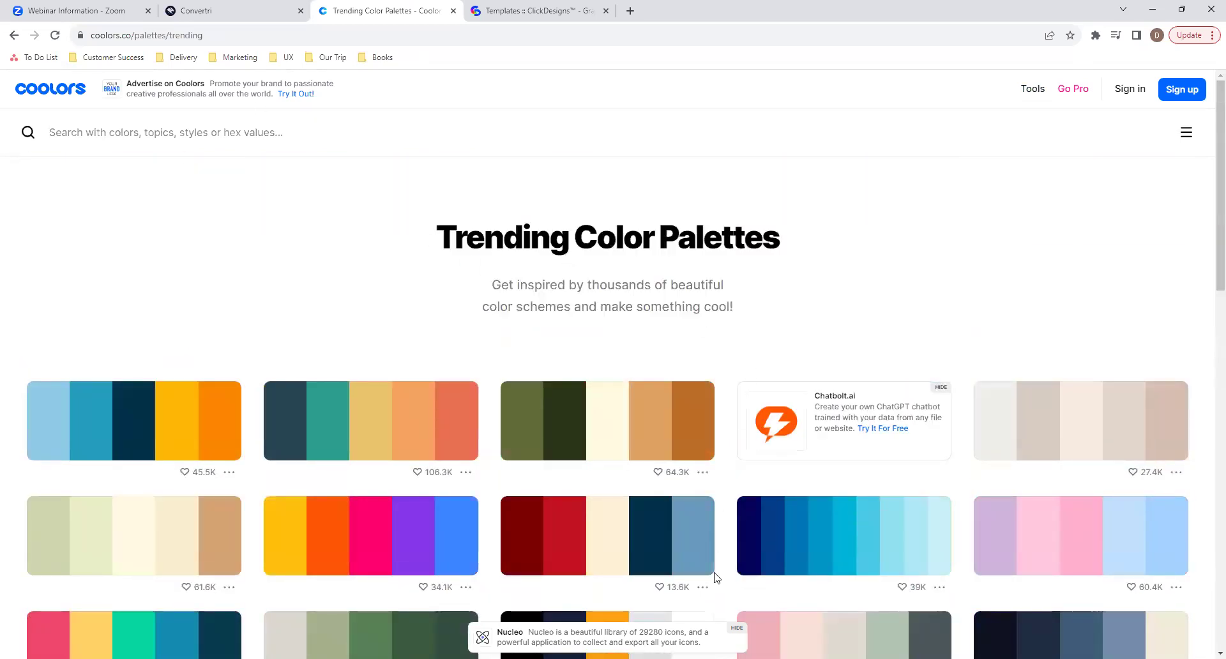
pyautogui.click(232, 142)
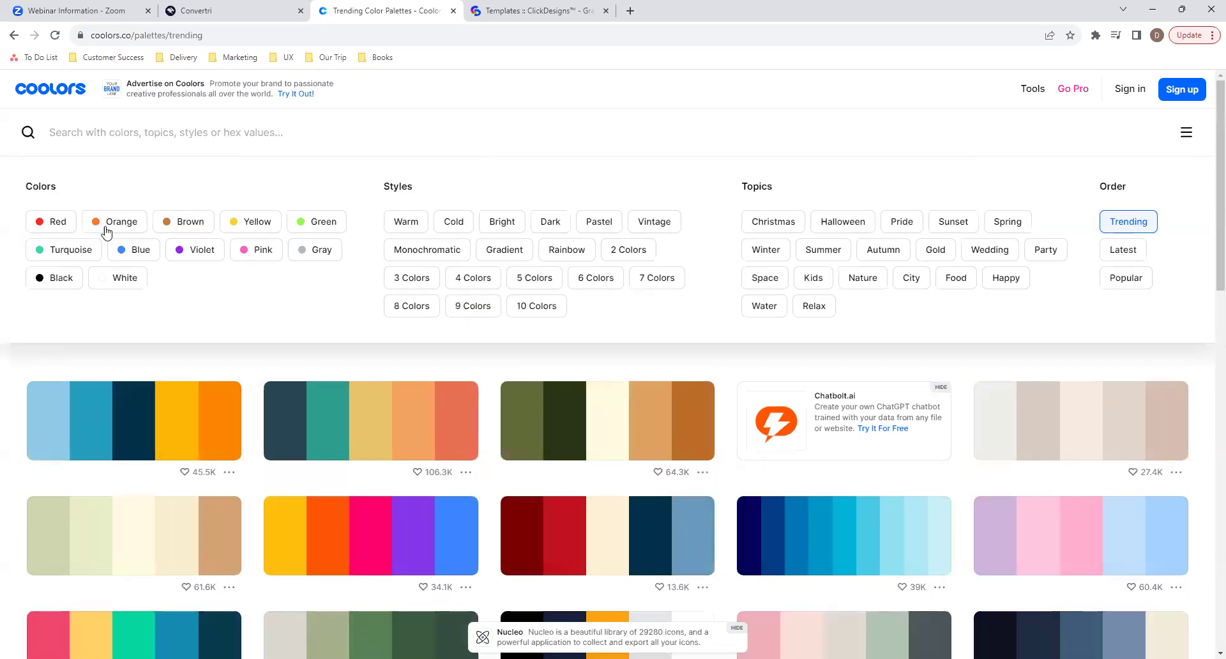
pyautogui.click(80, 251)
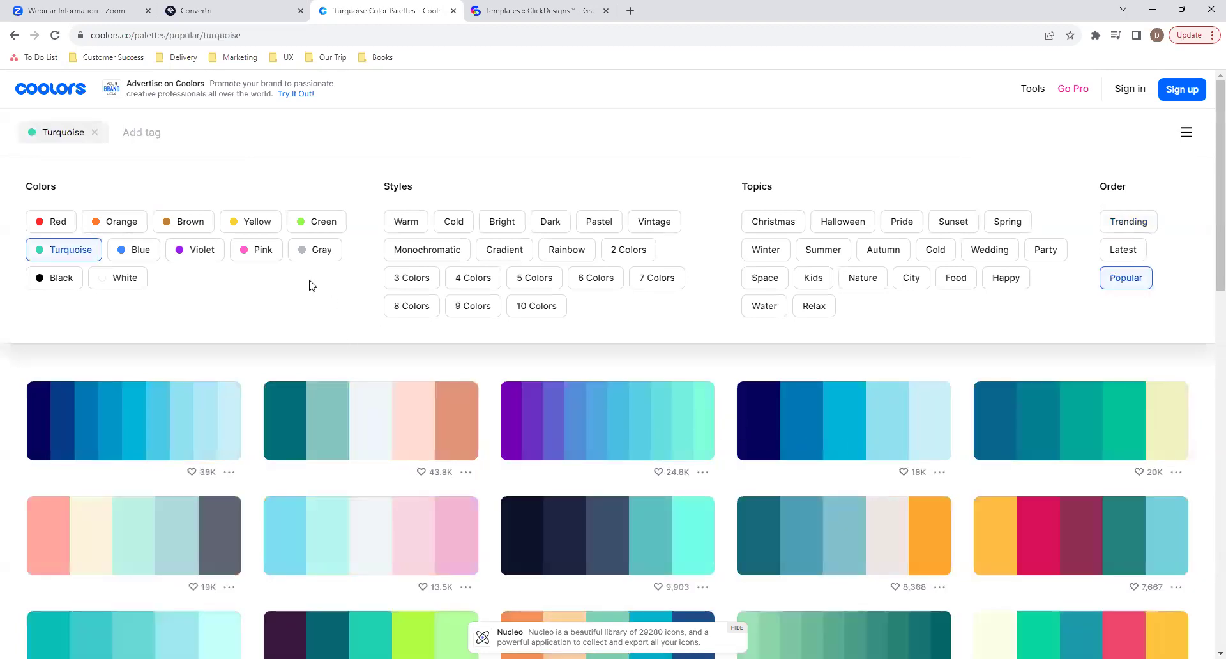
pyautogui.click(104, 253)
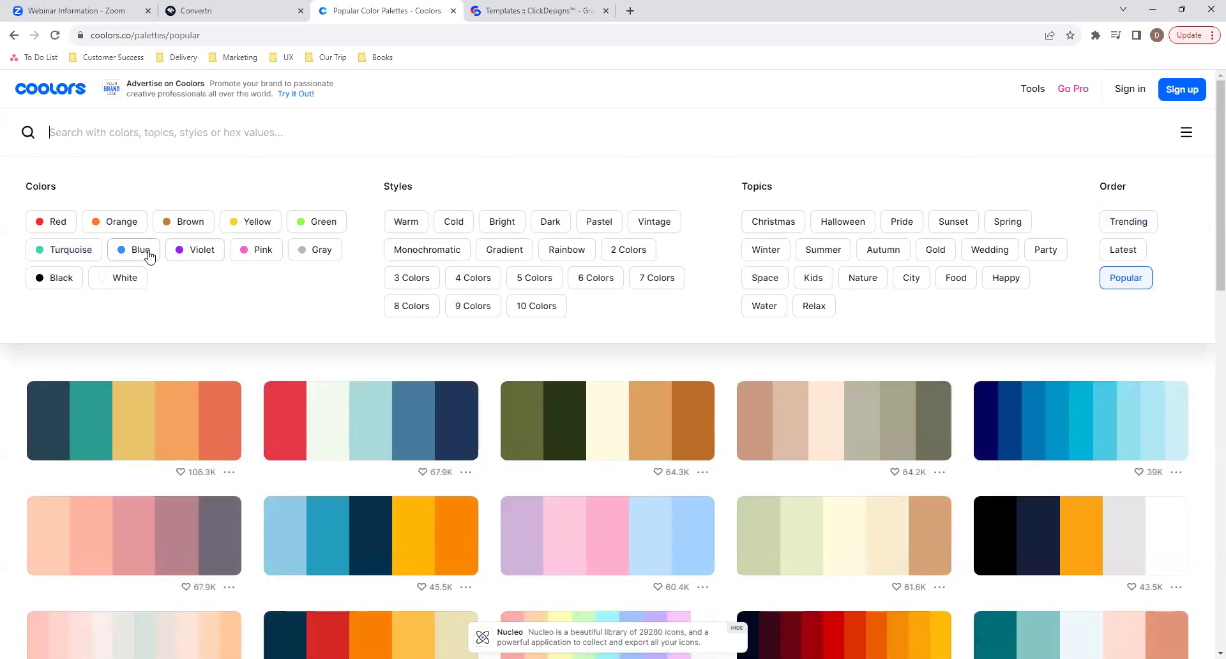
# Filter the palettes by blue, try to combine it with violet, and remove the color filter.
pyautogui.click(147, 255)
pyautogui.click(198, 250)
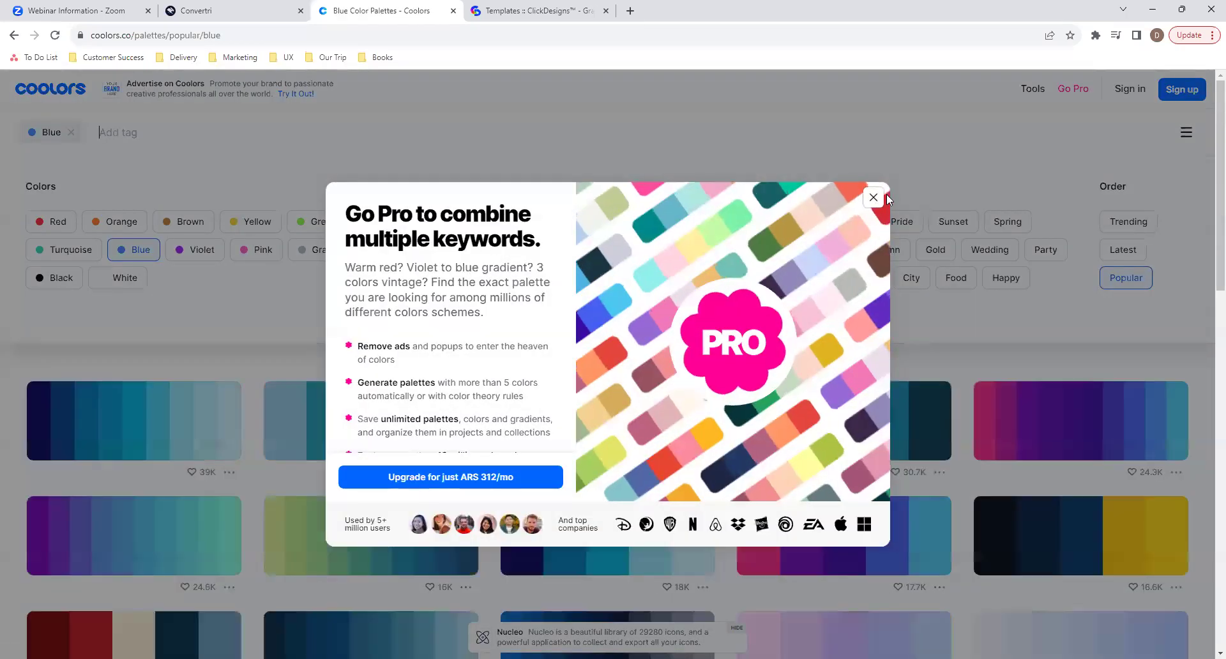
pyautogui.click(873, 197)
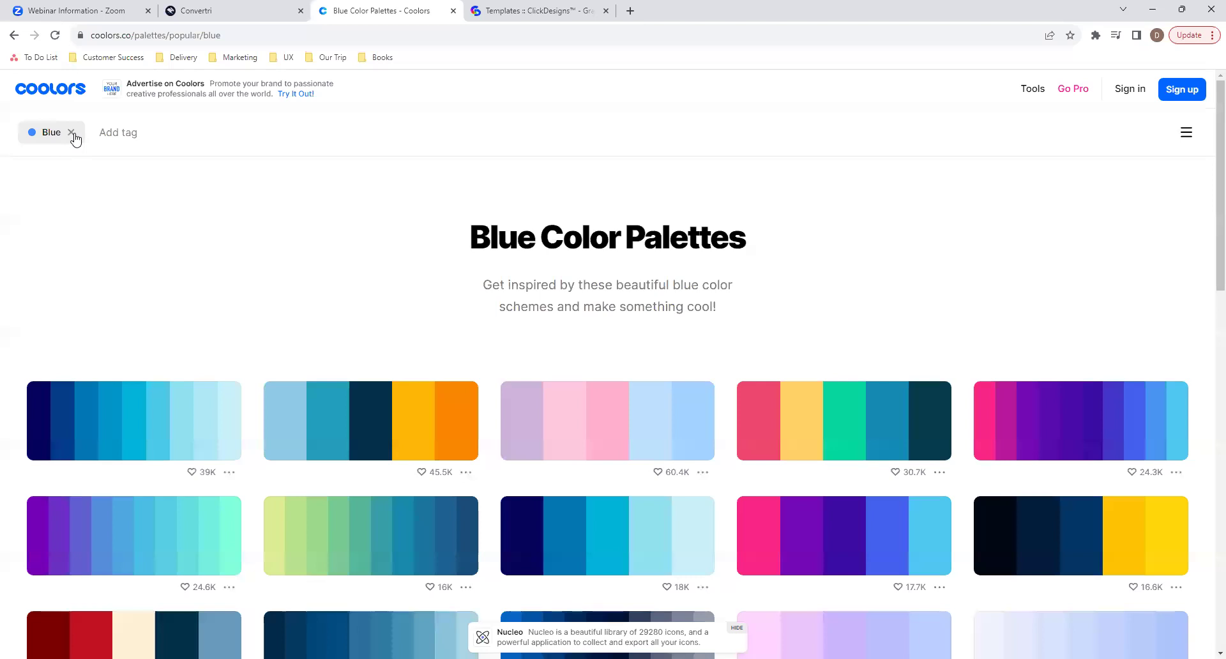
pyautogui.click(72, 132)
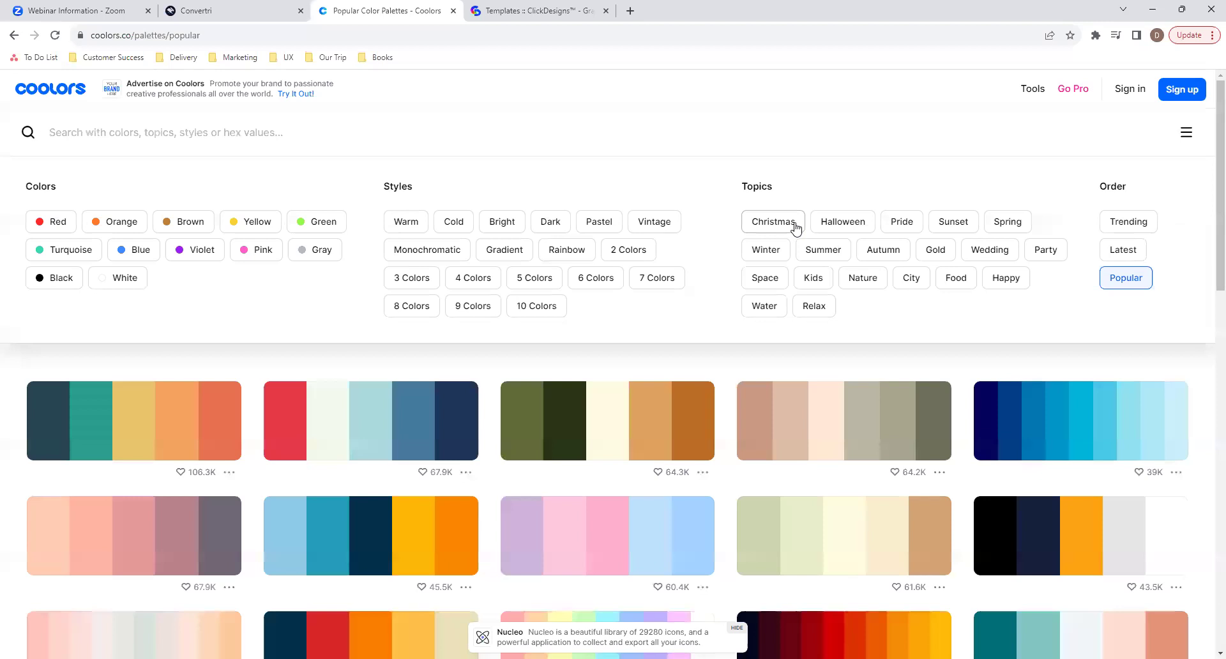
# Browse the popular palettes for the Halloween topic and for the Monochromatic style.
pyautogui.click(843, 222)
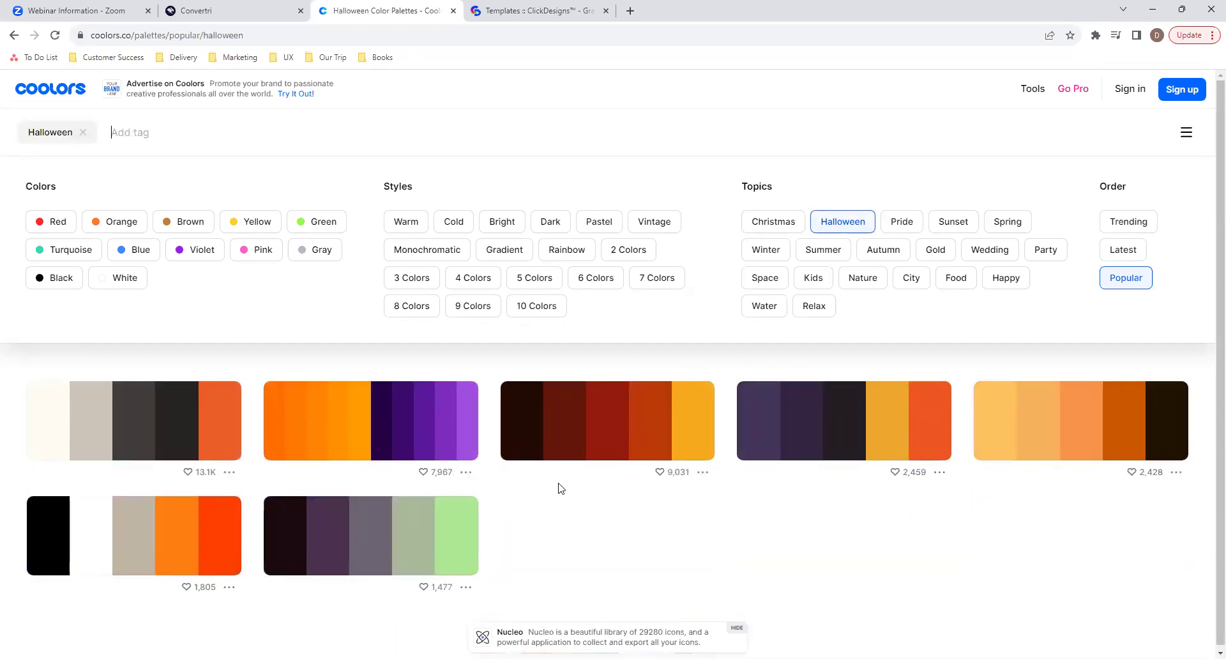
pyautogui.click(844, 230)
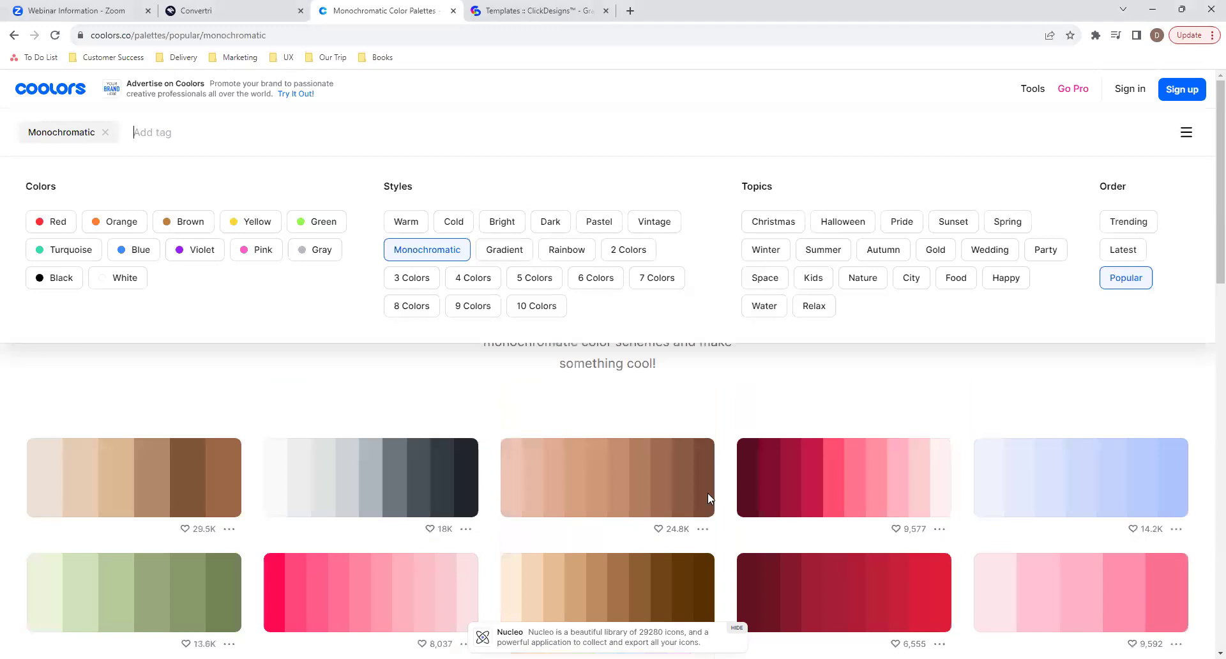
pyautogui.scroll(-2, 712, 511)
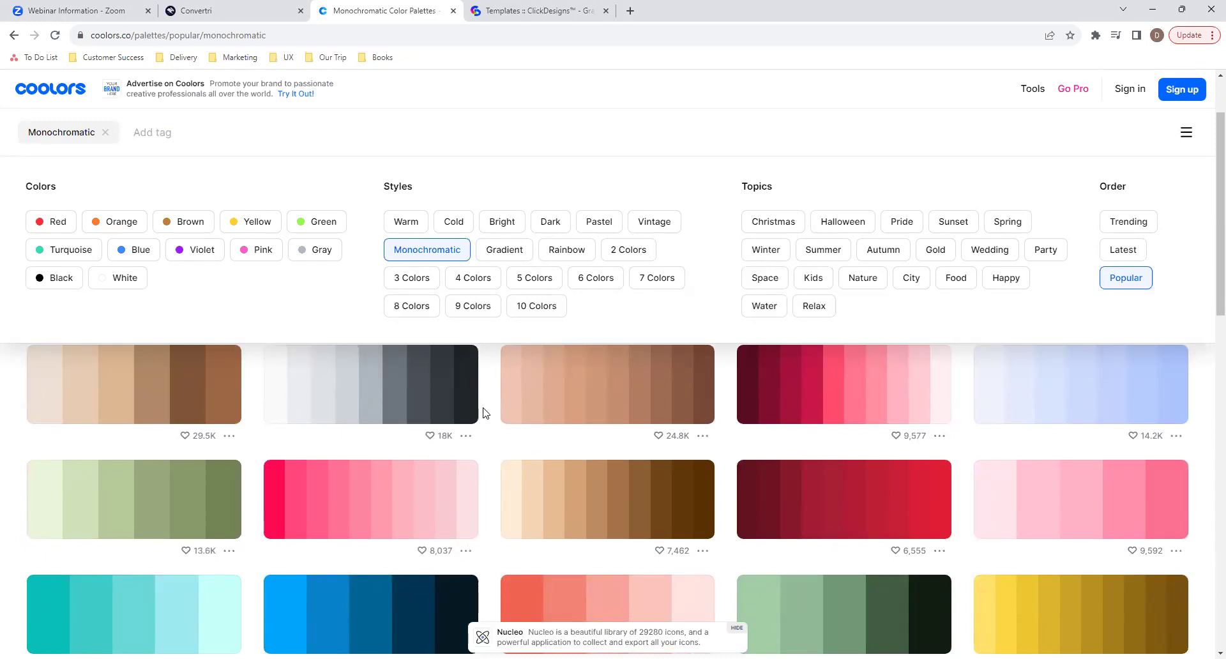
pyautogui.click(391, 37)
pyautogui.write('https://coolors.co/palette/e3f2fd-bbdefb-90caf9-64b5f6-42a5f5-2196f3-1e88e5-1976d2-1565c0-0d47a1')
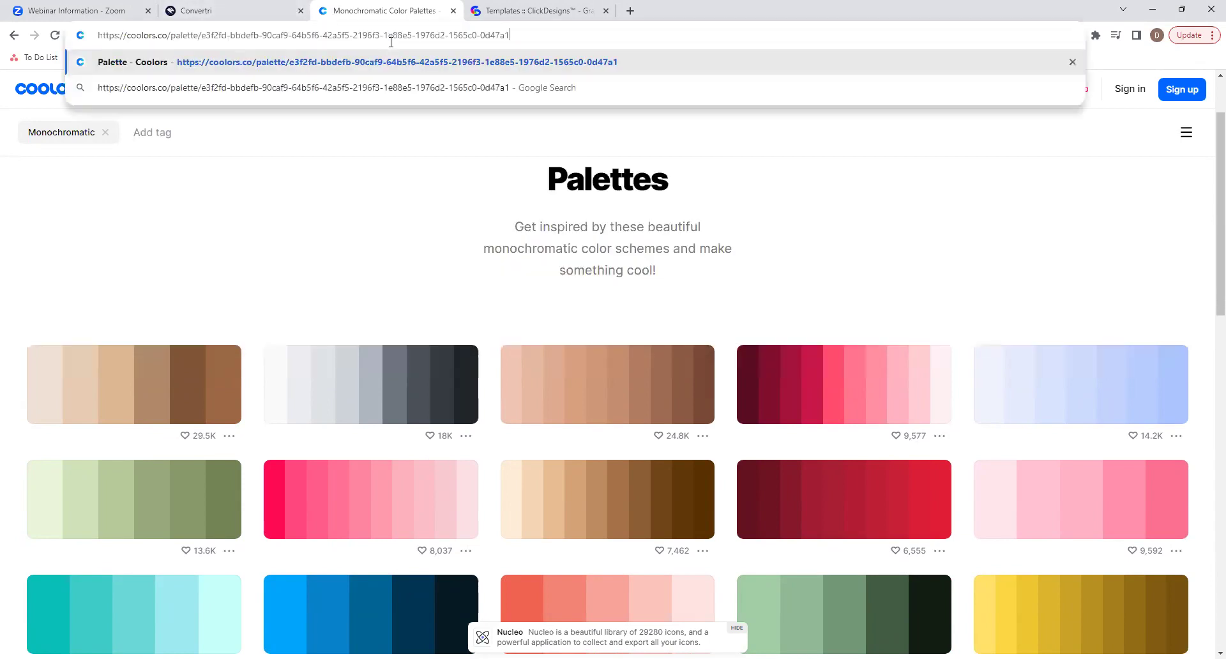
pyautogui.press('Return')
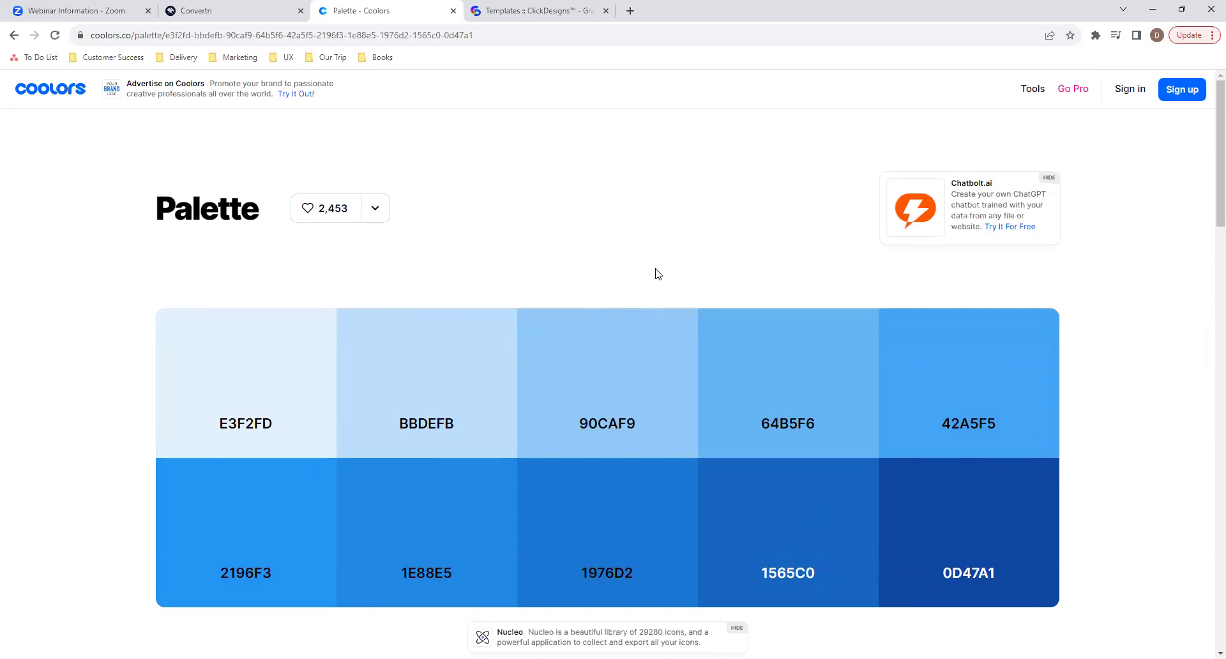
# Switch to Convertri and move the opt-in form panel slightly left and up, inside the pink background area.
pyautogui.click(257, 6)
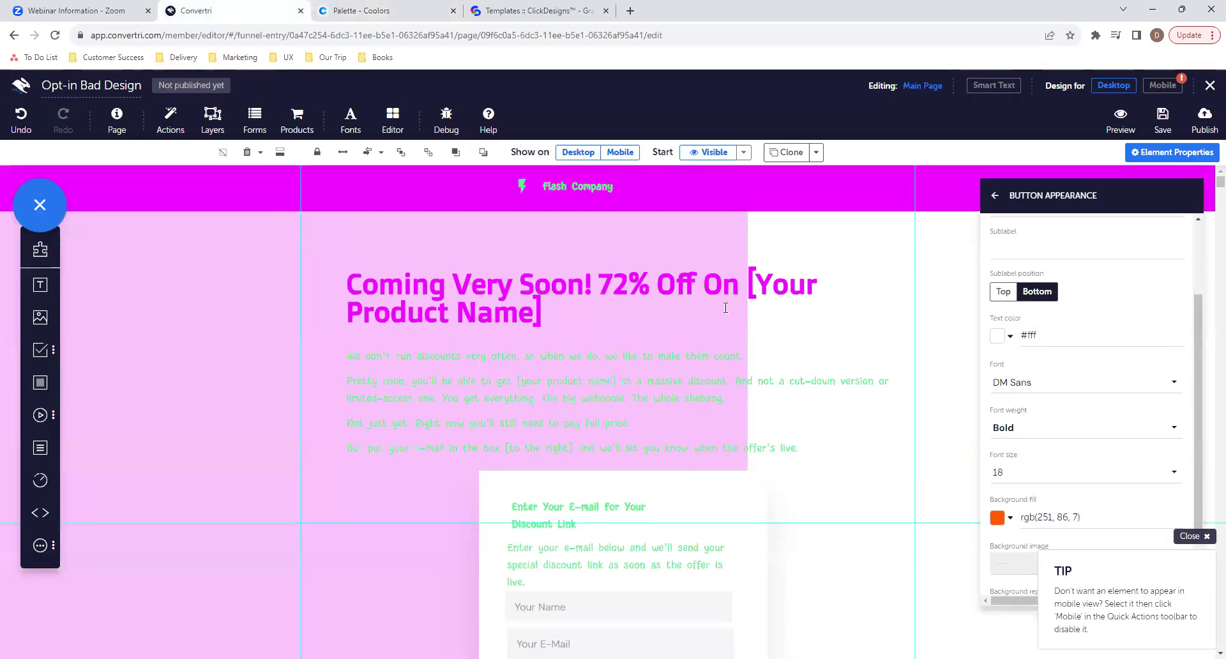
pyautogui.click(956, 301)
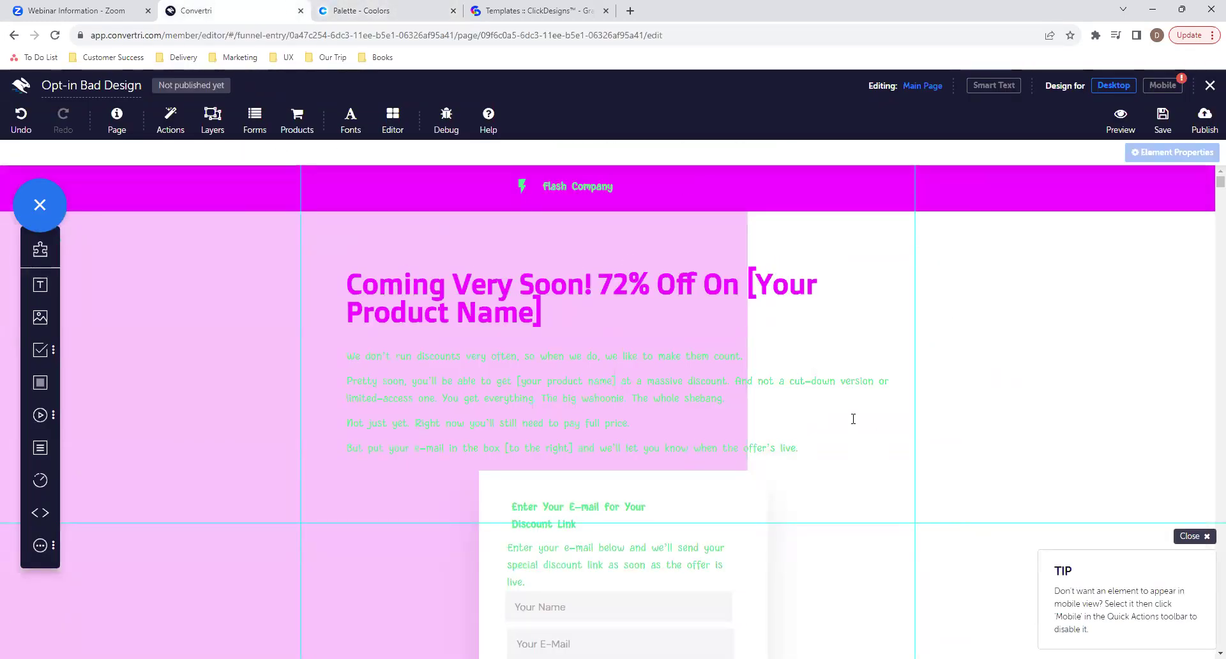
pyautogui.click(723, 502)
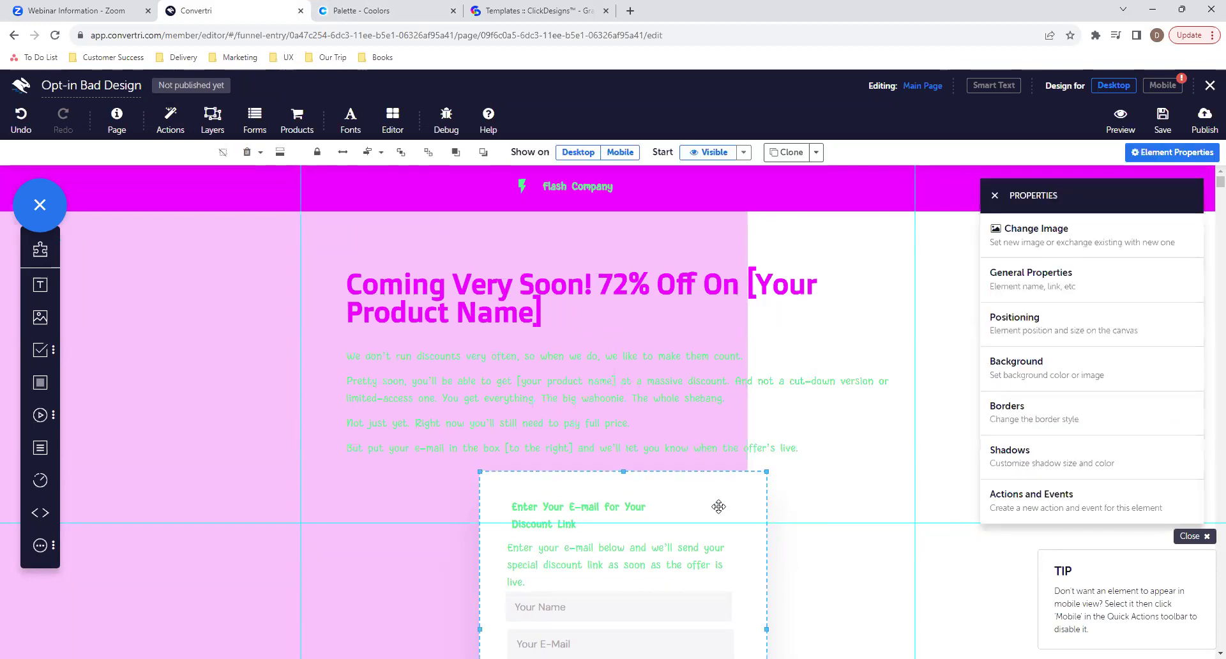
pyautogui.moveTo(717, 498); pyautogui.dragTo(689, 495)
# Copy the color E3F2FD from the Coolors palette and apply it as the opt-in form panel's background fill in Convertri.
pyautogui.click(361, 11)
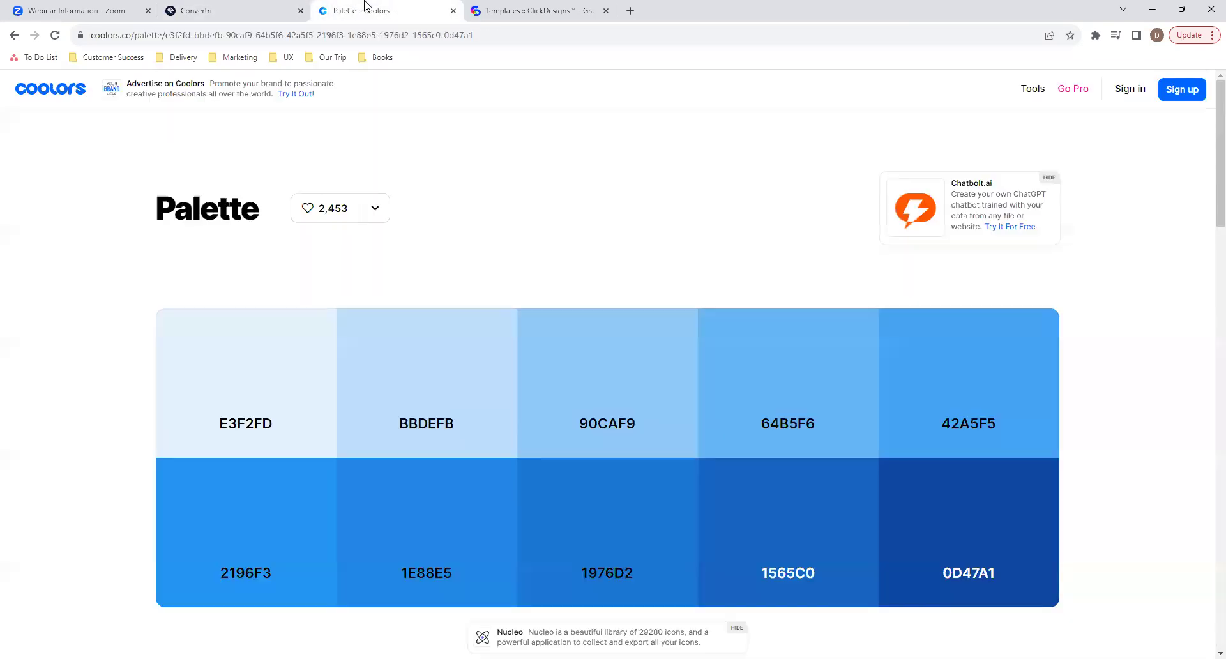
pyautogui.click(249, 421)
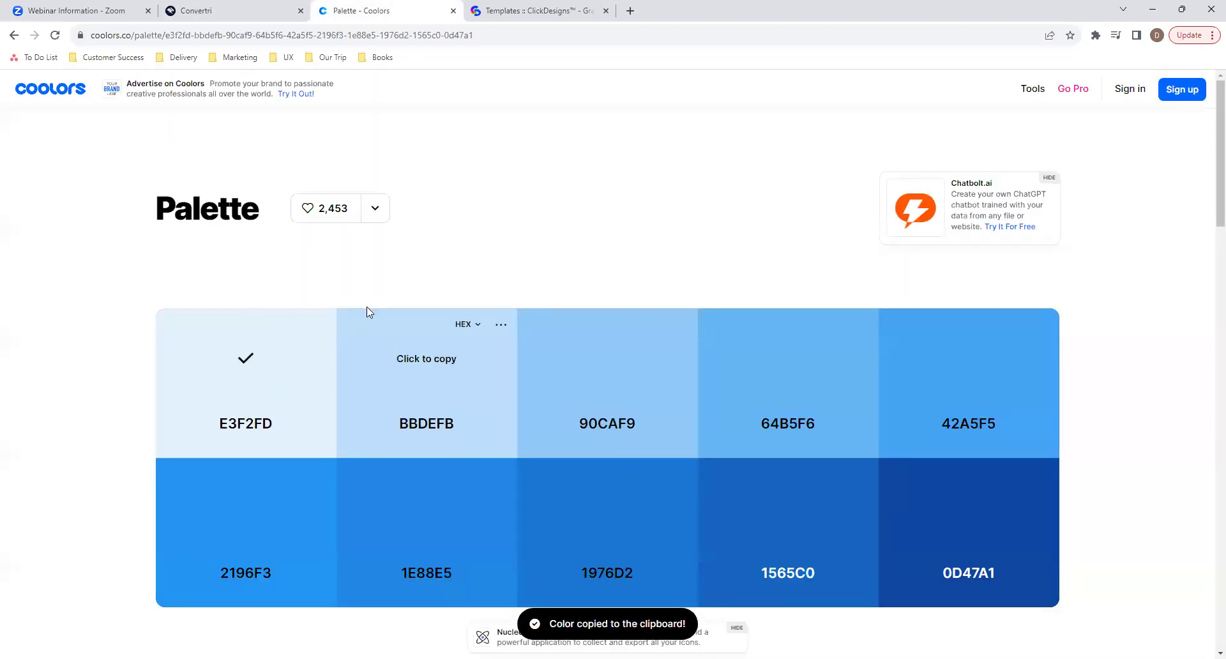
pyautogui.click(203, 8)
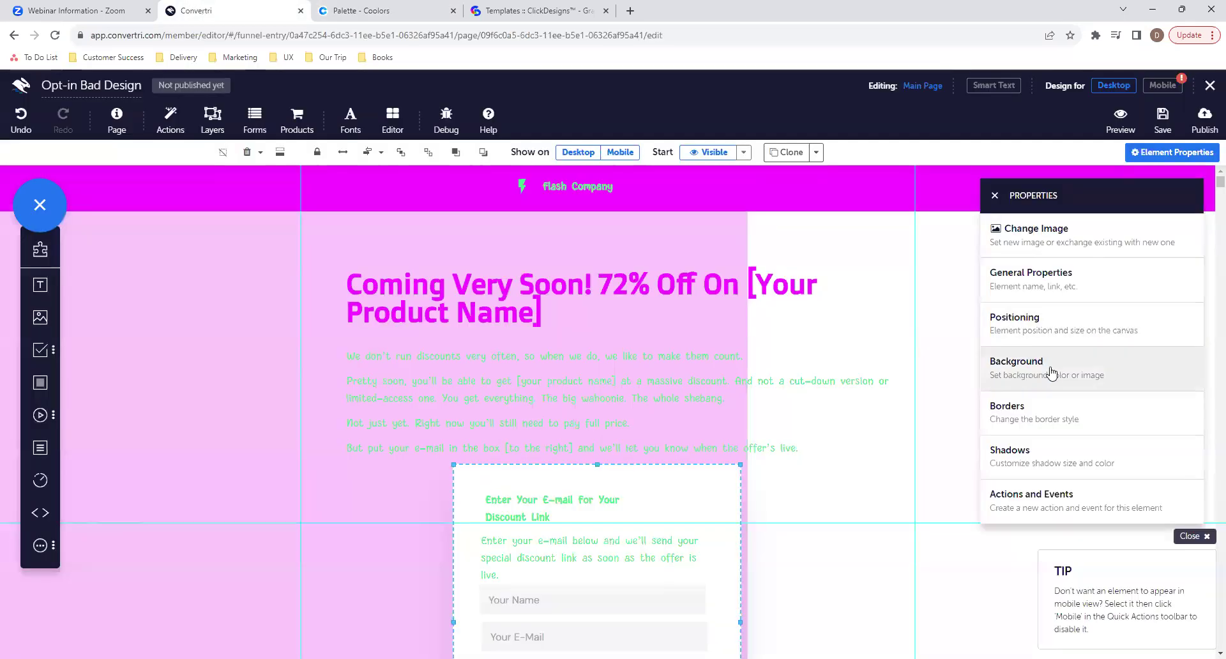
pyautogui.click(1093, 366)
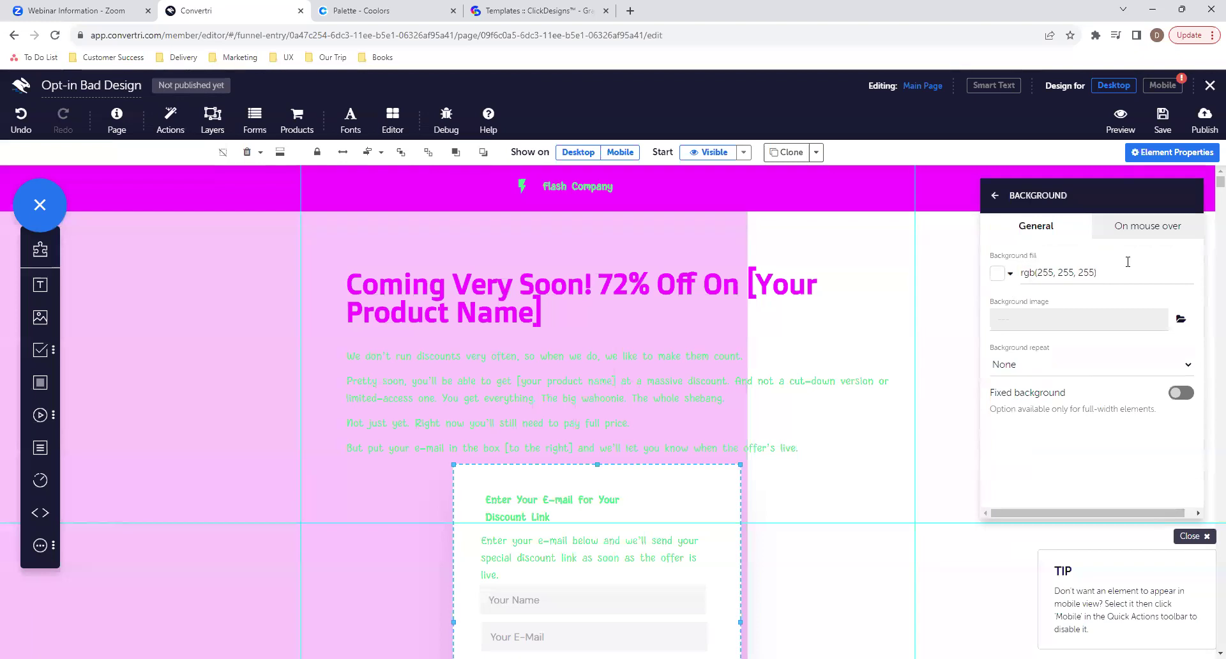
pyautogui.hotkey('ctrl', 'v')
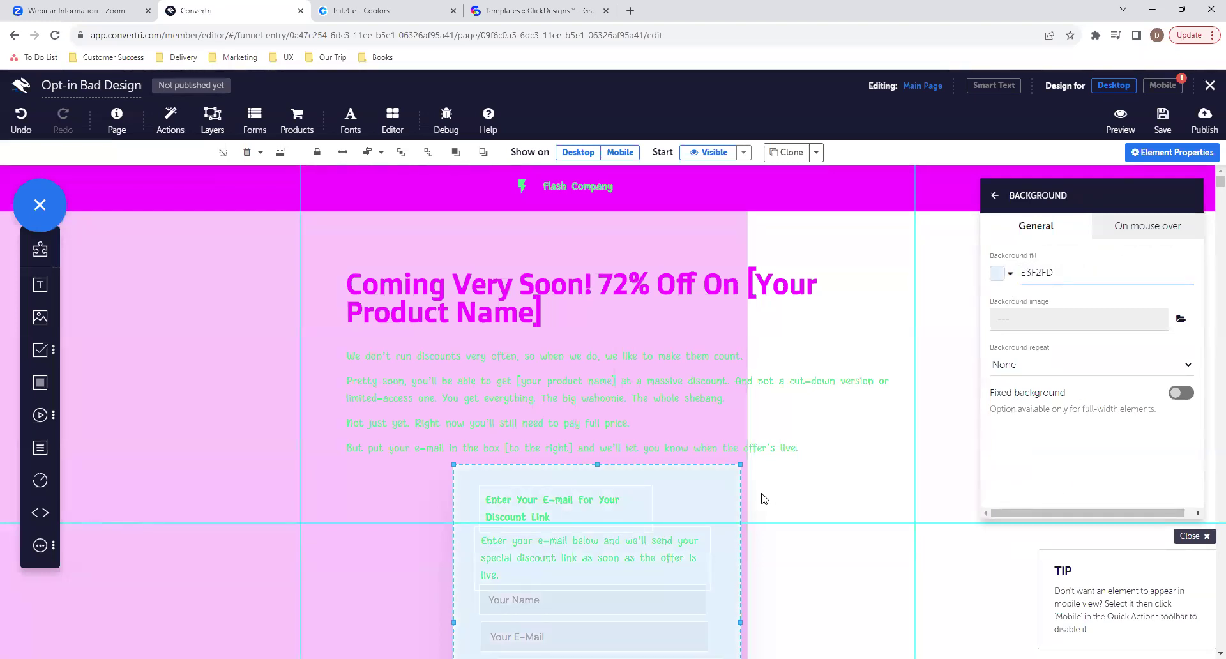
pyautogui.click(1047, 464)
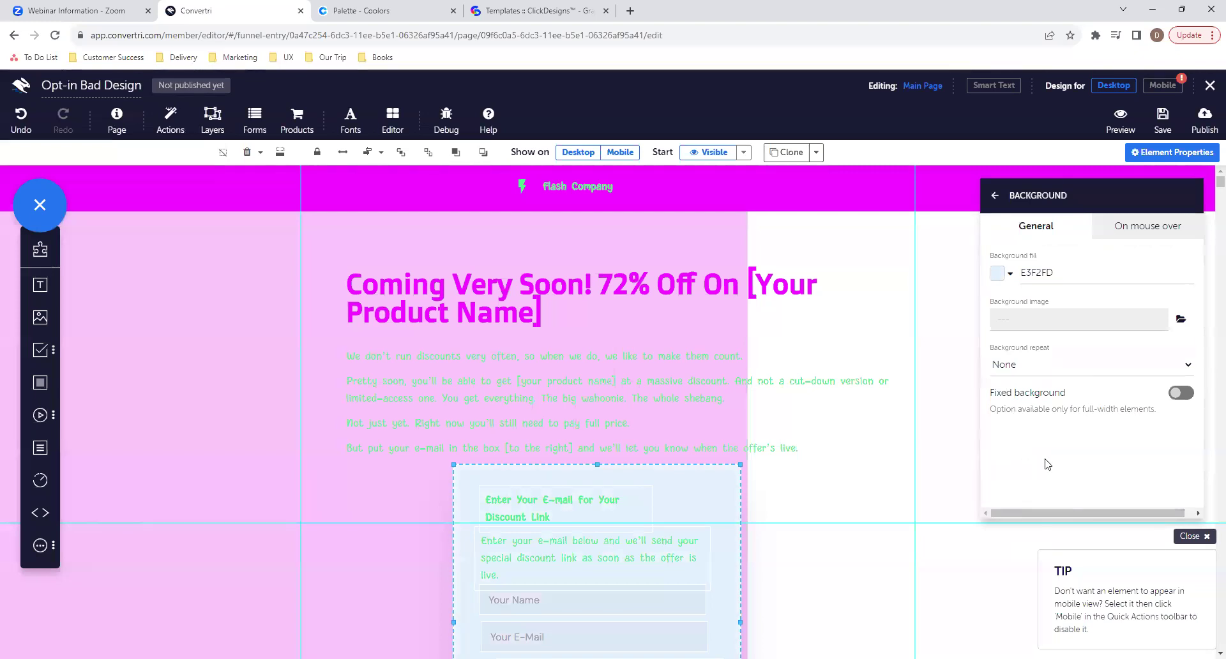
# Add a new panel to the white area right of the opt-in form, against the pink background's edge.
pyautogui.scroll(-3, 792, 519)
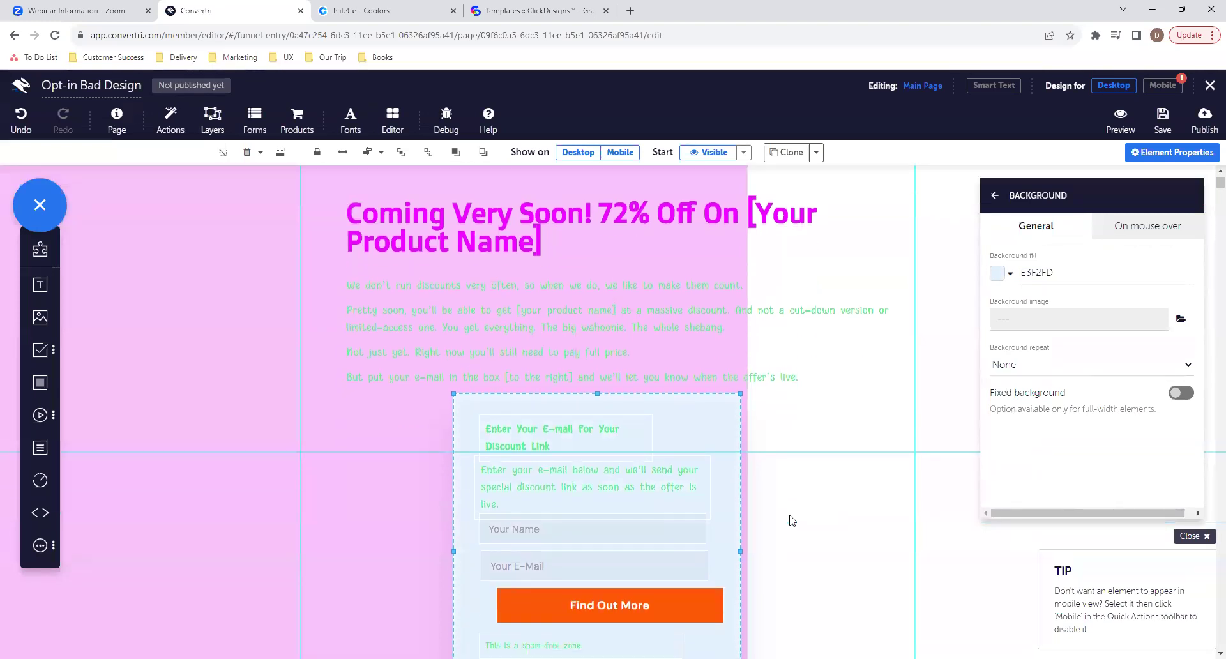
pyautogui.click(866, 502)
pyautogui.moveTo(40, 382); pyautogui.dragTo(815, 332)
pyautogui.scroll(3, 965, 461)
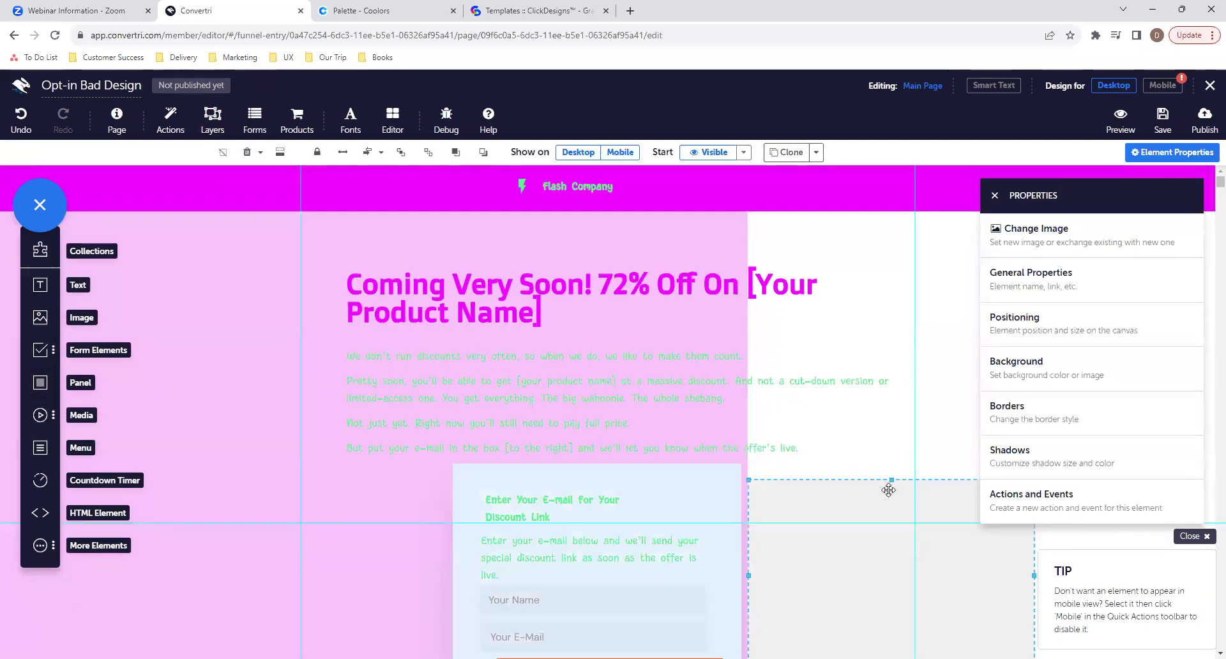
# Resize the new panel to cover the white area from the header down to the pink background's lower edge.
pyautogui.moveTo(892, 479); pyautogui.dragTo(891, 211)
pyautogui.click(993, 202)
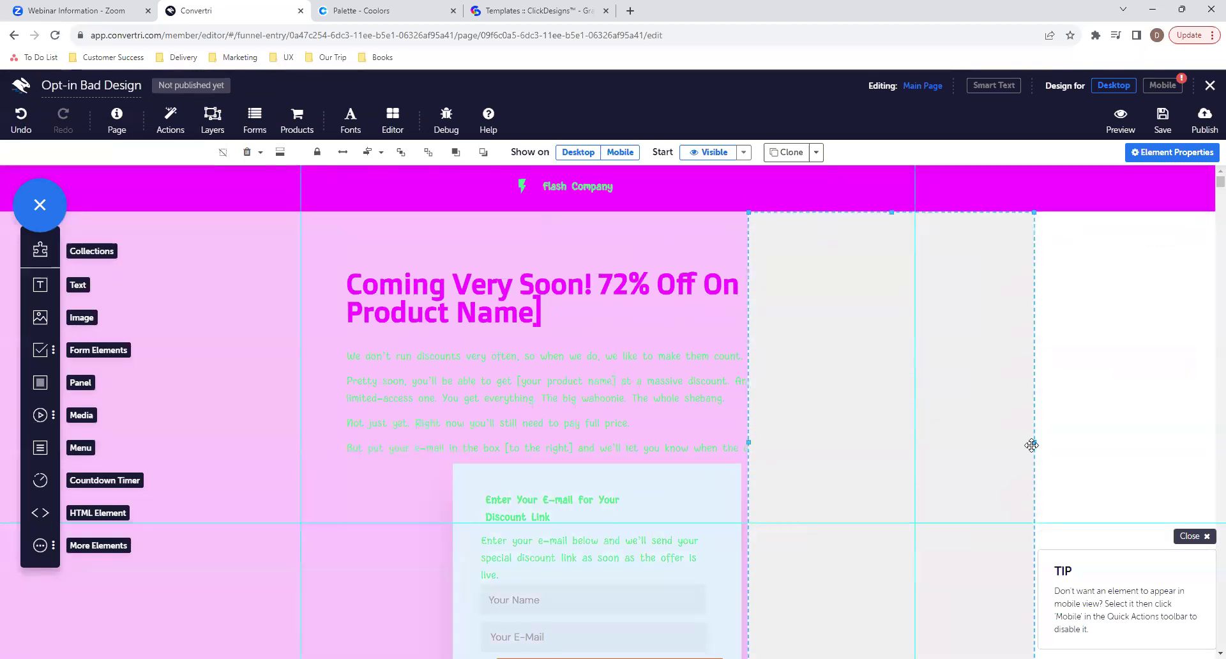
pyautogui.moveTo(1034, 441); pyautogui.dragTo(1208, 452)
pyautogui.scroll(-3, 1044, 455)
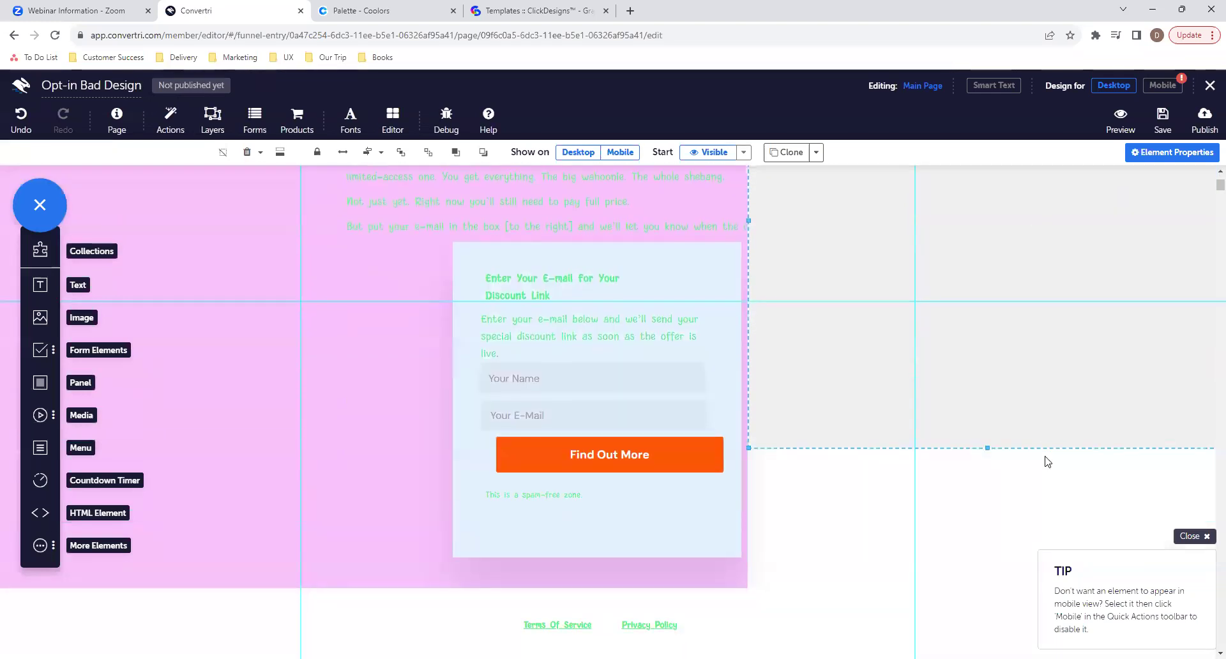
pyautogui.moveTo(991, 447); pyautogui.dragTo(988, 586)
pyautogui.scroll(3, 1122, 301)
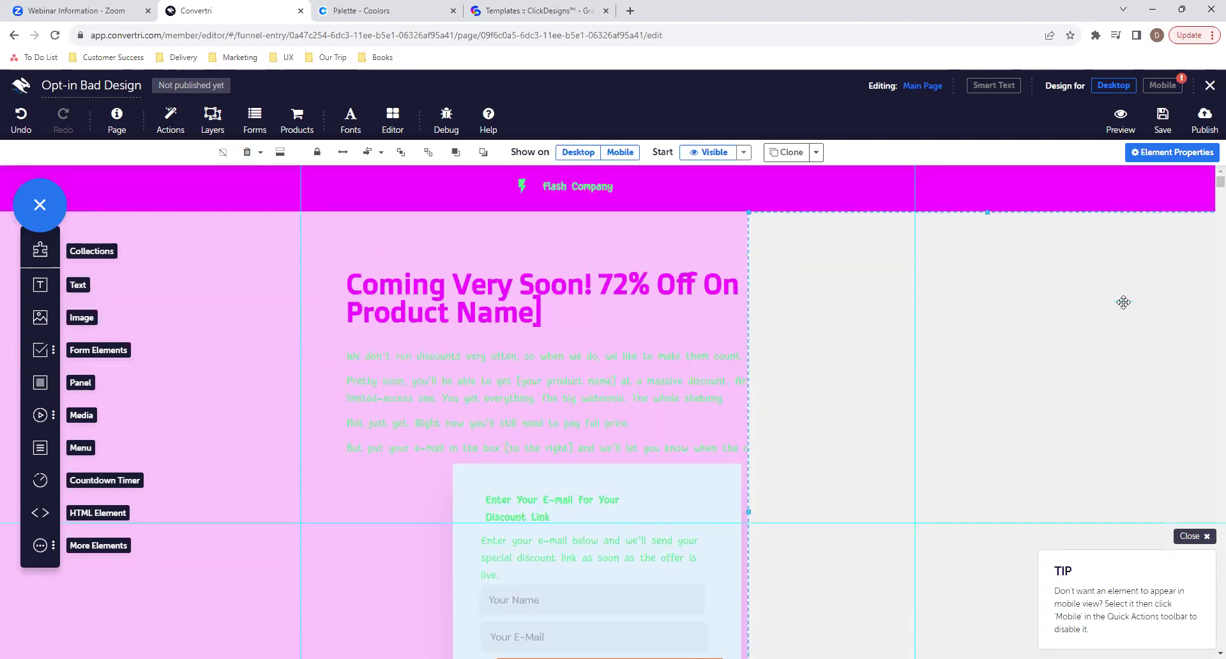
# Set the background fill of the new panel beside the pink section to E3F2FD.
pyautogui.click(1150, 159)
pyautogui.click(1068, 364)
pyautogui.click(1062, 272)
pyautogui.hotkey('ctrl', 'a')
pyautogui.hotkey('ctrl', 'v')
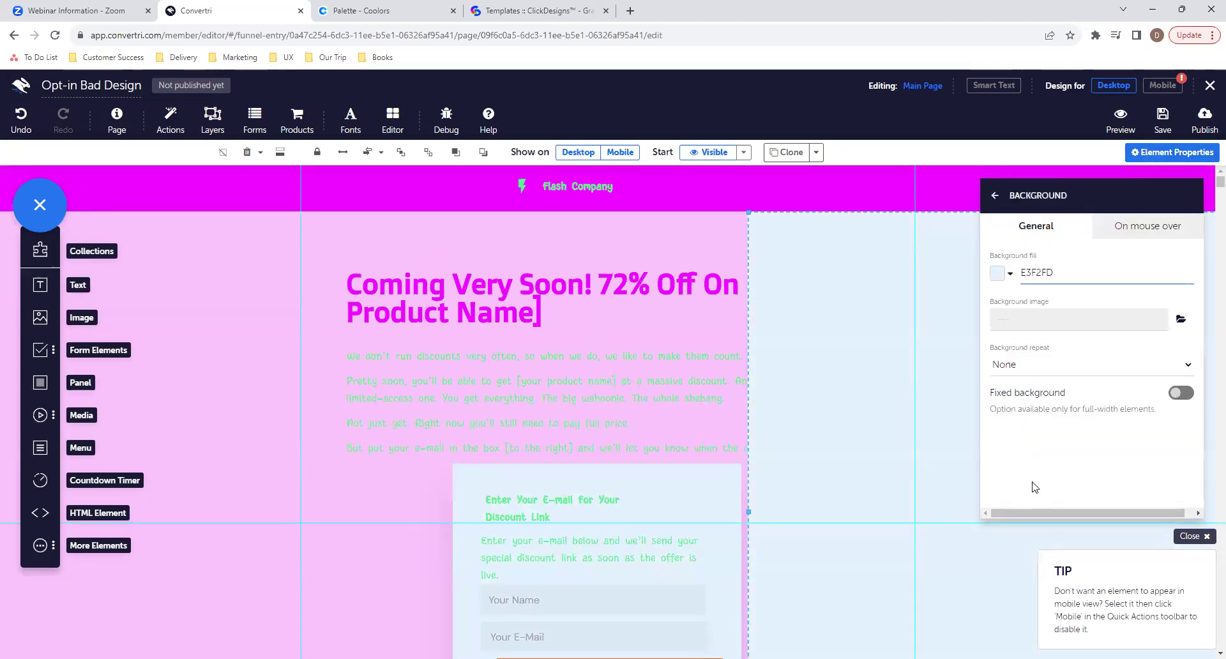
pyautogui.click(1001, 484)
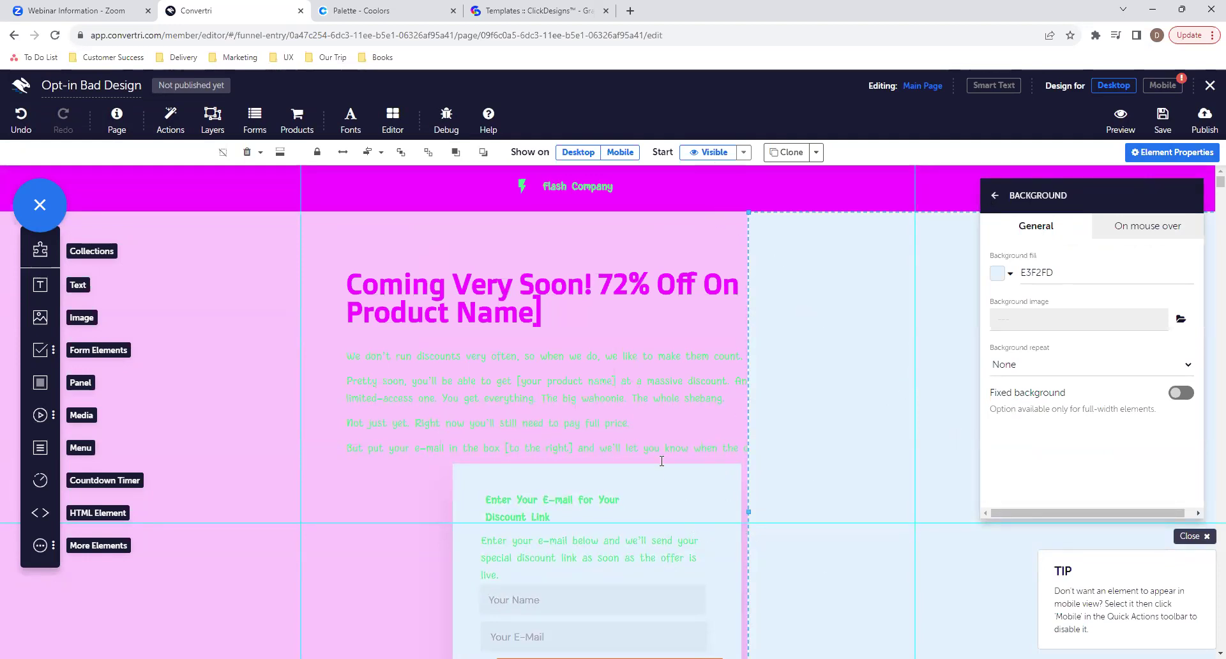
# Set the magenta header section's background fill to the copied color E3F2FD.
pyautogui.click(734, 199)
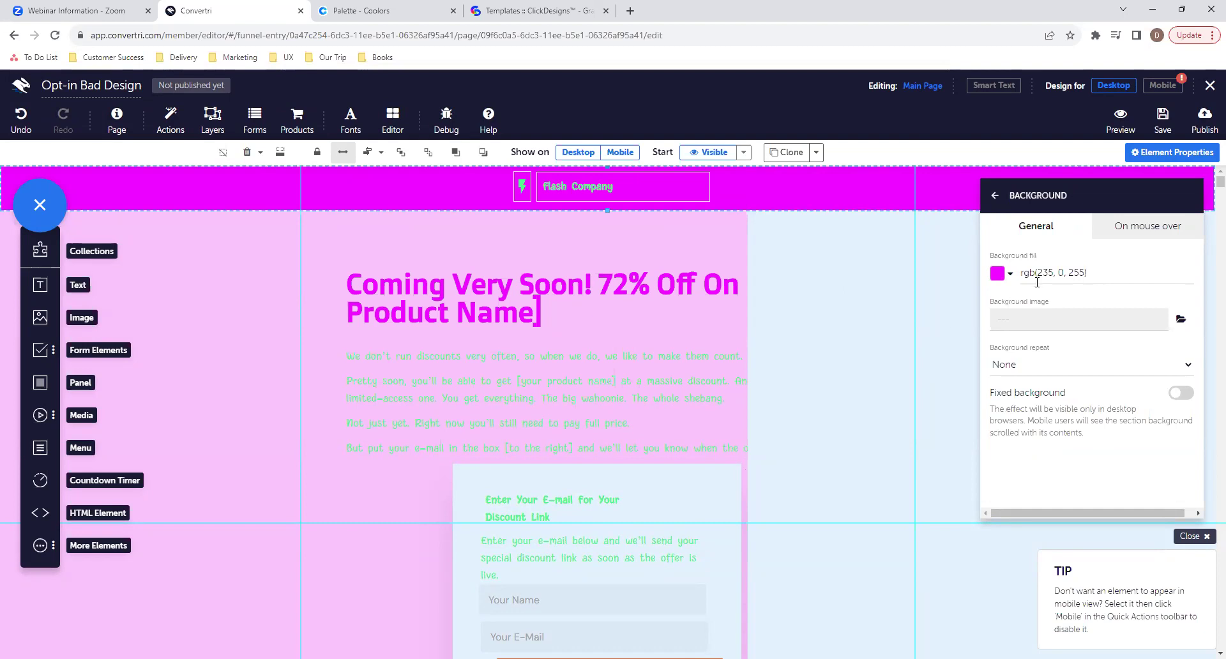
pyautogui.moveTo(1101, 268); pyautogui.dragTo(1022, 273)
pyautogui.hotkey('ctrl', 'v')
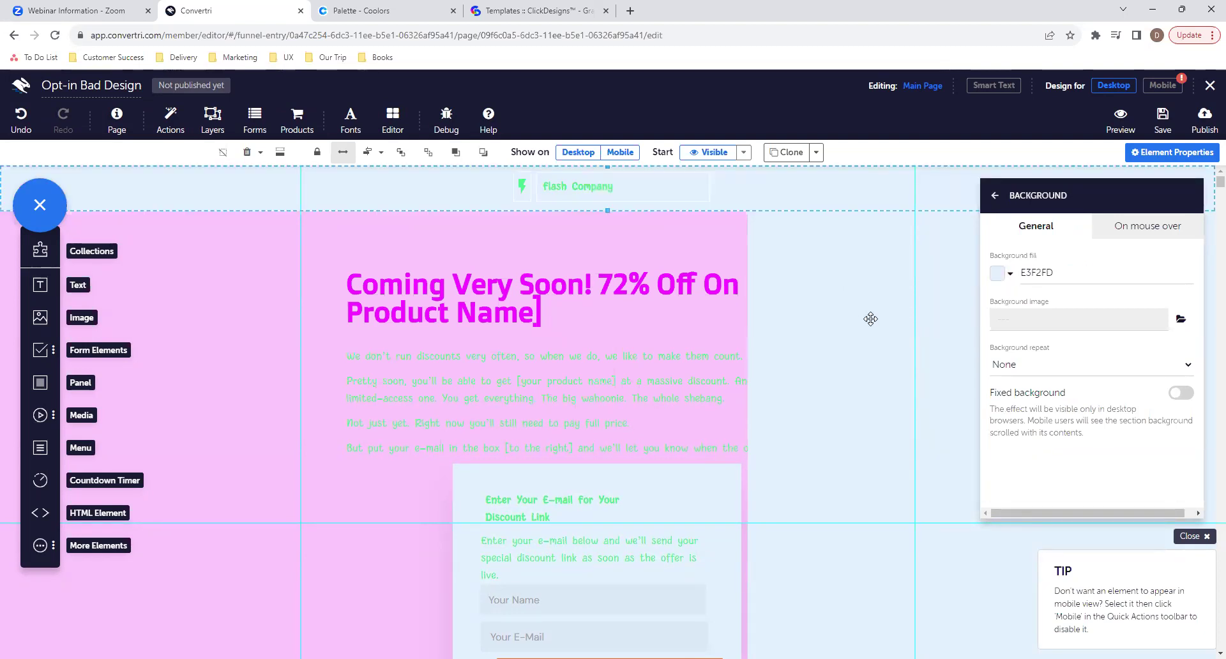
pyautogui.click(632, 343)
pyautogui.click(238, 345)
pyautogui.click(820, 219)
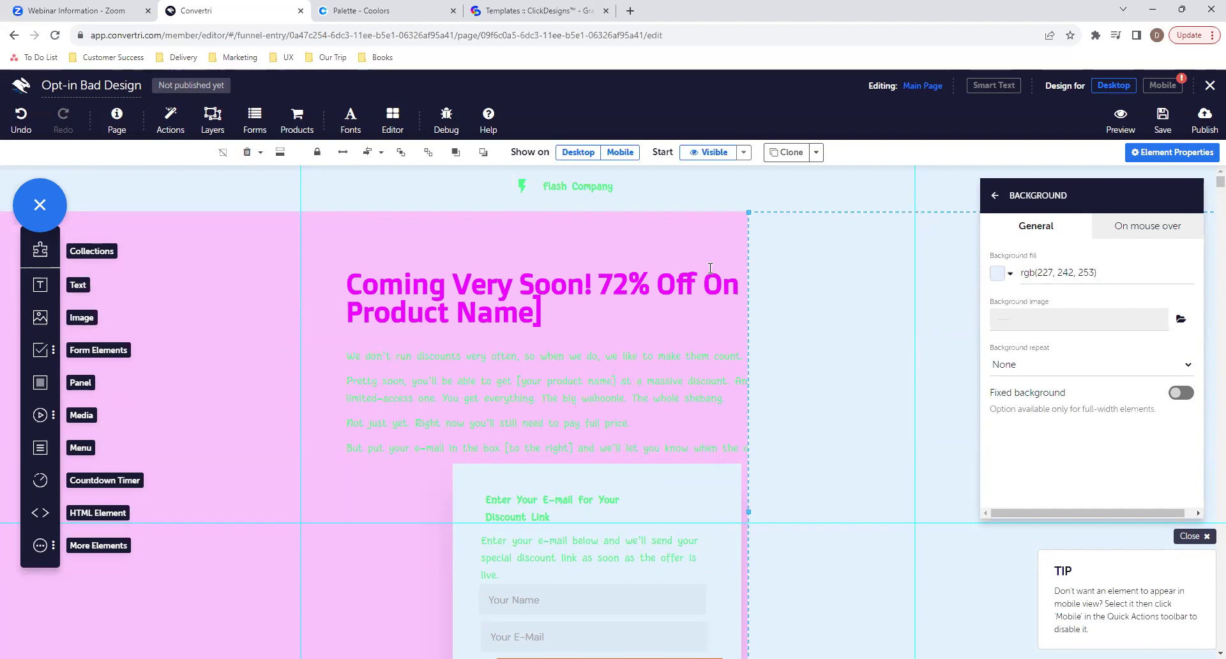
pyautogui.scroll(-2, 852, 458)
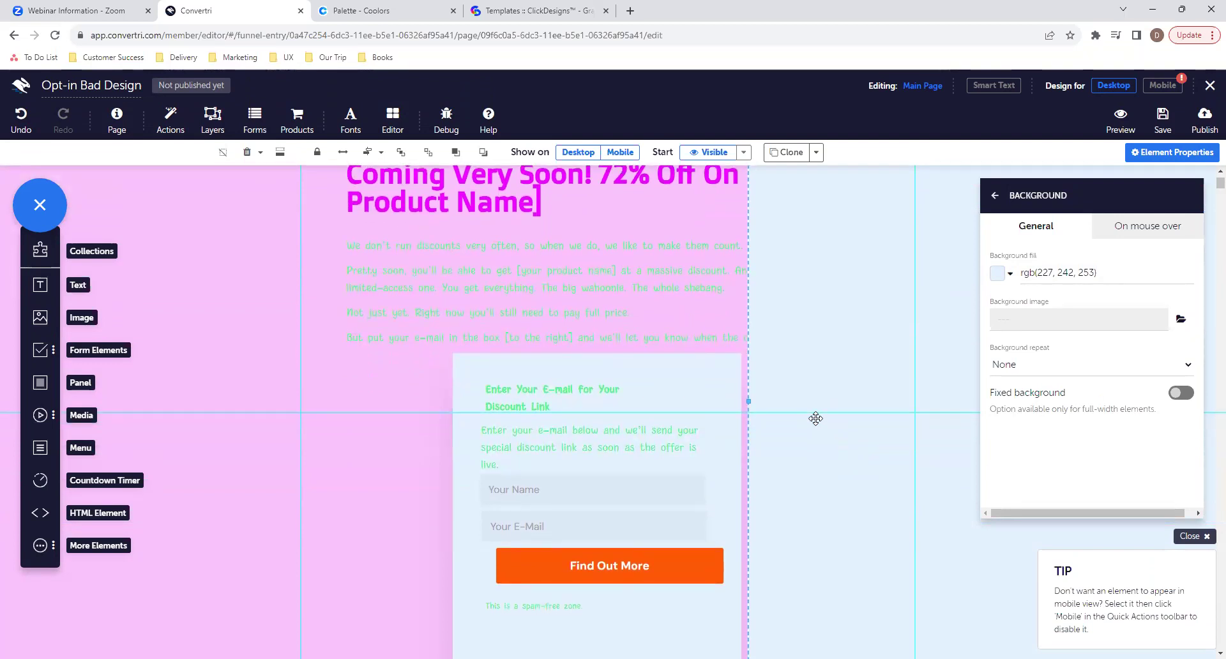
# Copy the color 90CAF9 from the Coolors palette and apply it as the pink panel's background fill in Convertri.
pyautogui.click(410, 13)
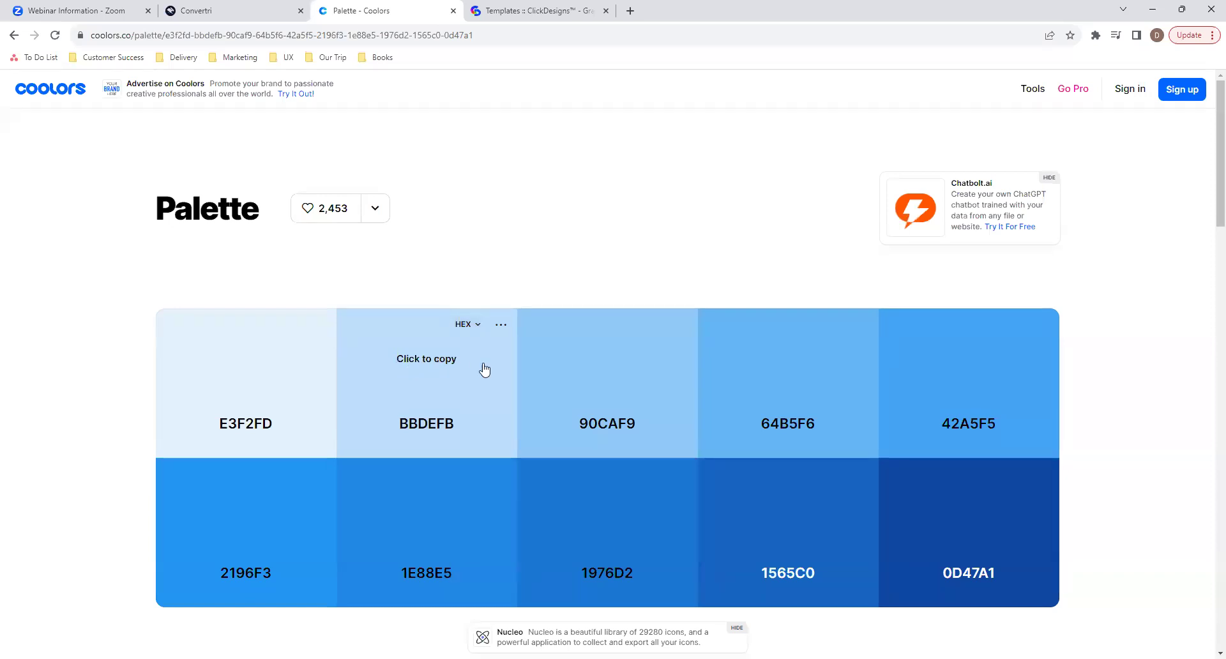
pyautogui.click(614, 369)
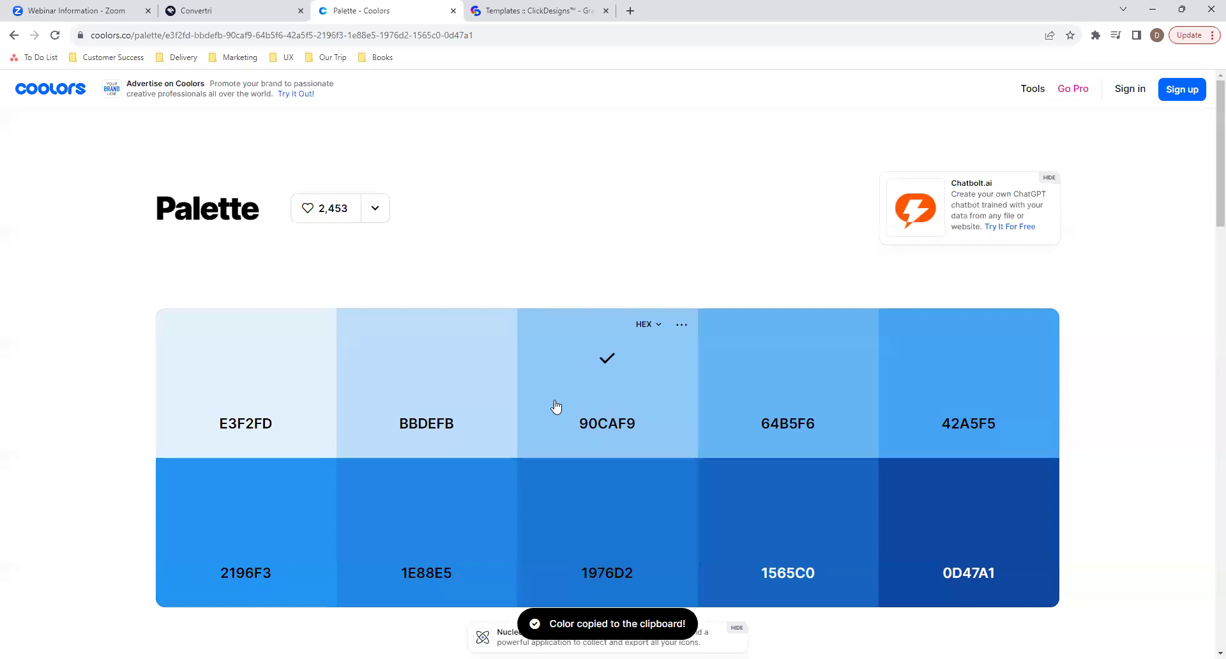
pyautogui.click(255, 10)
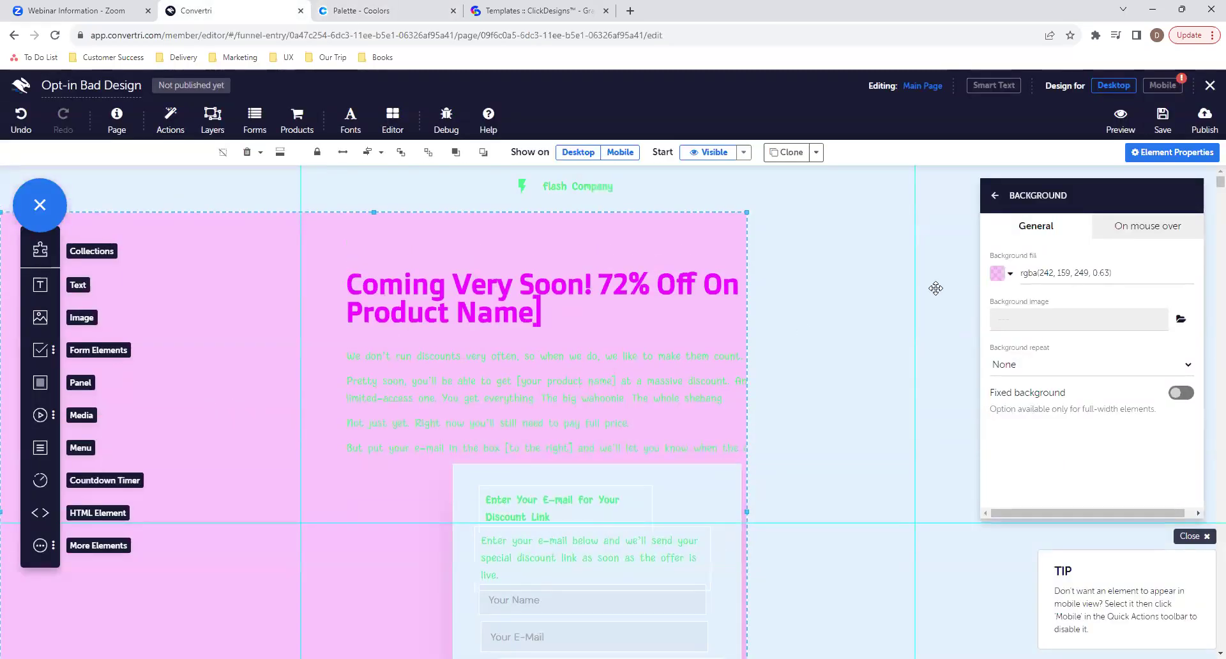
pyautogui.click(1104, 273)
pyautogui.moveTo(1104, 273); pyautogui.dragTo(1020, 284)
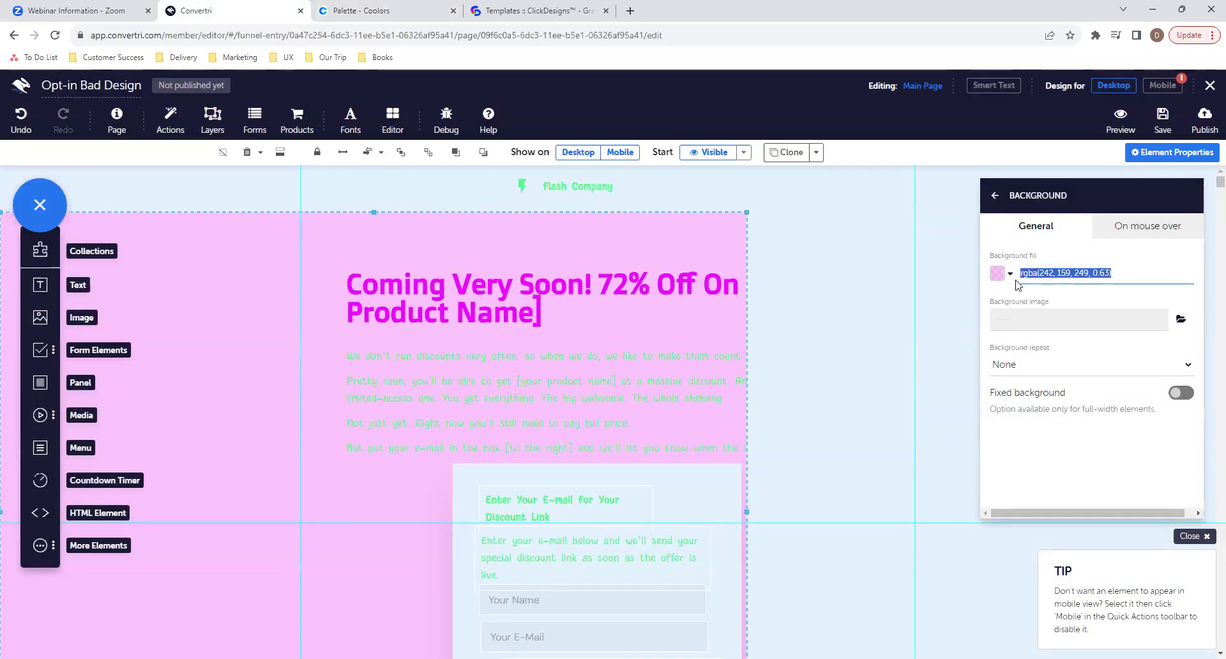
pyautogui.hotkey('ctrl', 'v')
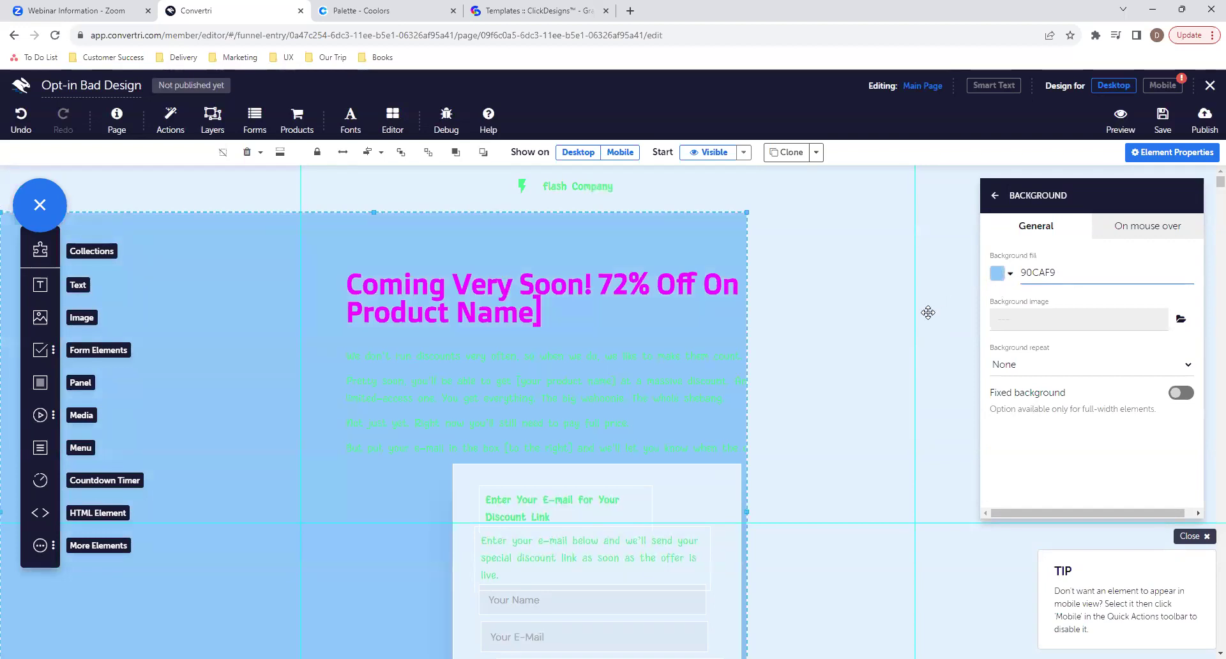
pyautogui.click(772, 363)
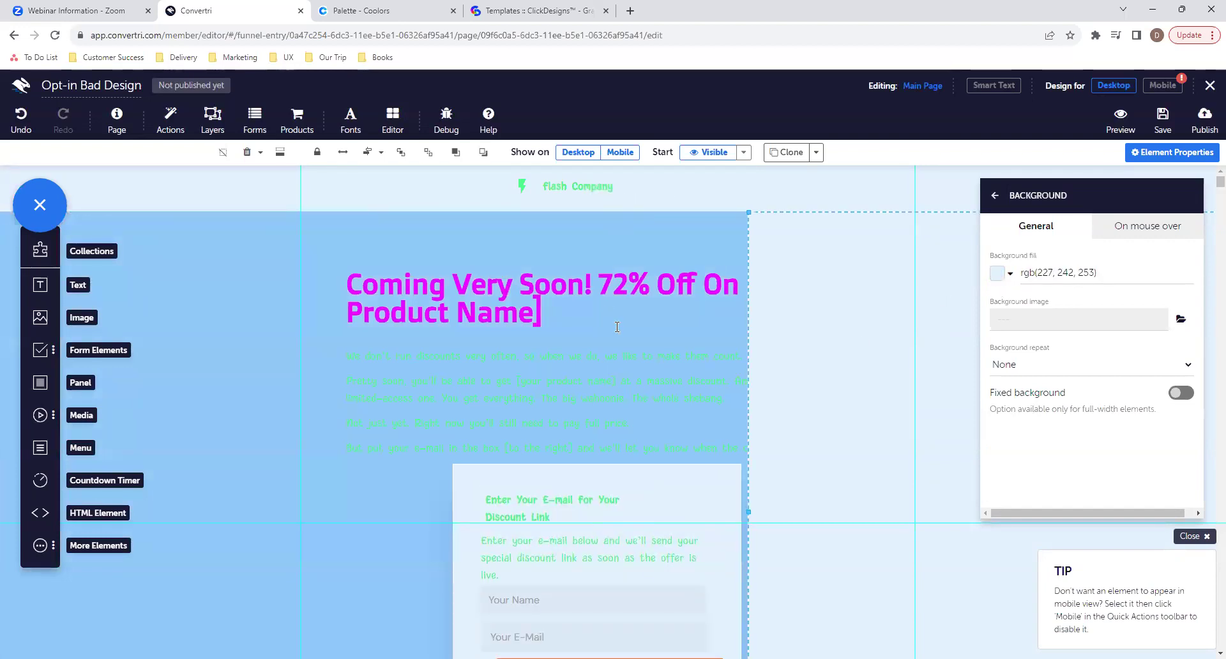
# Copy the color 2196F3 from the Coolors palette and apply it as the Find Out More button's background fill in Convertri.
pyautogui.scroll(-3, 616, 327)
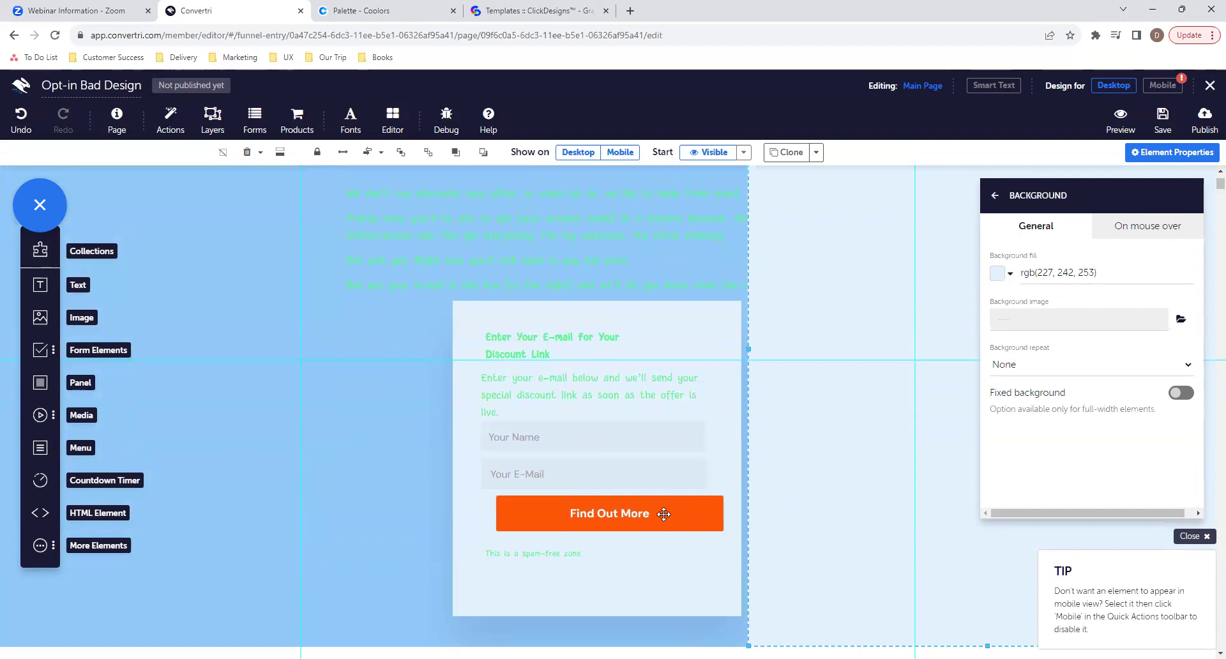
pyautogui.click(664, 514)
pyautogui.click(371, 10)
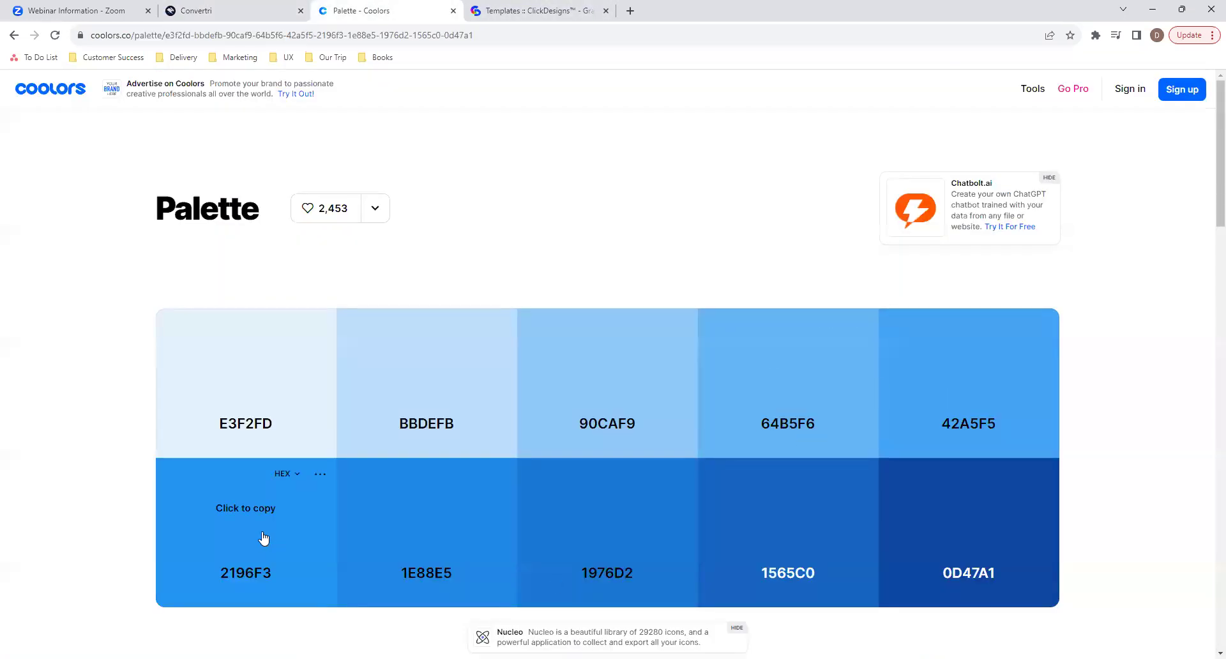
pyautogui.click(198, 10)
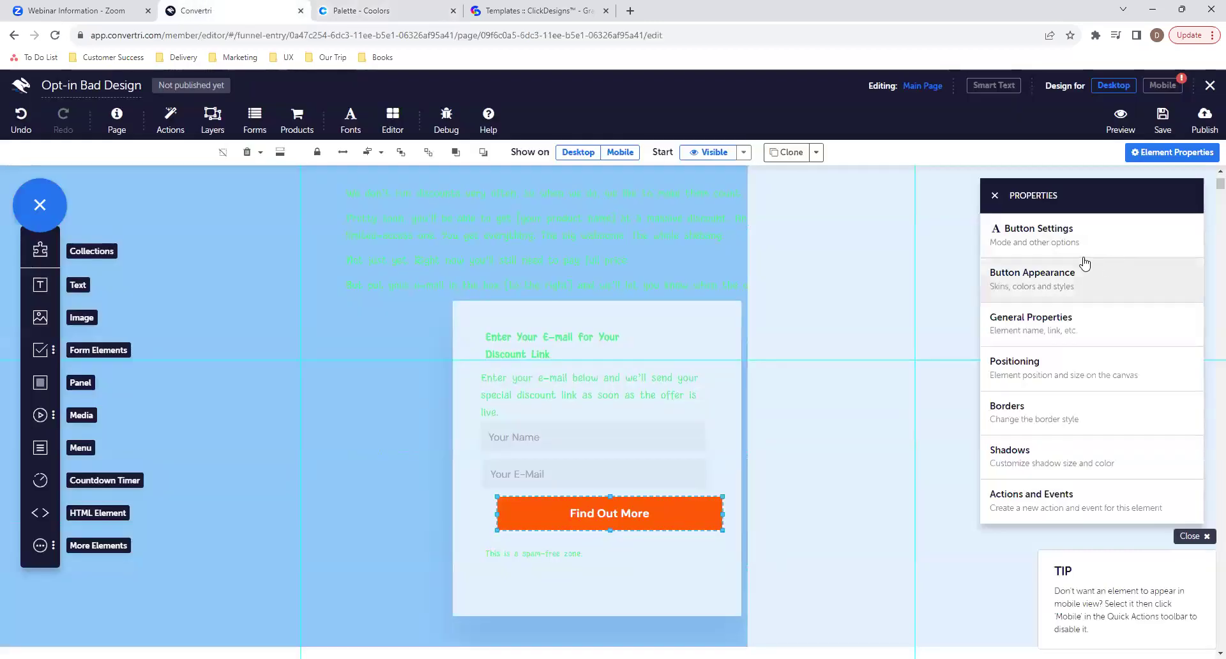
pyautogui.click(1065, 279)
pyautogui.scroll(-3, 1022, 415)
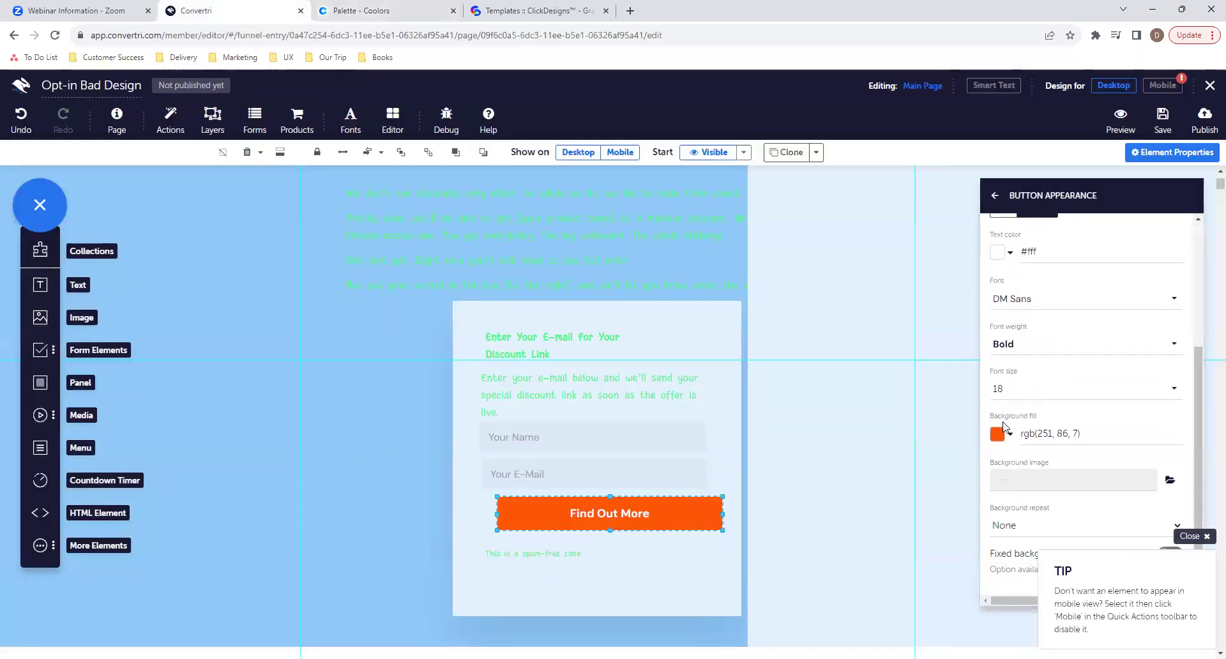
pyautogui.moveTo(1085, 433); pyautogui.dragTo(1023, 447)
pyautogui.hotkey('ctrl', 'v')
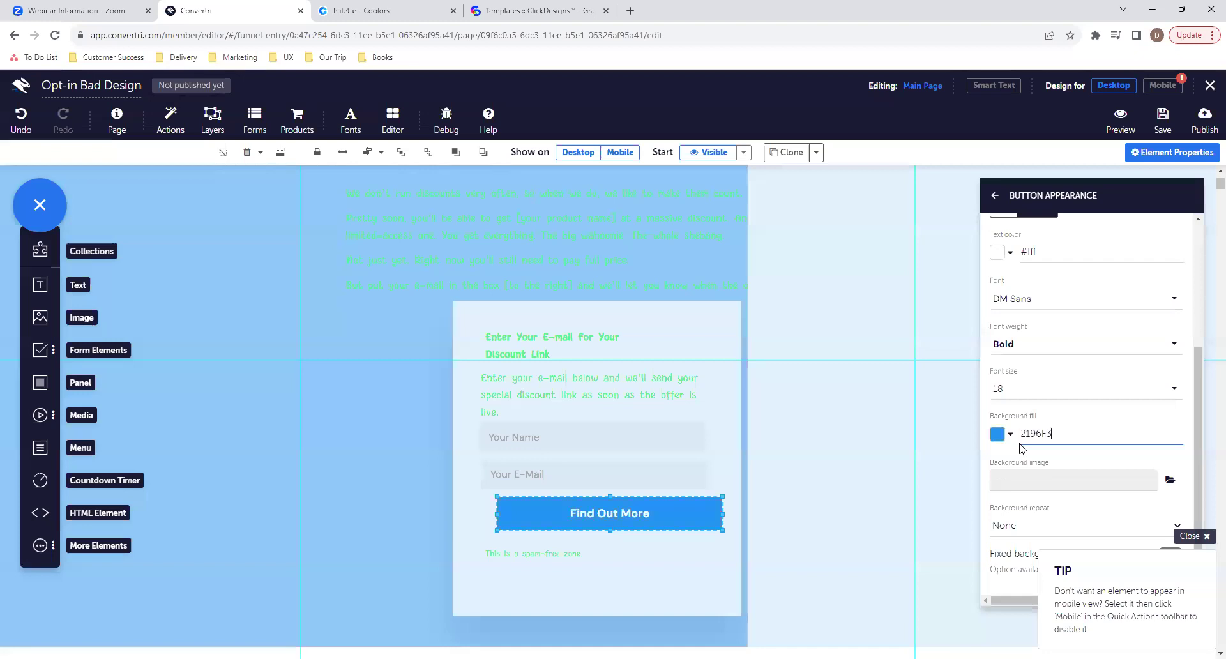
pyautogui.click(1063, 461)
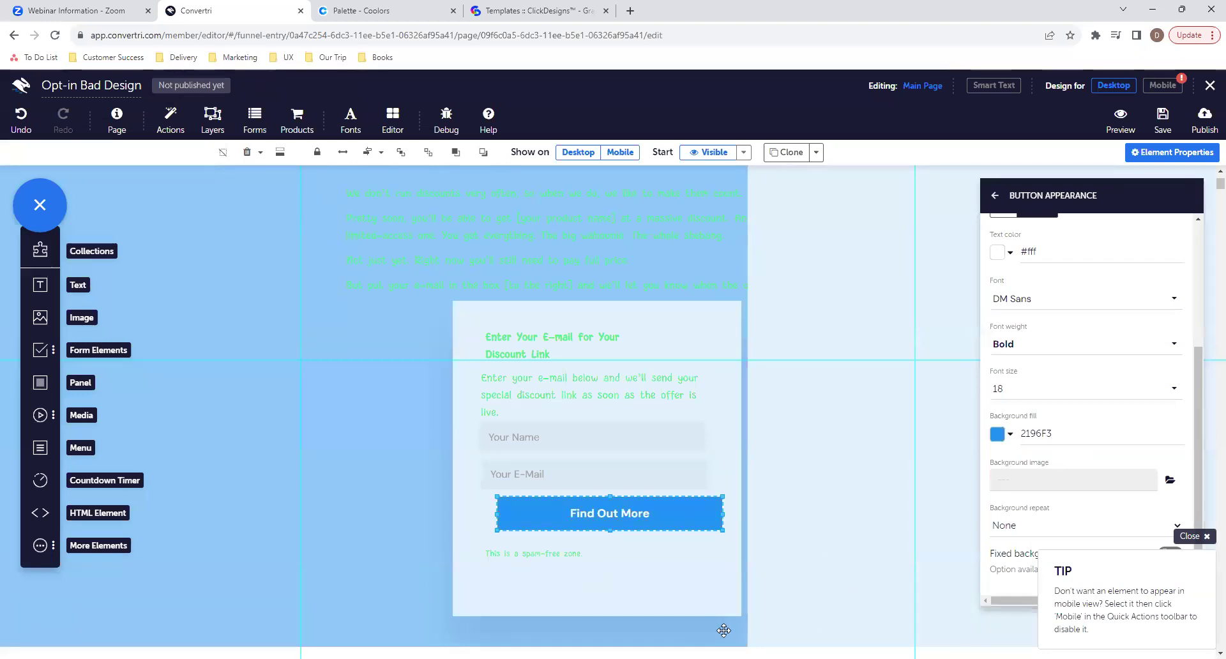
# Set the opt-in form panel's background fill to the light grey swatch #efefef.
pyautogui.click(677, 580)
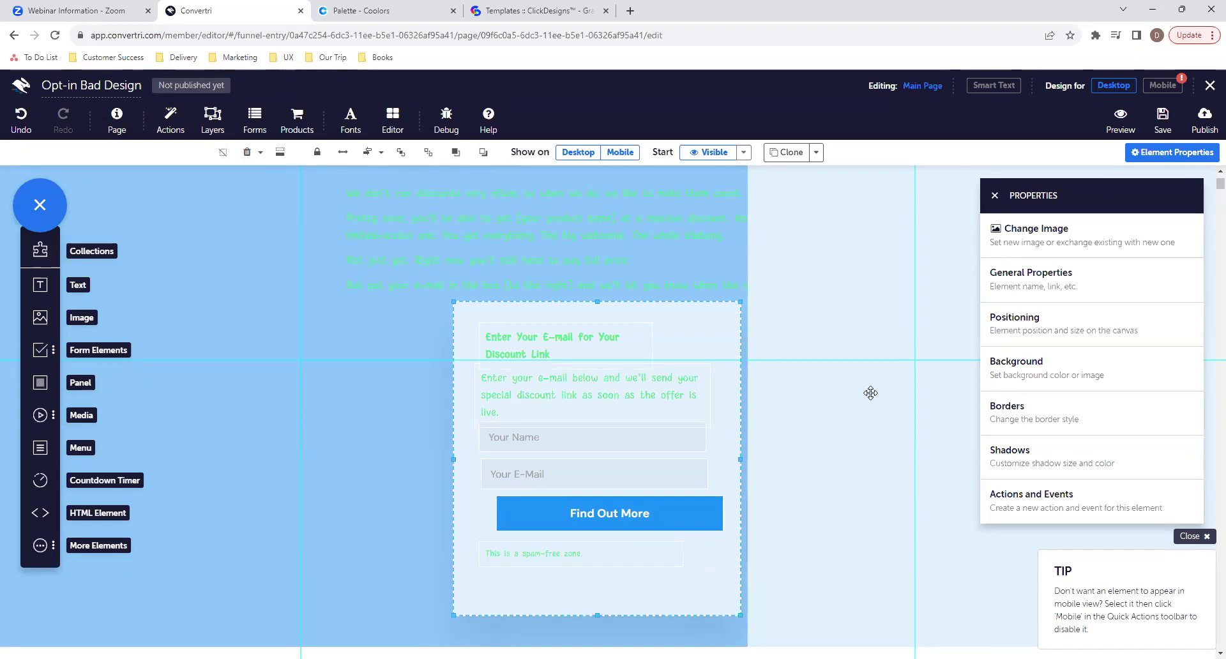
pyautogui.scroll(3, 834, 383)
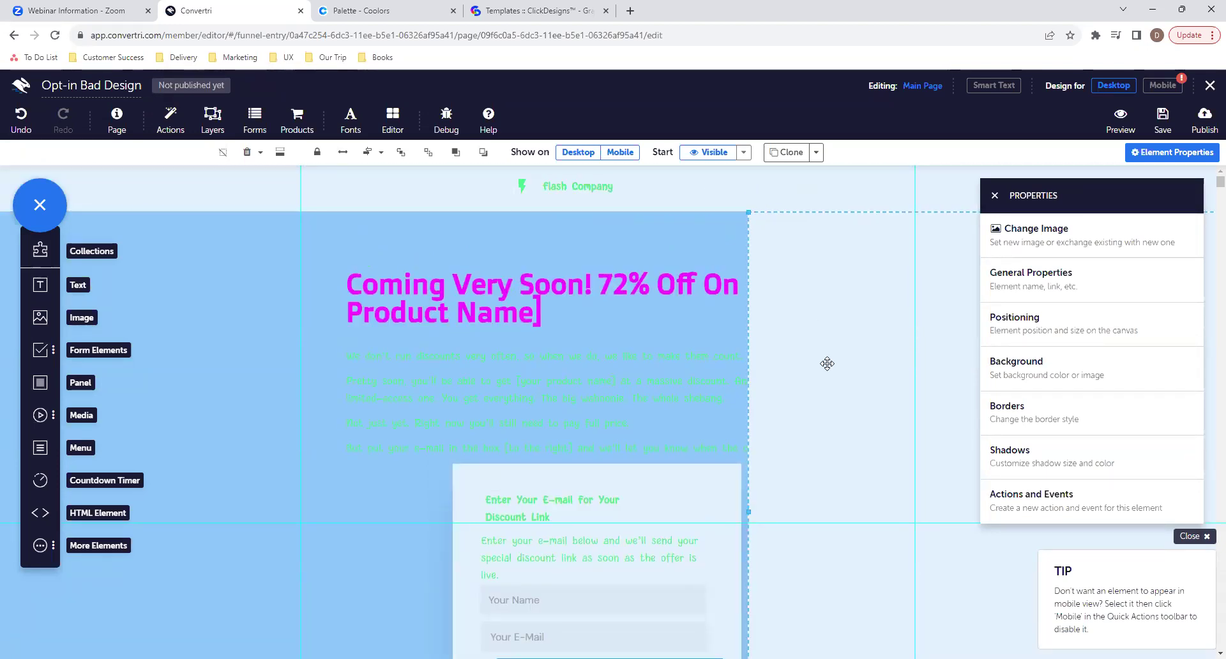
pyautogui.scroll(-1, 827, 363)
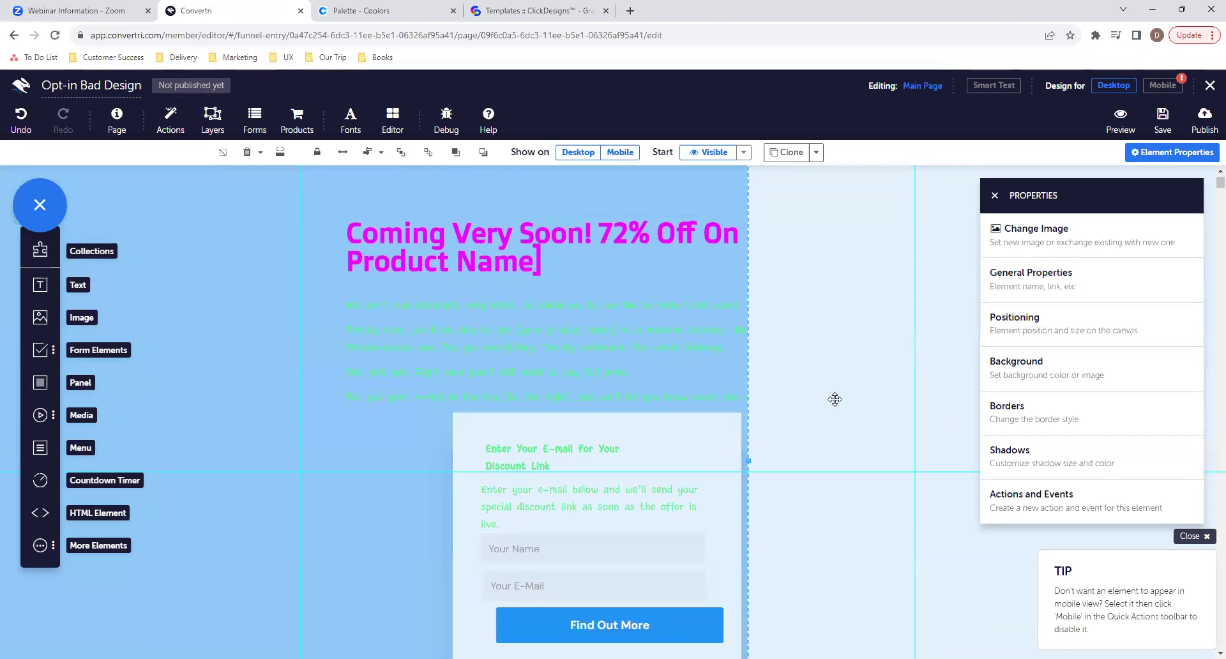
pyautogui.scroll(1, 835, 400)
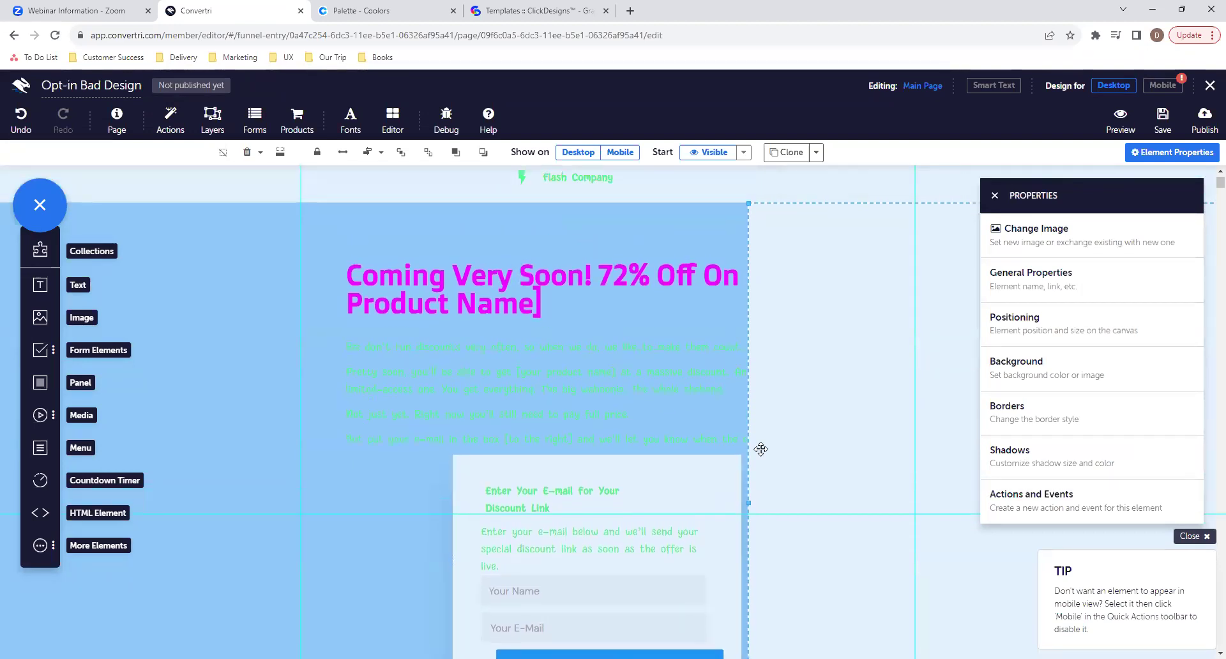
pyautogui.click(1047, 371)
pyautogui.click(1007, 286)
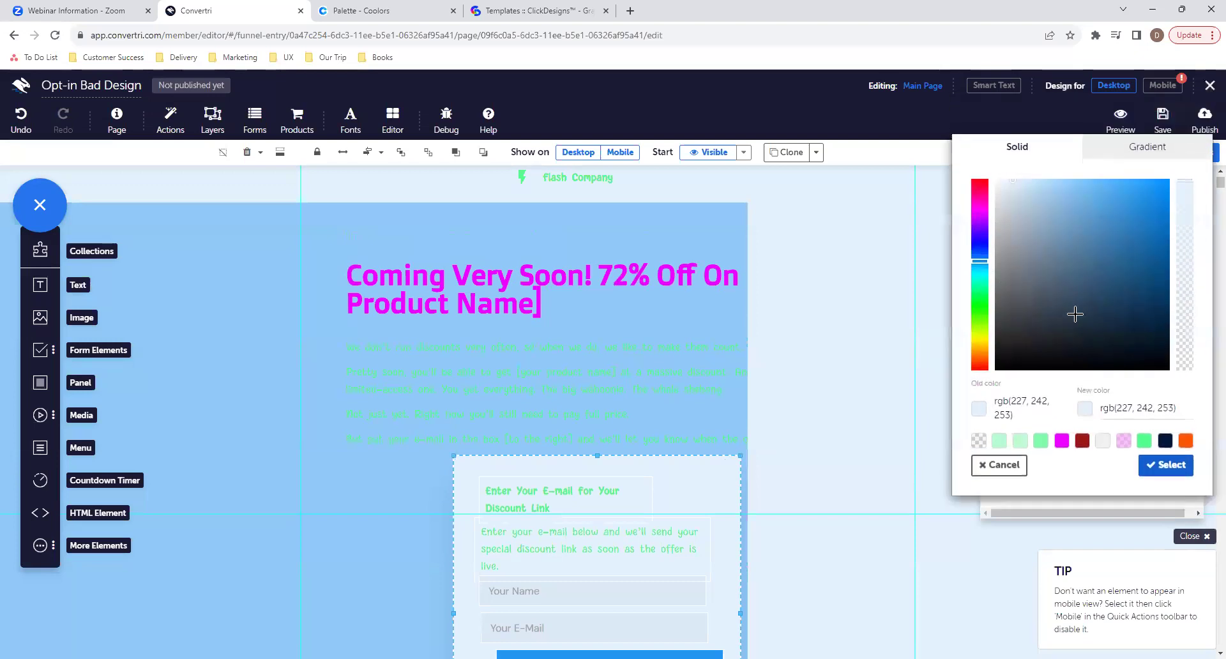
pyautogui.click(1104, 442)
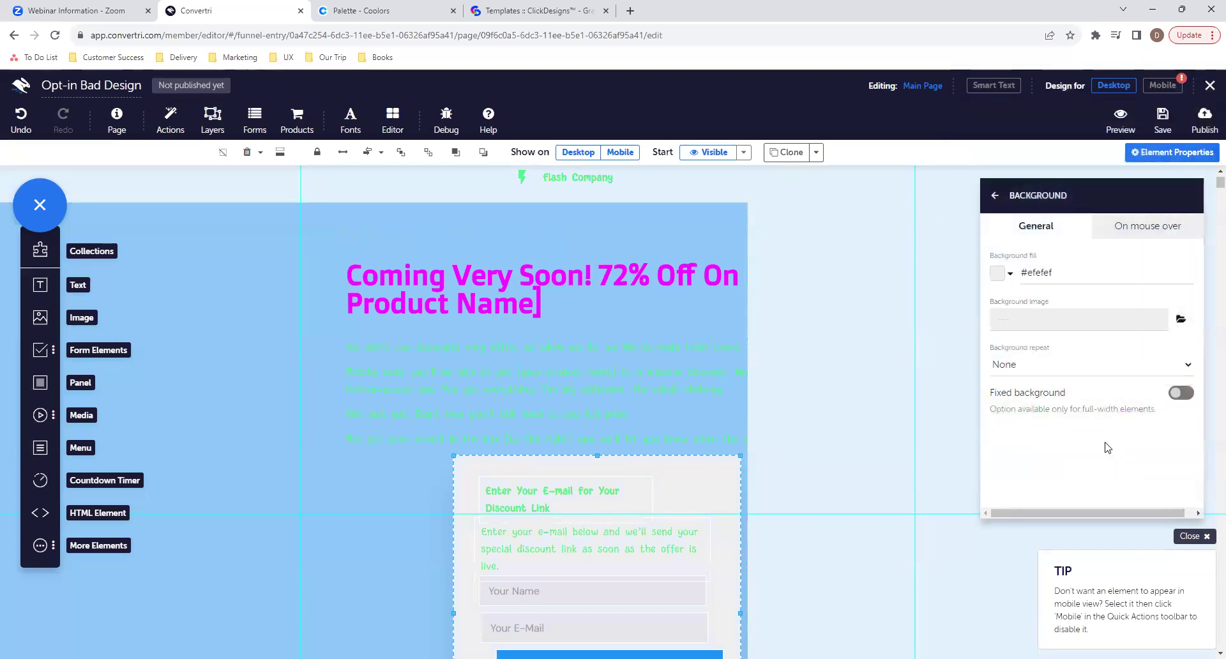
# Set the opt-in form panel's background fill to white, rgb(255, 255, 255).
pyautogui.click(1007, 275)
pyautogui.moveTo(1040, 252); pyautogui.dragTo(993, 181)
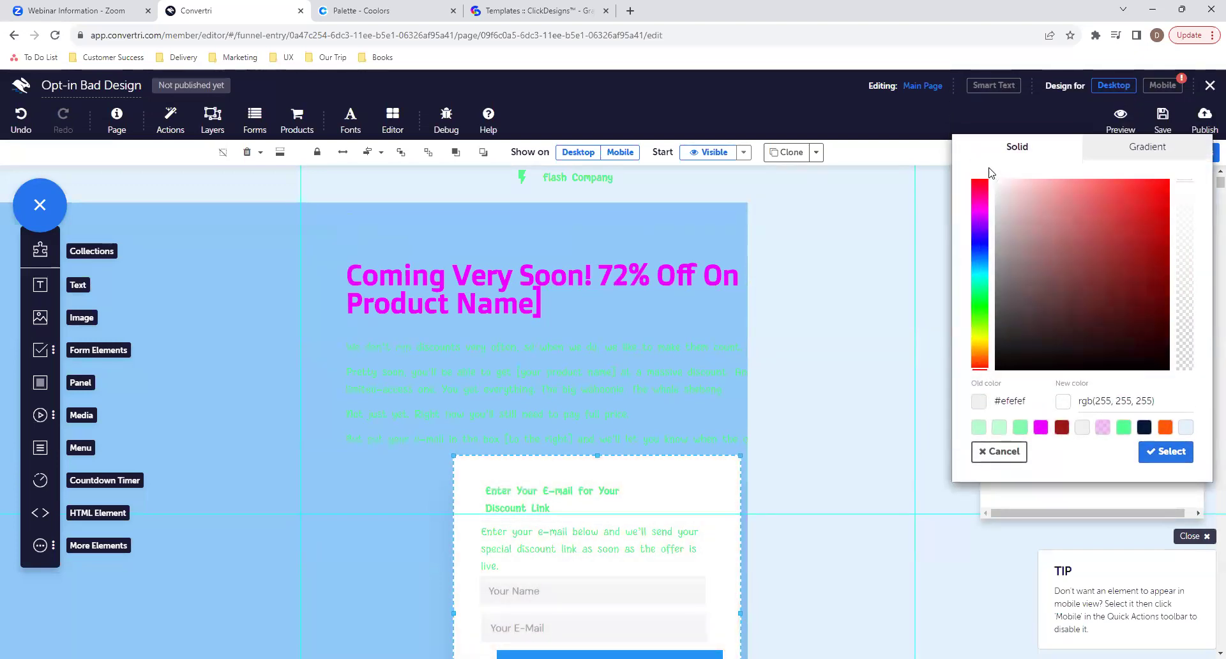
pyautogui.click(1162, 454)
# Change the background fill of the light blue panel beside the opt-in form section to white, rgb(255, 255, 255).
pyautogui.scroll(-3, 810, 492)
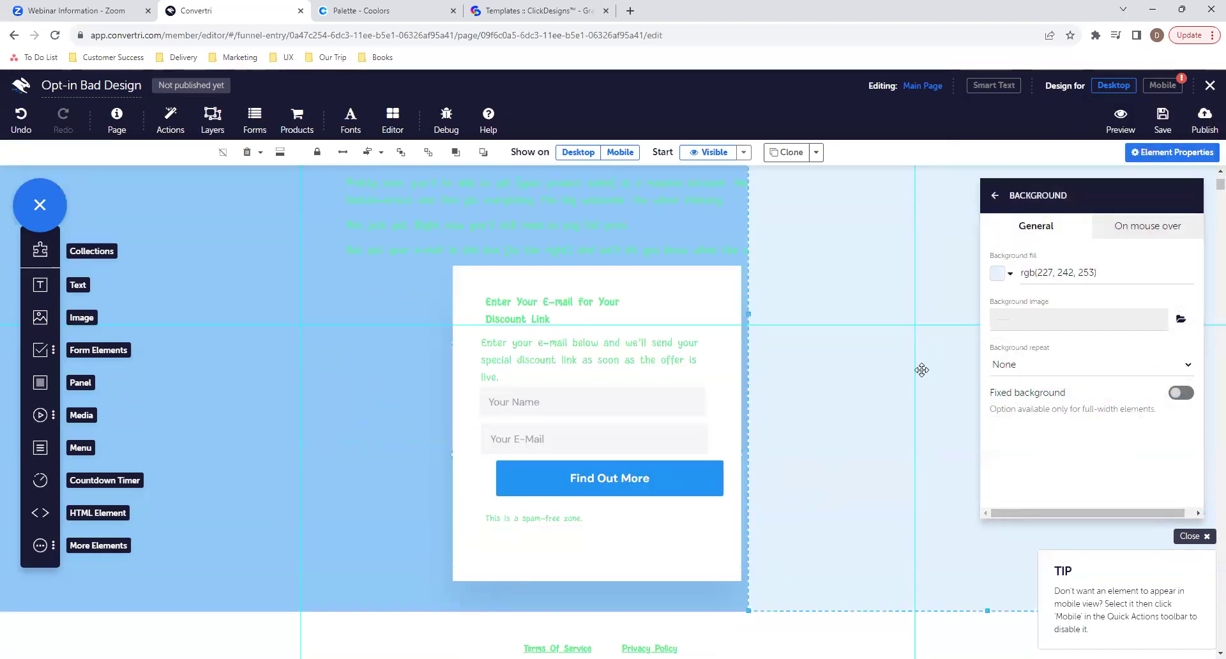
pyautogui.click(996, 273)
pyautogui.moveTo(1015, 256); pyautogui.dragTo(990, 176)
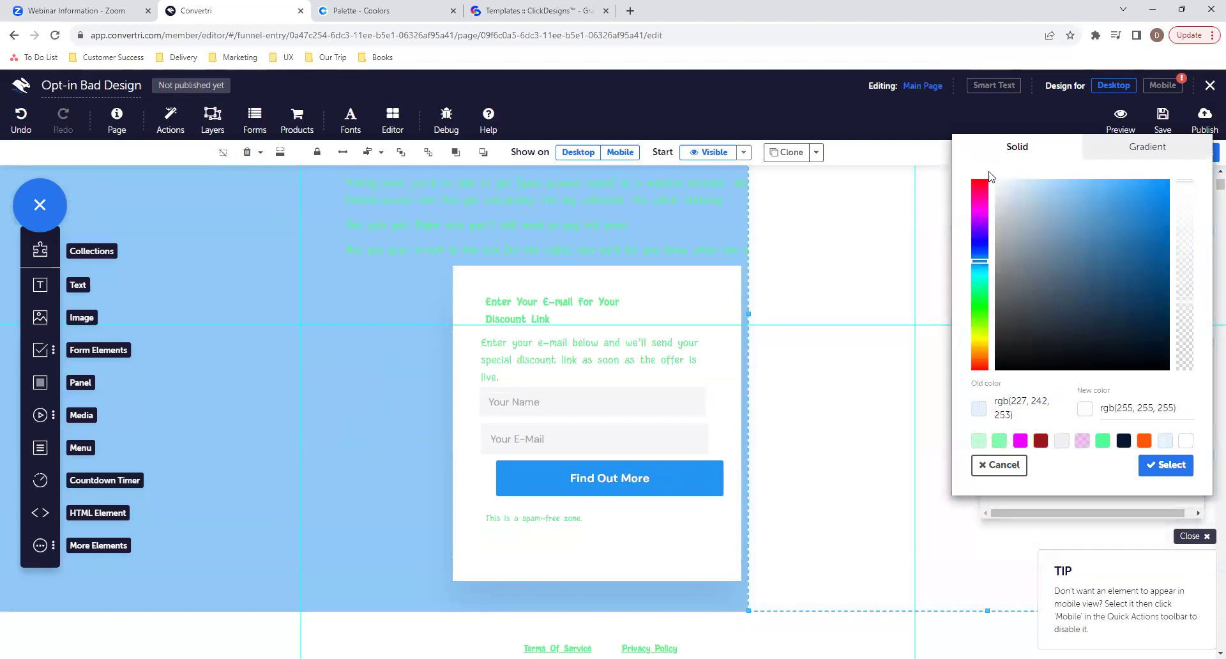
pyautogui.click(1163, 466)
# Change the Flash Company header section's background fill to white, rgb(255, 255, 255).
pyautogui.scroll(3, 862, 342)
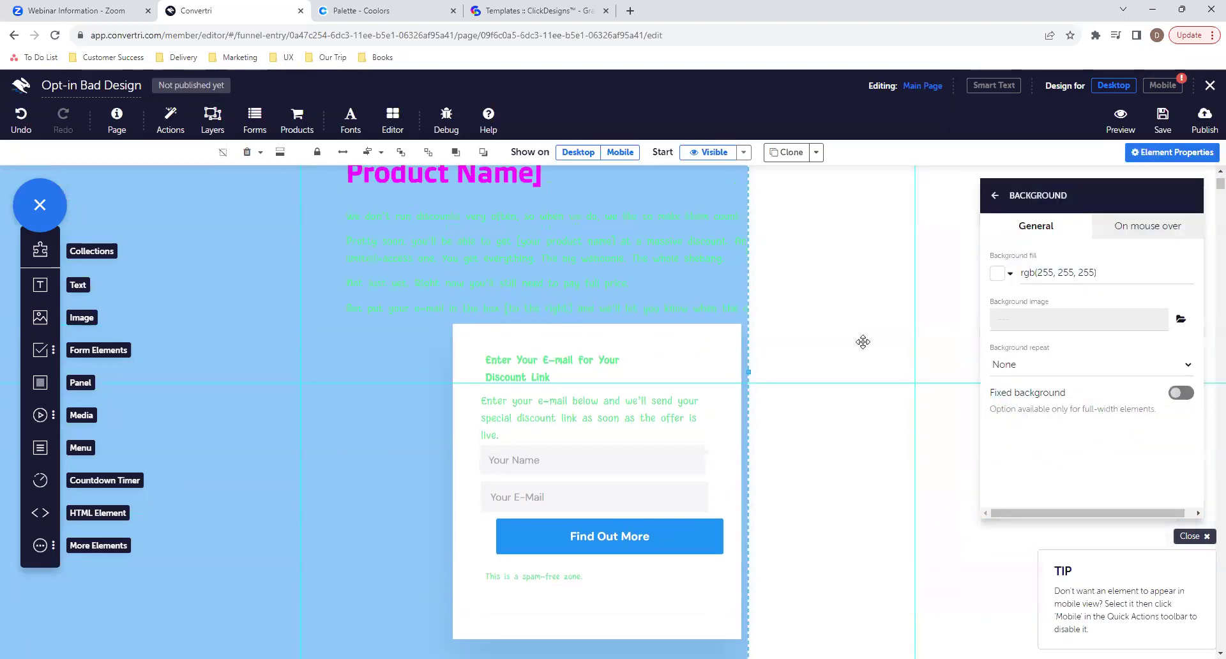
pyautogui.click(997, 272)
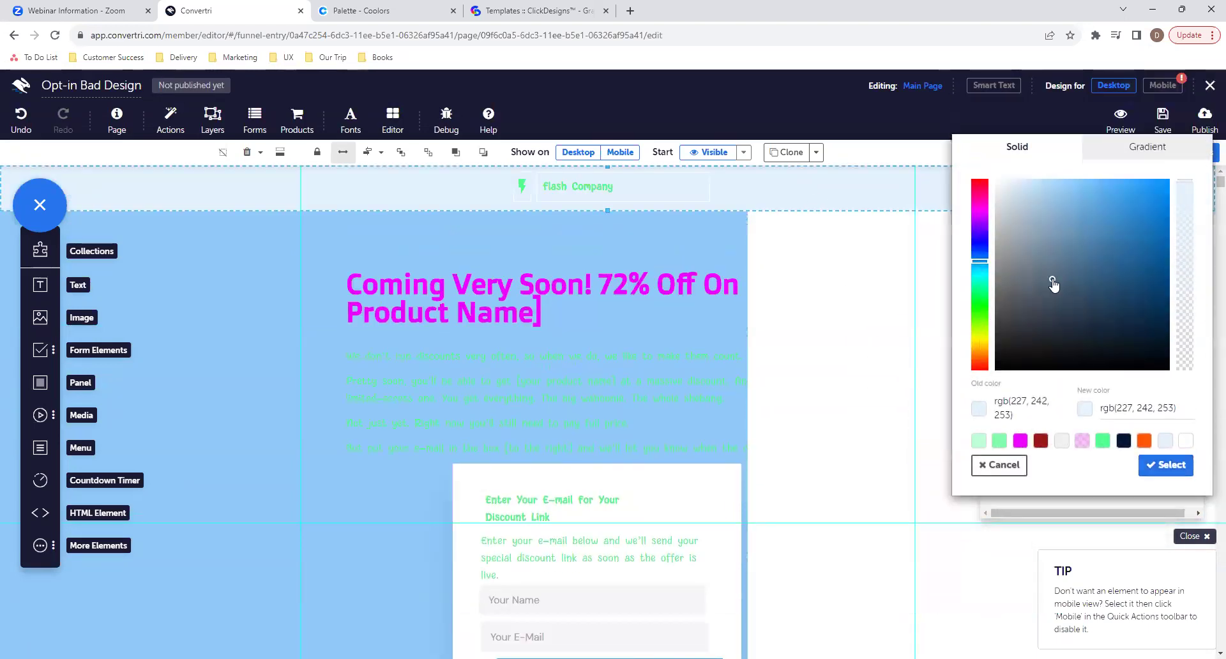
pyautogui.moveTo(1048, 282); pyautogui.dragTo(980, 164)
pyautogui.click(1165, 465)
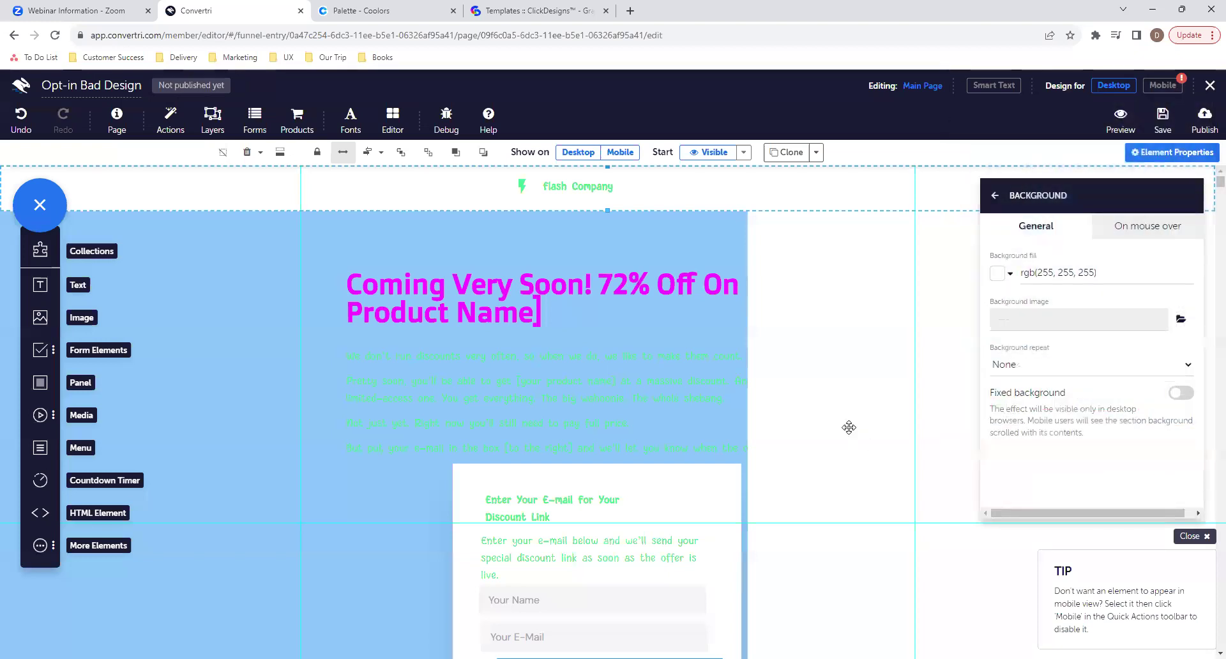
# Send the white panel beside the blue section backward, behind the headline and body text.
pyautogui.scroll(-1, 846, 428)
pyautogui.click(838, 448)
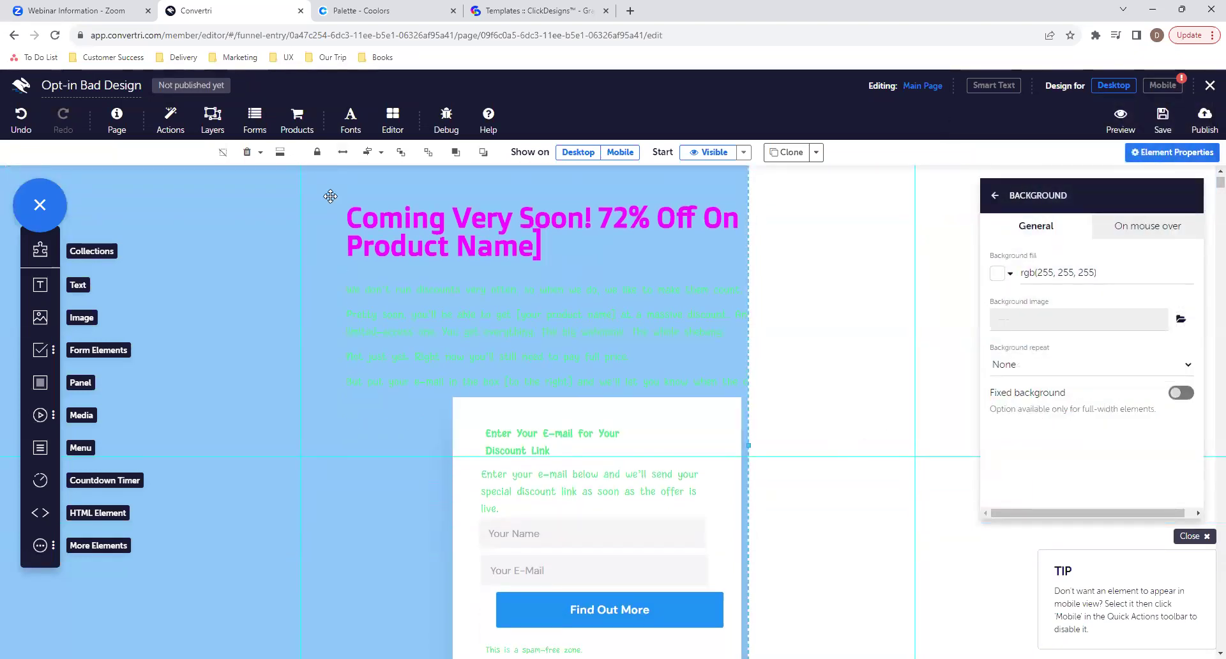
pyautogui.click(484, 159)
pyautogui.click(484, 159)
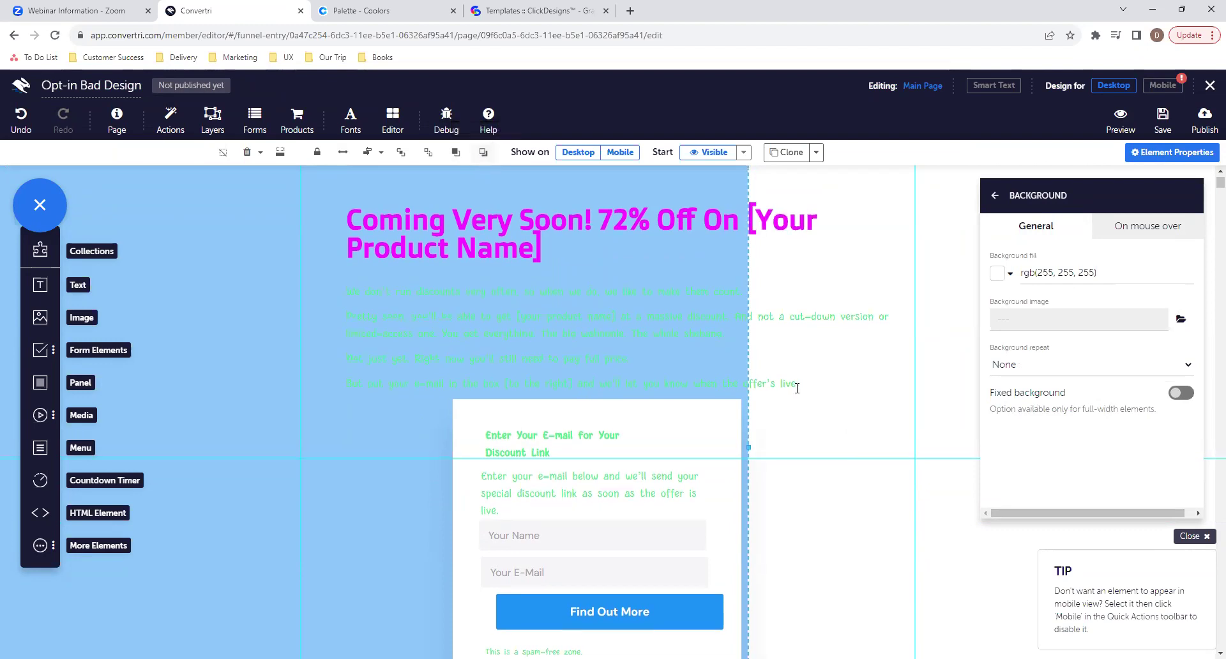
# Copy the color E3F2FD from the Coolors palette and apply it as the blue panel's background fill in Convertri.
pyautogui.scroll(-2, 794, 383)
pyautogui.scroll(3, 734, 532)
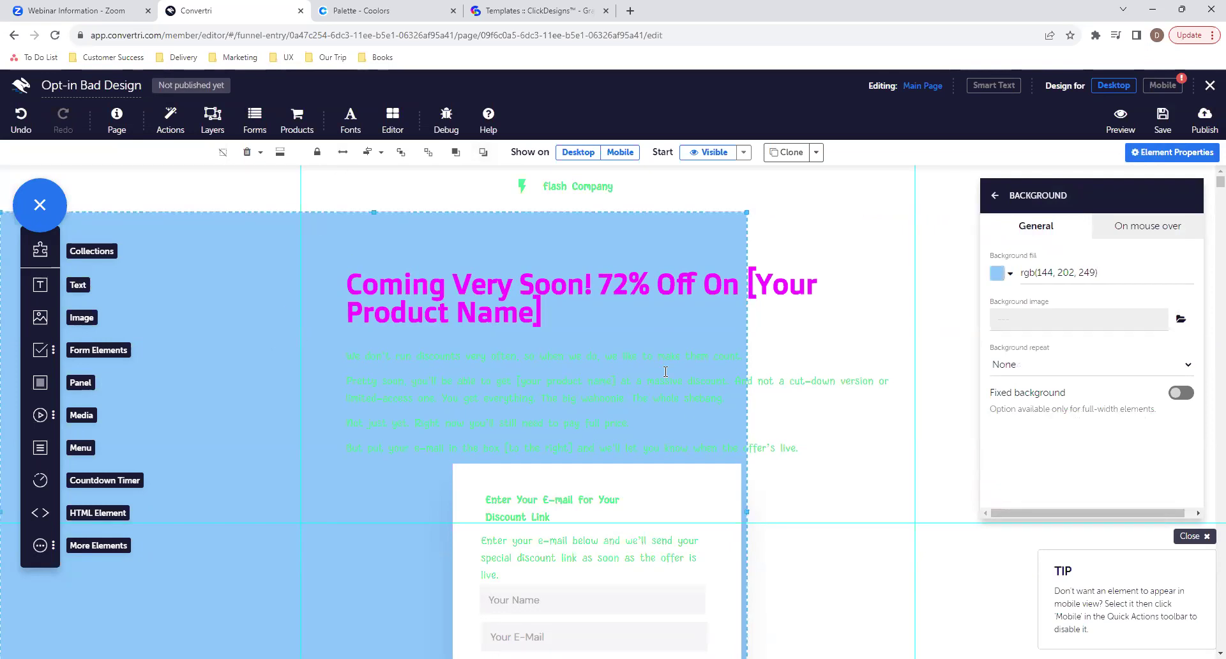
pyautogui.click(386, 11)
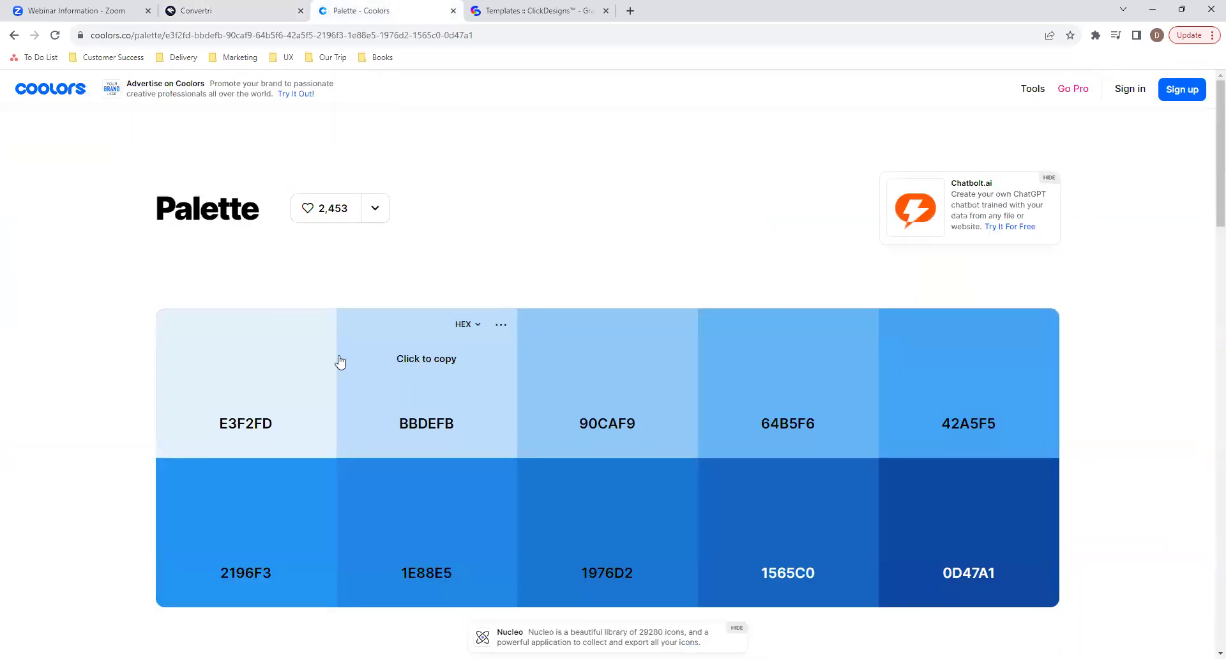
pyautogui.click(244, 364)
pyautogui.click(296, 9)
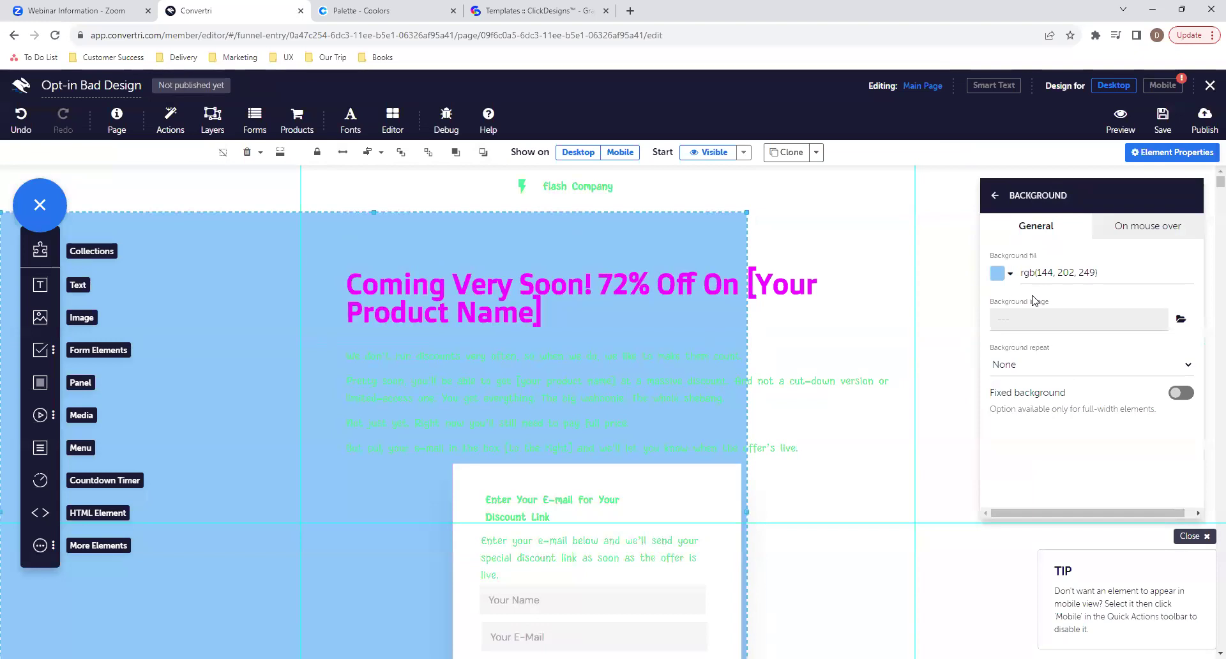
pyautogui.moveTo(1101, 272); pyautogui.dragTo(1020, 273)
pyautogui.hotkey('ctrl', 'v')
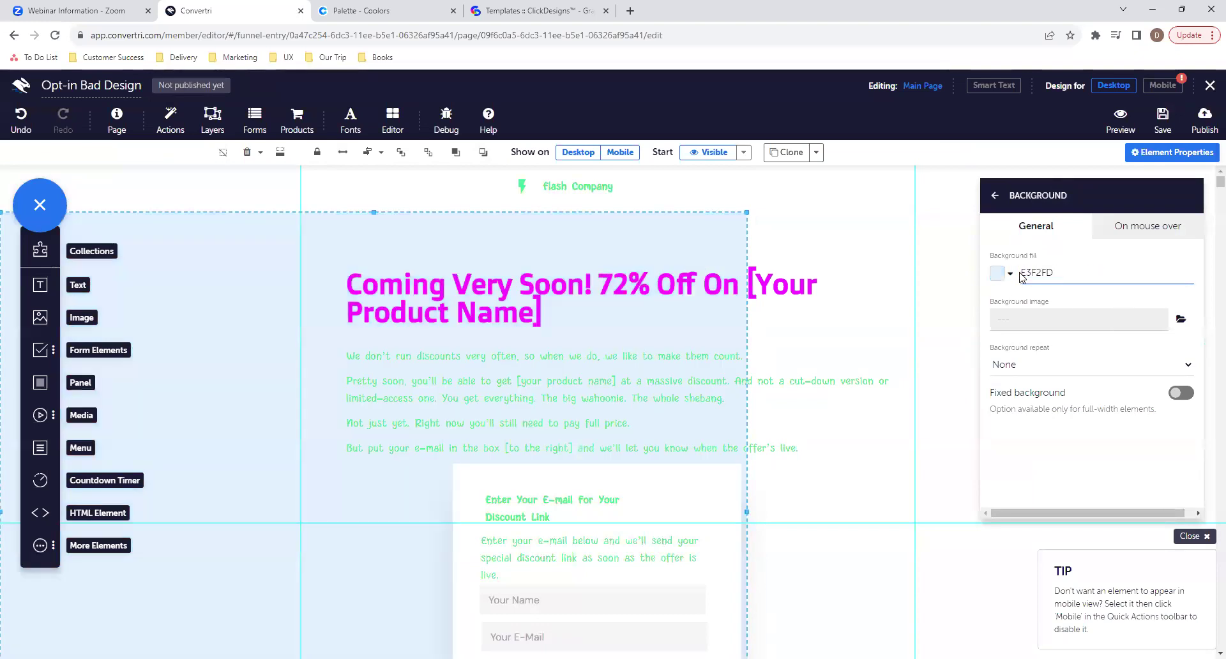
# Copy the color BBDEFB from the Coolors palette and apply it as the blue panel's background fill in Convertri.
pyautogui.click(418, 6)
pyautogui.click(426, 381)
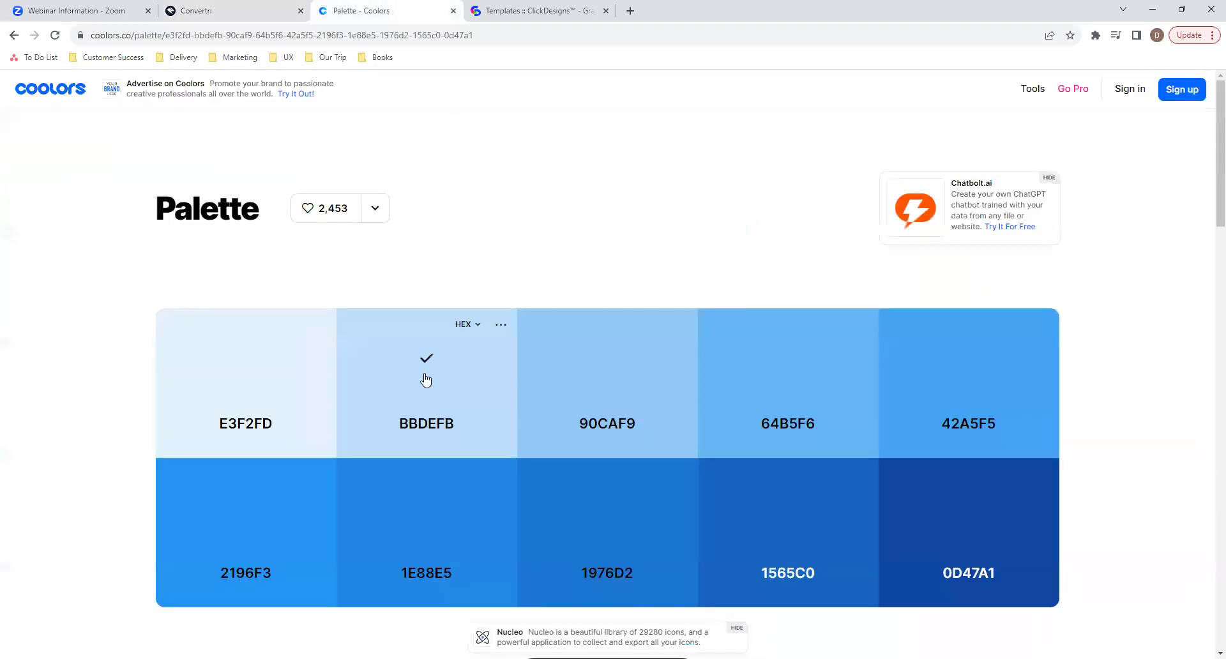
pyautogui.click(286, 11)
pyautogui.moveTo(1055, 265); pyautogui.dragTo(1022, 268)
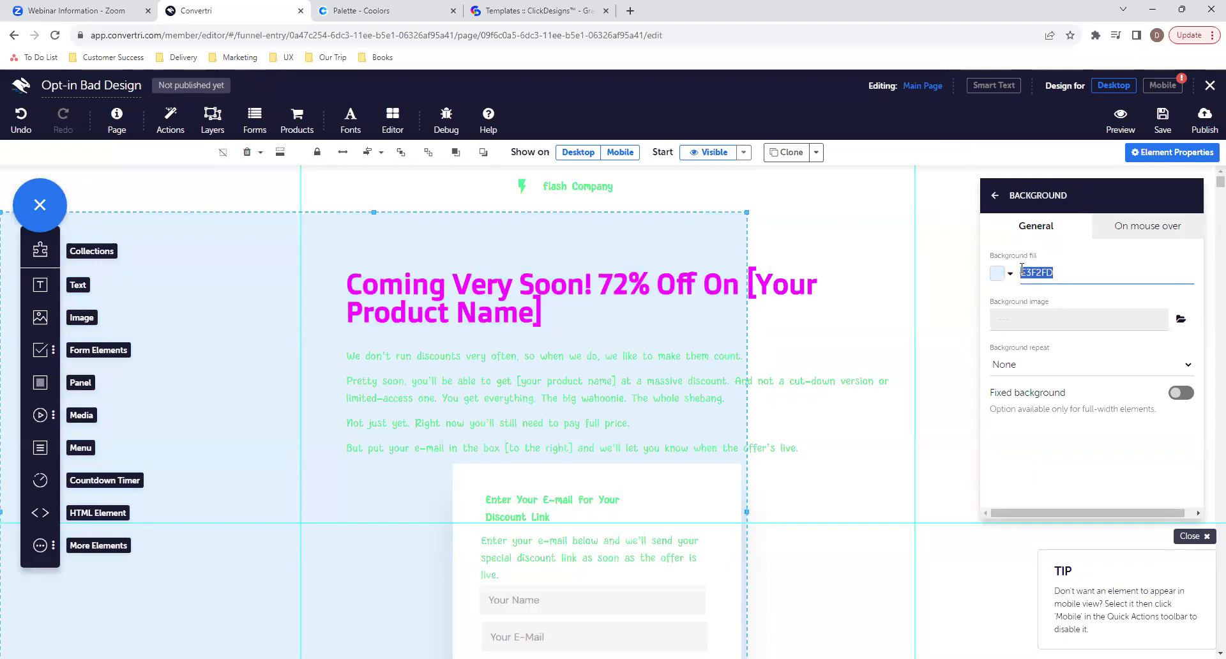
pyautogui.hotkey('ctrl', 'v')
pyautogui.click(958, 383)
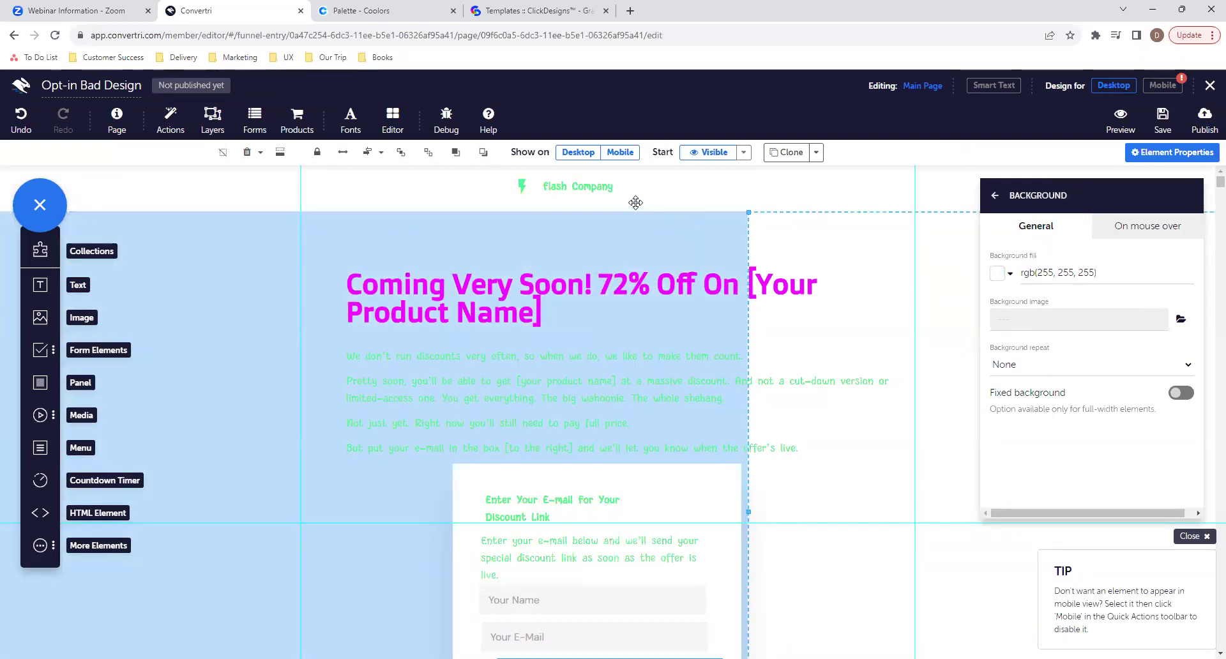
pyautogui.scroll(-4, 643, 410)
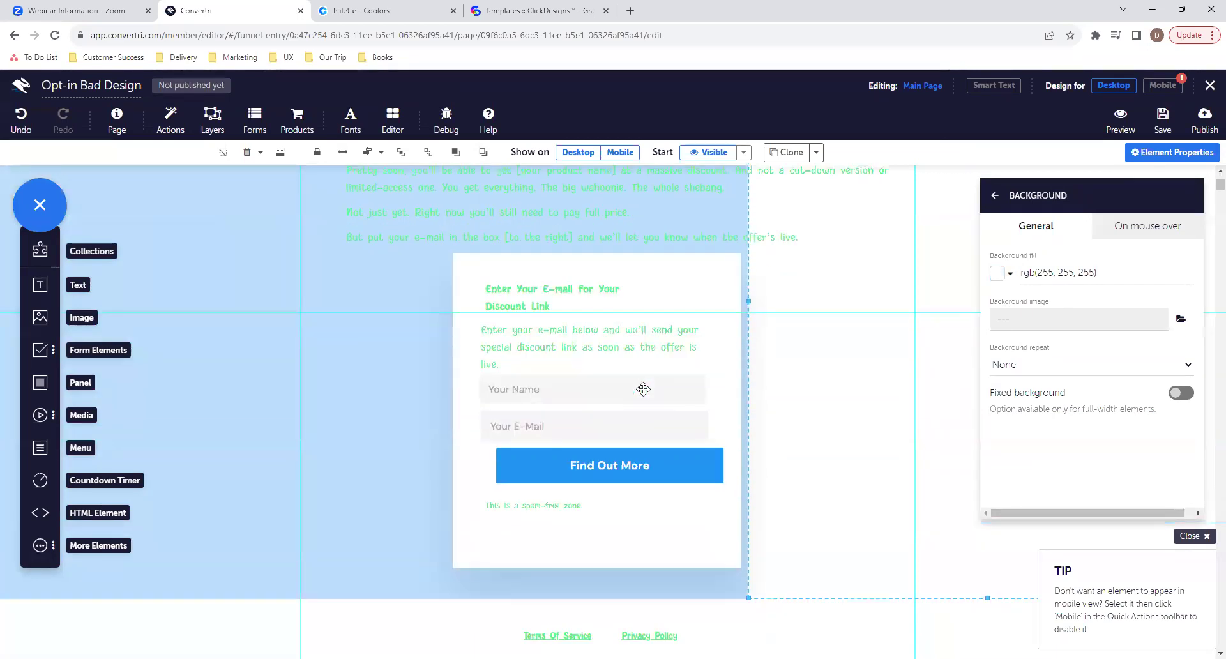
pyautogui.scroll(4, 643, 389)
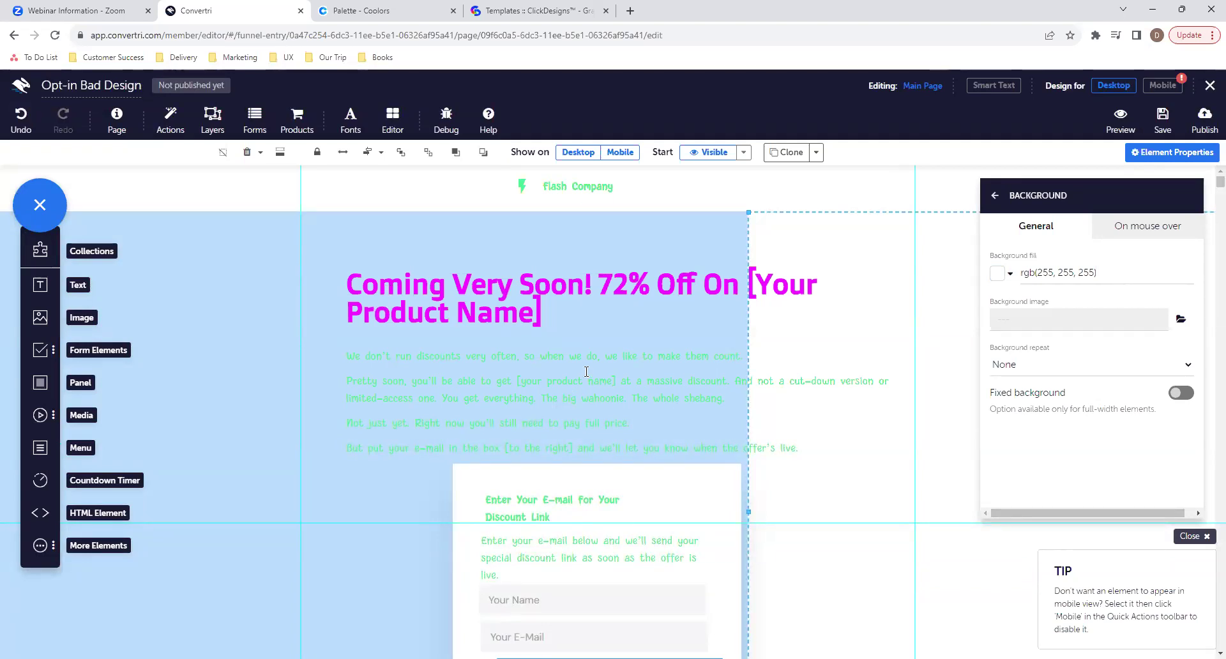
# Set the page's default paragraph text color to 0D47A1, copied from the Coolors palette, in the Convertri page settings.
pyautogui.click(561, 314)
pyautogui.moveTo(560, 314); pyautogui.dragTo(345, 285)
pyautogui.click(290, 358)
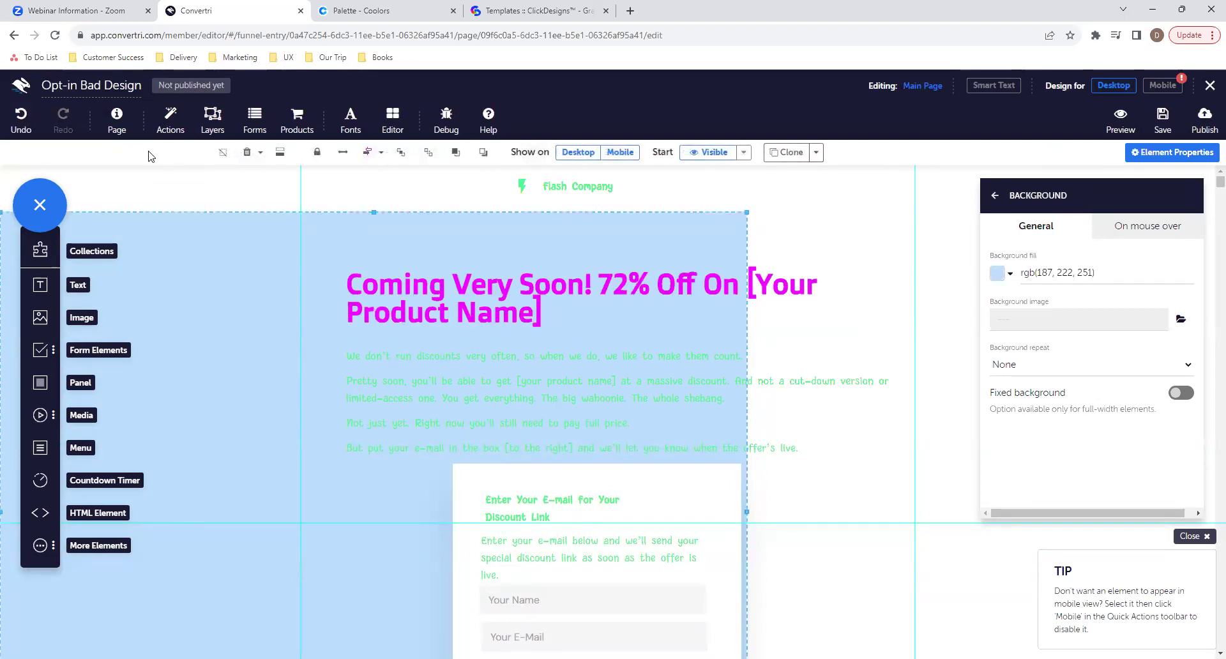
pyautogui.click(117, 127)
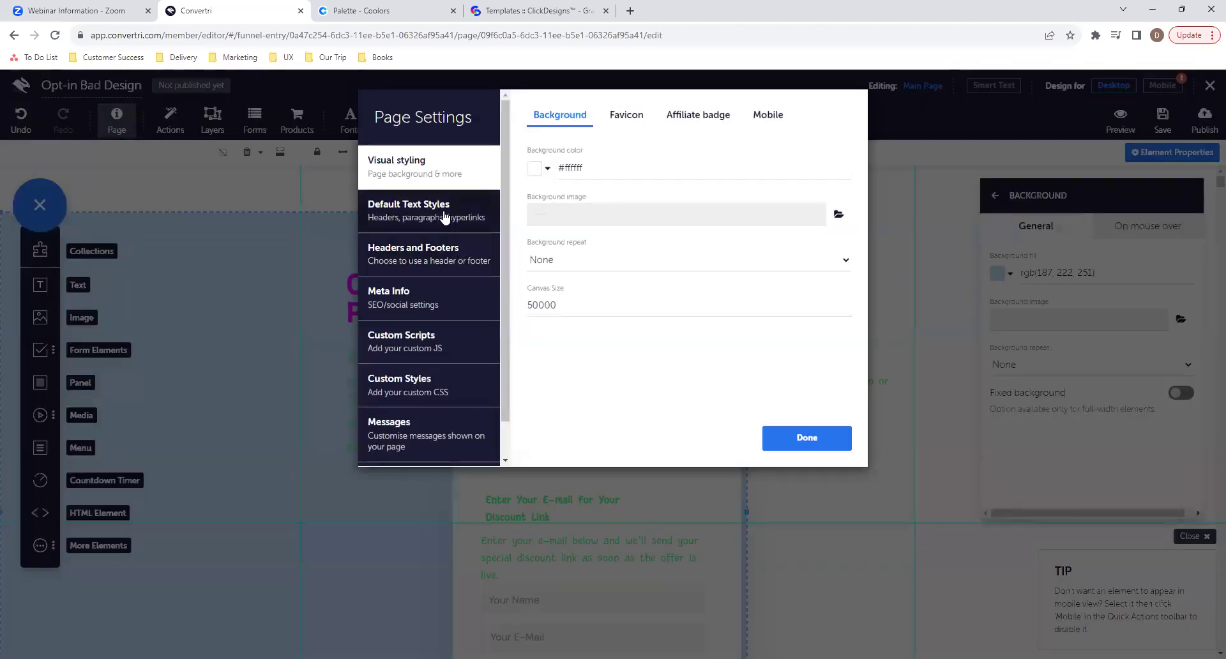
pyautogui.click(445, 218)
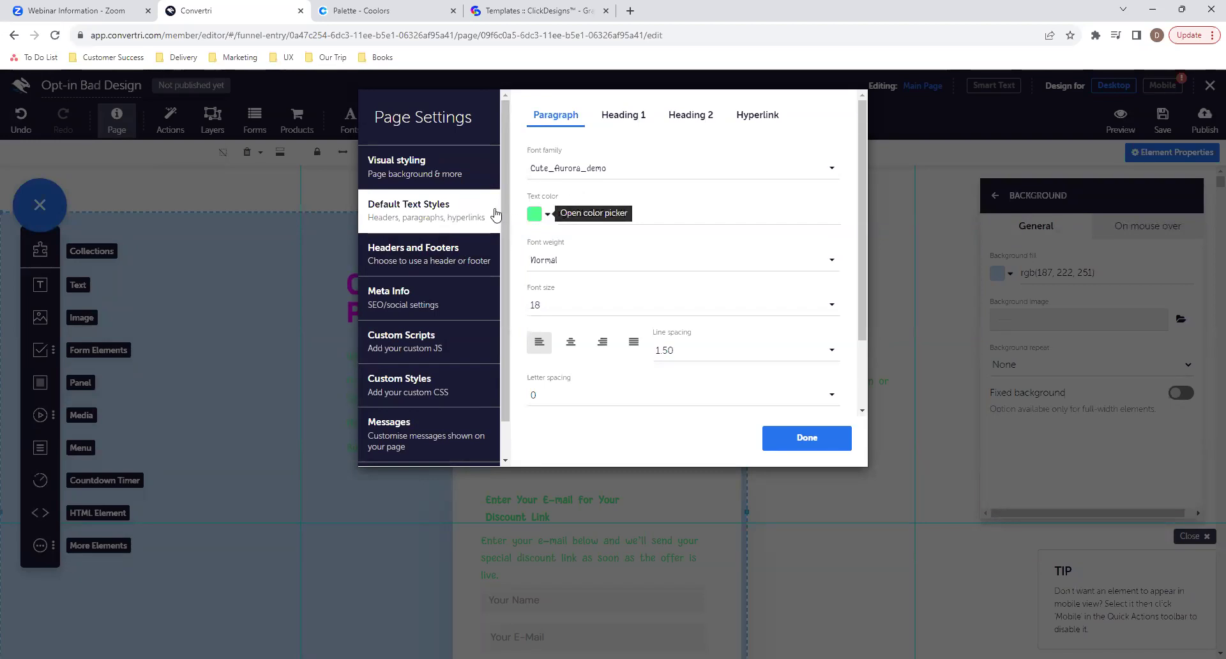
pyautogui.click(412, 12)
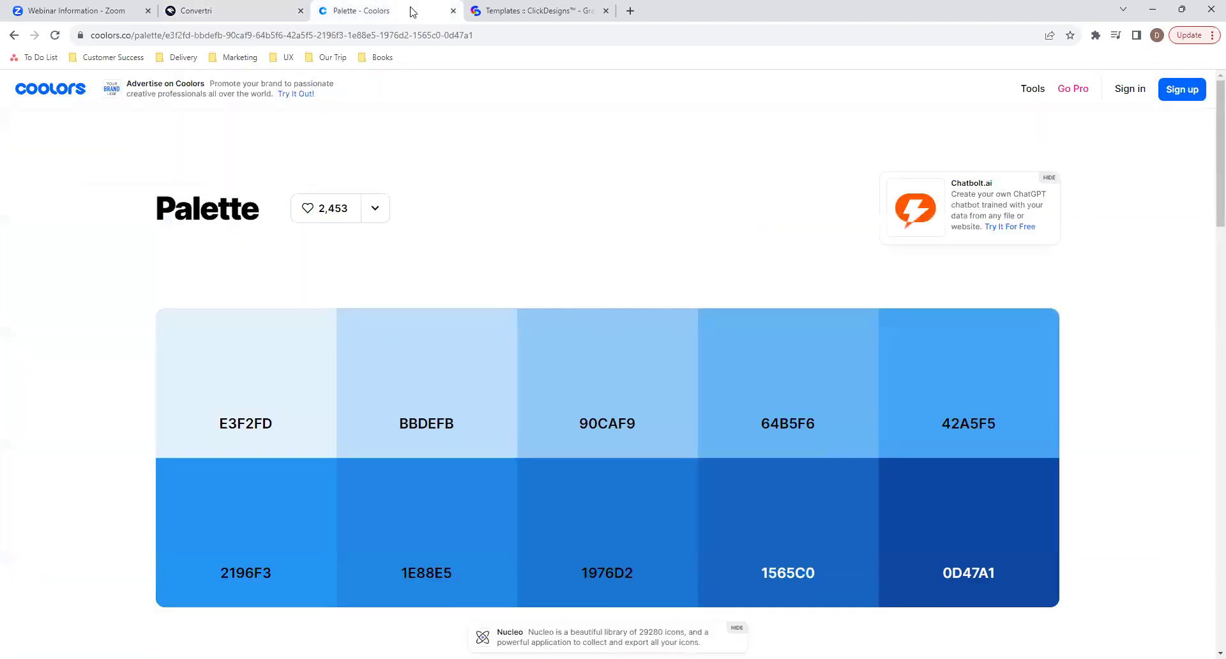
pyautogui.click(950, 515)
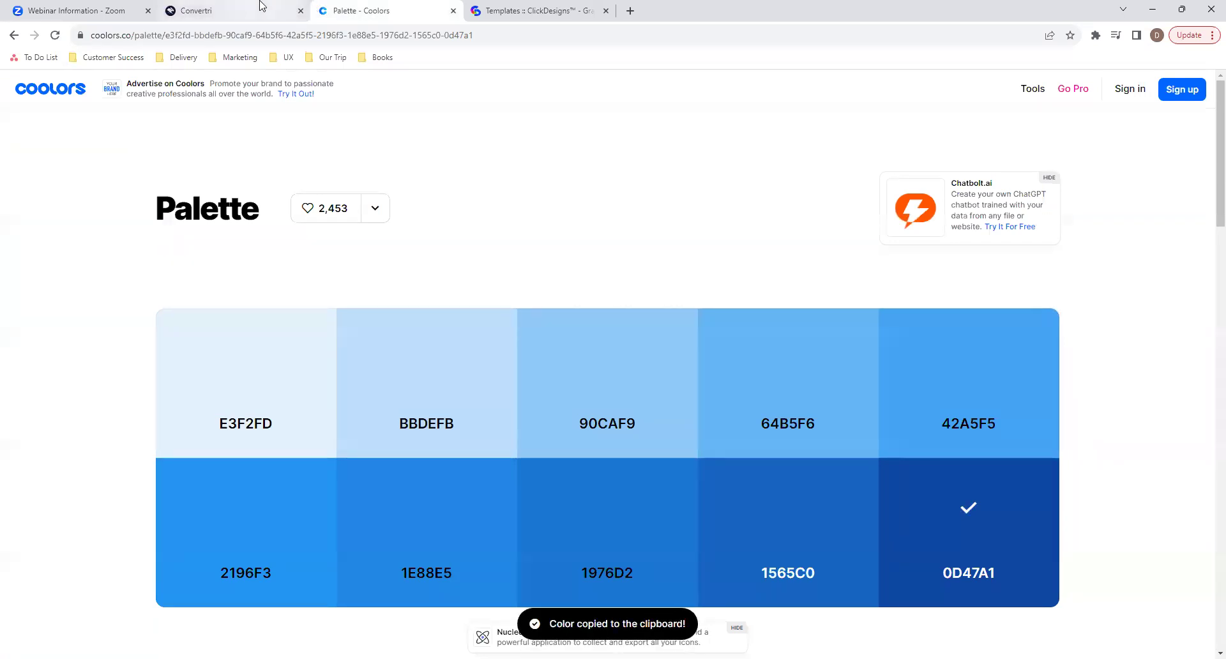
pyautogui.click(230, 10)
pyautogui.moveTo(639, 218); pyautogui.dragTo(561, 218)
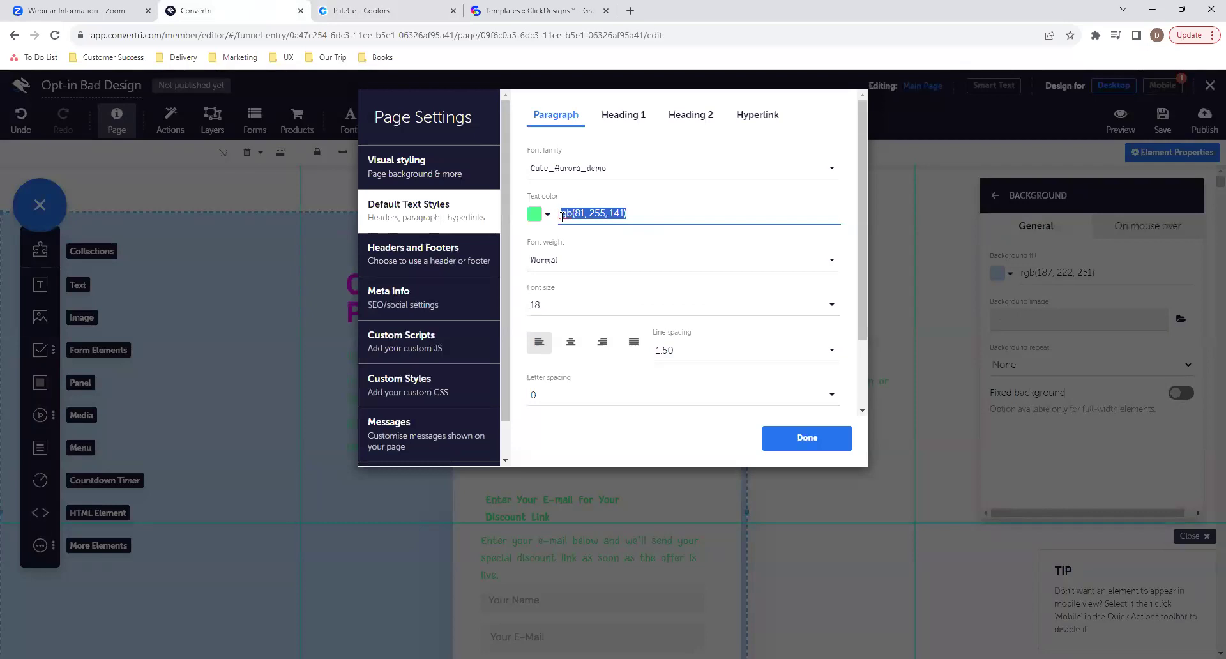
pyautogui.hotkey('ctrl', 'v')
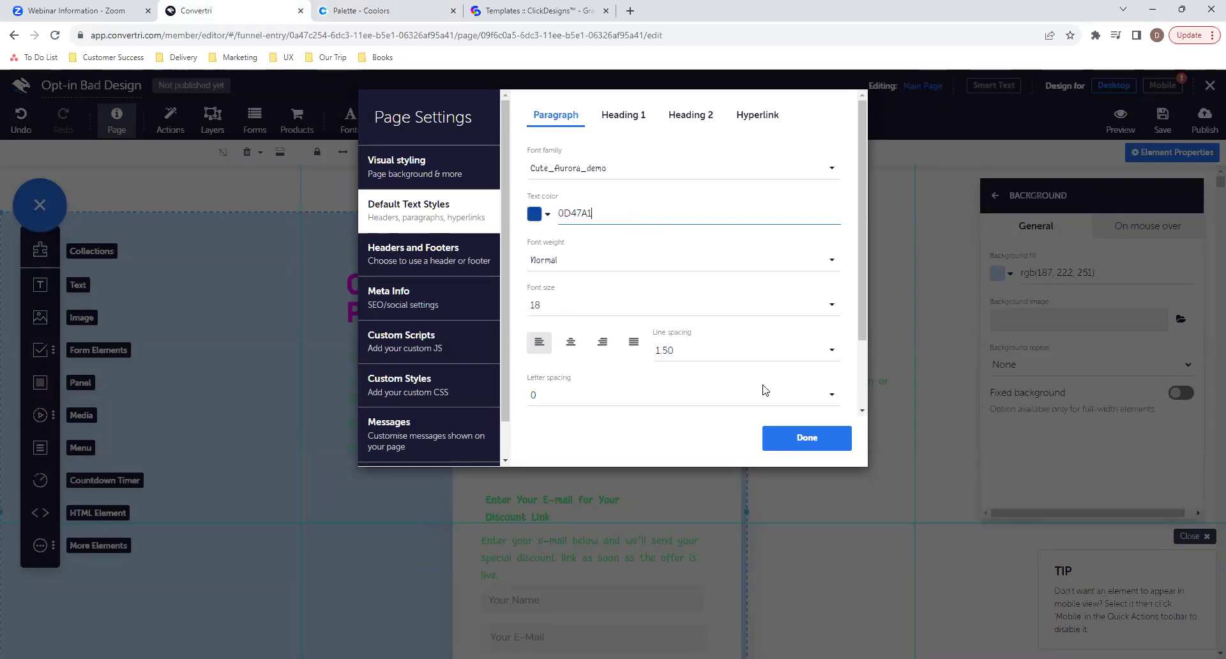
pyautogui.click(799, 446)
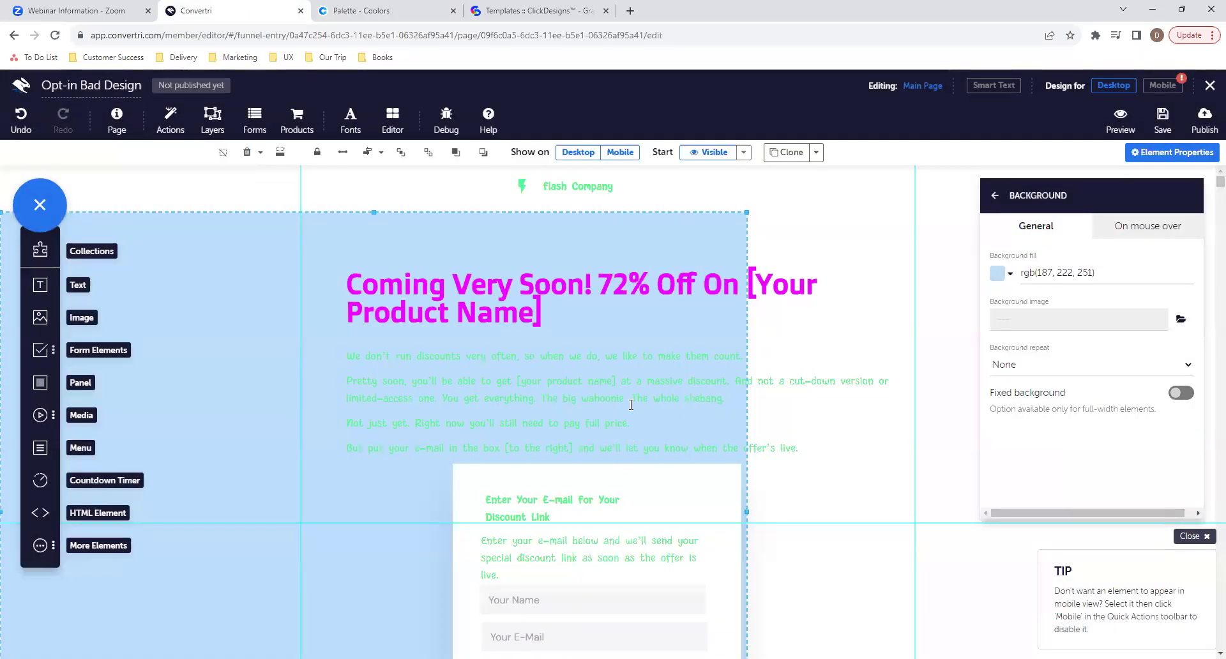
# Try to refresh the body text's default style by switching it to Heading 2 and back to Paragraph.
pyautogui.scroll(-2, 631, 405)
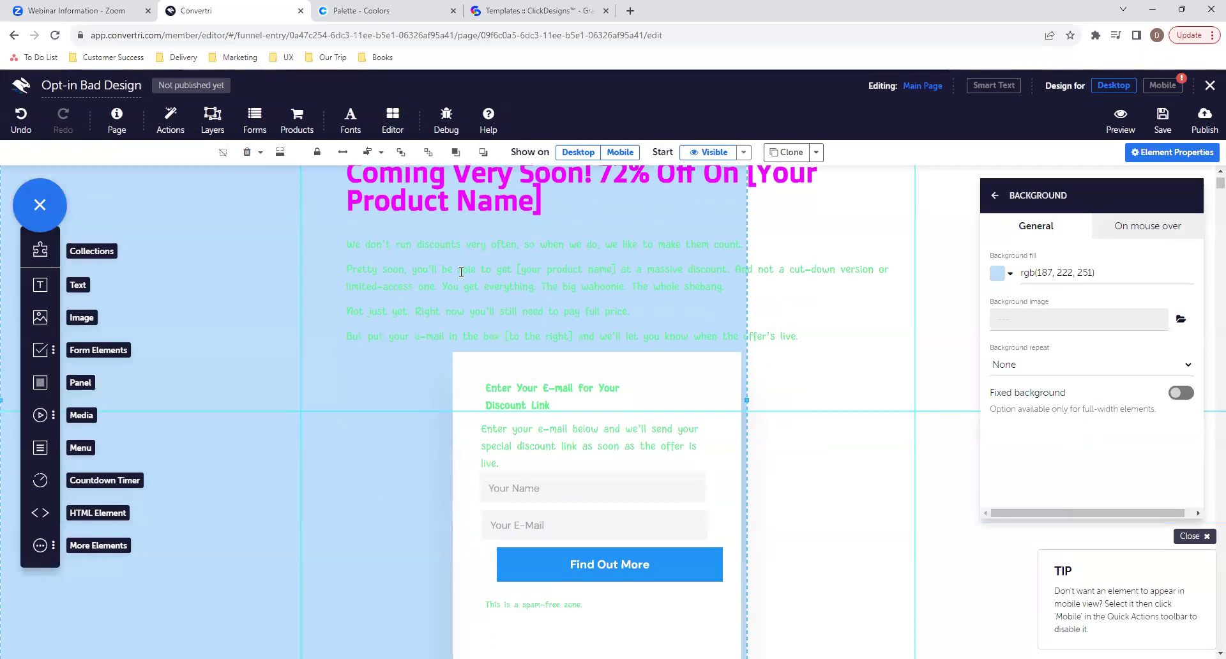
pyautogui.click(409, 268)
pyautogui.moveTo(347, 242); pyautogui.dragTo(846, 334)
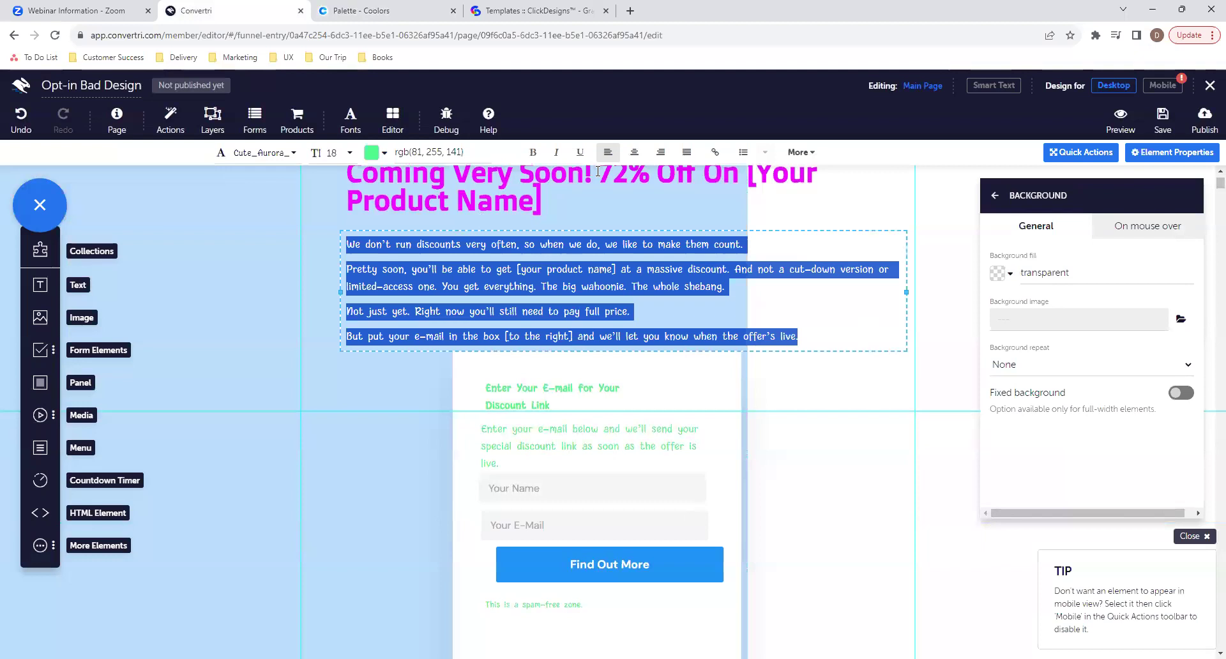
pyautogui.click(801, 152)
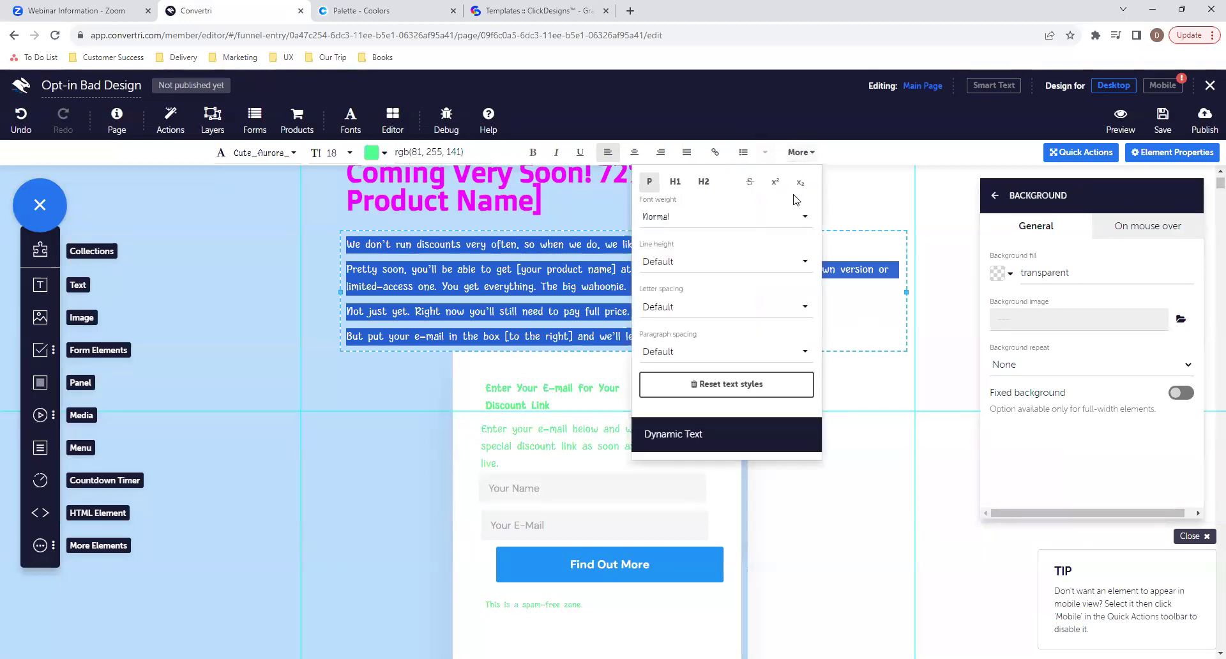
pyautogui.click(703, 181)
pyautogui.click(799, 156)
pyautogui.click(799, 156)
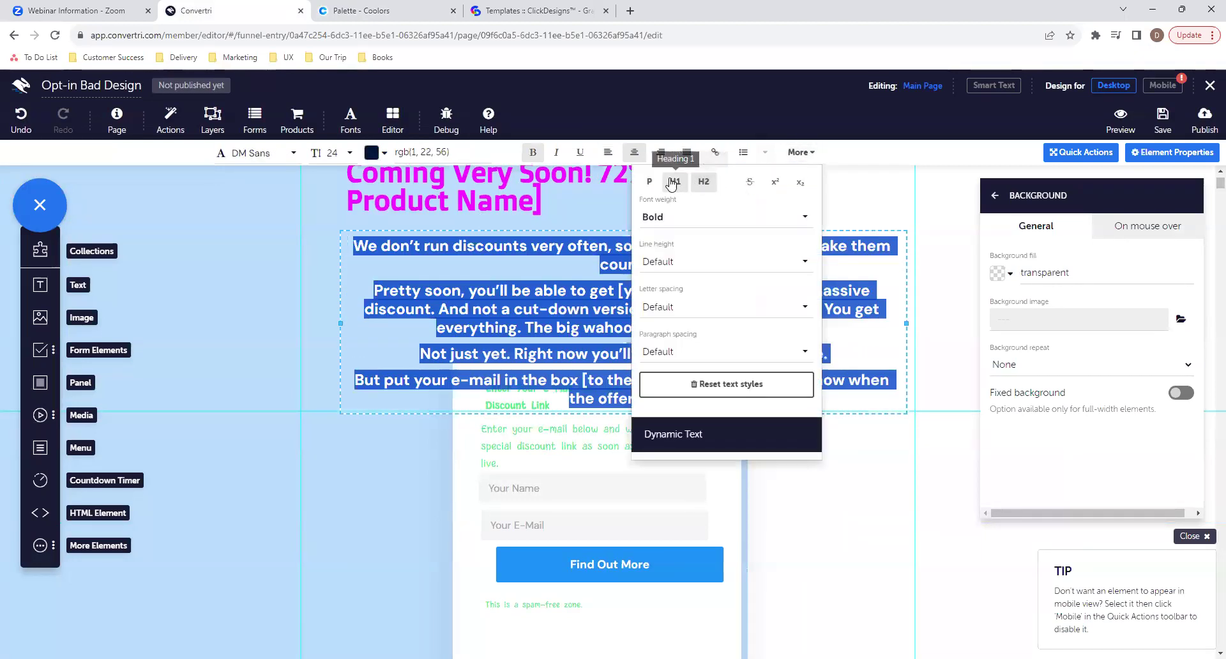
pyautogui.click(649, 182)
pyautogui.click(857, 480)
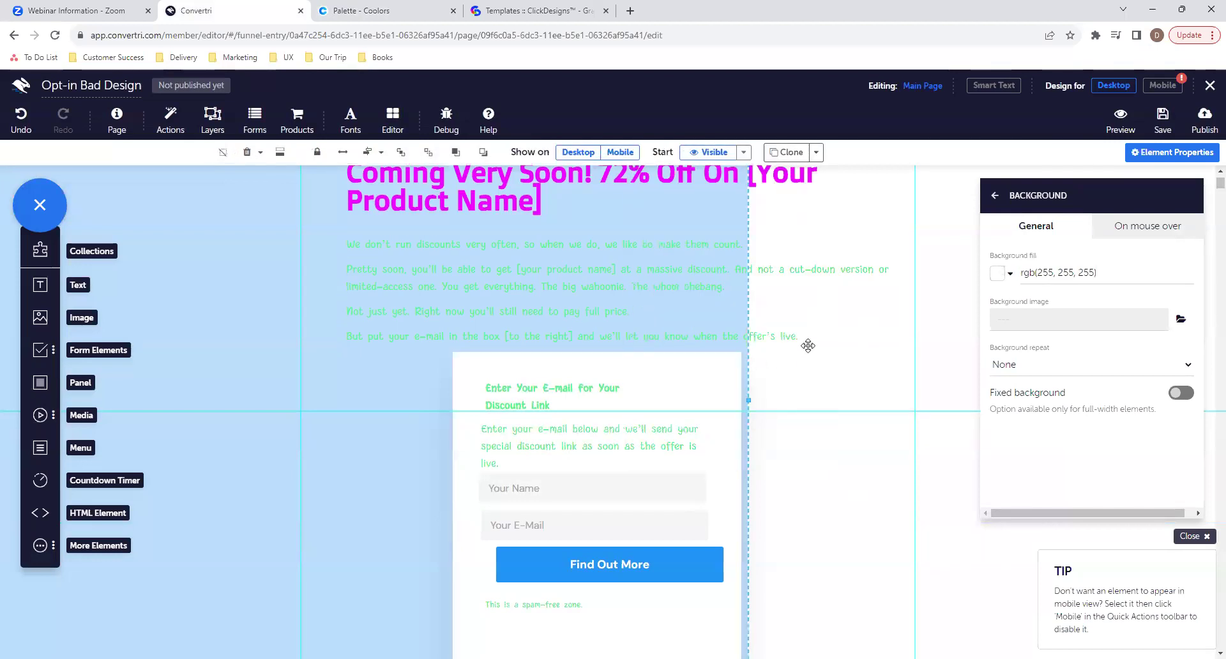
# Change the text color of all the body paragraphs below the headline to 0D47A1.
pyautogui.moveTo(807, 338); pyautogui.dragTo(456, 268)
pyautogui.moveTo(349, 246); pyautogui.dragTo(791, 342)
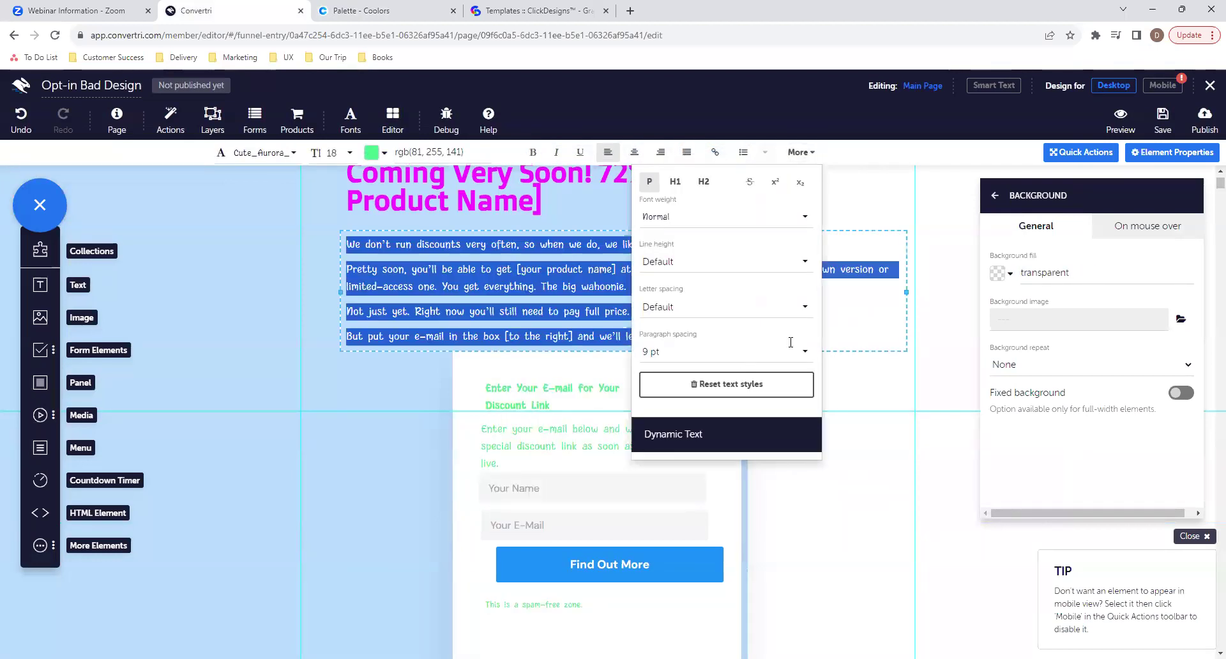
pyautogui.click(798, 152)
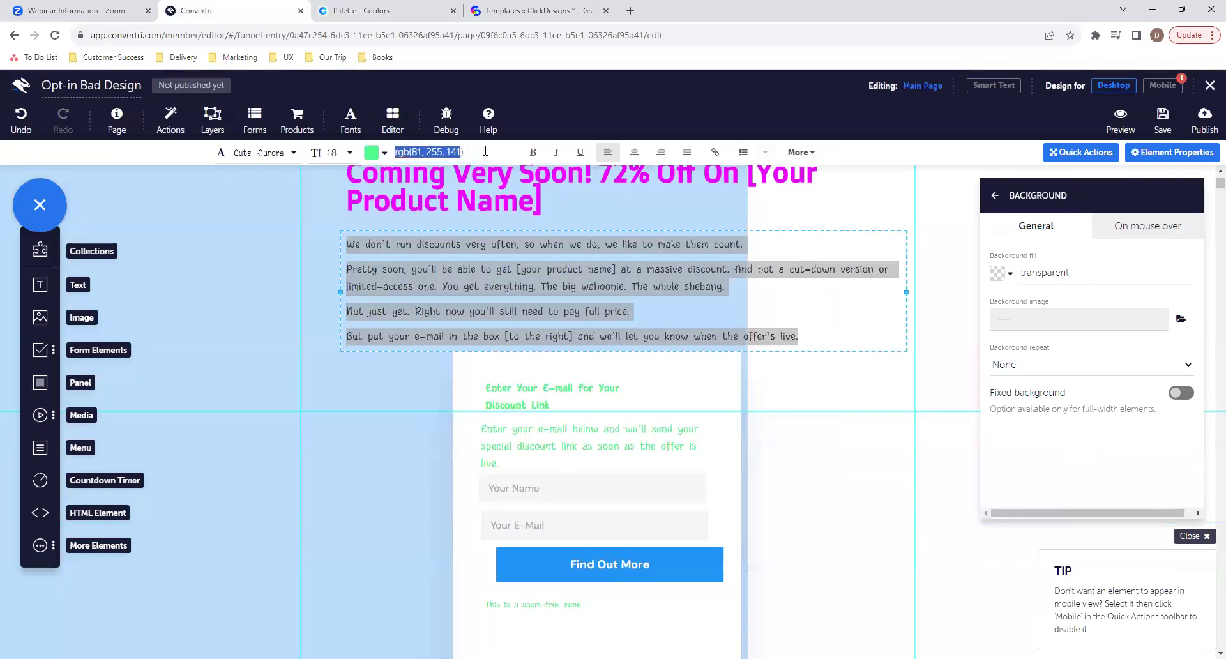
pyautogui.hotkey('ctrl', 'v')
pyautogui.press('Delete')
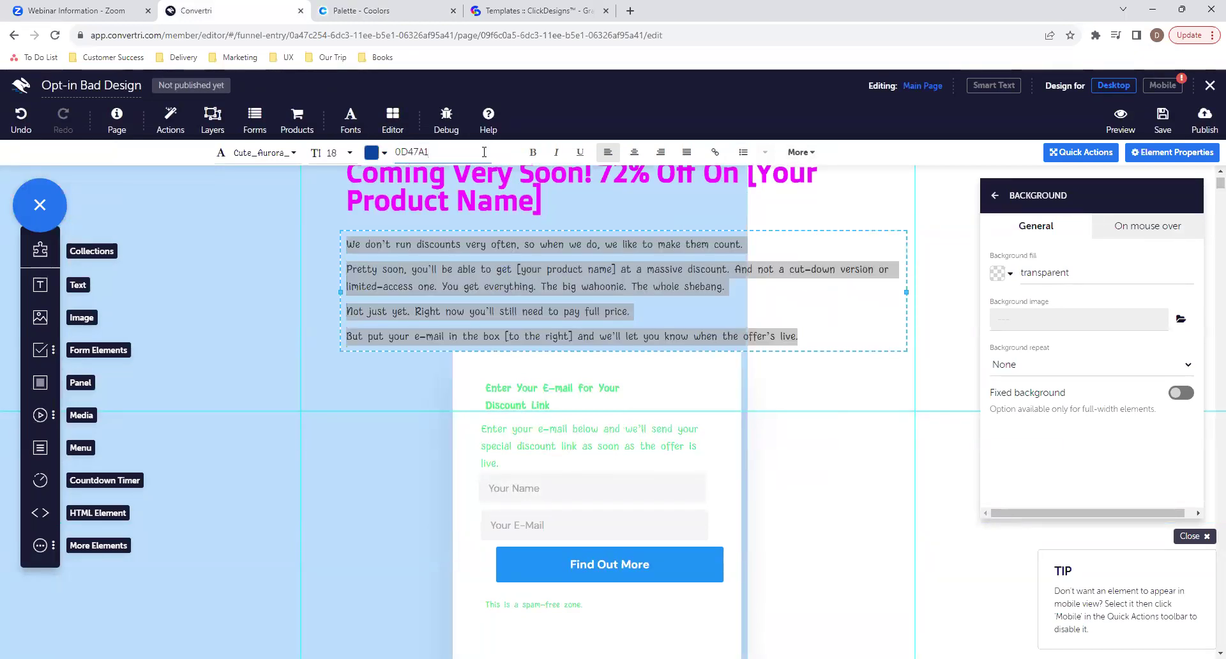
pyautogui.press('Return')
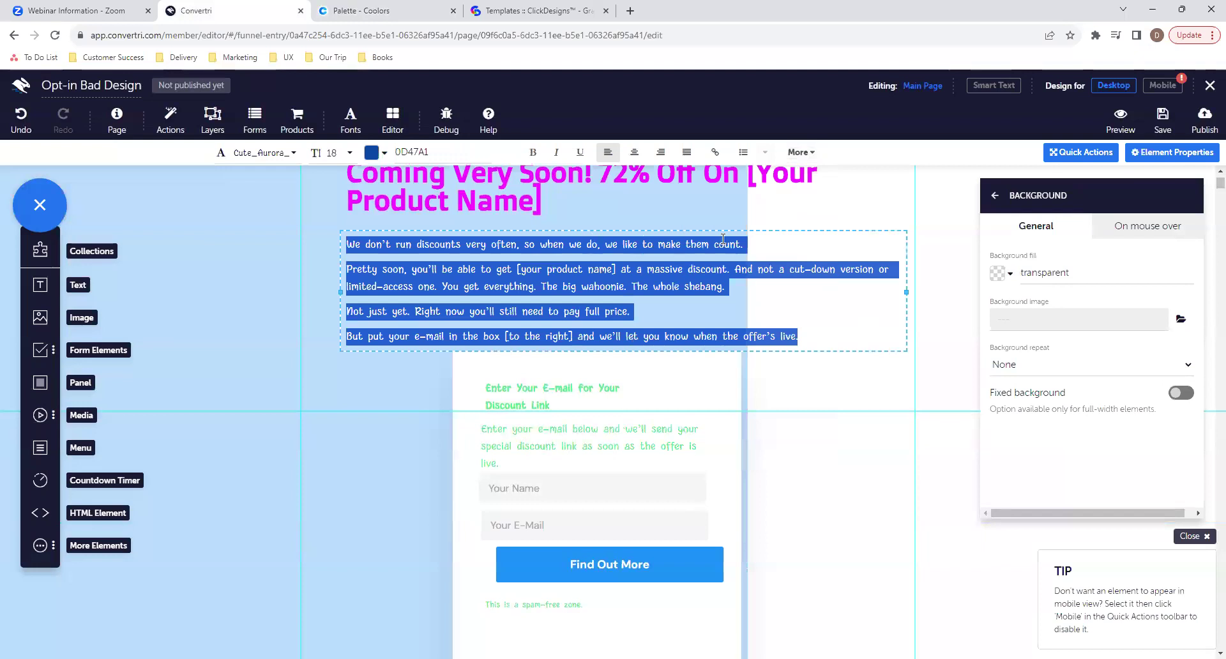
pyautogui.click(677, 226)
# Change the color of the "Coming Very Soon! 72% Off On [Your Product Name]" headline to 0D47A1.
pyautogui.scroll(2, 594, 210)
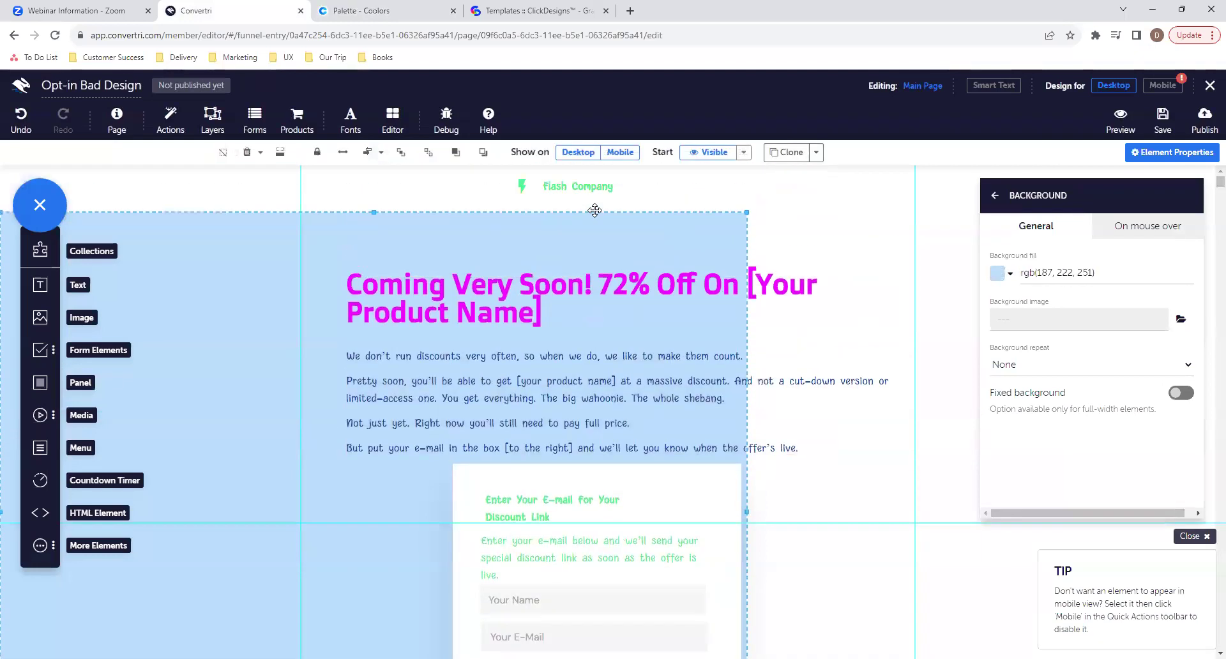
pyautogui.click(547, 321)
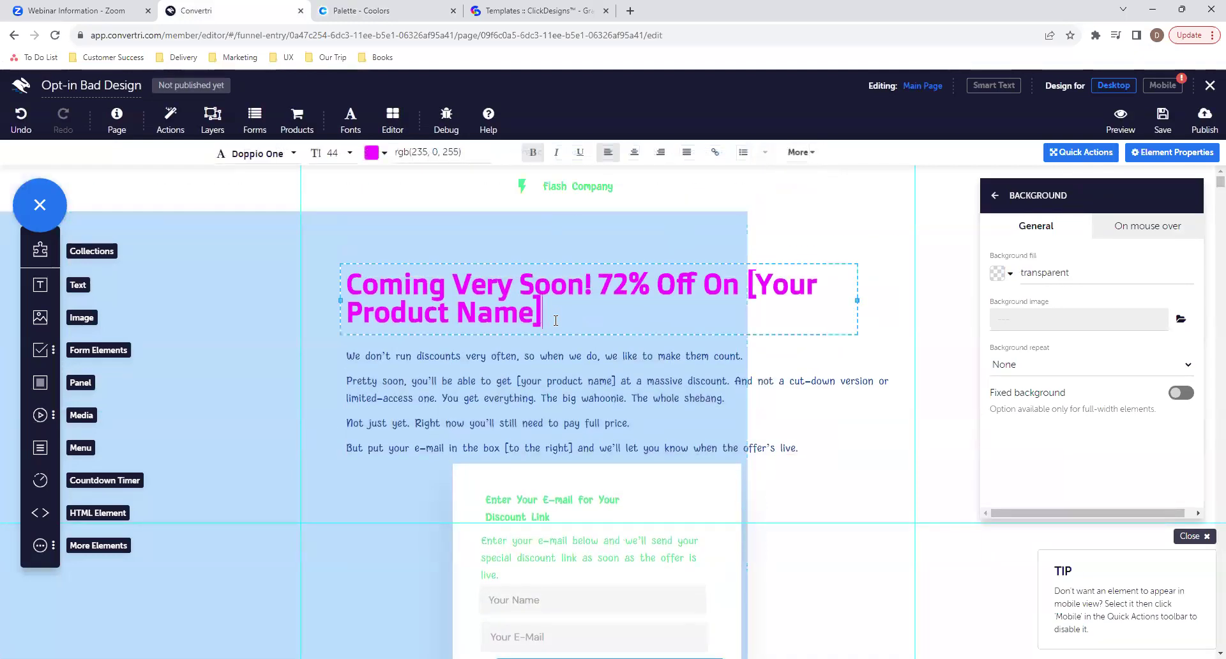
pyautogui.moveTo(544, 320); pyautogui.dragTo(309, 287)
pyautogui.click(371, 152)
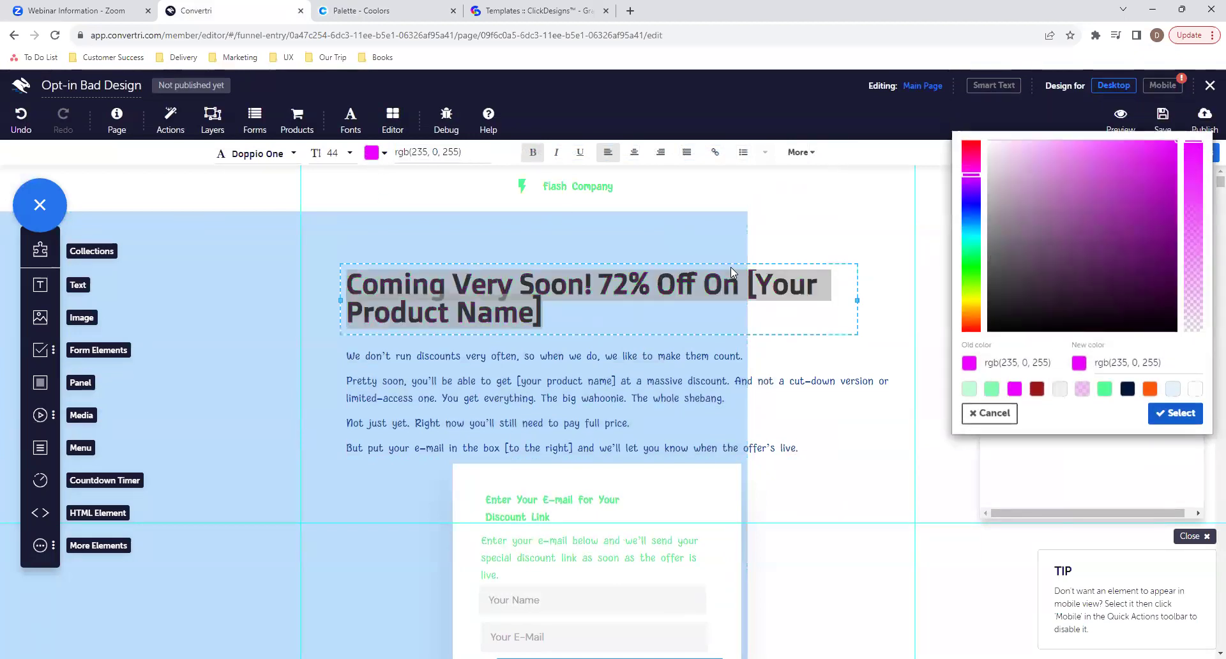
pyautogui.click(1167, 366)
pyautogui.moveTo(1167, 367); pyautogui.dragTo(1096, 370)
pyautogui.hotkey('ctrl', 'v')
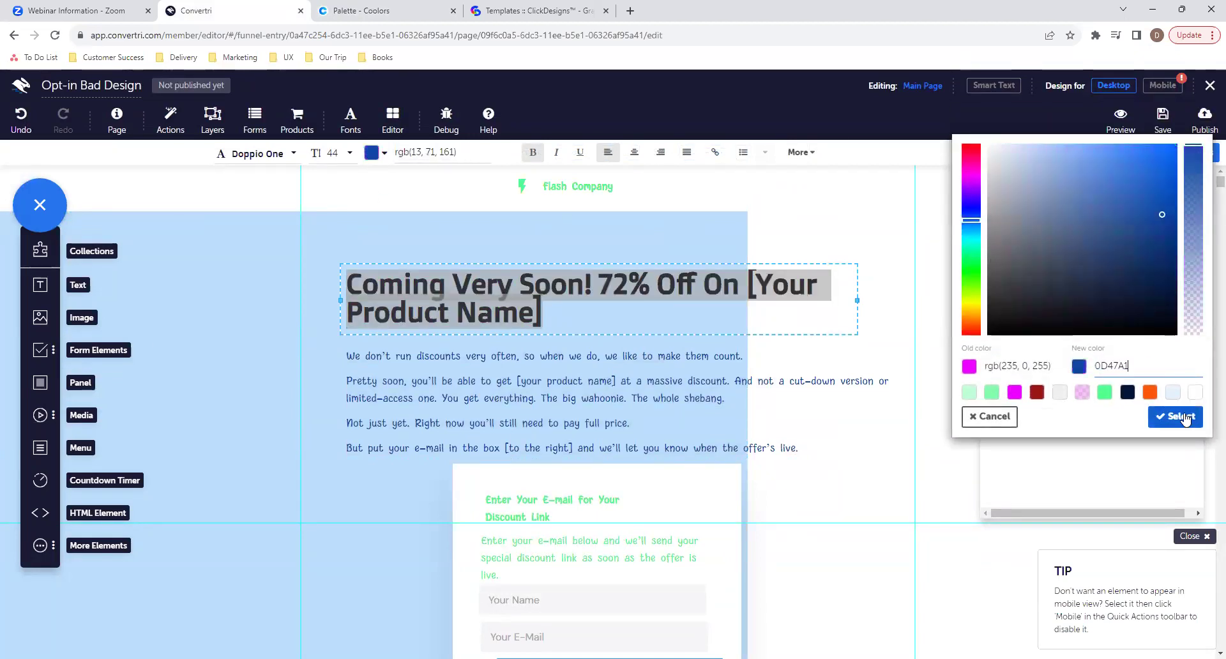
pyautogui.click(1184, 417)
pyautogui.click(812, 349)
# Recolor the form's "Enter your e-mail below" description text with the saved dark blue, rgb(13, 71, 161).
pyautogui.scroll(-2, 823, 446)
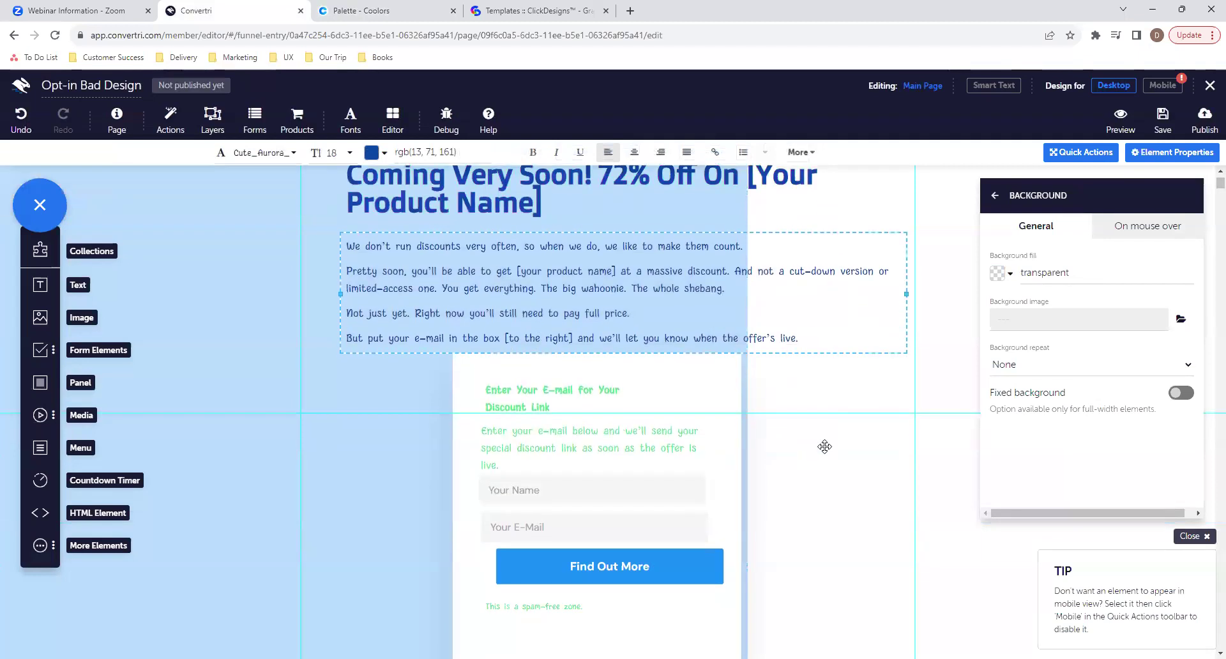
pyautogui.moveTo(578, 466); pyautogui.dragTo(480, 429)
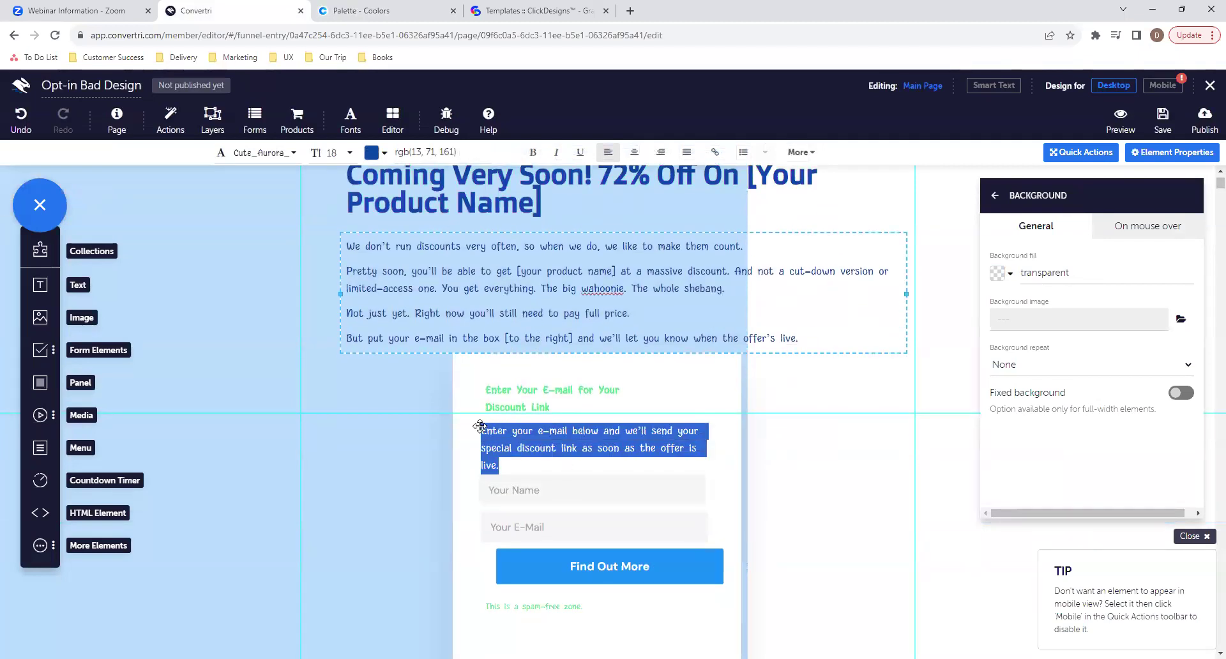
pyautogui.click(519, 457)
pyautogui.tripleClick(518, 464)
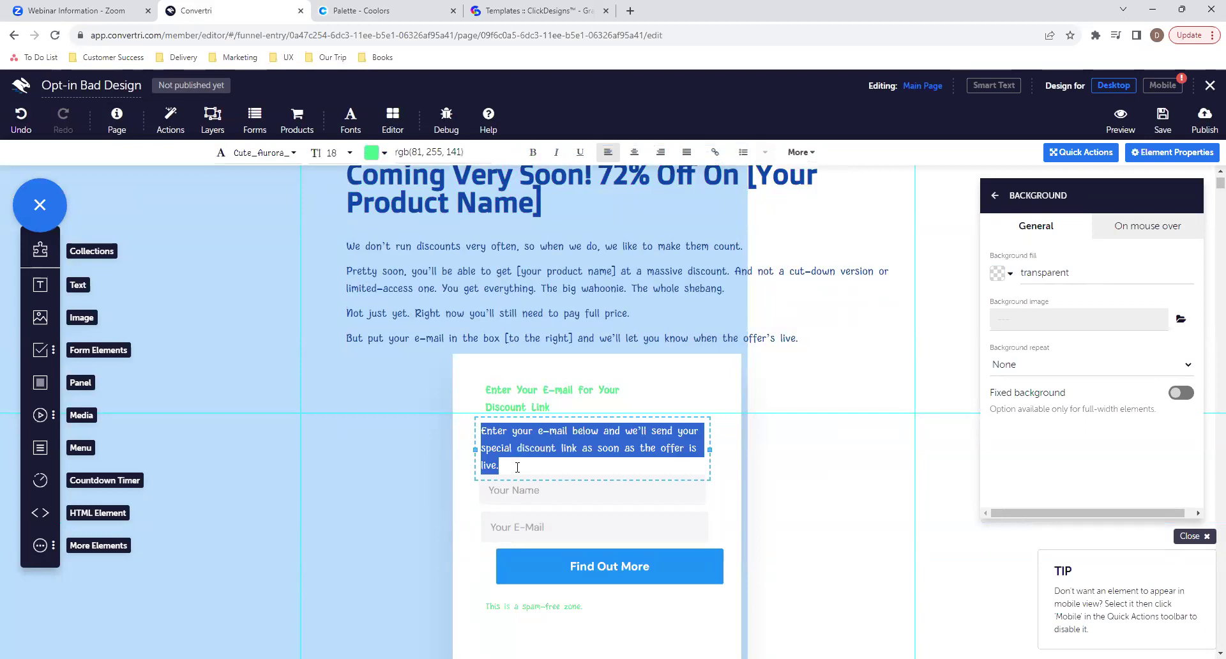
pyautogui.click(370, 154)
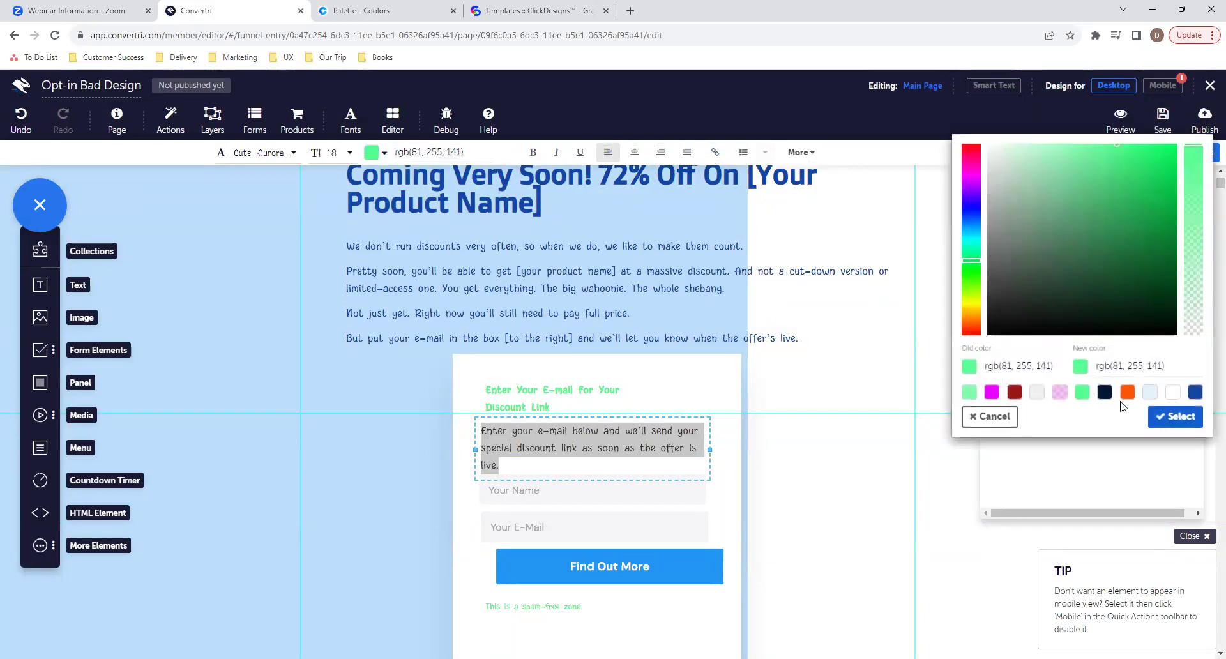
pyautogui.click(1194, 393)
# Recolor the form heading "Enter Your E-mail for Your Discount Link" with the saved dark blue, rgb(13, 71, 161).
pyautogui.click(544, 404)
pyautogui.moveTo(549, 407); pyautogui.dragTo(485, 390)
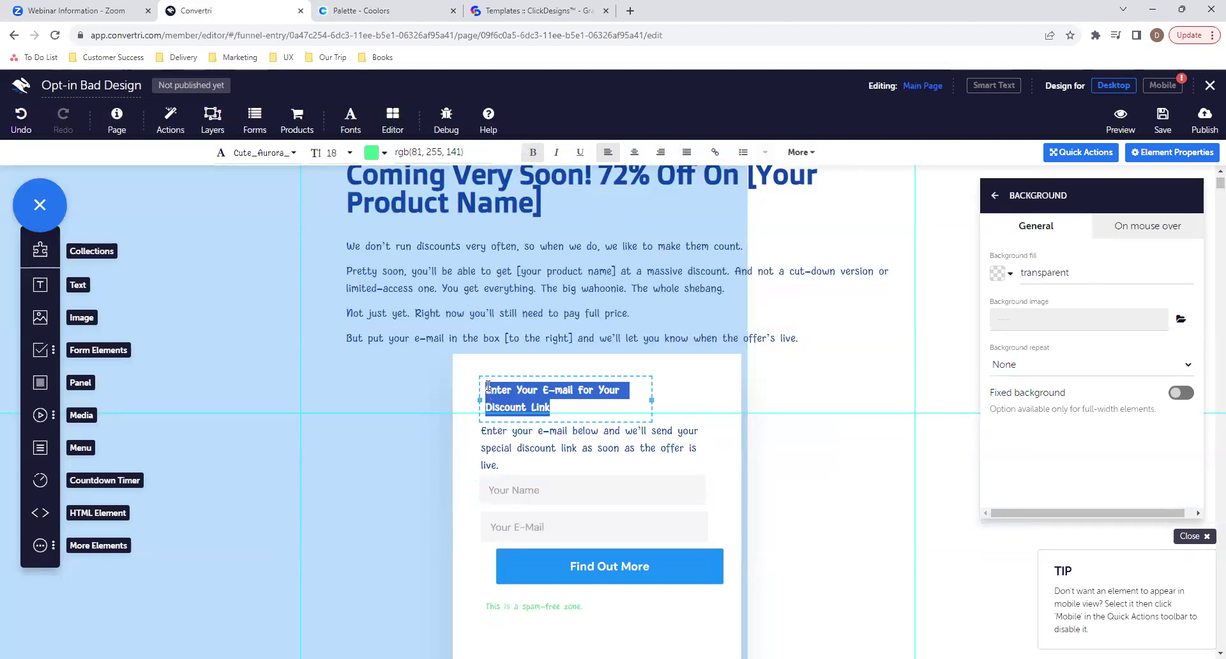
pyautogui.click(370, 152)
pyautogui.click(1195, 392)
# Recolor the "This is a spam-free zone" note under the form button with the saved dark blue, rgb(13, 71, 161).
pyautogui.scroll(-2, 591, 499)
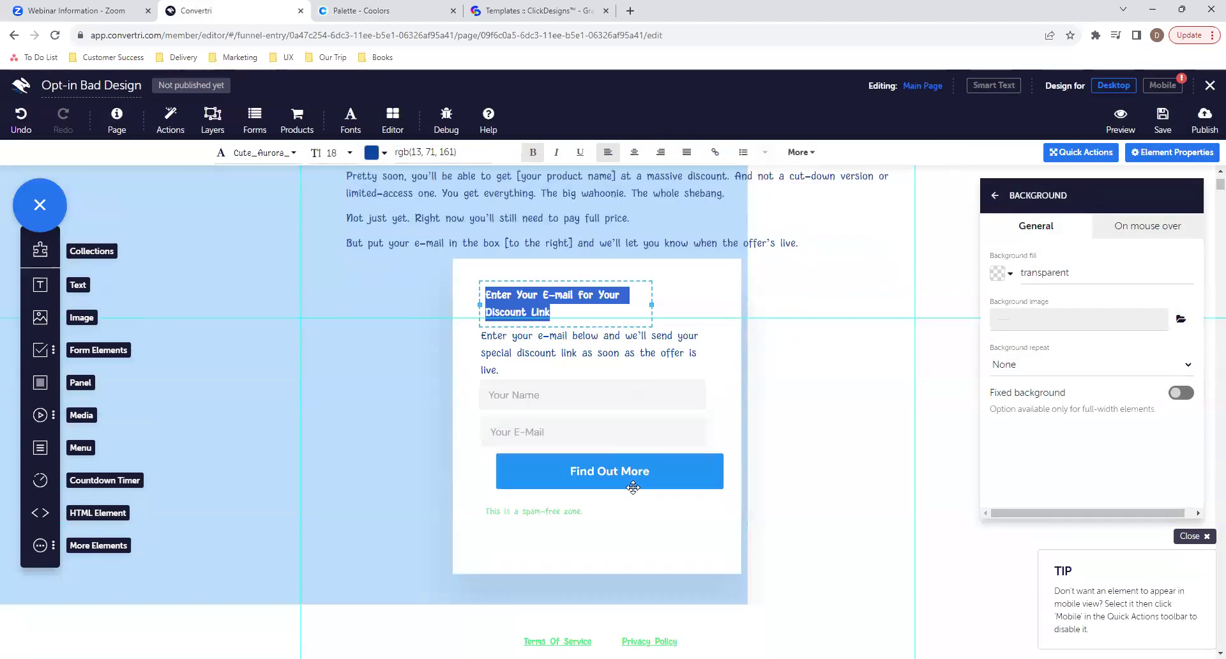
pyautogui.click(591, 499)
pyautogui.moveTo(591, 499); pyautogui.dragTo(493, 497)
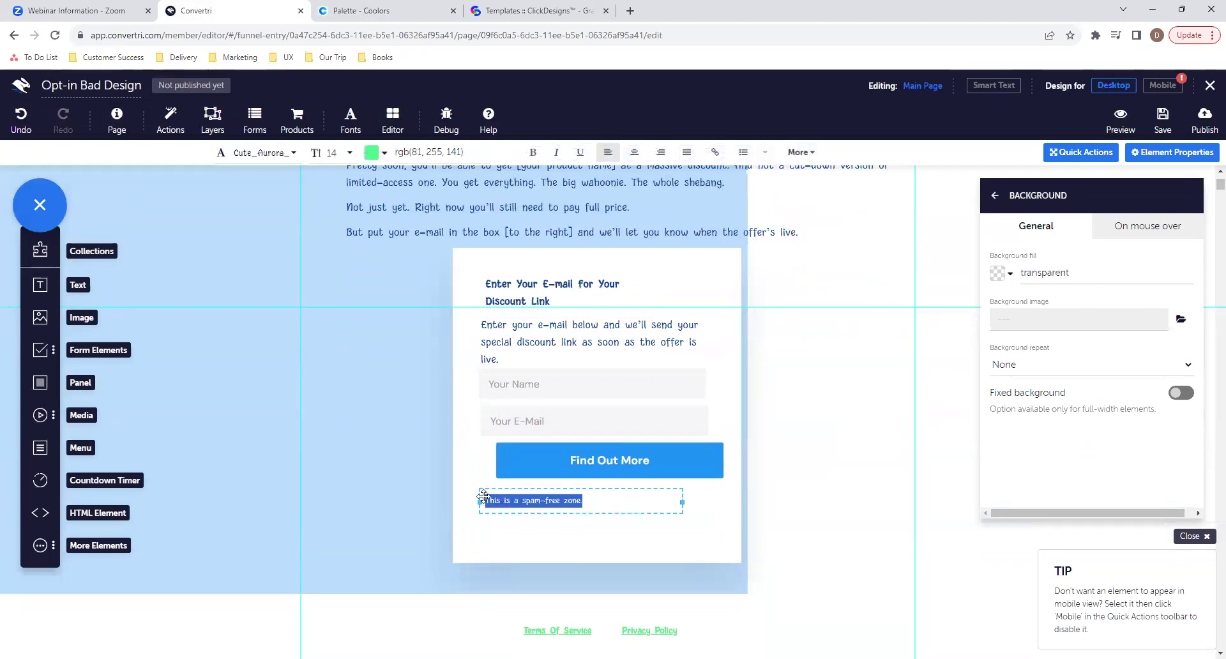
pyautogui.click(369, 153)
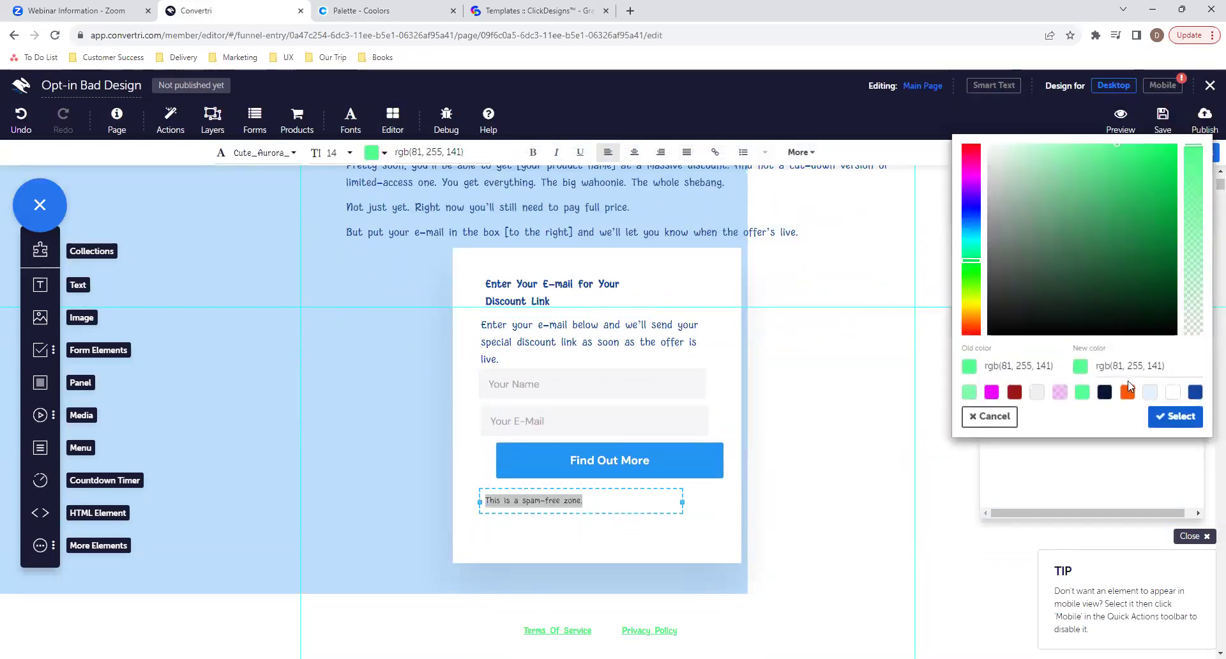
pyautogui.click(1200, 396)
pyautogui.scroll(-1, 696, 539)
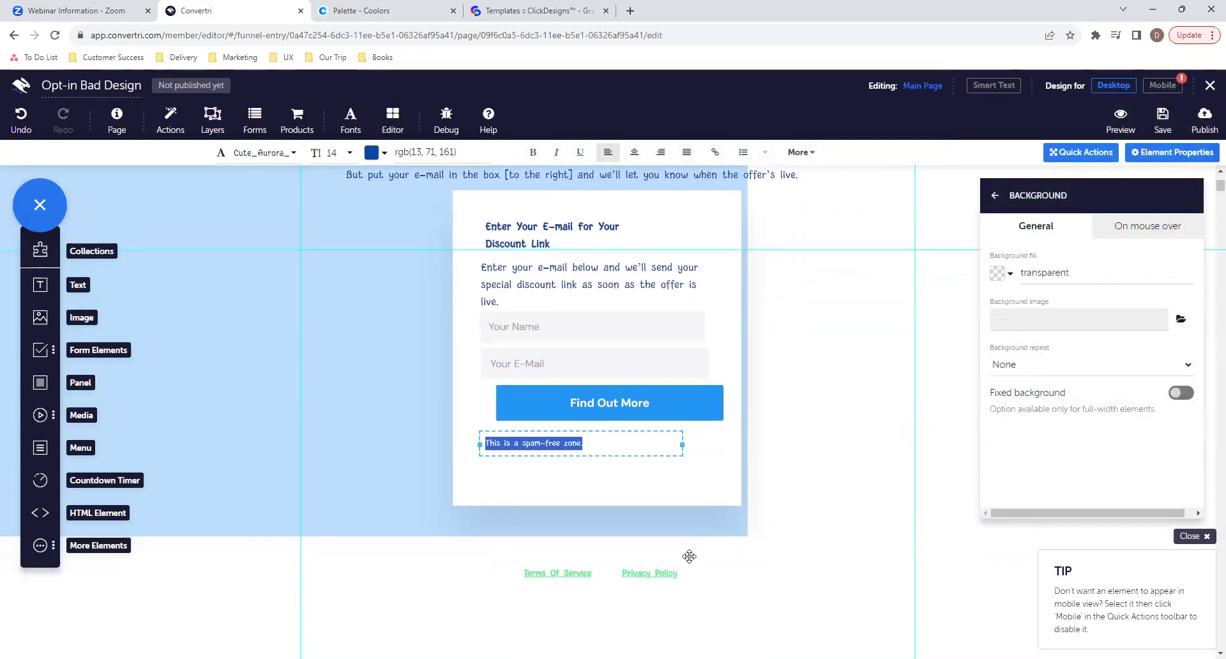
# Recolor the "Privacy Policy" footer link with the saved dark blue, rgb(13, 71, 161).
pyautogui.click(683, 576)
pyautogui.moveTo(681, 574); pyautogui.dragTo(621, 573)
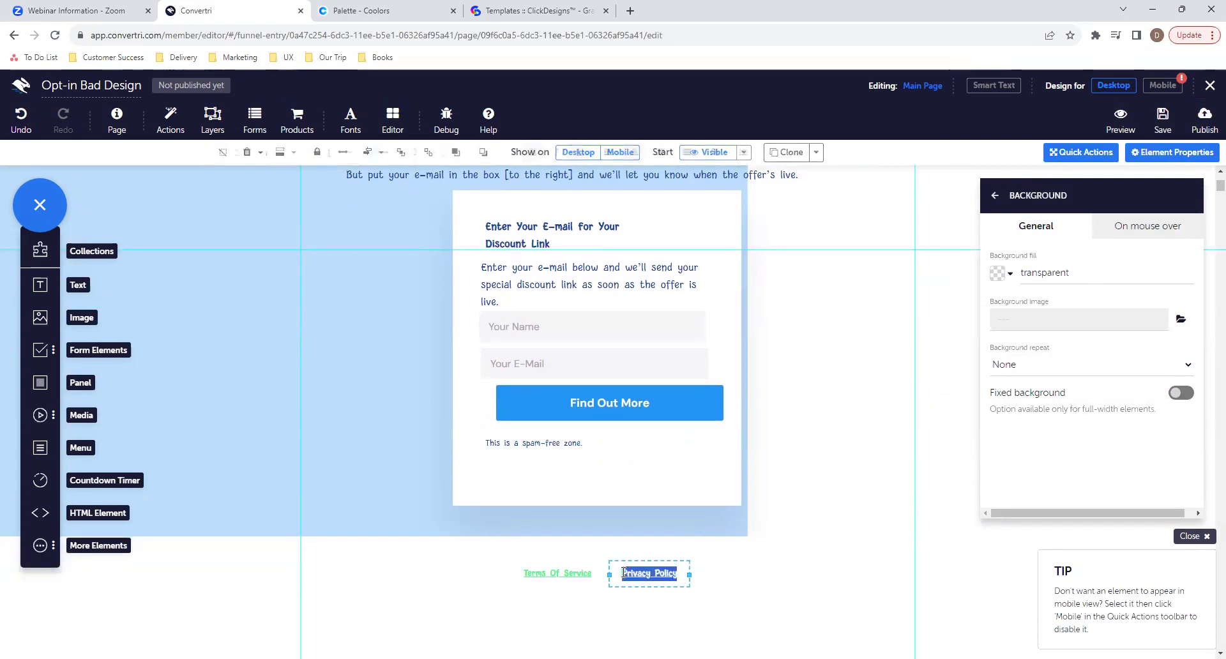
pyautogui.click(371, 153)
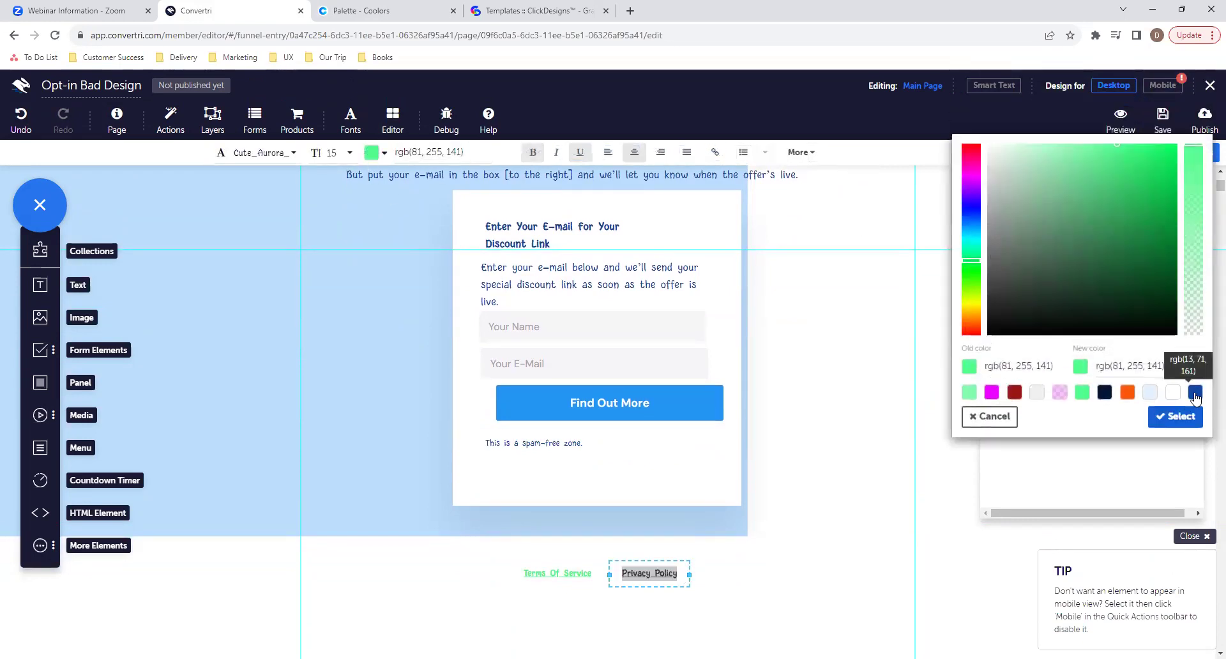
pyautogui.click(1179, 401)
# Recolor the "Terms Of Service" footer link with the saved dark blue, rgb(13, 71, 161).
pyautogui.click(588, 574)
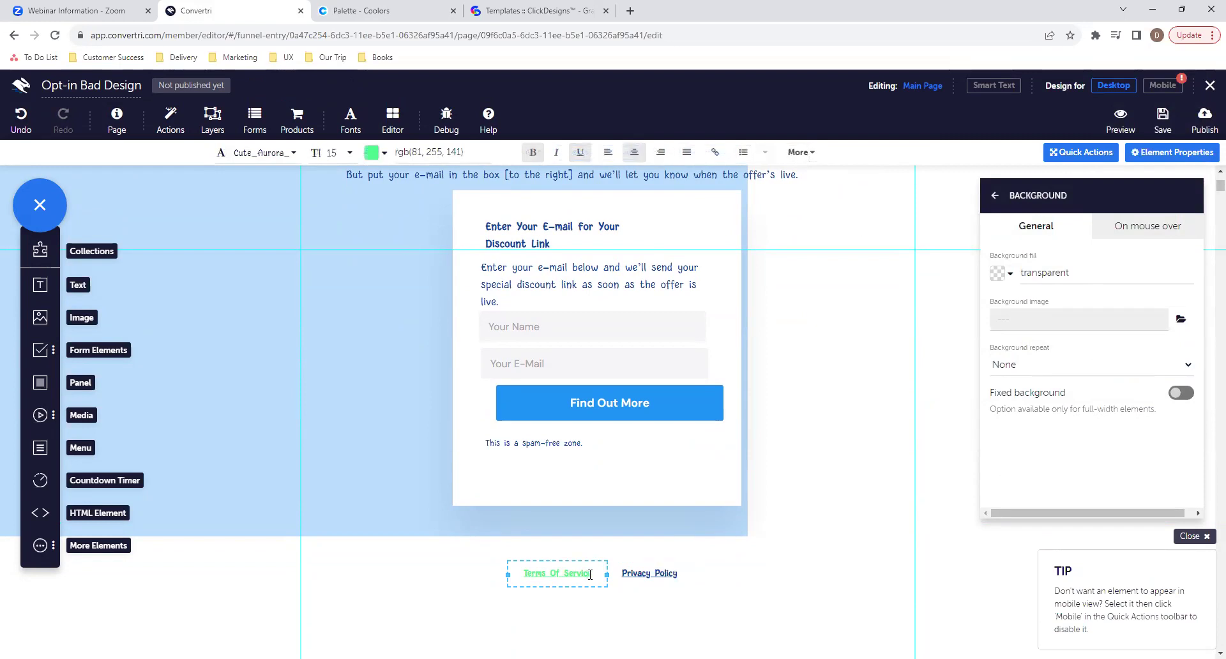
pyautogui.moveTo(593, 574); pyautogui.dragTo(522, 574)
pyautogui.click(371, 154)
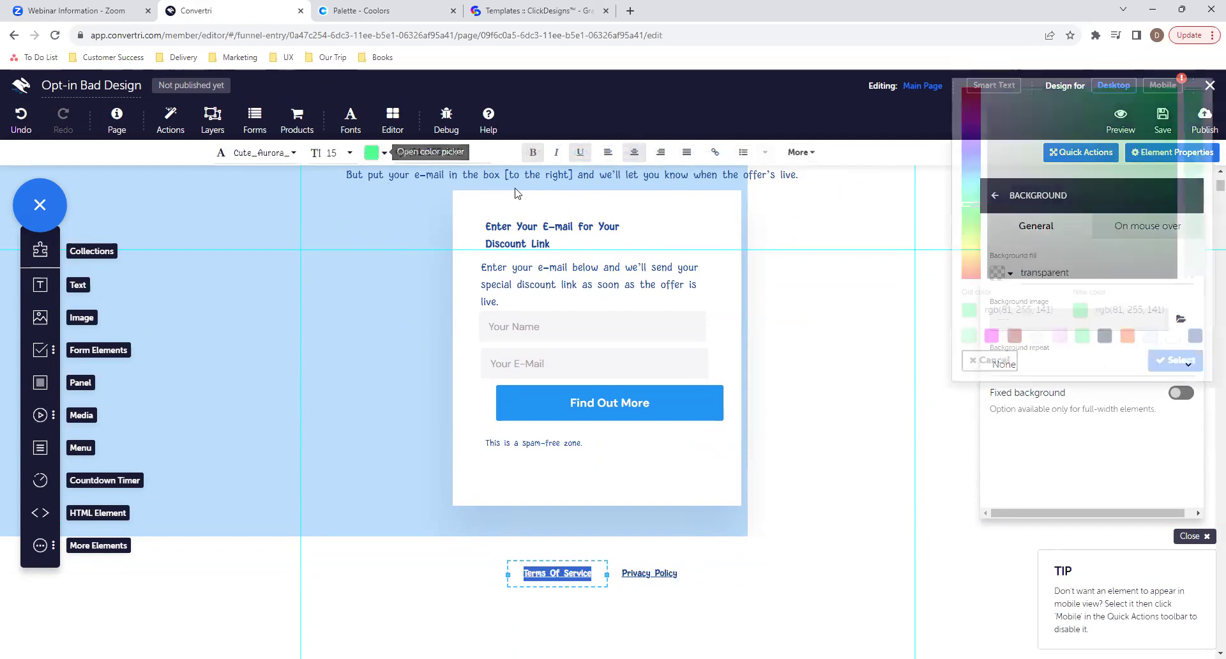
pyautogui.click(840, 480)
pyautogui.click(812, 481)
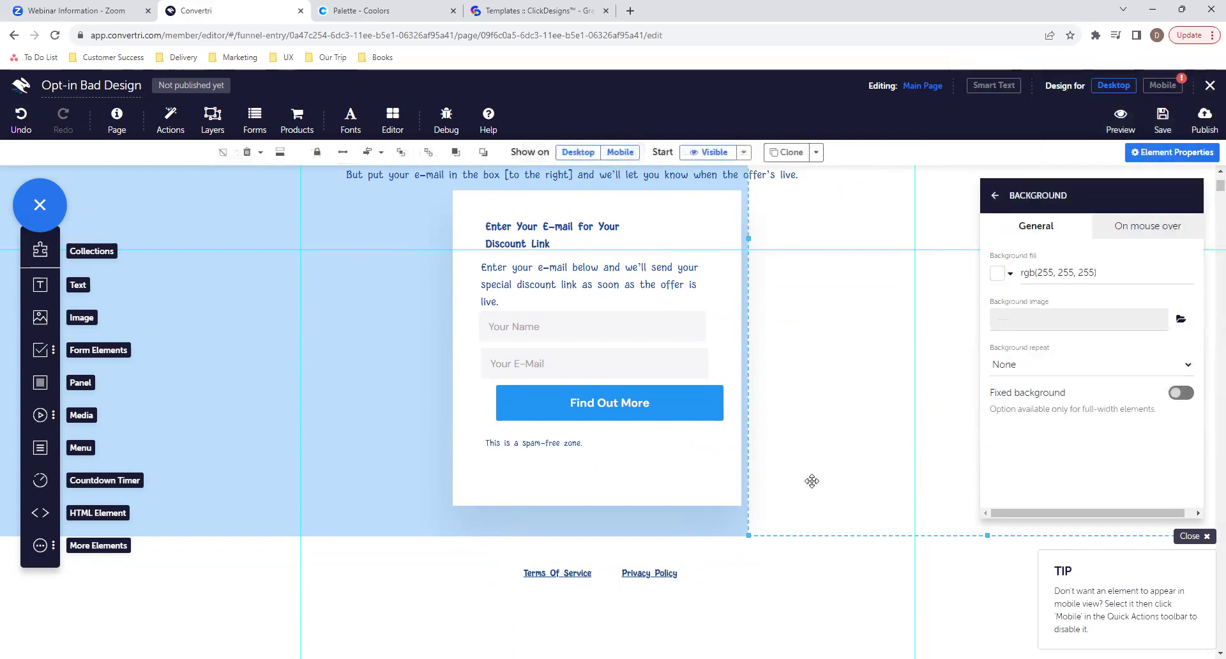
# Recolor the "Flash Company" header text with the saved dark blue, rgb(13, 71, 161).
pyautogui.scroll(4, 812, 481)
pyautogui.click(616, 186)
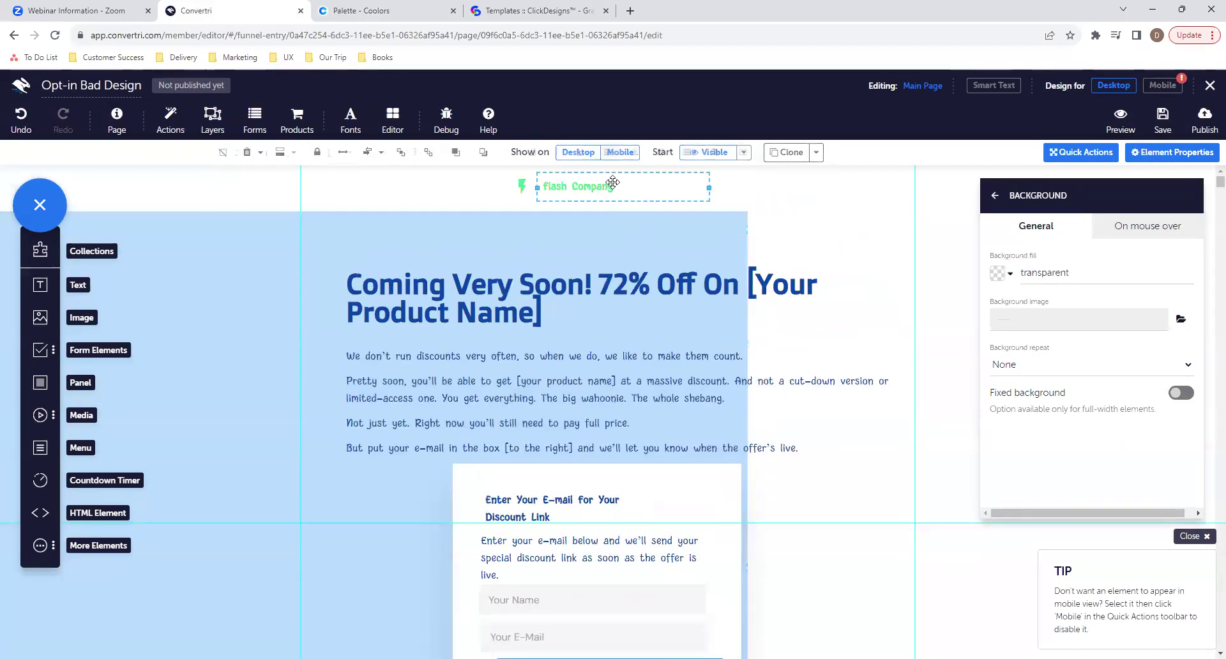
pyautogui.moveTo(617, 186); pyautogui.dragTo(542, 186)
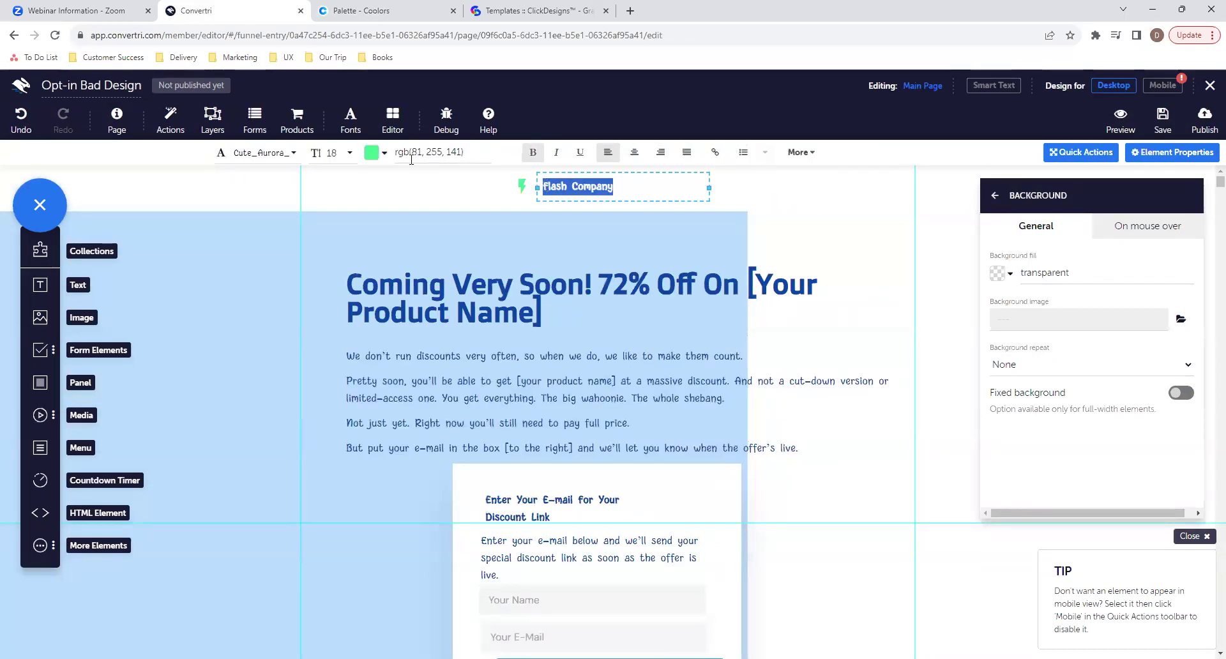
pyautogui.click(369, 155)
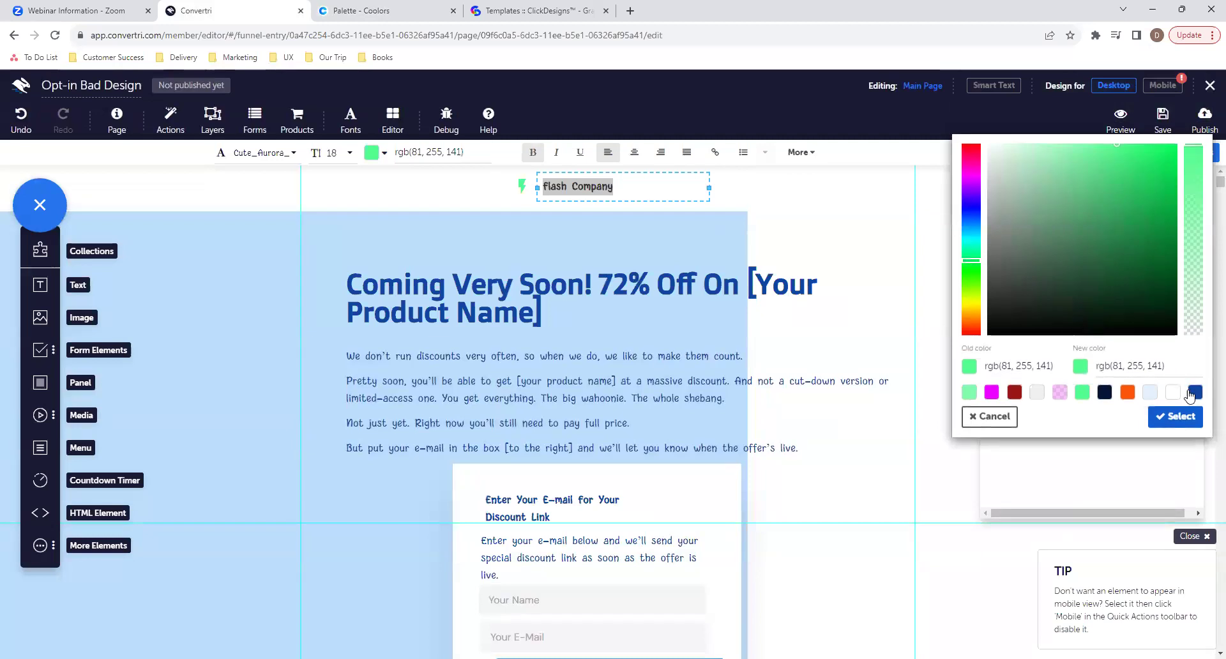
pyautogui.click(1192, 394)
# Change the icon color of the lightning bolt beside the company name to the saved dark blue.
pyautogui.click(522, 187)
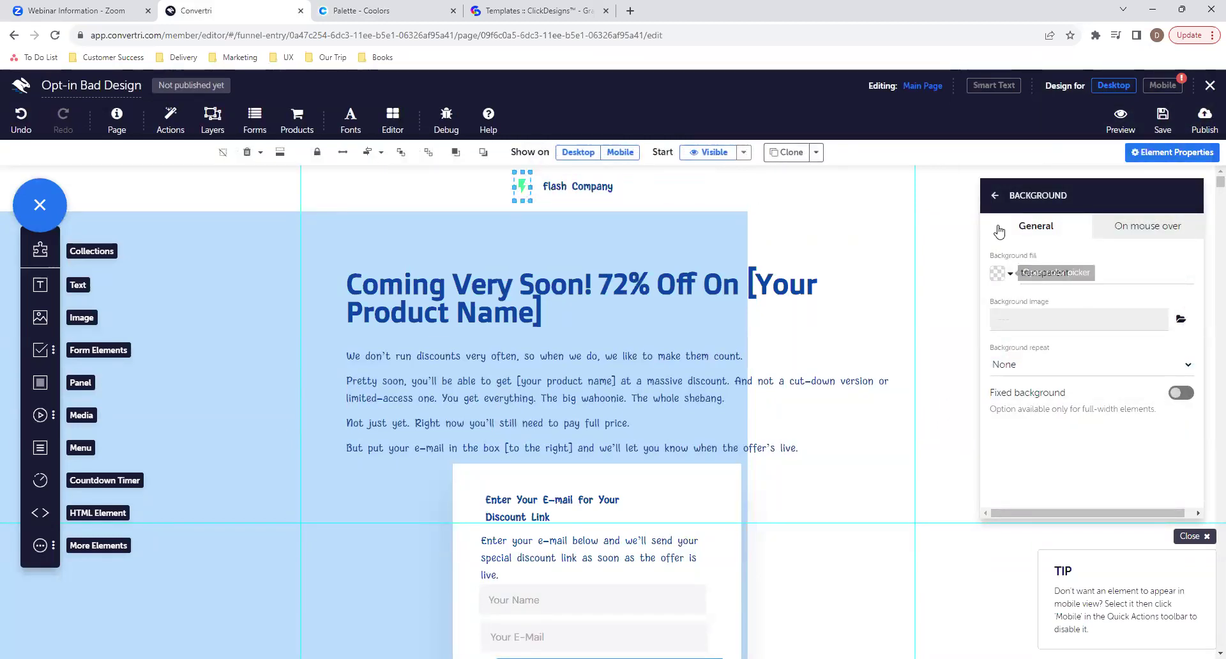
pyautogui.click(995, 204)
pyautogui.click(1060, 238)
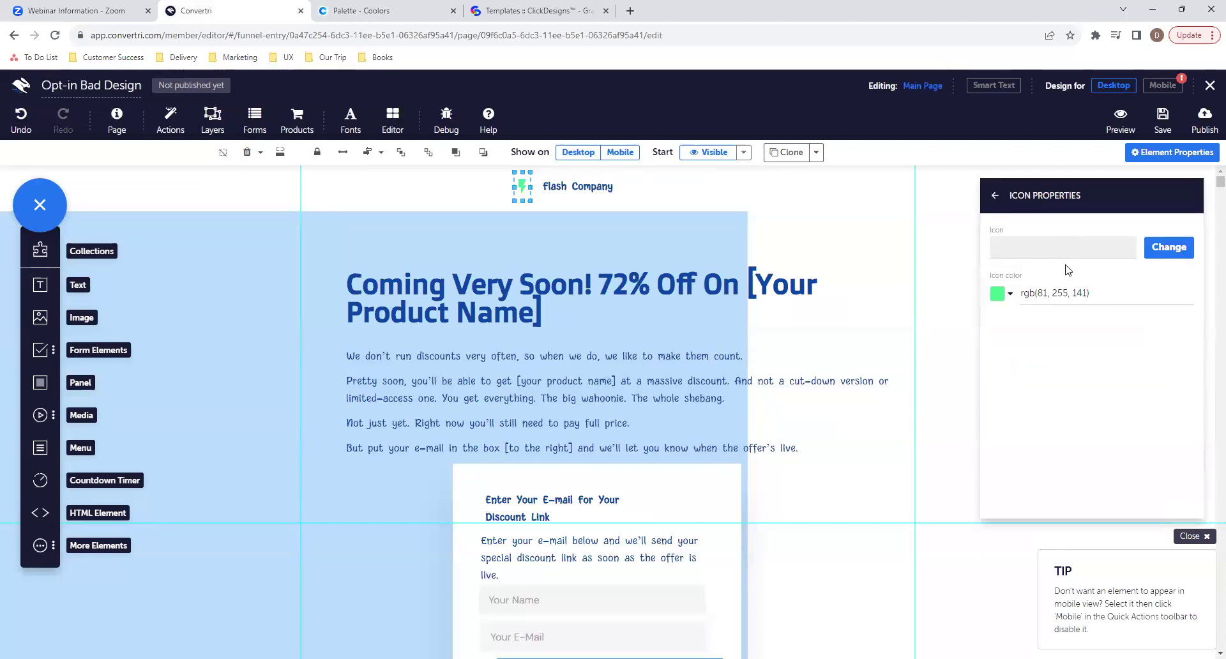
pyautogui.click(1003, 305)
pyautogui.click(1181, 415)
pyautogui.click(947, 349)
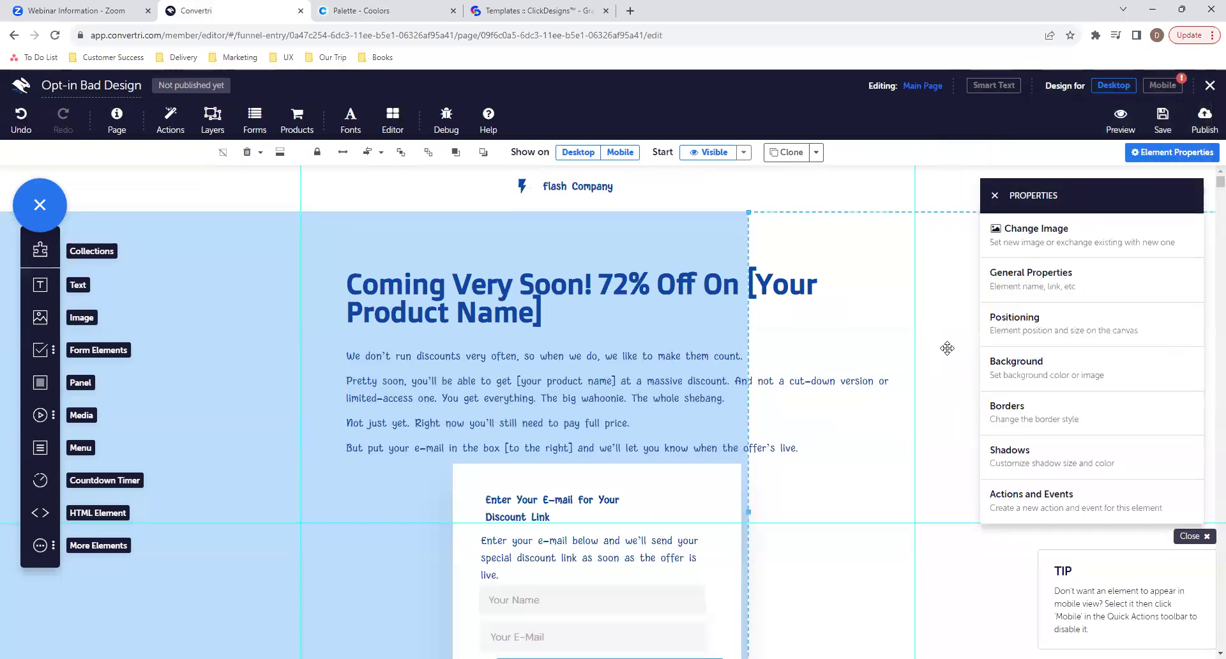
pyautogui.scroll(-3, 892, 482)
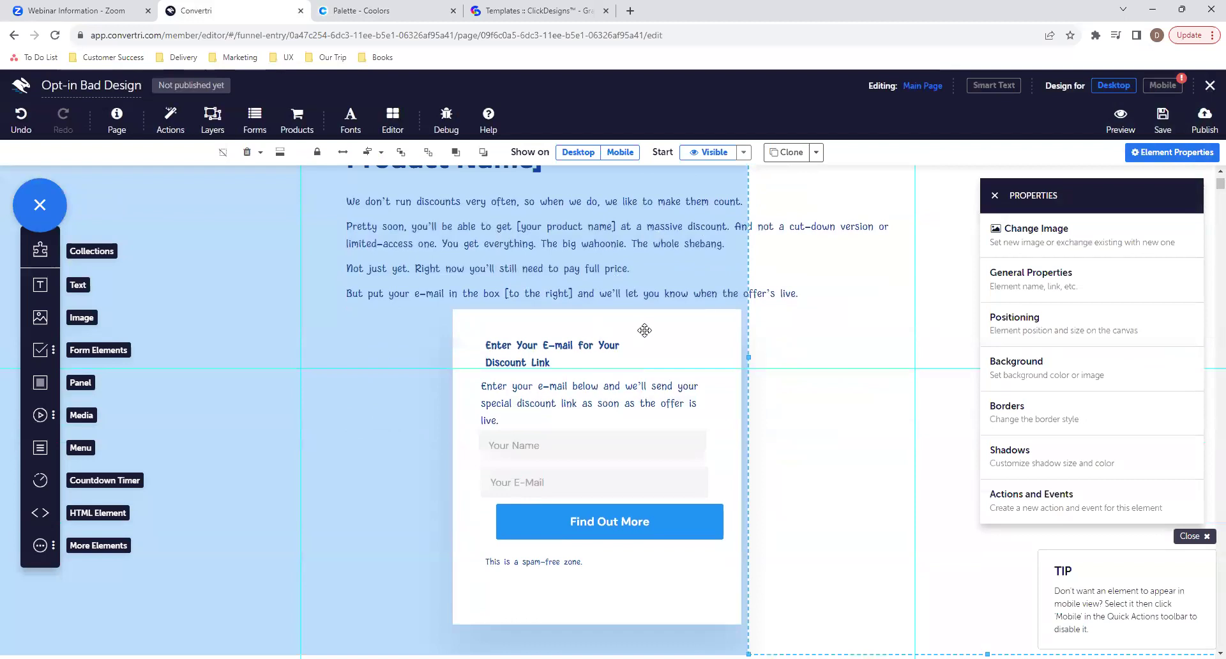
pyautogui.scroll(3, 644, 330)
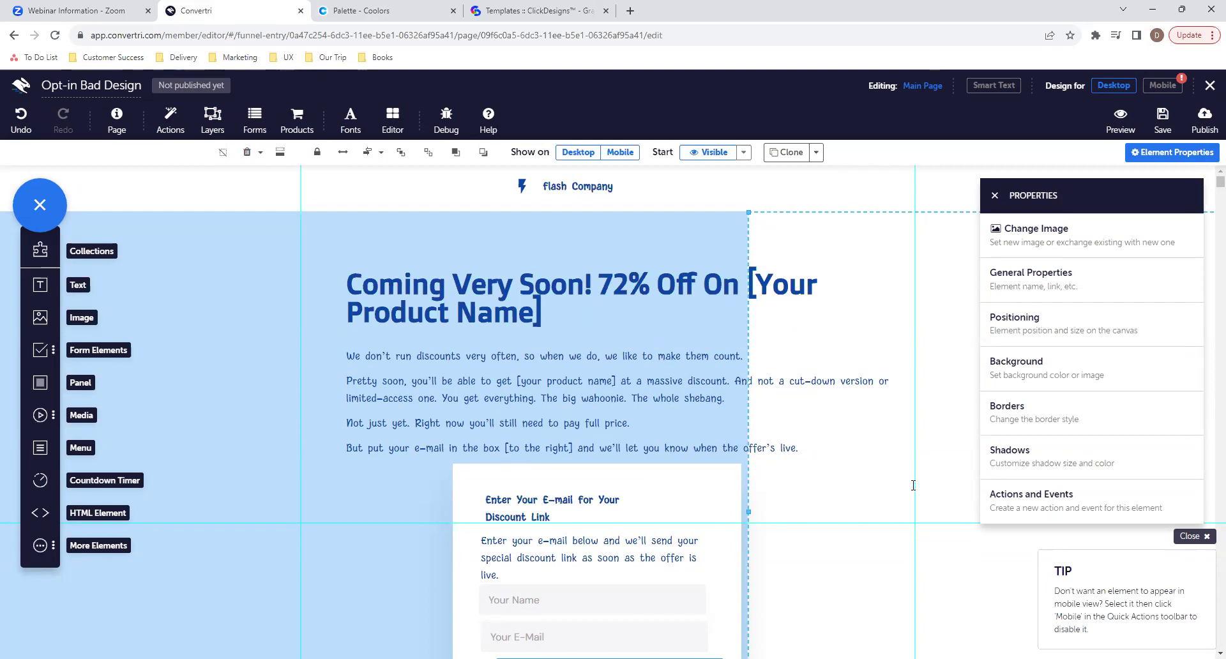
pyautogui.click(574, 386)
pyautogui.click(571, 314)
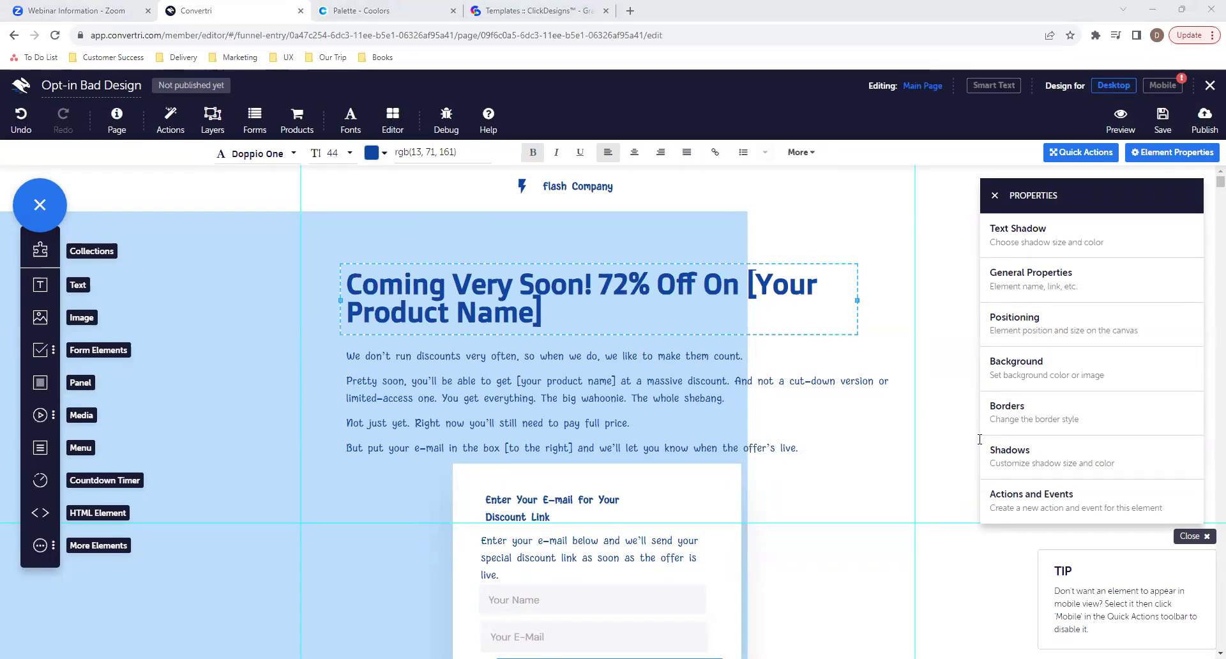
pyautogui.click(706, 397)
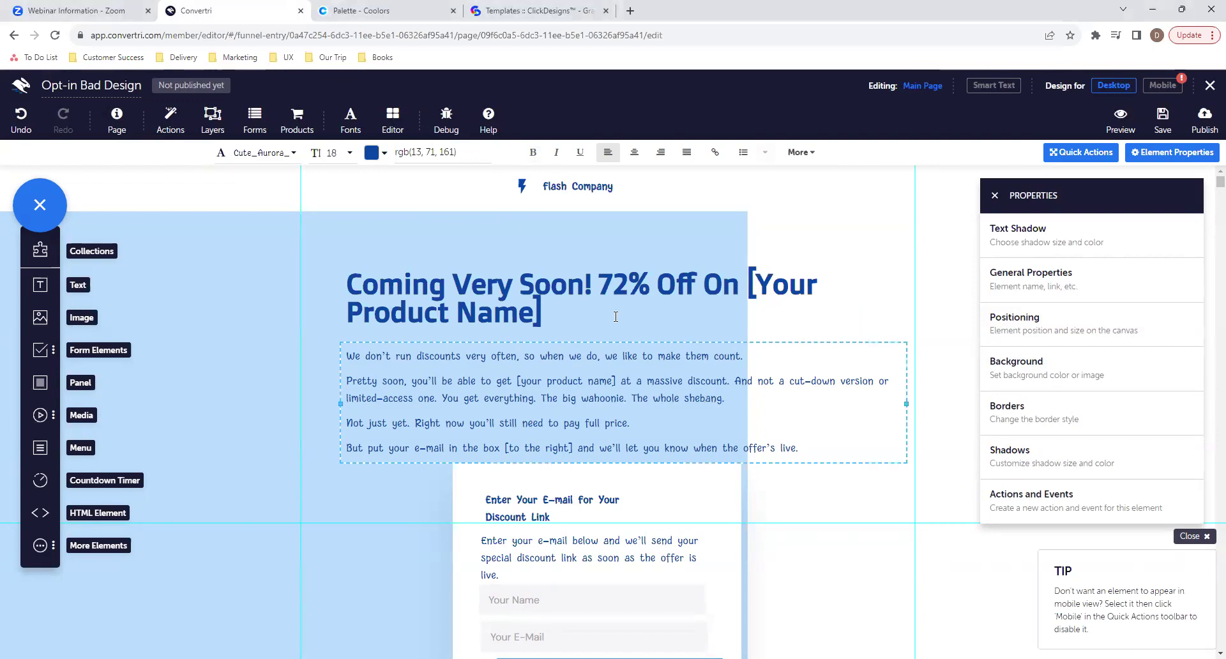
# Set the font size of the whole "Coming Very Soon! 72% Off On [Your Product Name]" headline to 42.
pyautogui.click(574, 317)
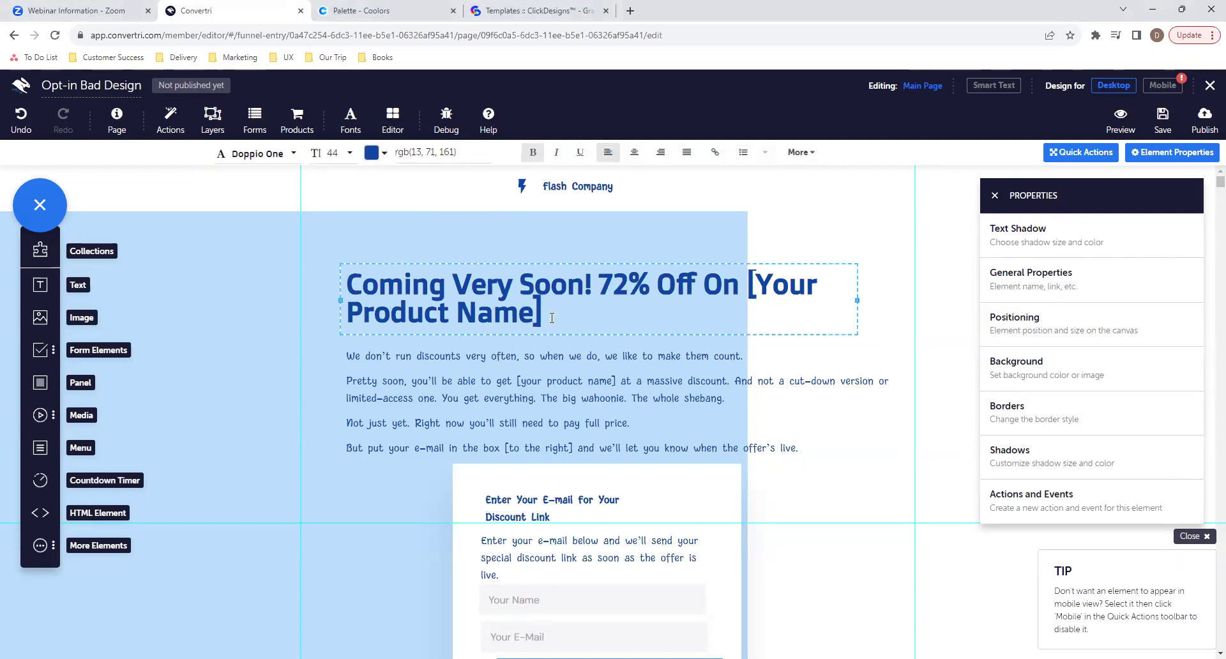
pyautogui.keyDown('shift'); pyautogui.click(348, 272); pyautogui.keyUp('shift')
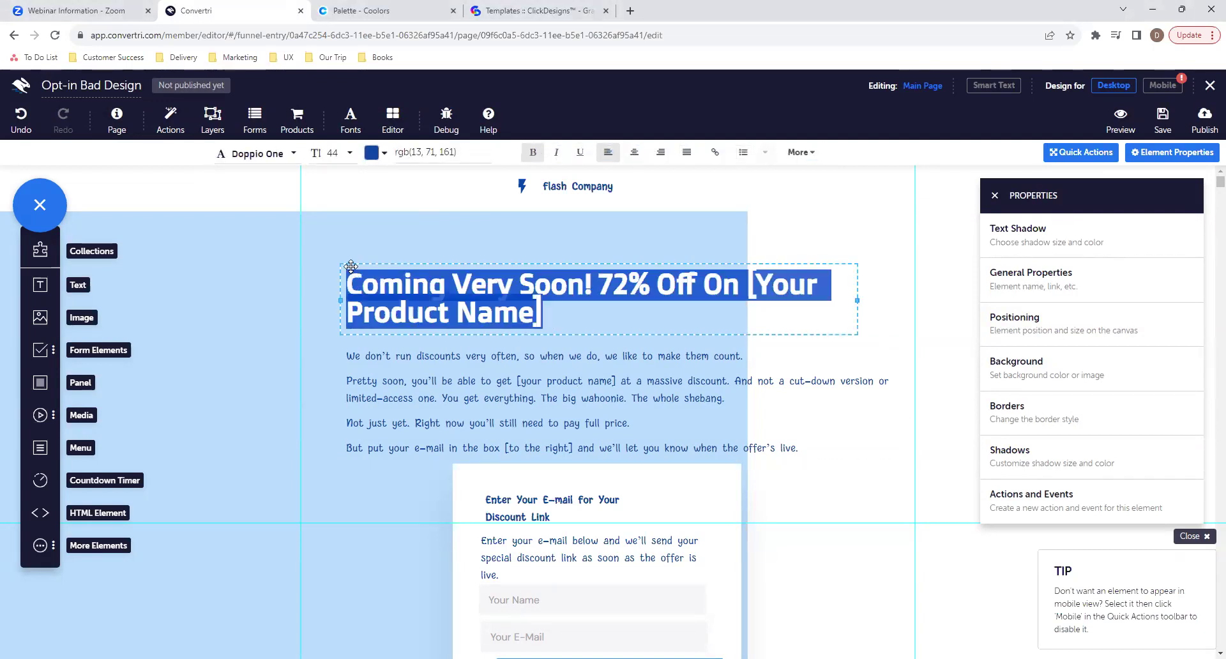
pyautogui.click(338, 153)
pyautogui.scroll(-3, 343, 235)
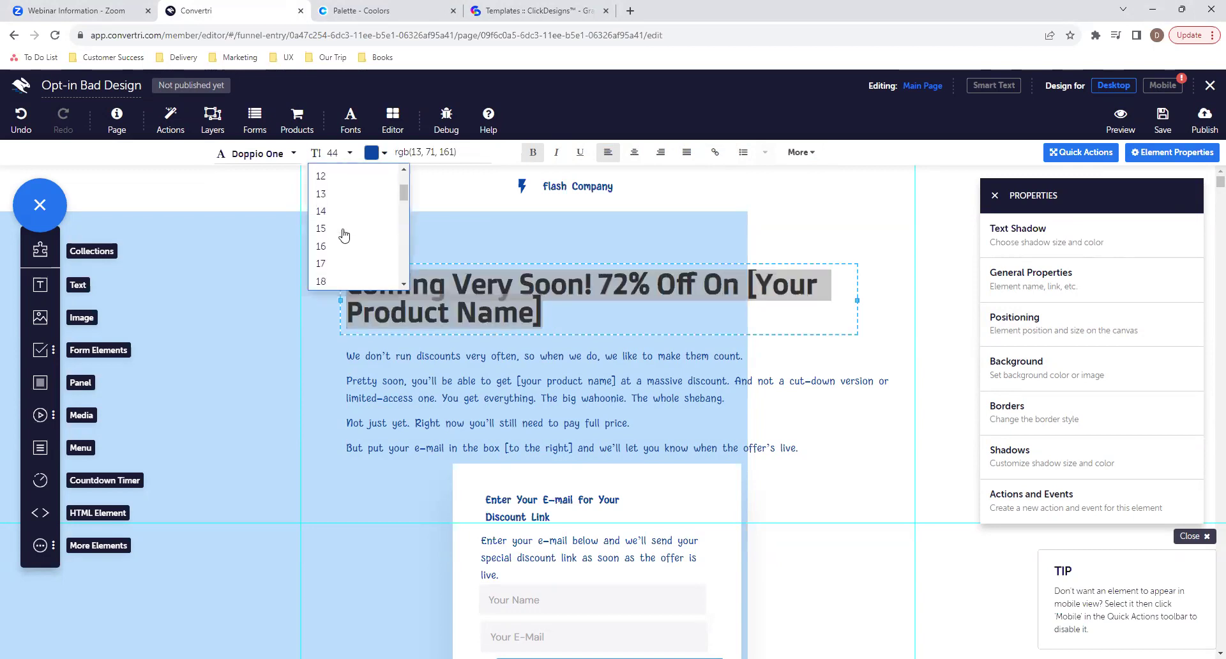
pyautogui.scroll(-8, 343, 235)
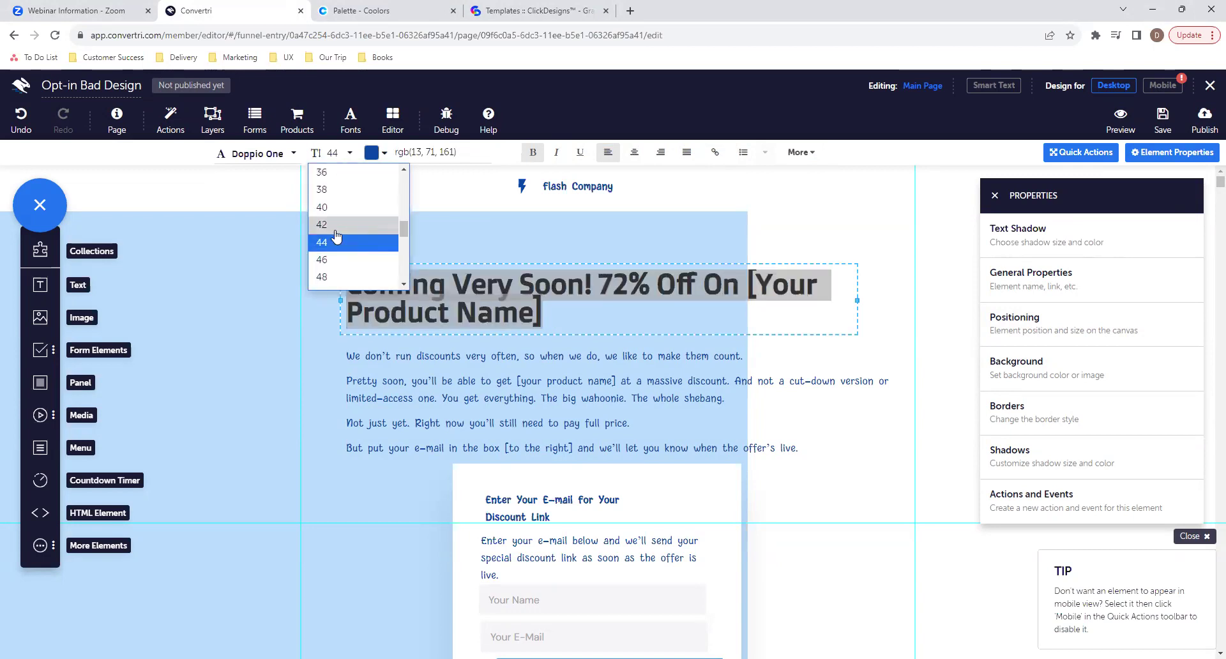
pyautogui.click(343, 237)
pyautogui.click(528, 396)
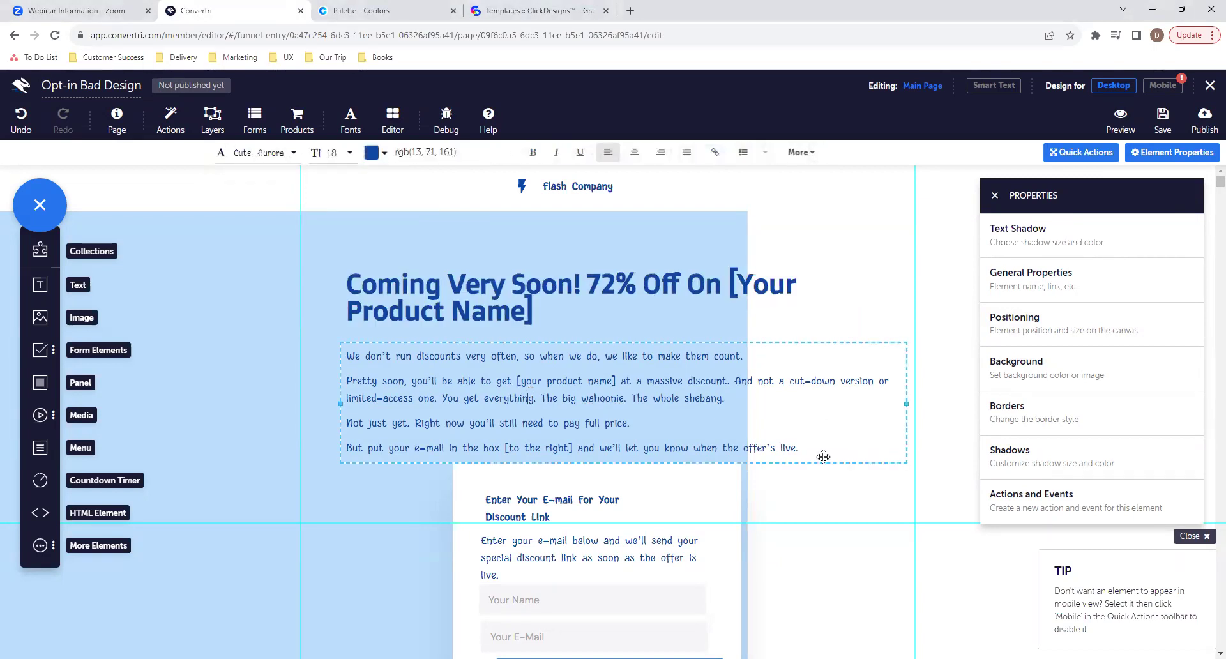
# Set the font size of the "This is a spam-free zone" note under the form button to 10.
pyautogui.scroll(-1, 609, 547)
pyautogui.click(568, 485)
pyautogui.scroll(-2, 567, 486)
pyautogui.click(546, 509)
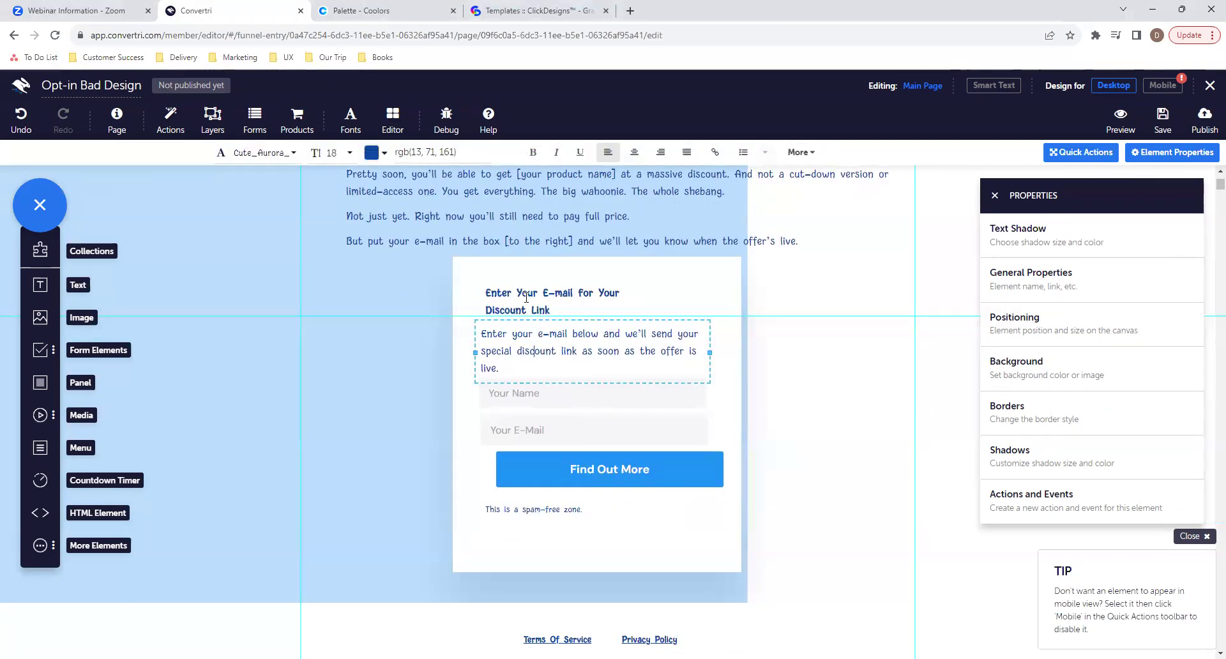
pyautogui.click(589, 513)
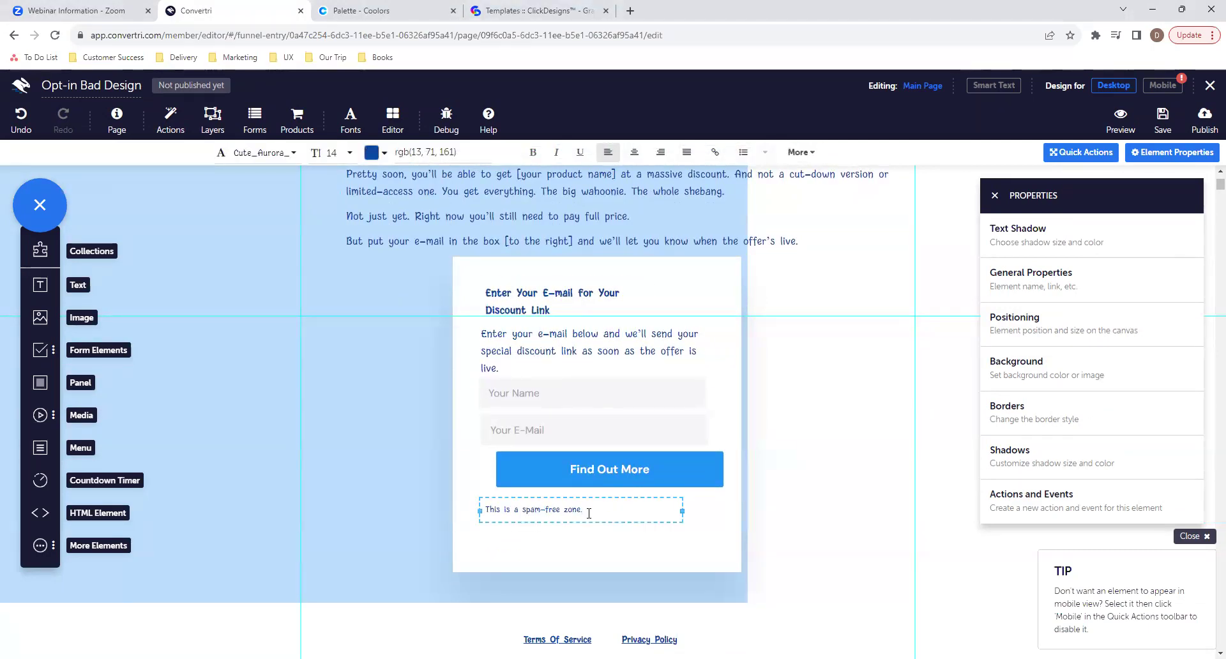
pyautogui.moveTo(583, 509); pyautogui.dragTo(479, 510)
pyautogui.click(349, 153)
pyautogui.click(335, 220)
pyautogui.click(557, 526)
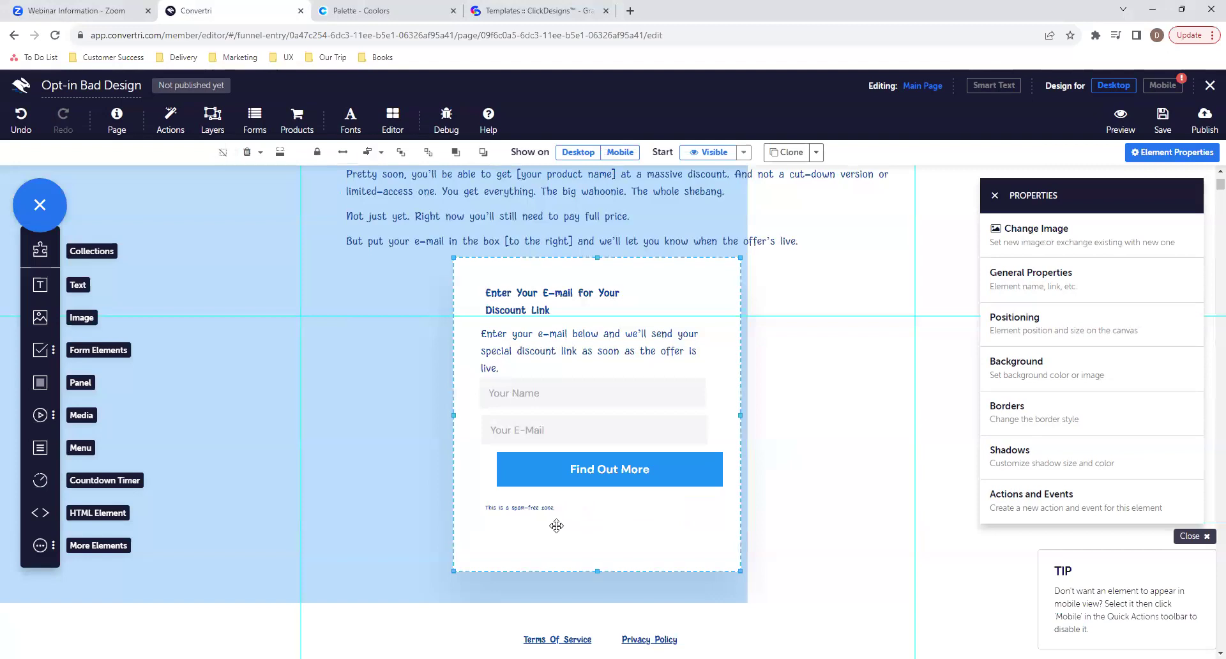
# Set the font size of the "This is a spam-free zone" note to 14.
pyautogui.click(487, 501)
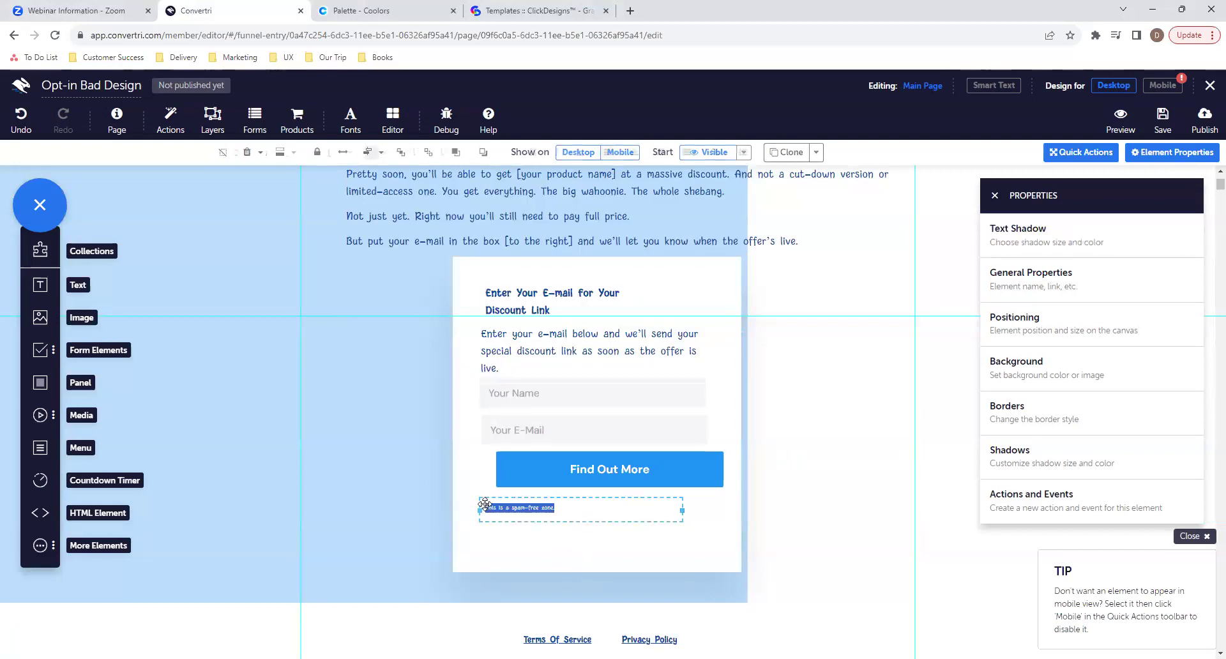
pyautogui.click(349, 151)
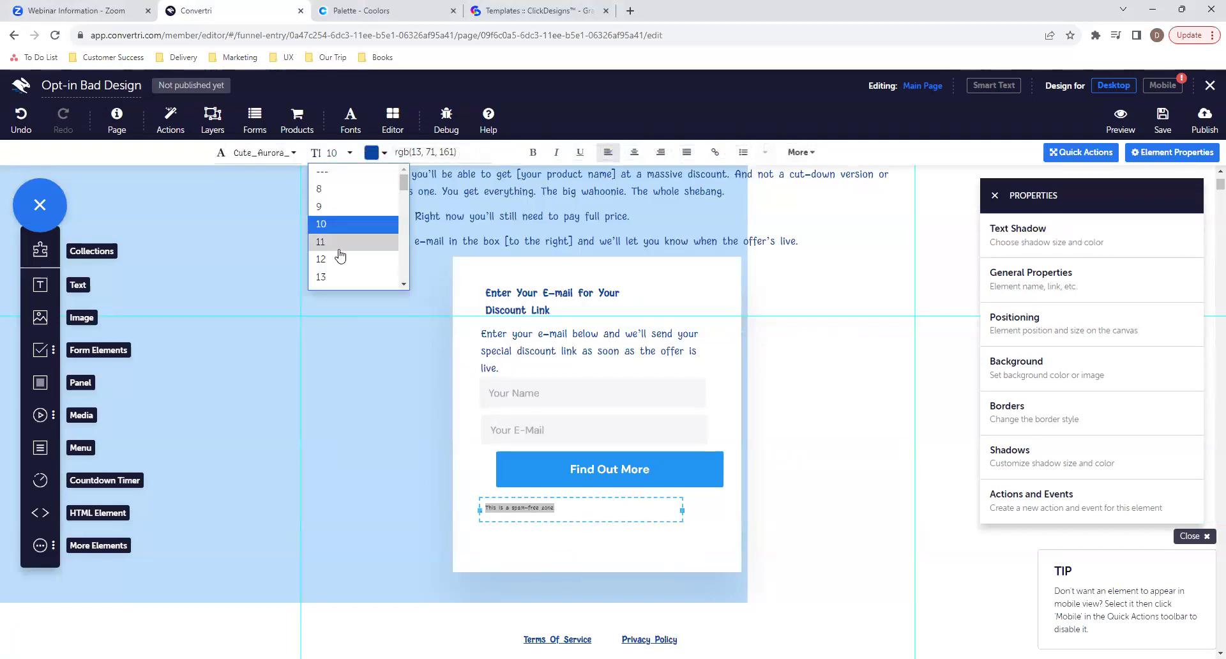
pyautogui.scroll(-1, 336, 275)
pyautogui.click(337, 276)
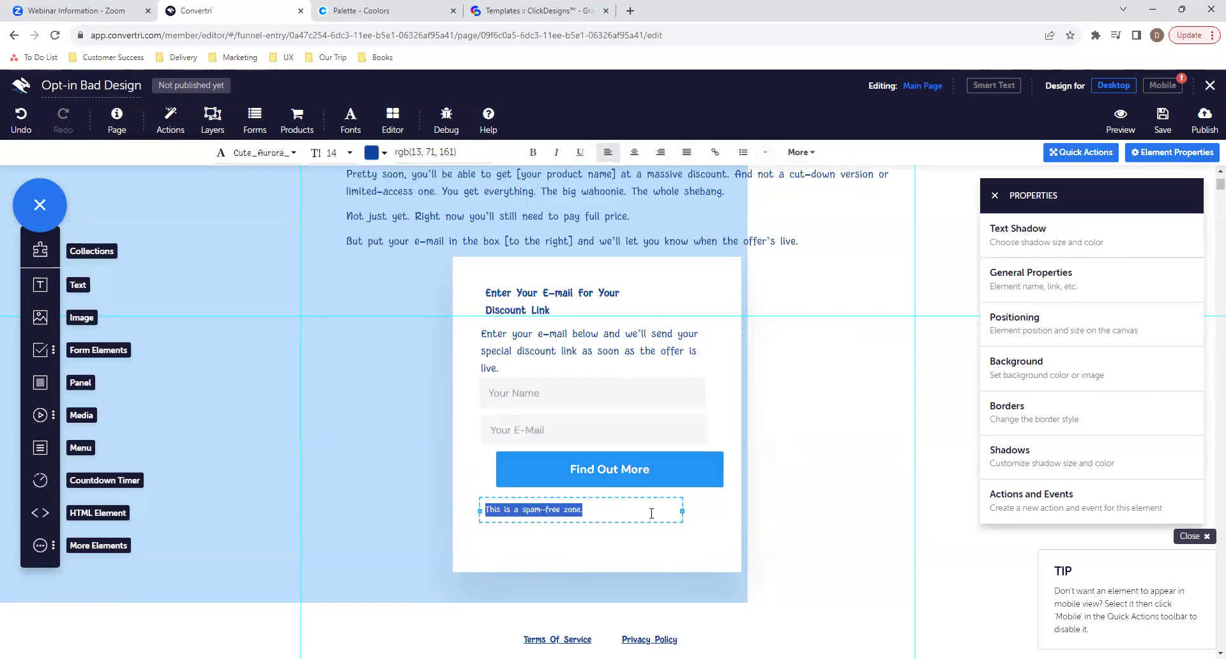
pyautogui.click(651, 539)
# Enlarge the "Coming Very Soon! 72% Off On [Your Product Name]" headline to font size 72.
pyautogui.scroll(3, 835, 443)
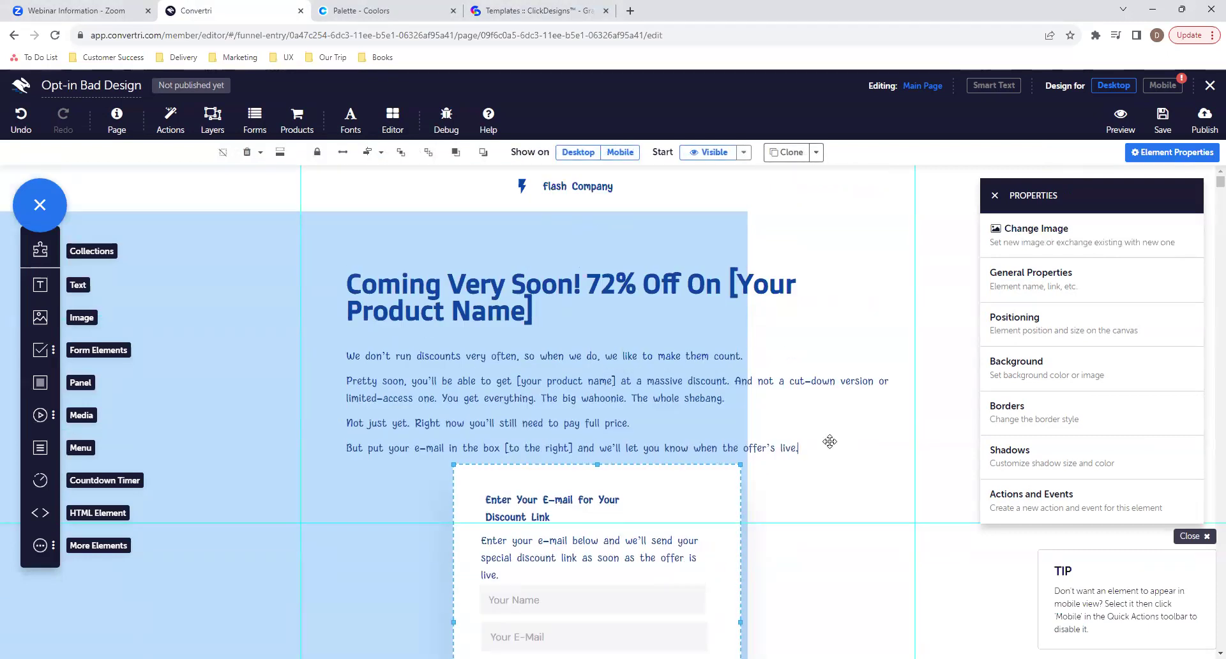
pyautogui.click(830, 441)
pyautogui.moveTo(830, 441); pyautogui.dragTo(340, 356)
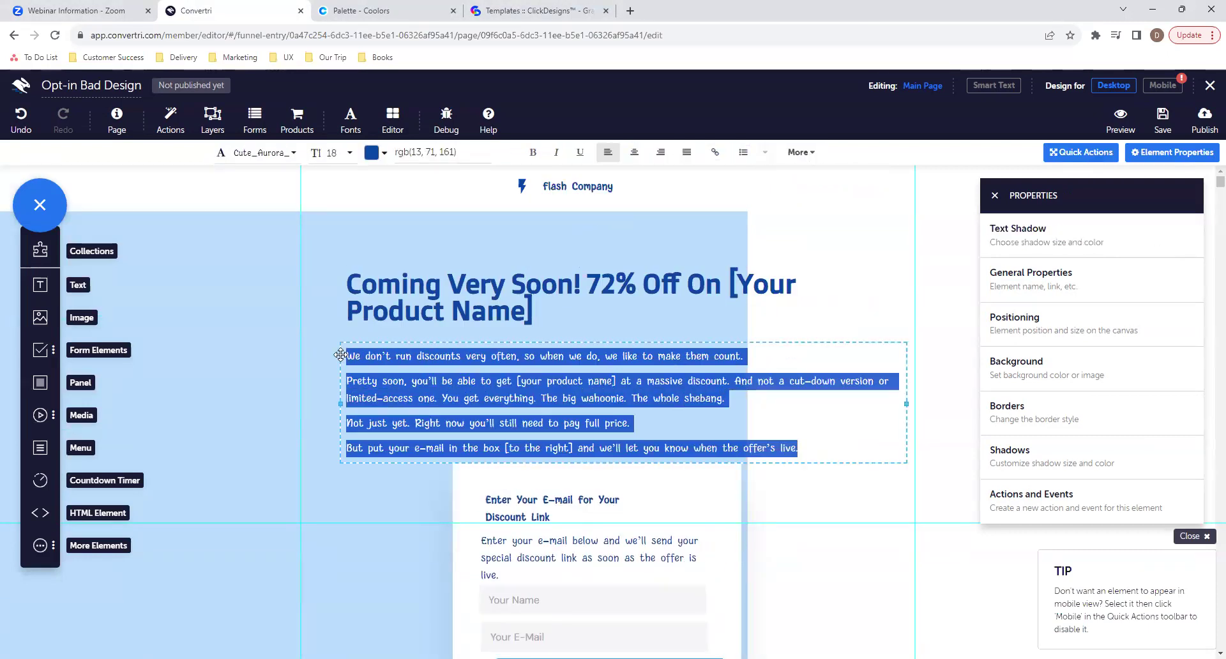
pyautogui.click(532, 313)
pyautogui.moveTo(532, 313); pyautogui.dragTo(362, 246)
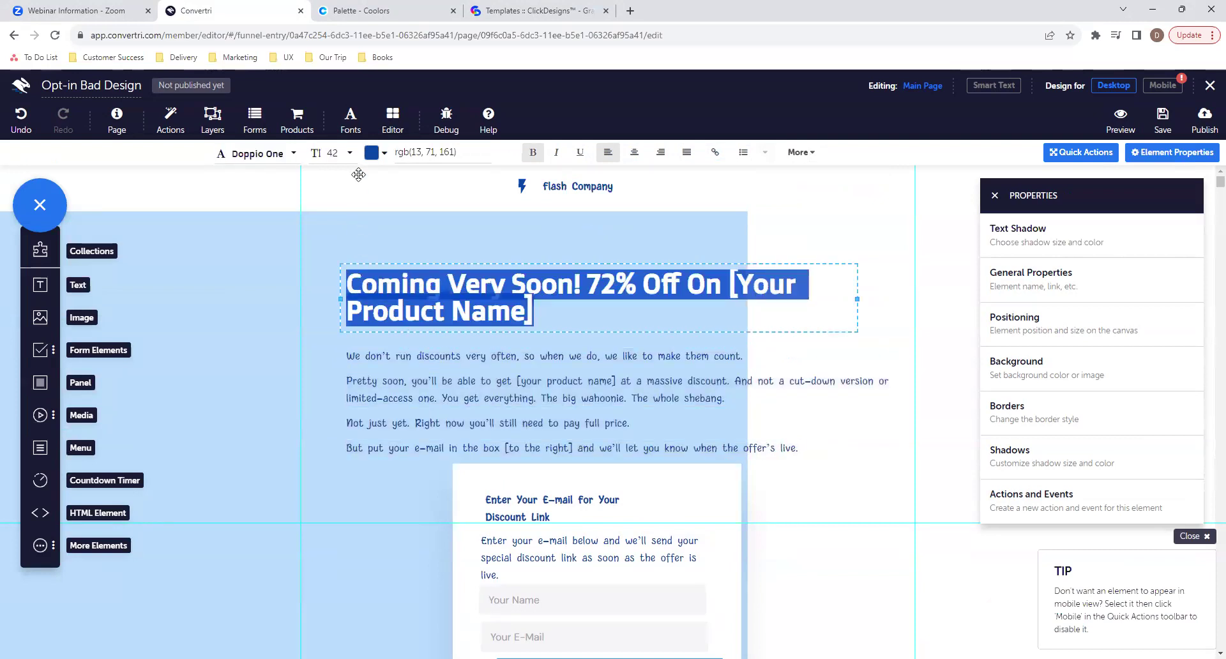
pyautogui.click(350, 152)
pyautogui.scroll(-5, 344, 249)
pyautogui.scroll(-3, 343, 242)
pyautogui.click(330, 271)
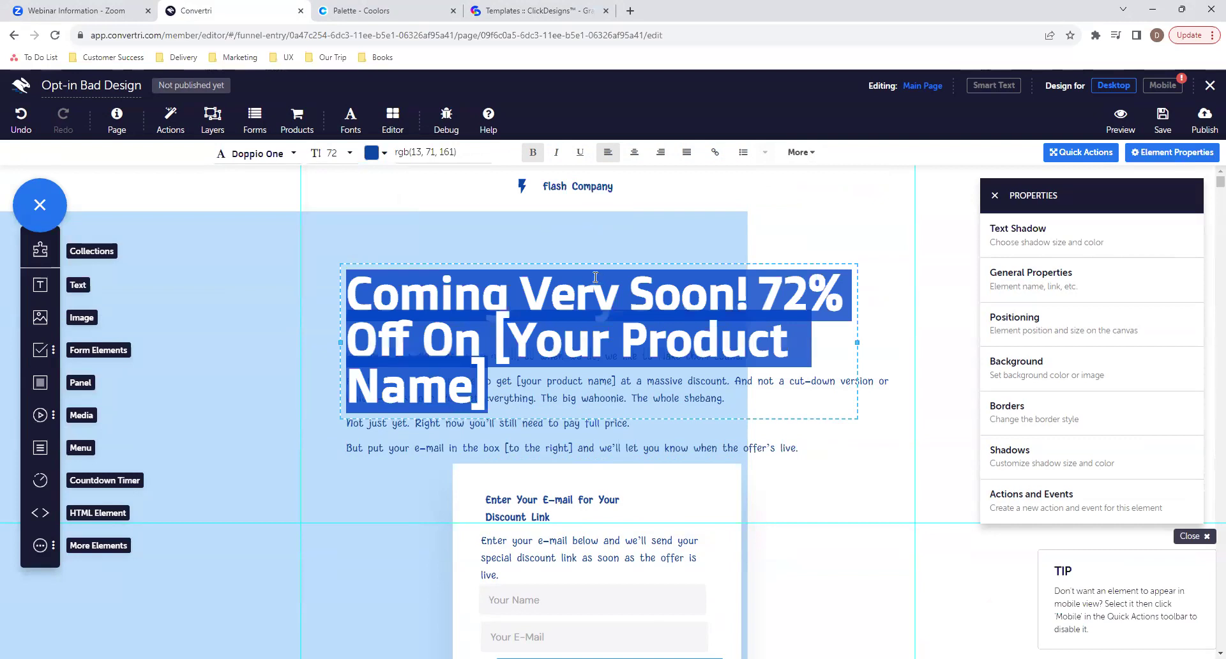
pyautogui.click(592, 264)
# Move the body paragraph block and the opt-in form panel down to make room for the enlarged headline.
pyautogui.click(637, 445)
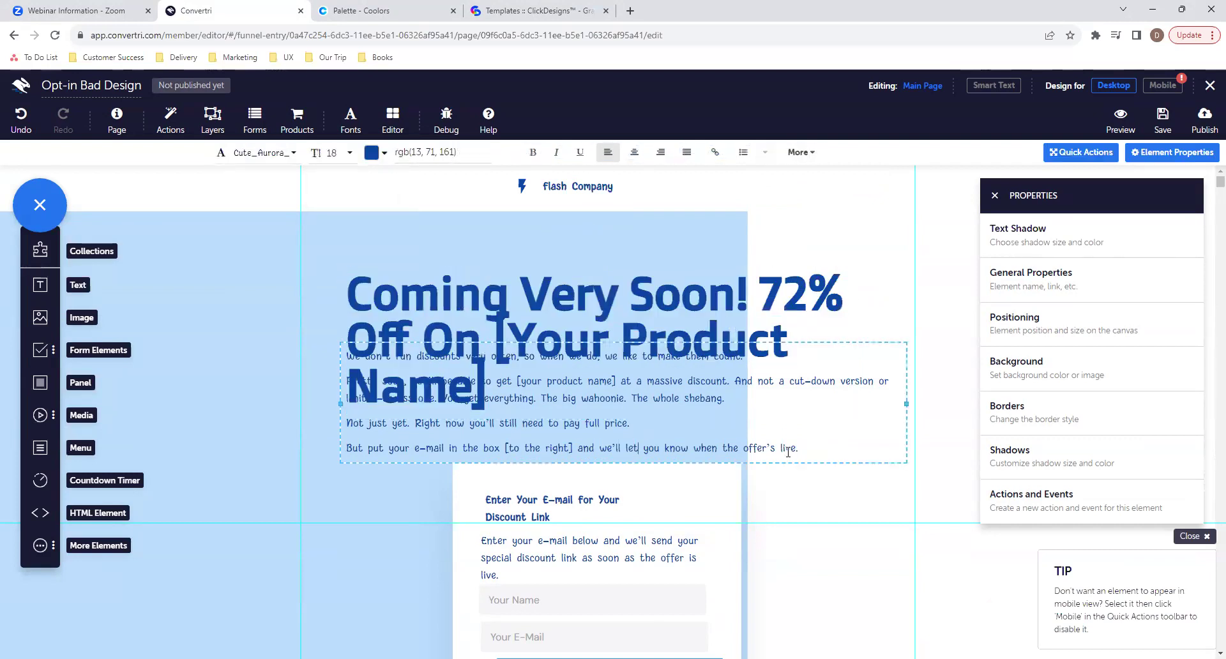
pyautogui.moveTo(833, 461); pyautogui.dragTo(828, 522)
pyautogui.moveTo(724, 556); pyautogui.dragTo(728, 613)
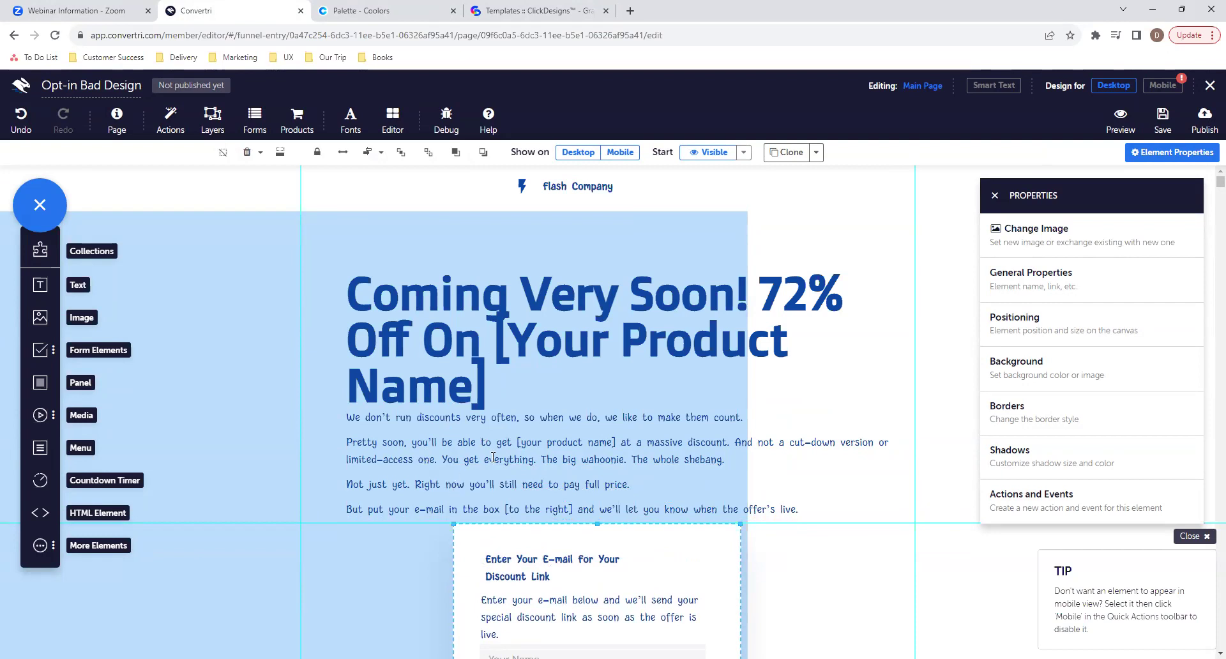
# Undo the moves of the form panel and body text and the headline's enlargement to size 72.
pyautogui.click(467, 458)
pyautogui.click(498, 388)
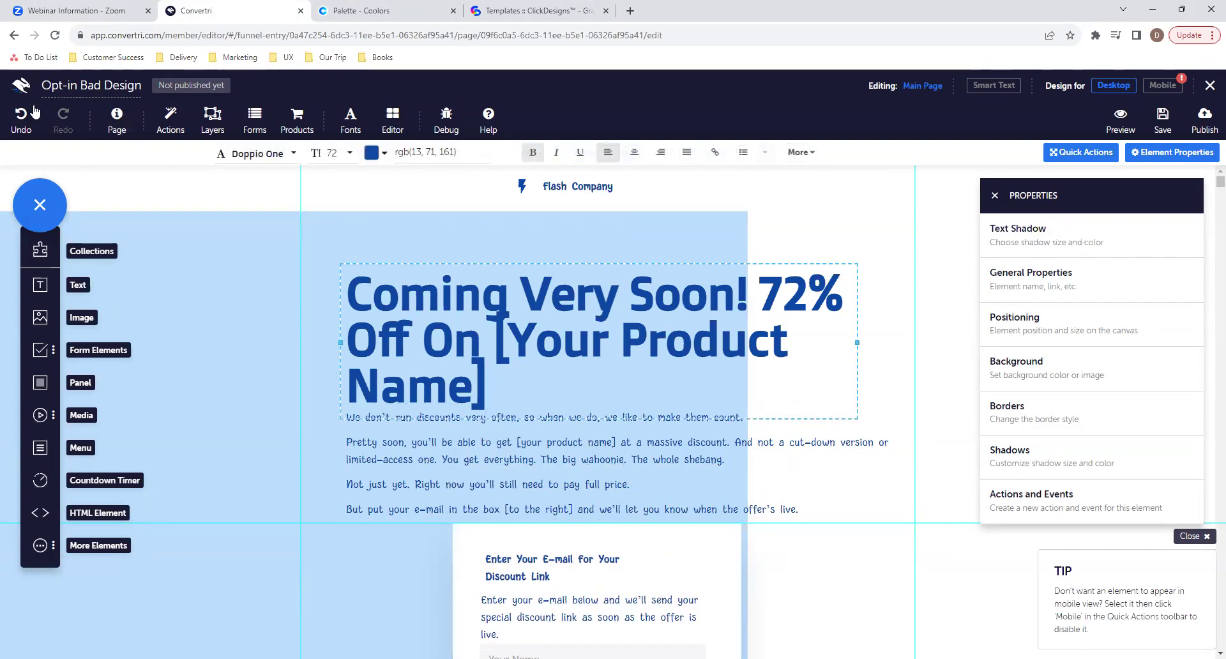
pyautogui.click(20, 128)
pyautogui.click(21, 131)
pyautogui.click(21, 131)
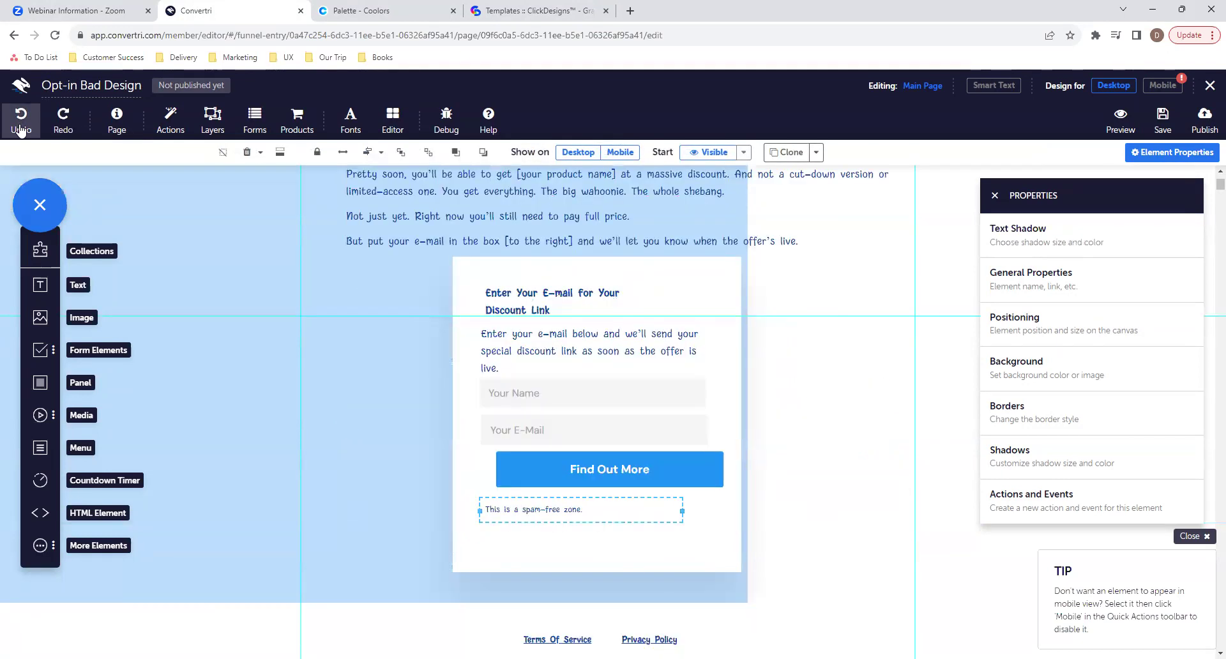
pyautogui.scroll(3, 335, 302)
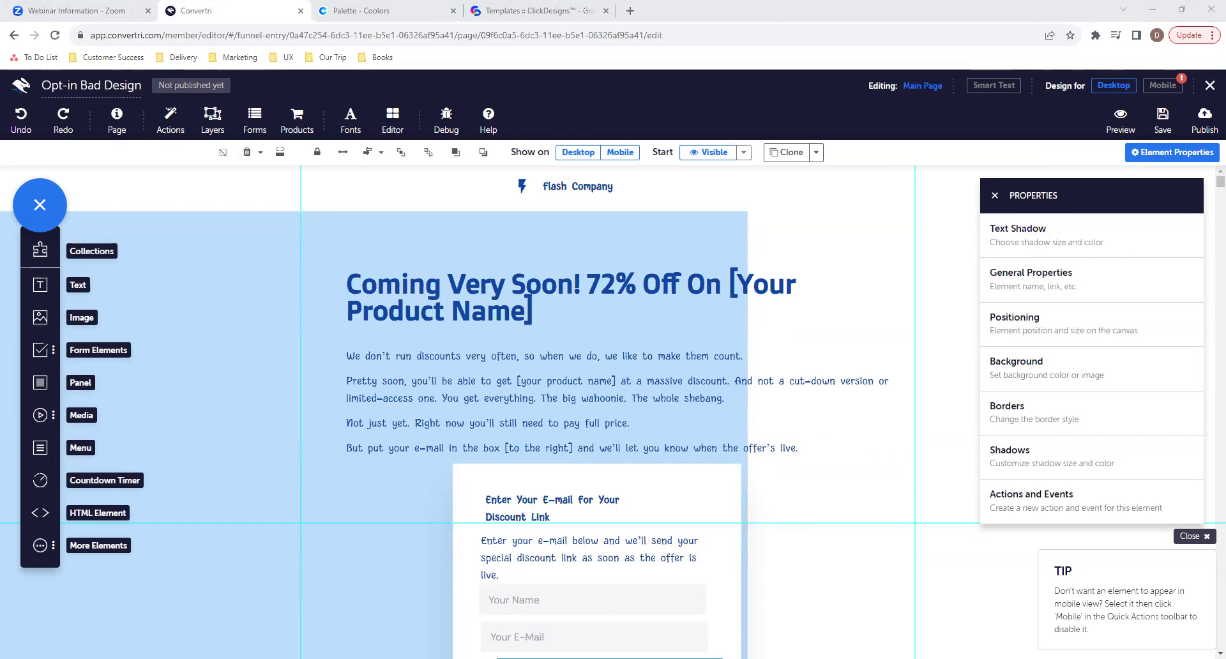
# Examine the fonts and sizes of the headline and body paragraphs, and their layout above the opt-in form panel.
pyautogui.click(560, 321)
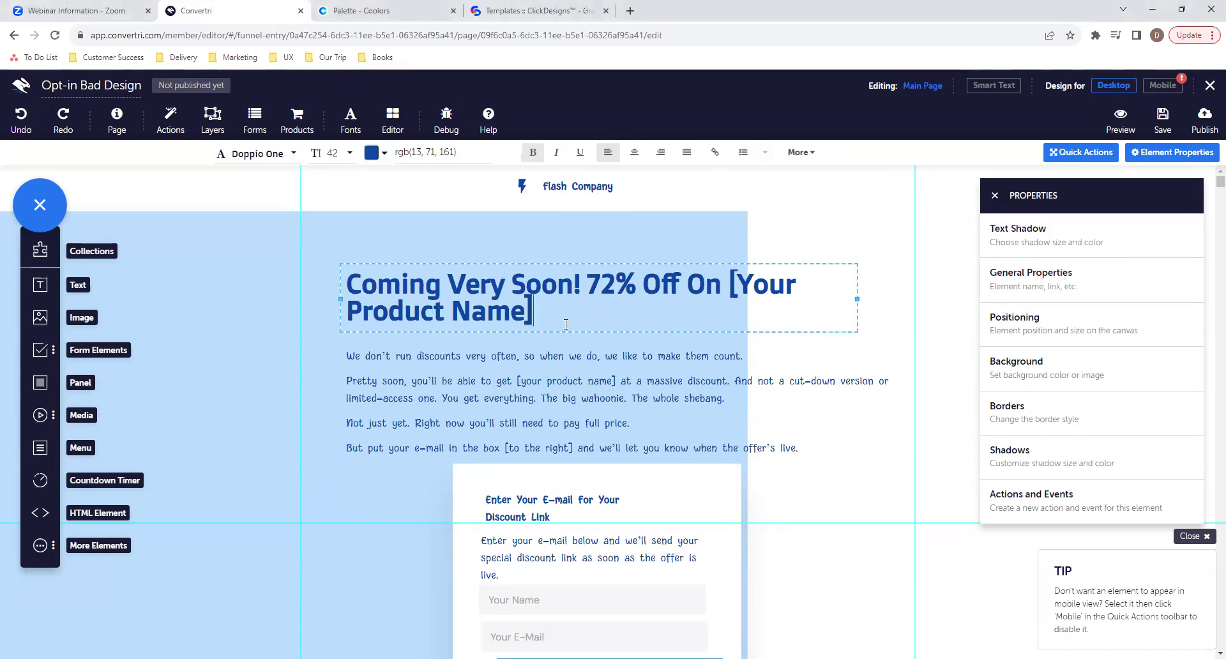
pyautogui.scroll(-1, 632, 421)
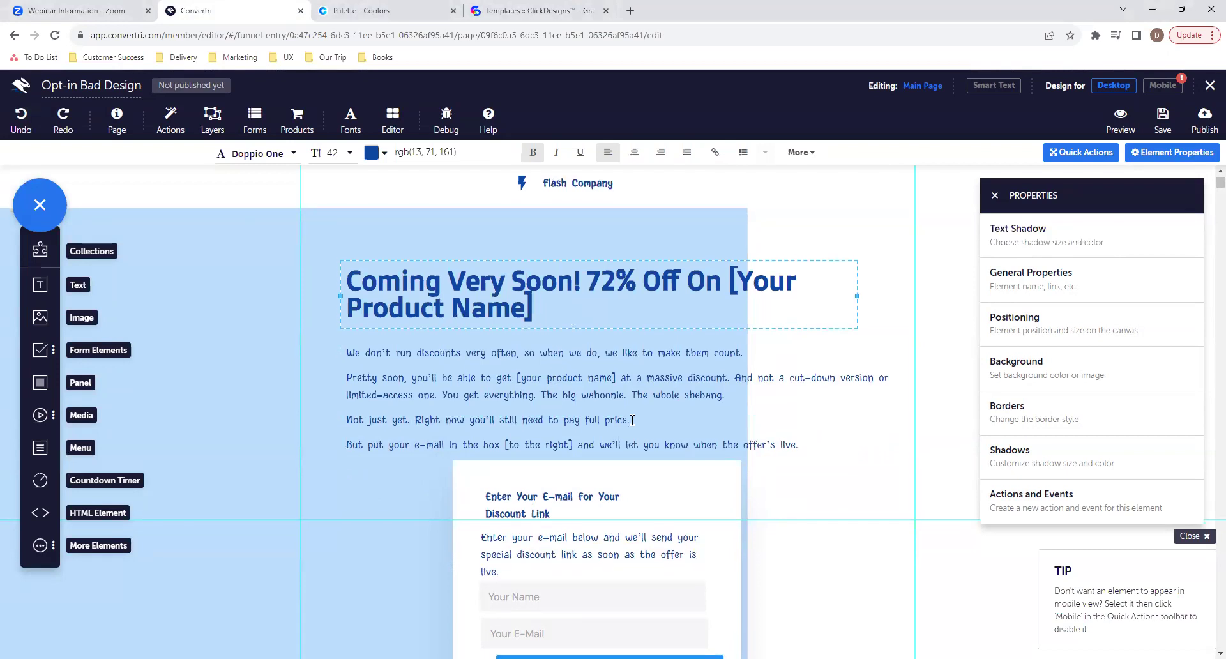
pyautogui.scroll(-1, 632, 420)
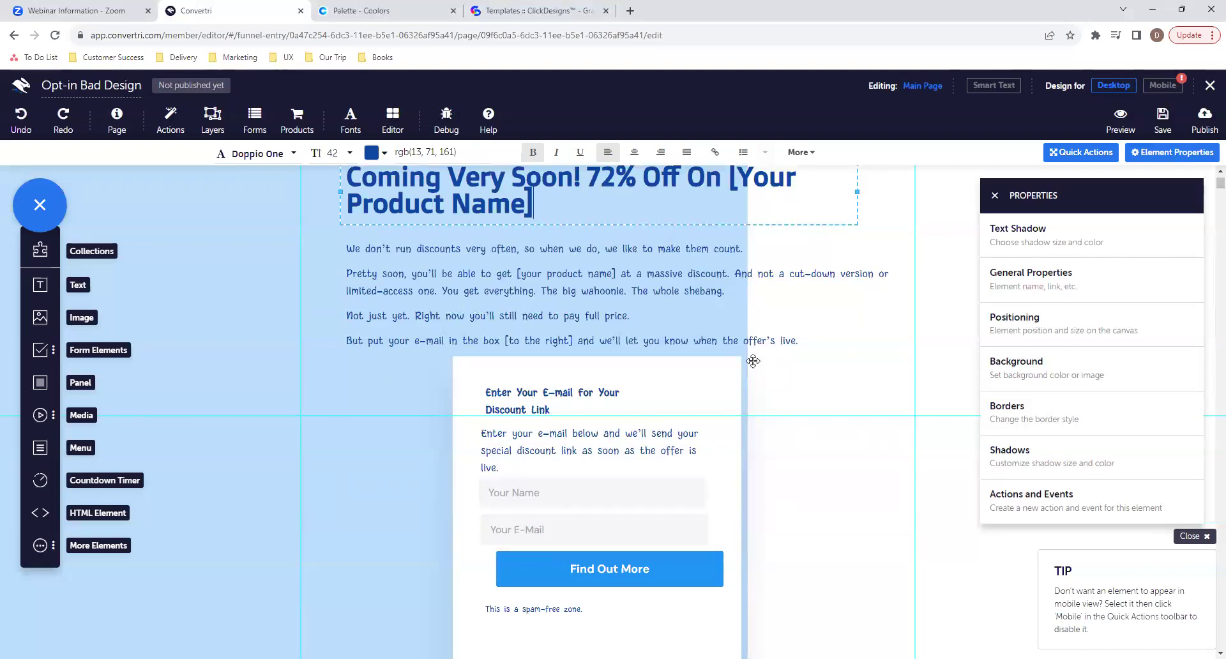
pyautogui.moveTo(801, 342); pyautogui.dragTo(330, 243)
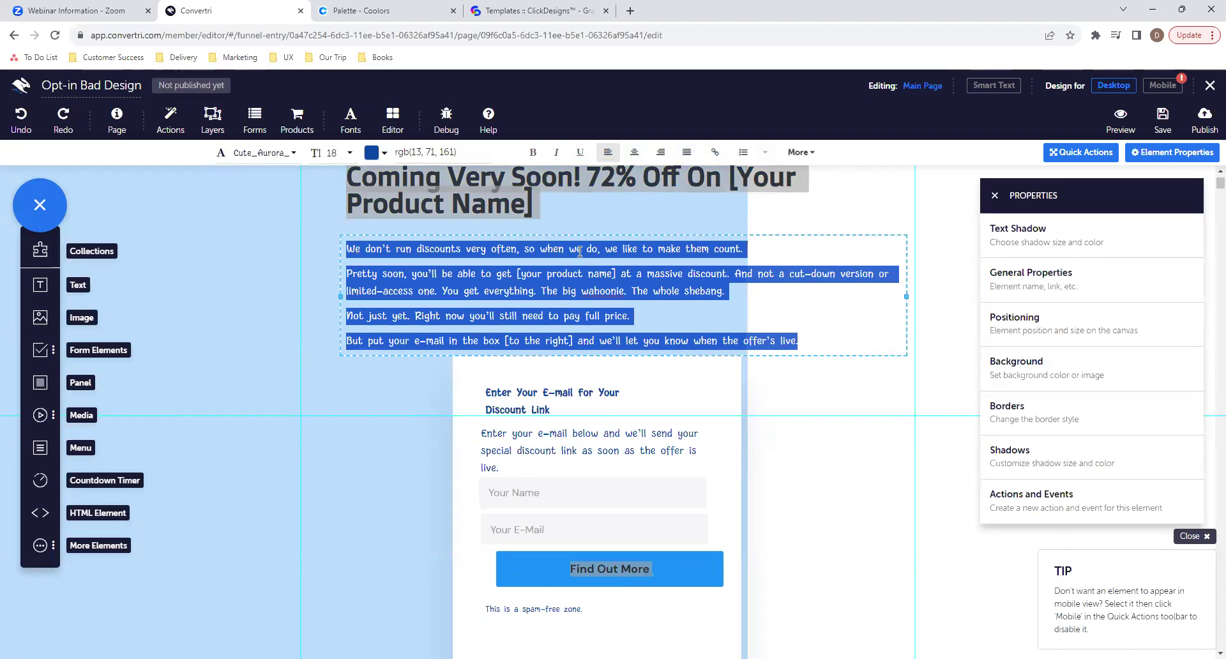
pyautogui.click(587, 231)
pyautogui.scroll(4, 587, 230)
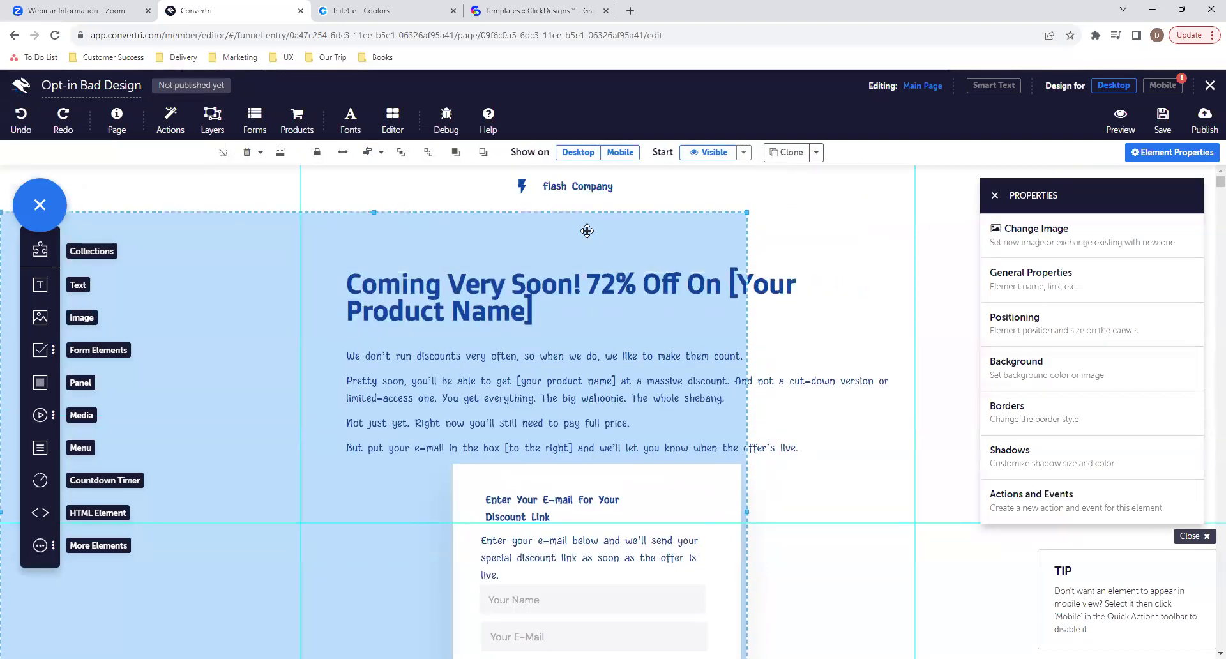
pyautogui.click(553, 301)
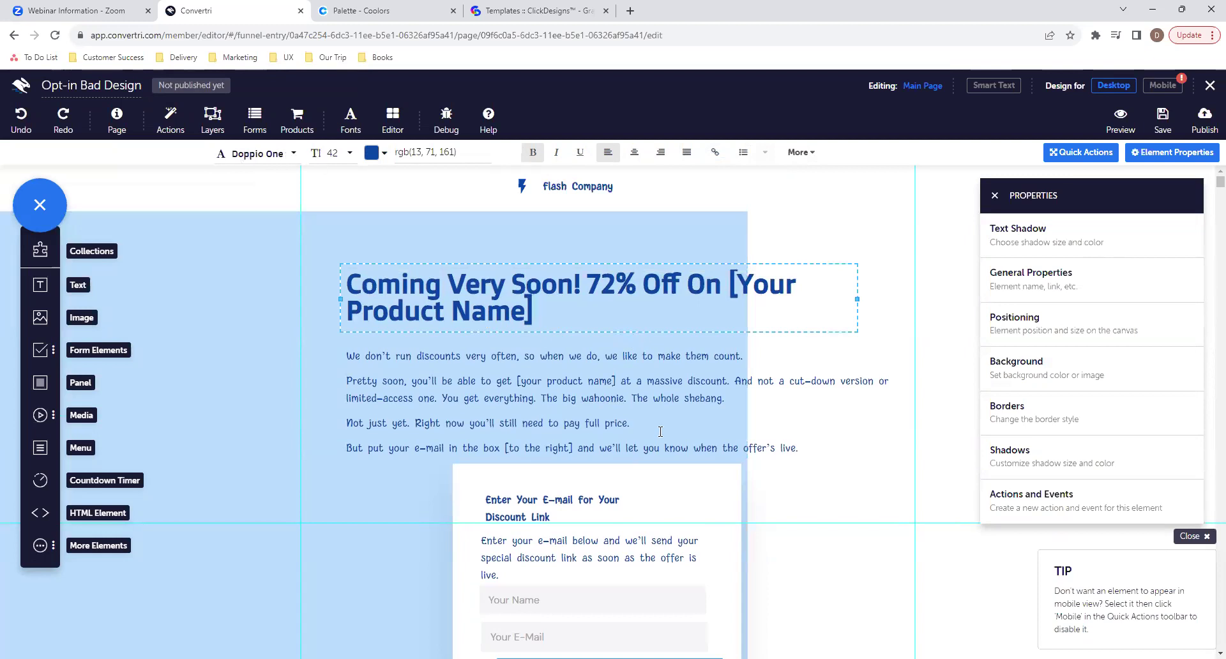
pyautogui.scroll(-3, 661, 431)
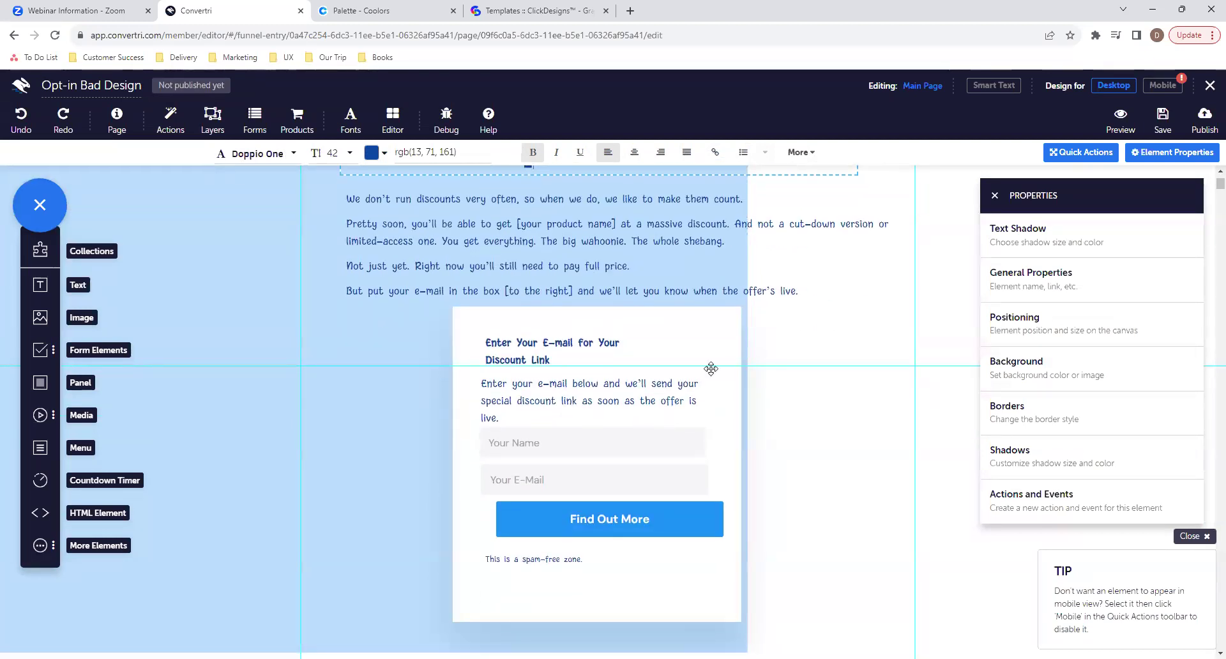
pyautogui.scroll(3, 710, 369)
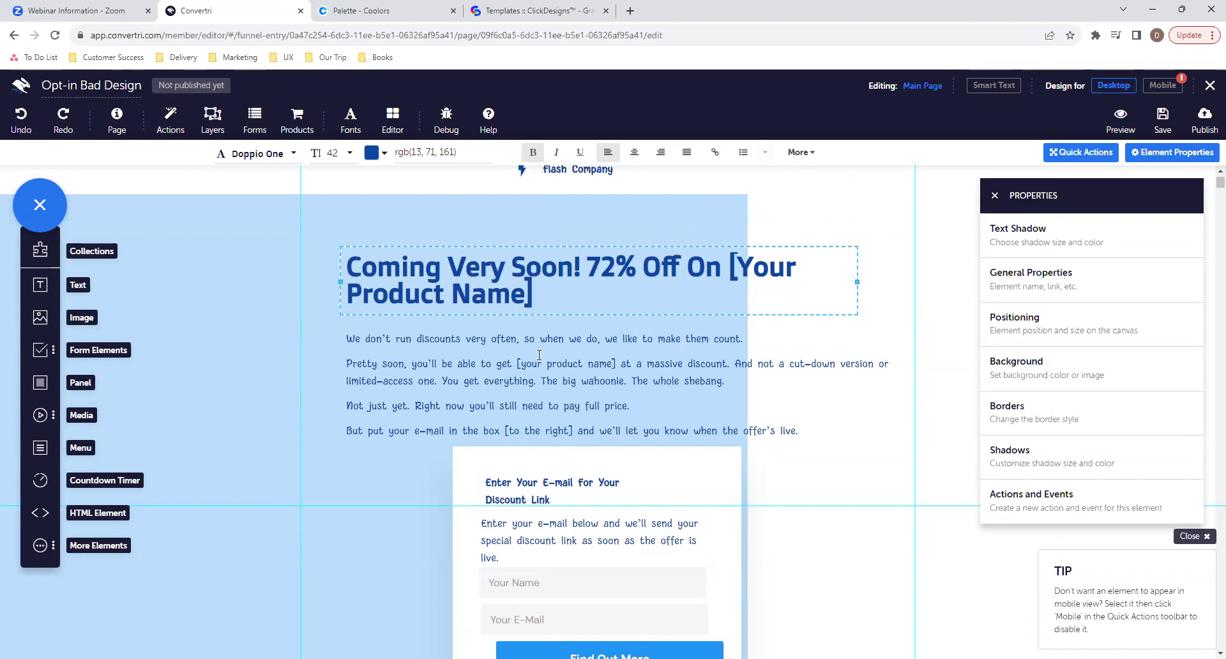
pyautogui.scroll(1, 664, 363)
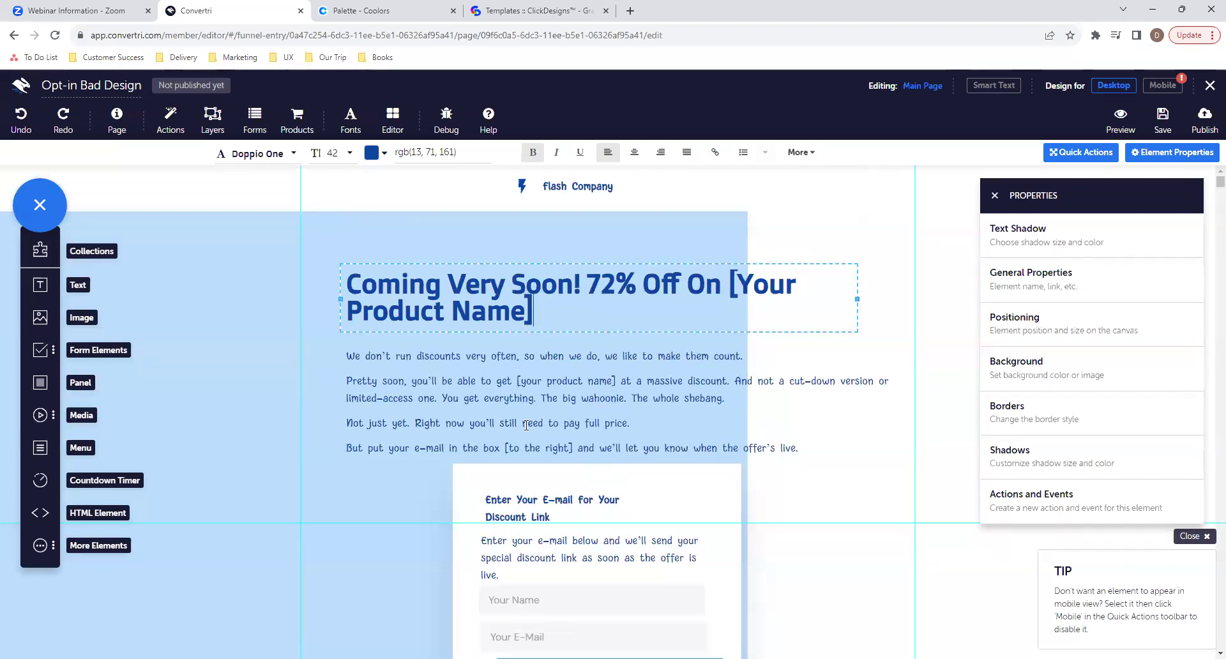
pyautogui.click(565, 318)
pyautogui.hotkey('ctrl', 'a')
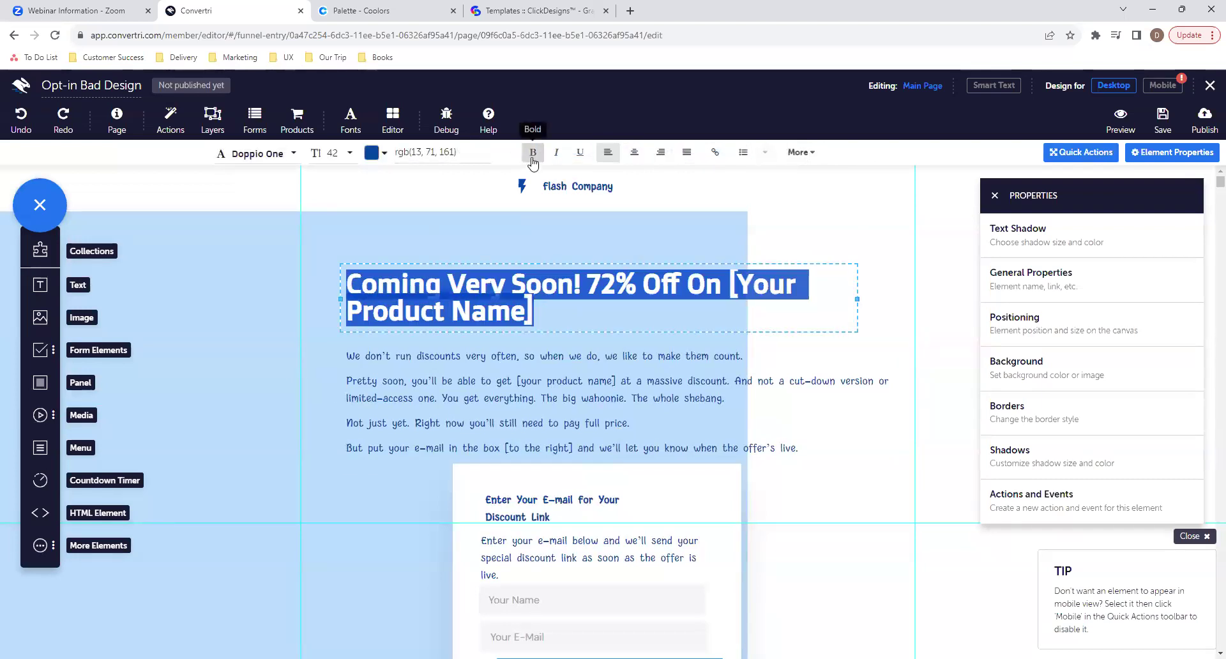
pyautogui.click(648, 397)
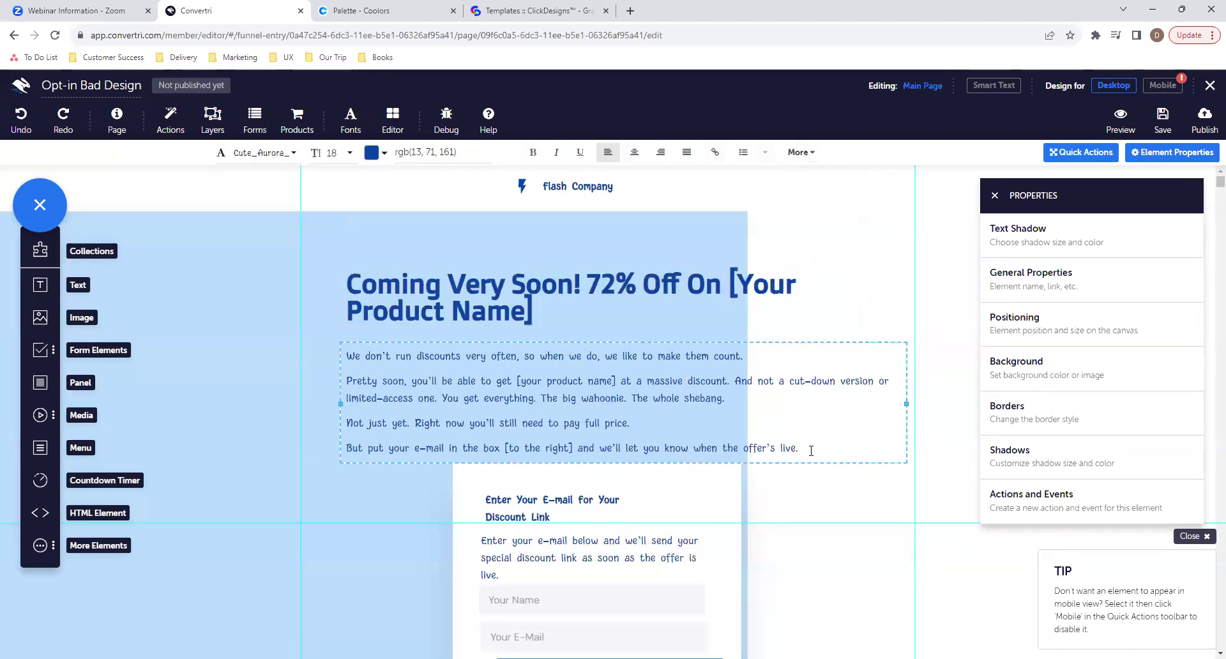
pyautogui.click(552, 310)
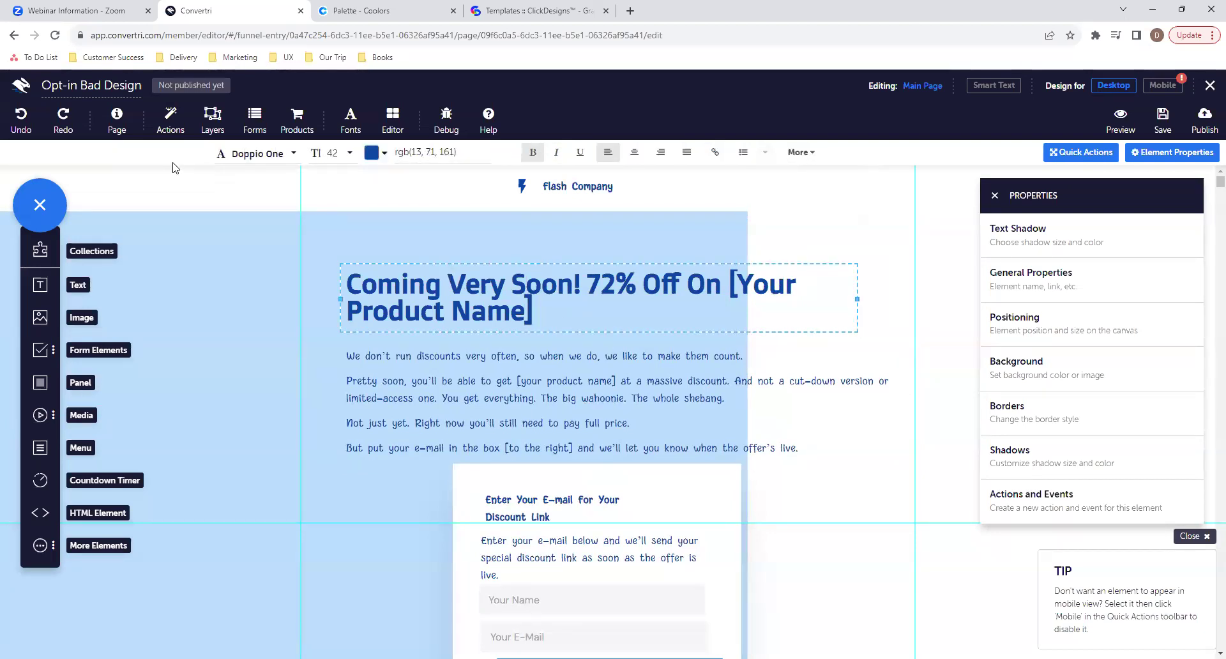
# Set the page's default paragraph text color to the dark blue rgb(13, 71, 161).
pyautogui.click(118, 121)
pyautogui.click(441, 217)
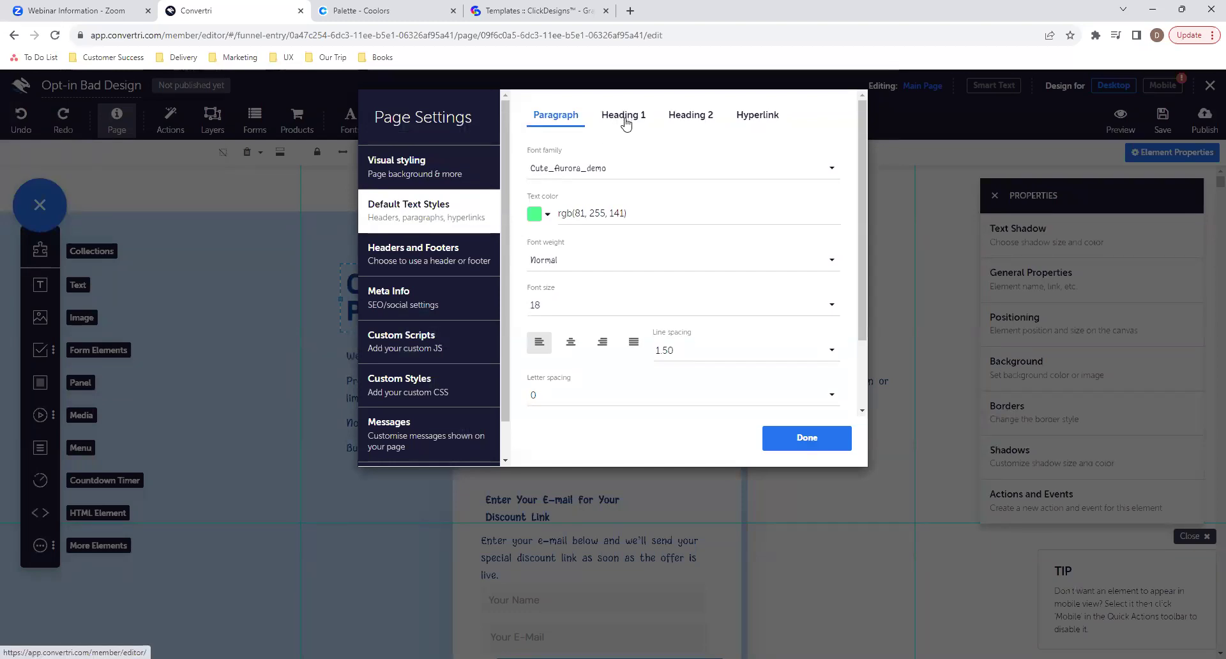
pyautogui.click(535, 214)
pyautogui.click(1193, 400)
pyautogui.click(1193, 399)
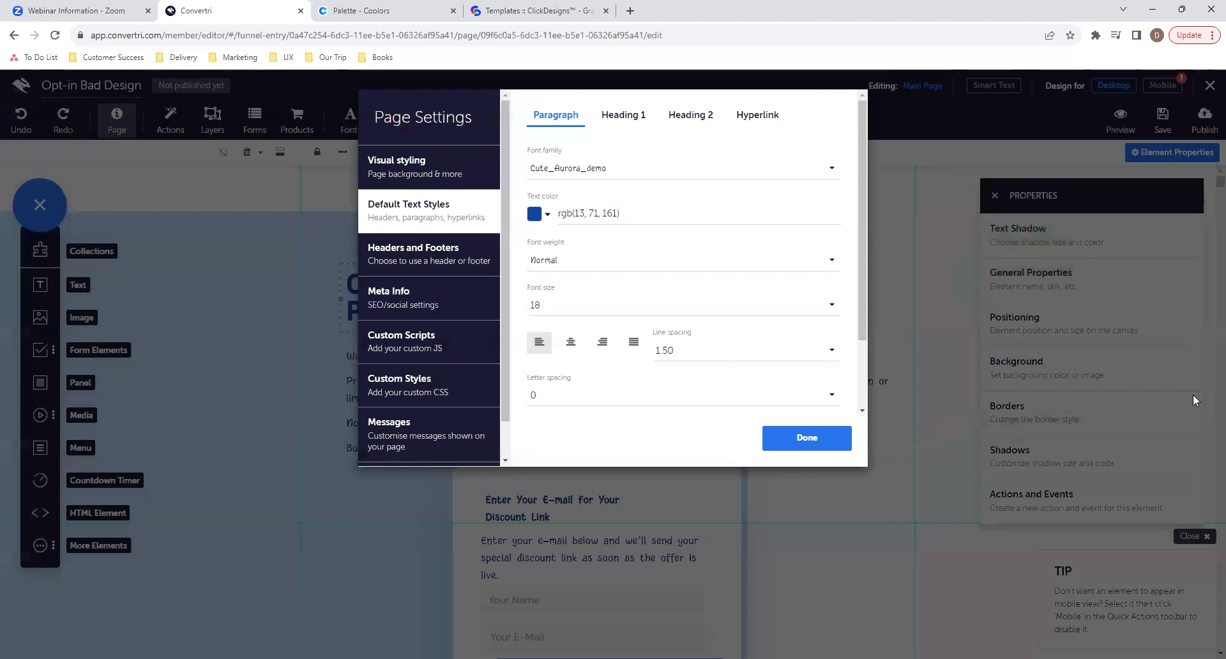
pyautogui.click(823, 438)
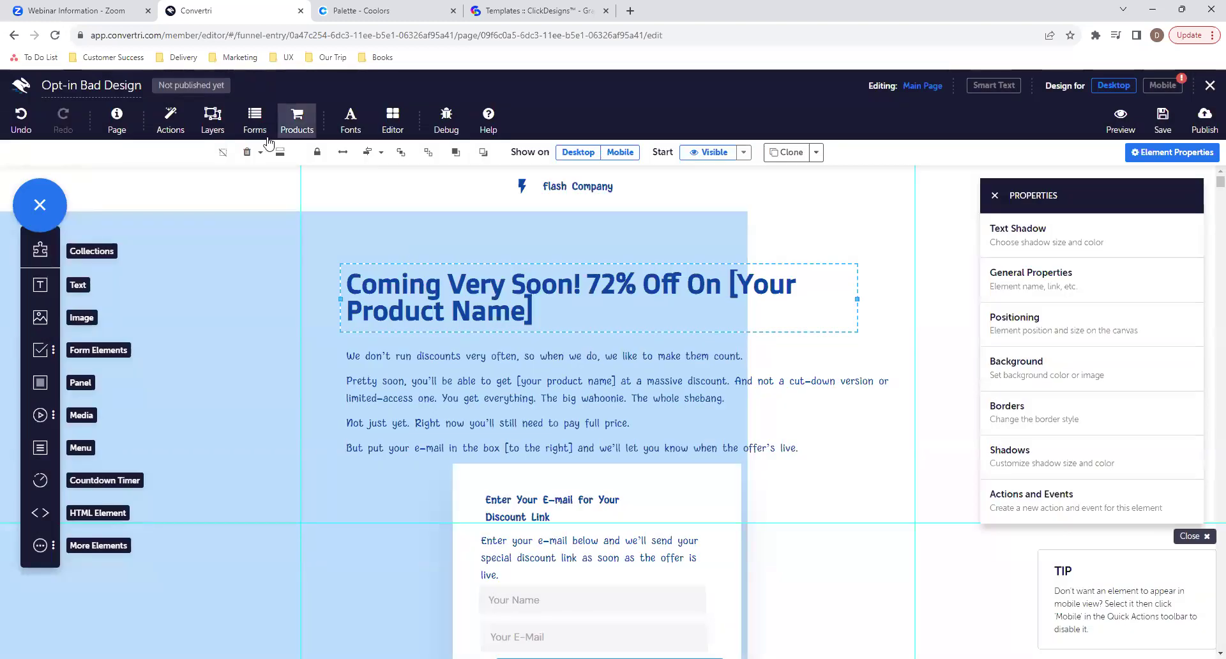
# Set the default Heading 1 font family to DM Sans in the page's default text styles.
pyautogui.click(121, 124)
pyautogui.click(458, 209)
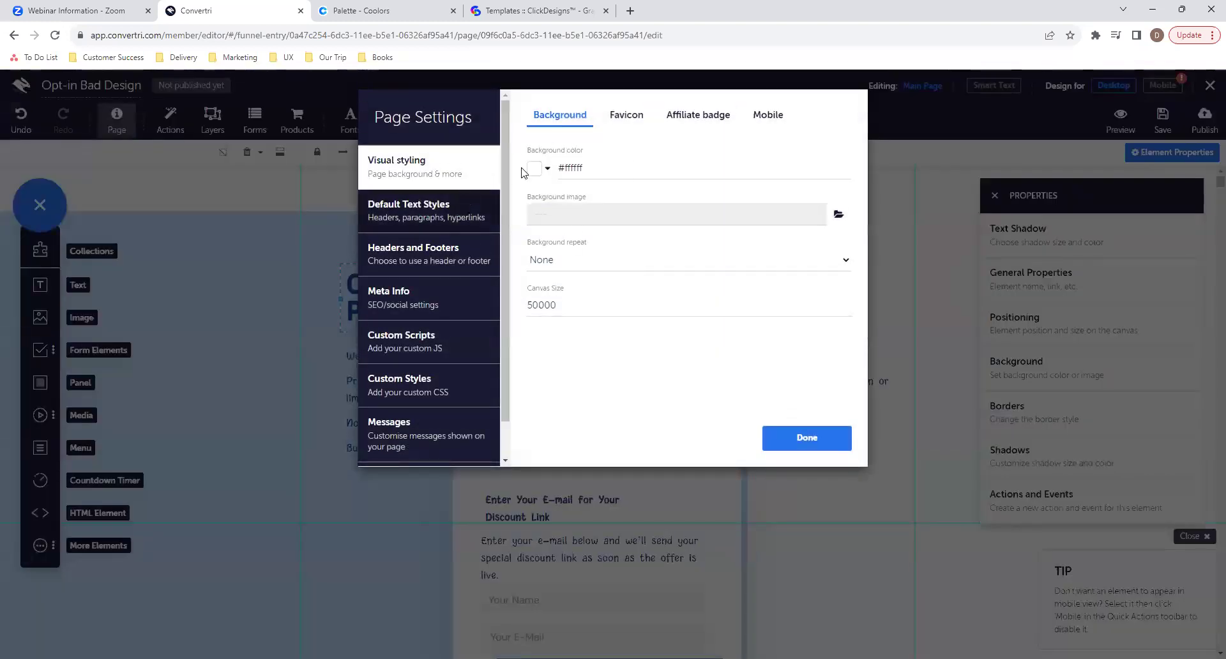
pyautogui.click(639, 121)
pyautogui.click(607, 172)
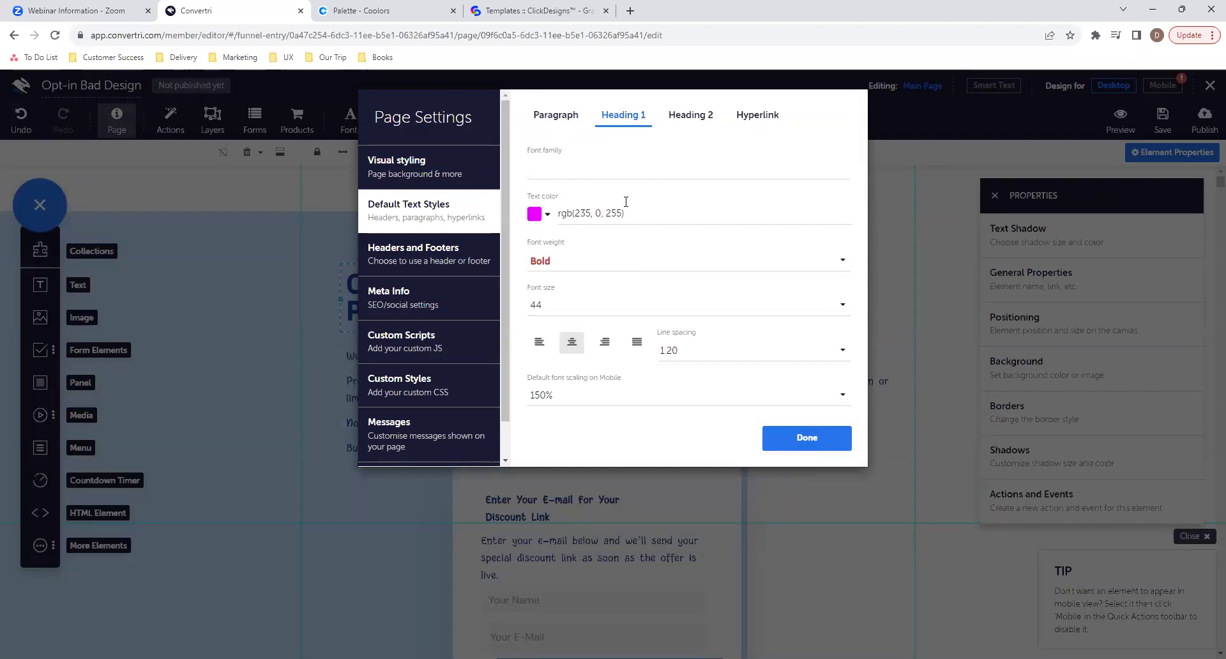
pyautogui.scroll(5, 650, 289)
pyautogui.scroll(-10, 650, 288)
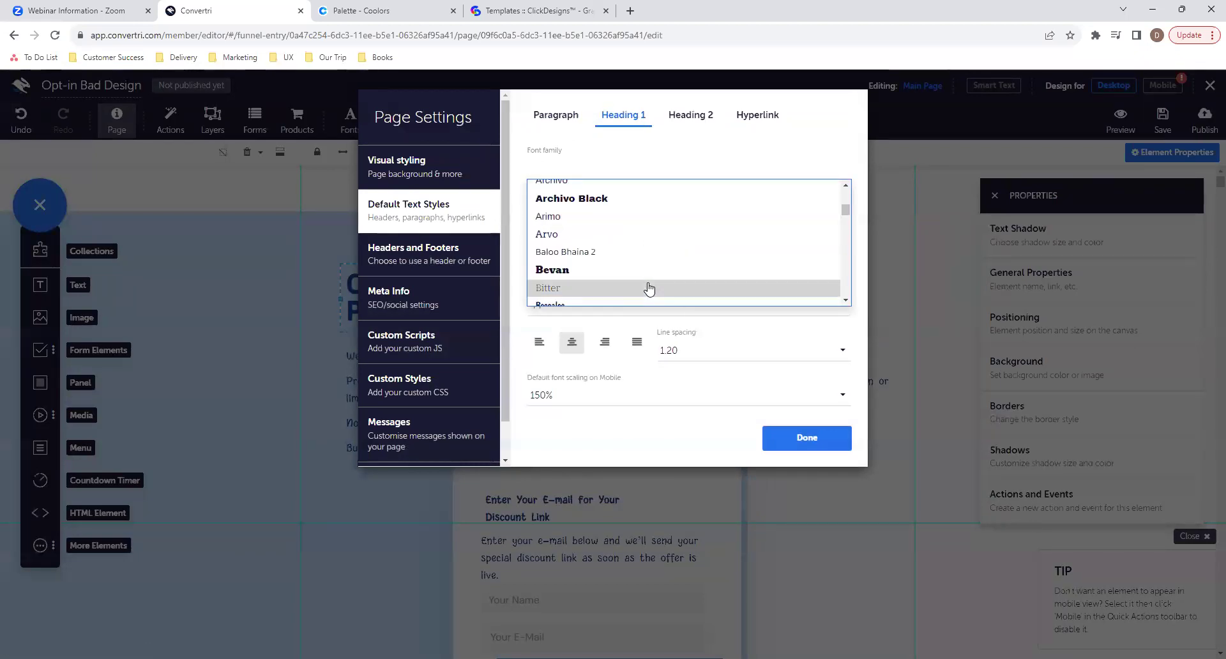
pyautogui.scroll(-4, 650, 289)
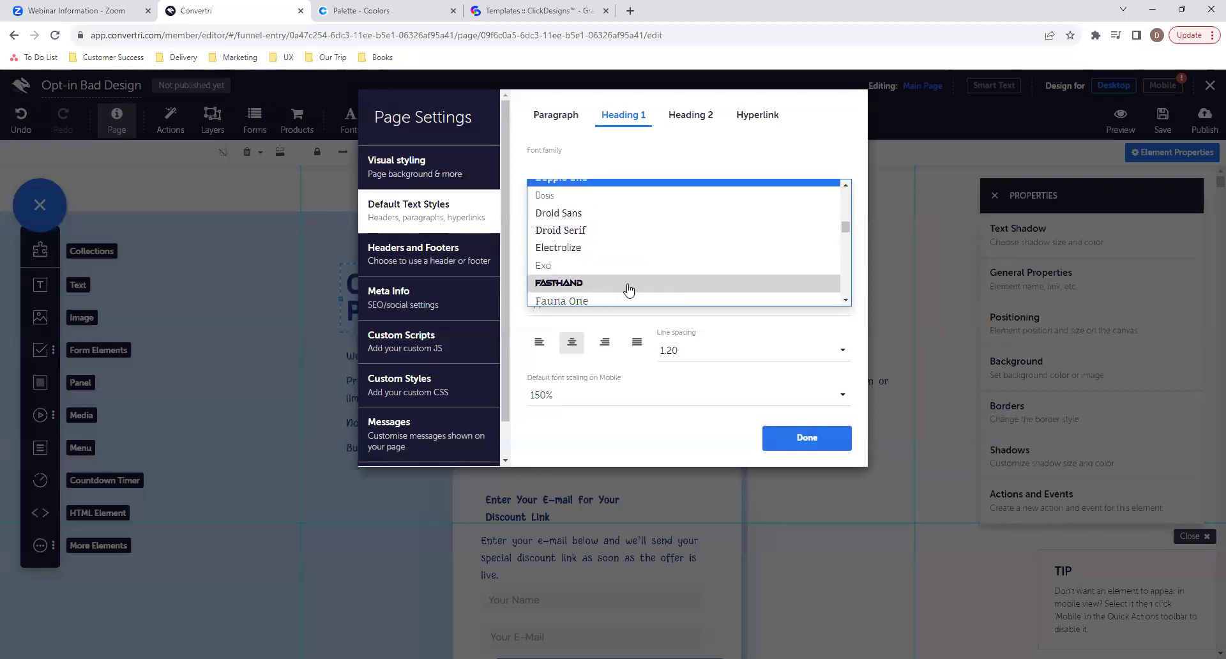
pyautogui.scroll(-2, 626, 287)
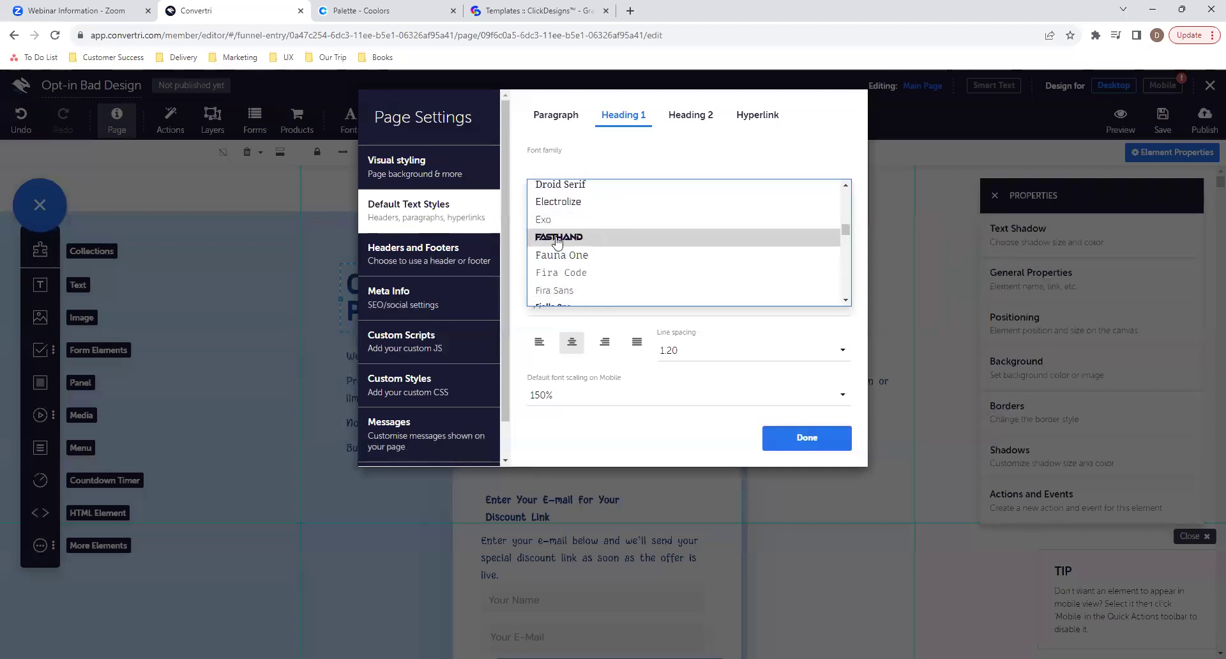
pyautogui.scroll(4, 622, 242)
pyautogui.scroll(2, 626, 243)
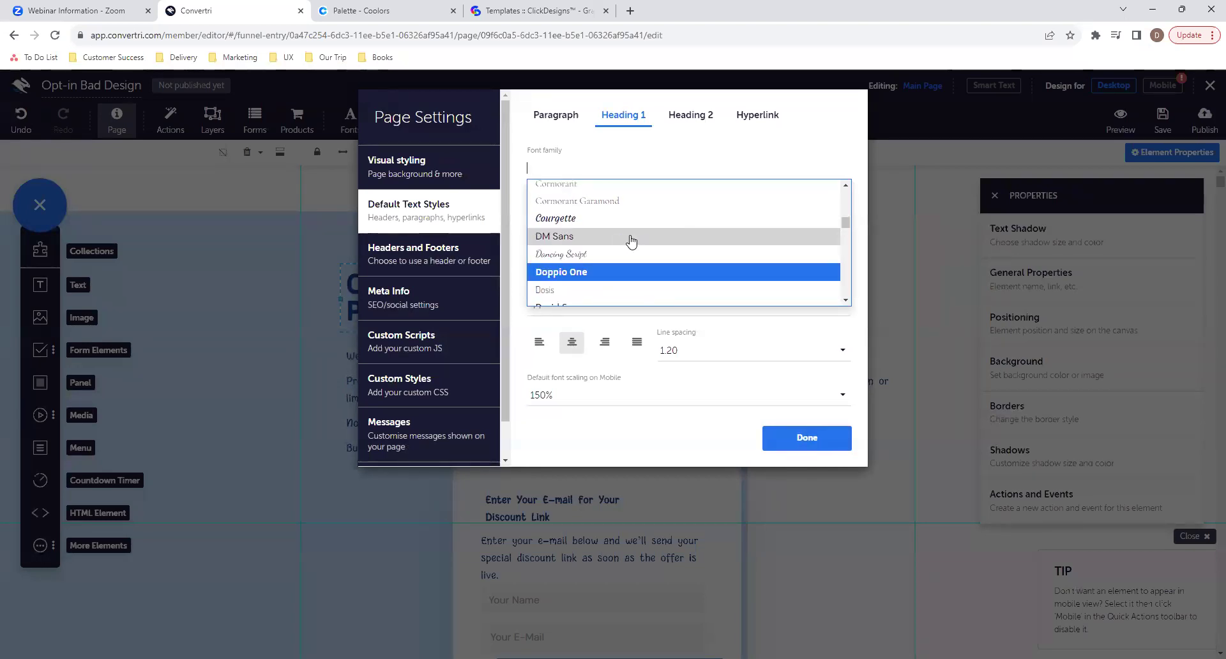
pyautogui.click(621, 236)
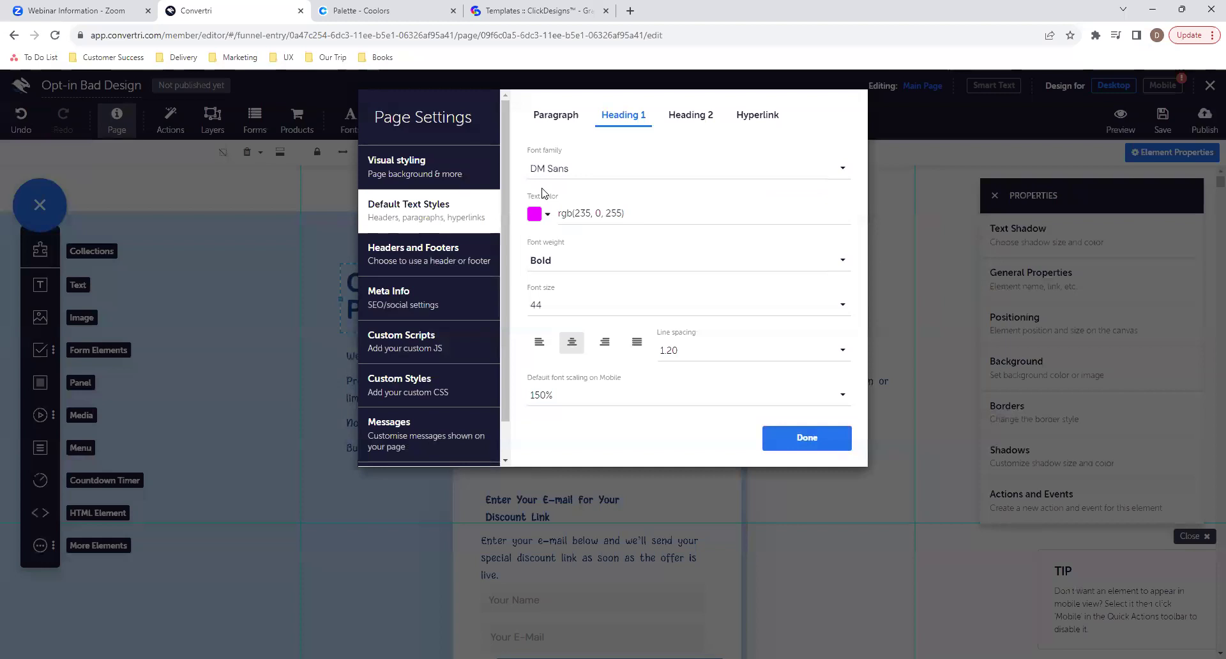
# Set the default Heading 1 text color to rgb(13, 71, 161), choose its default font size, and apply the settings.
pyautogui.click(530, 217)
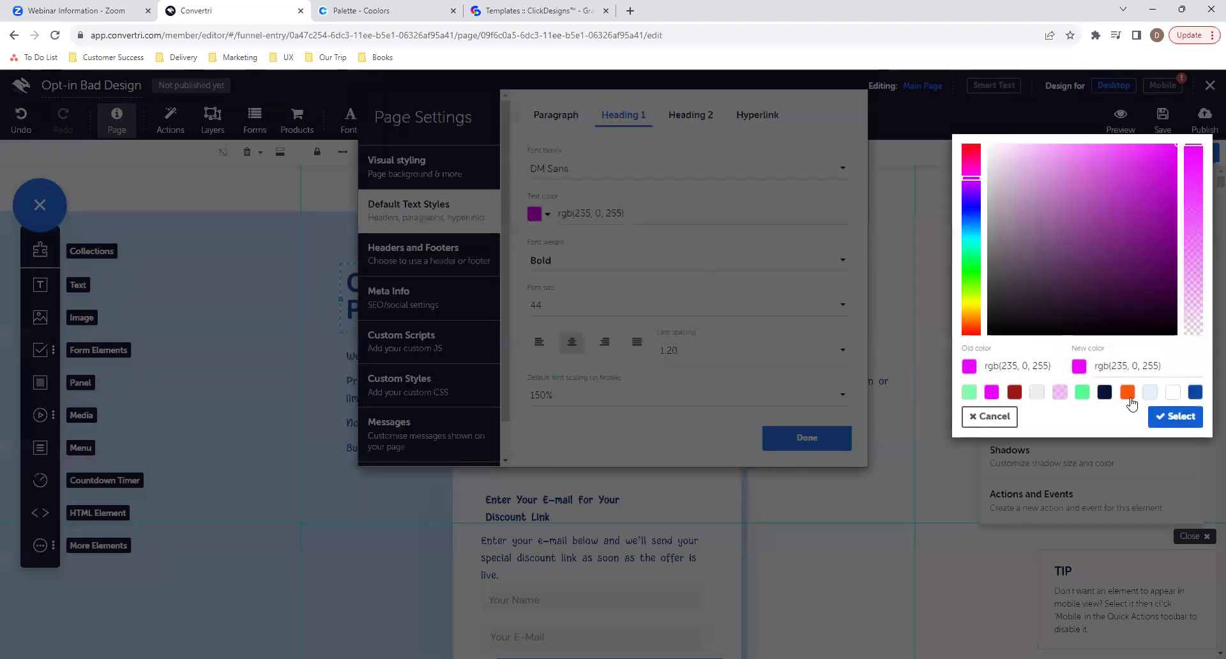
pyautogui.click(1195, 392)
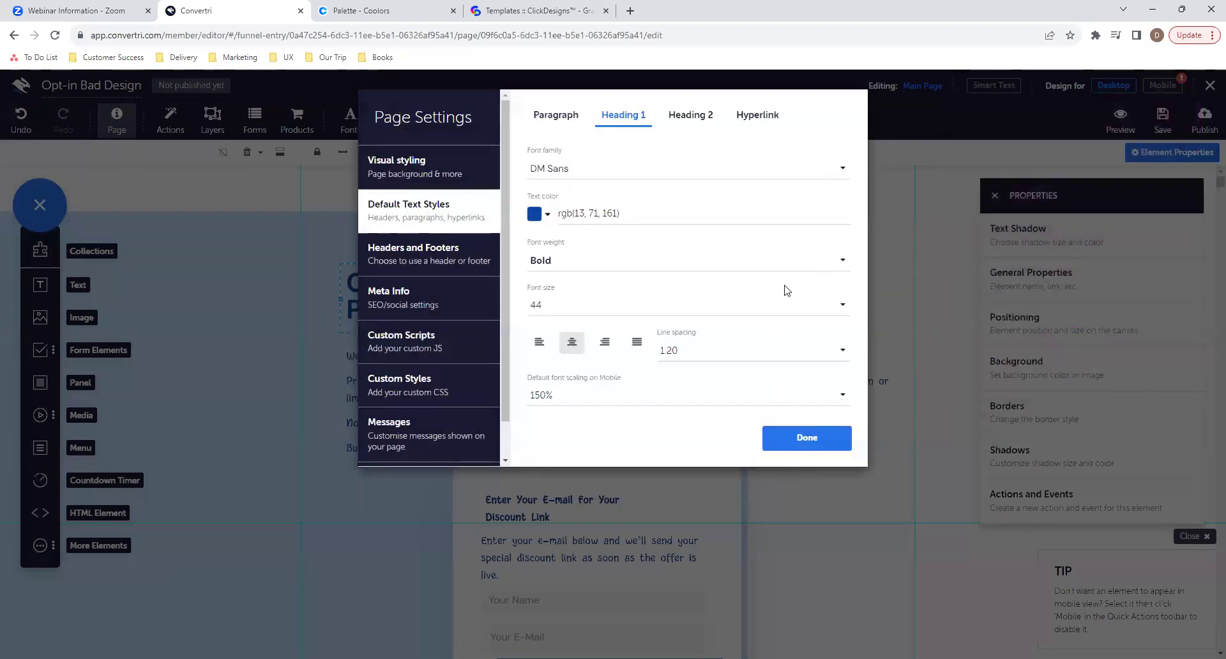
pyautogui.click(563, 308)
pyautogui.scroll(-5, 577, 274)
pyautogui.scroll(-2, 576, 274)
pyautogui.click(566, 241)
pyautogui.click(808, 440)
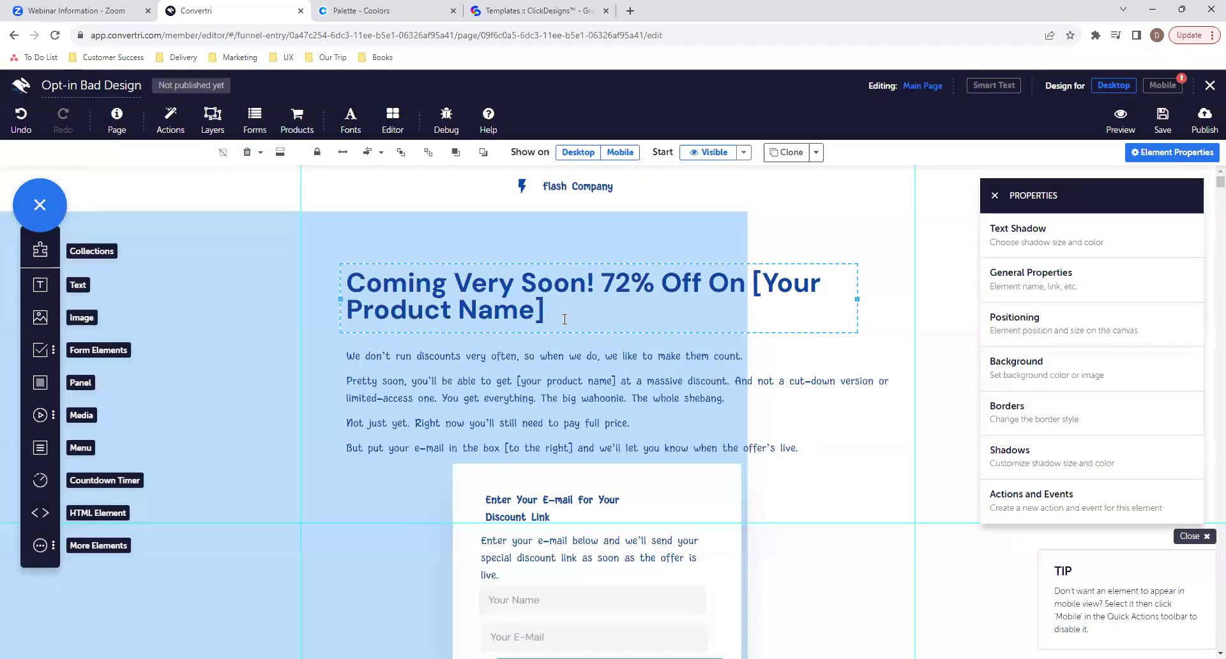
# Set the page's default paragraph font family to DM Sans and apply the settings.
pyautogui.click(553, 385)
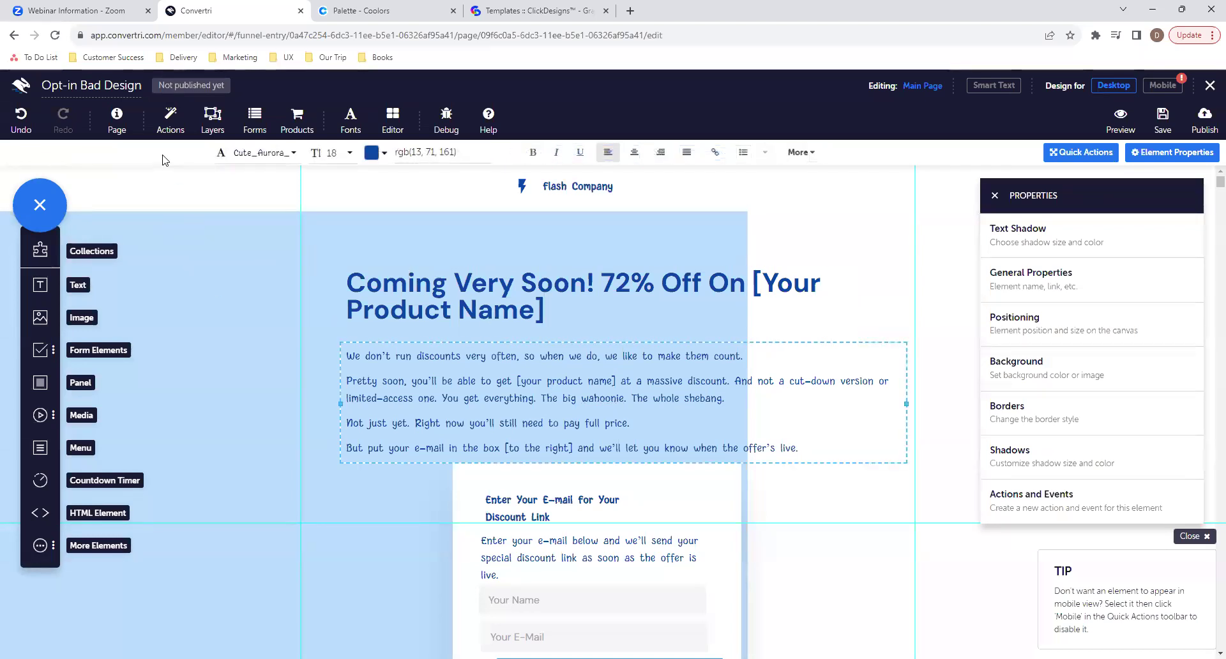
pyautogui.click(117, 120)
pyautogui.click(453, 225)
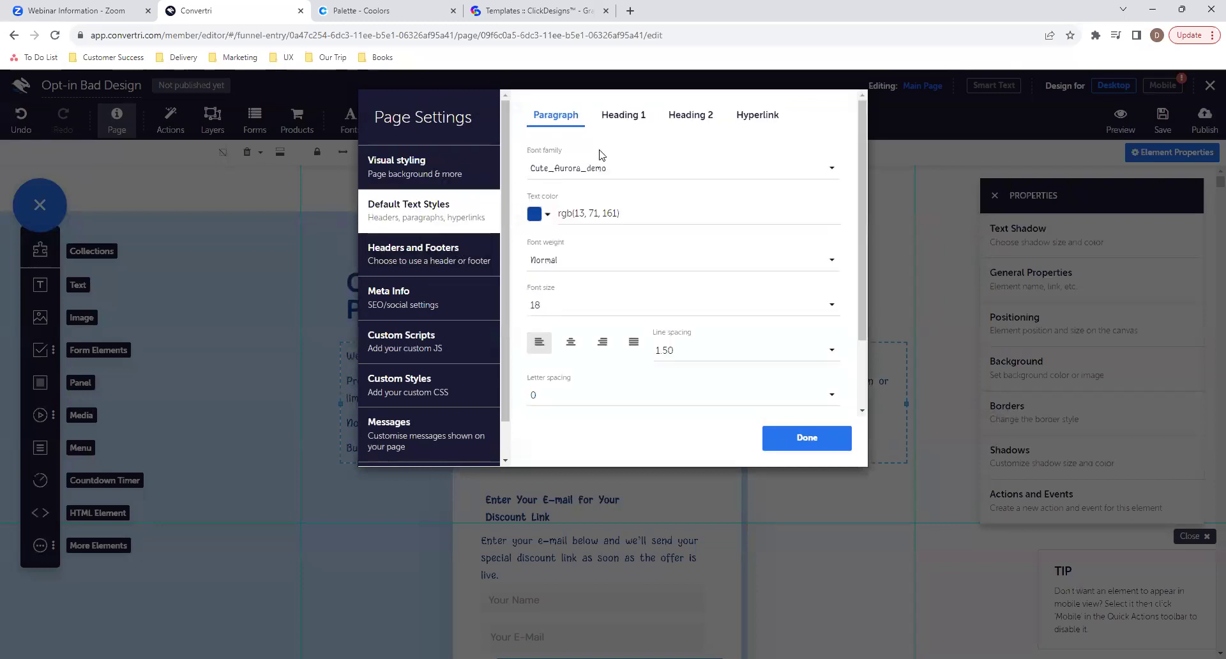
pyautogui.click(591, 167)
pyautogui.scroll(-2, 598, 261)
pyautogui.scroll(-10, 599, 260)
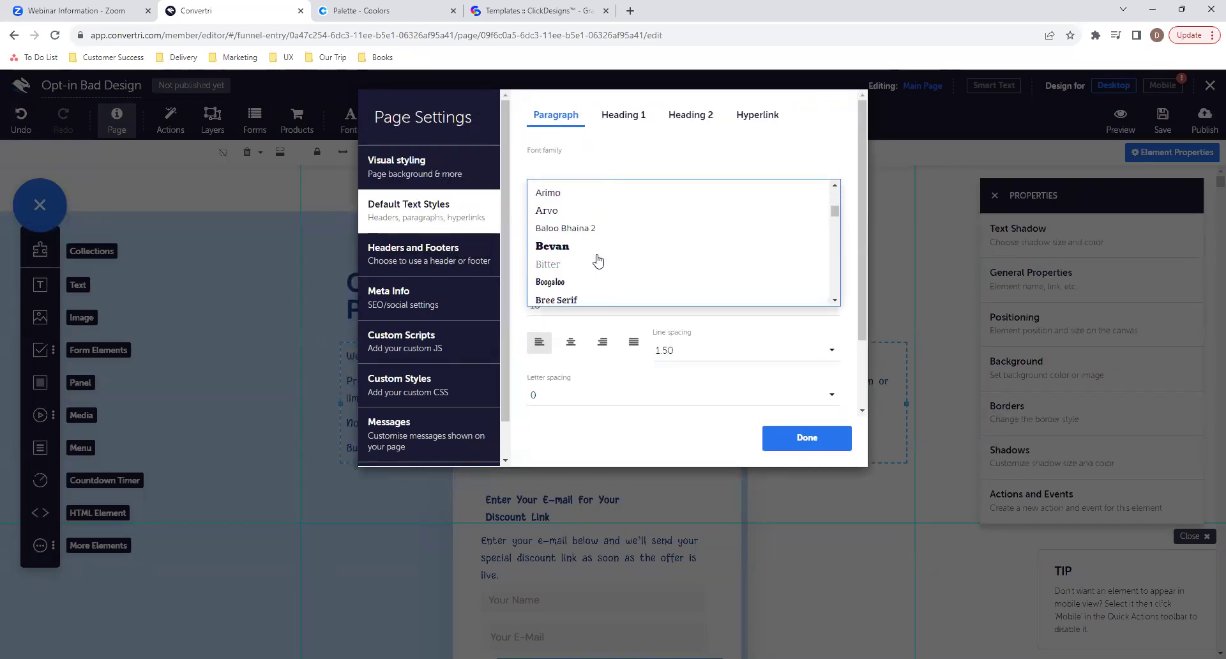
pyautogui.scroll(-2, 590, 257)
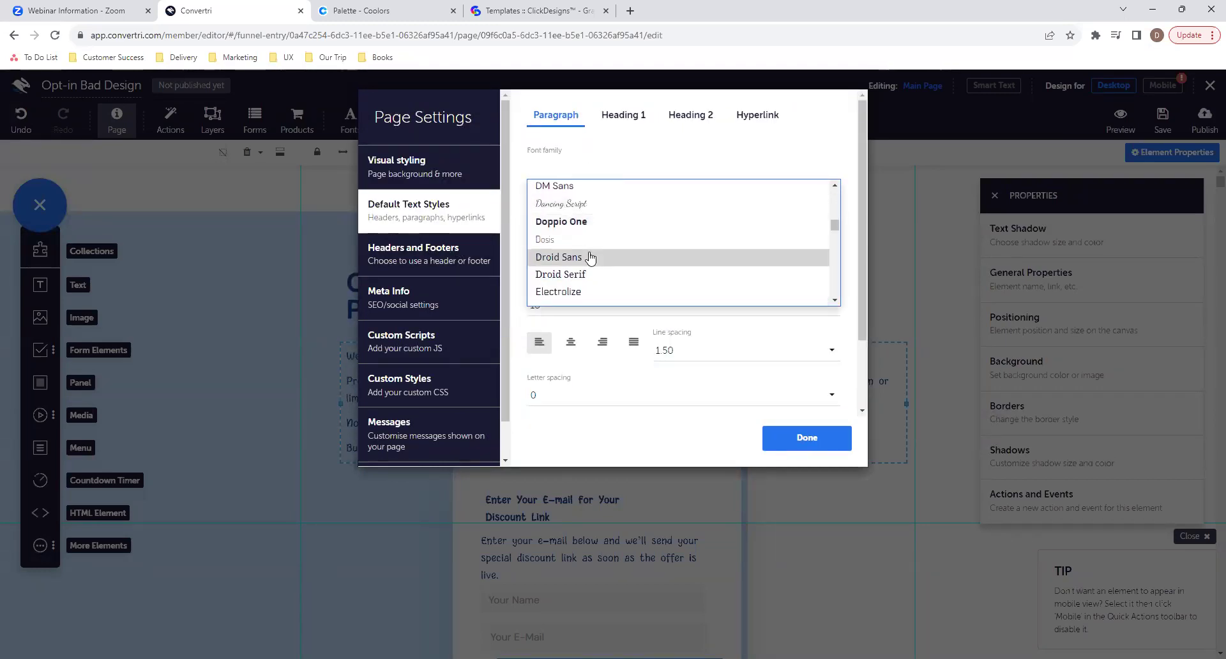
pyautogui.scroll(3, 586, 255)
pyautogui.click(583, 253)
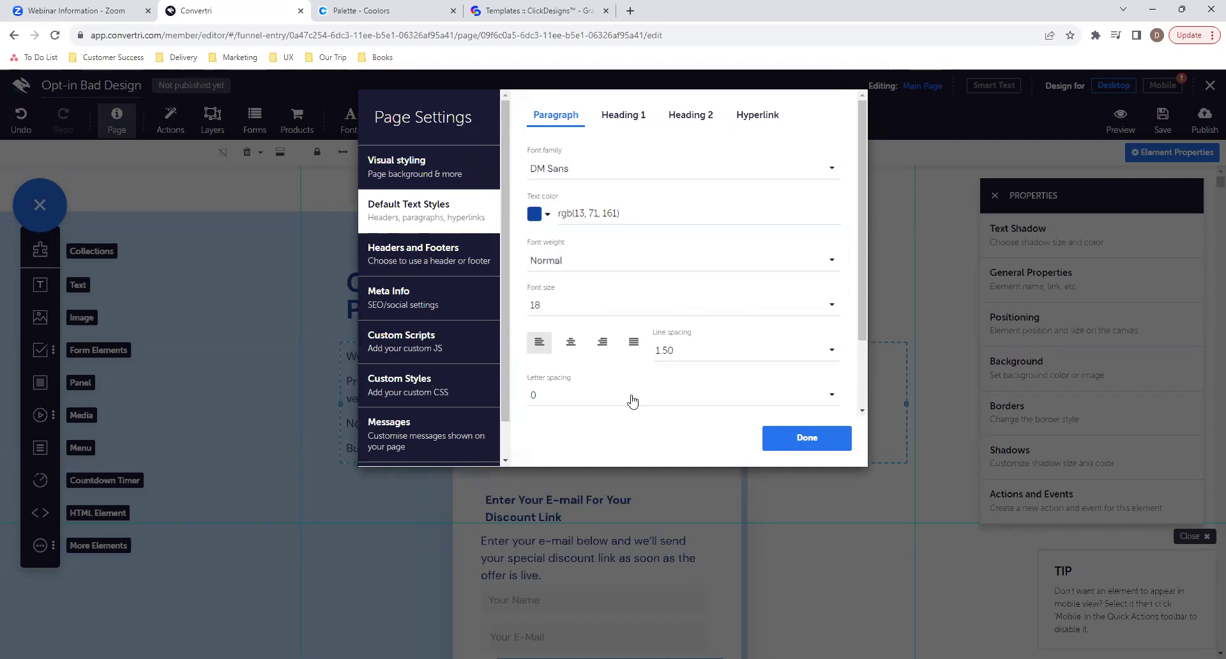
pyautogui.click(808, 438)
# Review how the headline, body text, opt-in form and footer links look in the DM Sans font.
pyautogui.scroll(-2, 707, 447)
pyautogui.scroll(-2, 707, 446)
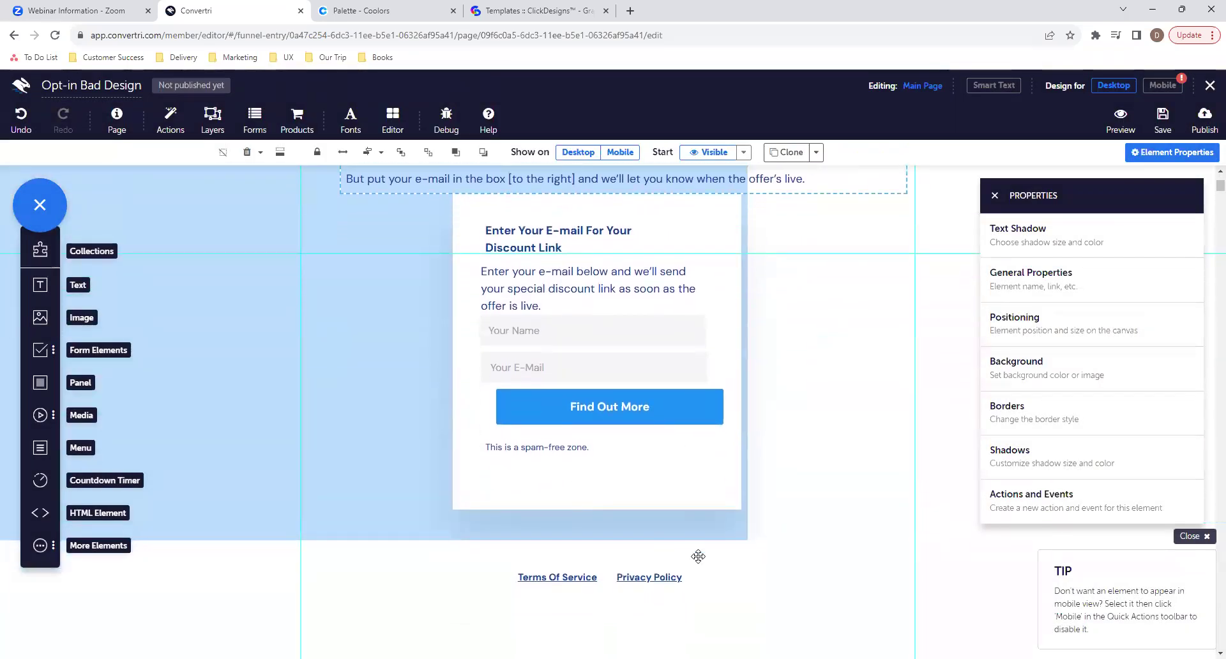
pyautogui.scroll(3, 758, 408)
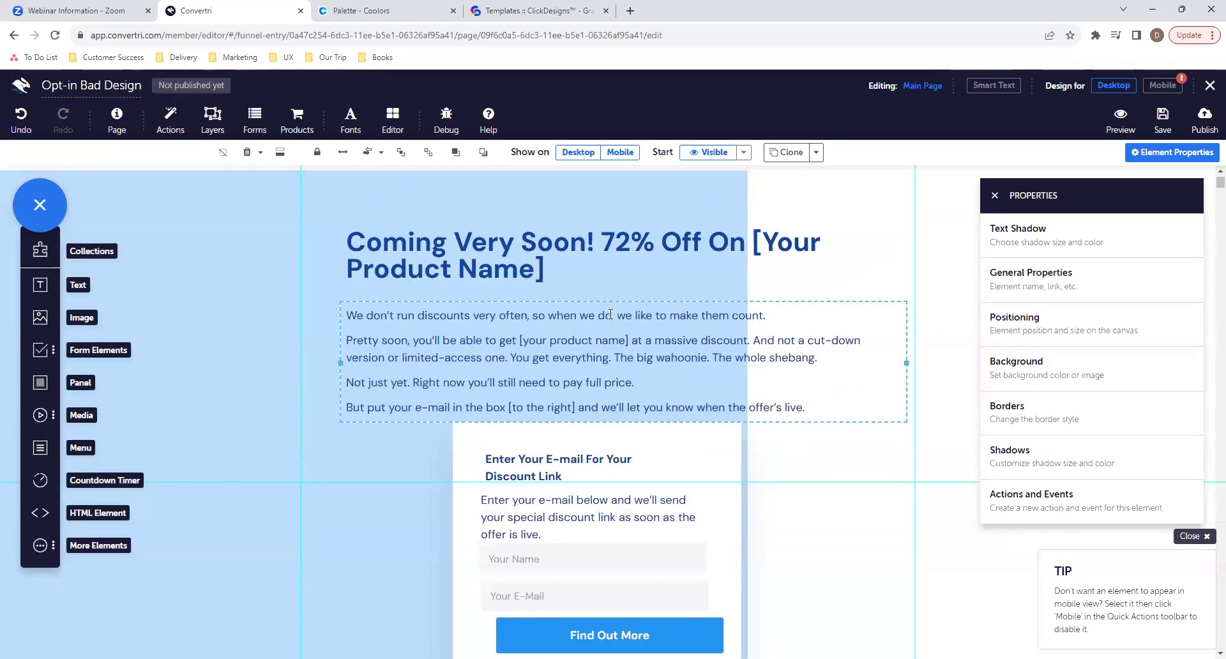
pyautogui.click(566, 275)
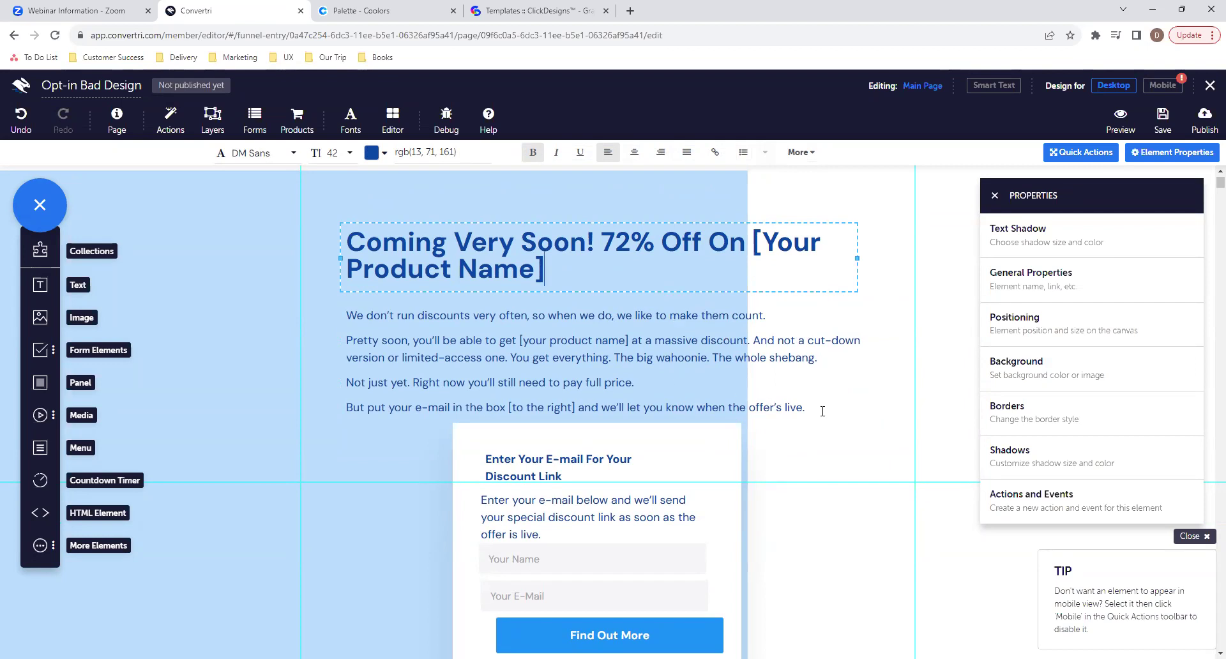
pyautogui.scroll(1, 709, 460)
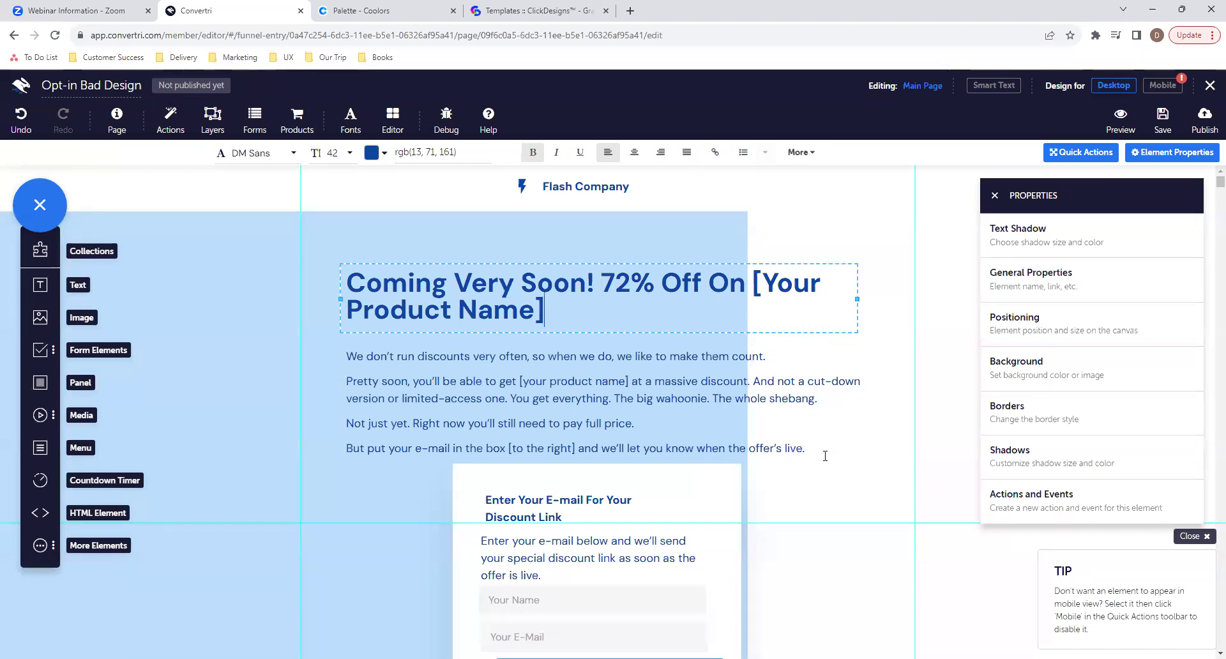
pyautogui.click(824, 519)
pyautogui.scroll(-2, 727, 504)
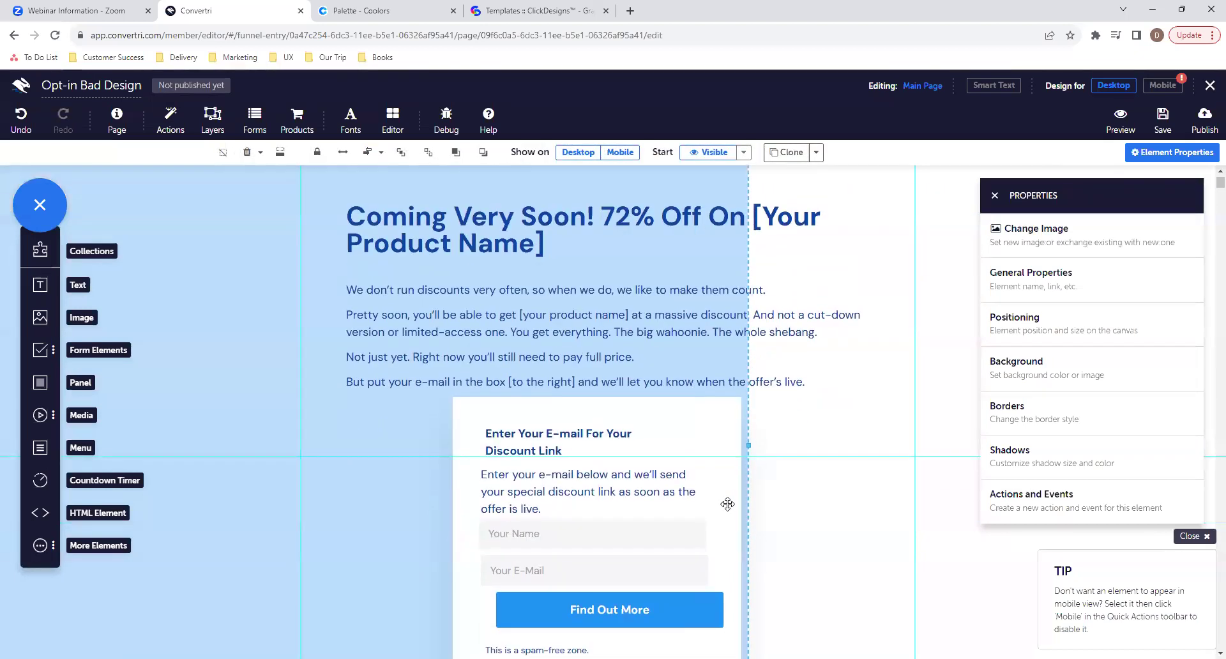
# Examine the layout of the opt-in page, including the header, the two background panels, the opt-in form and the footer section.
pyautogui.scroll(-2, 728, 504)
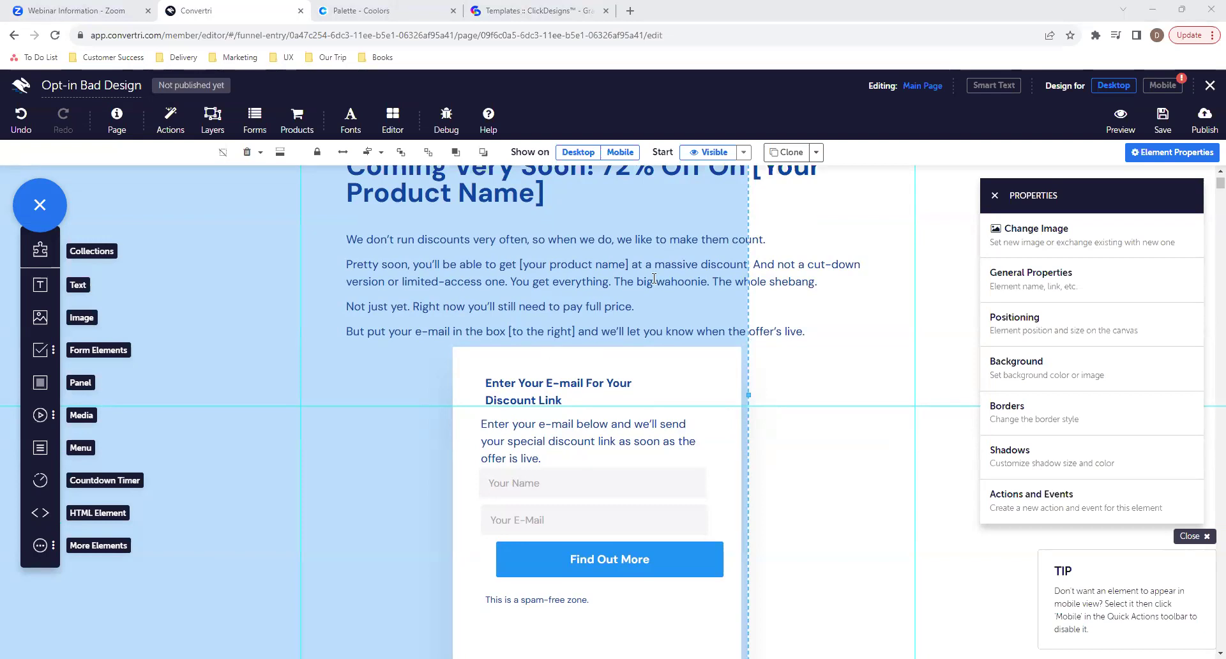
pyautogui.scroll(2, 654, 278)
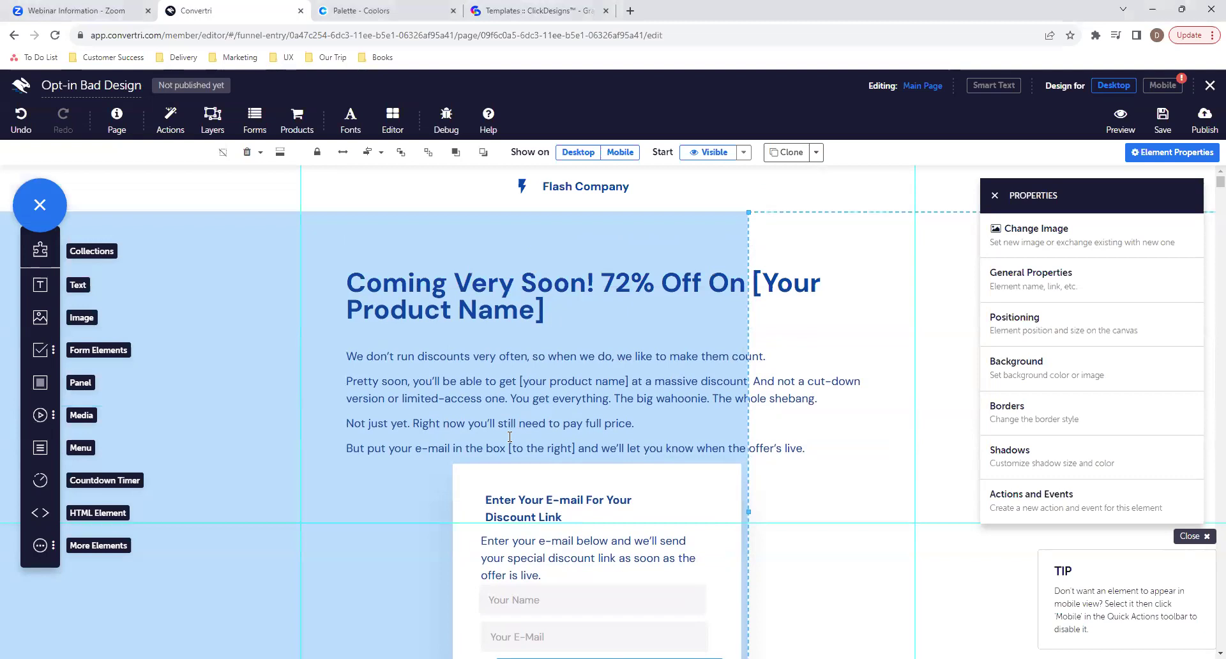
pyautogui.click(647, 247)
pyautogui.click(813, 238)
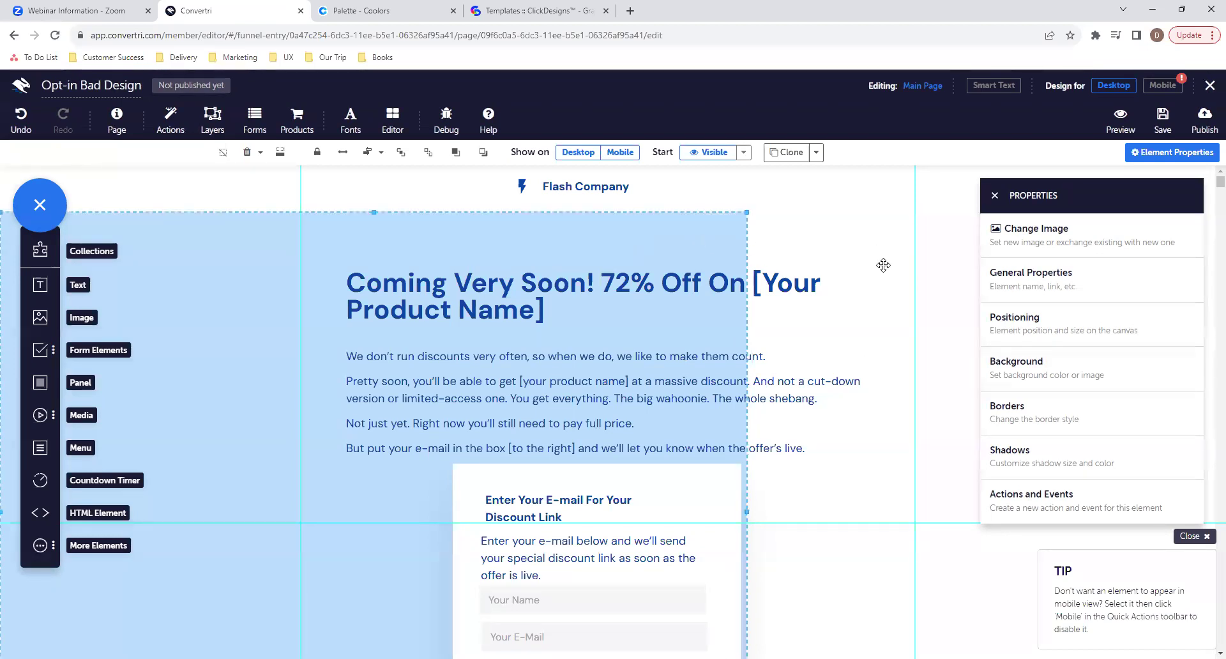
pyautogui.scroll(-5, 875, 451)
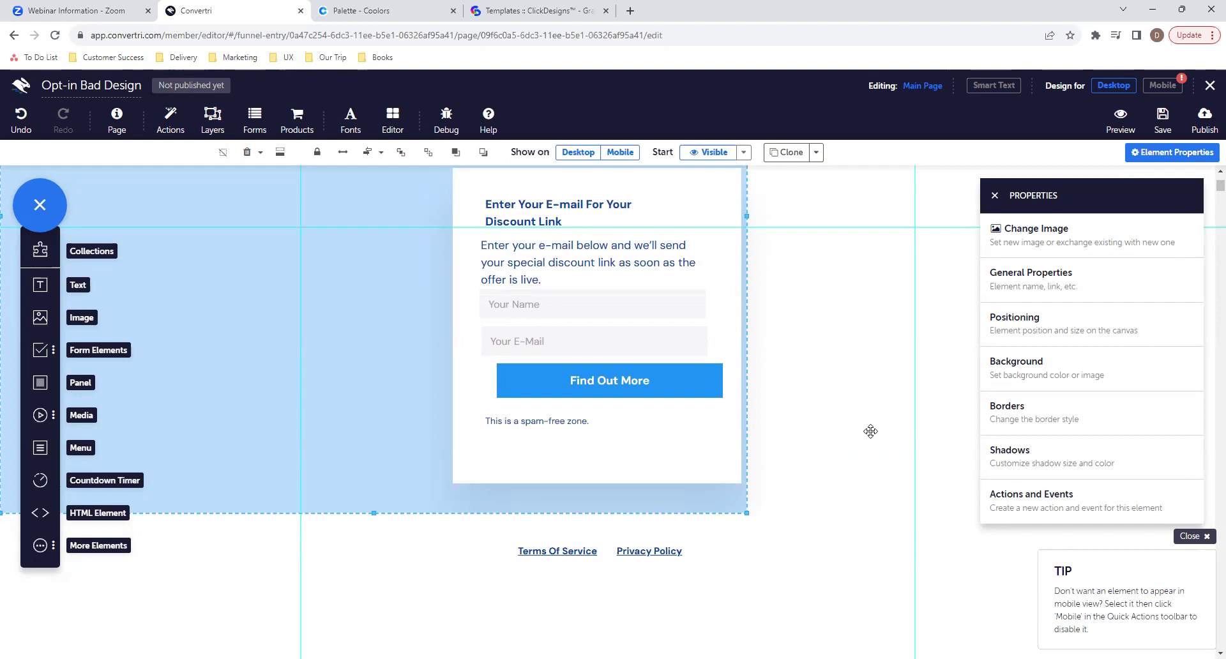
pyautogui.scroll(5, 870, 431)
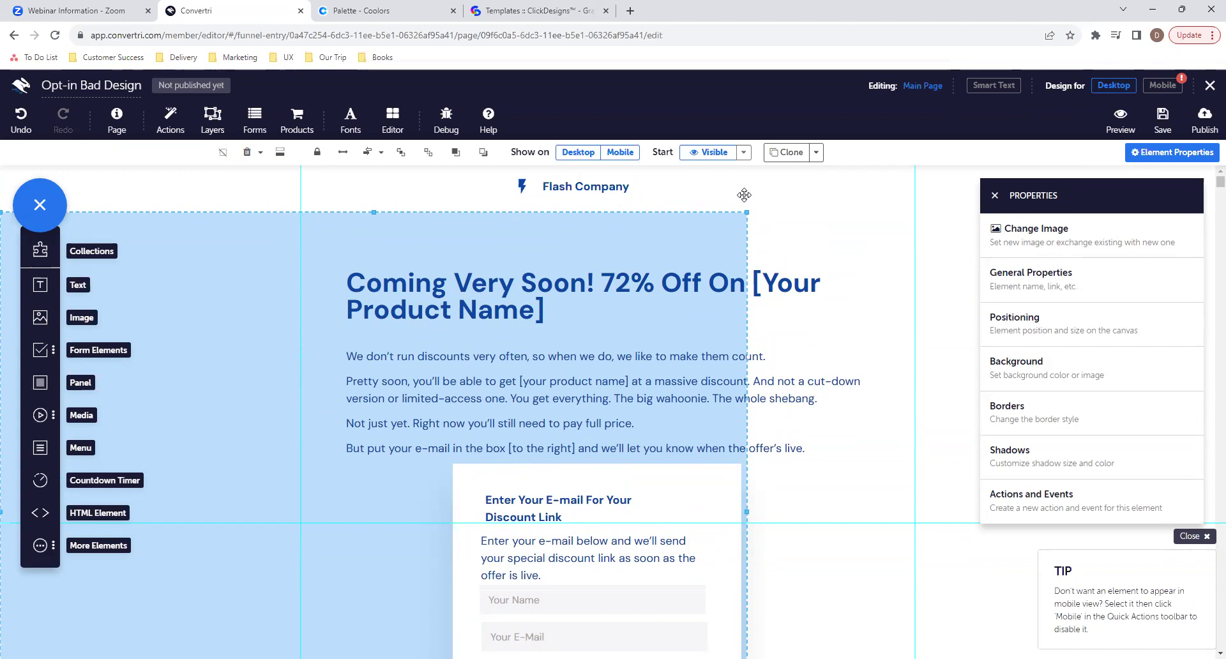
pyautogui.click(718, 197)
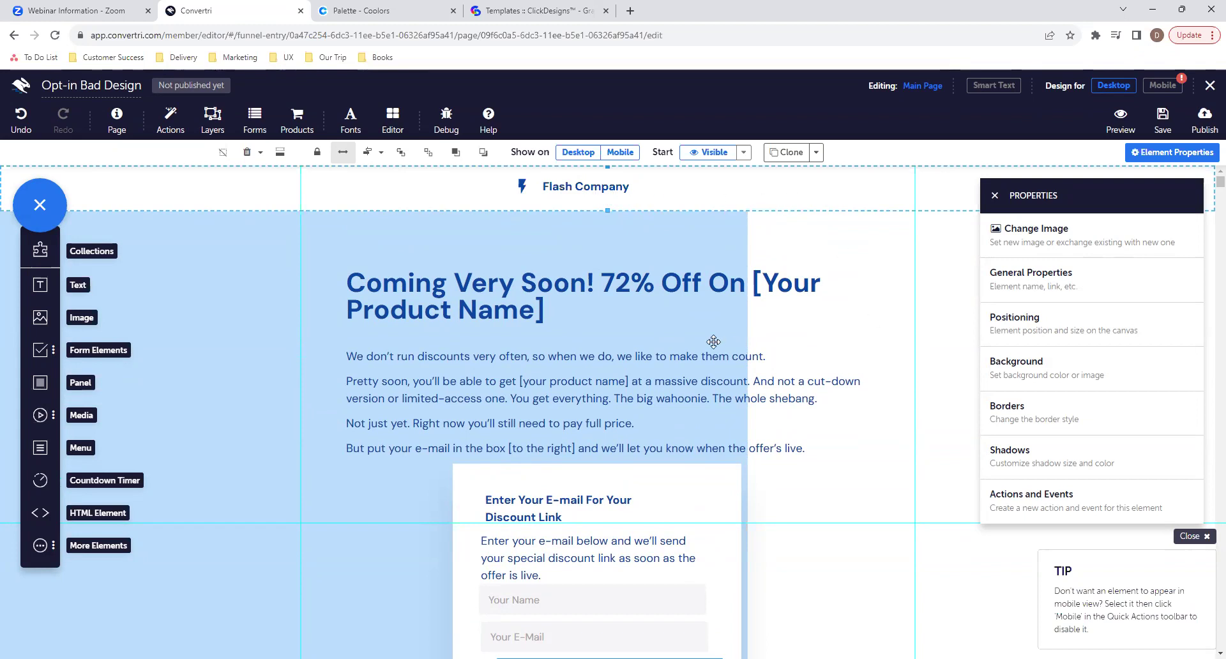
pyautogui.click(659, 251)
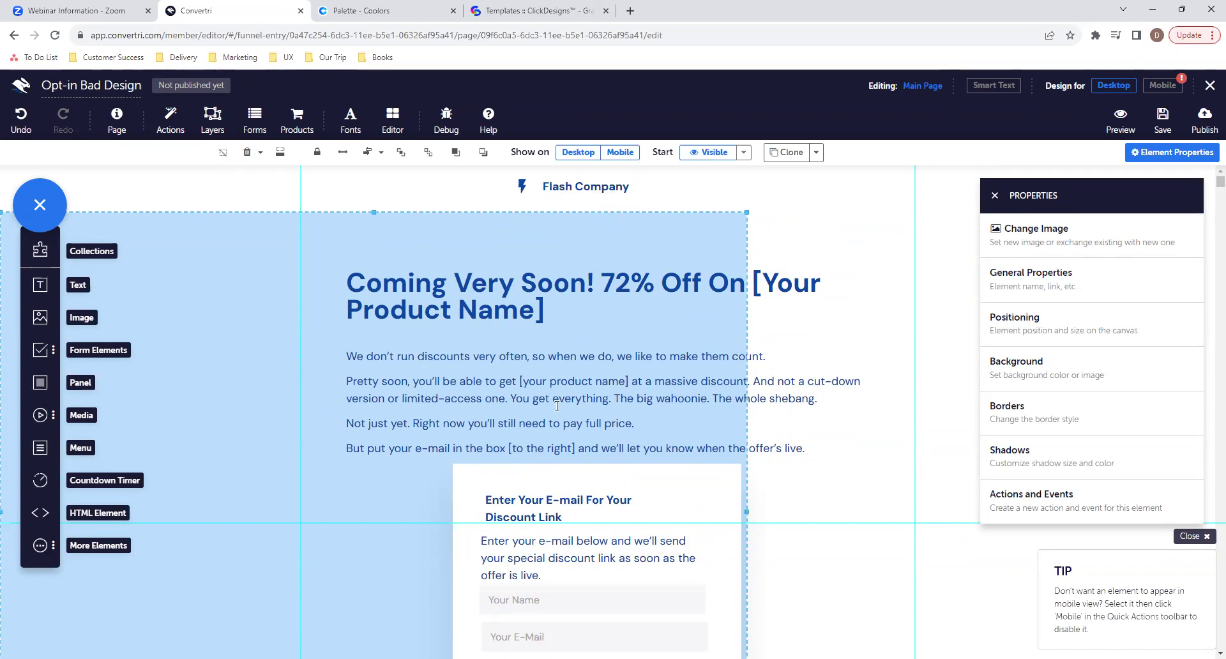
pyautogui.click(920, 339)
pyautogui.scroll(-5, 759, 507)
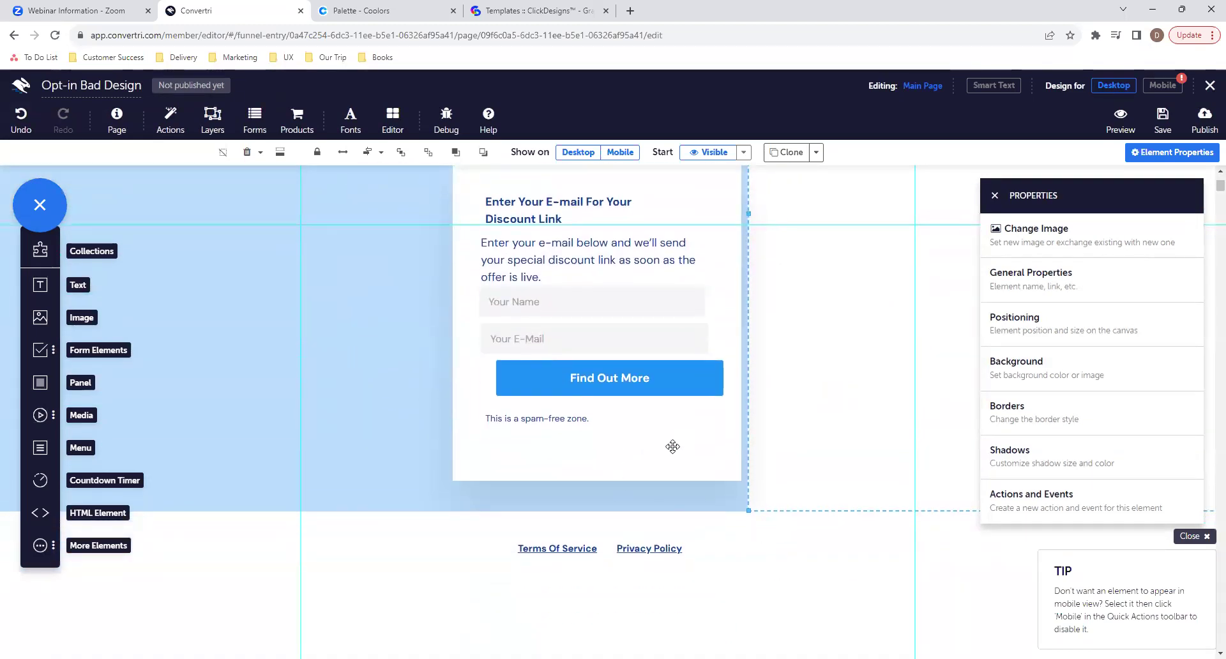
pyautogui.click(712, 540)
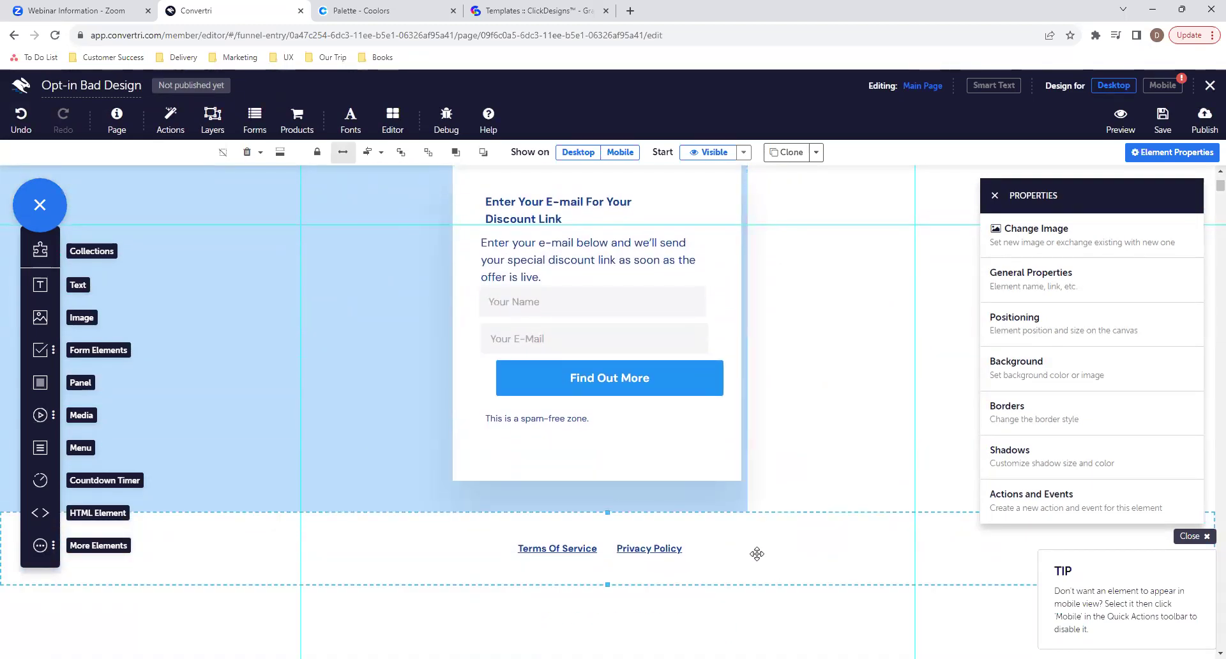
pyautogui.scroll(5, 817, 422)
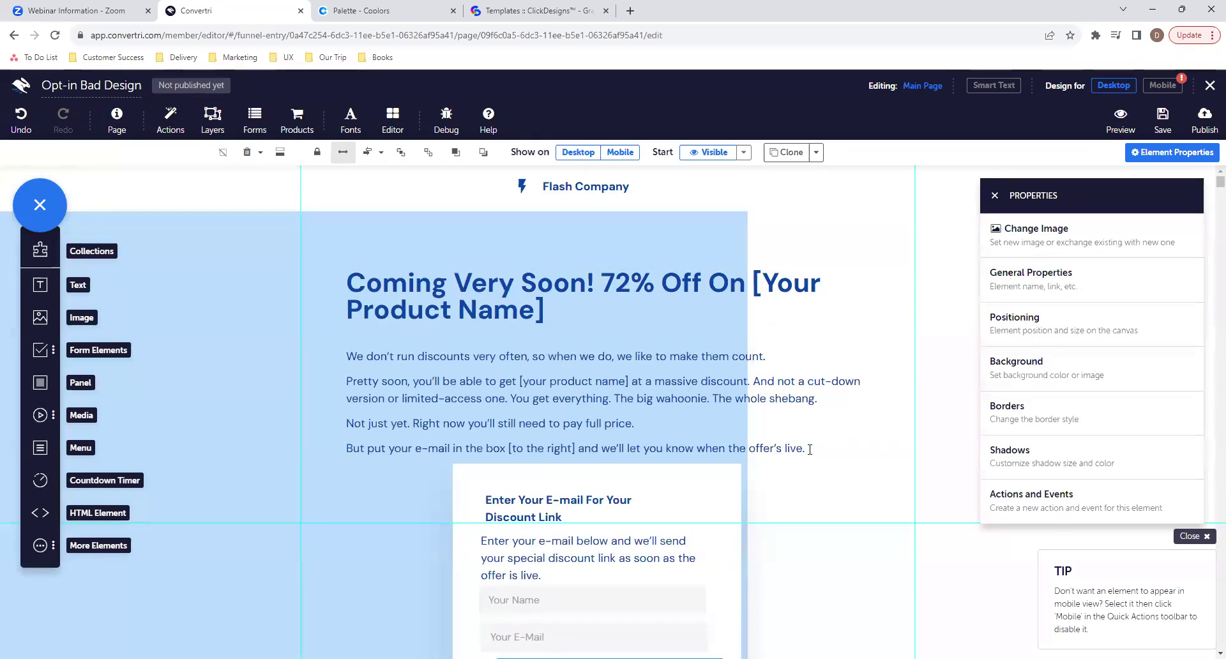
pyautogui.scroll(-4, 750, 553)
pyautogui.scroll(-1, 816, 457)
pyautogui.scroll(1, 851, 366)
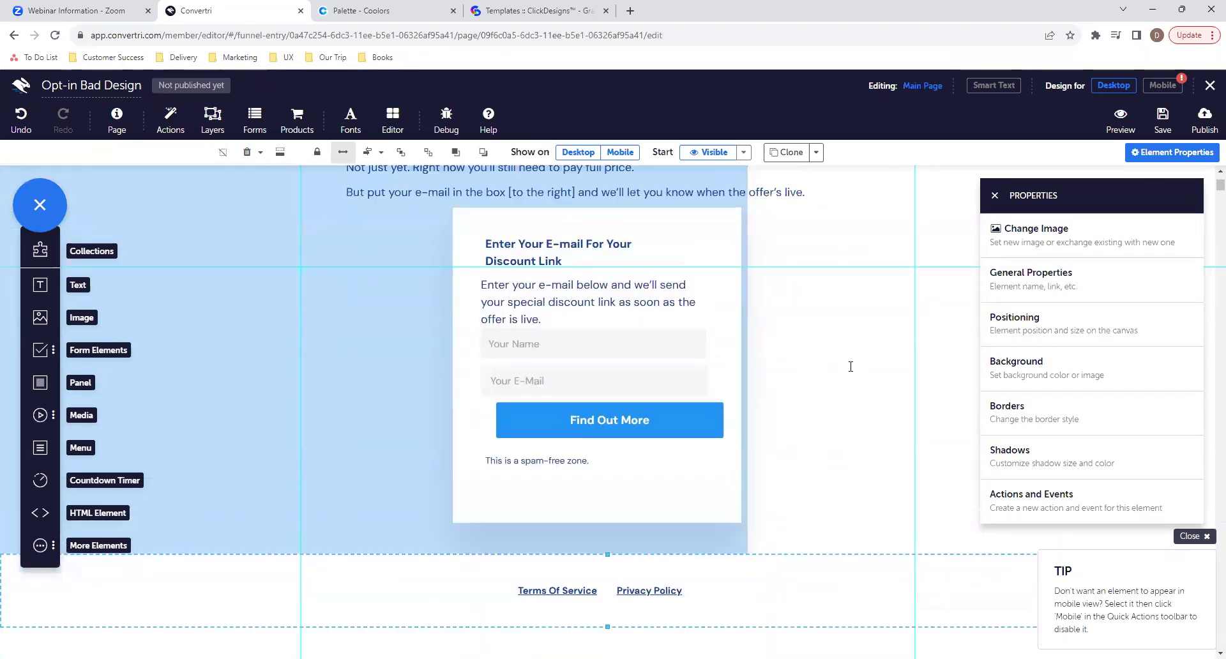
pyautogui.scroll(4, 850, 367)
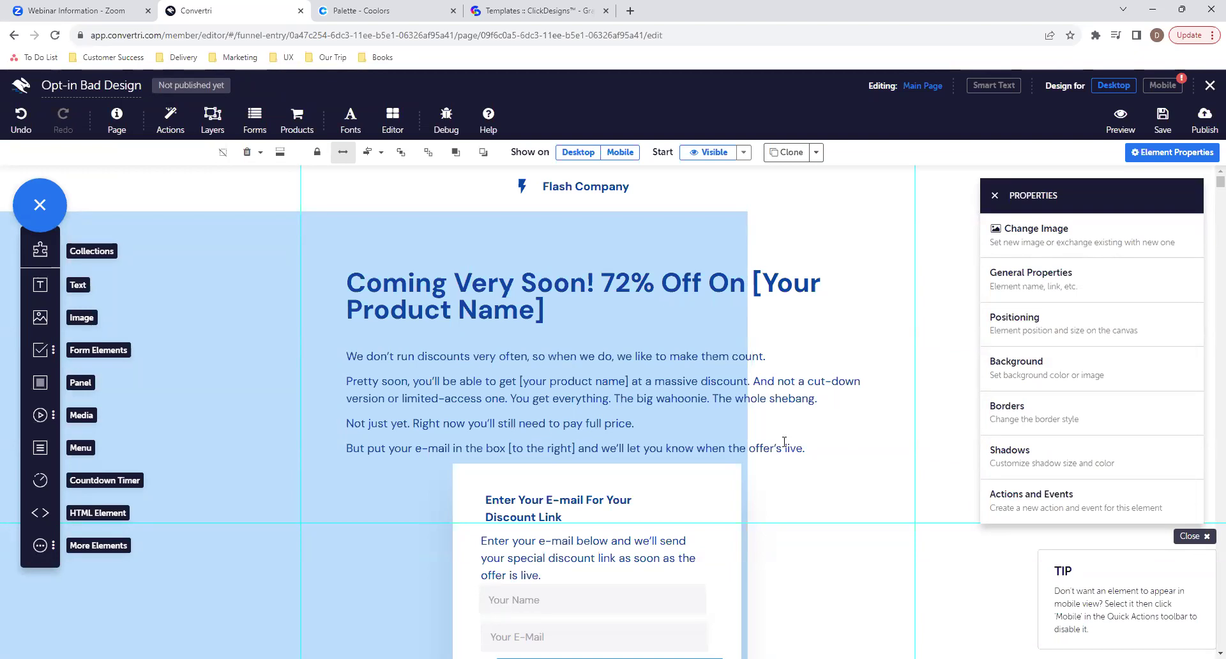
# Open convertri.com in a new browser tab and examine how its sections, text and images are laid out and spaced.
pyautogui.click(635, 9)
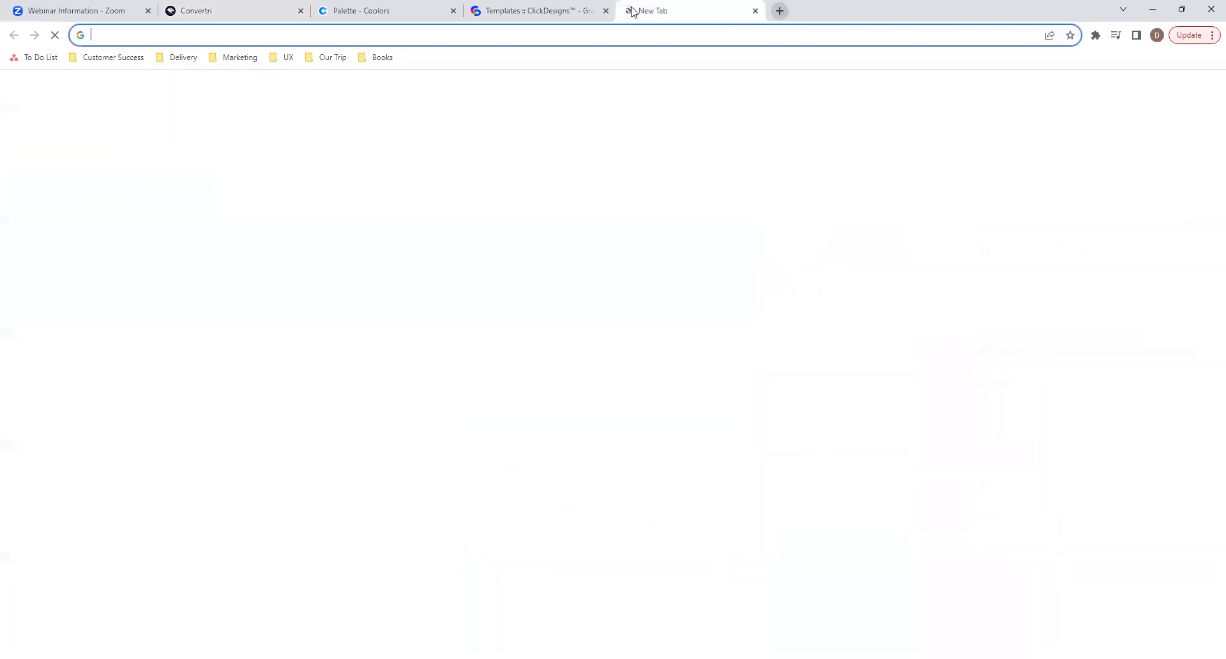
pyautogui.write('convertri.com')
pyautogui.press('Return')
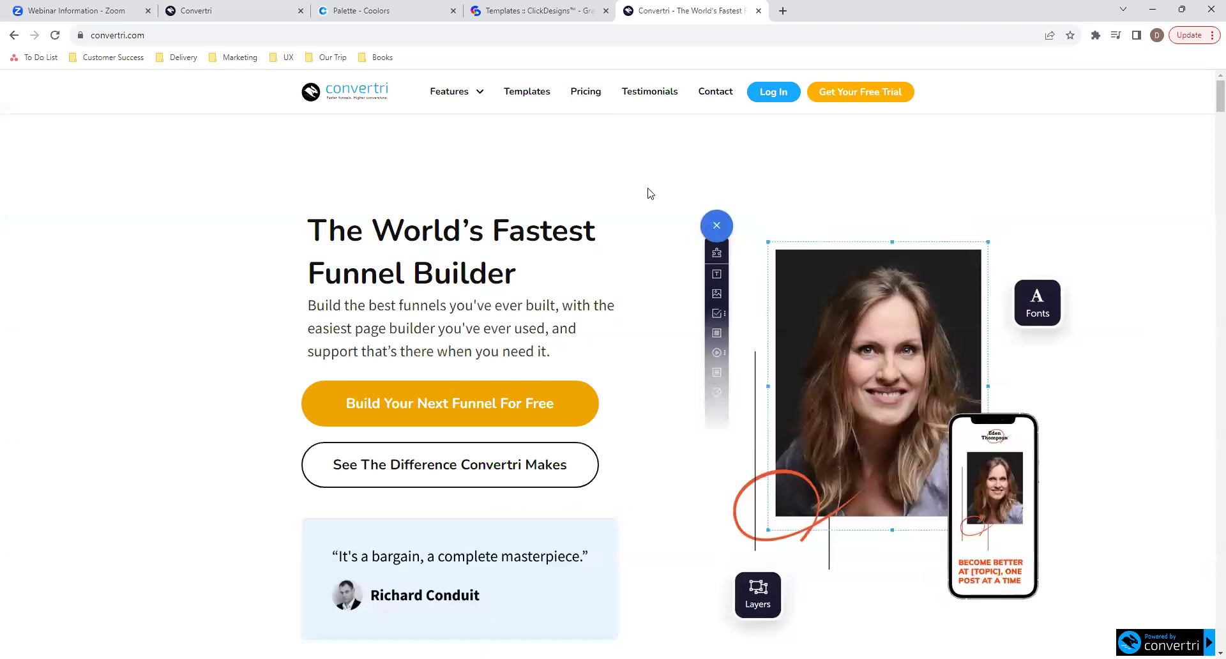
pyautogui.scroll(-1, 647, 239)
pyautogui.scroll(-2, 645, 256)
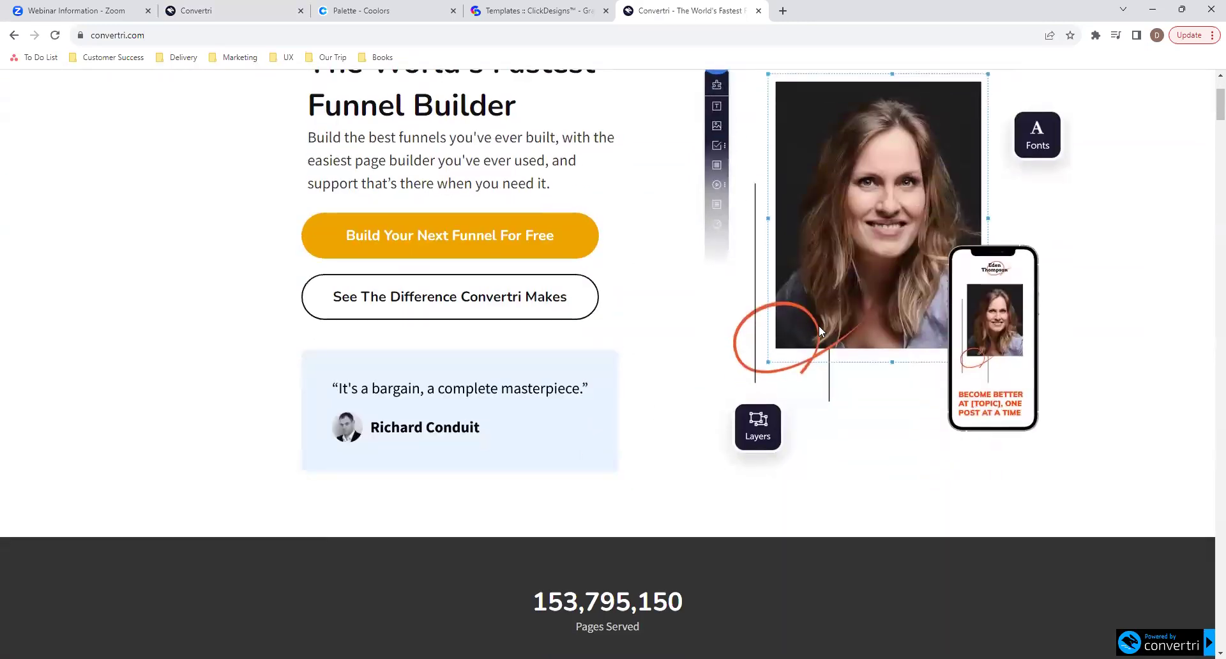
pyautogui.scroll(3, 819, 332)
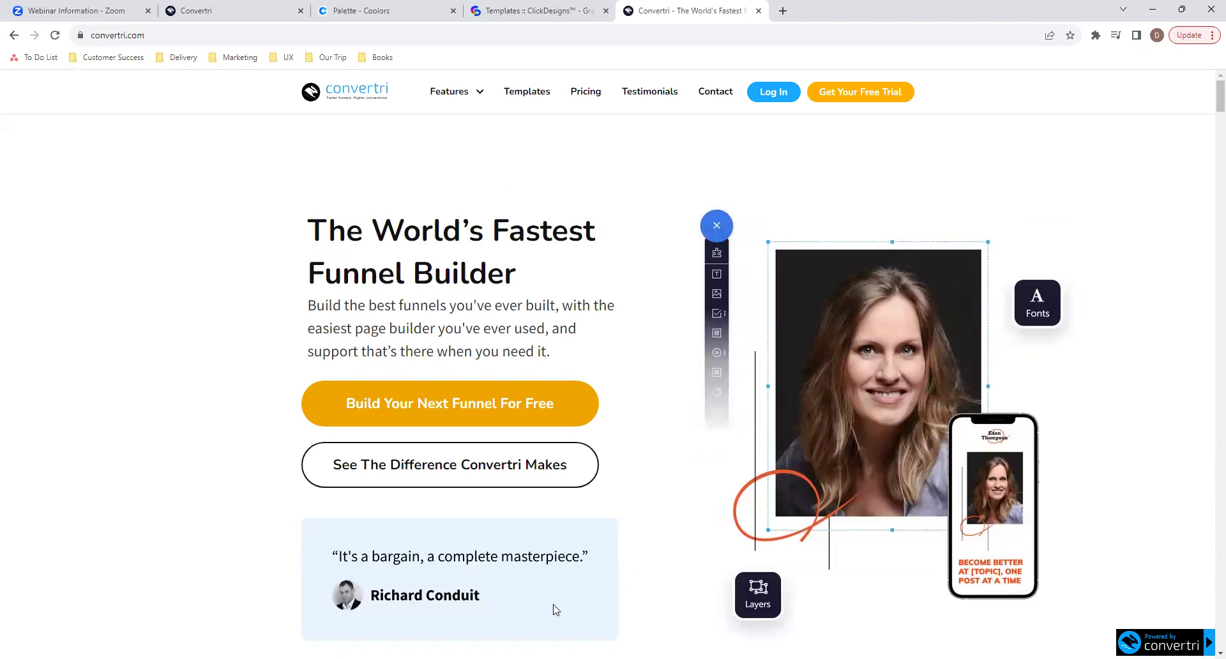
pyautogui.scroll(-1, 656, 528)
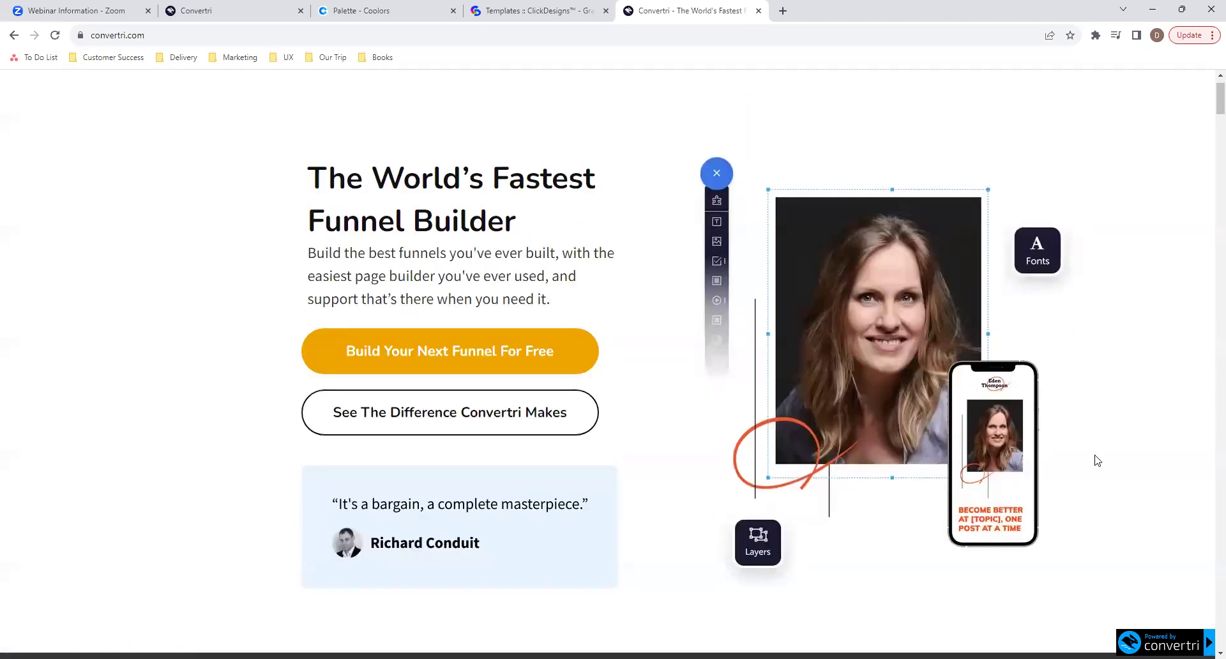
pyautogui.scroll(-6, 690, 404)
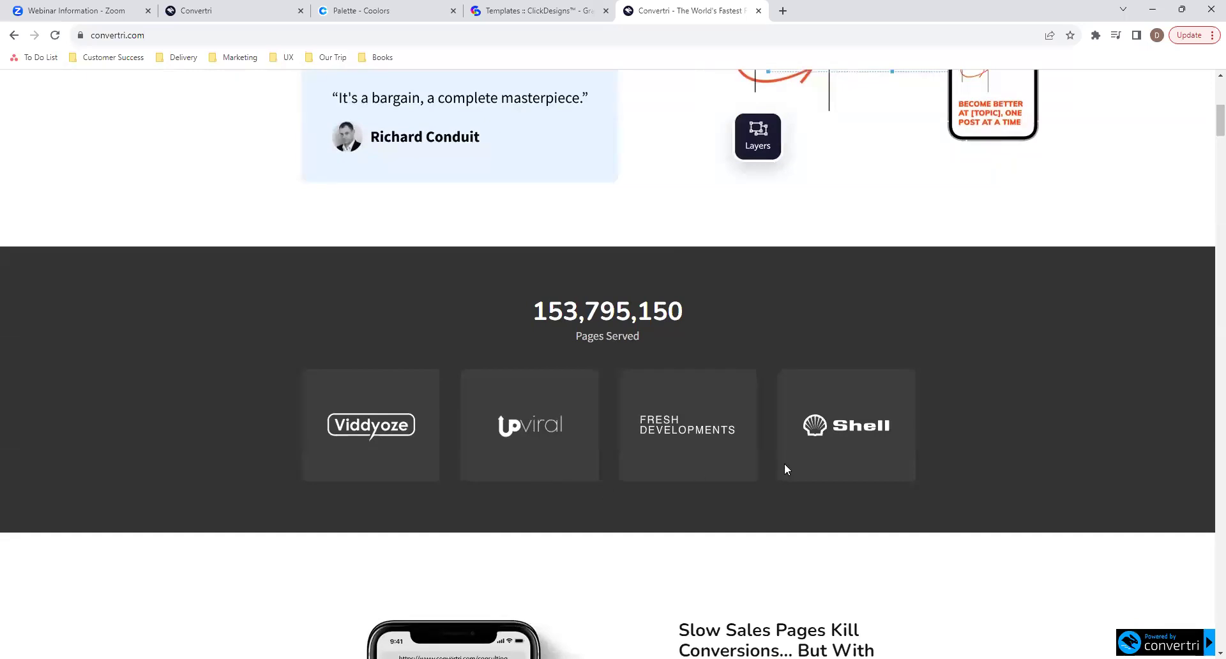
pyautogui.scroll(-5, 703, 497)
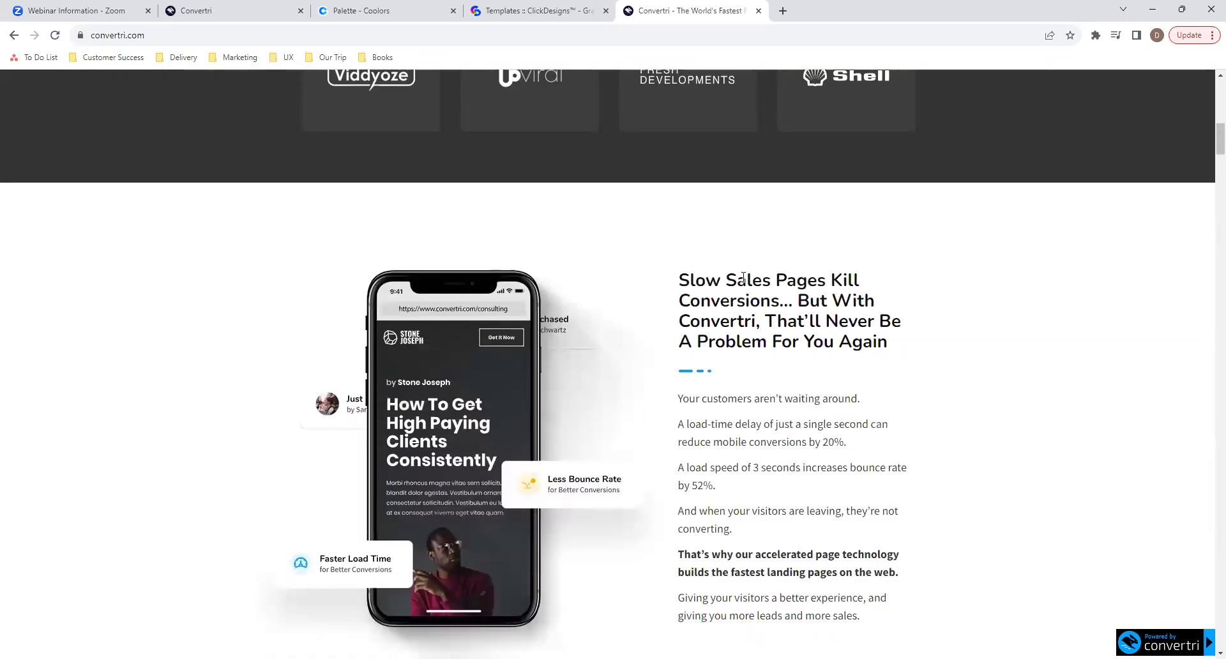
pyautogui.scroll(-7, 668, 486)
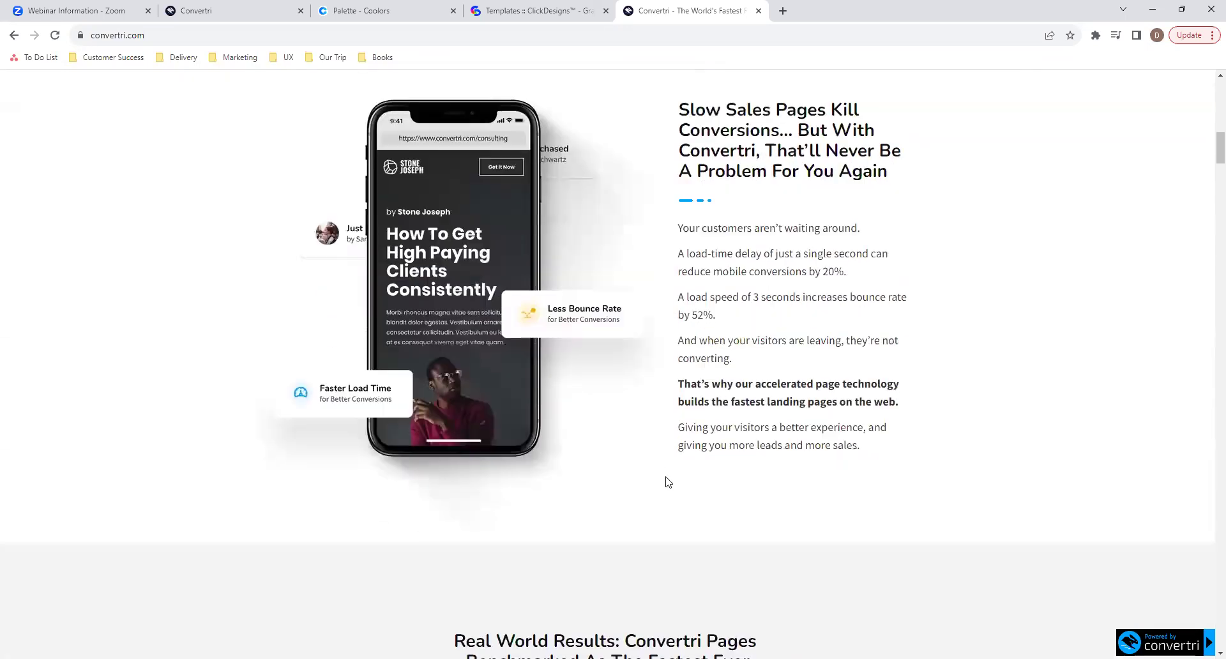
pyautogui.scroll(-10, 668, 431)
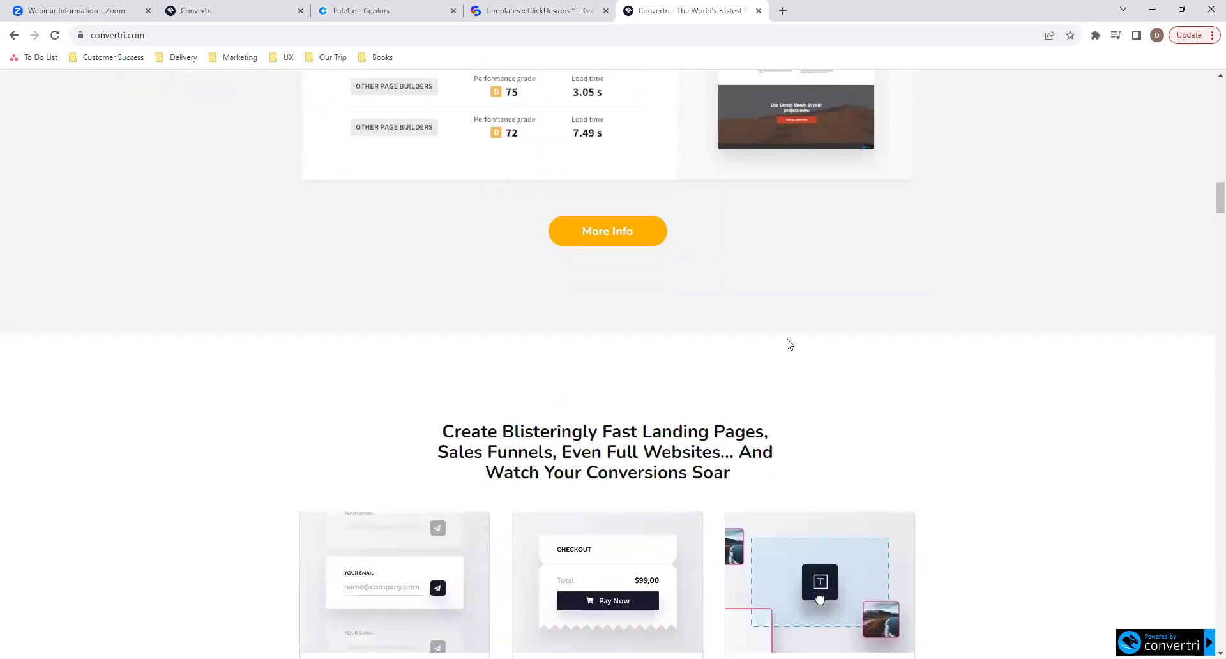
pyautogui.scroll(10, 931, 291)
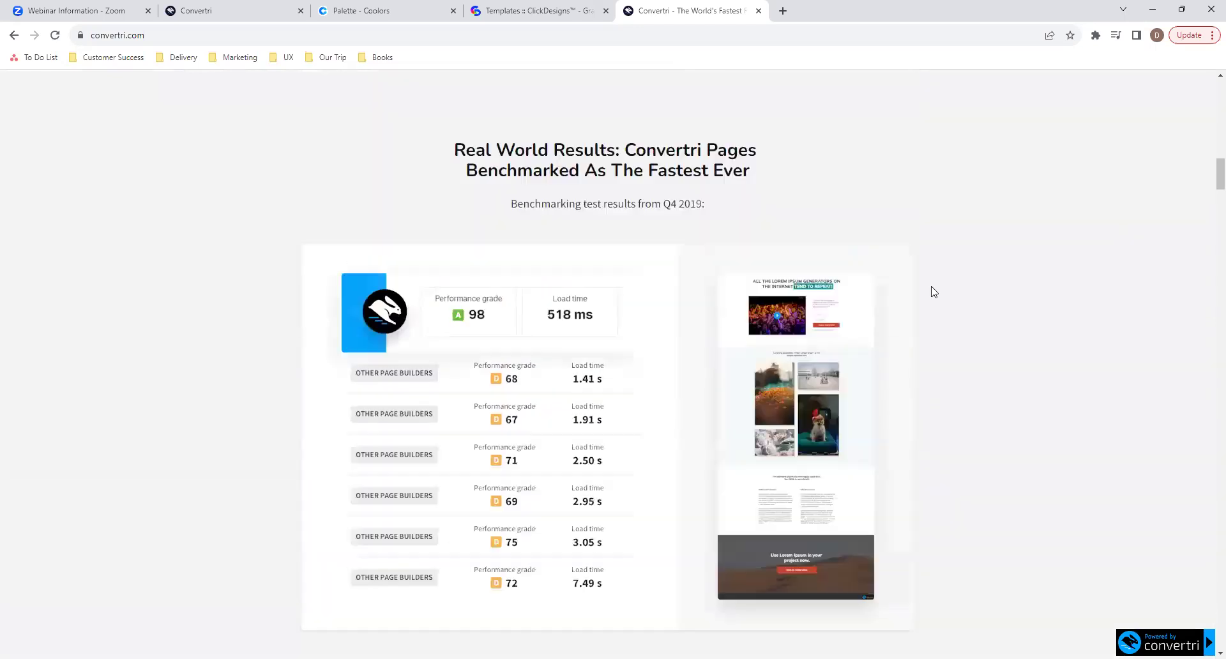
# Return to the opt-in page editor and narrow the headline and body text boxes so they fit within the light blue panel.
pyautogui.click(253, 9)
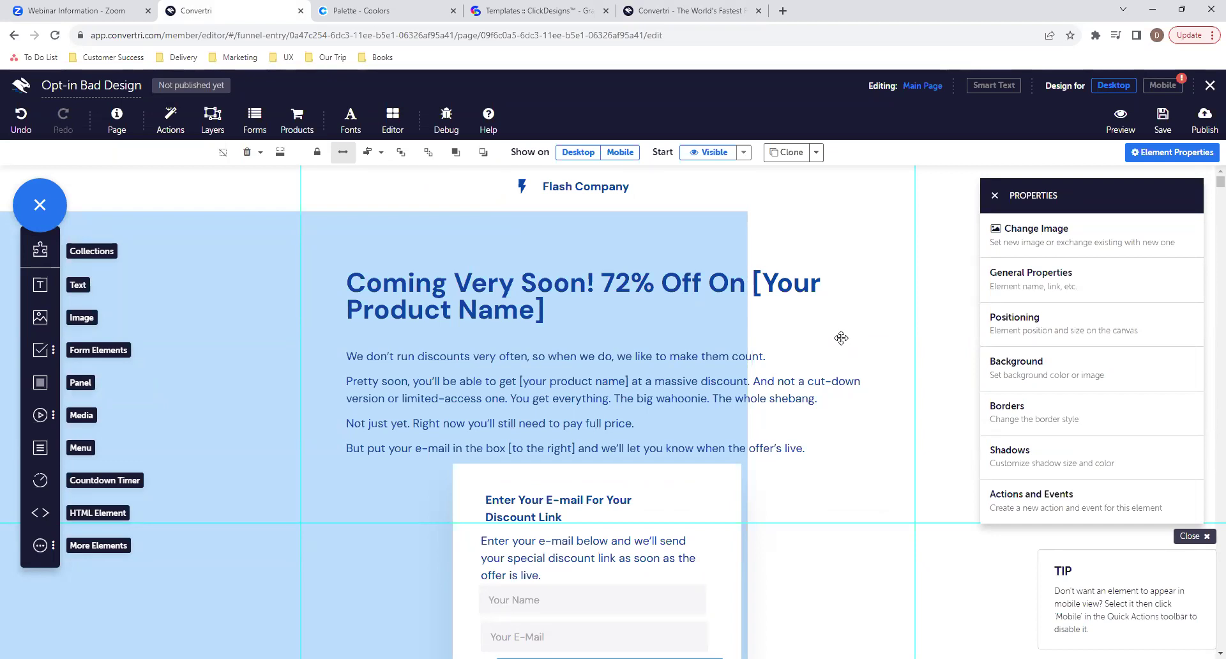
pyautogui.click(670, 355)
pyautogui.click(727, 298)
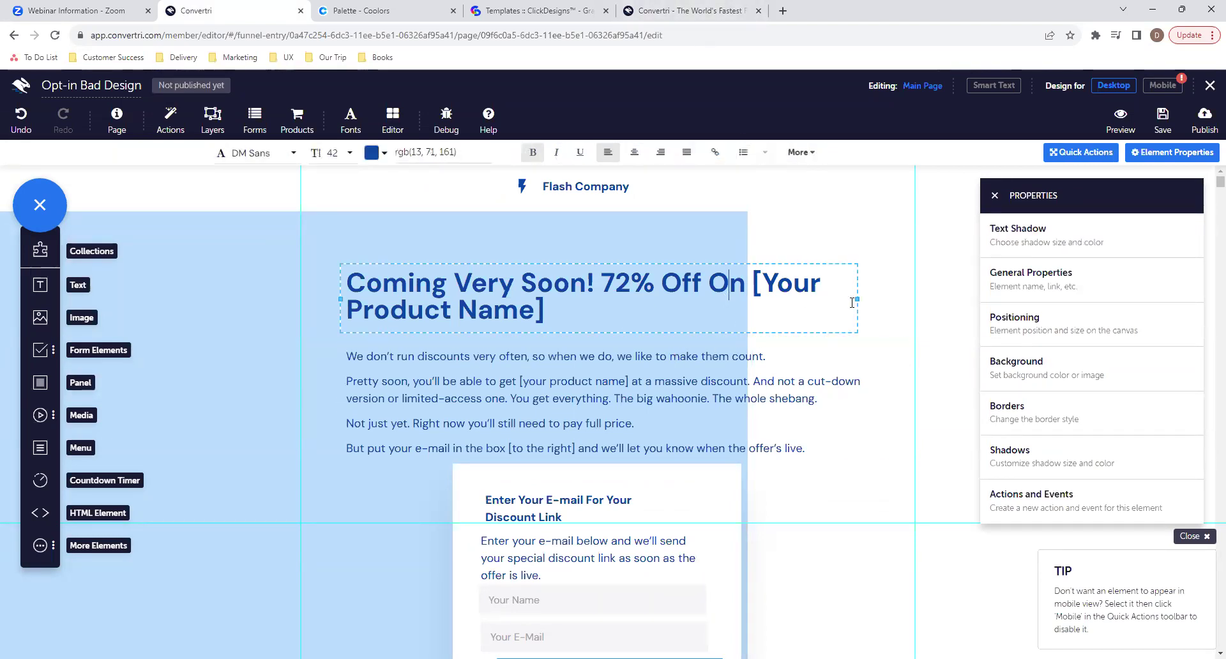
pyautogui.moveTo(856, 300); pyautogui.dragTo(706, 314)
pyautogui.click(710, 382)
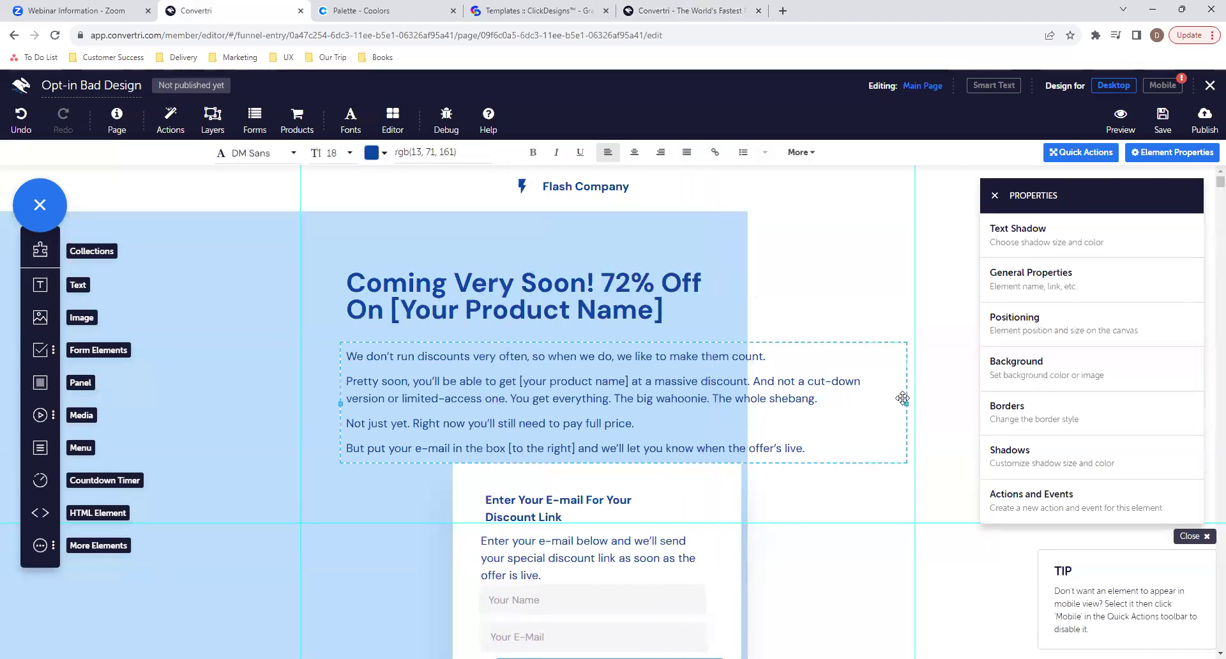
pyautogui.moveTo(905, 402); pyautogui.dragTo(707, 391)
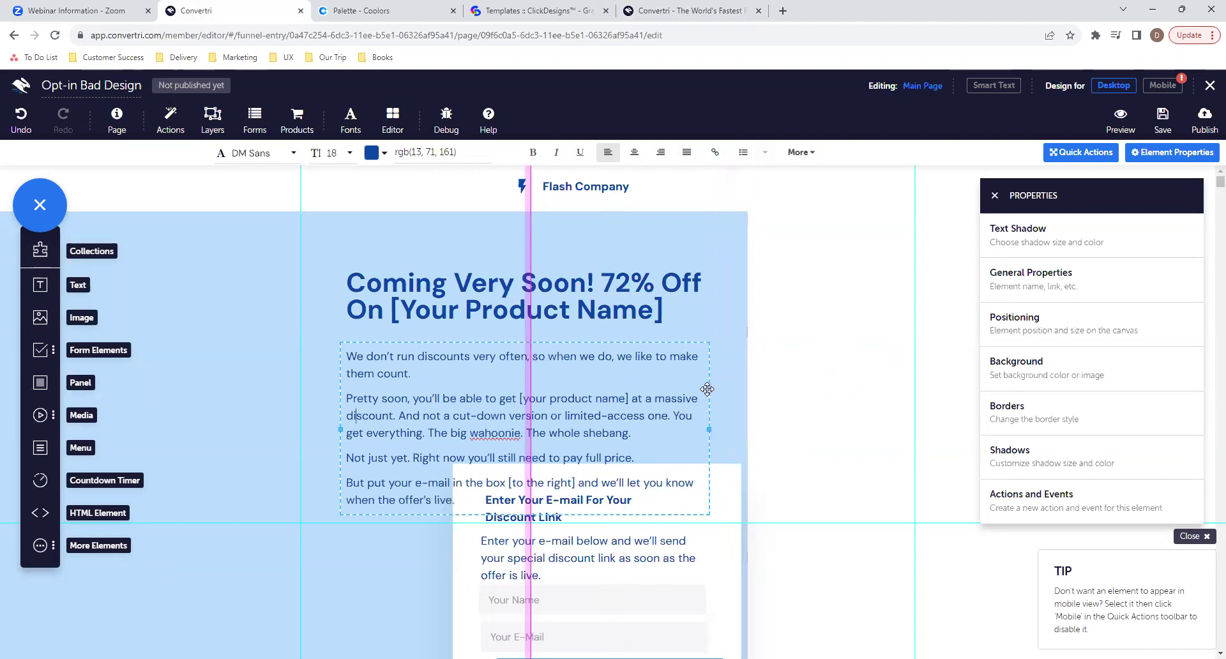
# Move the opt-in form up and to the right so it straddles the edge between the blue and white background panels.
pyautogui.scroll(-2, 777, 523)
pyautogui.moveTo(729, 485); pyautogui.dragTo(878, 385)
pyautogui.scroll(2, 878, 385)
# Move the body text beside the opt-in form on the blue panel and place the headline directly above it.
pyautogui.click(502, 398)
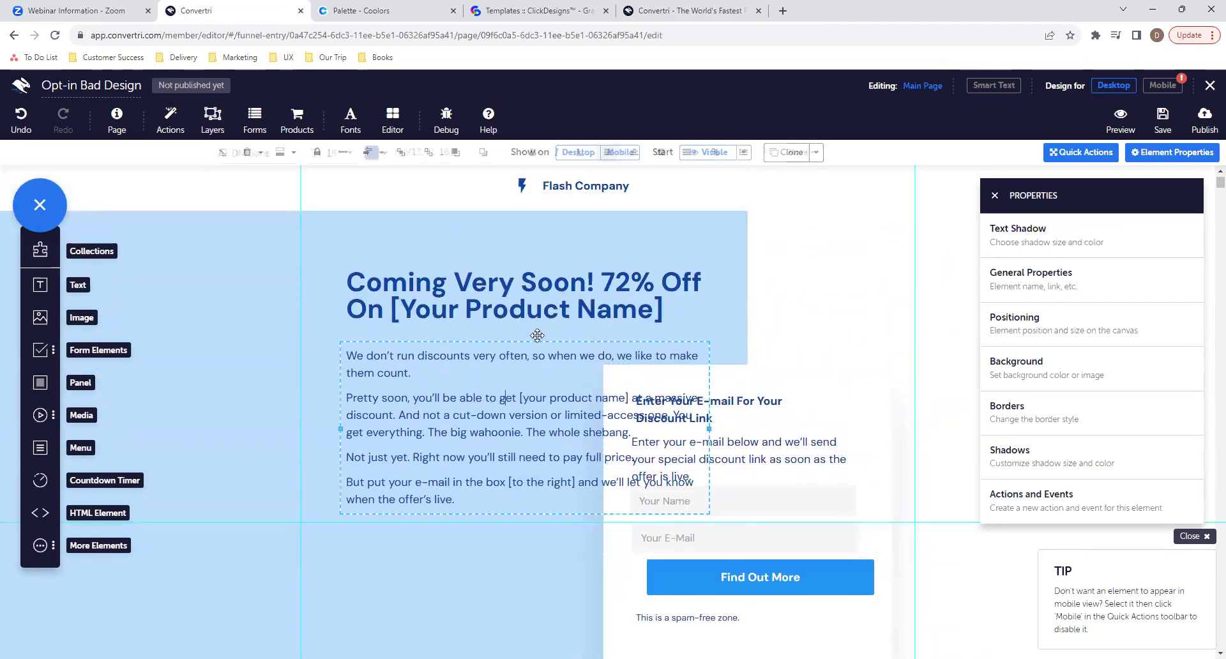
pyautogui.moveTo(537, 336); pyautogui.dragTo(415, 439)
pyautogui.click(489, 312)
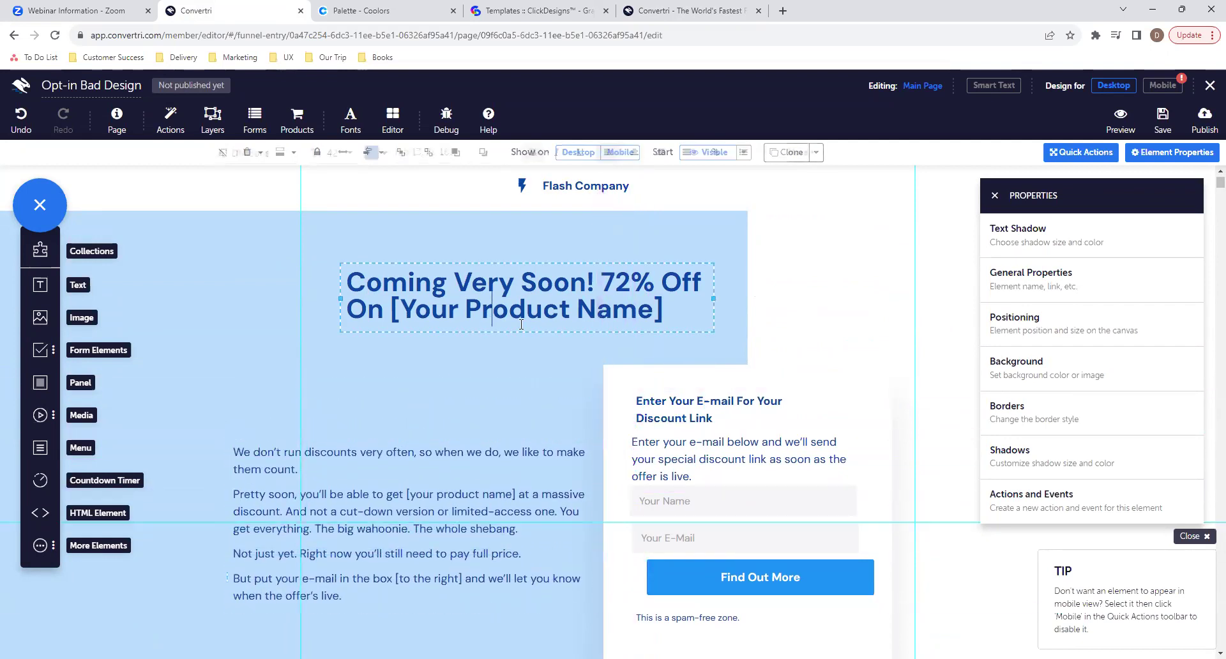
pyautogui.moveTo(518, 328); pyautogui.dragTo(398, 423)
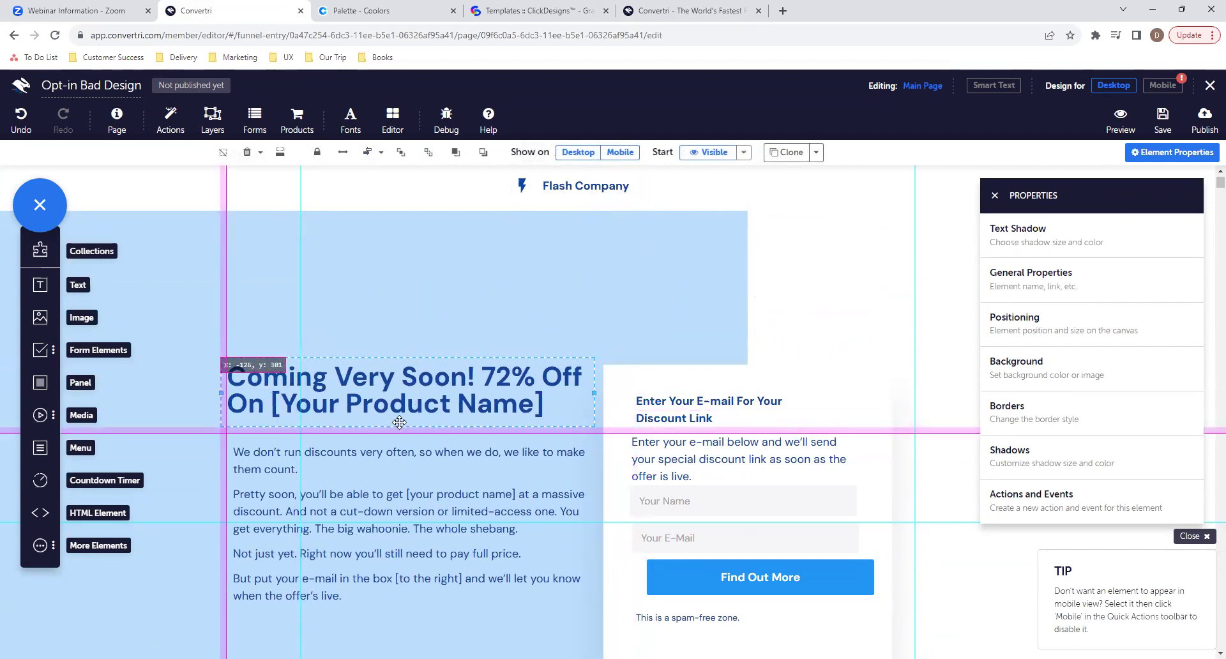
pyautogui.moveTo(399, 422); pyautogui.dragTo(400, 423)
pyautogui.scroll(-1, 401, 423)
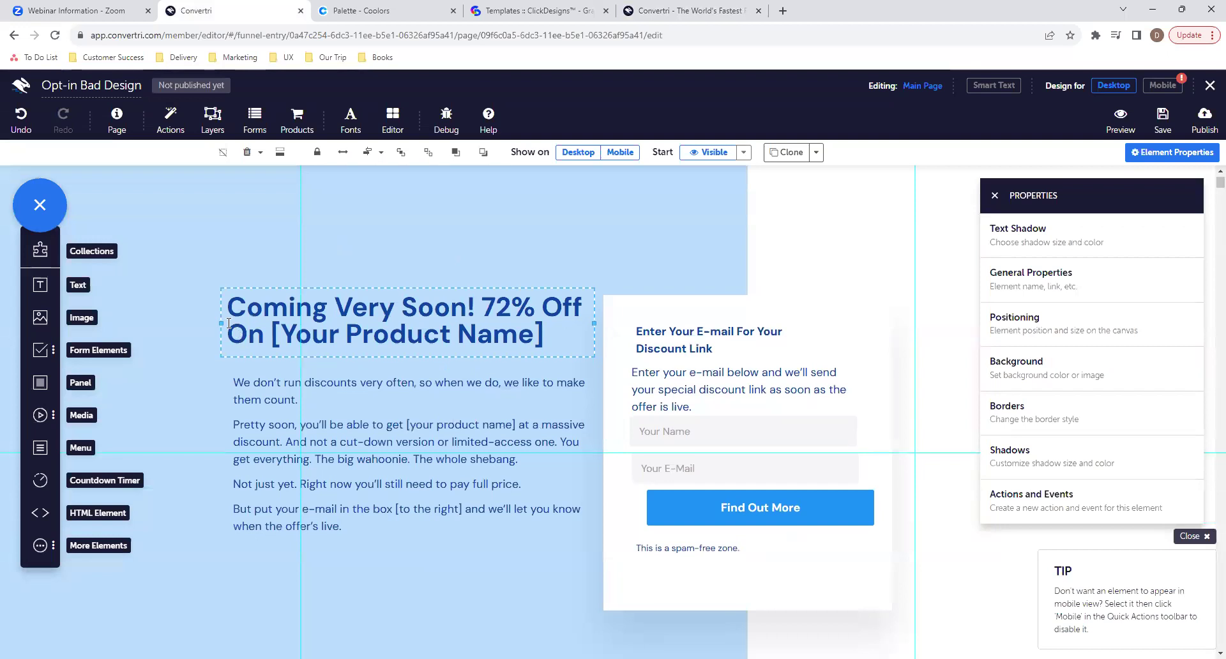
pyautogui.scroll(-2, 586, 458)
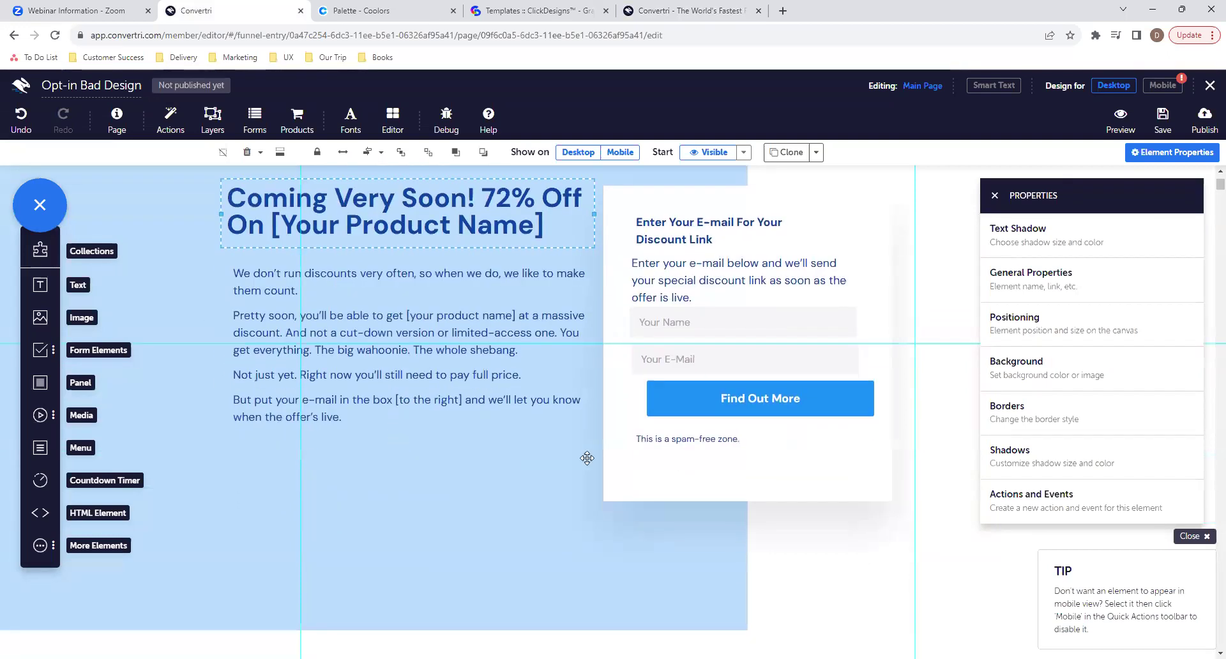
# Add a new panel to the page and place it directly above the opt-in form, lined up with the form's edges.
pyautogui.click(520, 375)
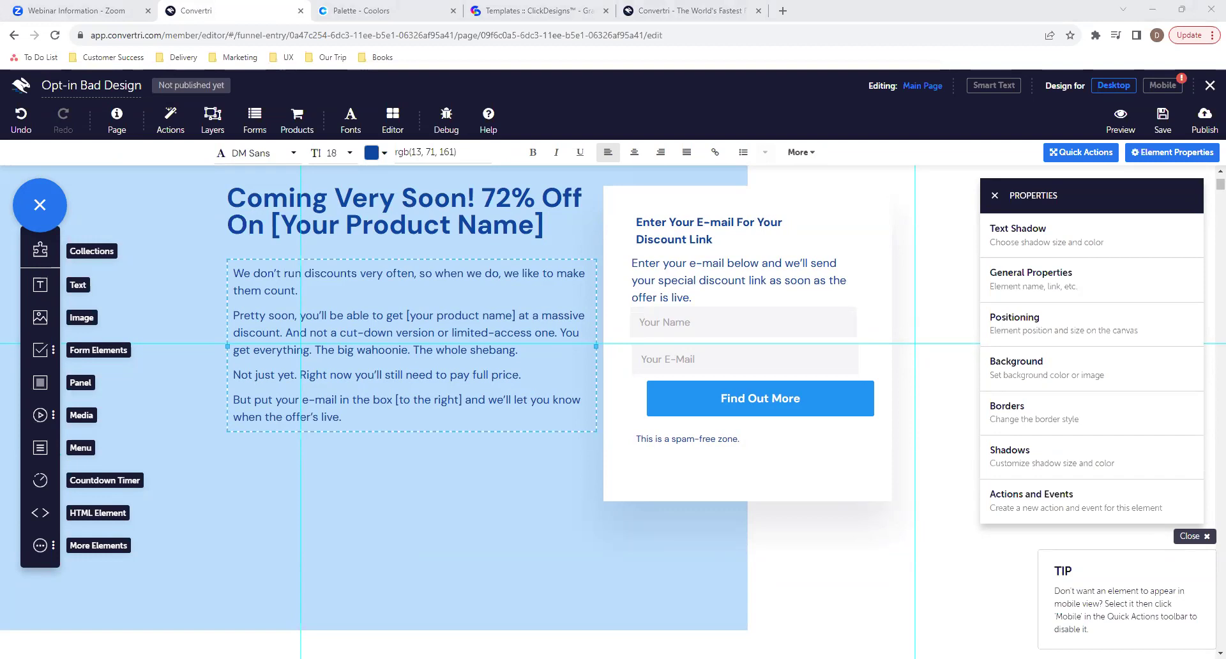
pyautogui.scroll(-3, 635, 514)
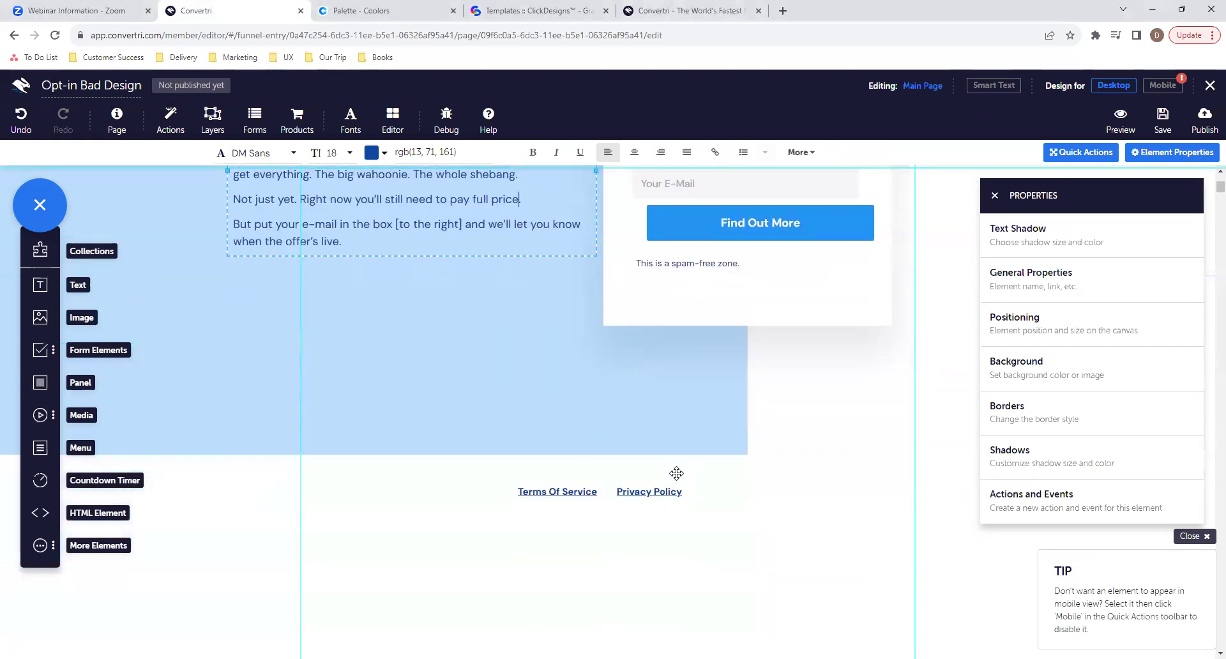
pyautogui.scroll(5, 673, 474)
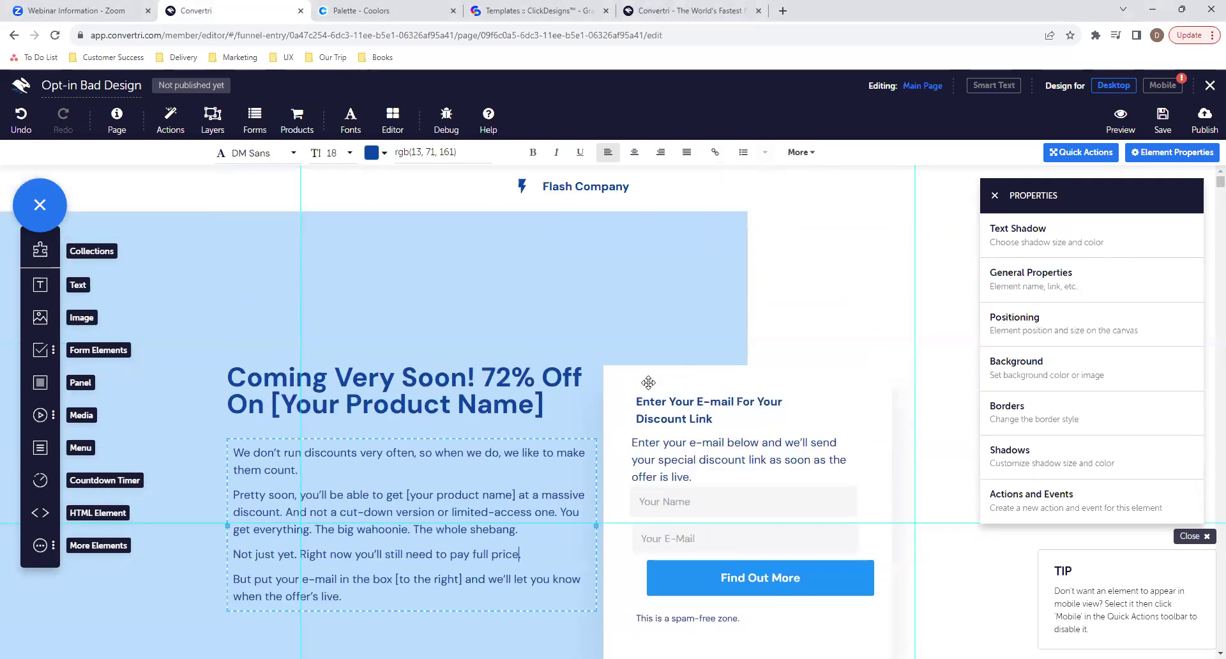
pyautogui.click(40, 383)
pyautogui.moveTo(648, 273); pyautogui.dragTo(787, 268)
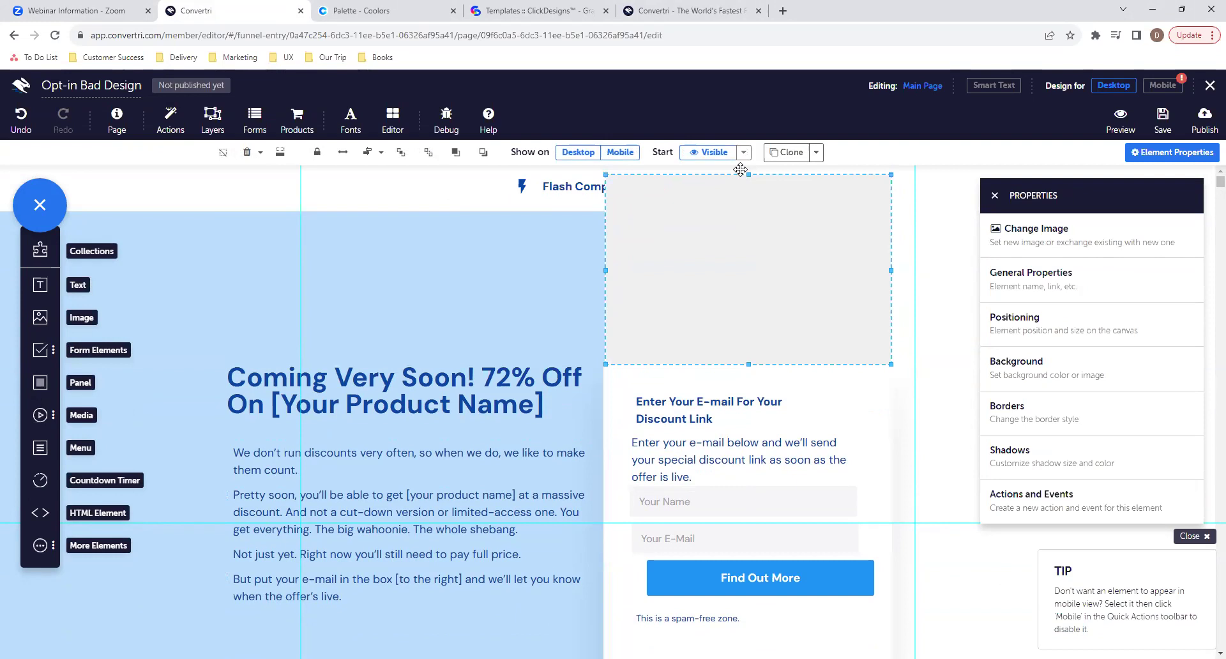
# Shorten the new panel from its upper edge to about 161 px high and align its left edge with the opt-in form below.
pyautogui.moveTo(750, 176); pyautogui.dragTo(750, 264)
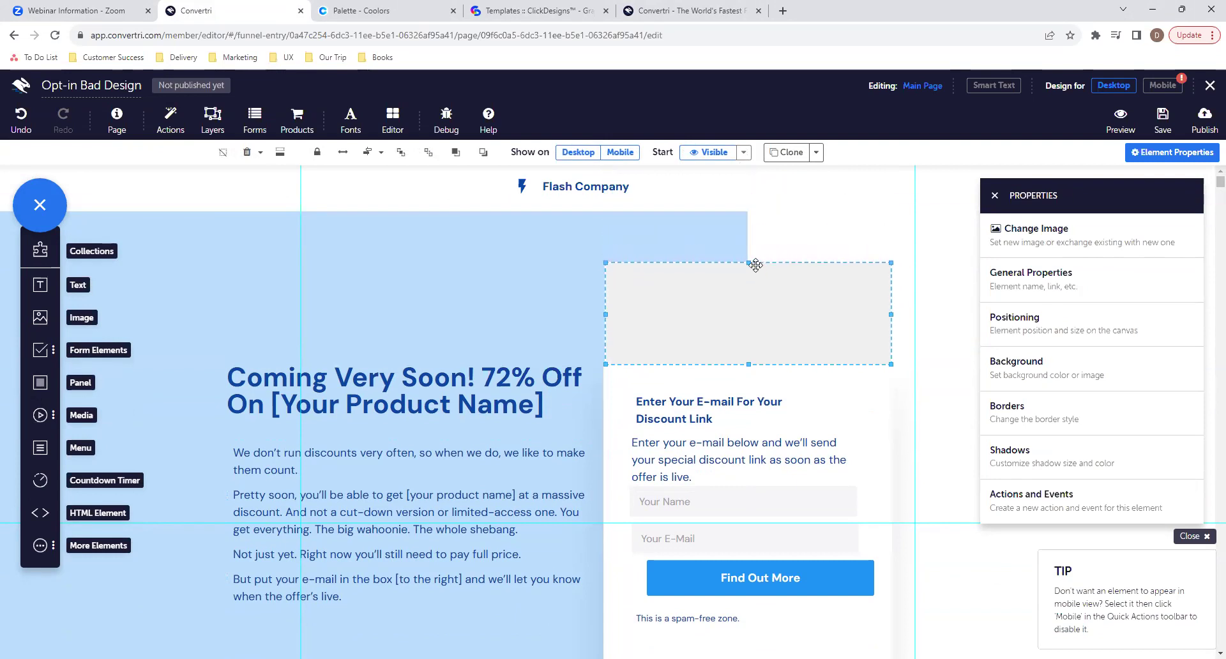
pyautogui.click(967, 370)
pyautogui.click(717, 344)
pyautogui.moveTo(605, 315); pyautogui.dragTo(604, 316)
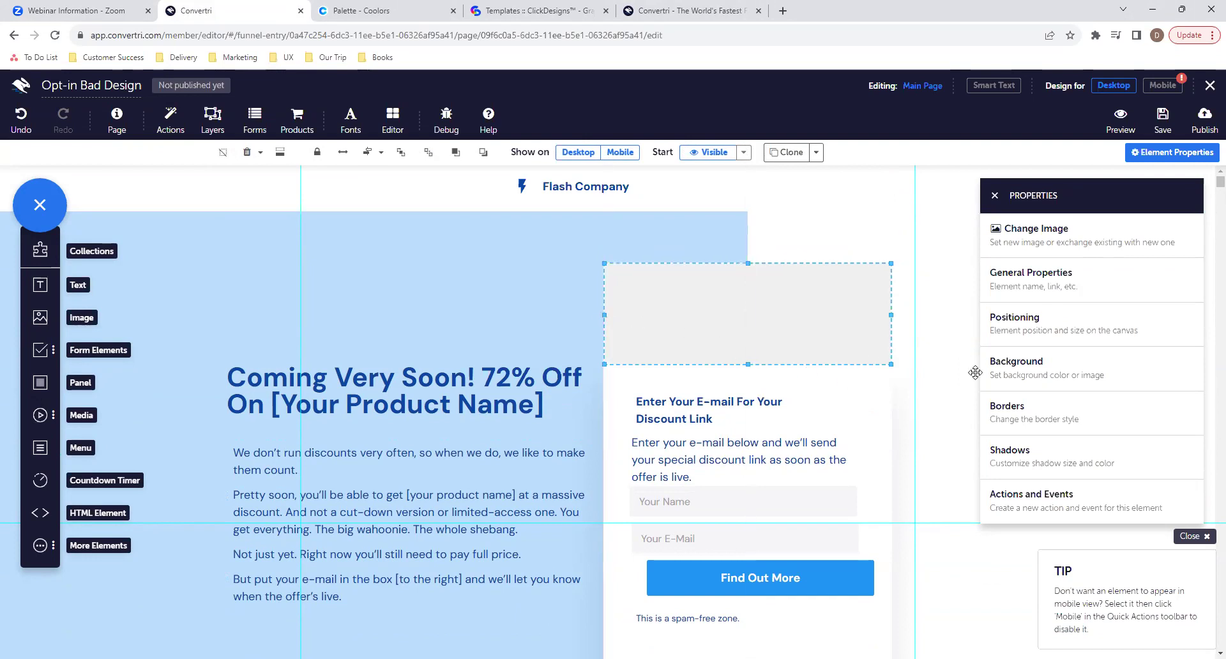
pyautogui.scroll(-3, 901, 436)
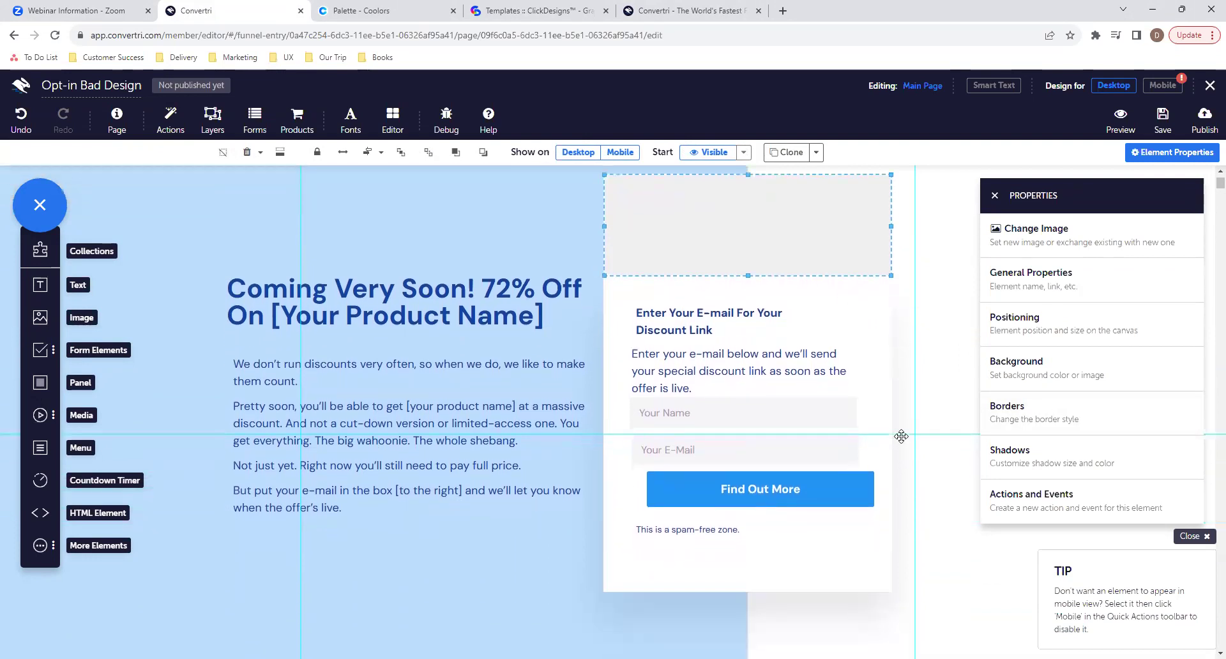
pyautogui.scroll(2, 901, 436)
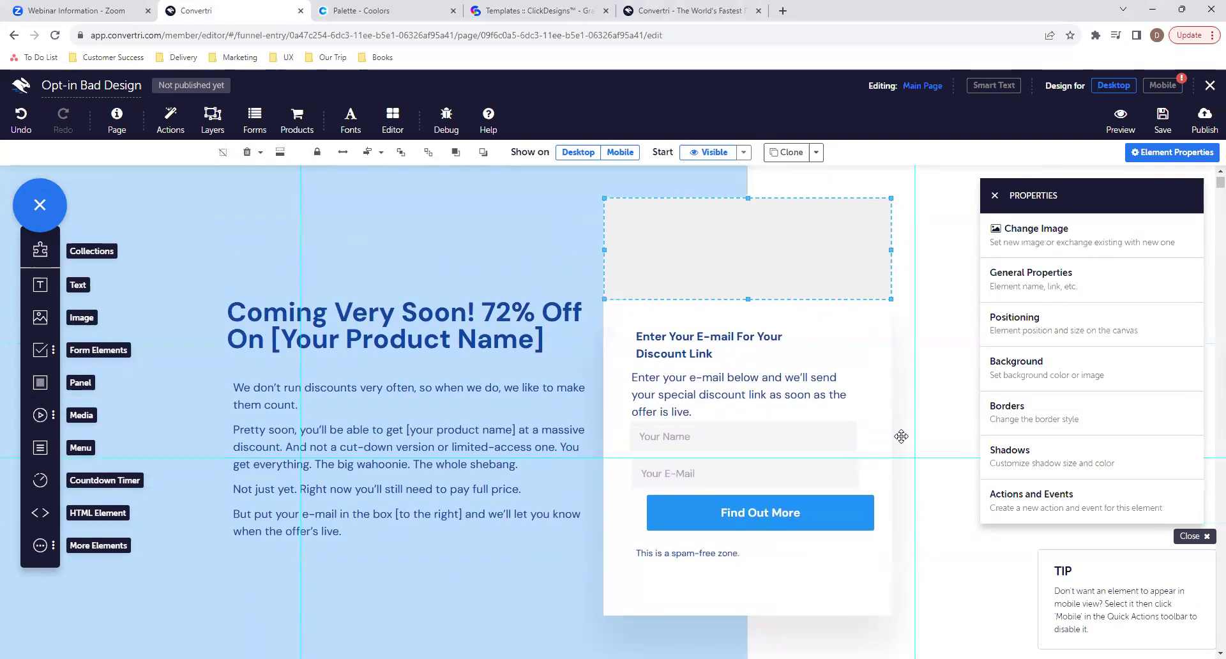
# Compare the position and width values of the new panel with those of the opt-in form's white panel.
pyautogui.click(1086, 325)
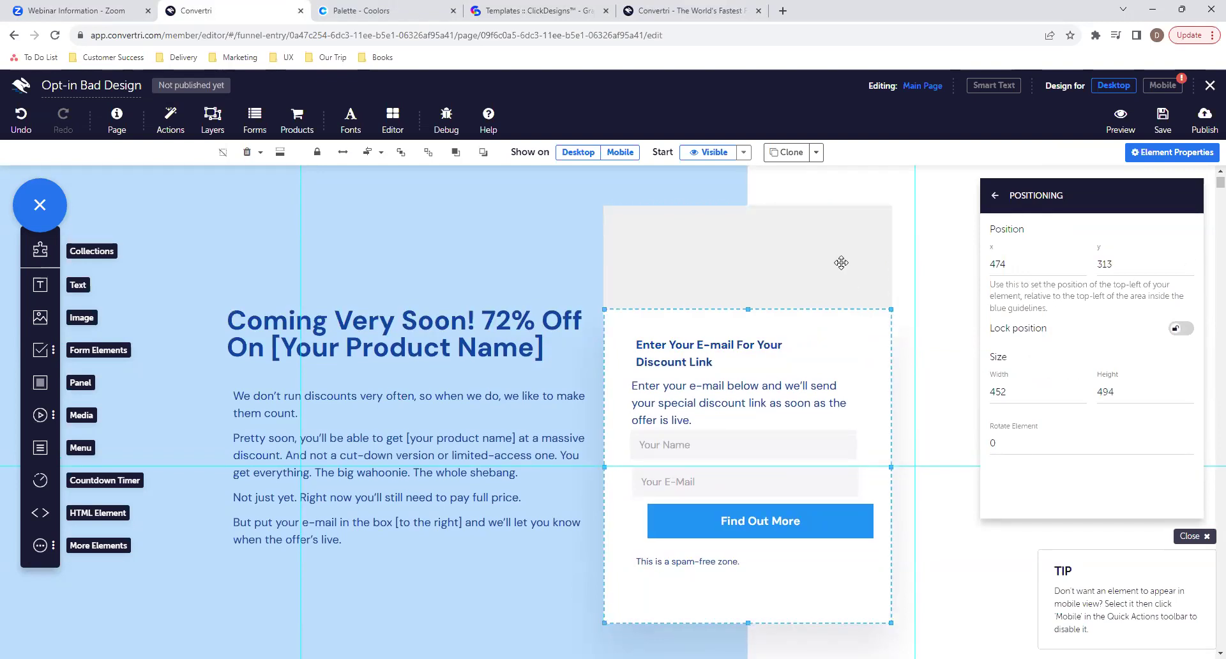
pyautogui.click(863, 367)
pyautogui.click(841, 289)
pyautogui.click(876, 367)
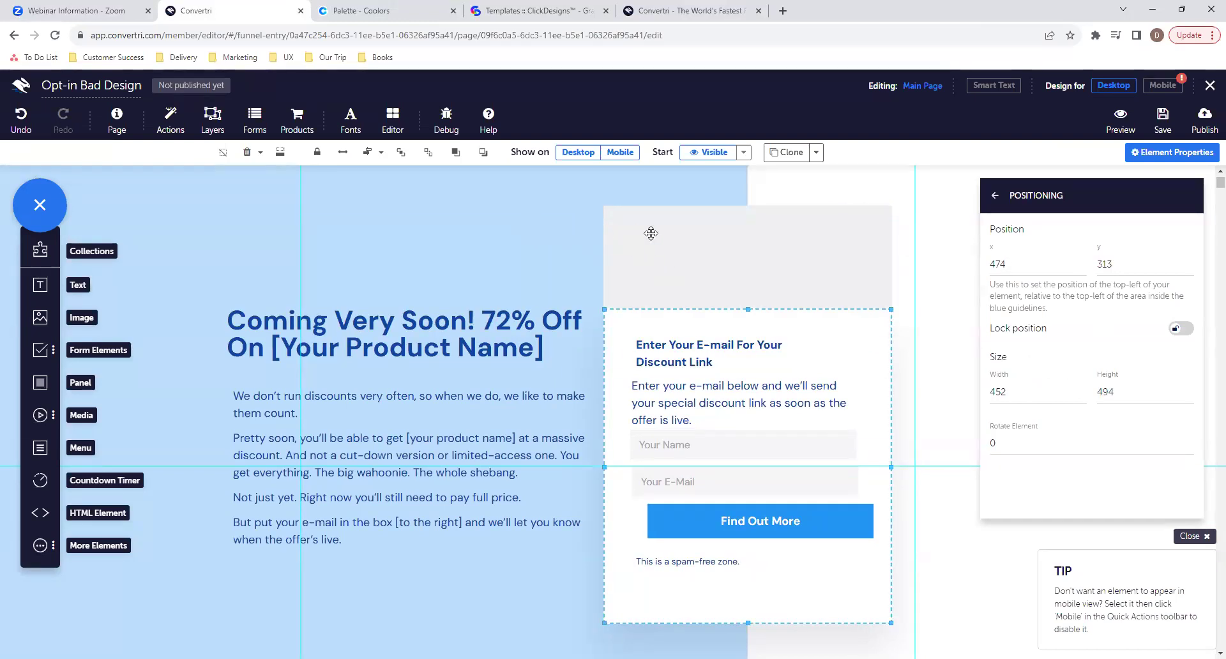
pyautogui.click(843, 269)
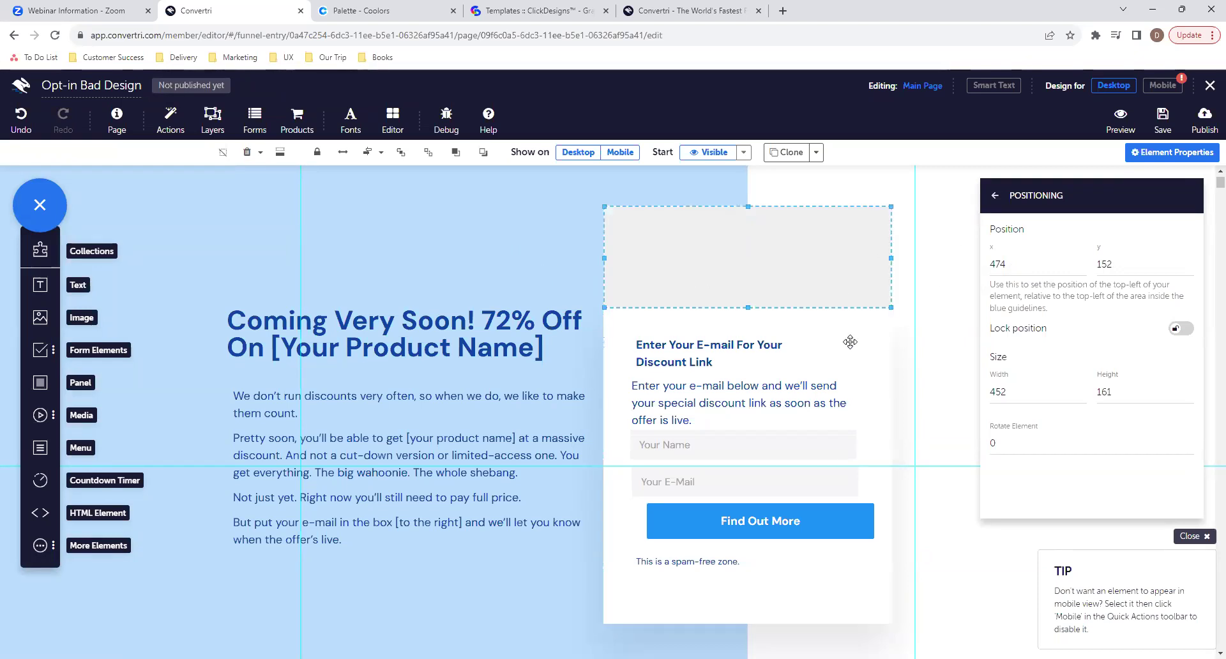
# Fill the panel above the opt-in form with dark blue, rgb(13, 71, 161).
pyautogui.click(991, 200)
pyautogui.click(1005, 286)
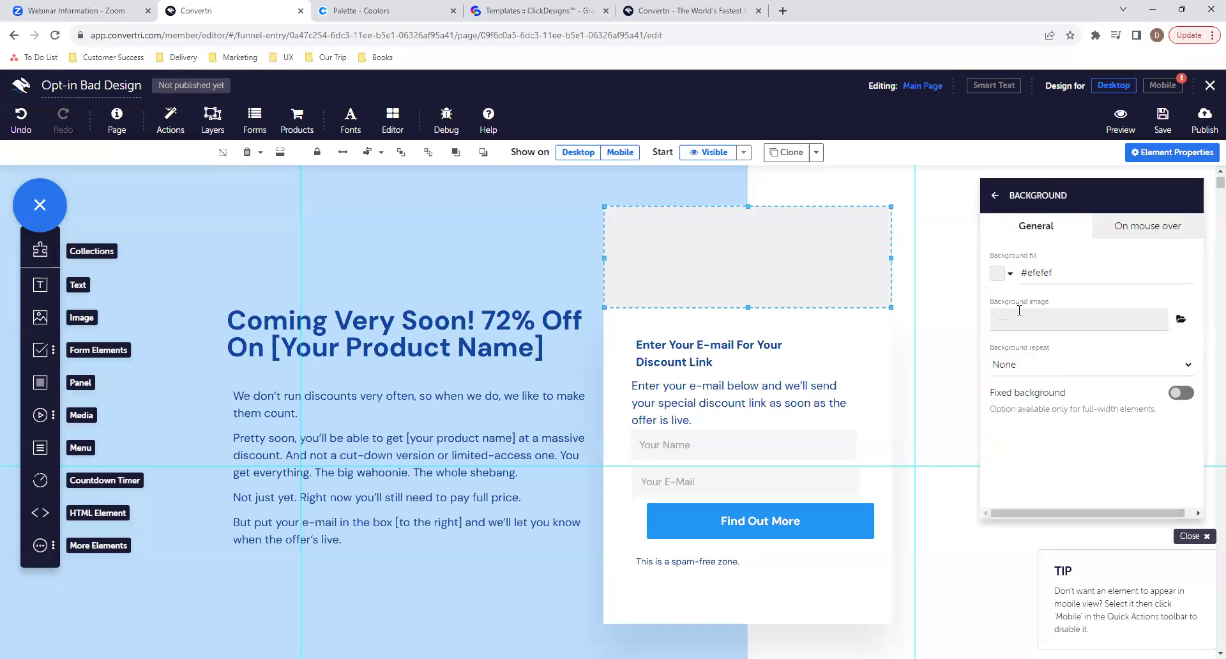
pyautogui.click(1002, 277)
pyautogui.click(1191, 430)
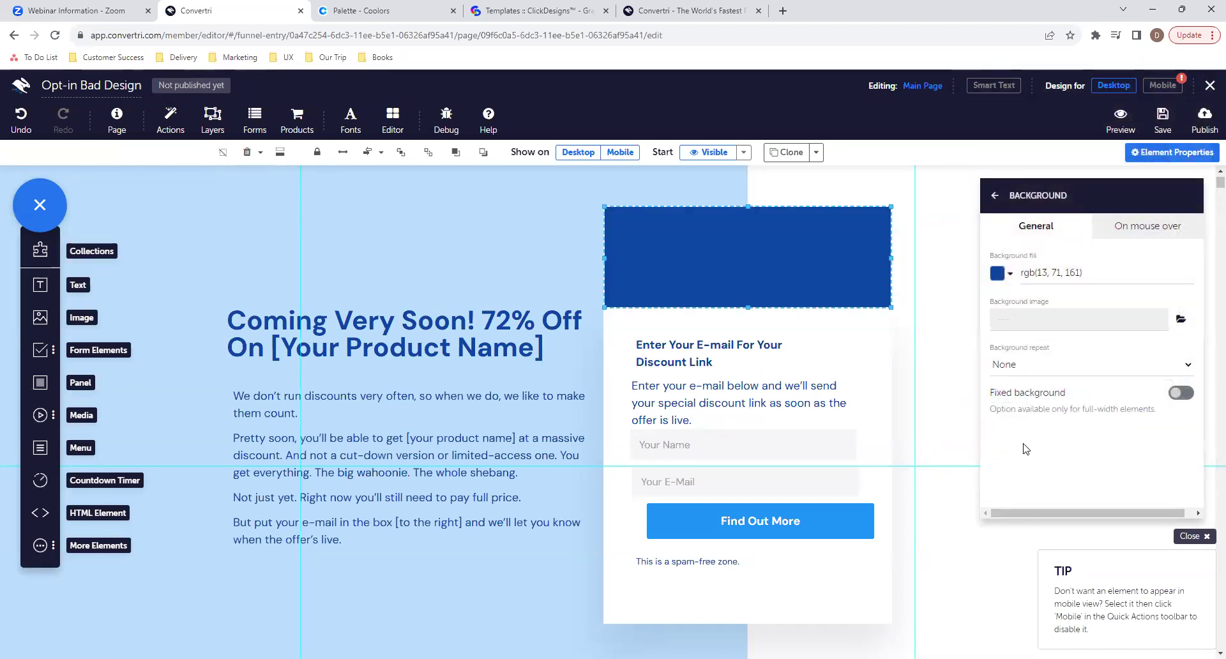
pyautogui.scroll(1, 864, 453)
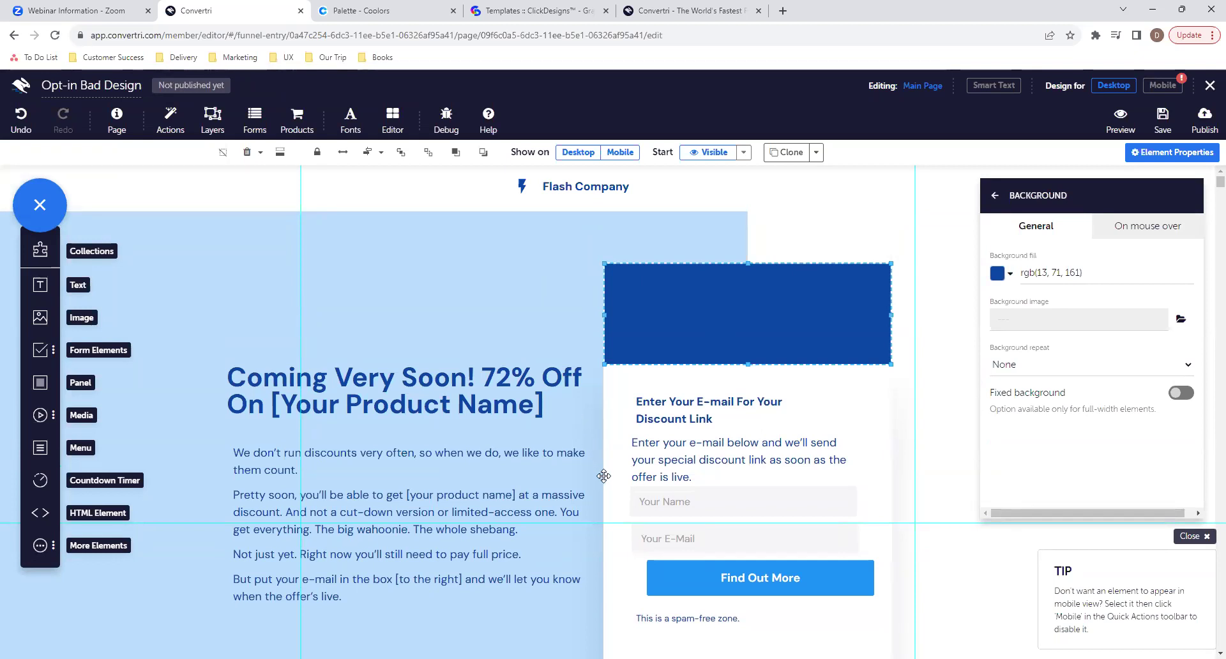
pyautogui.click(575, 451)
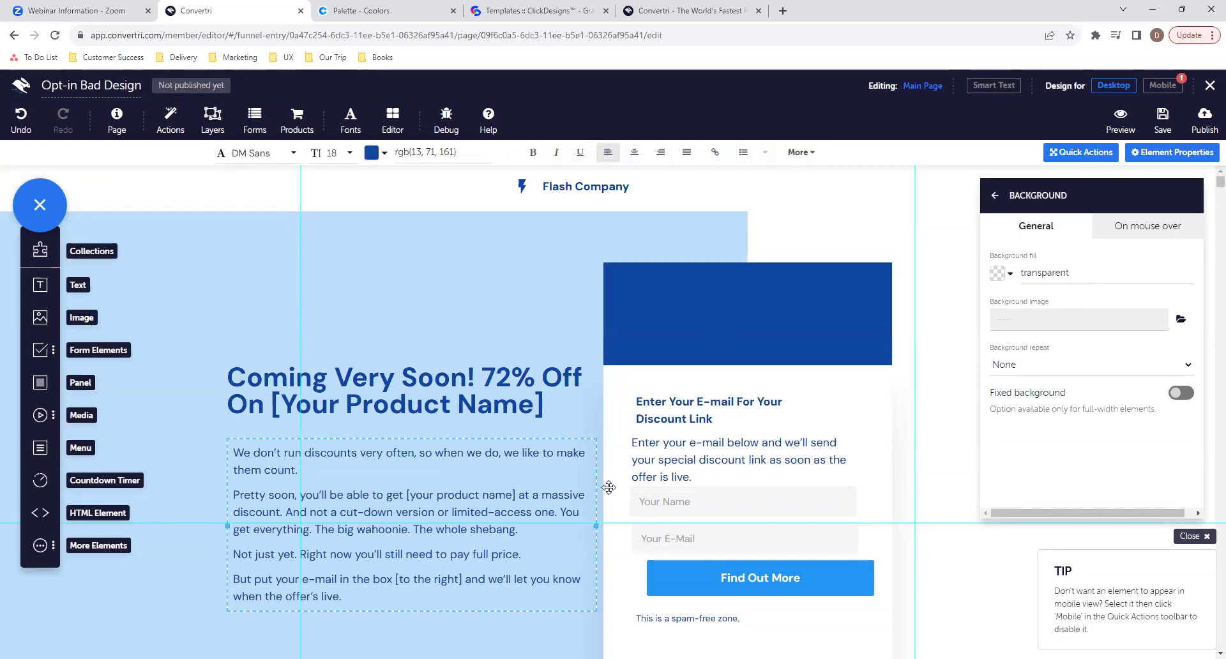
pyautogui.scroll(-2, 609, 487)
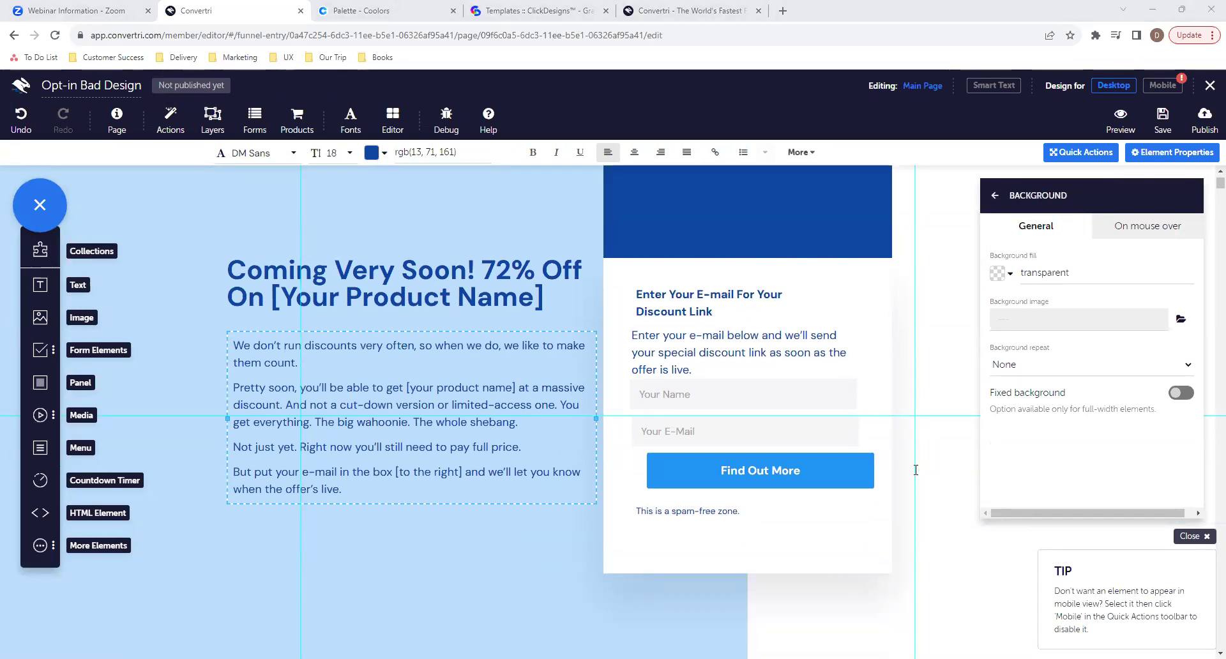
pyautogui.click(629, 544)
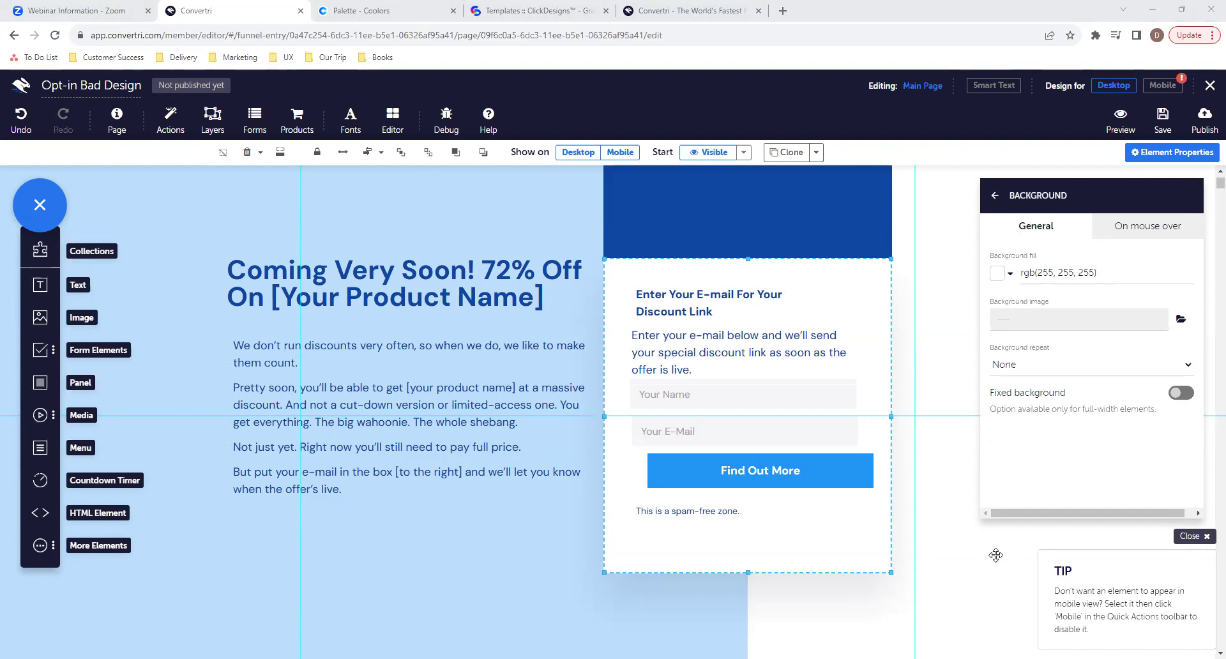
pyautogui.click(587, 452)
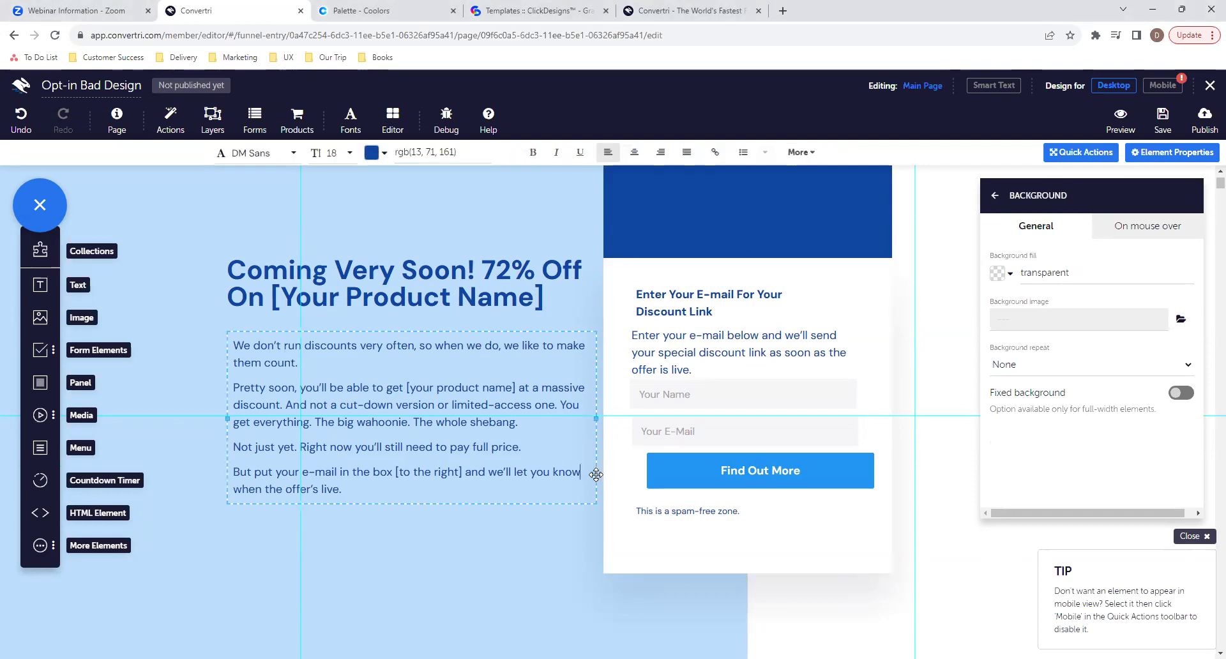
pyautogui.click(596, 474)
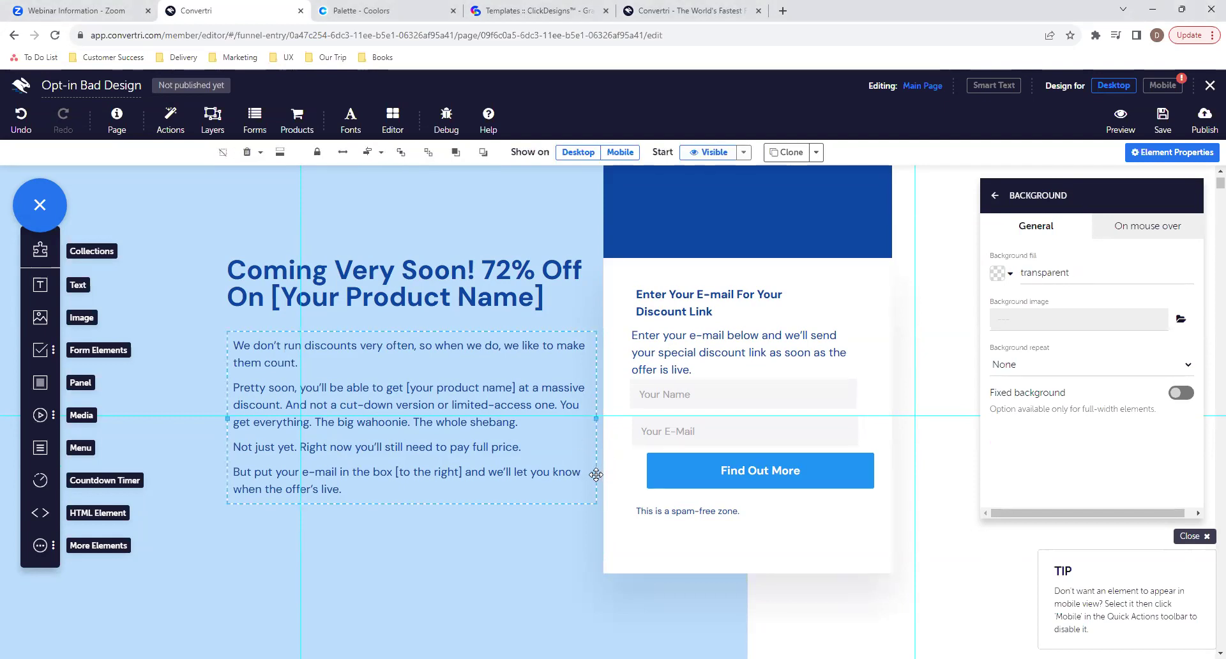
# Shift the body text box away from the opt-in form by setting its x position to -124.
pyautogui.click(607, 544)
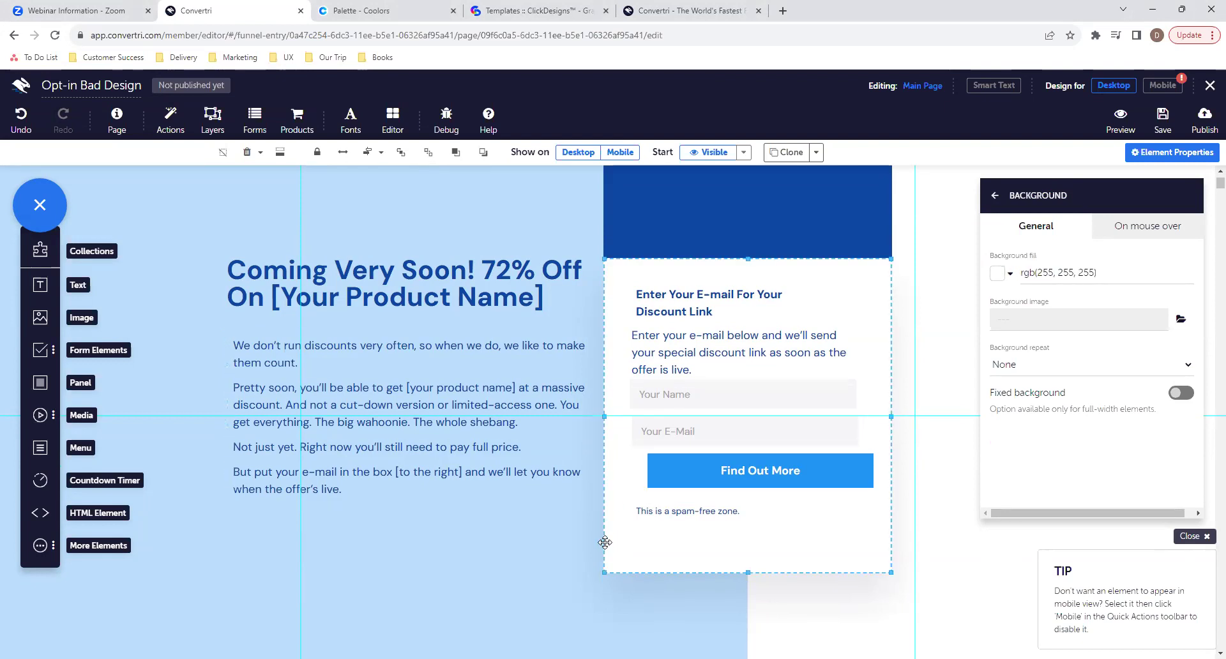
pyautogui.click(996, 195)
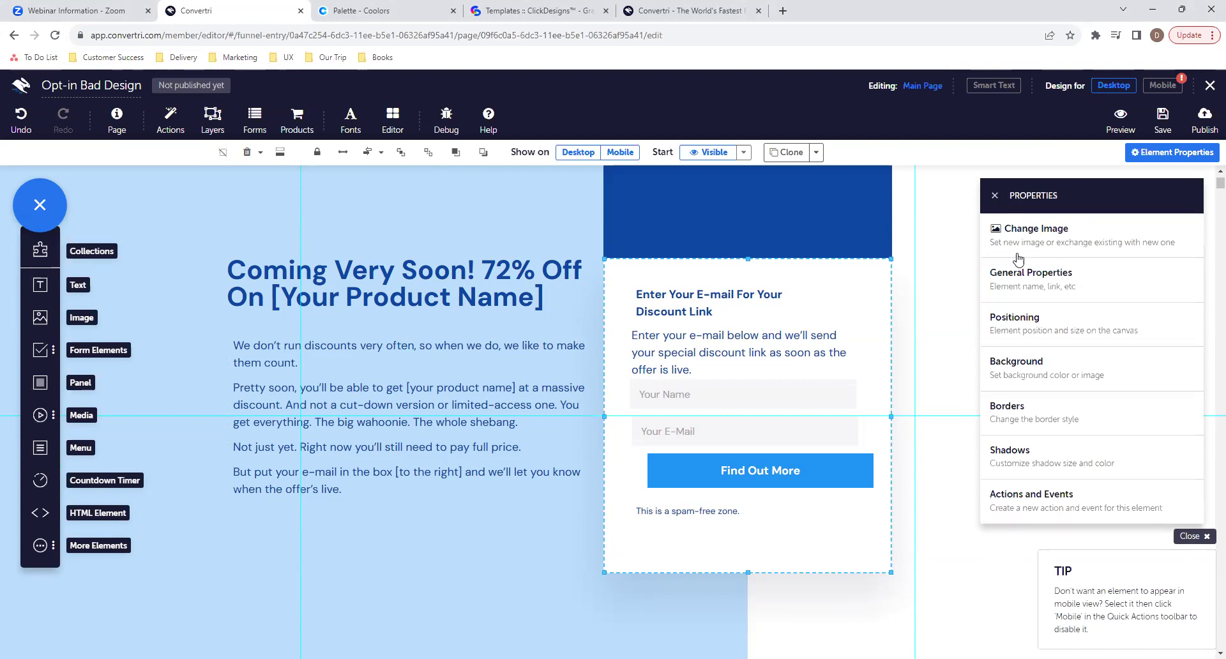
pyautogui.click(1037, 335)
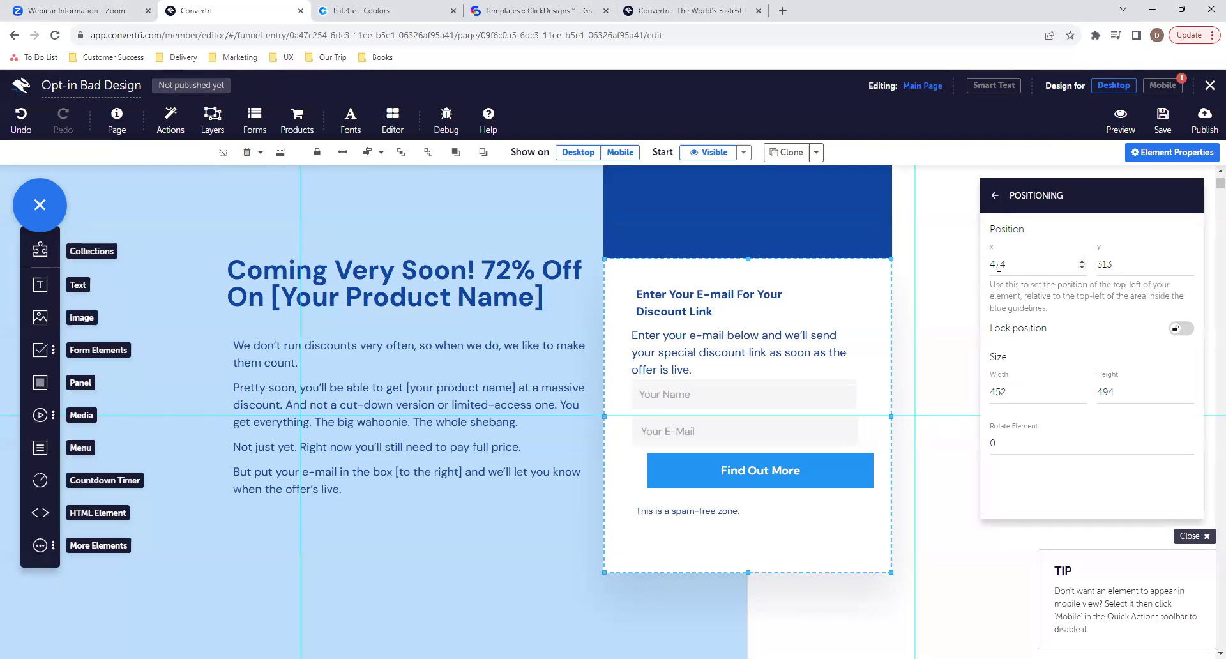
pyautogui.click(372, 489)
pyautogui.click(371, 502)
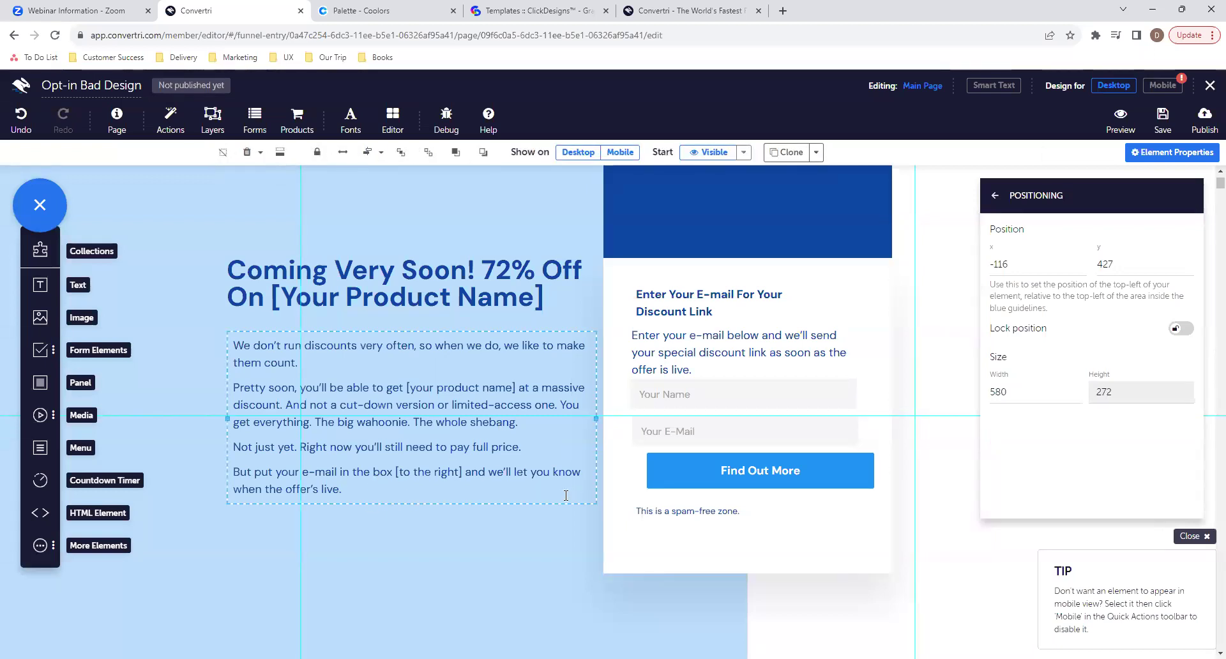
pyautogui.click(1056, 266)
pyautogui.moveTo(1004, 269); pyautogui.dragTo(992, 270)
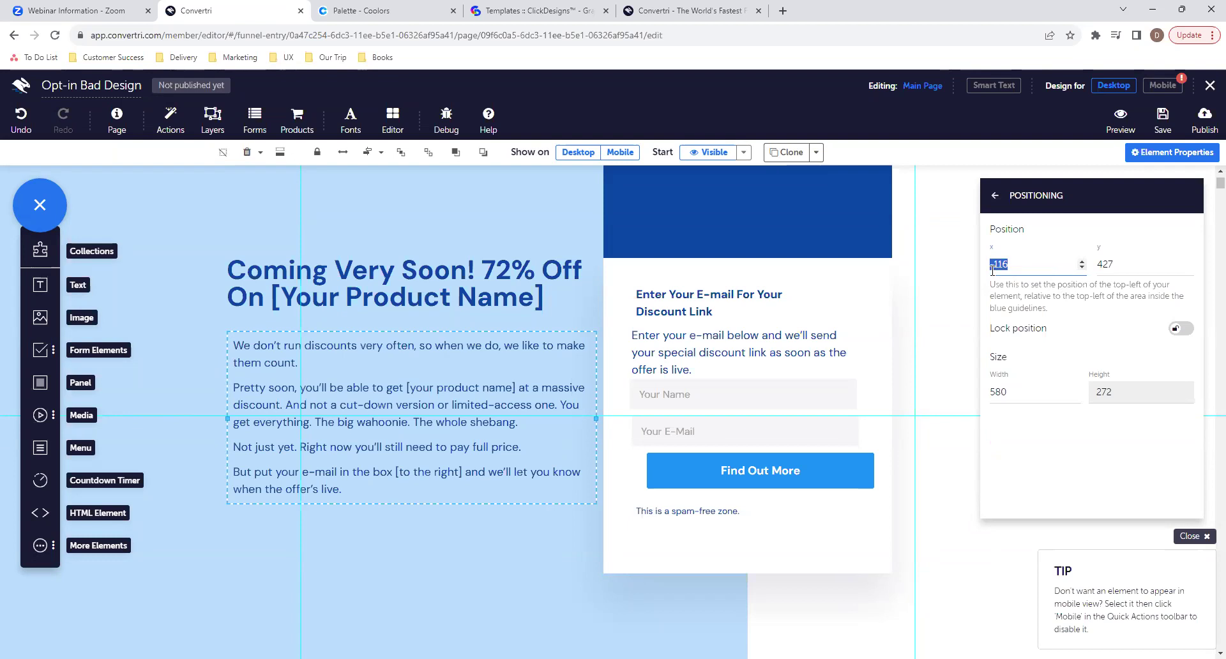
pyautogui.press('BackSpace')
pyautogui.press('BackSpace')
pyautogui.click(1082, 268)
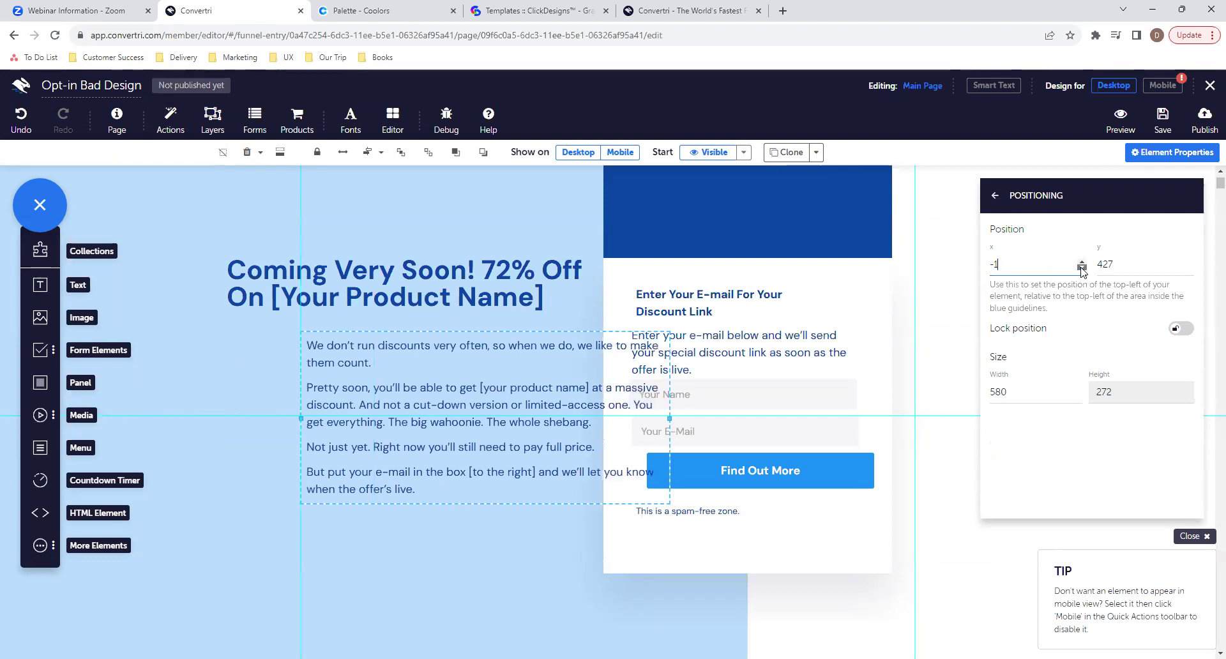
pyautogui.moveTo(1082, 268); pyautogui.dragTo(1081, 262)
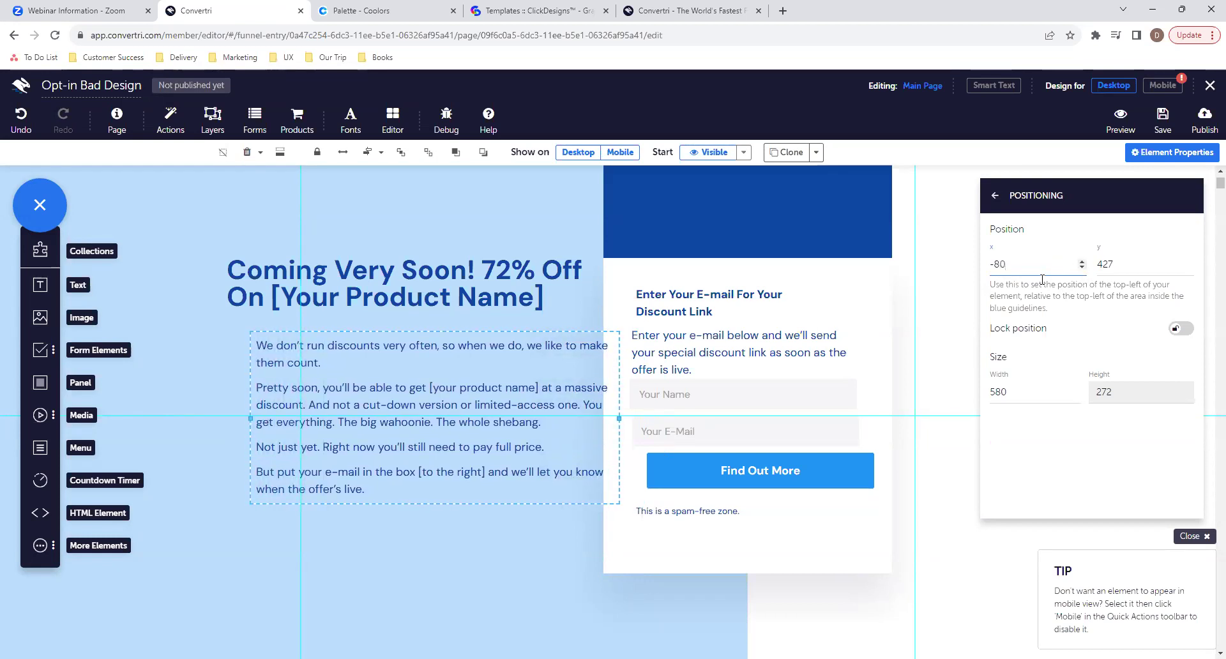
pyautogui.moveTo(1082, 269); pyautogui.dragTo(1079, 273)
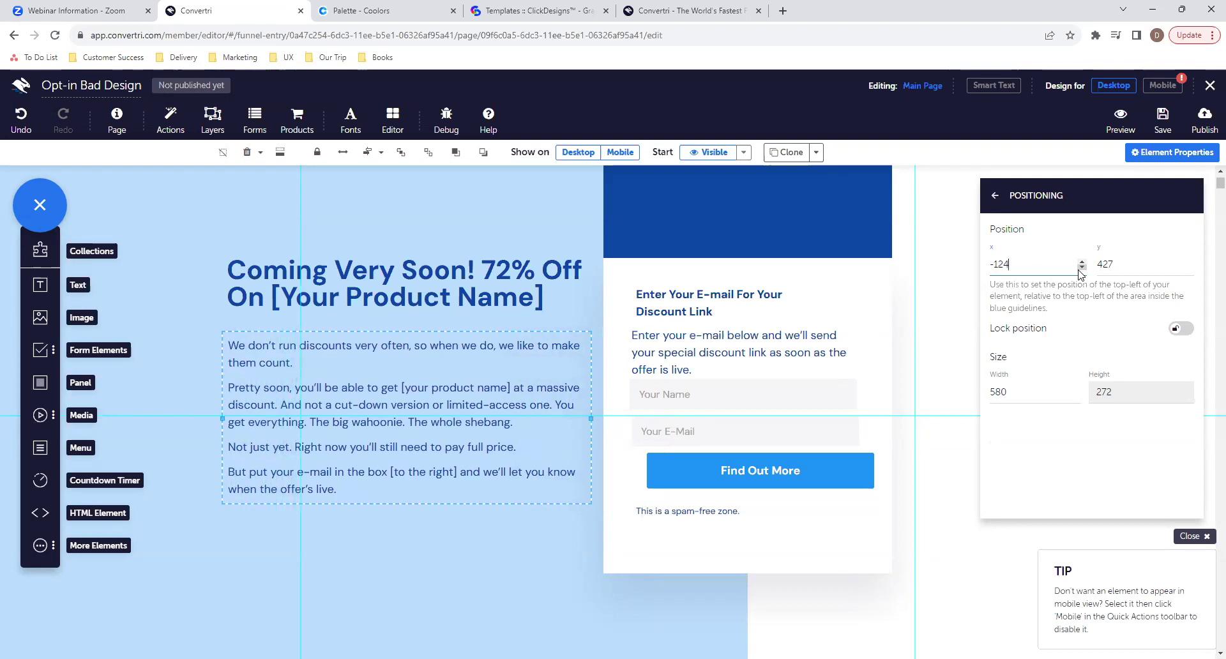
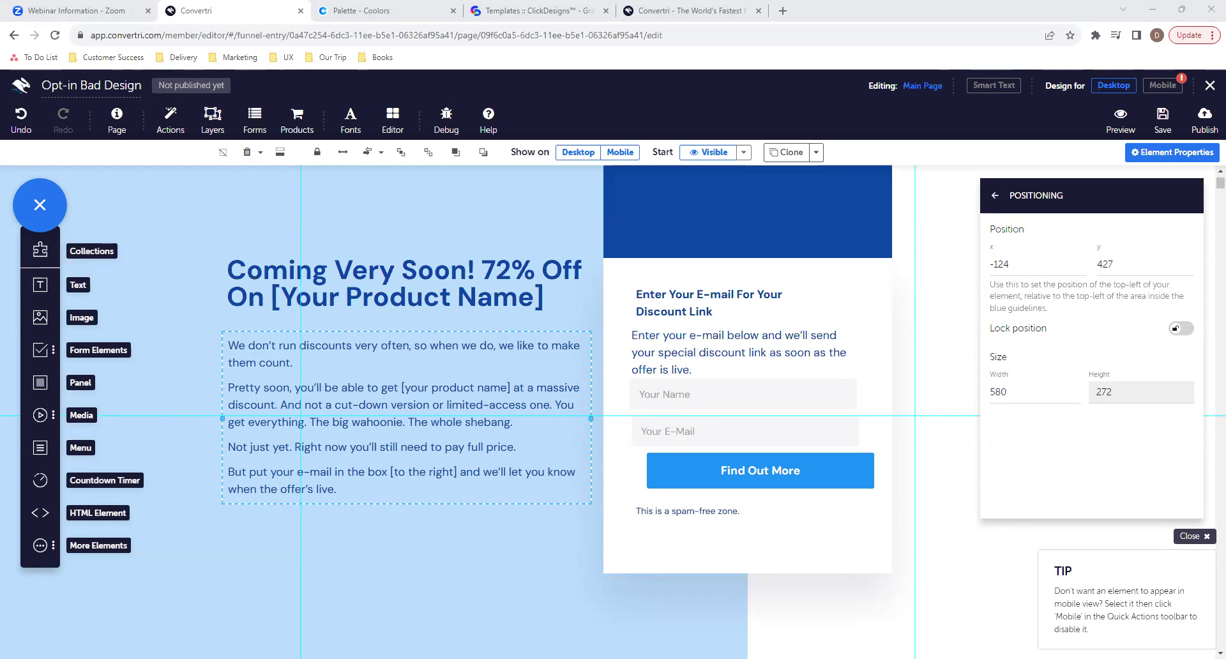
# Set the headline text box's x position to -124 so its left edge matches the body text.
pyautogui.hotkey('alt', 'Tab')
pyautogui.click(588, 382)
pyautogui.click(551, 287)
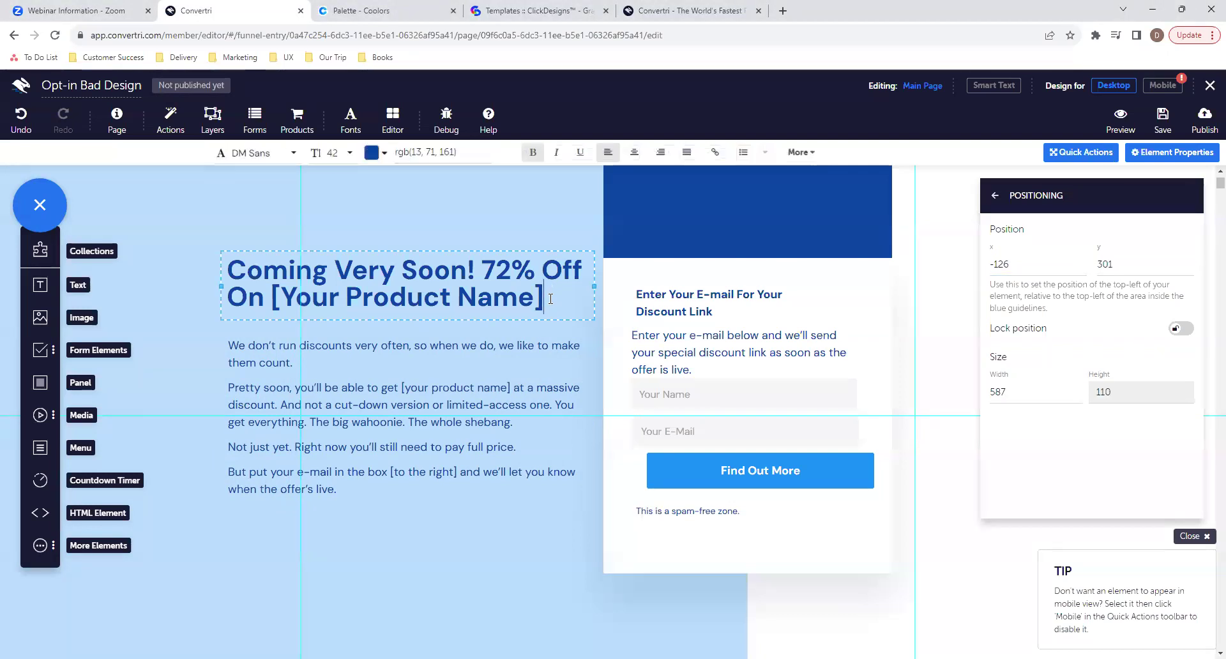
pyautogui.click(1082, 261)
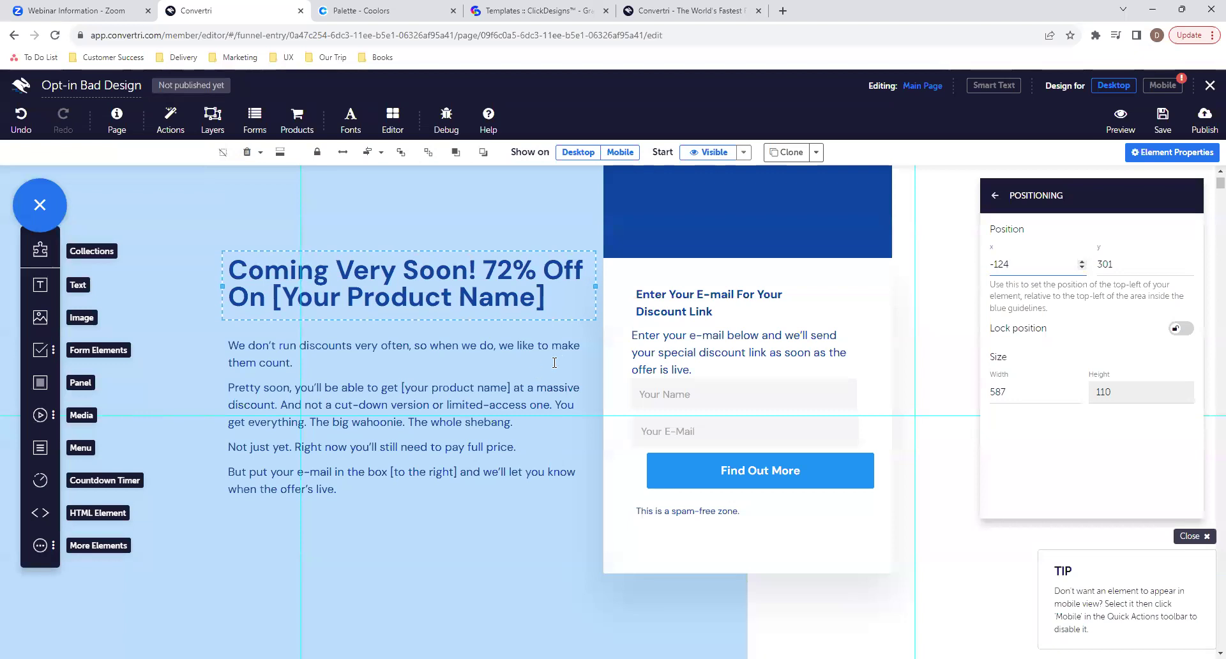
# Compare the positions of the headline and body text boxes to check their left alignment.
pyautogui.click(578, 374)
pyautogui.click(584, 304)
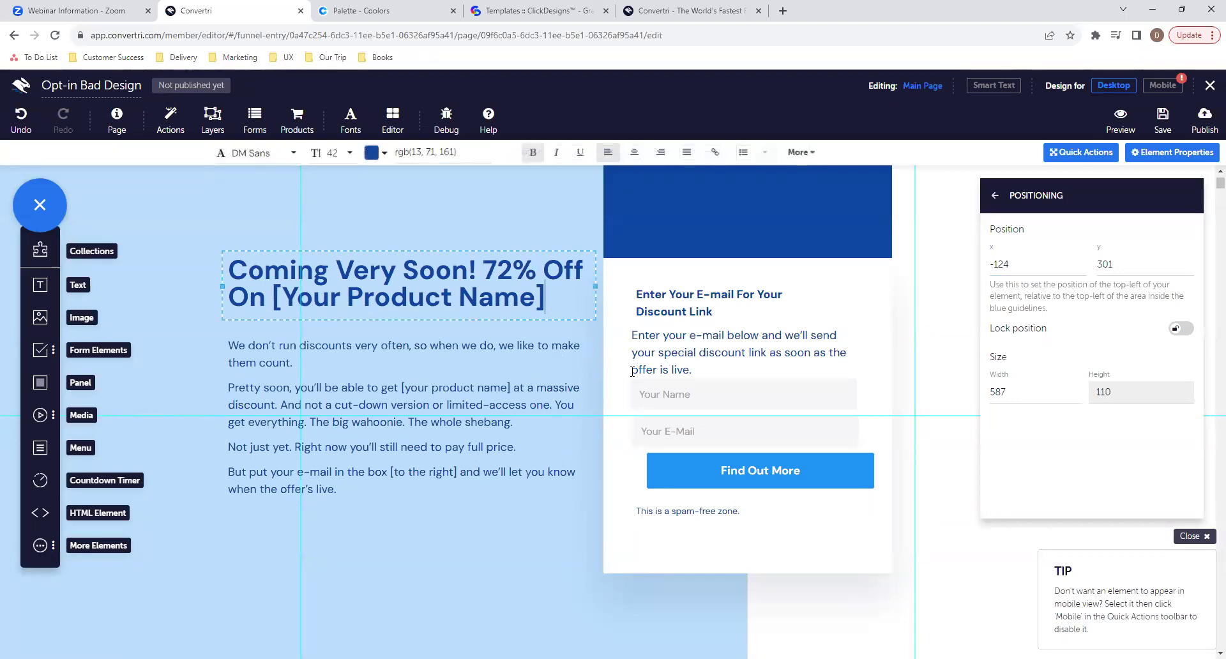
pyautogui.scroll(2, 619, 408)
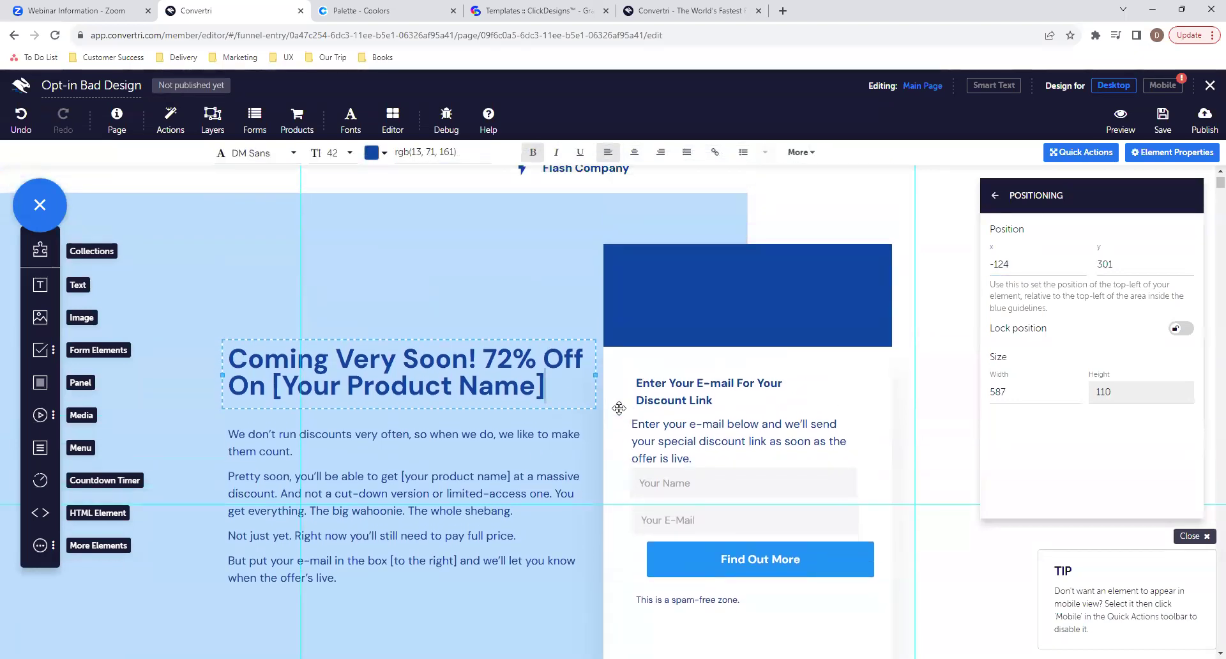
pyautogui.click(550, 424)
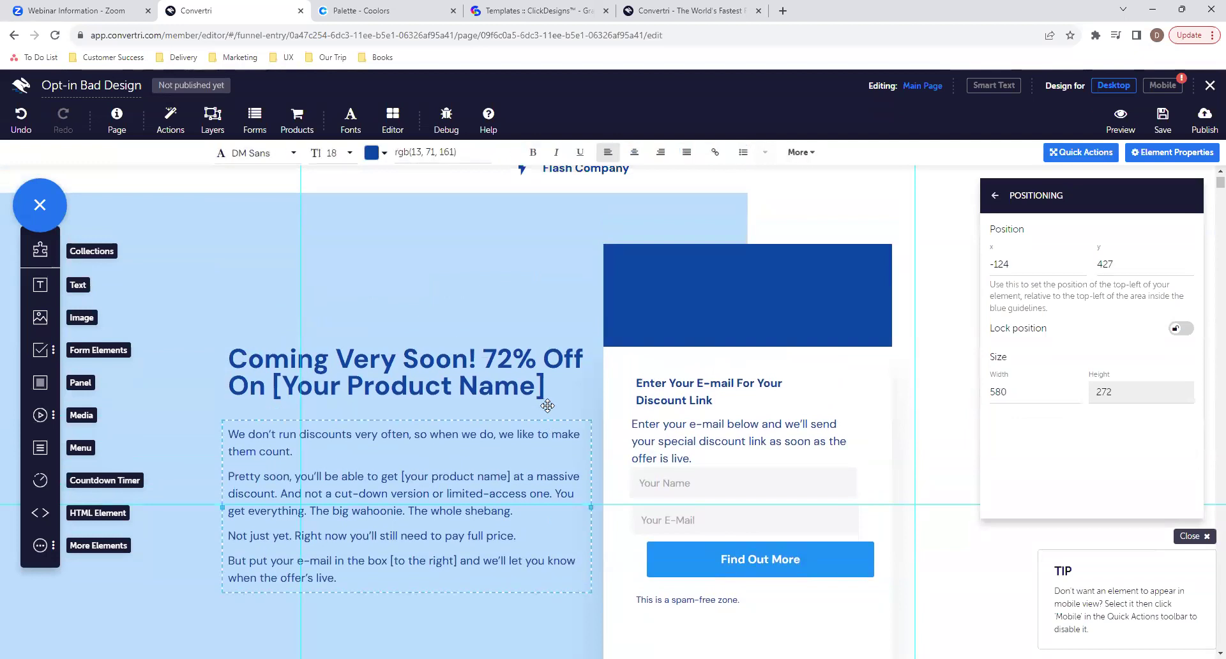
pyautogui.click(542, 422)
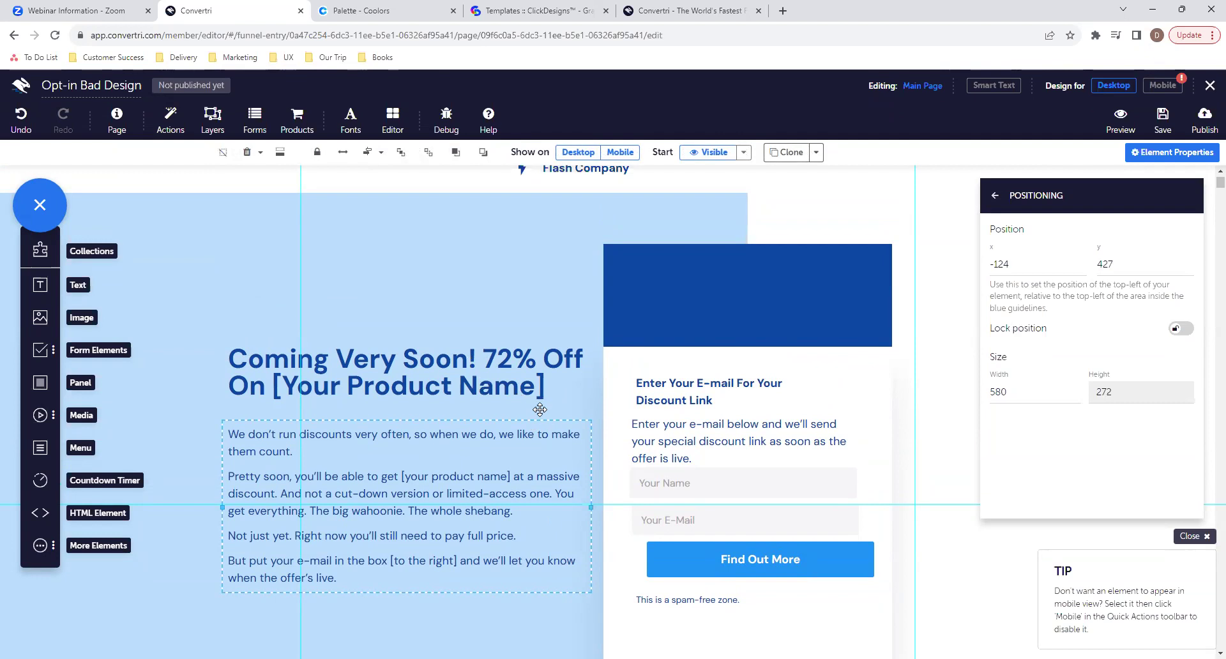
pyautogui.click(557, 398)
pyautogui.press('Escape')
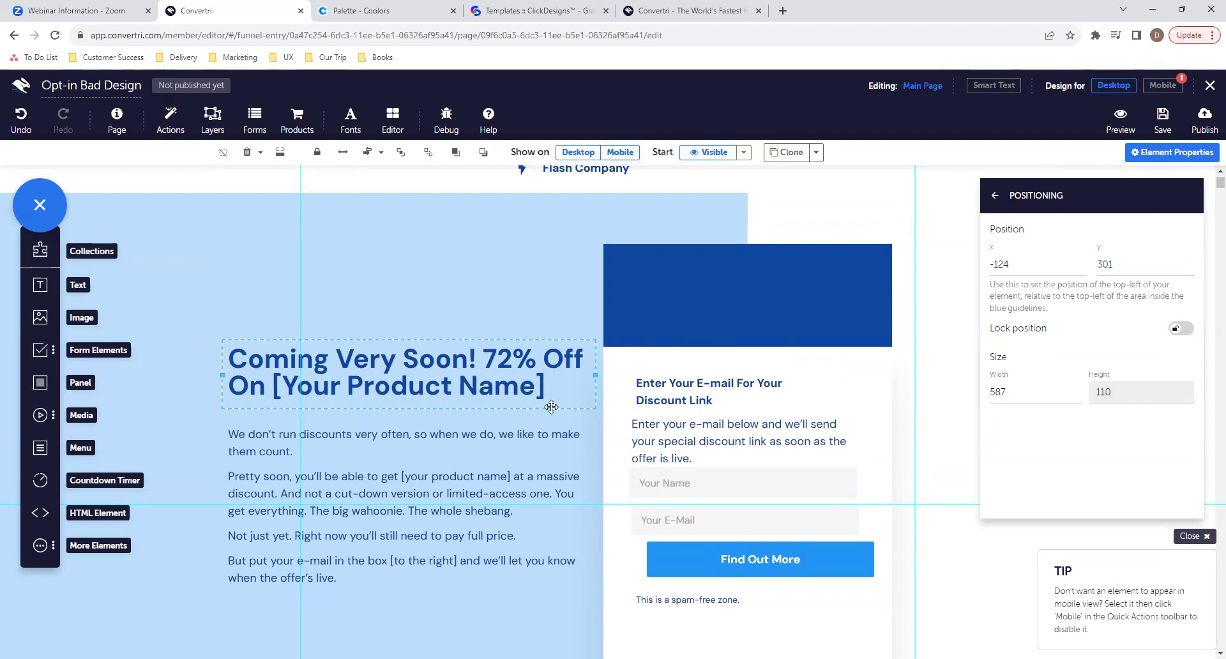
# Examine the layout of the headline, body text, white panel and opt-in form on the page.
pyautogui.click(542, 432)
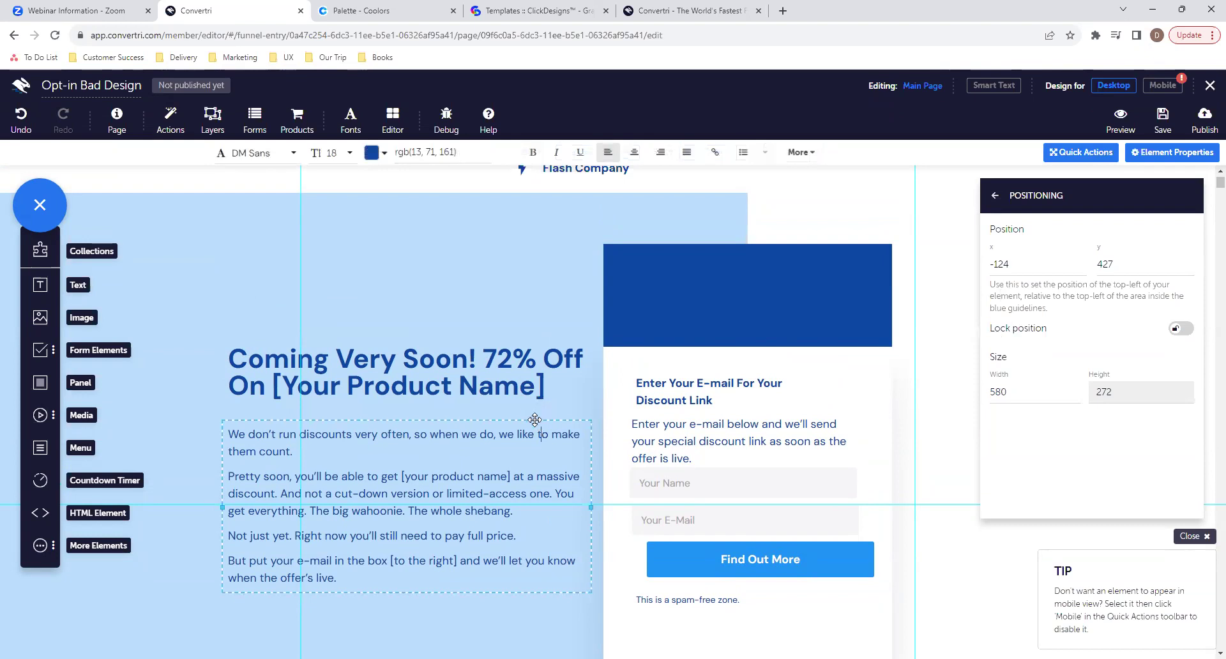
pyautogui.click(534, 420)
pyautogui.scroll(-2, 905, 470)
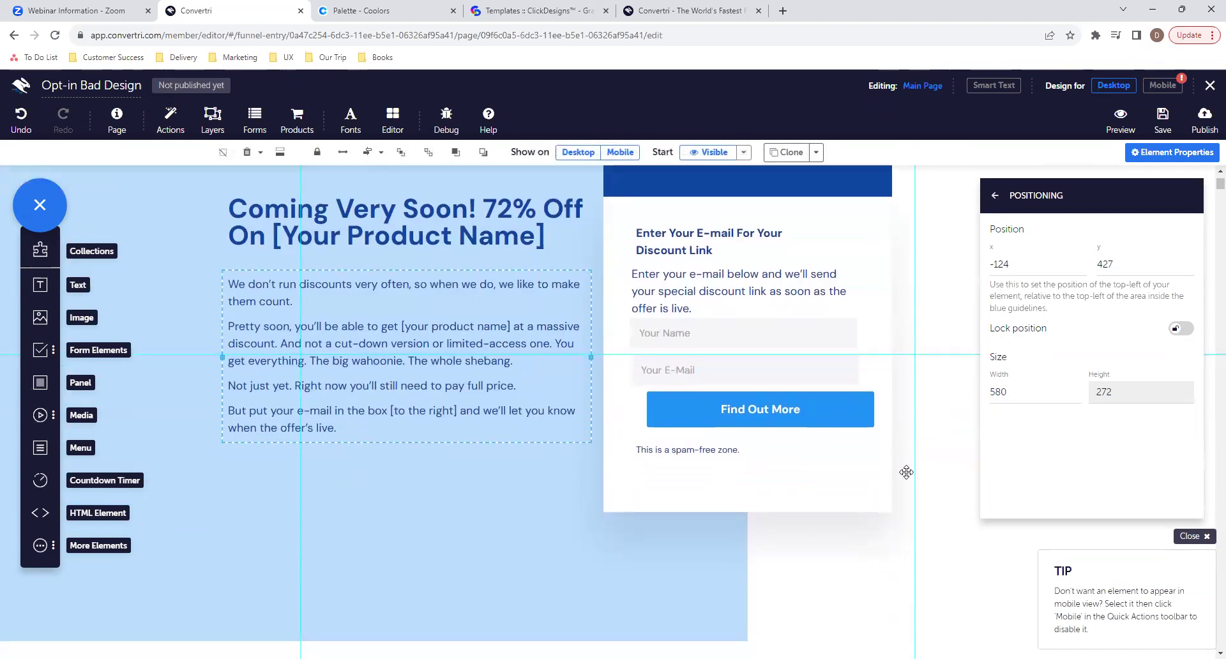
pyautogui.scroll(3, 906, 472)
pyautogui.scroll(-4, 906, 472)
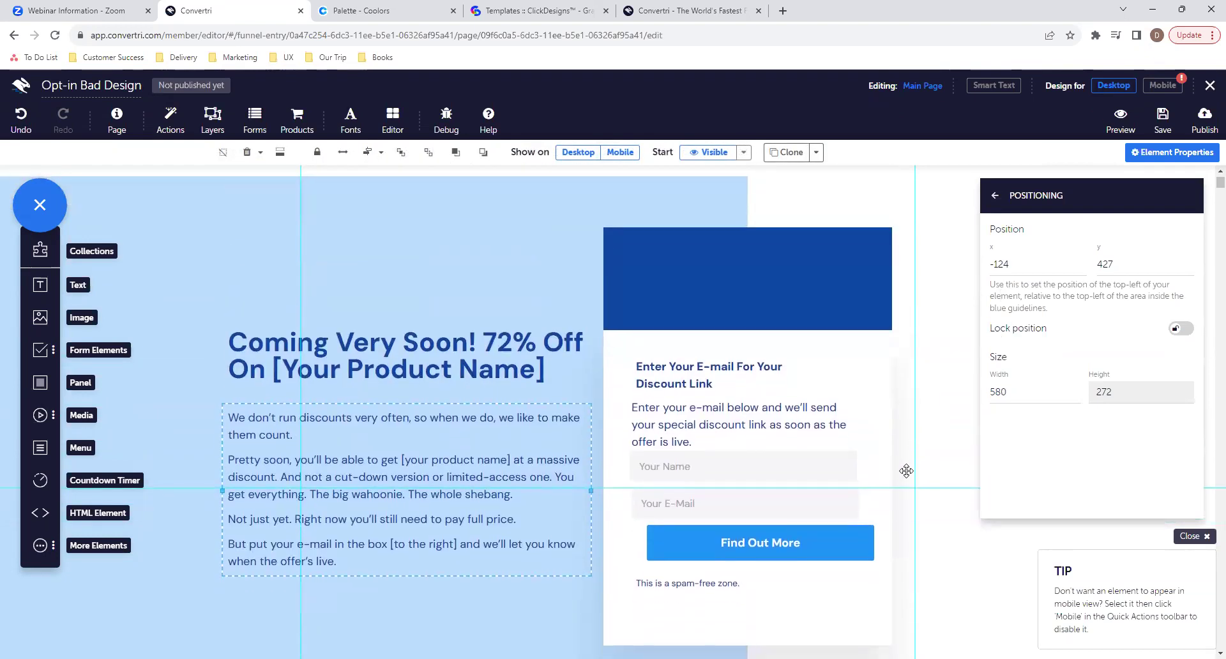
pyautogui.click(933, 474)
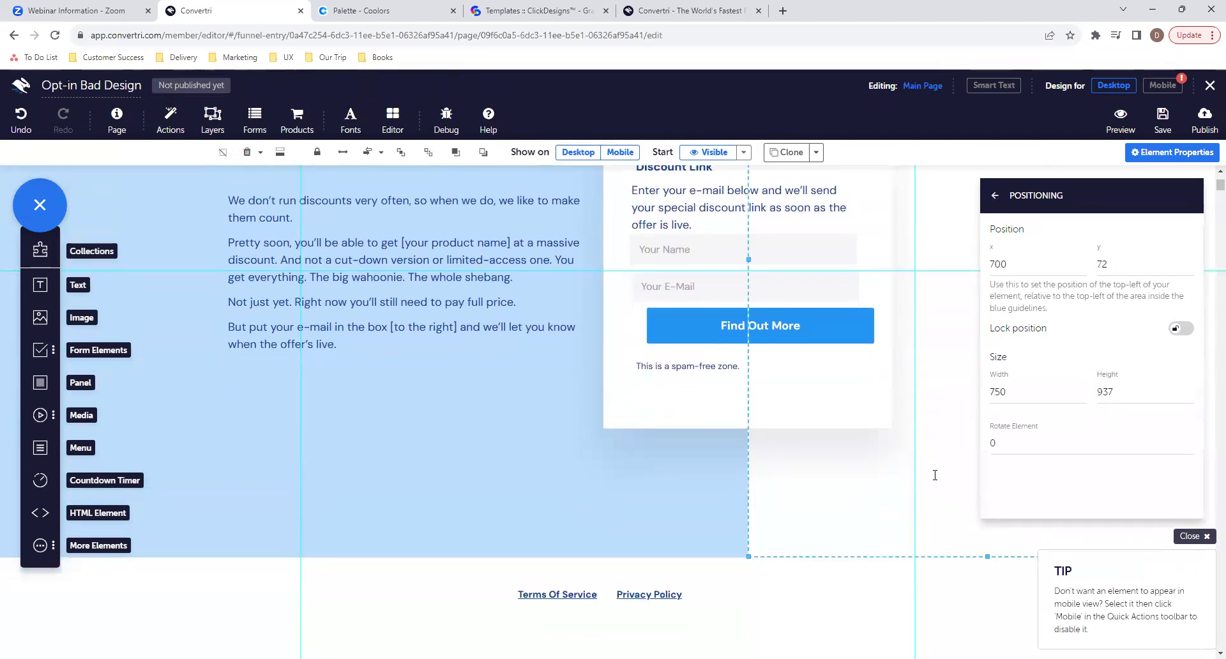
pyautogui.scroll(4, 933, 475)
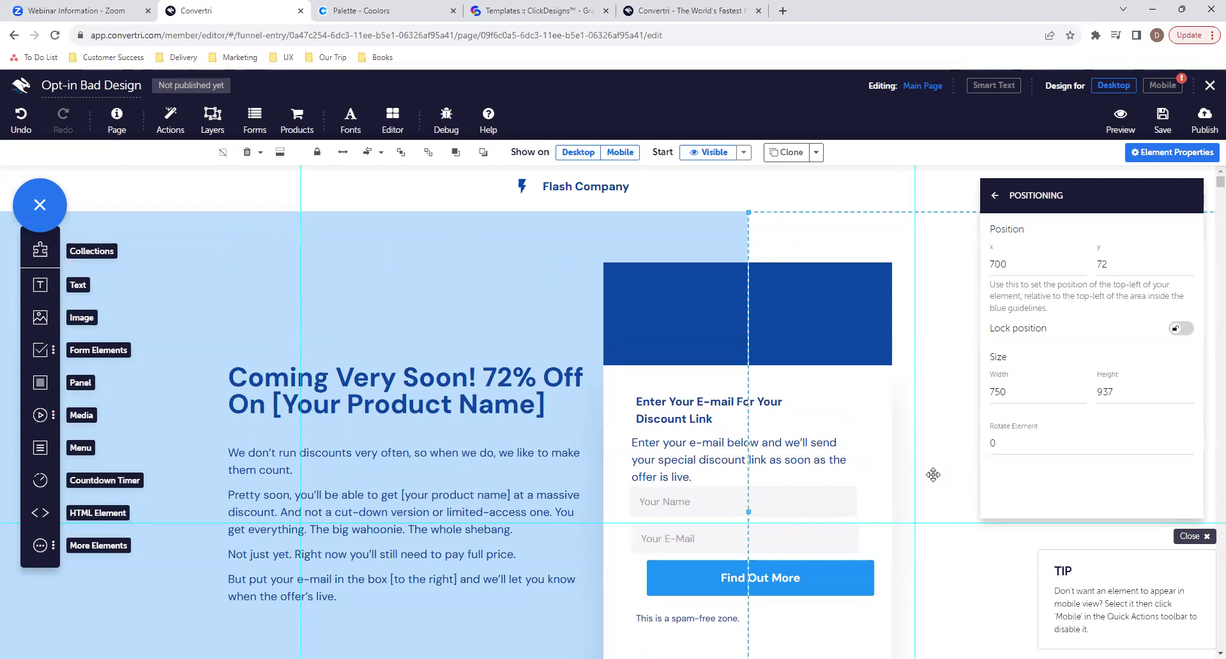
pyautogui.scroll(-1, 933, 474)
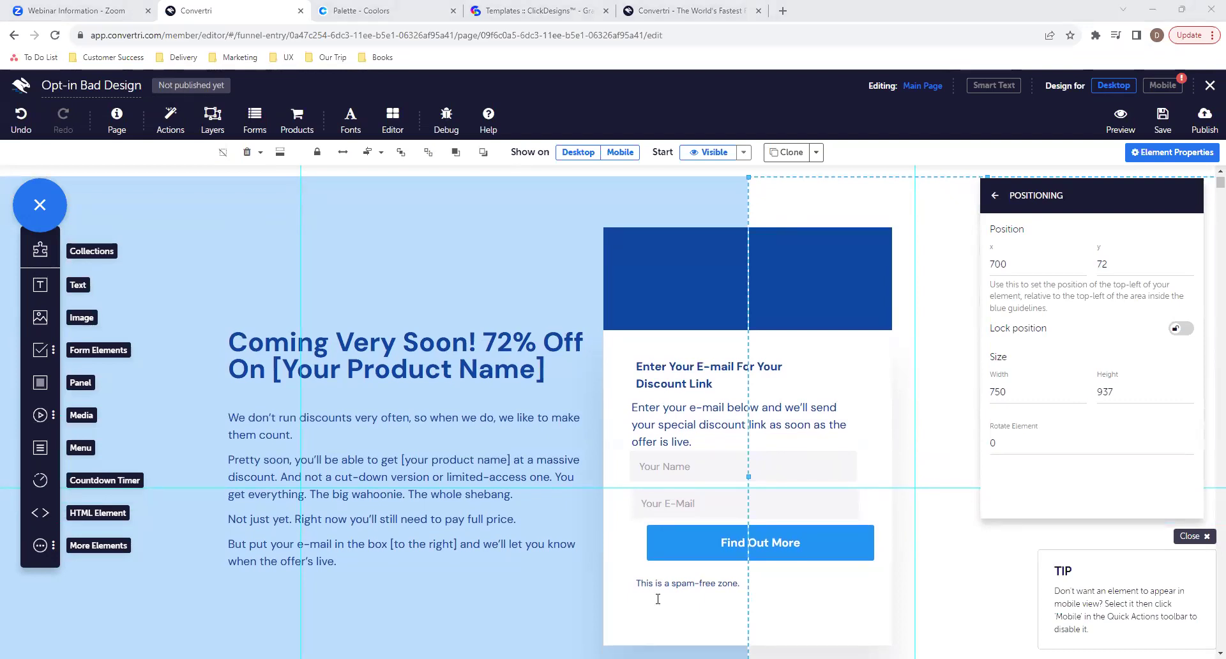
pyautogui.scroll(1, 623, 285)
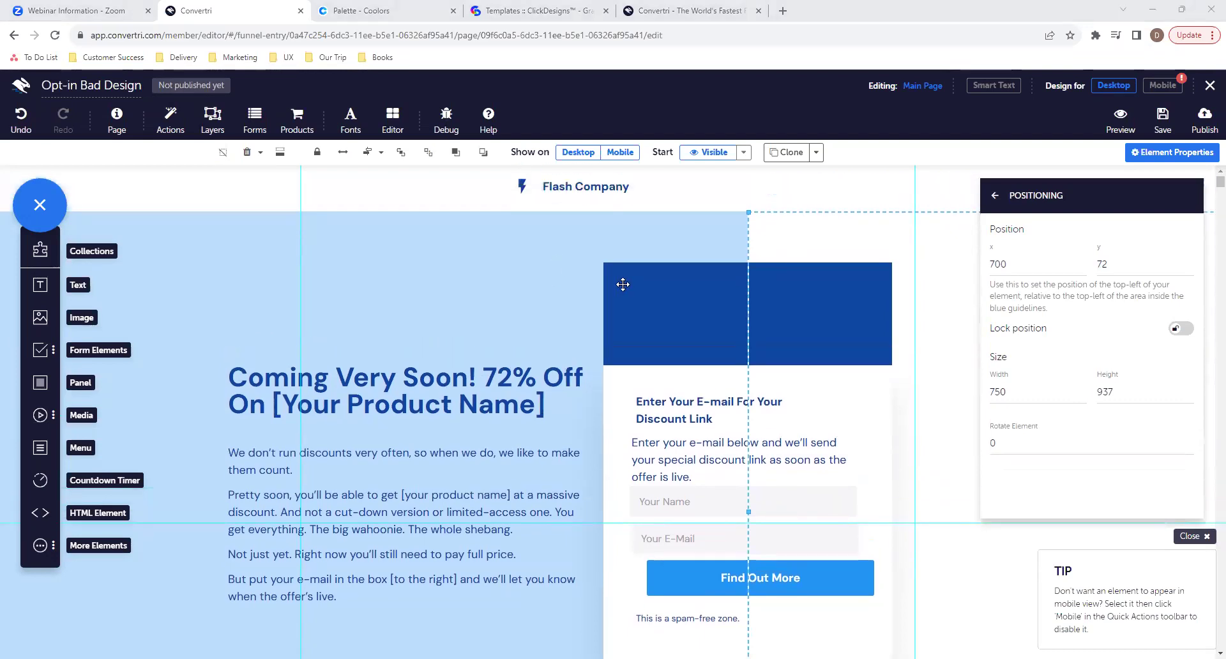
# Save the page and preview it to check how the form card's text, fields and button line up.
pyautogui.click(1164, 123)
pyautogui.scroll(-3, 761, 295)
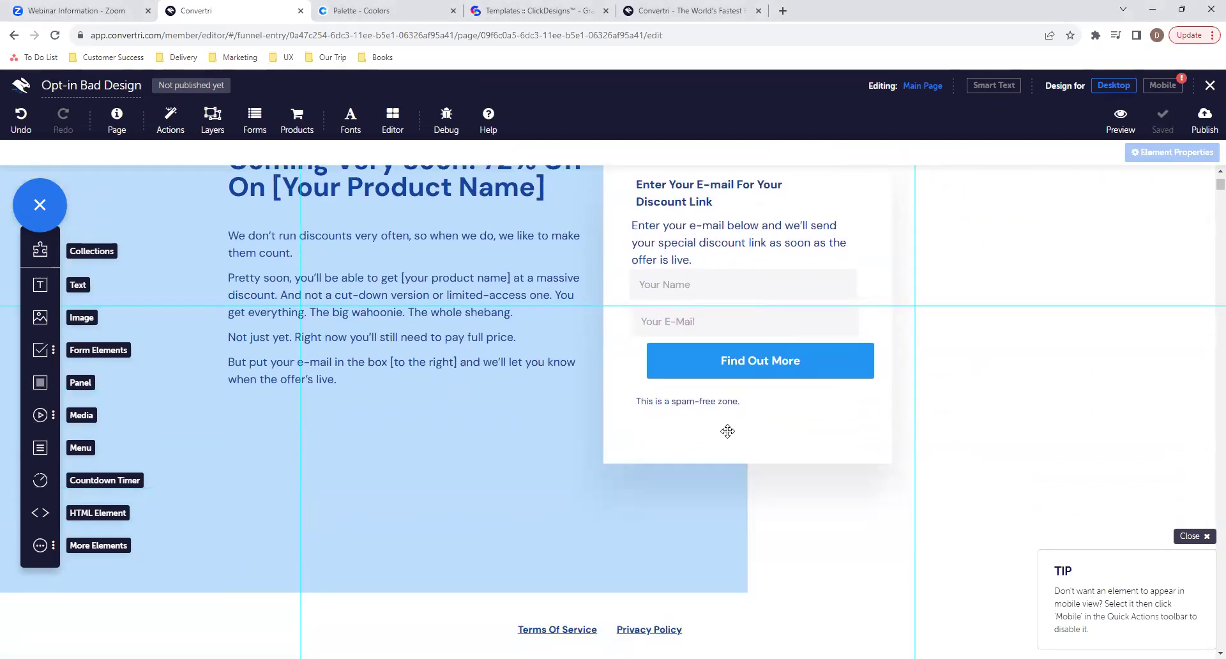
pyautogui.scroll(3, 736, 425)
pyautogui.click(1120, 116)
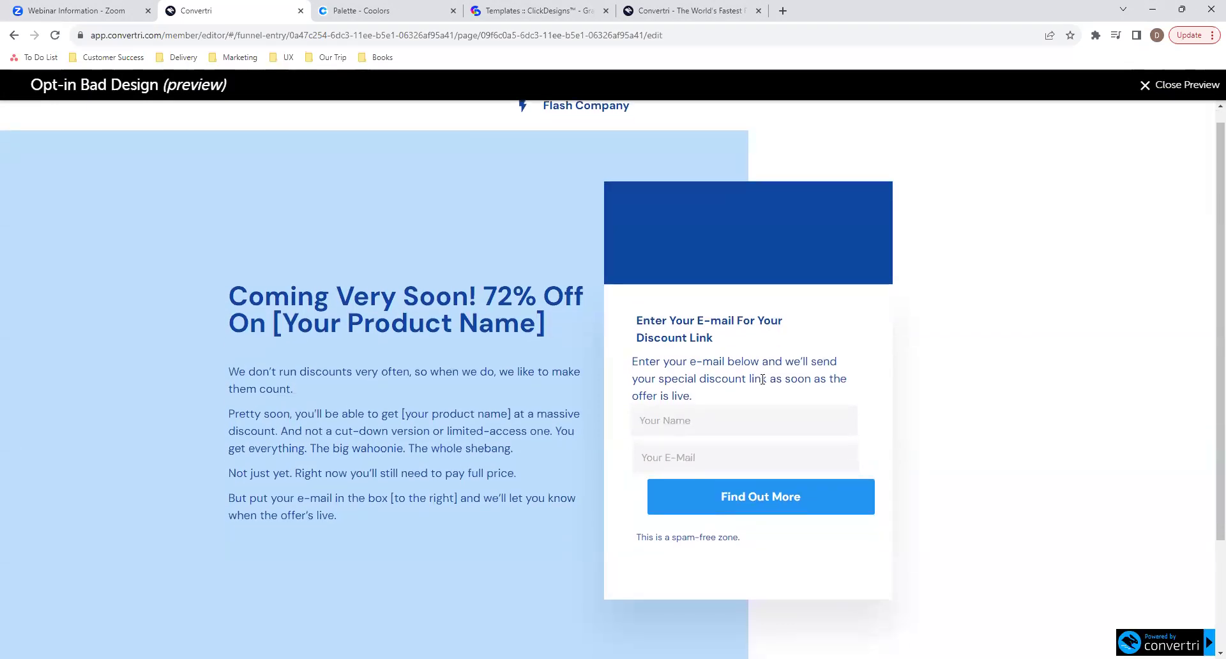
pyautogui.moveTo(630, 325); pyautogui.dragTo(756, 542)
pyautogui.click(755, 542)
pyautogui.moveTo(664, 396); pyautogui.dragTo(752, 521)
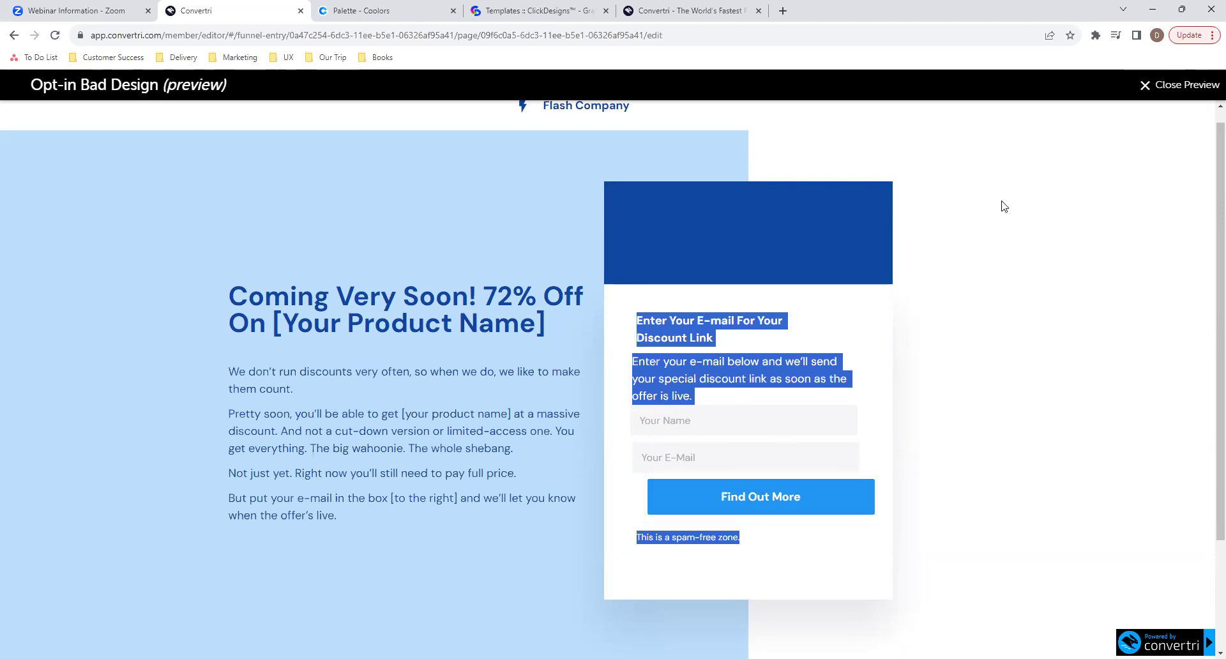
pyautogui.click(1180, 84)
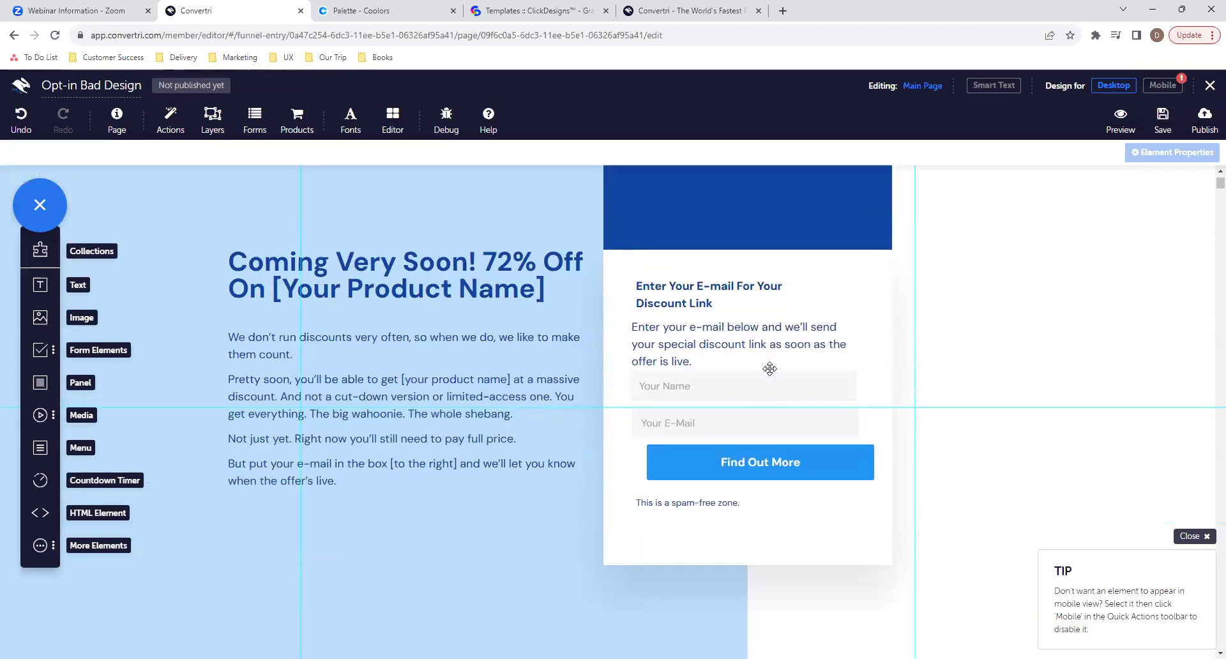
# Centre-align the form card's heading, paragraph, name and e-mail fields, Find Out More button and spam-free note horizontally within the card.
pyautogui.scroll(-1, 773, 384)
pyautogui.click(829, 456)
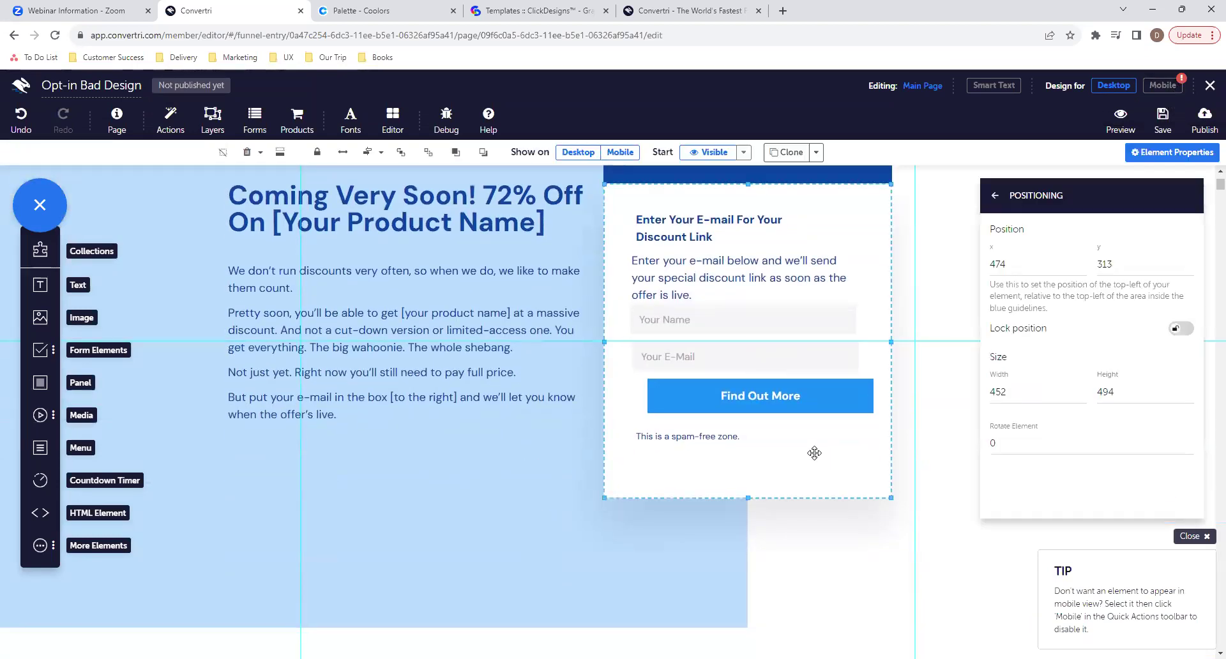
pyautogui.click(751, 430)
pyautogui.click(761, 523)
pyautogui.click(729, 442)
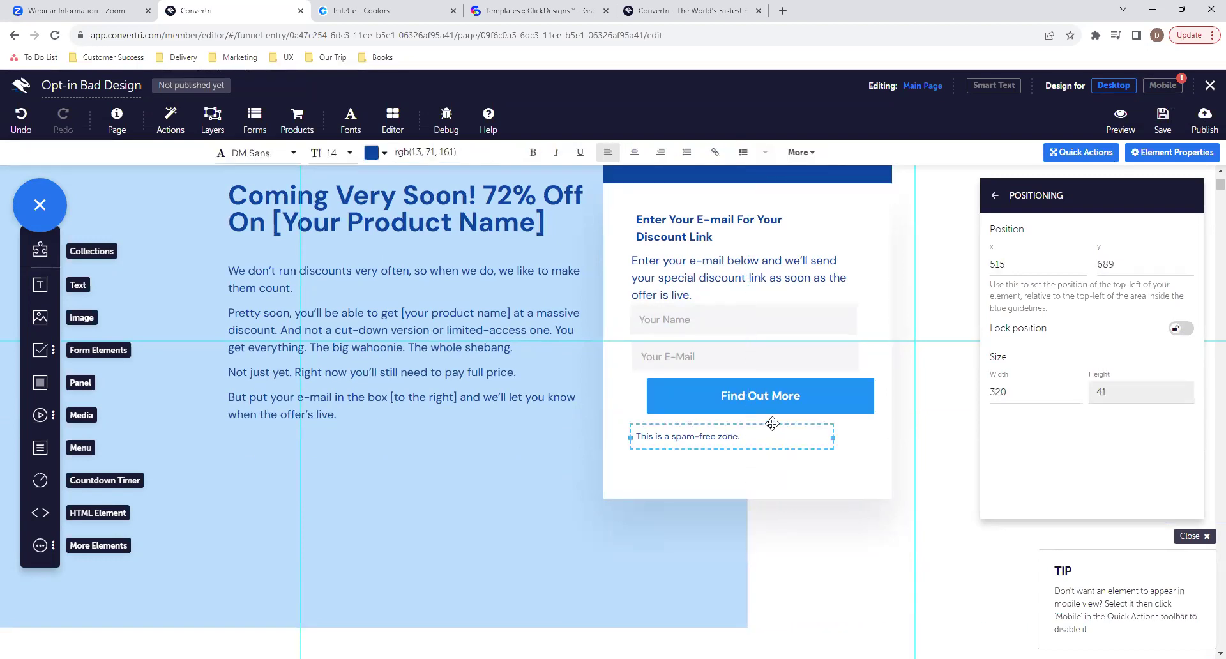
pyautogui.keyDown('shift'); pyautogui.click(767, 400); pyautogui.keyUp('shift')
pyautogui.keyDown('shift'); pyautogui.click(720, 350); pyautogui.keyUp('shift')
pyautogui.keyDown('shift'); pyautogui.click(712, 332); pyautogui.keyUp('shift')
pyautogui.keyDown('shift'); pyautogui.click(701, 295); pyautogui.keyUp('shift')
pyautogui.keyDown('shift'); pyautogui.click(701, 236); pyautogui.keyUp('shift')
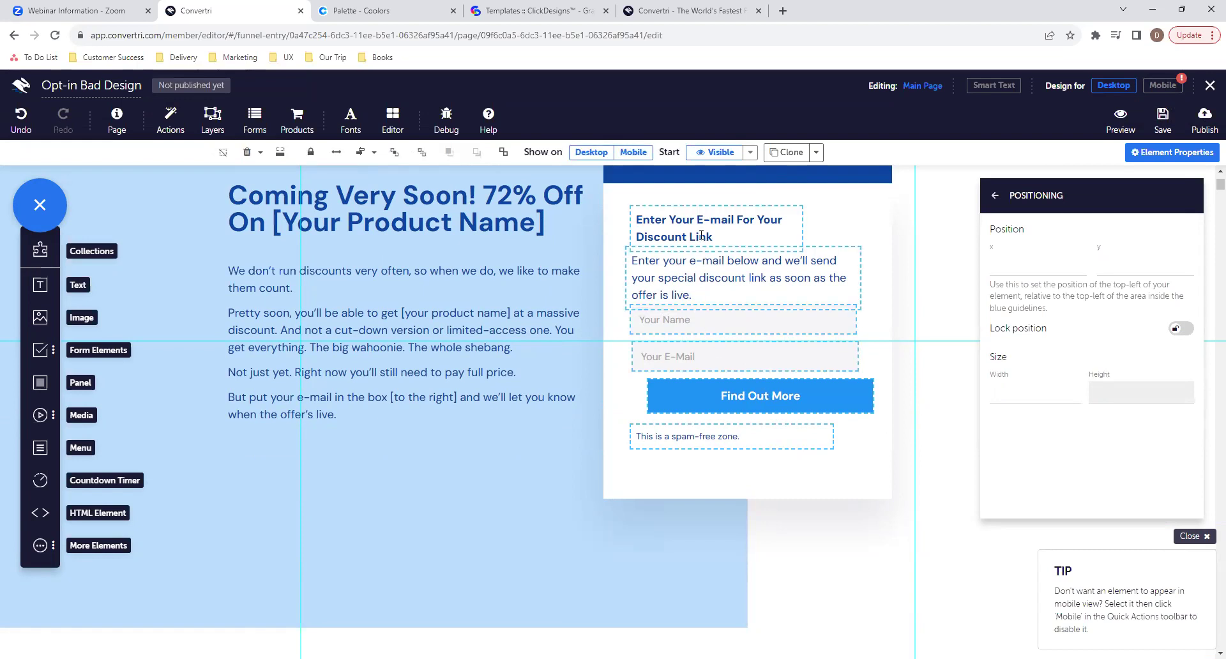
pyautogui.click(370, 152)
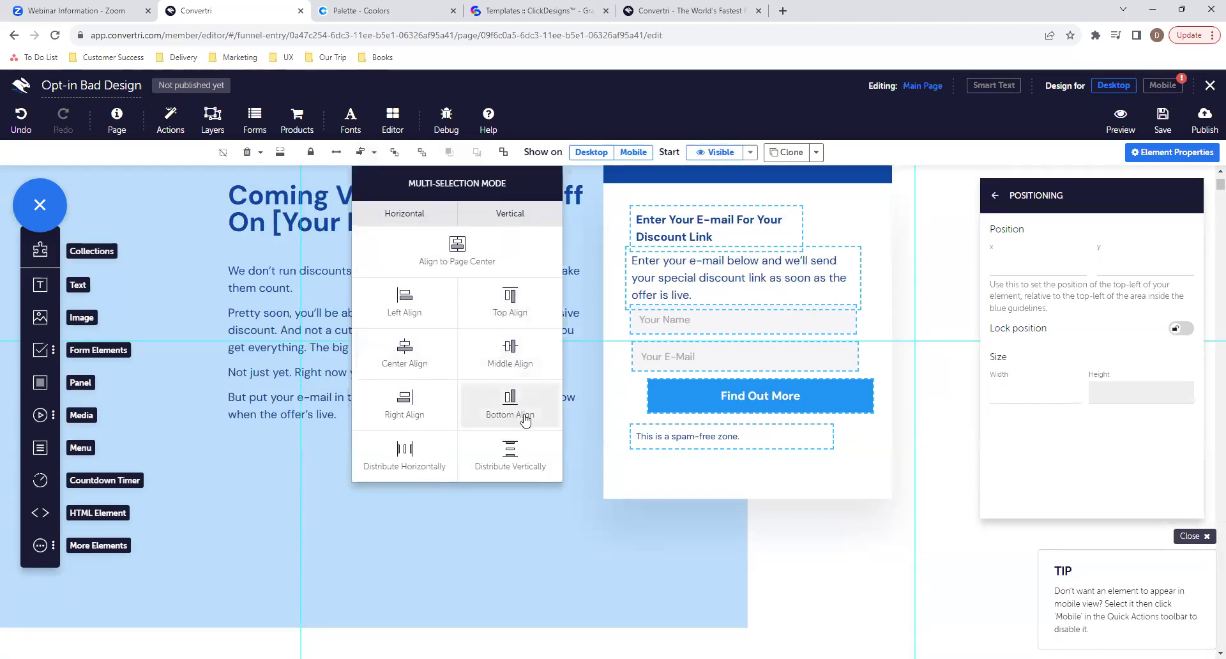
pyautogui.click(714, 490)
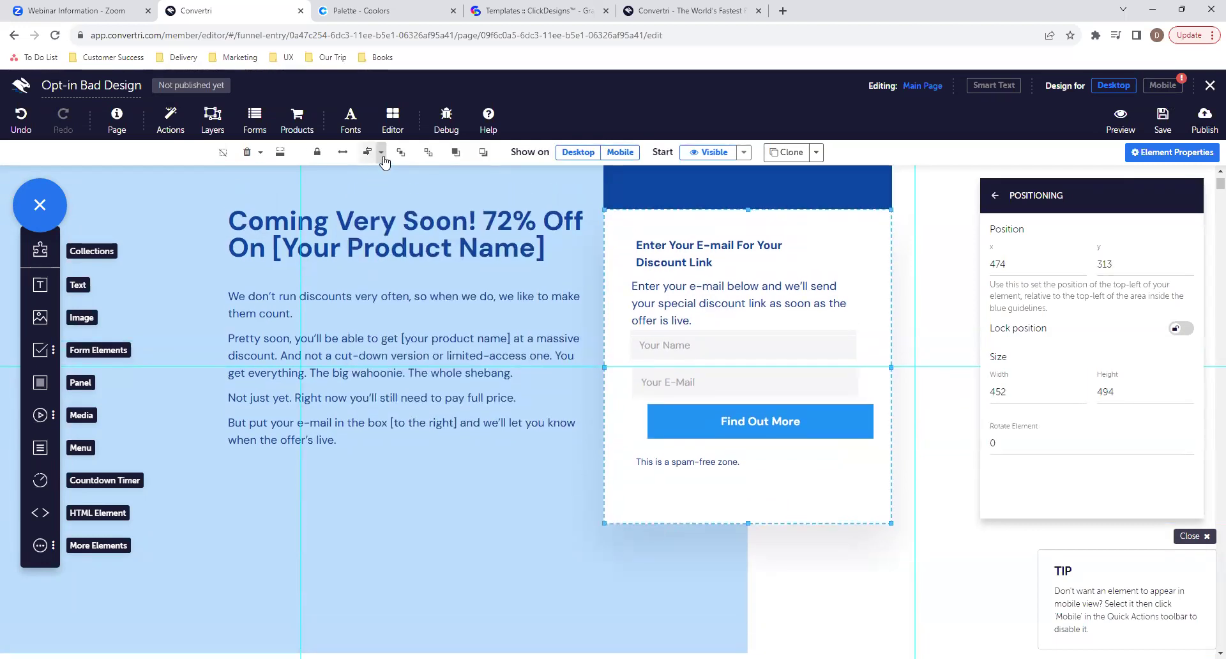
pyautogui.click(381, 152)
pyautogui.click(411, 357)
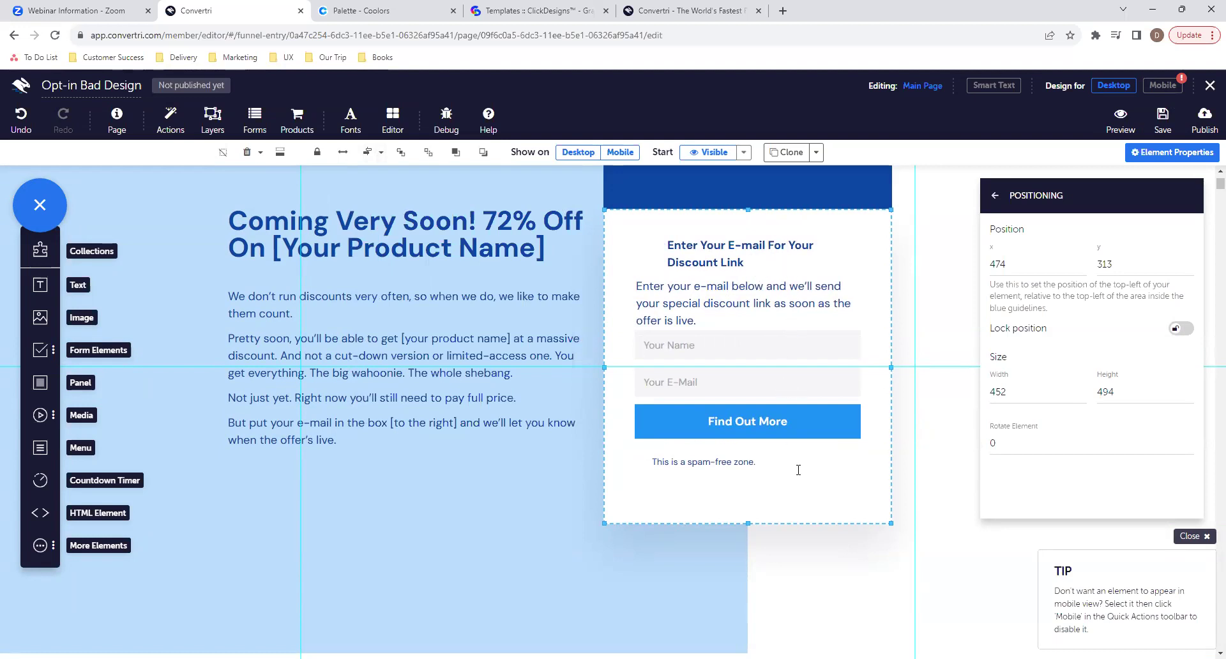
# Distribute the form card's heading, paragraph, two fields, button and spam-free note evenly in the vertical direction.
pyautogui.click(758, 465)
pyautogui.keyDown('shift'); pyautogui.click(756, 433); pyautogui.keyUp('shift')
pyautogui.keyDown('shift'); pyautogui.click(717, 386); pyautogui.keyUp('shift')
pyautogui.keyDown('shift'); pyautogui.click(695, 346); pyautogui.keyUp('shift')
pyautogui.keyDown('shift'); pyautogui.click(692, 321); pyautogui.keyUp('shift')
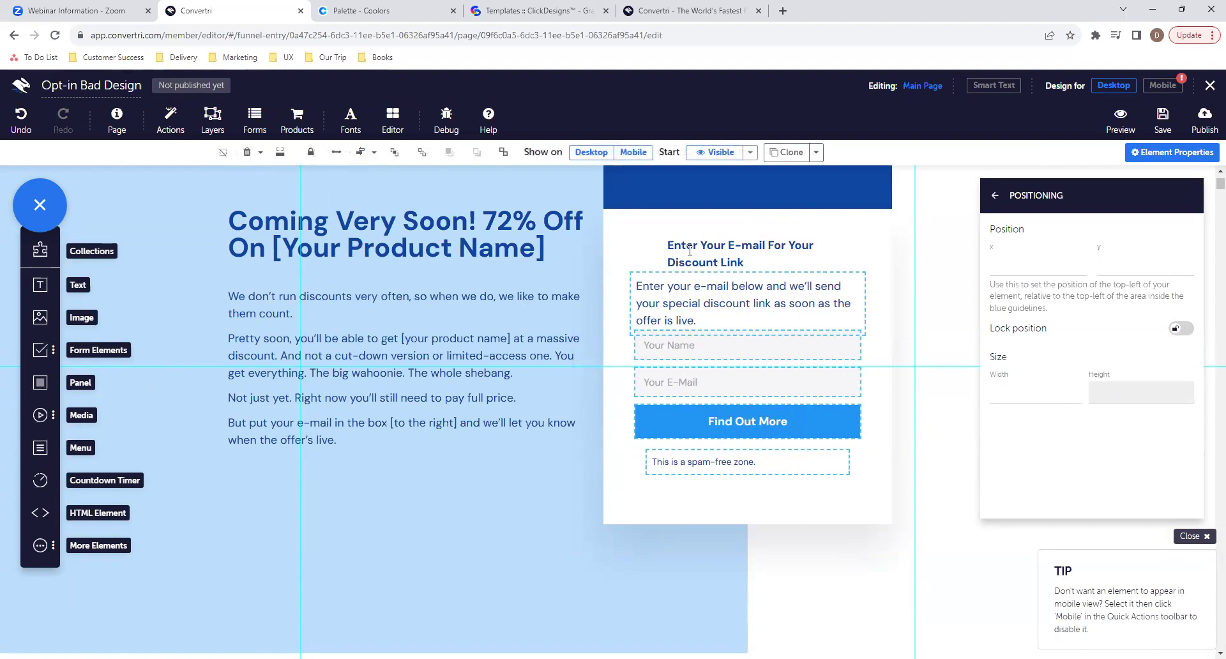
pyautogui.click(362, 152)
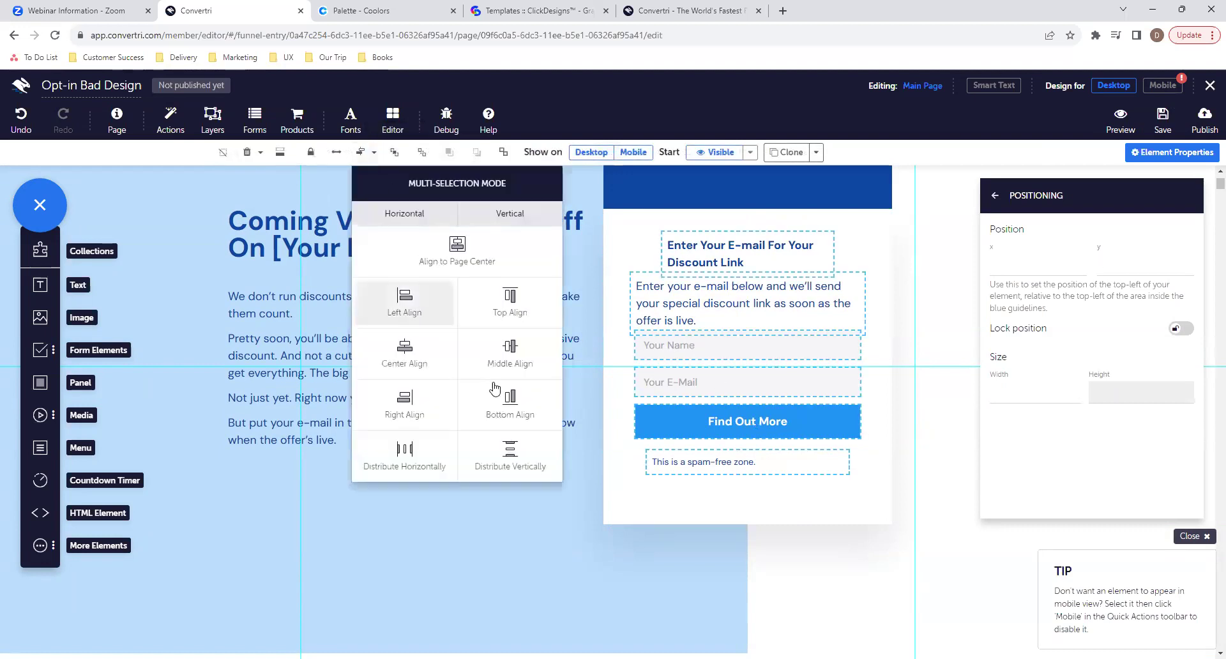
pyautogui.click(516, 457)
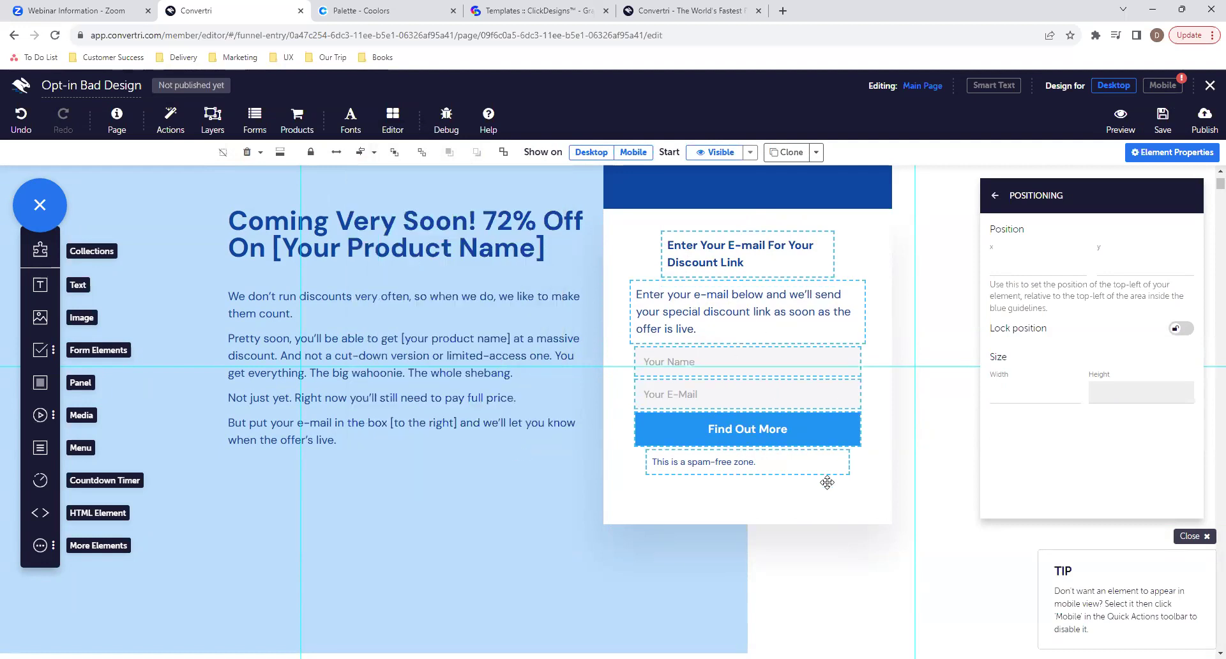
pyautogui.click(815, 498)
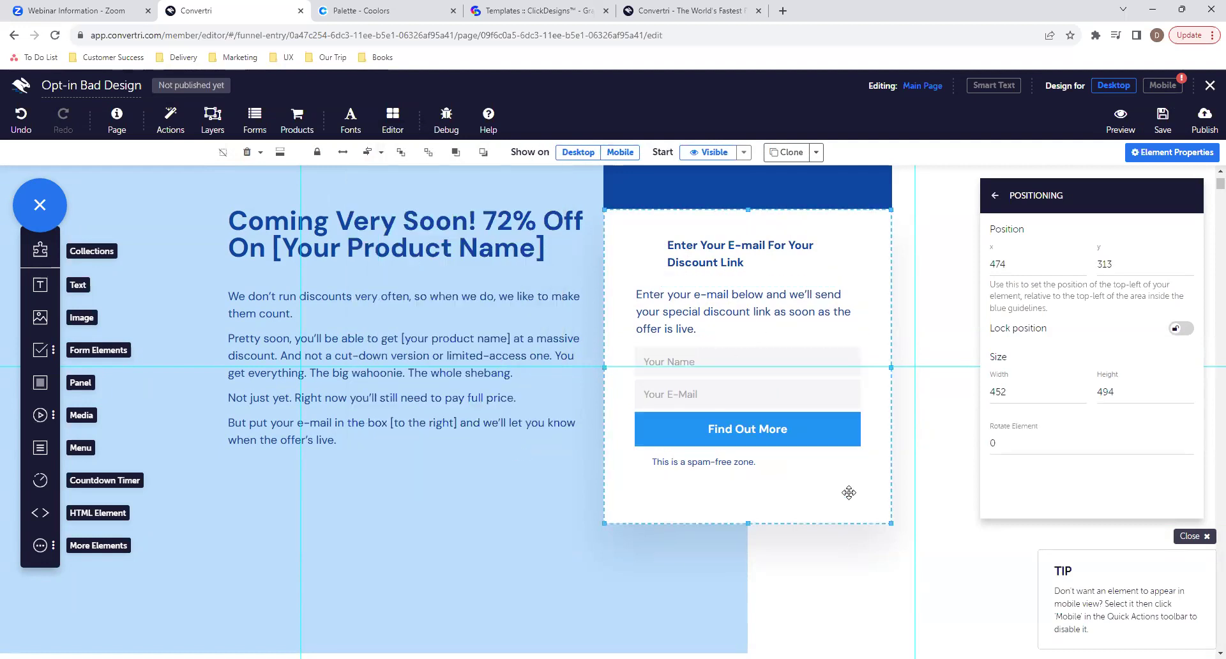
# Spread the form card's contents by moving the spam-free note and button lower and the heading and paragraph slightly higher.
pyautogui.click(775, 463)
pyautogui.moveTo(775, 466); pyautogui.dragTo(773, 498)
pyautogui.click(758, 242)
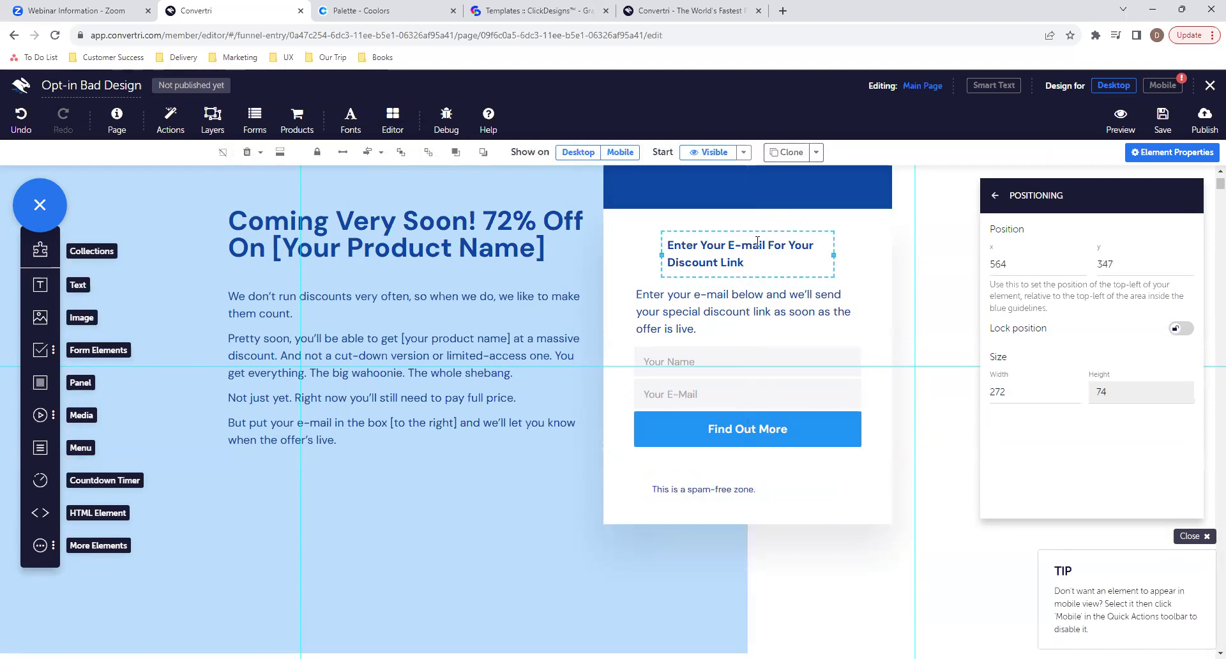
pyautogui.moveTo(755, 234); pyautogui.dragTo(753, 221)
pyautogui.click(744, 290)
pyautogui.moveTo(740, 291); pyautogui.dragTo(739, 286)
pyautogui.moveTo(730, 437); pyautogui.dragTo(730, 445)
# Distribute all six repositioned form card elements vertically again, from the heading down to the spam-free note.
pyautogui.click(731, 484)
pyautogui.keyDown('shift'); pyautogui.click(716, 442); pyautogui.keyUp('shift')
pyautogui.keyDown('shift'); pyautogui.click(703, 399); pyautogui.keyUp('shift')
pyautogui.keyDown('shift'); pyautogui.click(706, 358); pyautogui.keyUp('shift')
pyautogui.keyDown('shift'); pyautogui.click(706, 278); pyautogui.keyUp('shift')
pyautogui.keyDown('shift'); pyautogui.click(697, 253); pyautogui.keyUp('shift')
pyautogui.click(375, 153)
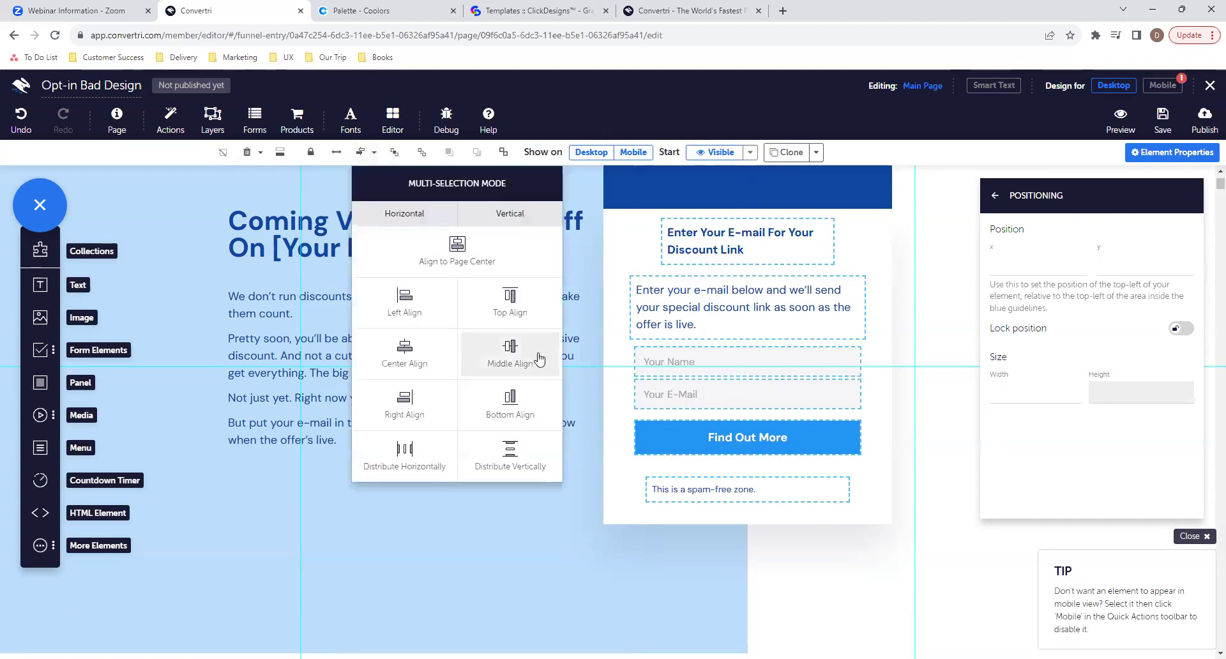
pyautogui.click(519, 456)
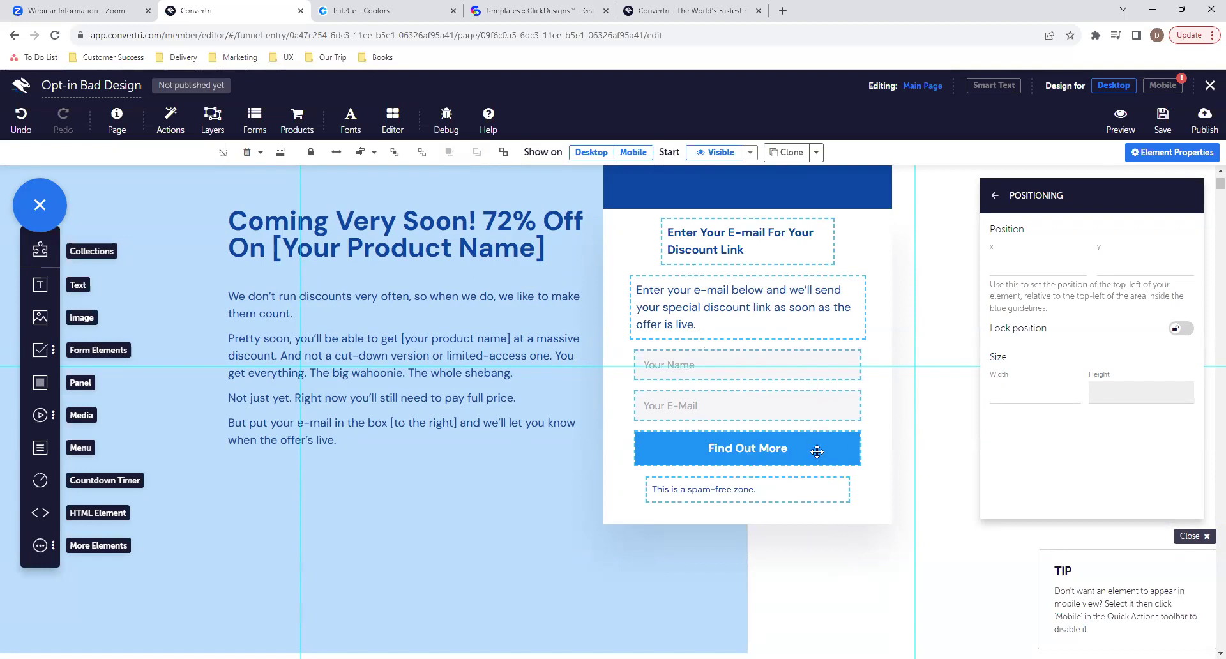
pyautogui.click(868, 491)
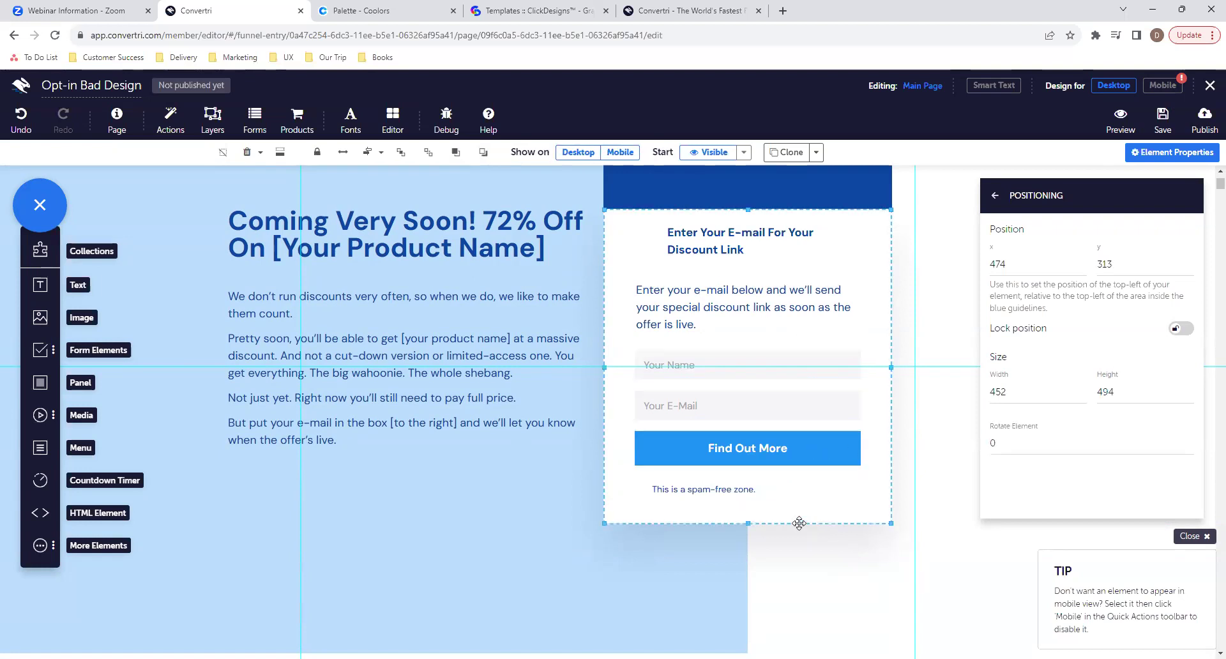
pyautogui.click(782, 500)
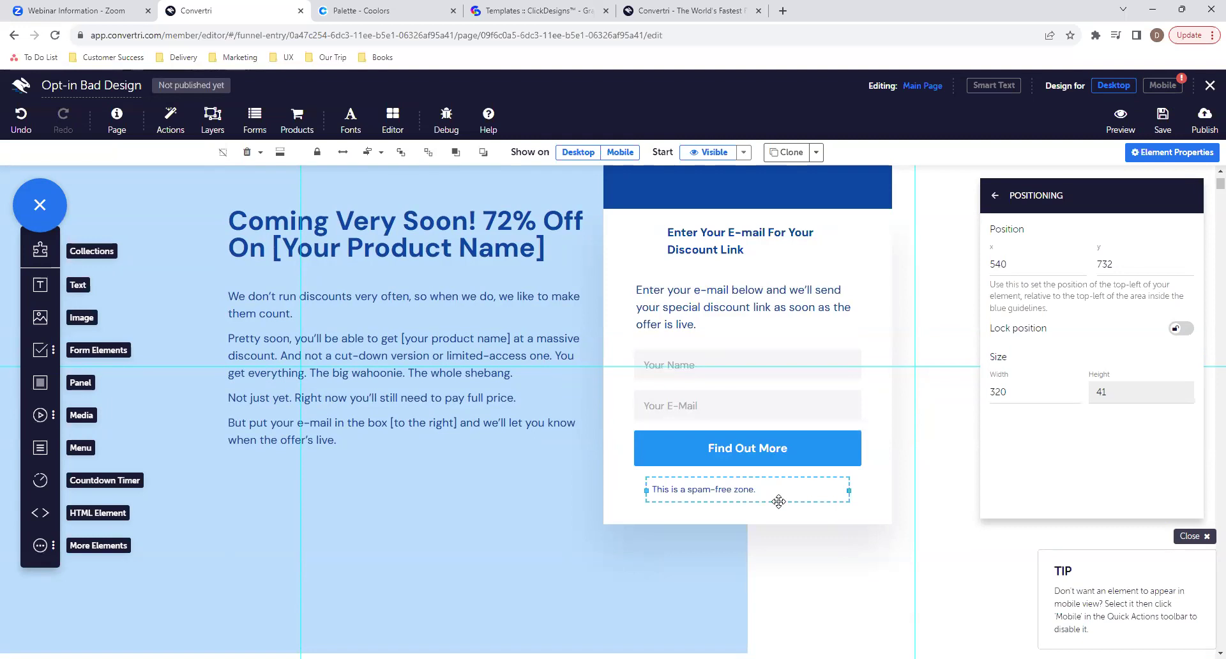
pyautogui.moveTo(778, 501); pyautogui.dragTo(766, 501)
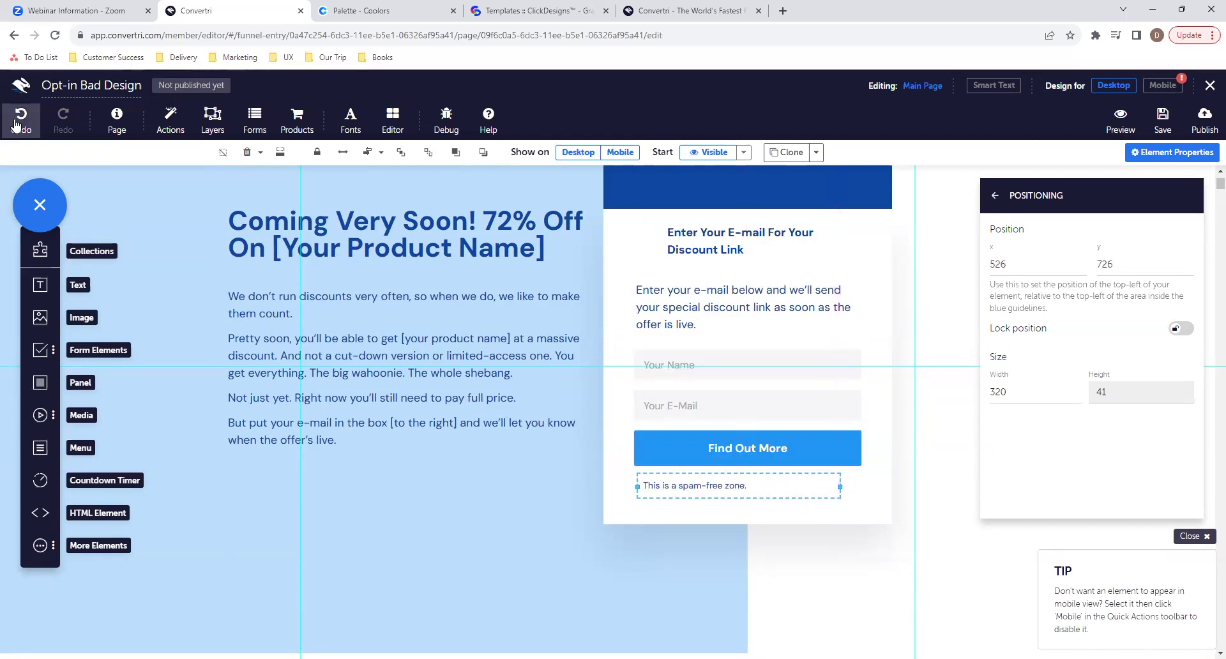
pyautogui.hotkey('ctrl', 'z')
# Set the spam-free note's x position to 522 to match the e-mail field's left edge.
pyautogui.click(831, 499)
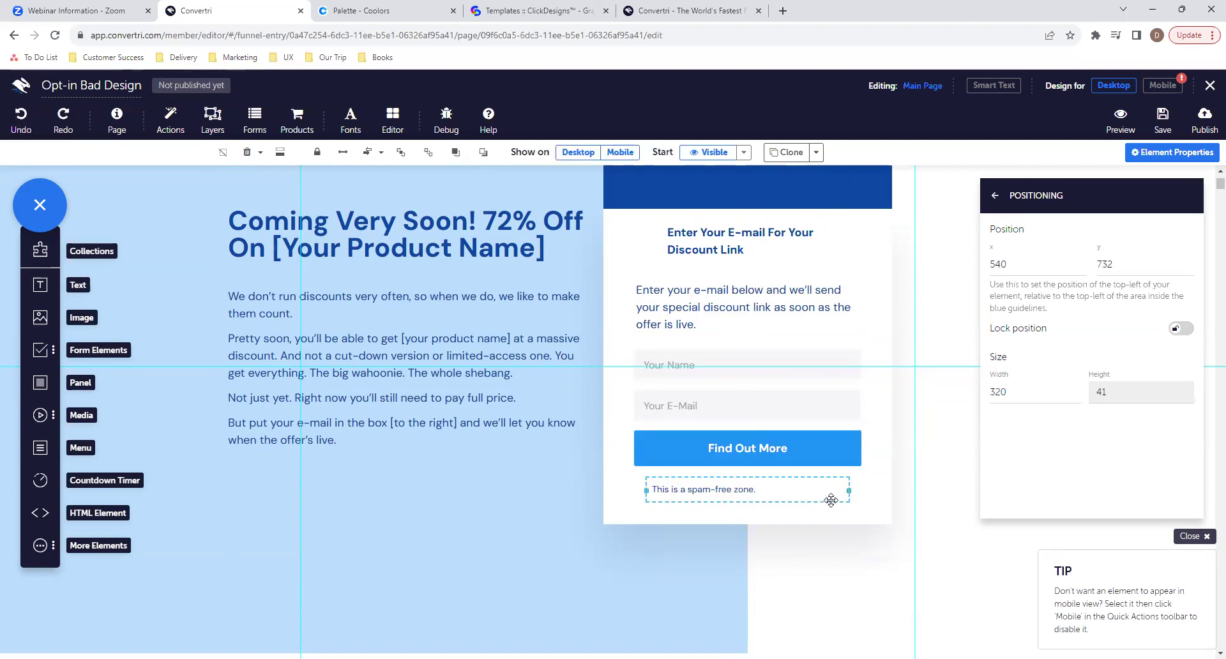
pyautogui.click(1082, 267)
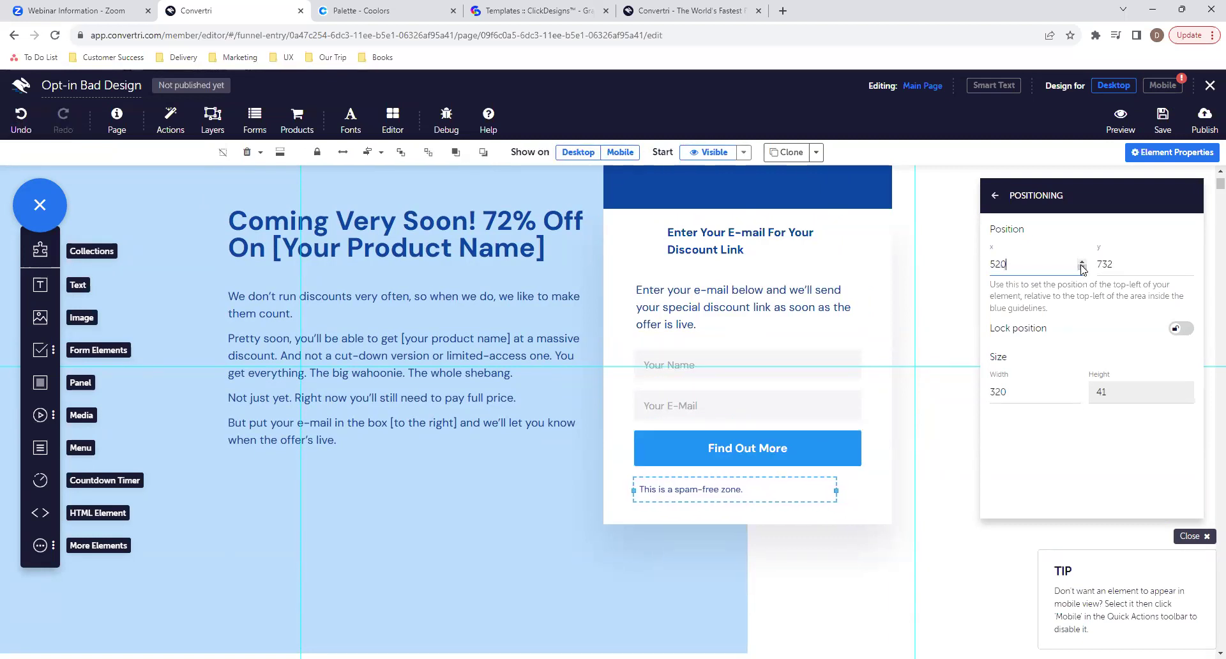
pyautogui.click(781, 411)
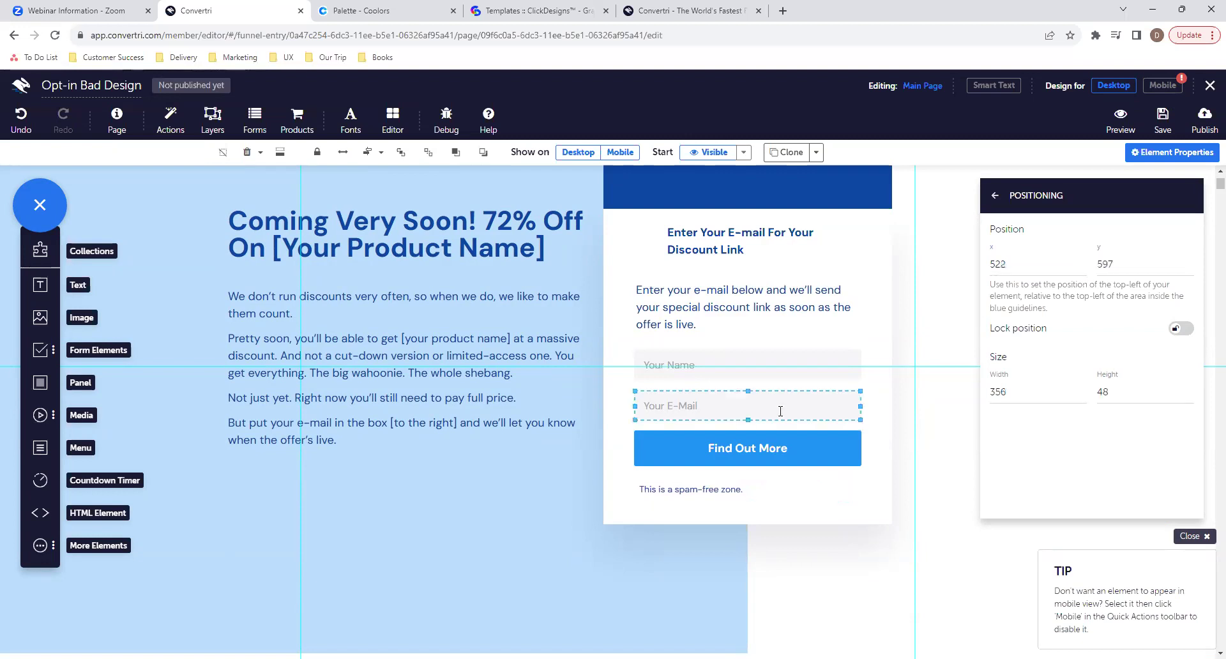
pyautogui.click(780, 493)
pyautogui.click(1082, 269)
pyautogui.click(1081, 262)
pyautogui.click(1081, 261)
pyautogui.click(1082, 262)
pyautogui.click(1082, 262)
pyautogui.click(711, 317)
# Nudge the spam-free note's x position a few pixels left so its text lines up with the form card's paragraph text.
pyautogui.click(799, 495)
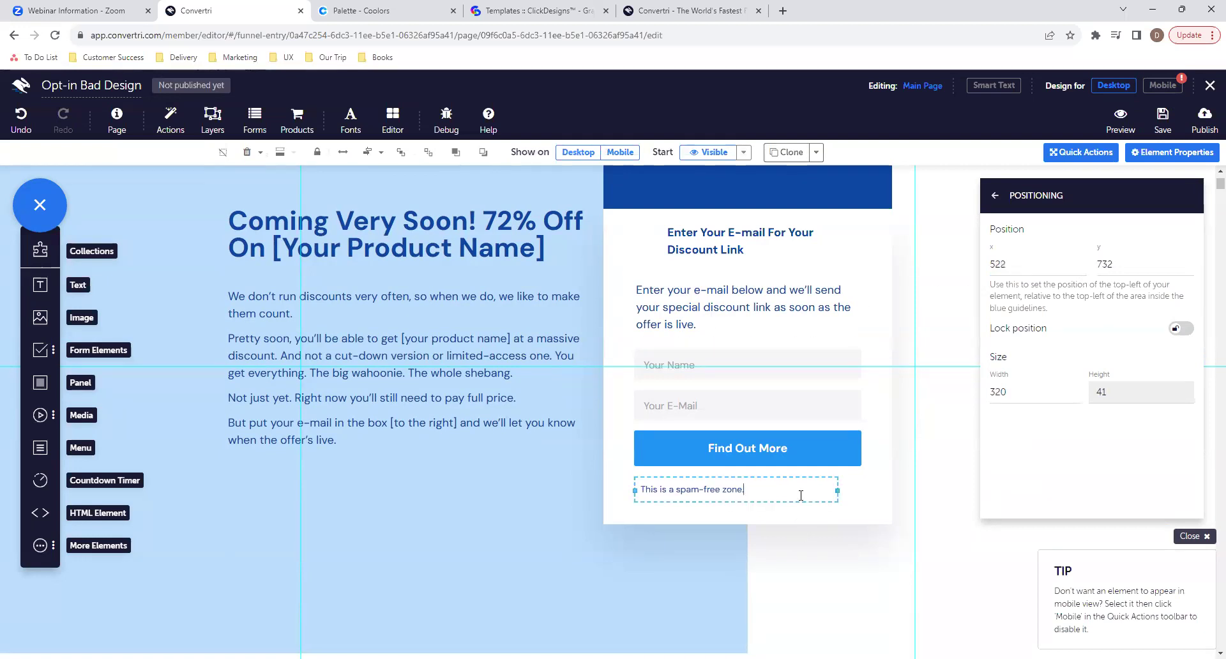
pyautogui.click(1083, 268)
pyautogui.click(1083, 268)
pyautogui.click(1084, 268)
pyautogui.click(1084, 268)
pyautogui.click(1083, 268)
pyautogui.click(1084, 268)
pyautogui.click(1084, 268)
# Centre the text of the form heading "Enter Your E-mail For Your Discount Link" within its box.
pyautogui.click(745, 406)
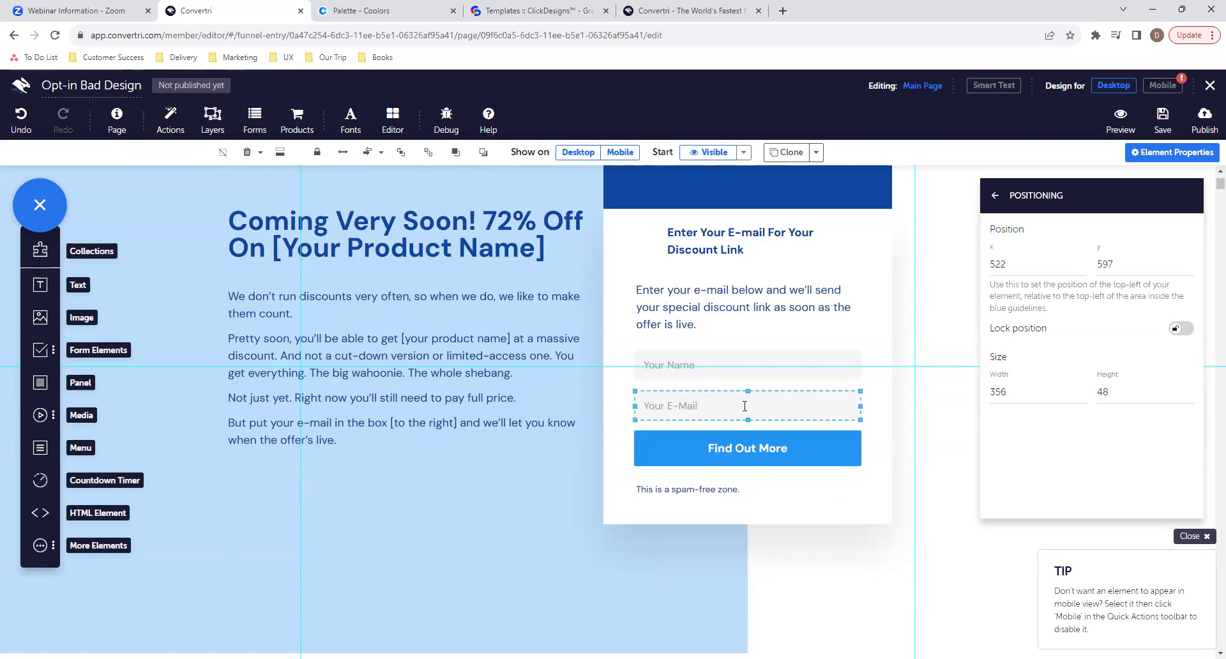
pyautogui.click(745, 367)
pyautogui.click(724, 295)
pyautogui.click(725, 246)
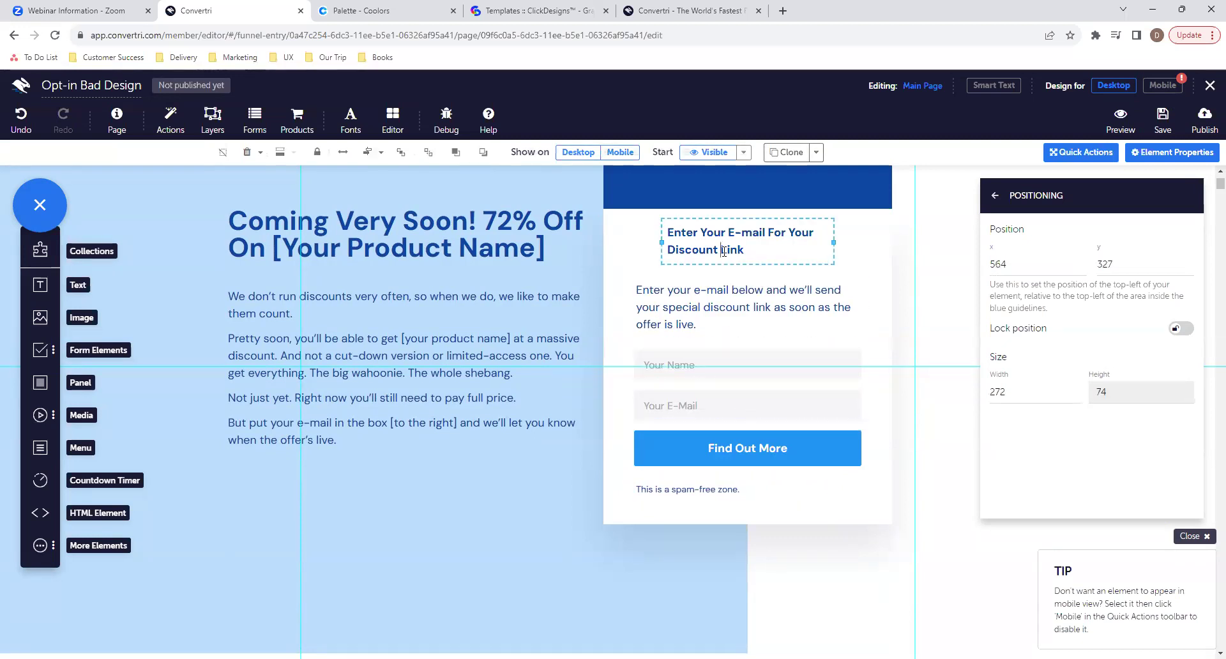
pyautogui.click(634, 152)
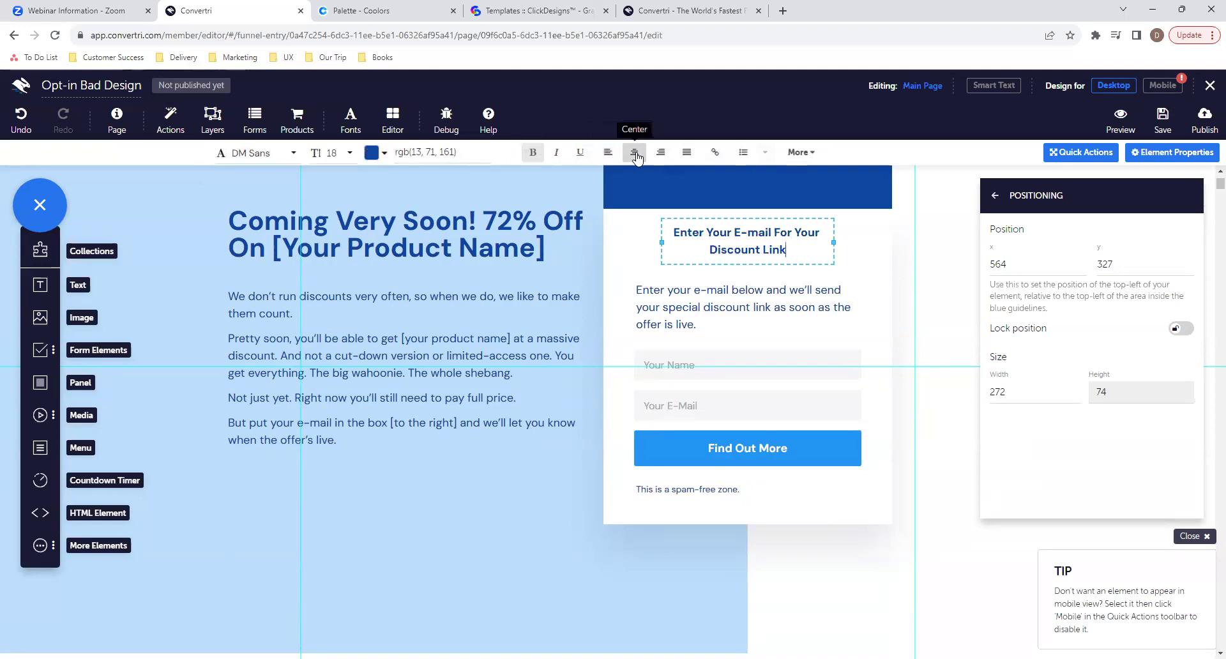
pyautogui.click(802, 265)
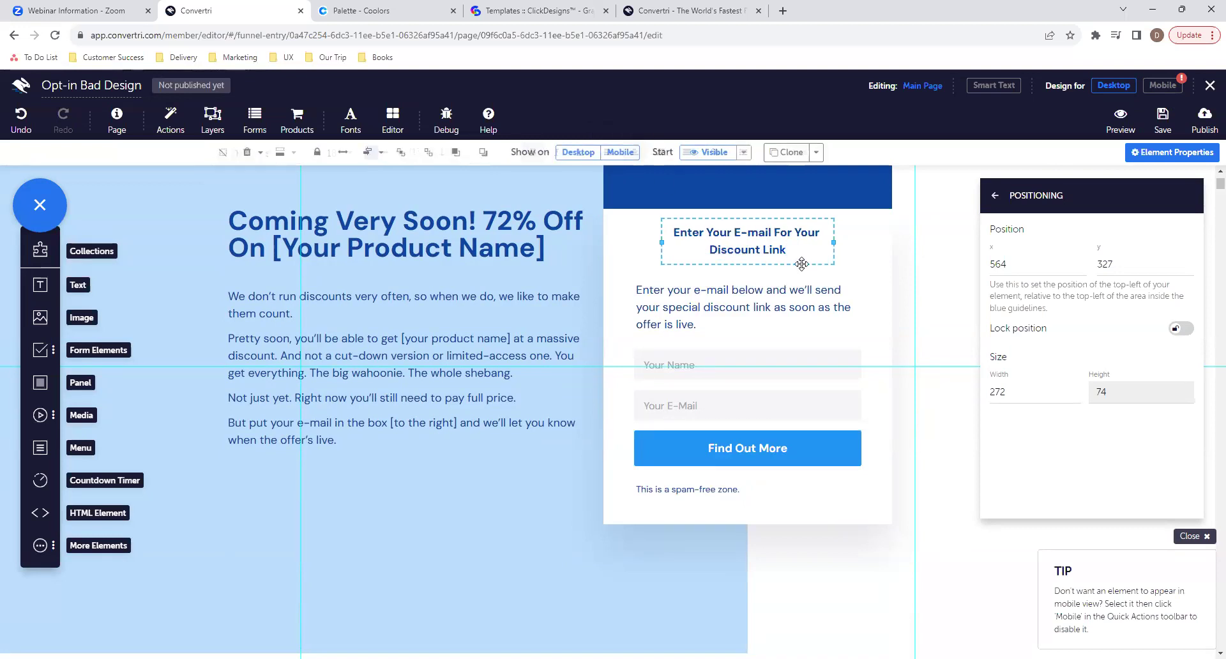
# Give the Your E-Mail and Your Name fields on the form card a border width of 2.
pyautogui.click(891, 284)
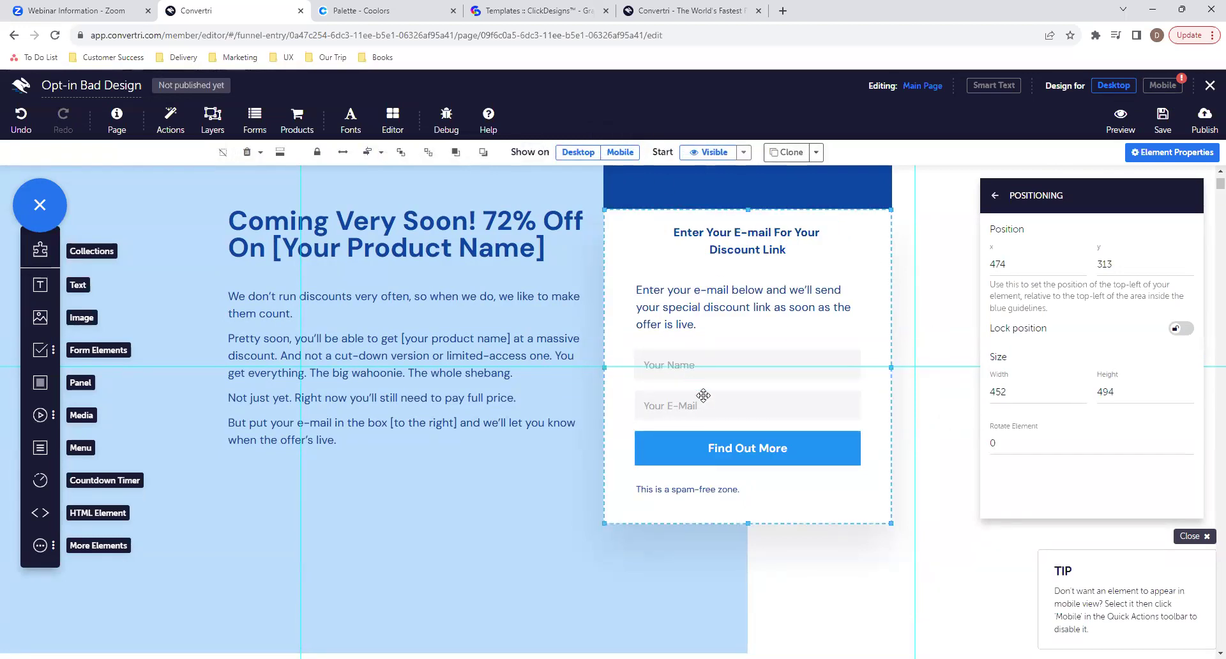
pyautogui.click(732, 407)
pyautogui.click(747, 372)
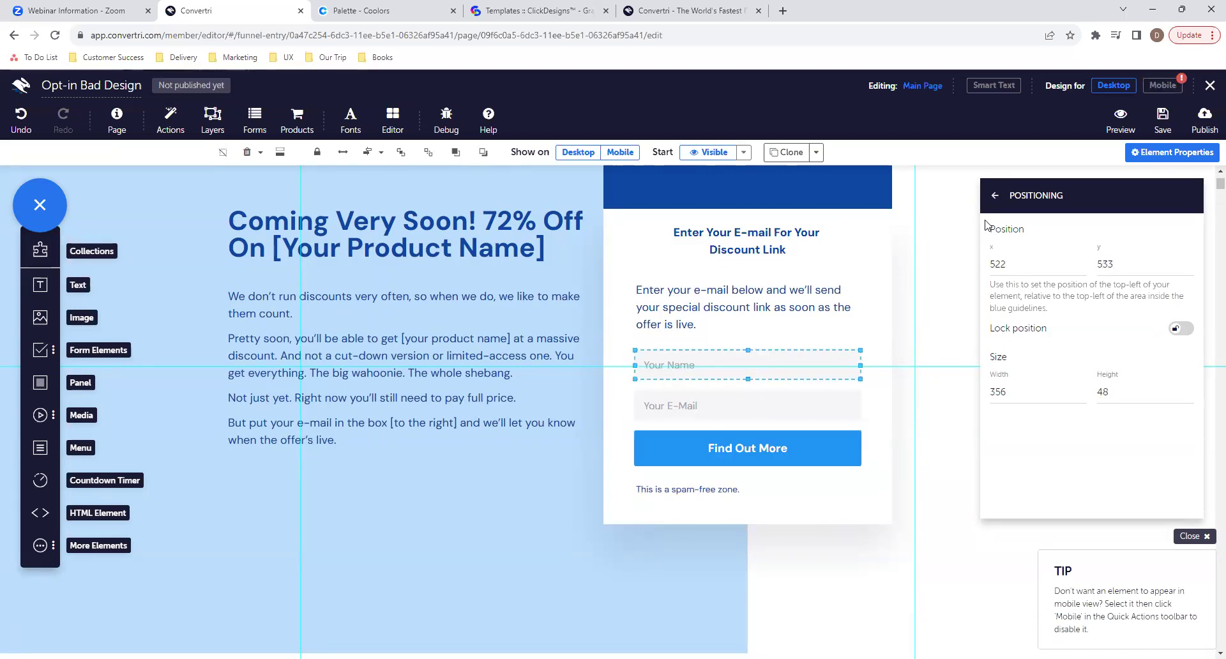
pyautogui.click(995, 197)
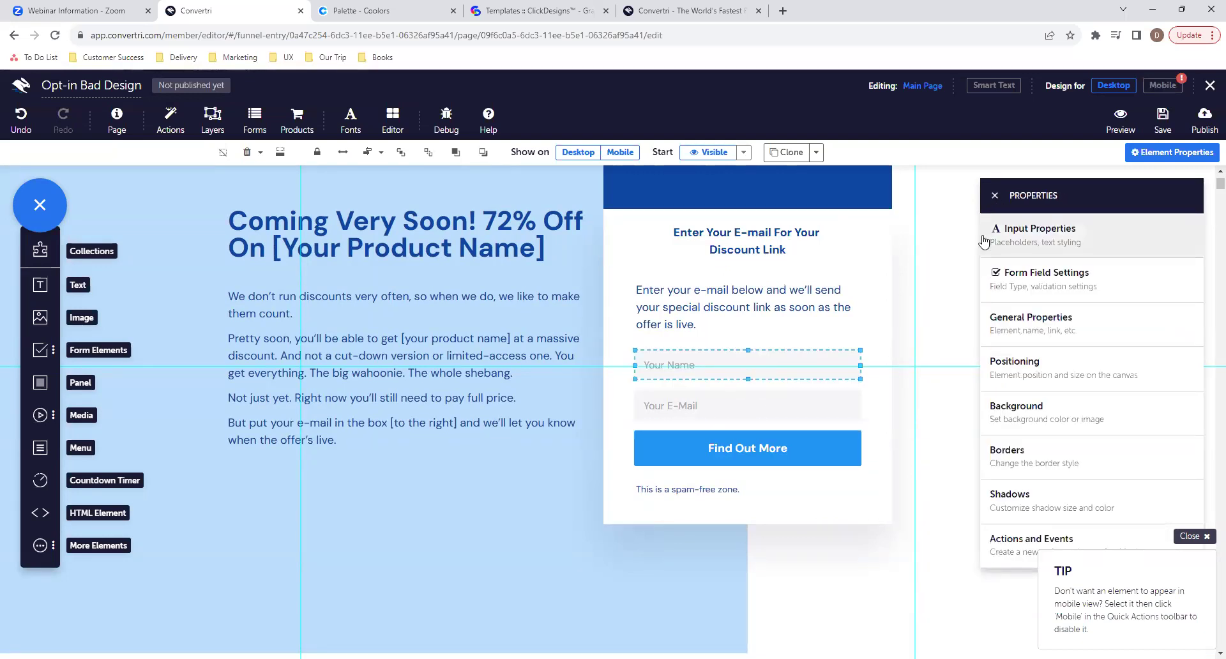
pyautogui.click(818, 407)
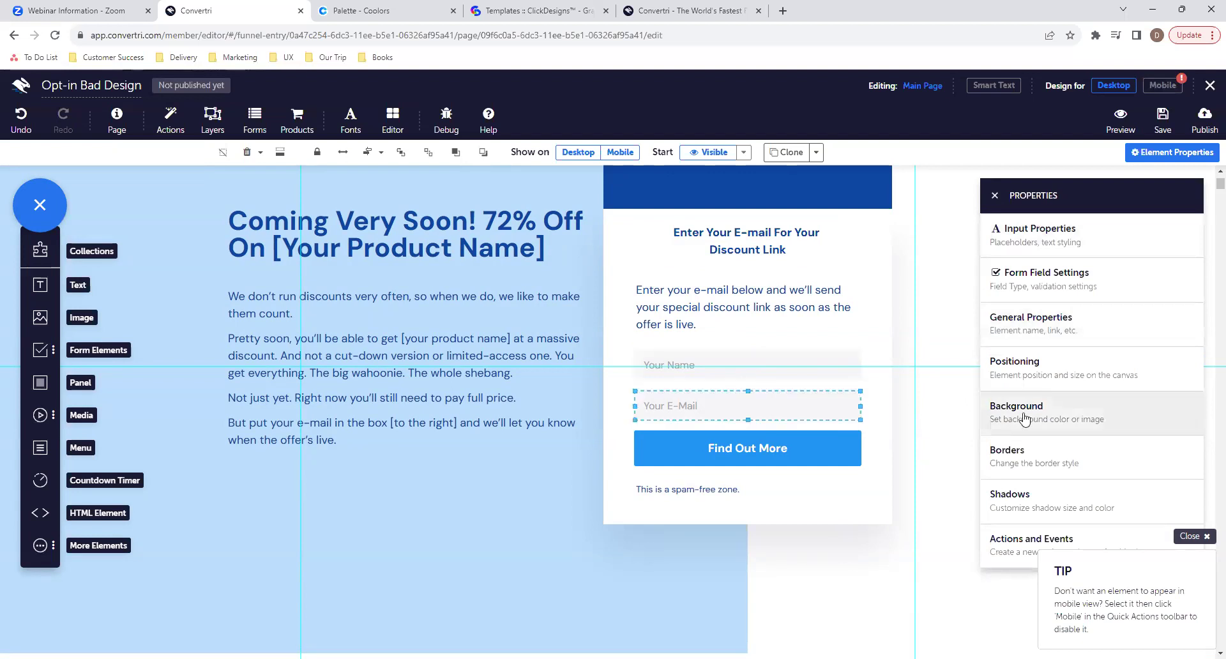
pyautogui.click(1076, 474)
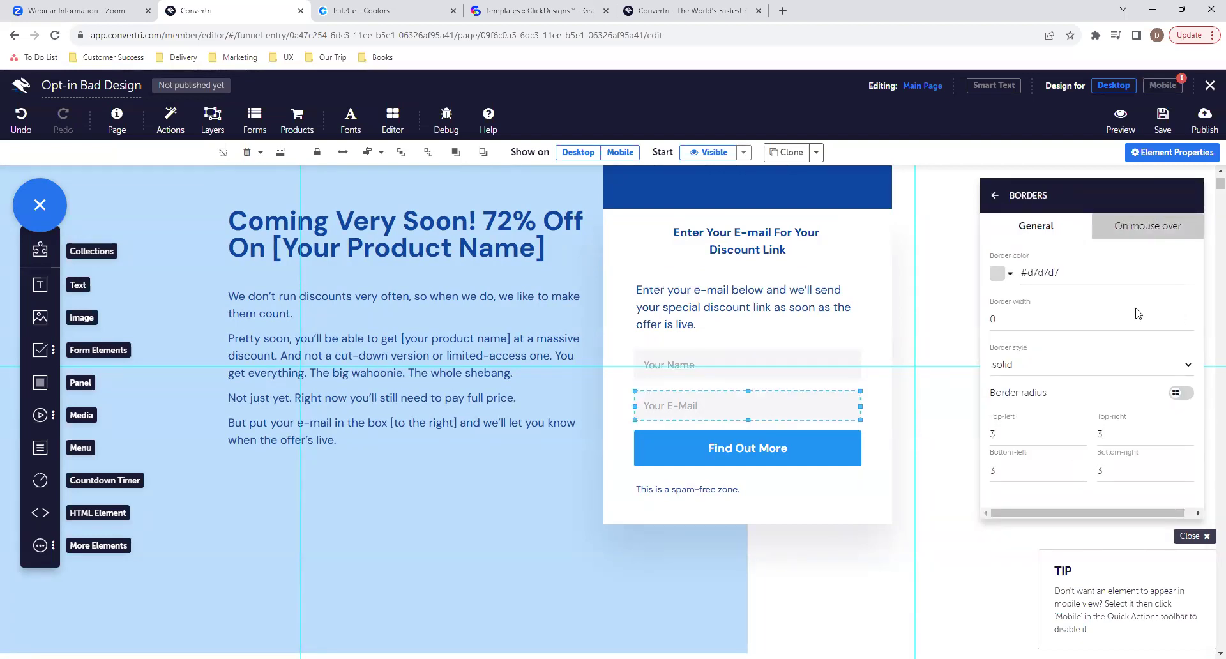
pyautogui.click(1143, 231)
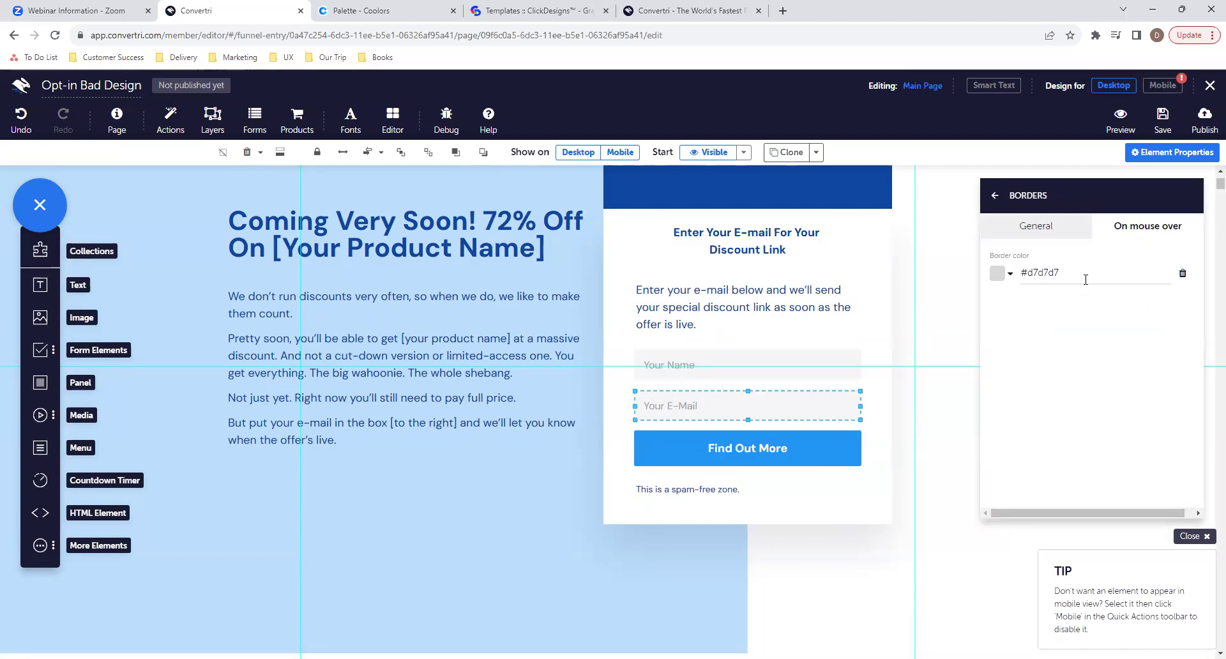
pyautogui.click(1028, 241)
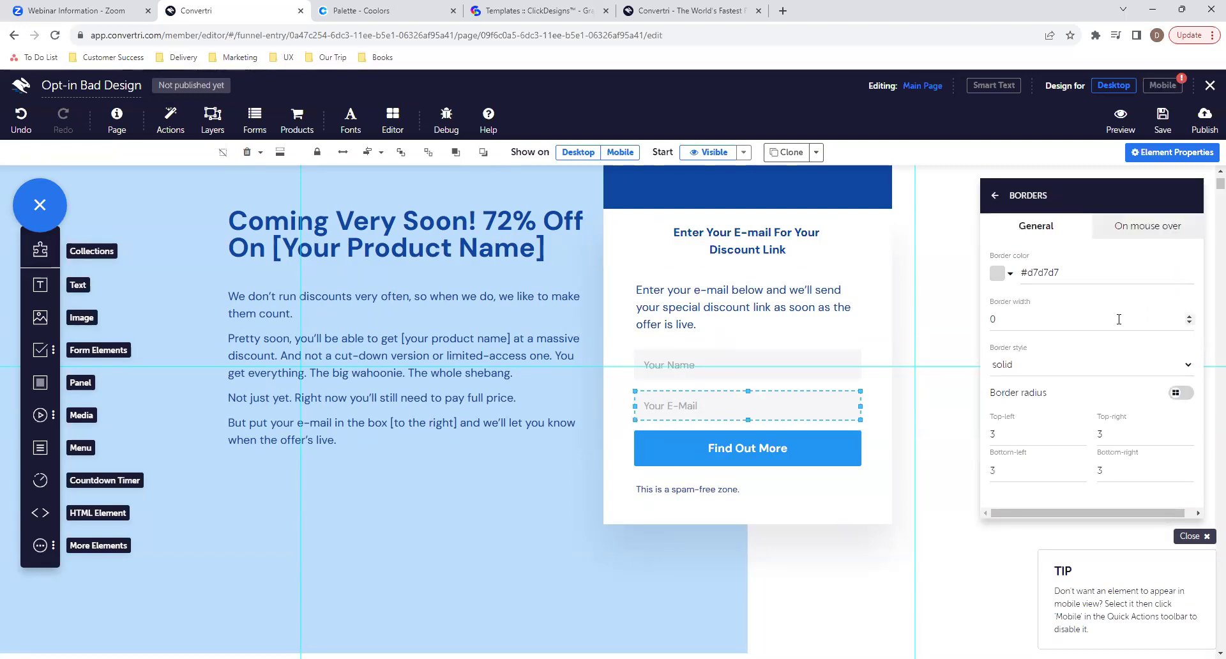
pyautogui.click(1189, 316)
pyautogui.click(842, 364)
pyautogui.doubleClick(1189, 320)
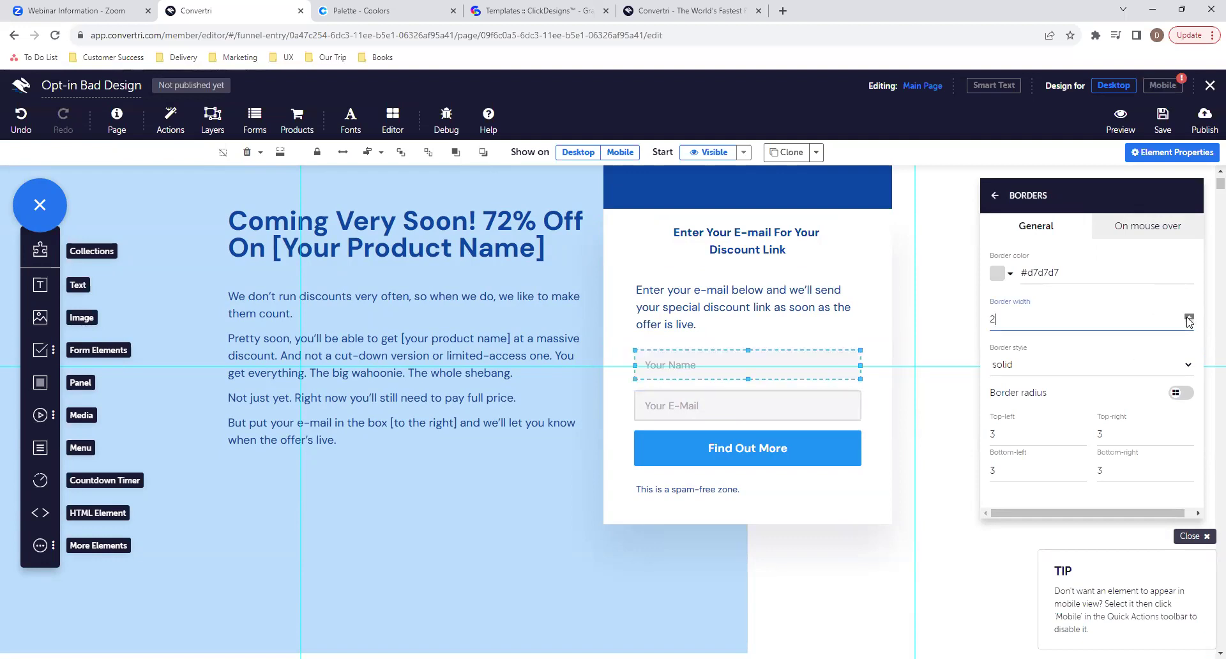
pyautogui.click(786, 402)
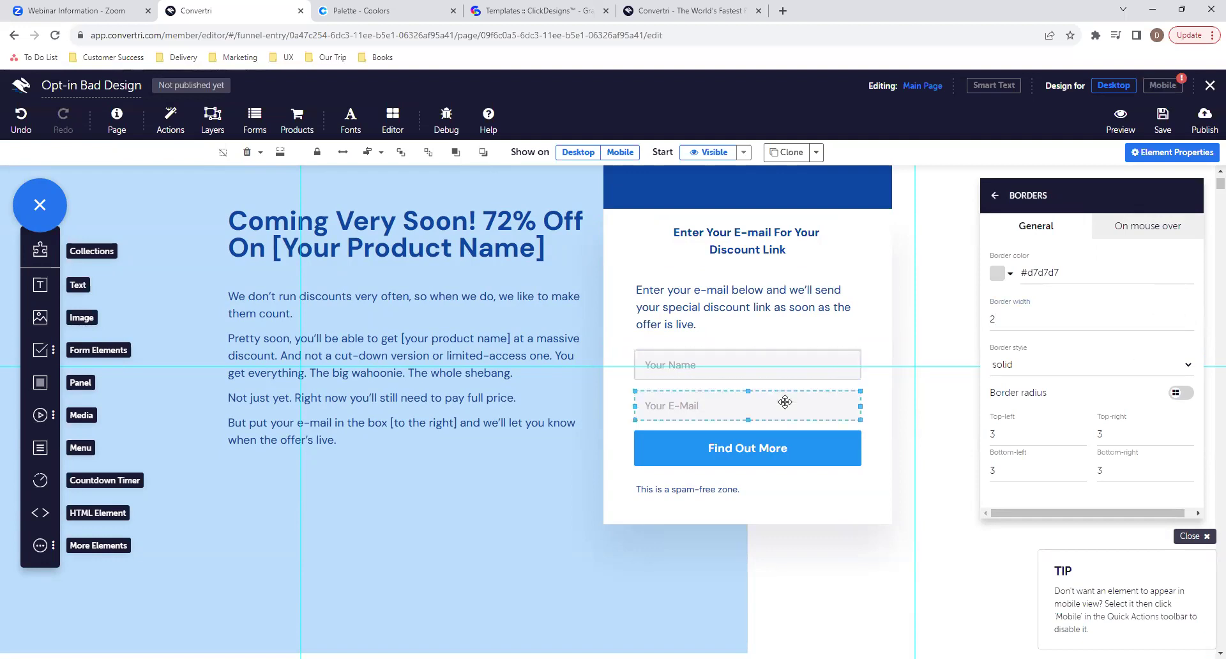
pyautogui.click(1134, 227)
pyautogui.click(997, 273)
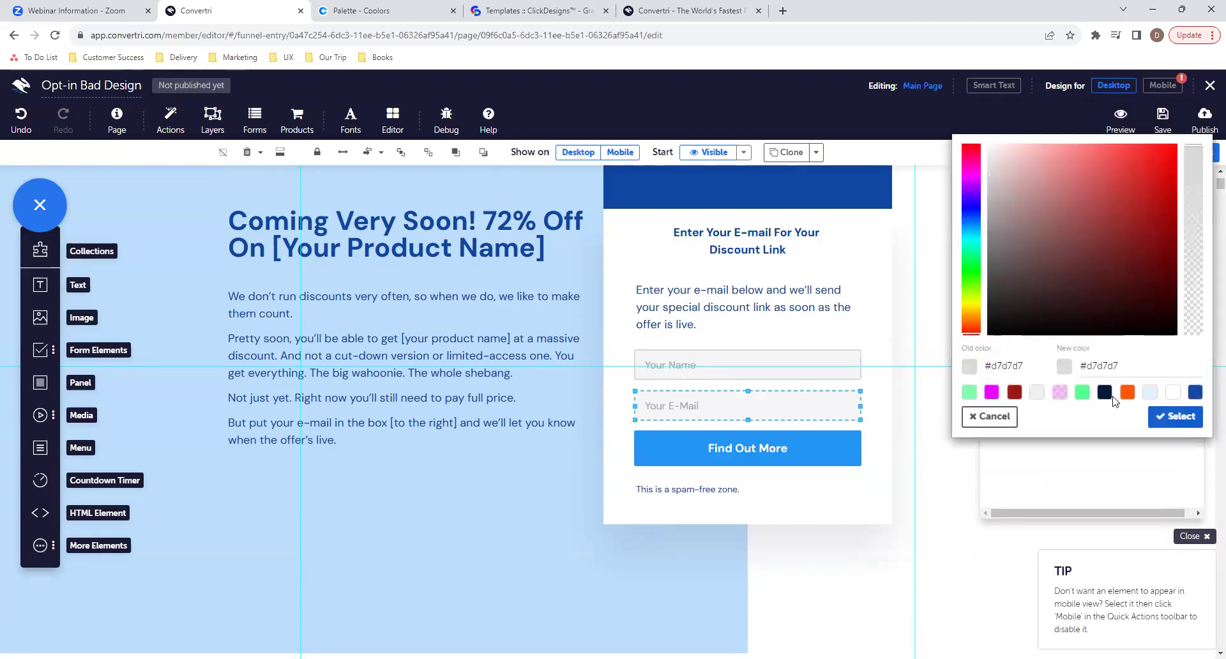
pyautogui.click(831, 456)
# Copy the background fill colour value of the Find Out More button, rgb(33, 150, 243).
pyautogui.click(810, 447)
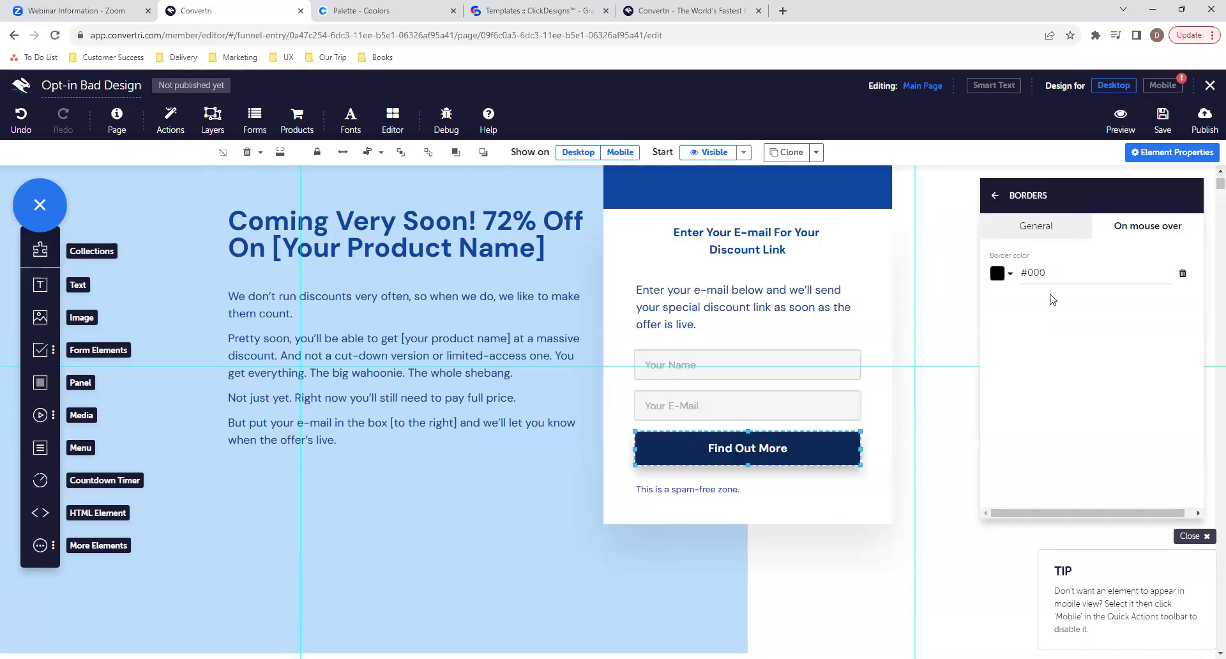
pyautogui.click(996, 230)
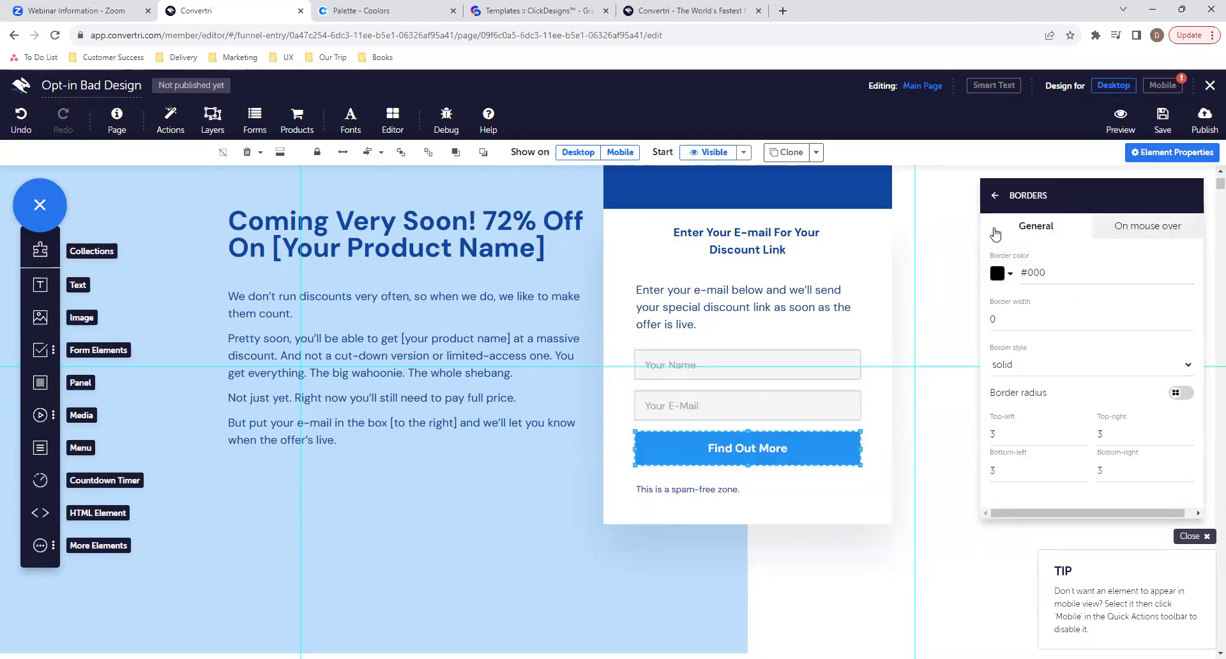
pyautogui.click(995, 195)
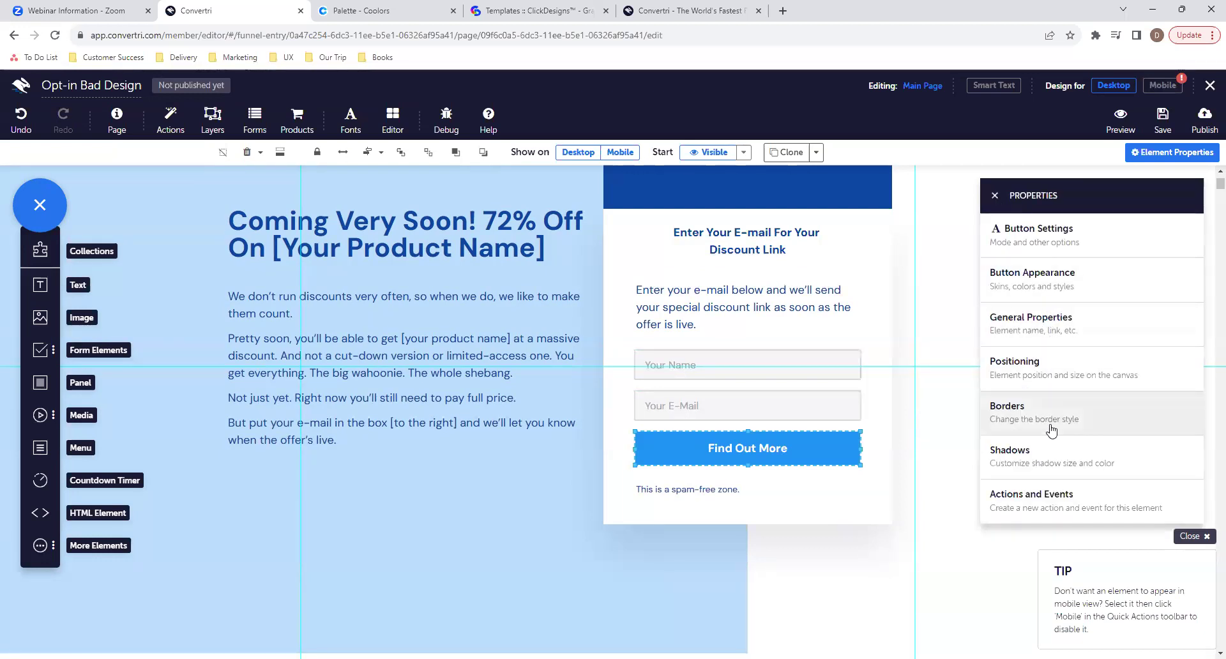
pyautogui.click(1057, 298)
pyautogui.scroll(-5, 1095, 396)
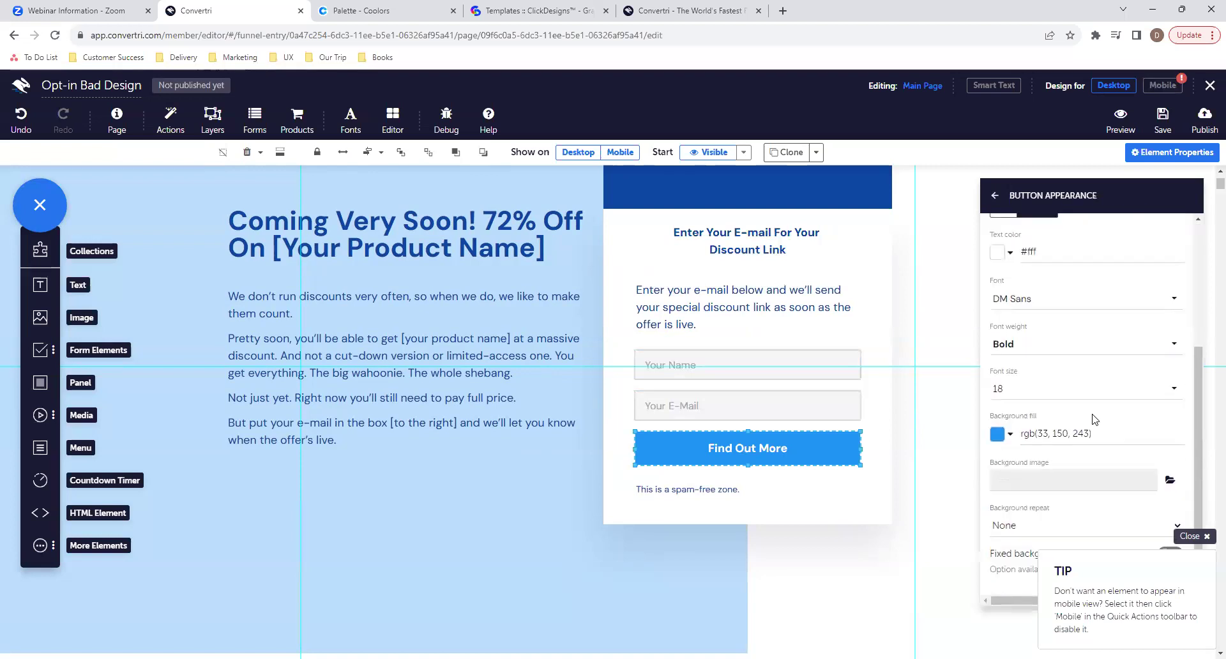
pyautogui.moveTo(1101, 434); pyautogui.dragTo(1013, 445)
pyautogui.hotkey('ctrl', 'c')
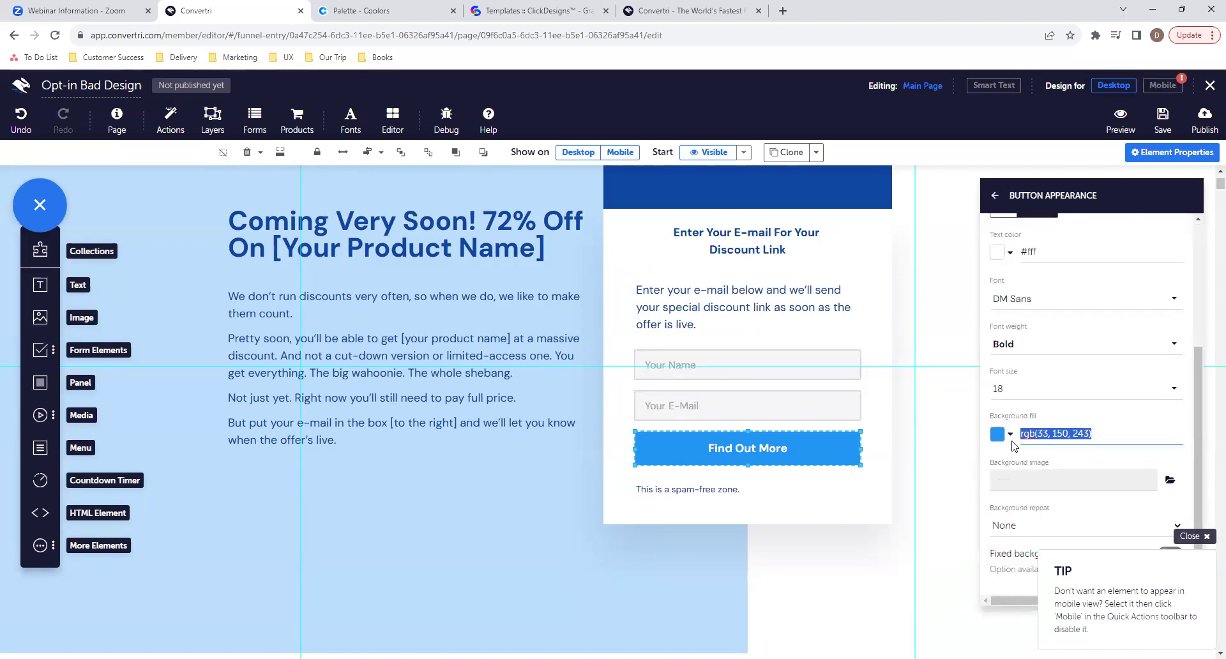
# Set the mouse-over border colour of the Your E-Mail field to the copied rgb(33, 150, 243).
pyautogui.click(781, 399)
pyautogui.click(1028, 276)
pyautogui.click(992, 196)
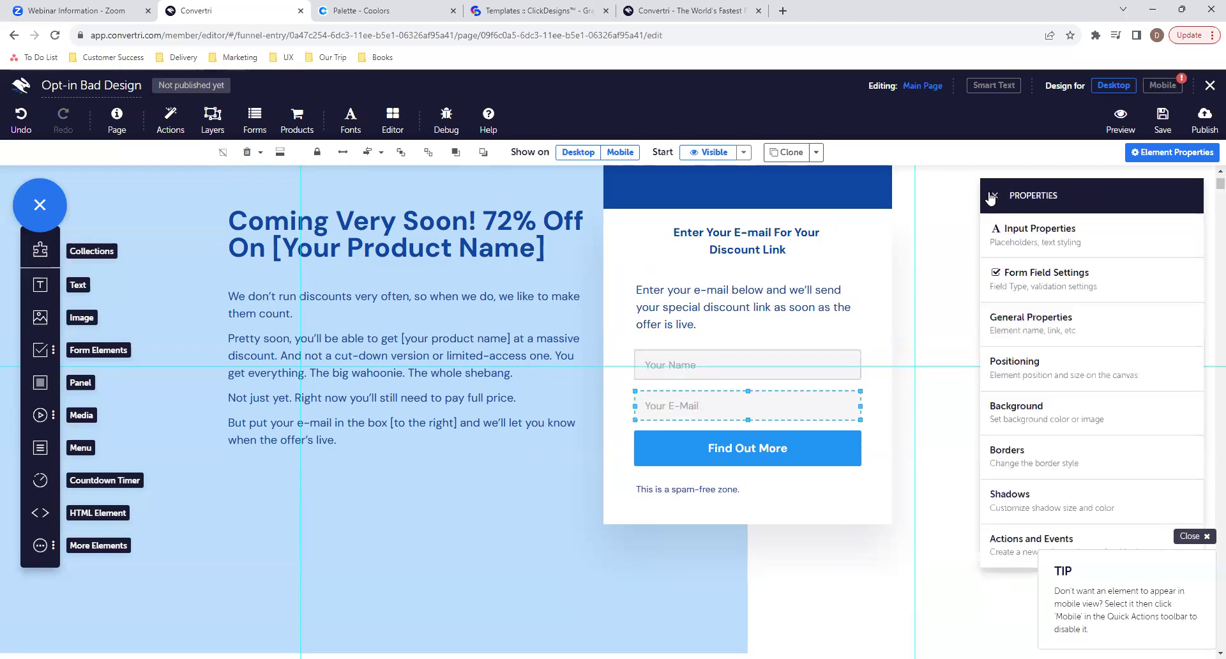
pyautogui.click(1046, 429)
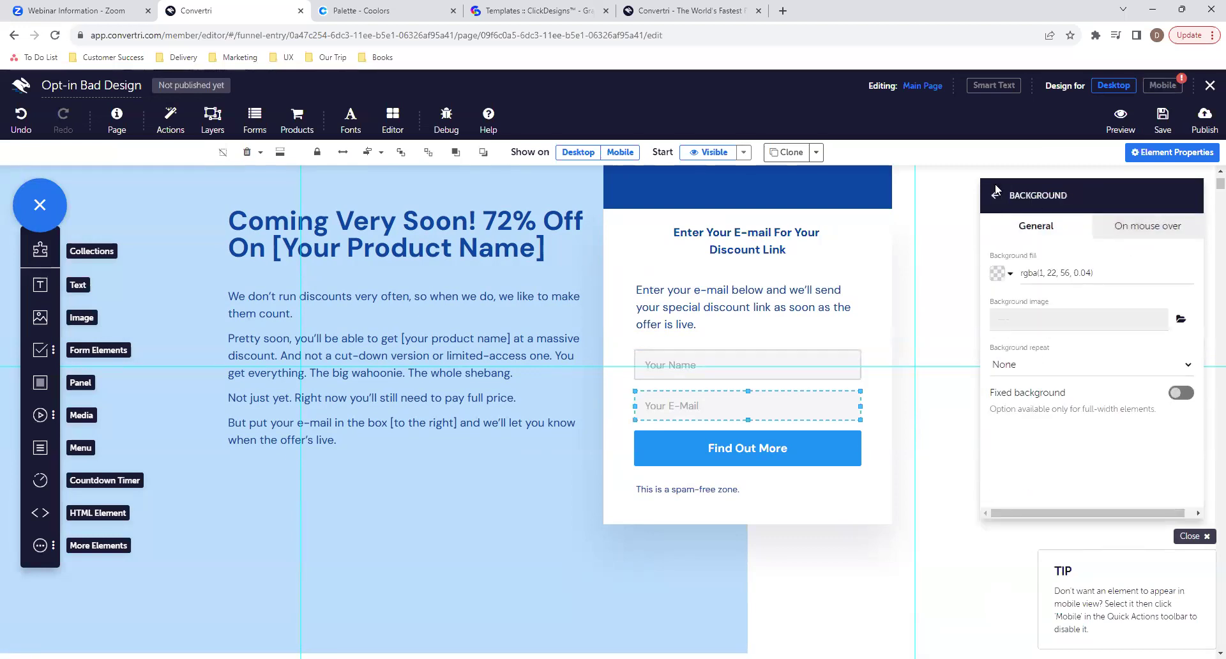
pyautogui.click(994, 196)
pyautogui.click(1022, 450)
pyautogui.click(1131, 239)
pyautogui.tripleClick(1082, 272)
pyautogui.hotkey('ctrl', 'v')
# Set the mouse-over border colour of the Your Name field to rgb(33, 150, 243).
pyautogui.click(788, 359)
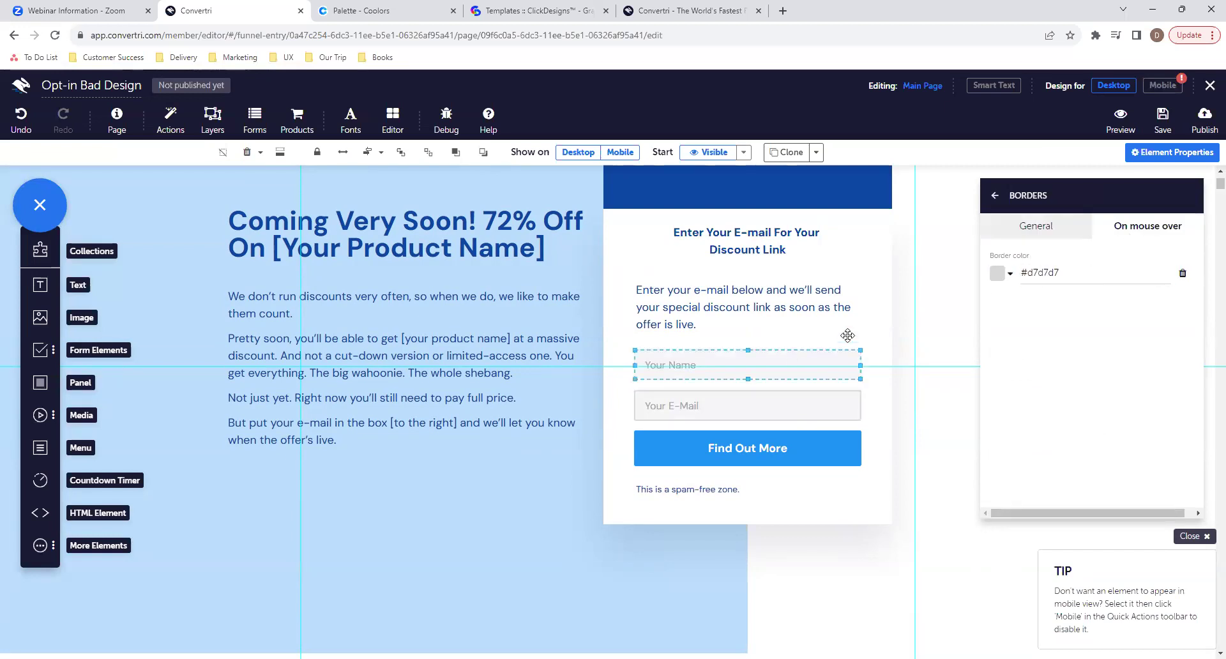
pyautogui.tripleClick(1048, 272)
pyautogui.hotkey('ctrl', 'v')
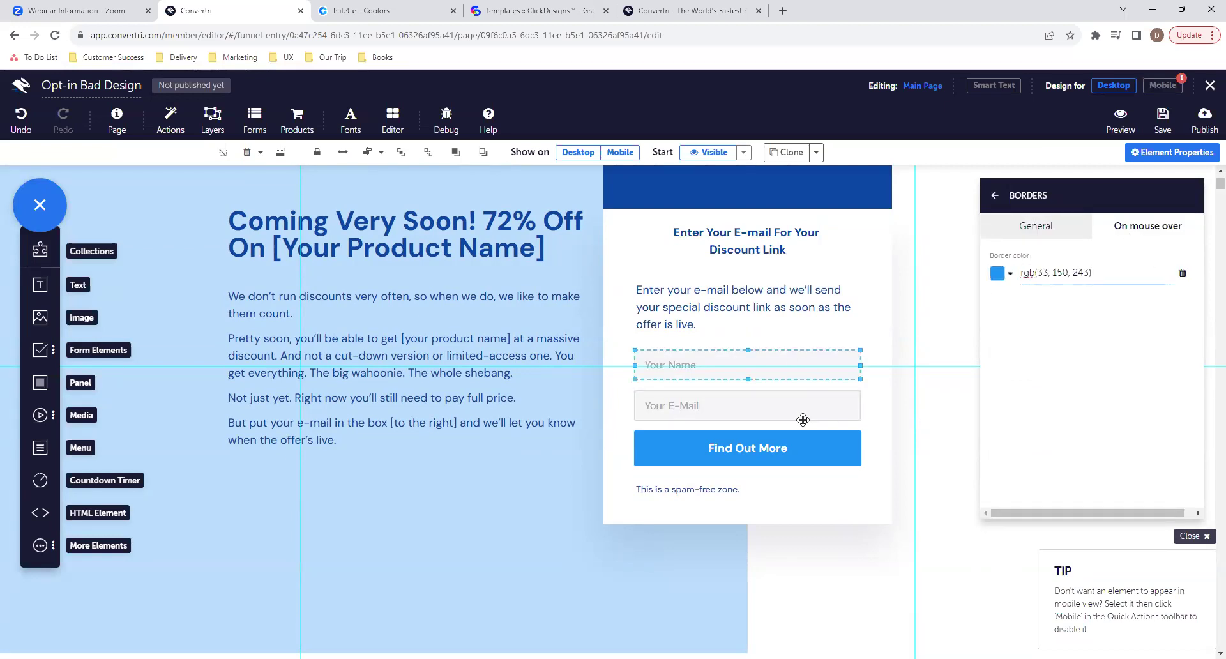
pyautogui.click(797, 330)
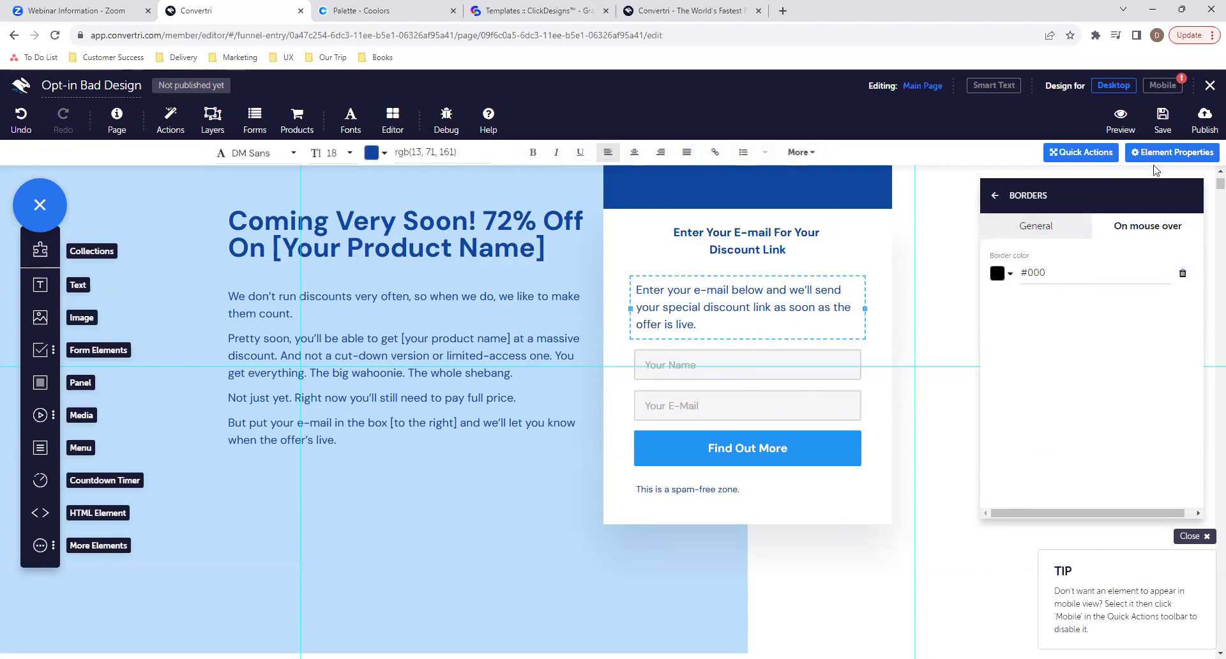
# Preview the opt-in page and look it over from the header down to the footer links.
pyautogui.click(1121, 124)
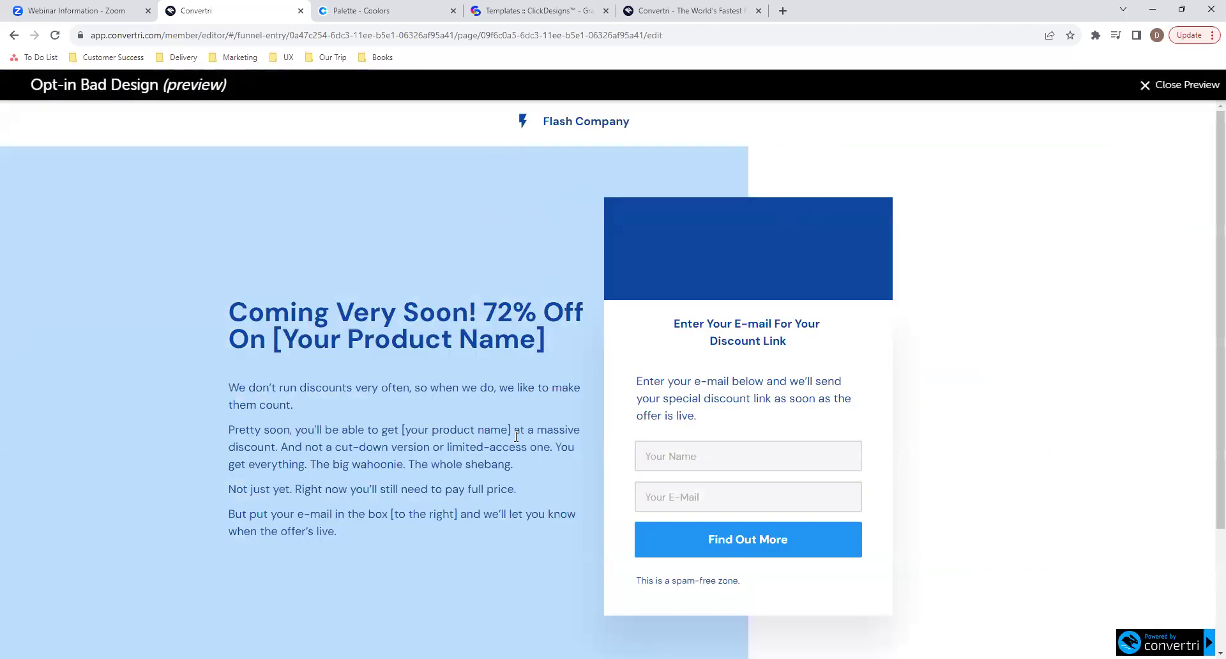
pyautogui.scroll(-3, 516, 436)
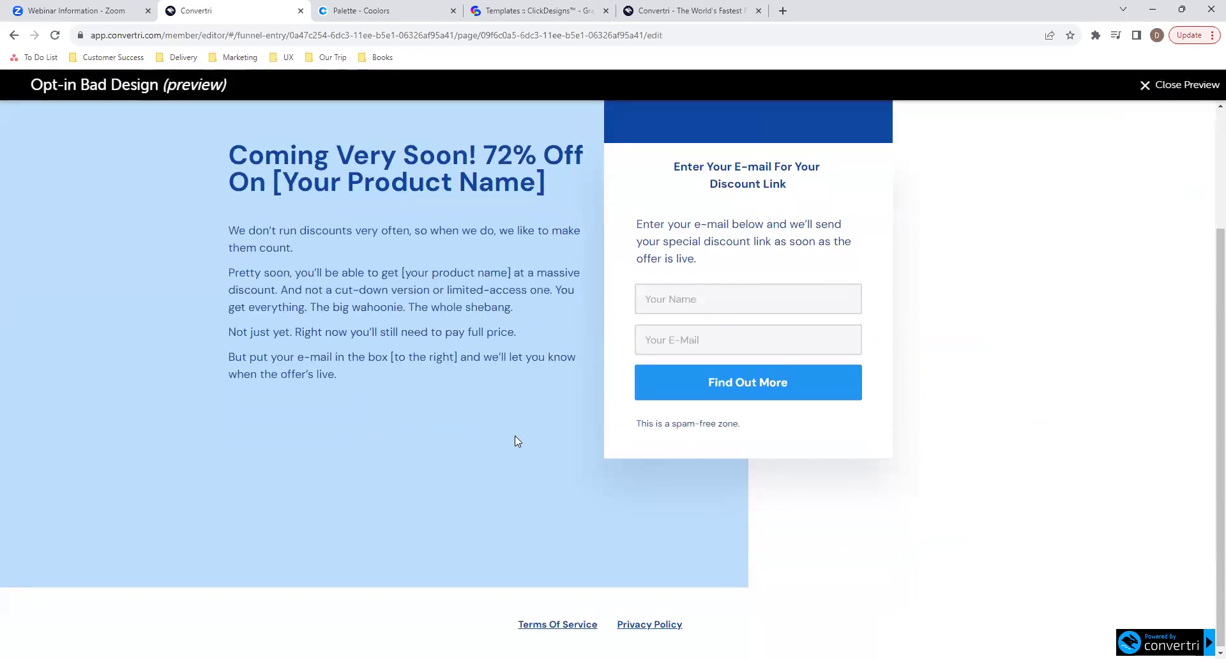
pyautogui.scroll(3, 517, 440)
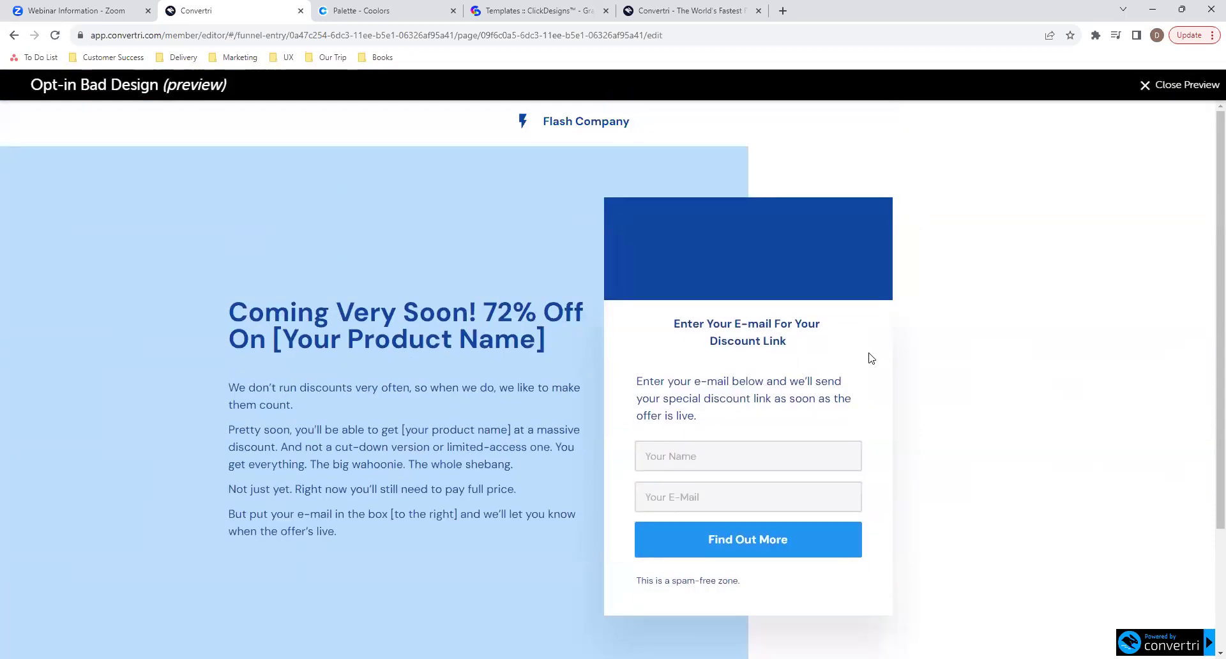
# Check the mouse-over effects of the name field, e-mail field and Find Out More button in the preview, and close it.
pyautogui.click(852, 461)
pyautogui.click(824, 500)
pyautogui.click(813, 457)
pyautogui.click(798, 505)
pyautogui.click(763, 461)
pyautogui.click(846, 537)
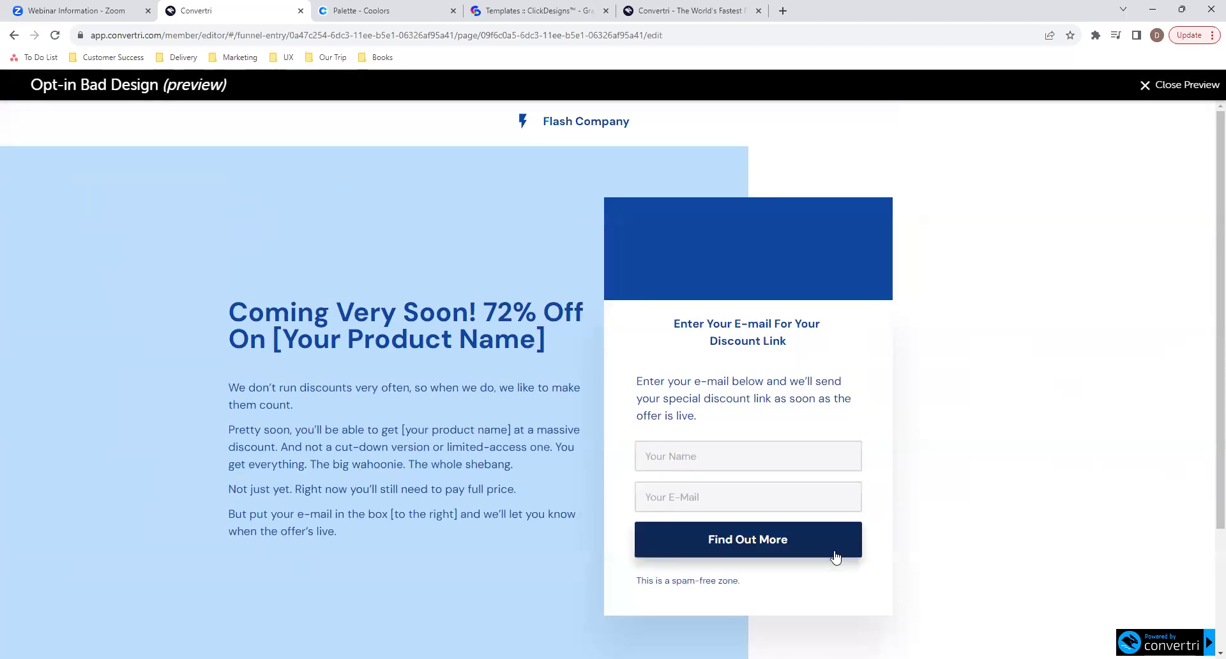
pyautogui.click(837, 484)
pyautogui.click(829, 456)
pyautogui.click(821, 541)
pyautogui.click(814, 469)
pyautogui.click(830, 502)
pyautogui.click(838, 549)
pyautogui.scroll(-1, 735, 612)
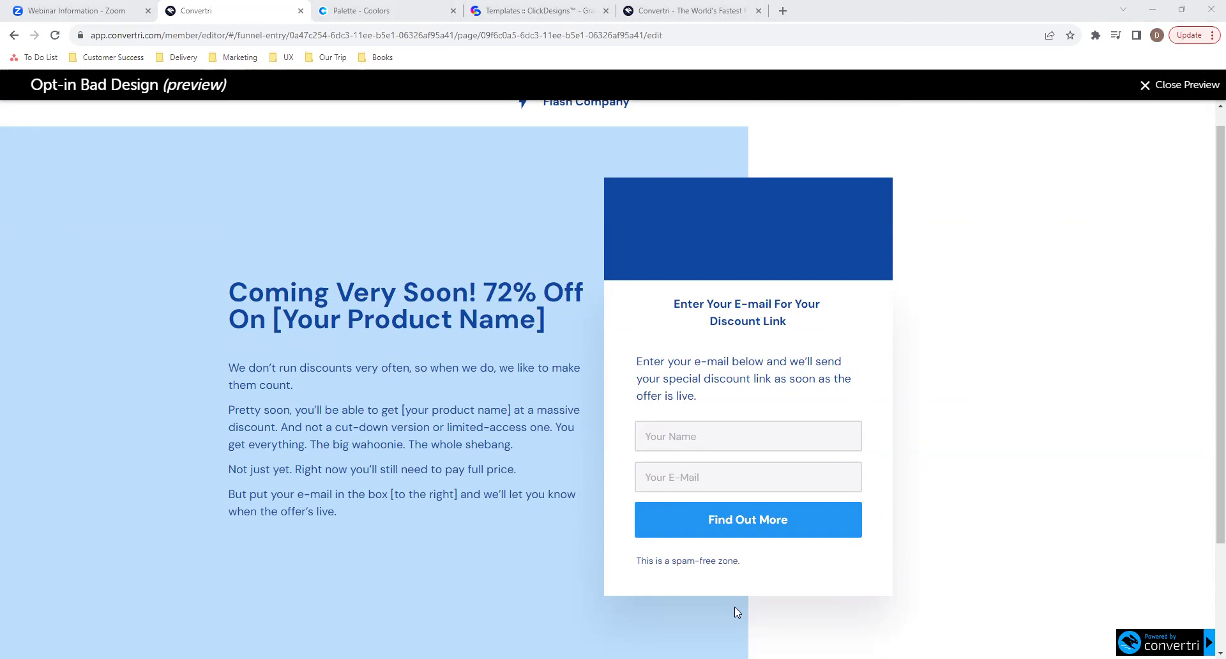
pyautogui.click(1150, 100)
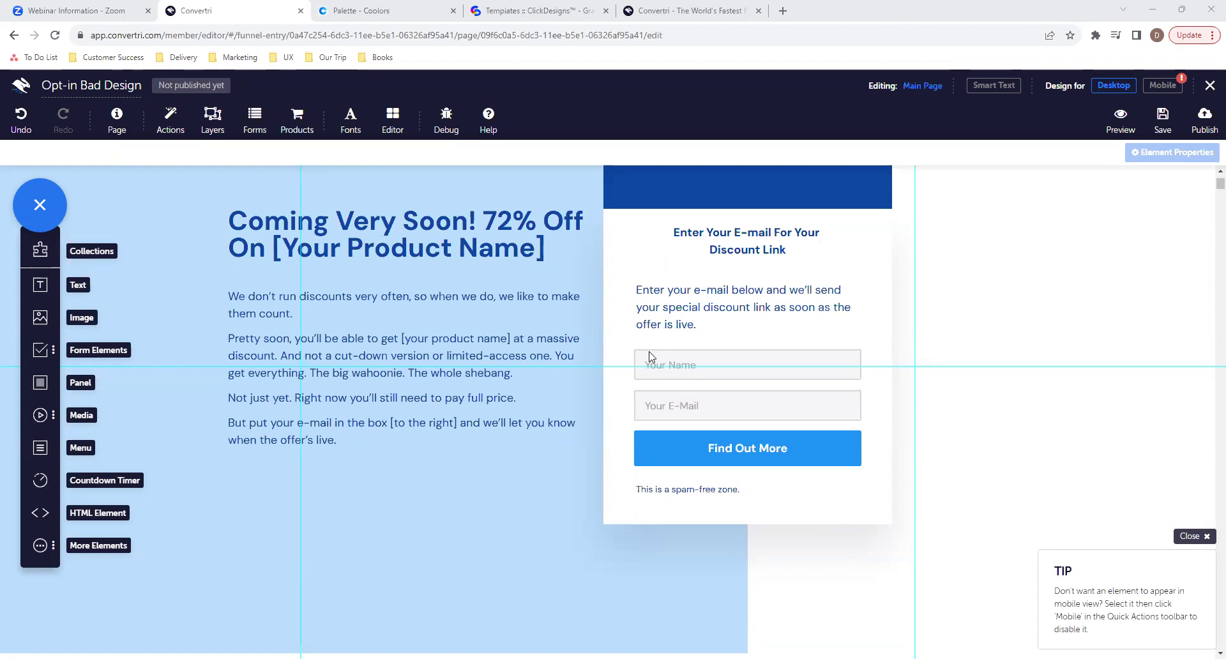
pyautogui.click(915, 386)
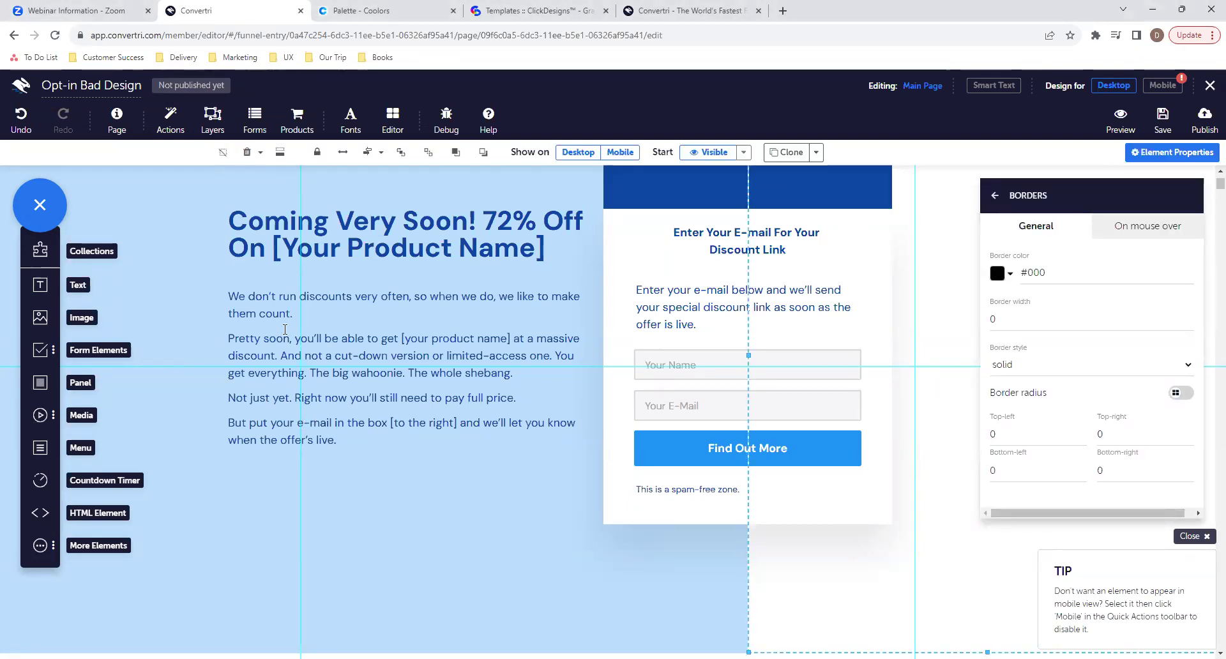
pyautogui.scroll(3, 384, 473)
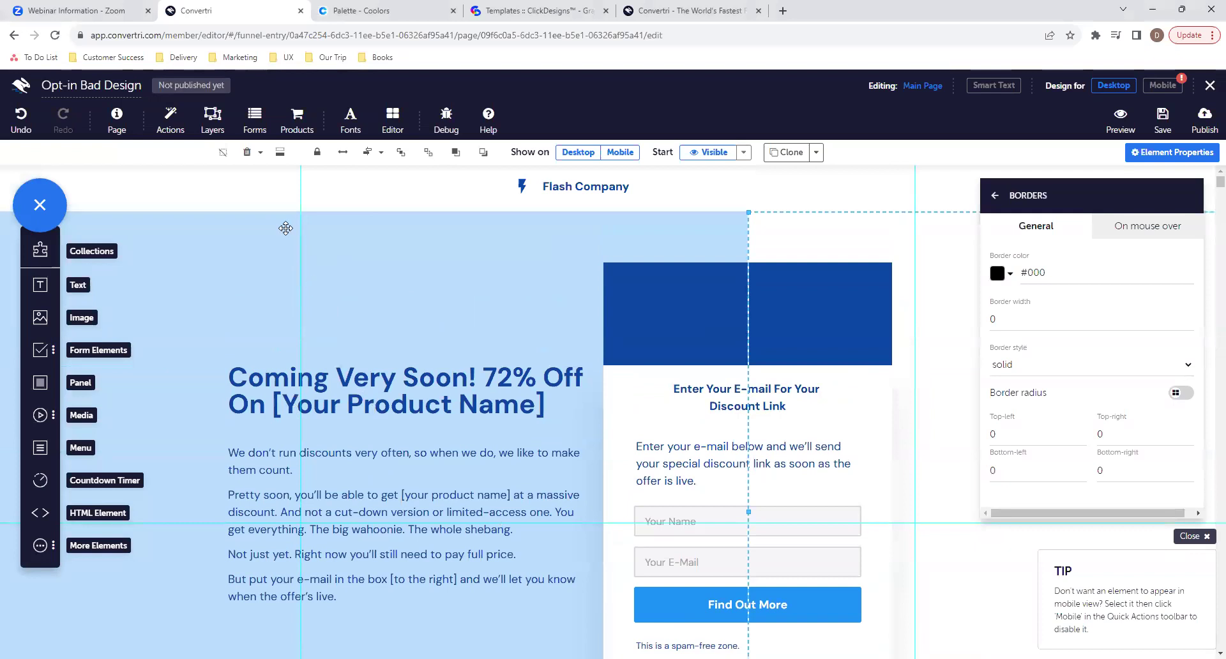
pyautogui.click(463, 186)
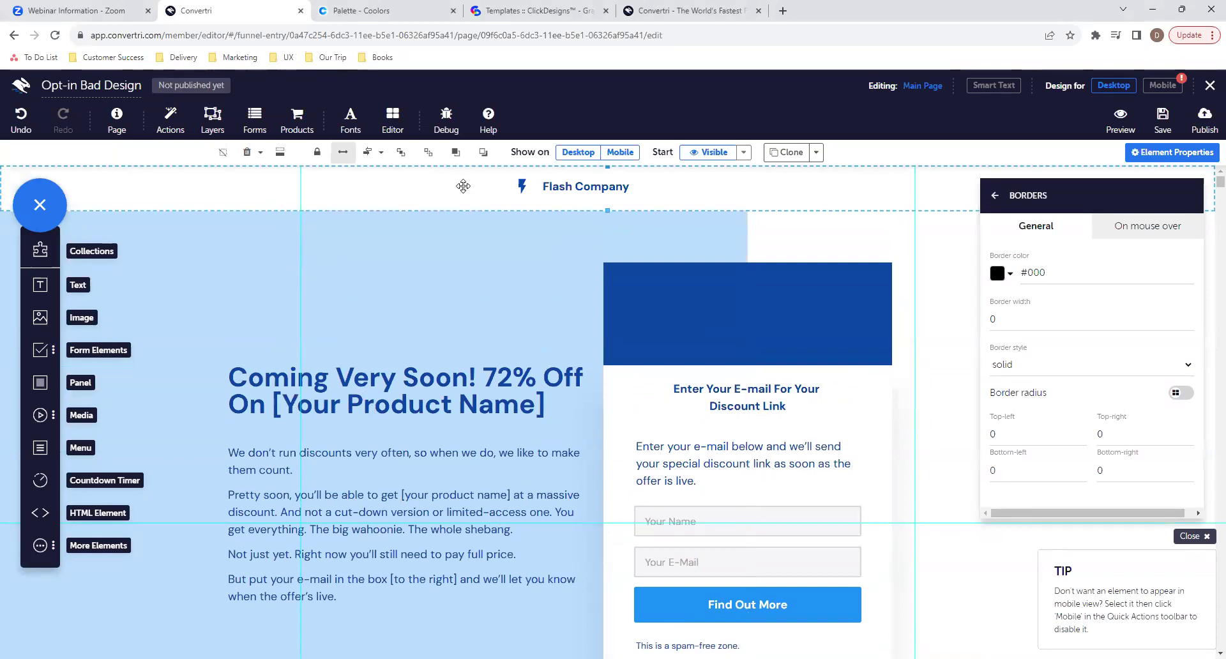
pyautogui.click(386, 262)
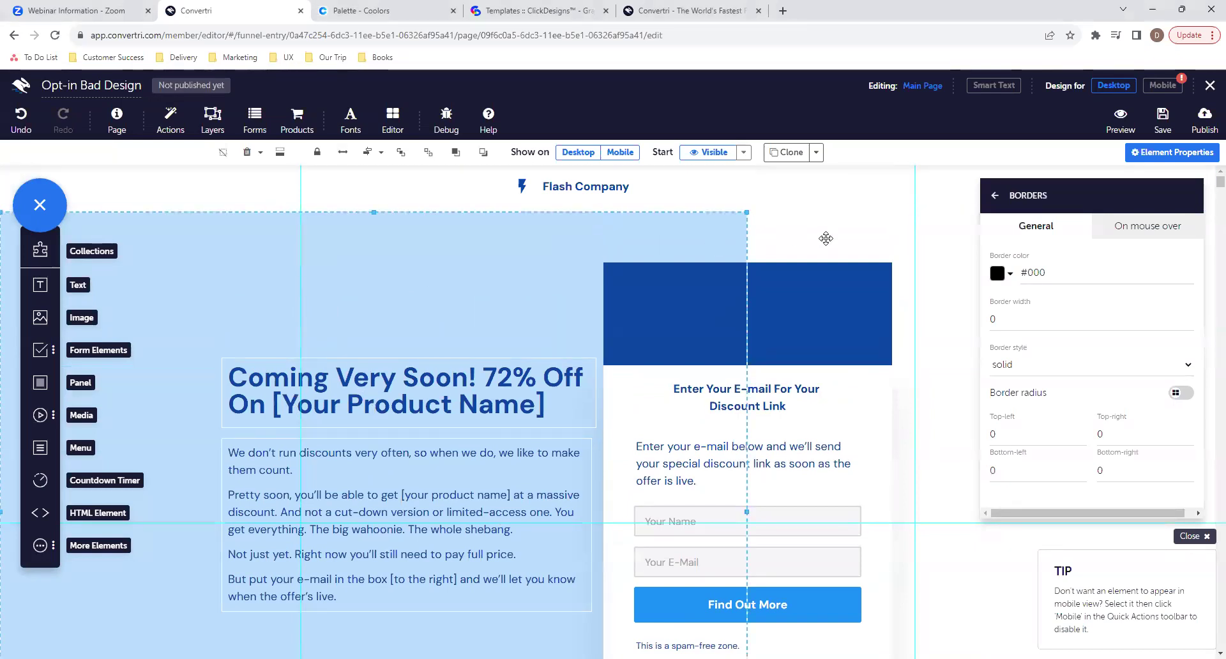
# Set the page width in the editor's guideline settings to 1280.
pyautogui.click(391, 120)
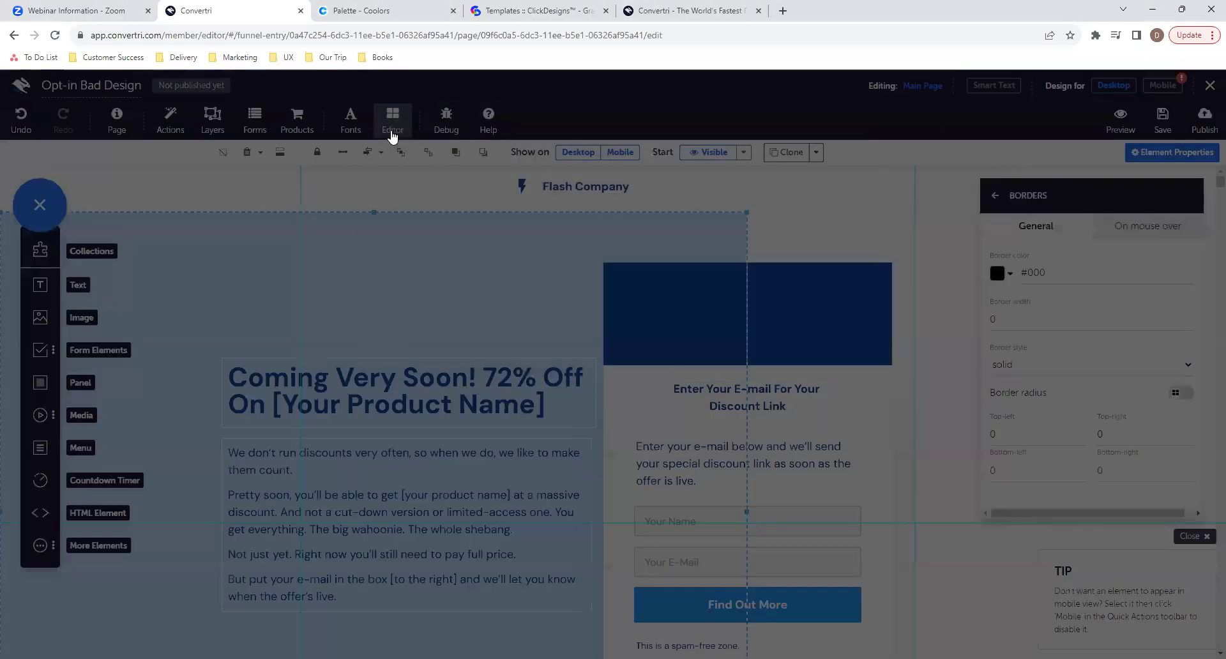
pyautogui.click(477, 249)
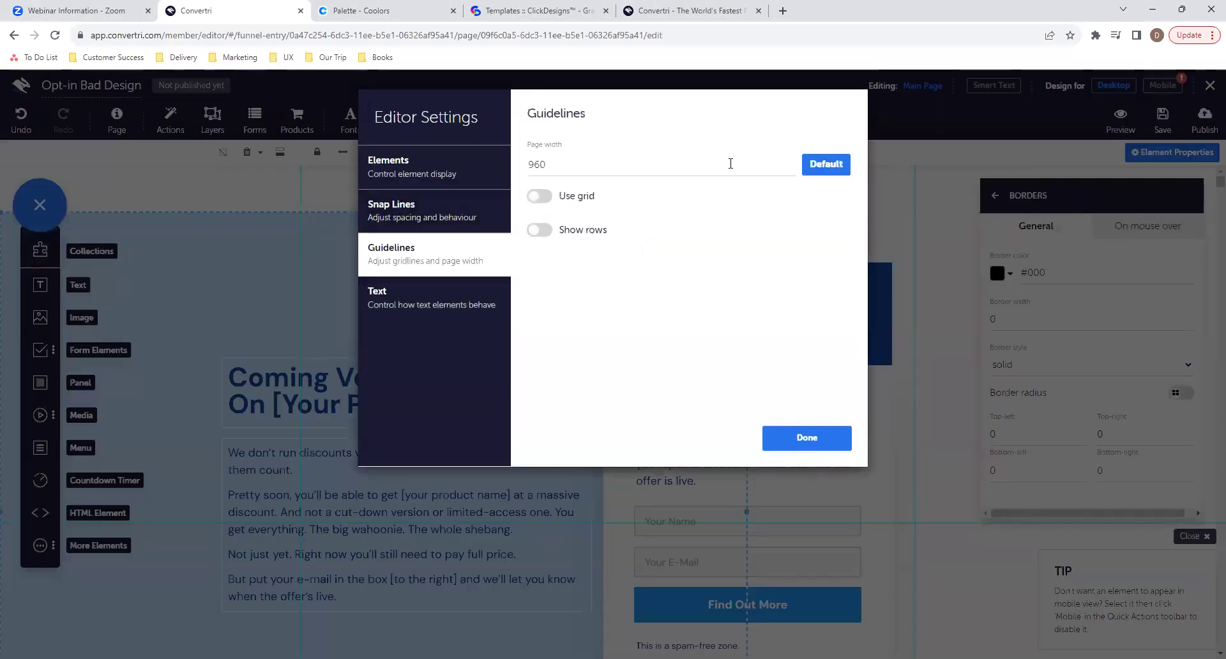
pyautogui.click(785, 166)
pyautogui.press('BackSpace')
pyautogui.press('BackSpace')
pyautogui.press('BackSpace')
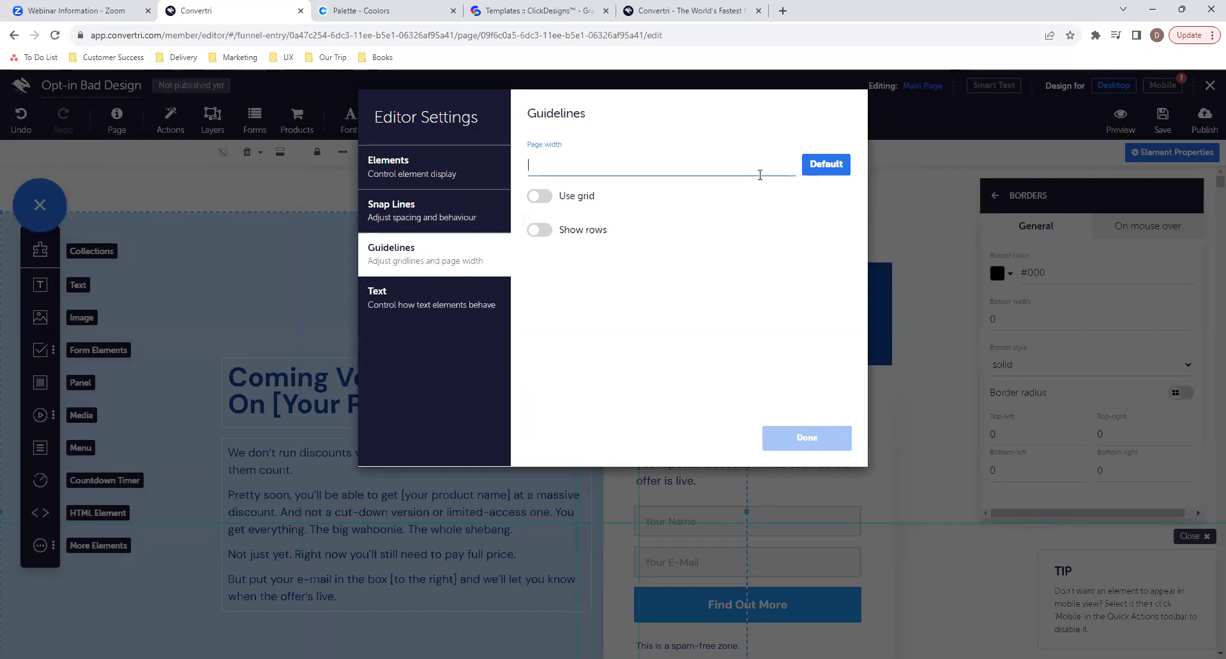
pyautogui.write('1280')
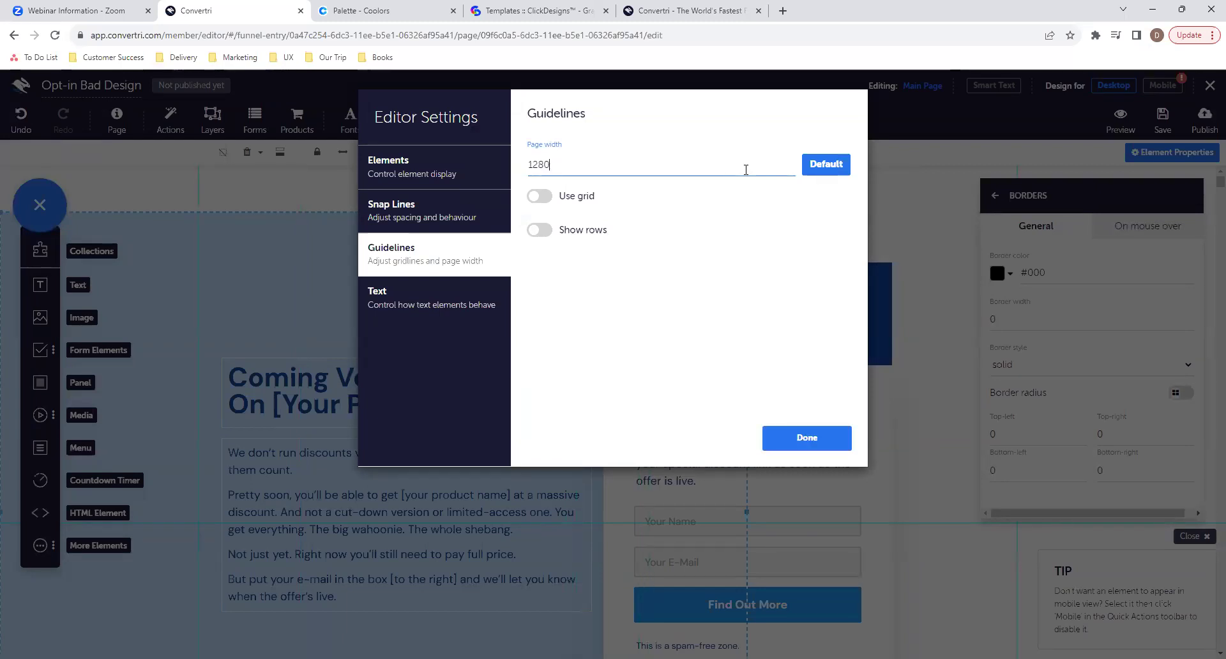
pyautogui.click(815, 441)
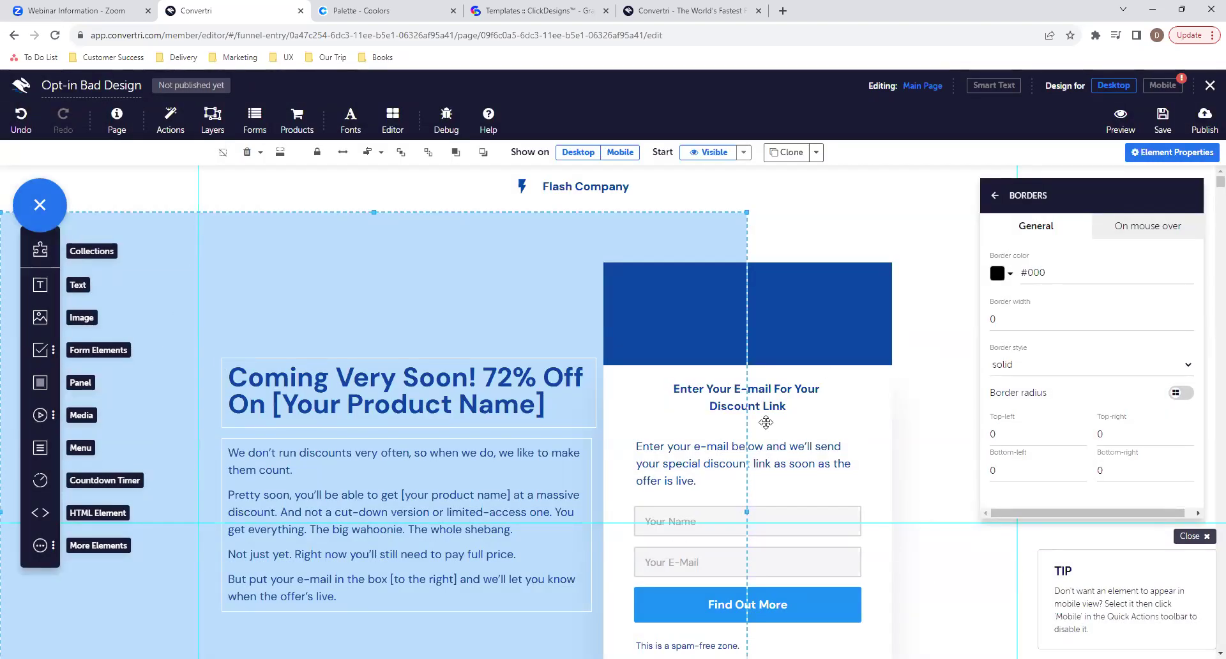
# Check the page width and grid options in the editor's guideline settings and close them.
pyautogui.click(393, 118)
pyautogui.click(441, 263)
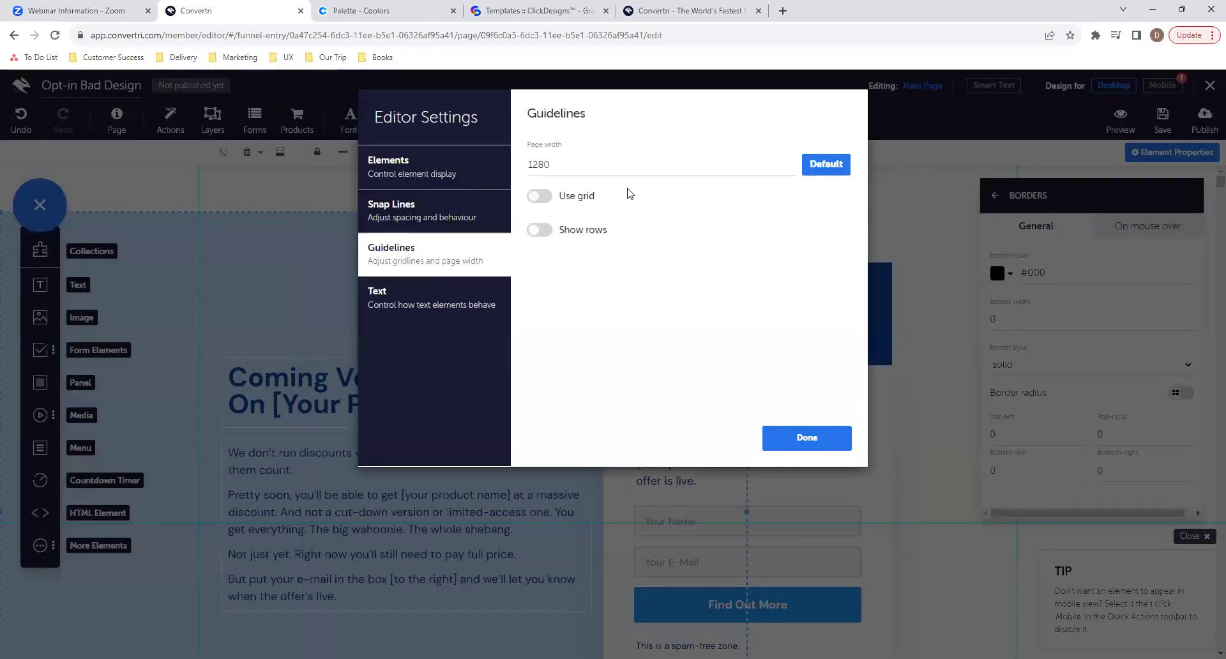
pyautogui.click(821, 436)
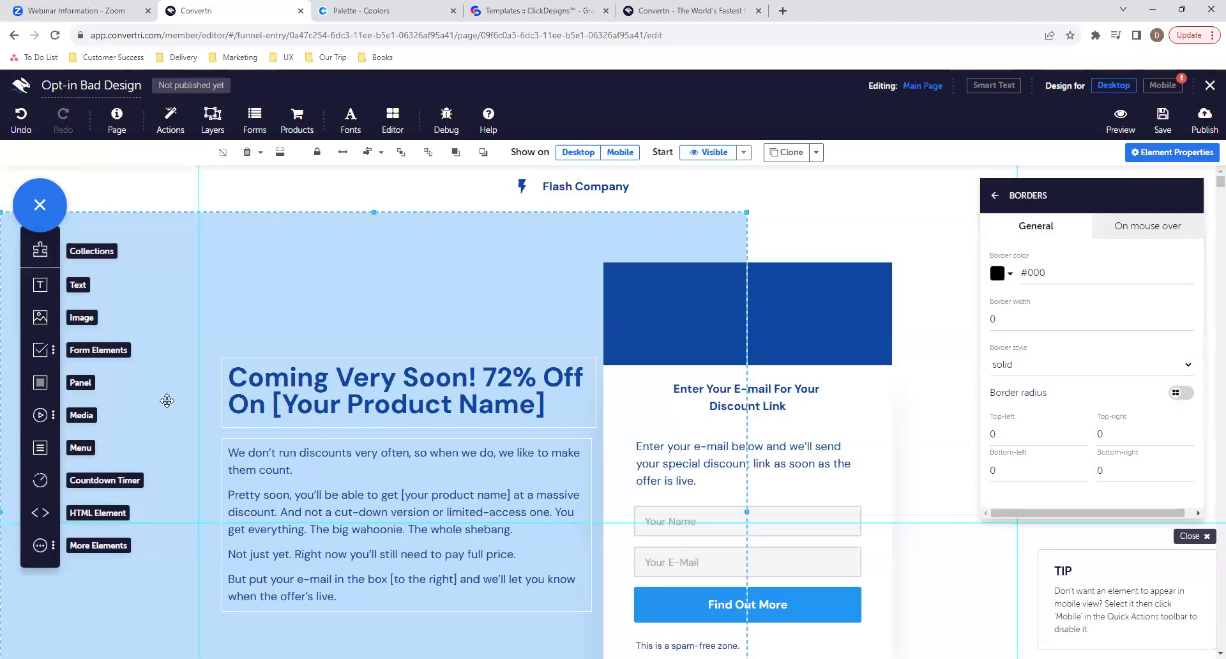
# Deselect the light blue panel and look over the opt-in section of the desktop page.
pyautogui.scroll(-1, 802, 459)
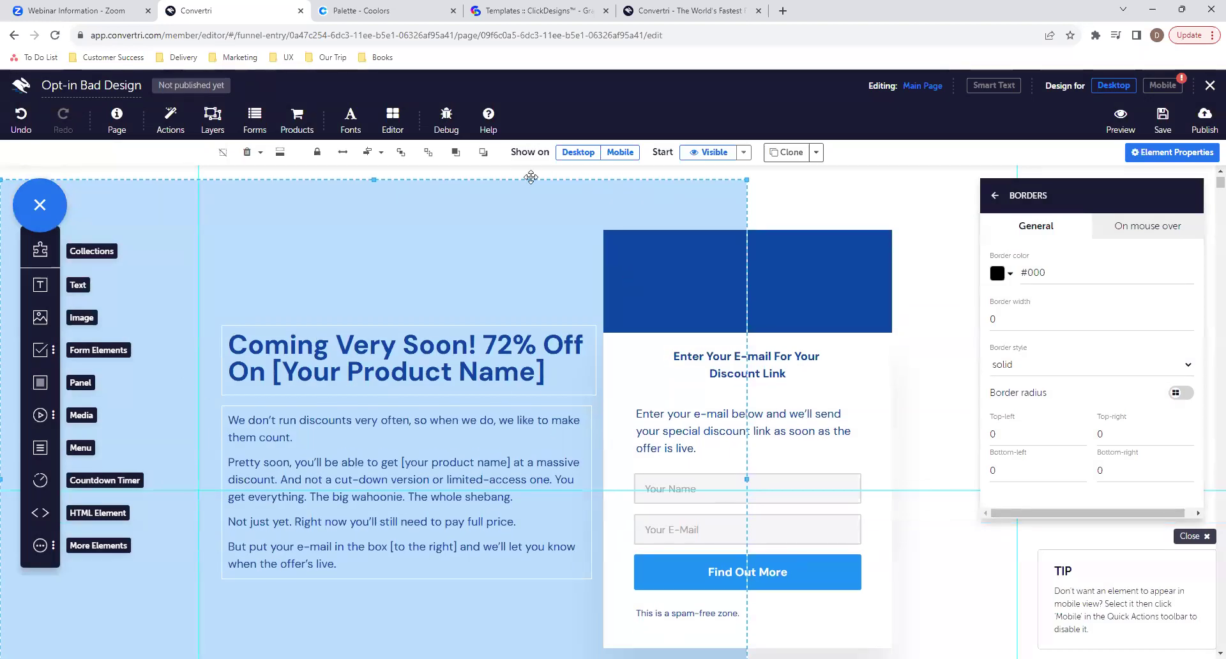
pyautogui.click(223, 152)
pyautogui.scroll(-3, 598, 410)
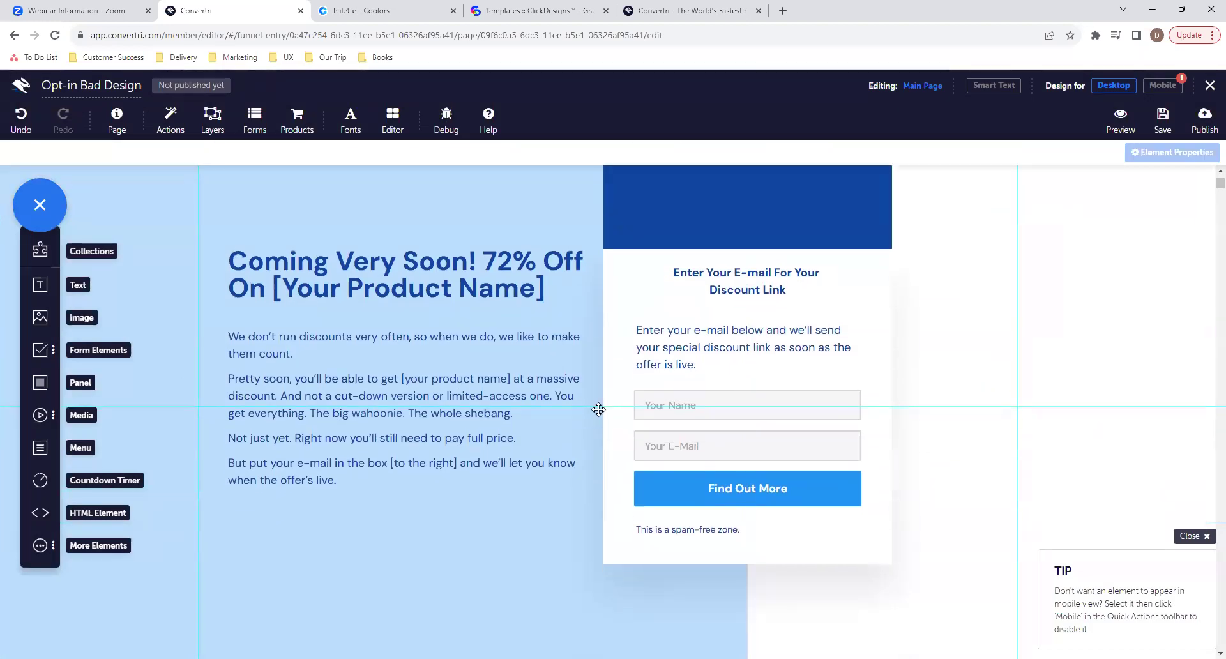
pyautogui.scroll(4, 598, 409)
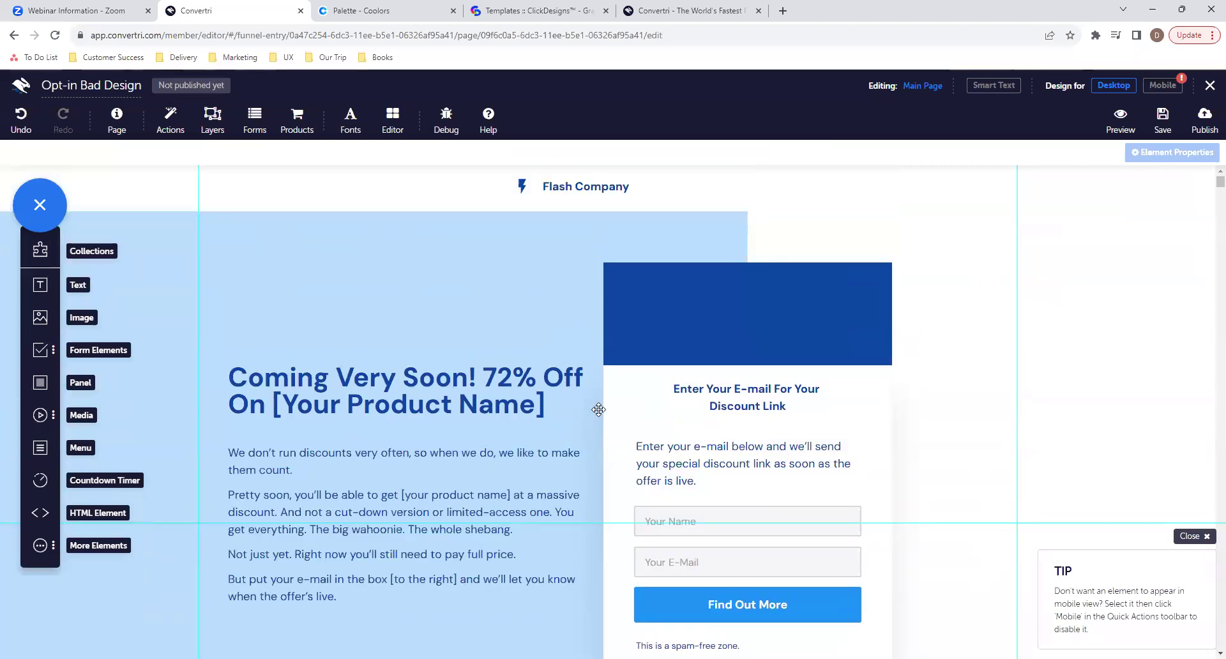
pyautogui.scroll(-2, 599, 410)
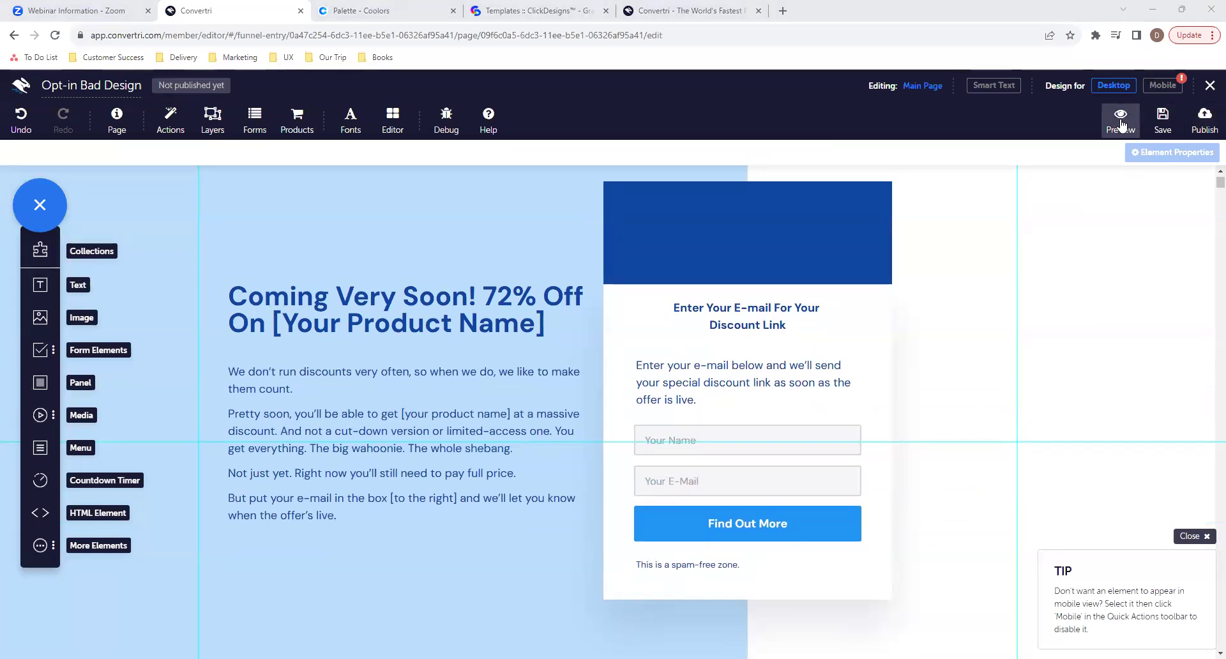
# Switch to the mobile design and remobilize all of the page's content.
pyautogui.click(1157, 92)
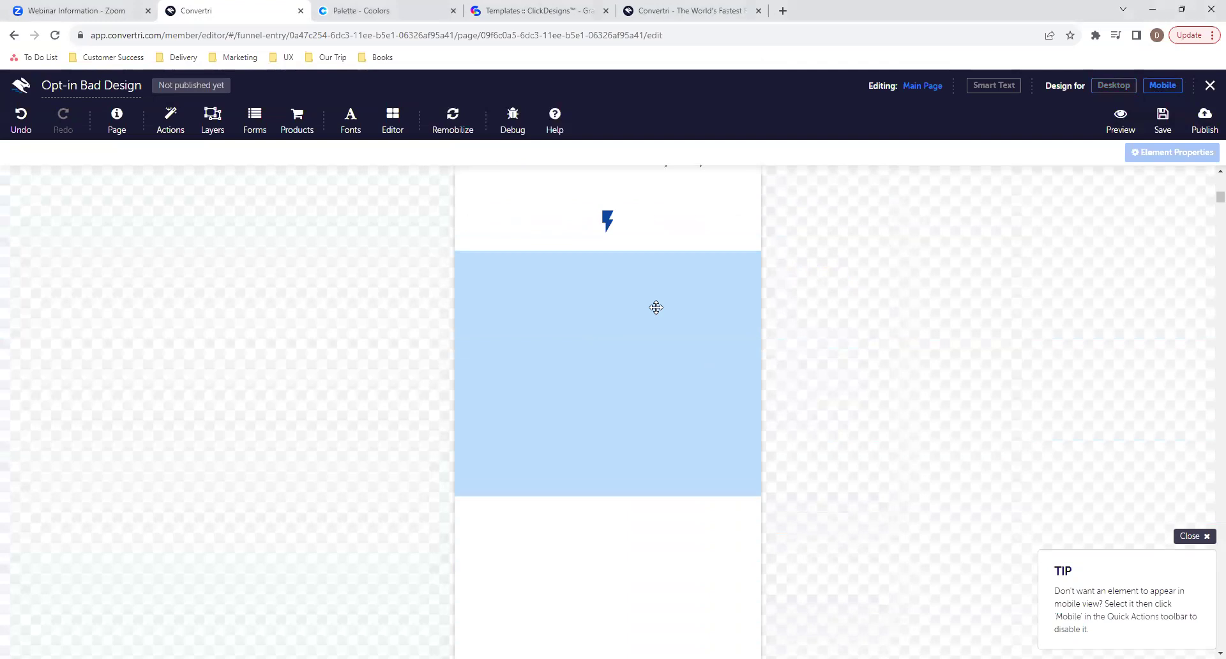
pyautogui.click(453, 121)
pyautogui.click(467, 153)
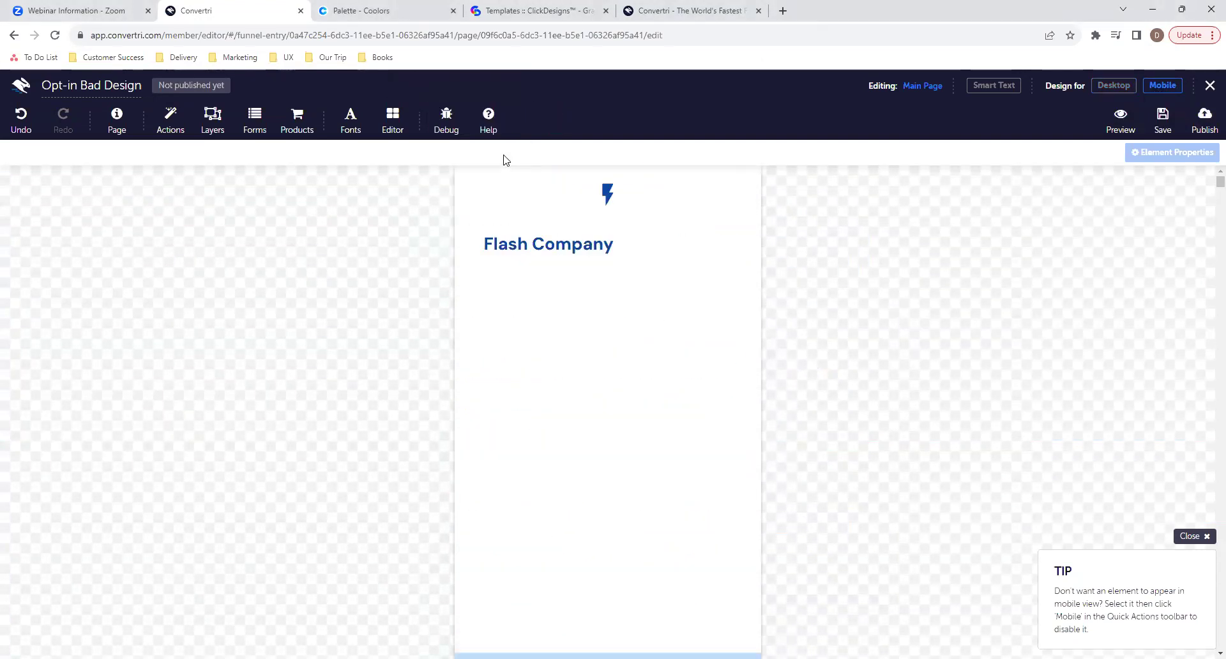
# Locate the empty panel between the header and headline, compare it with the desktop design, and hide it on mobile.
pyautogui.click(661, 371)
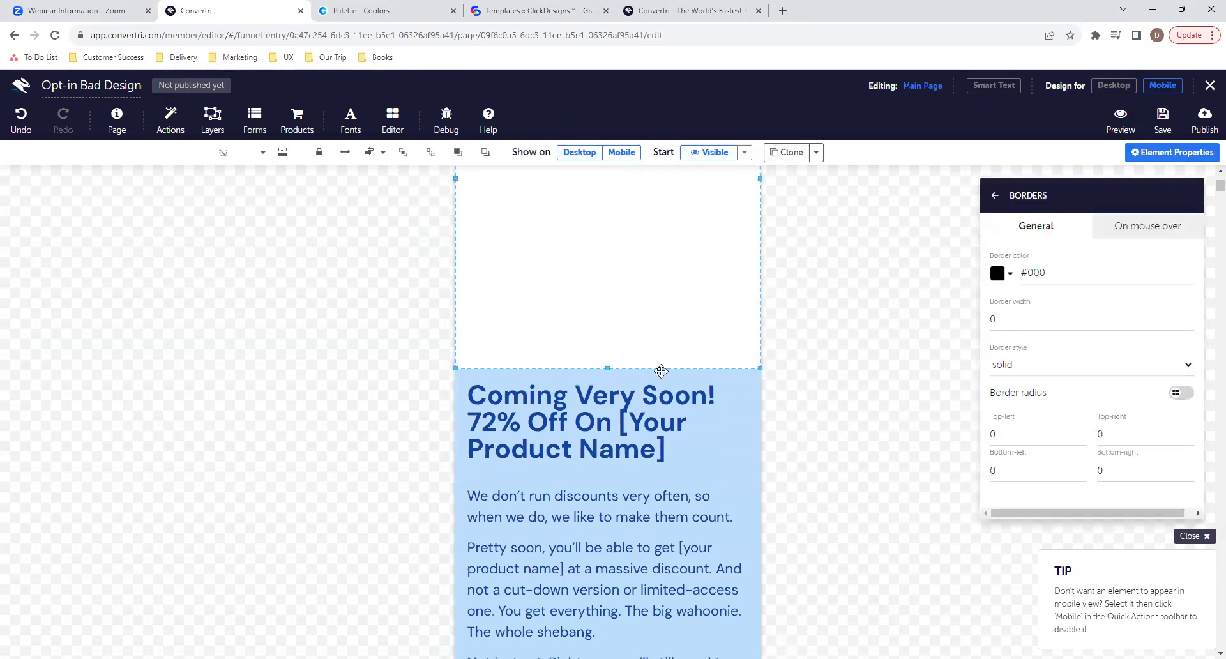
pyautogui.click(1114, 85)
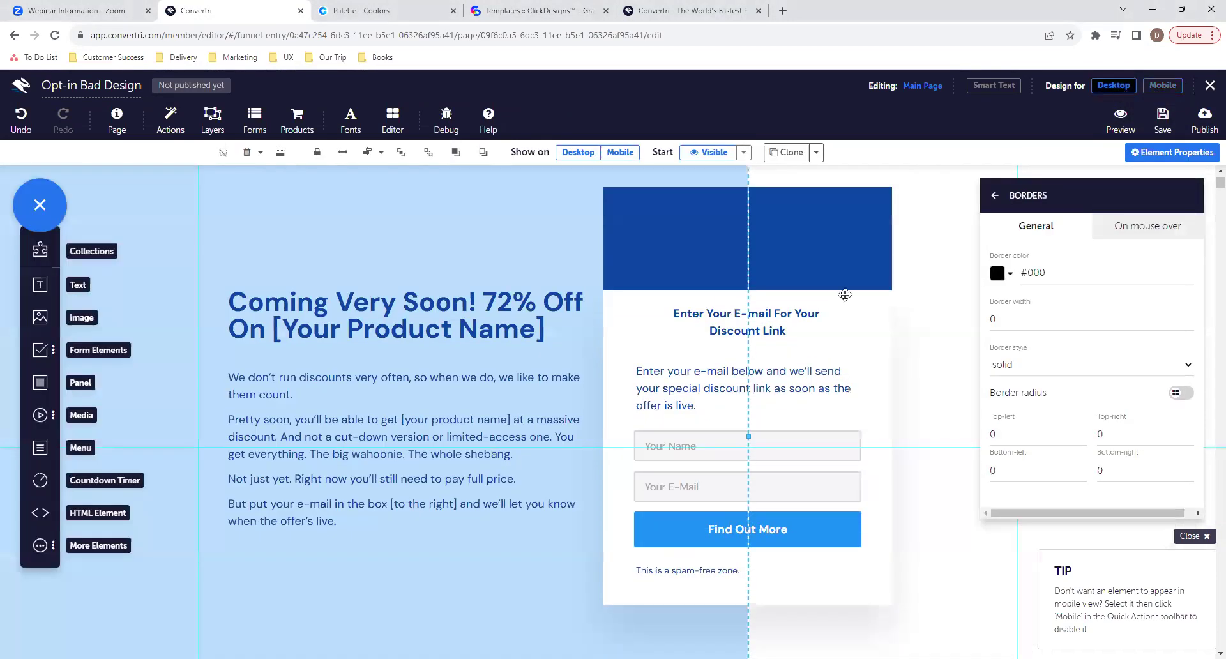
pyautogui.click(719, 237)
pyautogui.click(846, 239)
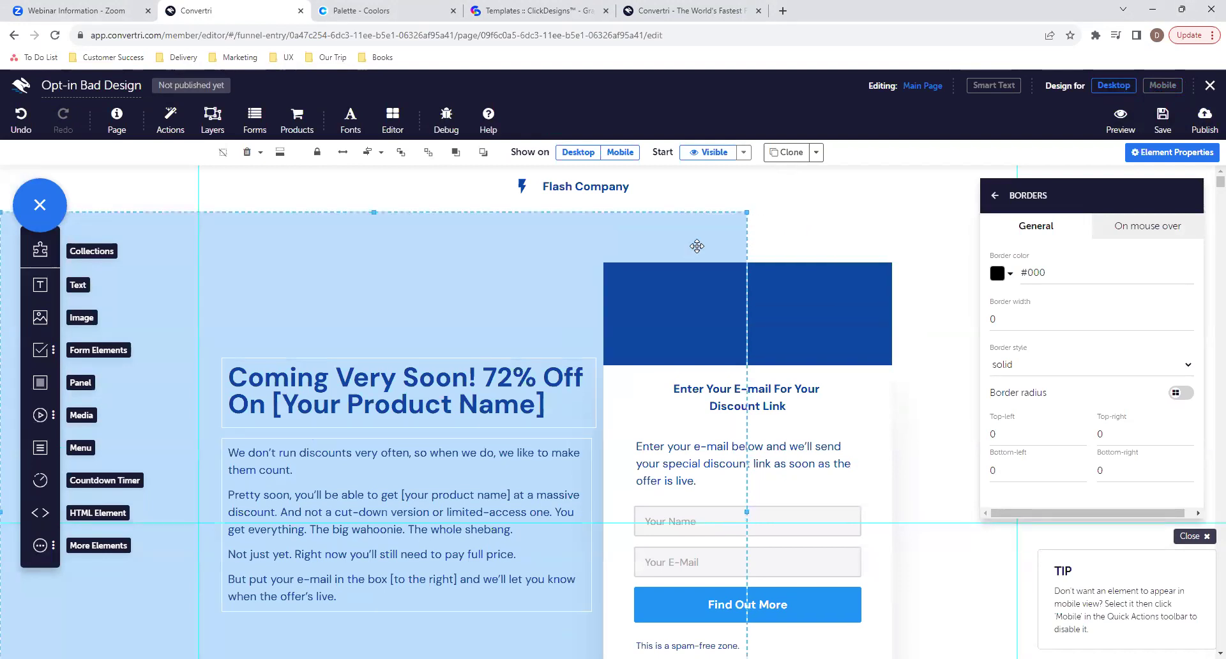
pyautogui.click(1160, 85)
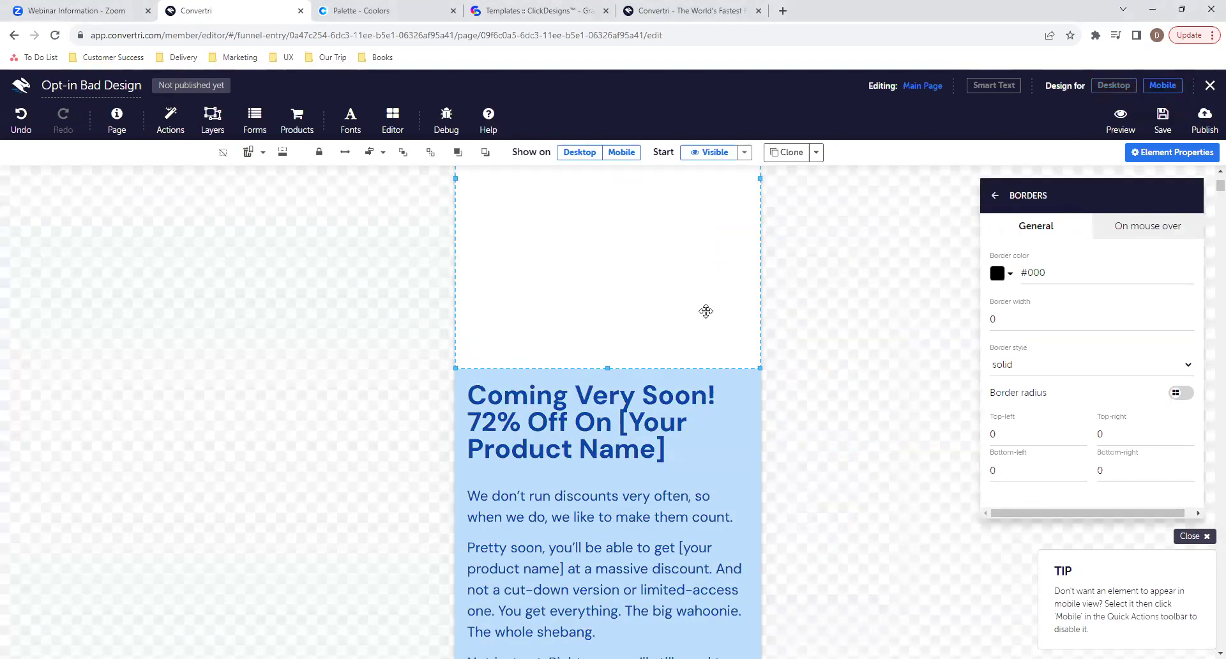
pyautogui.scroll(-10, 706, 311)
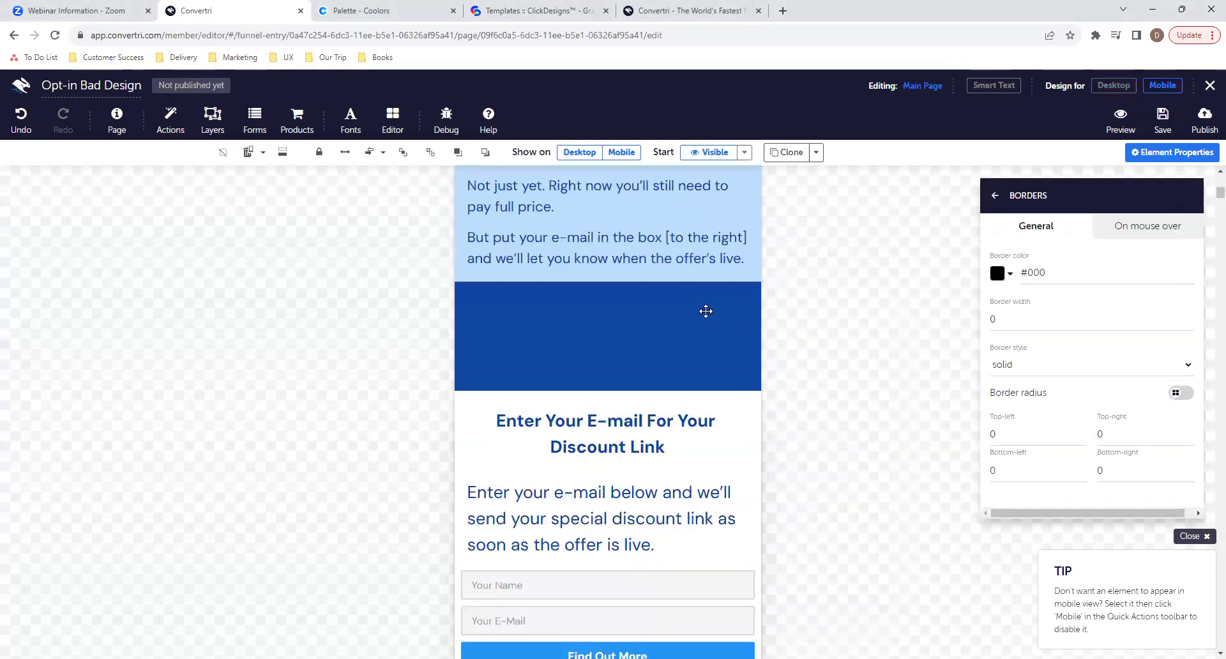
pyautogui.scroll(10, 706, 311)
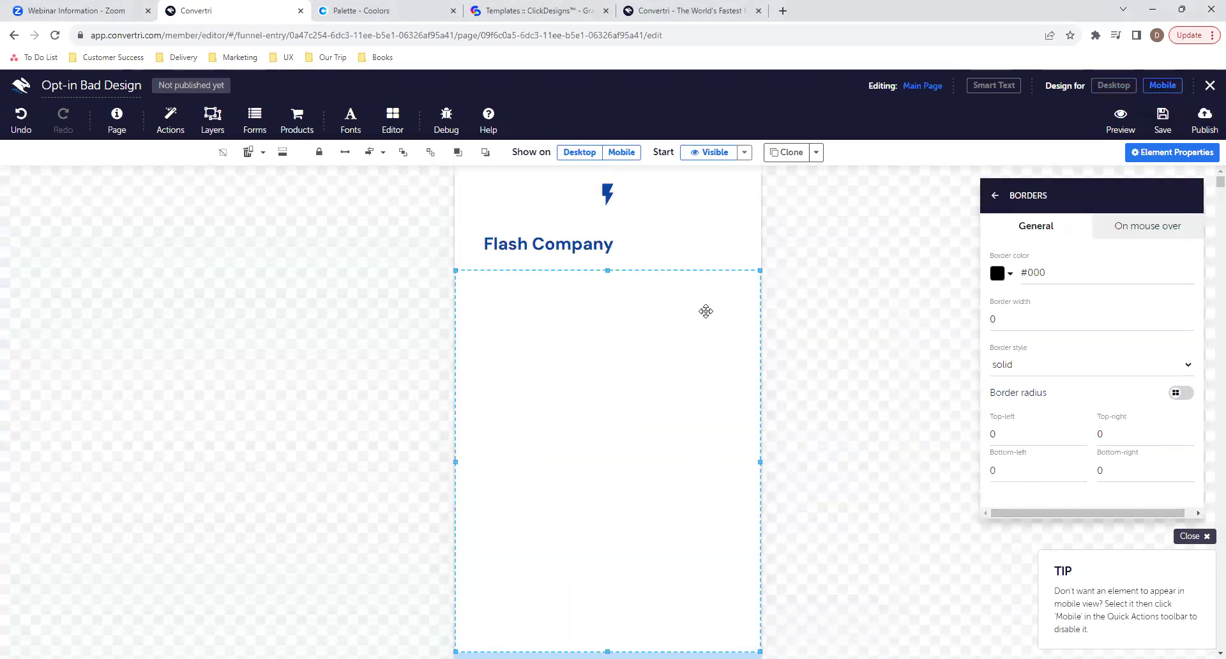
pyautogui.click(623, 153)
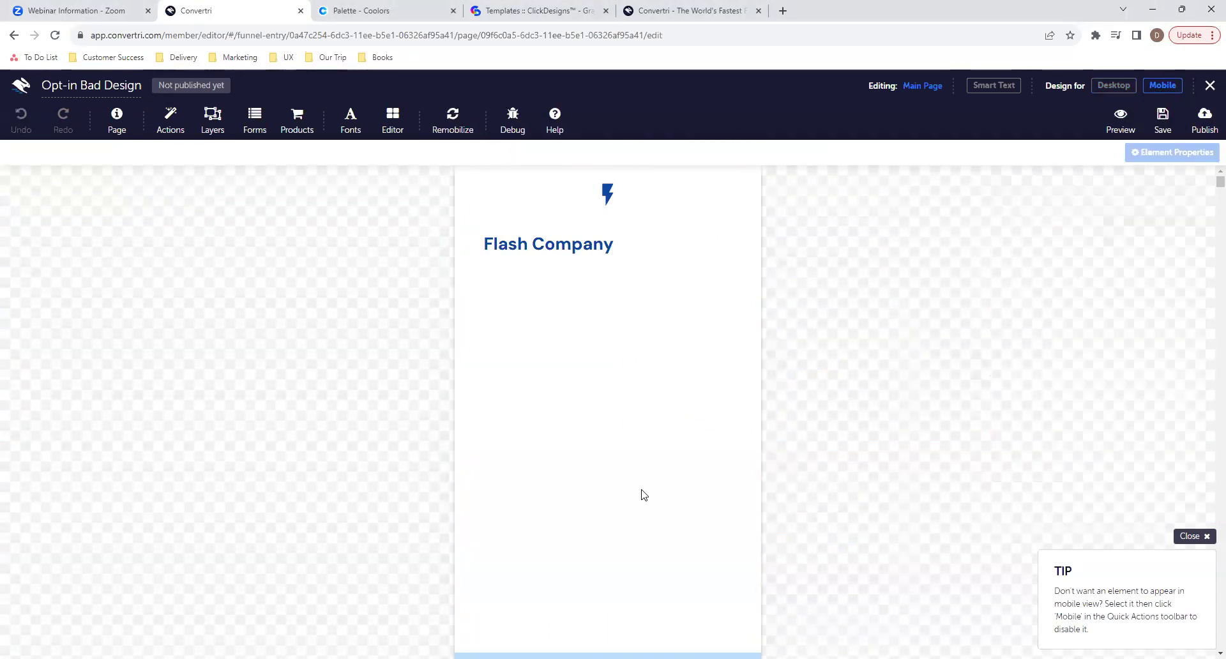
# Move the light blue headline panel and the content below it up to just beneath the mobile header.
pyautogui.click(641, 360)
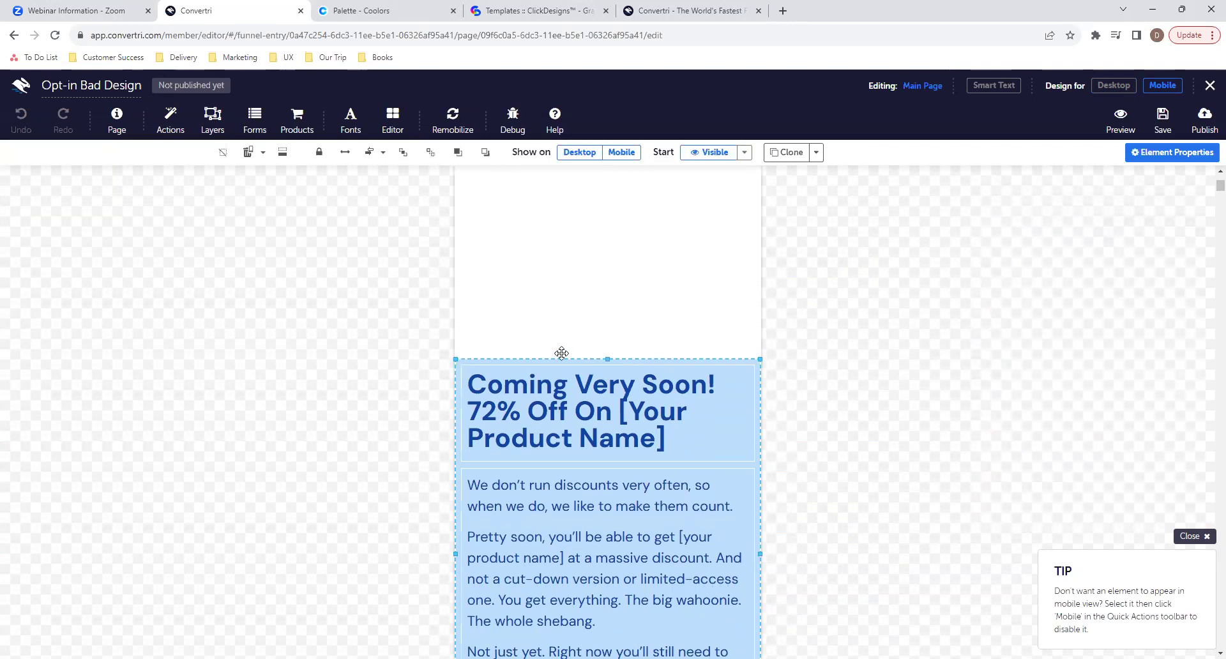
pyautogui.click(283, 152)
pyautogui.scroll(-4, 610, 388)
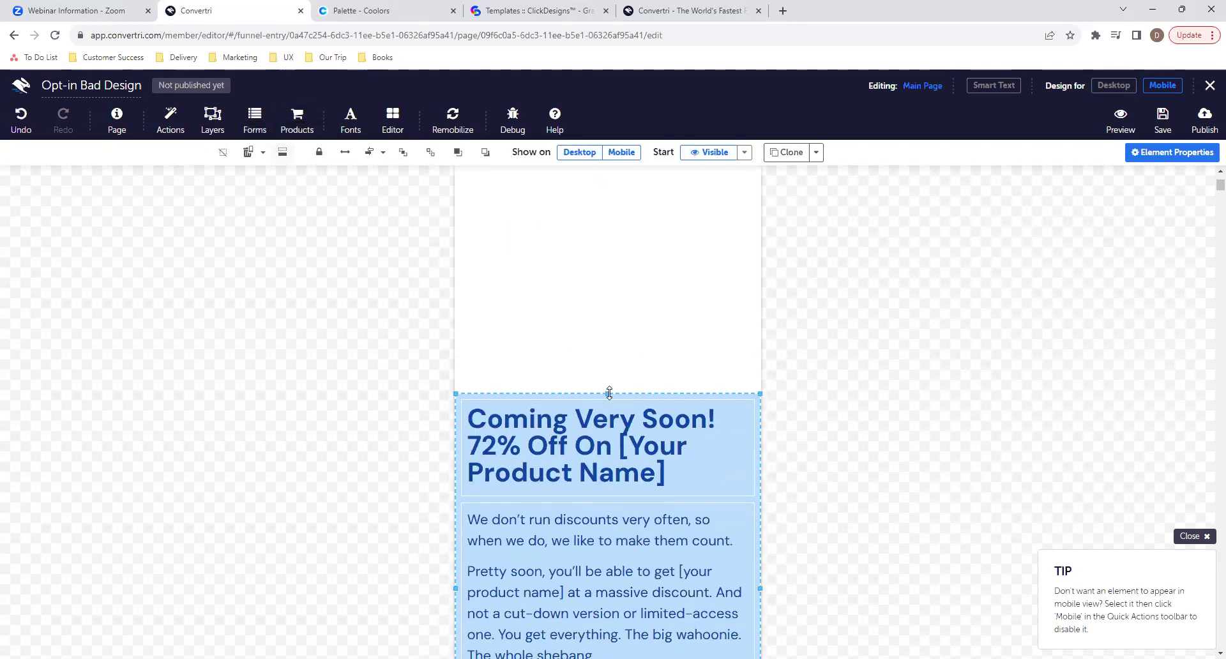
pyautogui.moveTo(594, 394); pyautogui.dragTo(614, 264)
# Try to arrange the lightning icon and Flash Company text side by side in the mobile header, and undo the text's changes.
pyautogui.click(620, 234)
pyautogui.moveTo(605, 202); pyautogui.dragTo(497, 193)
pyautogui.click(562, 242)
pyautogui.moveTo(736, 245); pyautogui.dragTo(661, 179)
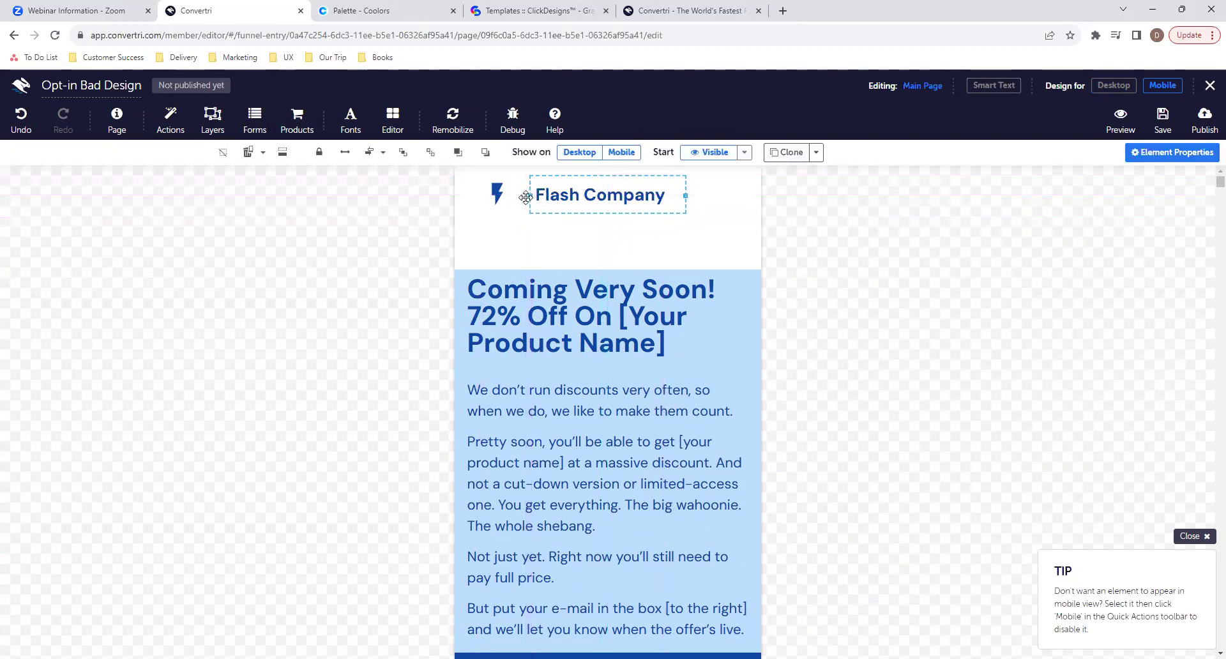
pyautogui.click(21, 119)
pyautogui.click(21, 119)
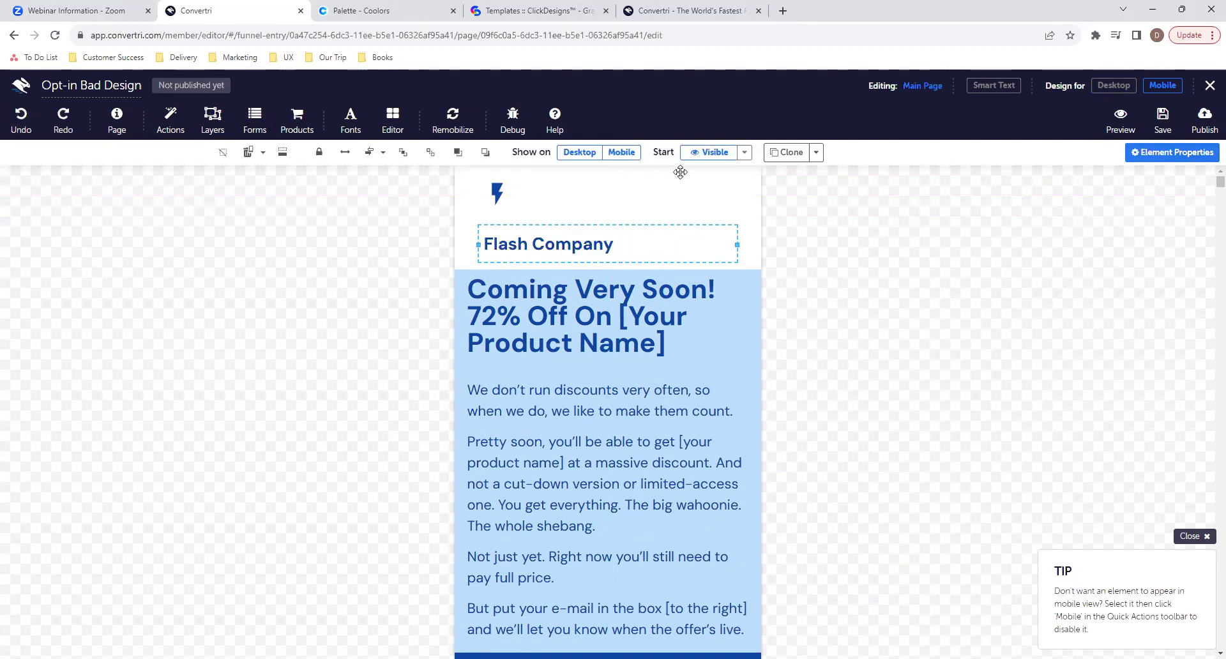
# Add a panel to the desktop header and shrink it around the lightning icon and Flash Company text.
pyautogui.click(1114, 85)
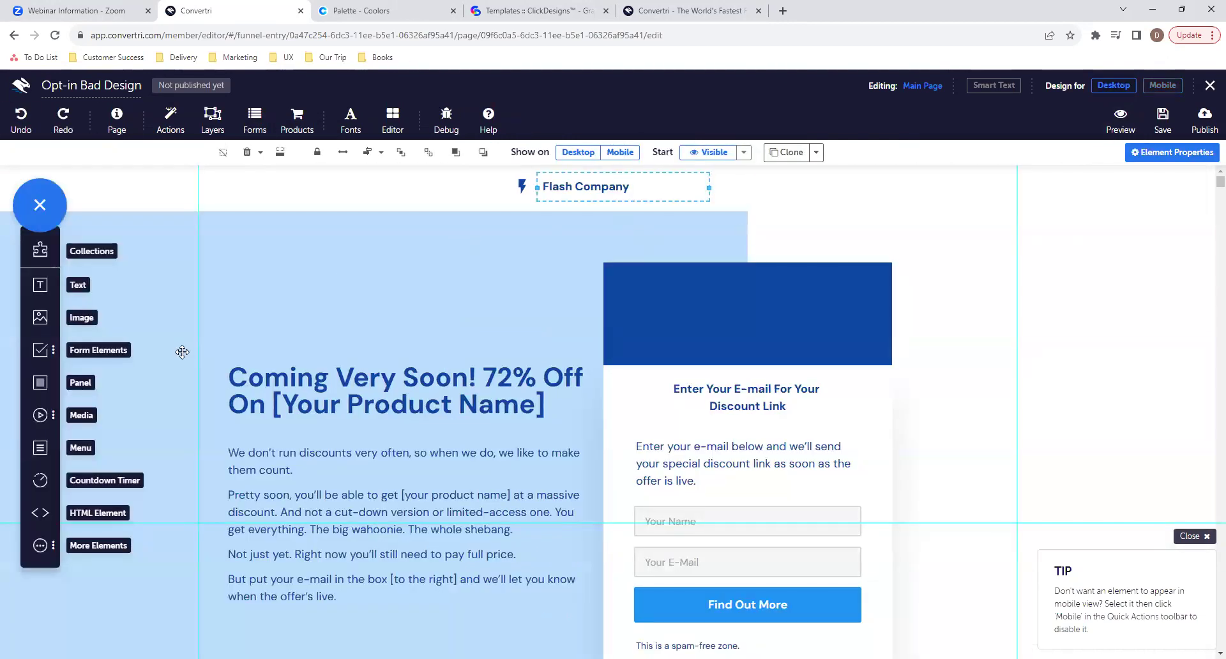
pyautogui.moveTo(40, 386); pyautogui.dragTo(576, 246)
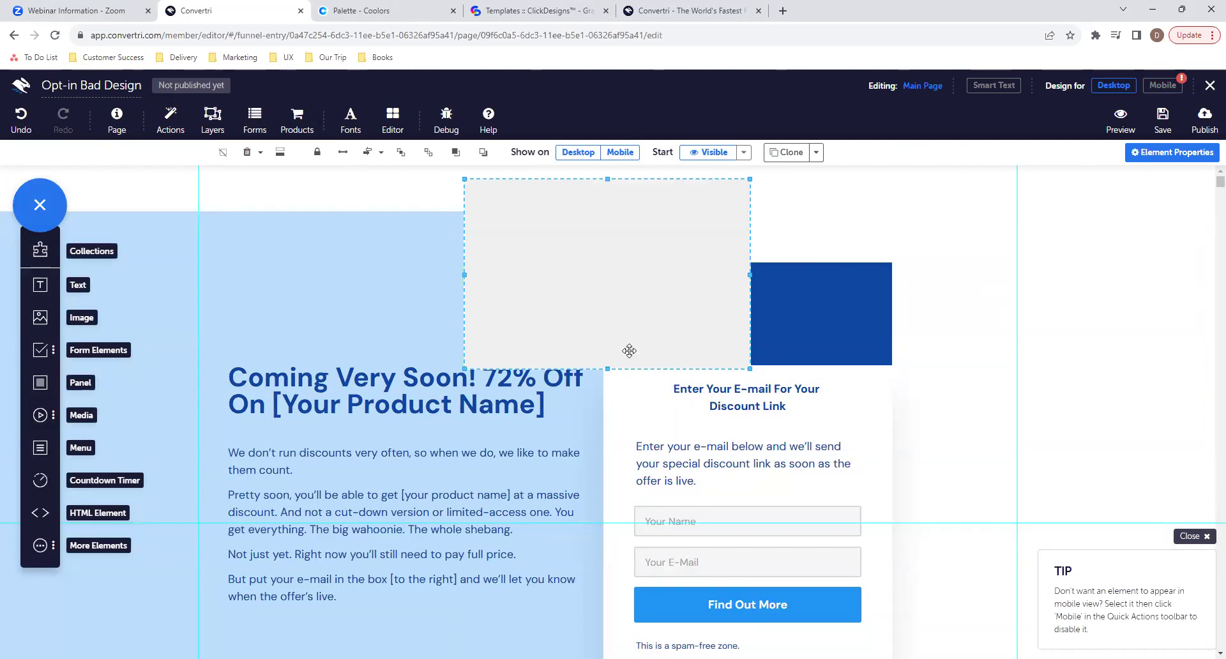
pyautogui.moveTo(636, 266); pyautogui.dragTo(630, 262)
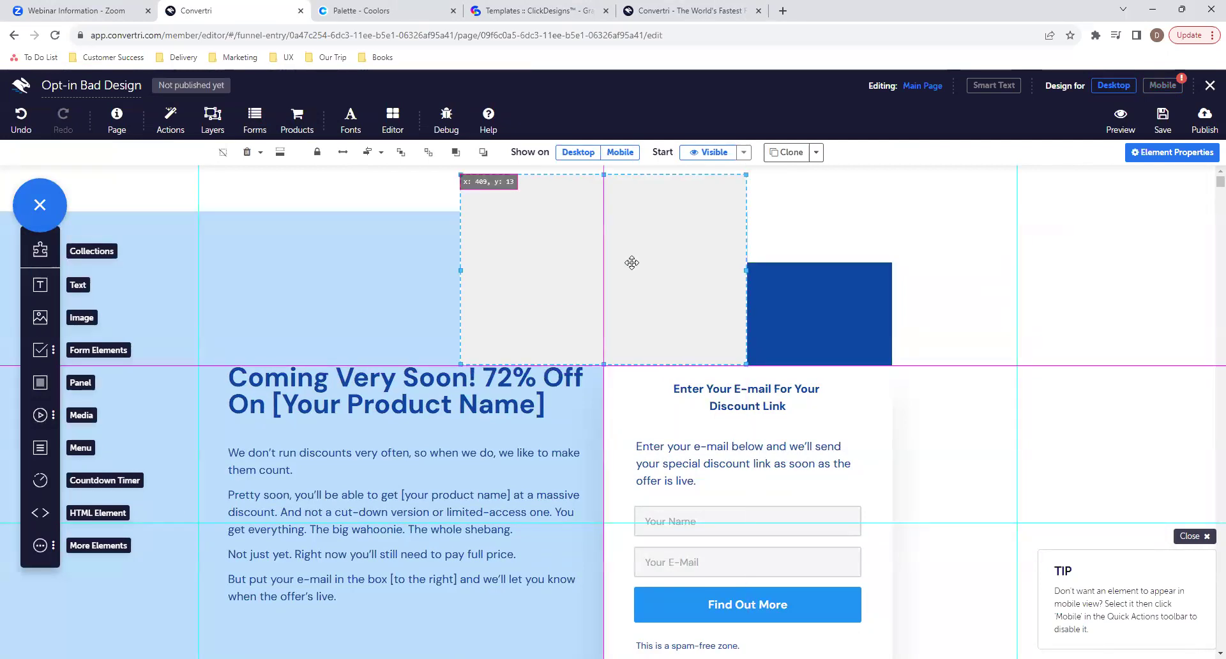
pyautogui.moveTo(741, 359); pyautogui.dragTo(686, 203)
# Send the new panel behind the header logo and nudge the Flash Company text slightly closer to the lightning icon.
pyautogui.click(483, 152)
pyautogui.moveTo(573, 173); pyautogui.dragTo(569, 173)
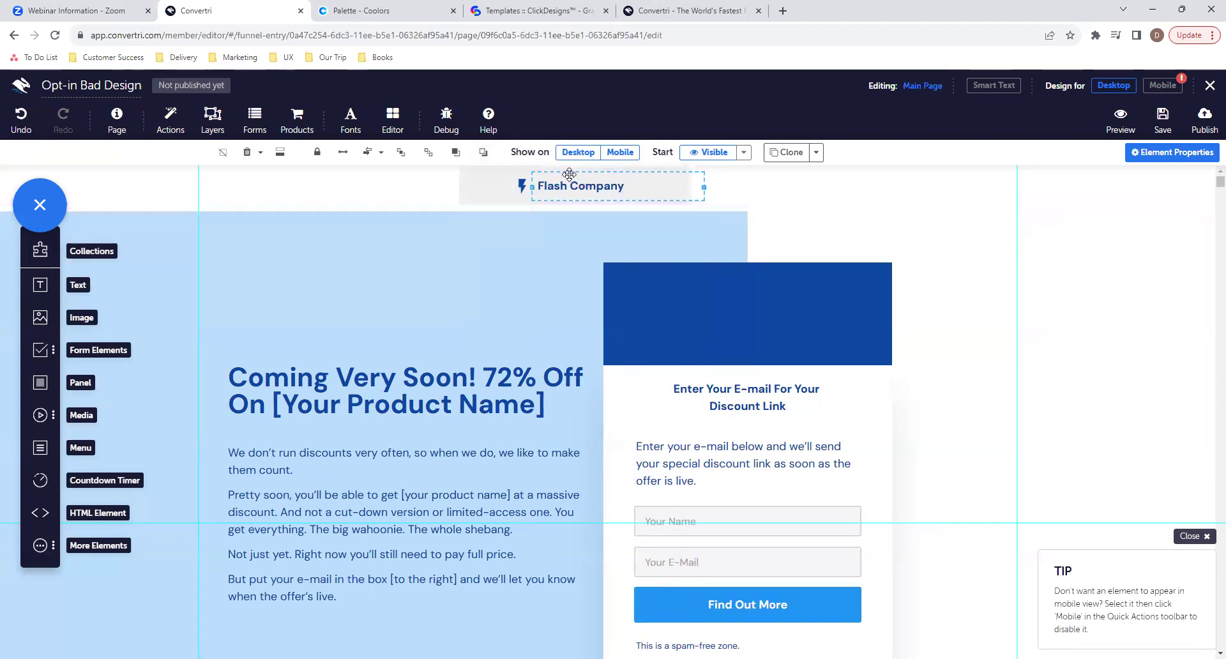
# Make the header panel's background fill fully transparent, rgba(239, 239, 239, 0).
pyautogui.click(684, 189)
pyautogui.click(1179, 153)
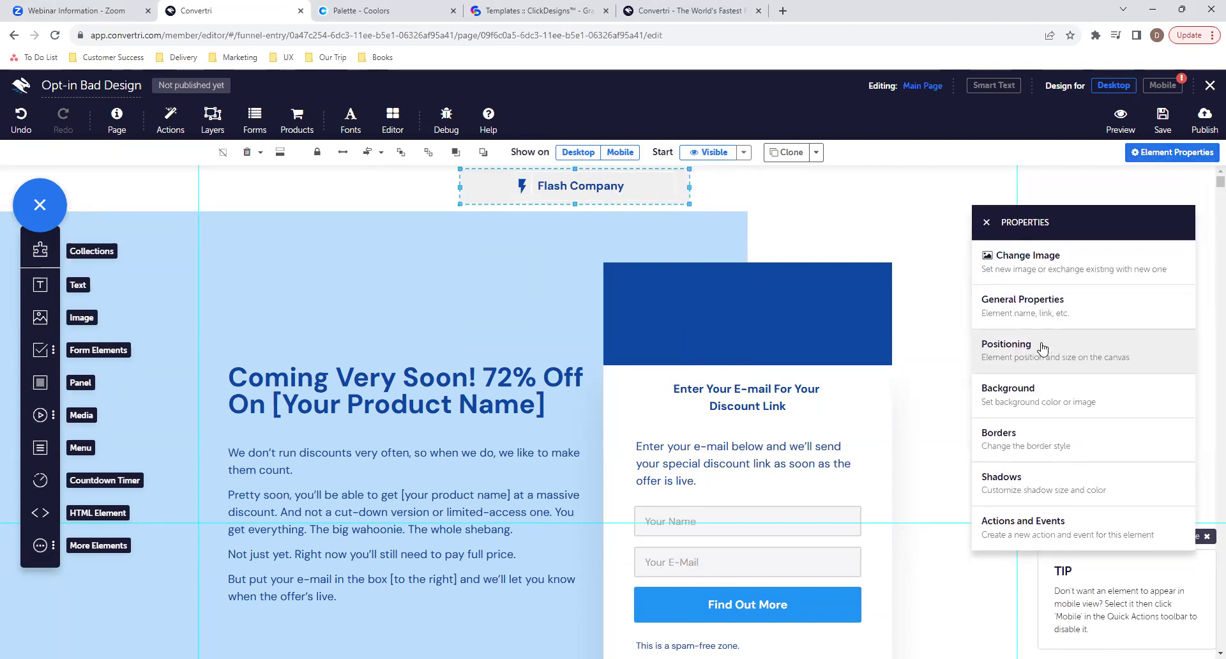
pyautogui.click(1042, 349)
pyautogui.click(991, 216)
pyautogui.click(1043, 384)
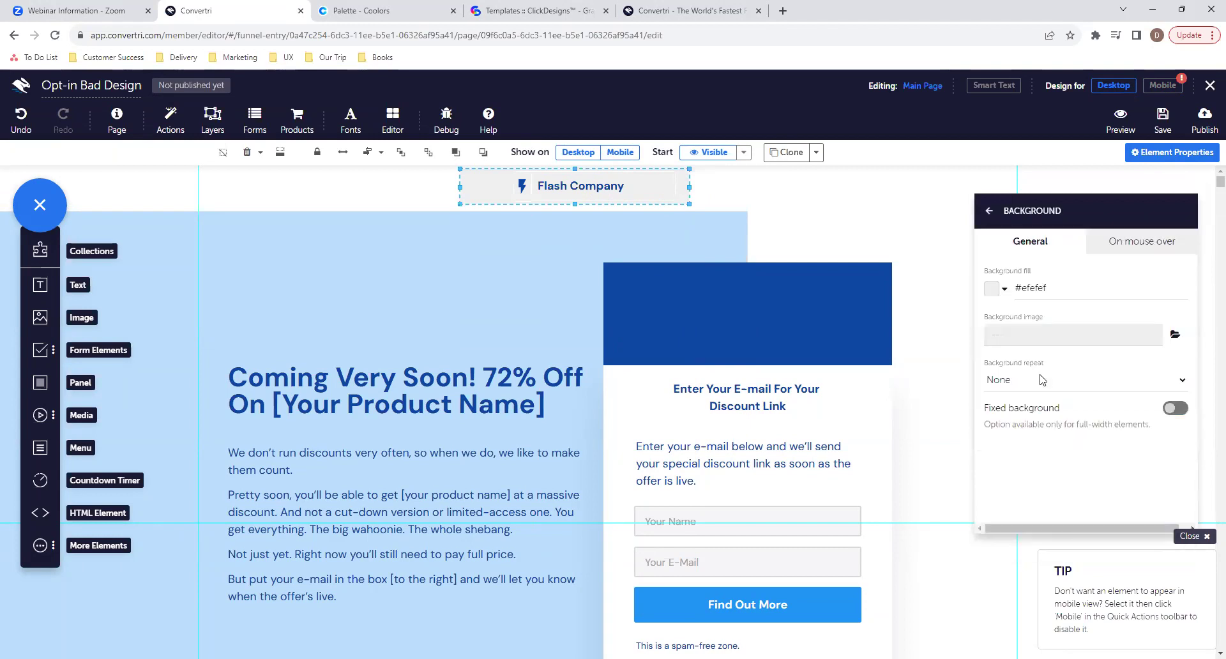
pyautogui.click(992, 288)
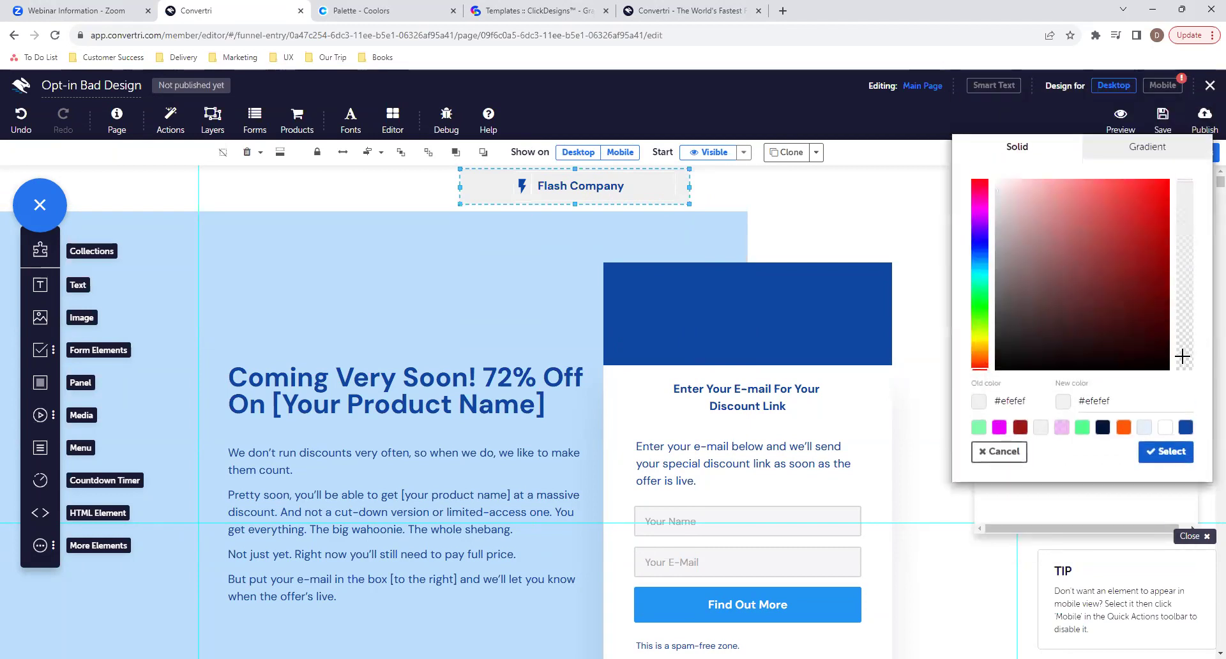
pyautogui.moveTo(1180, 356); pyautogui.dragTo(1185, 378)
pyautogui.click(1165, 452)
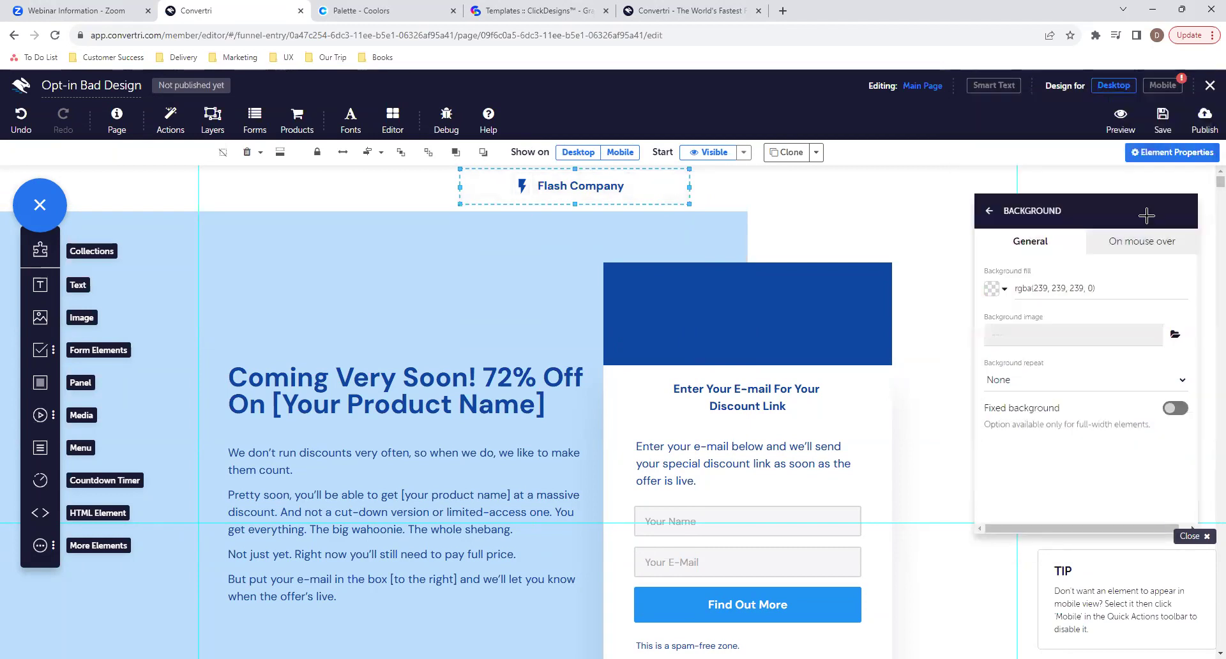
pyautogui.click(989, 211)
# Return to the mobile design and remobilize everything with the new header panel in place.
pyautogui.click(1163, 85)
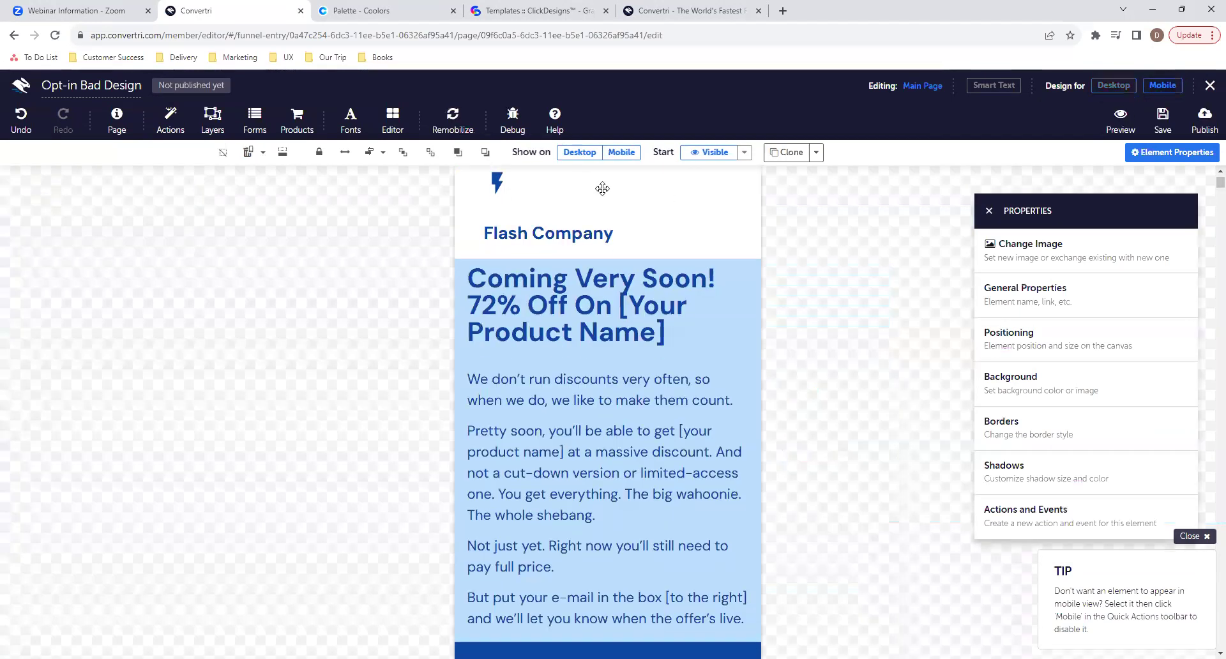
pyautogui.click(453, 122)
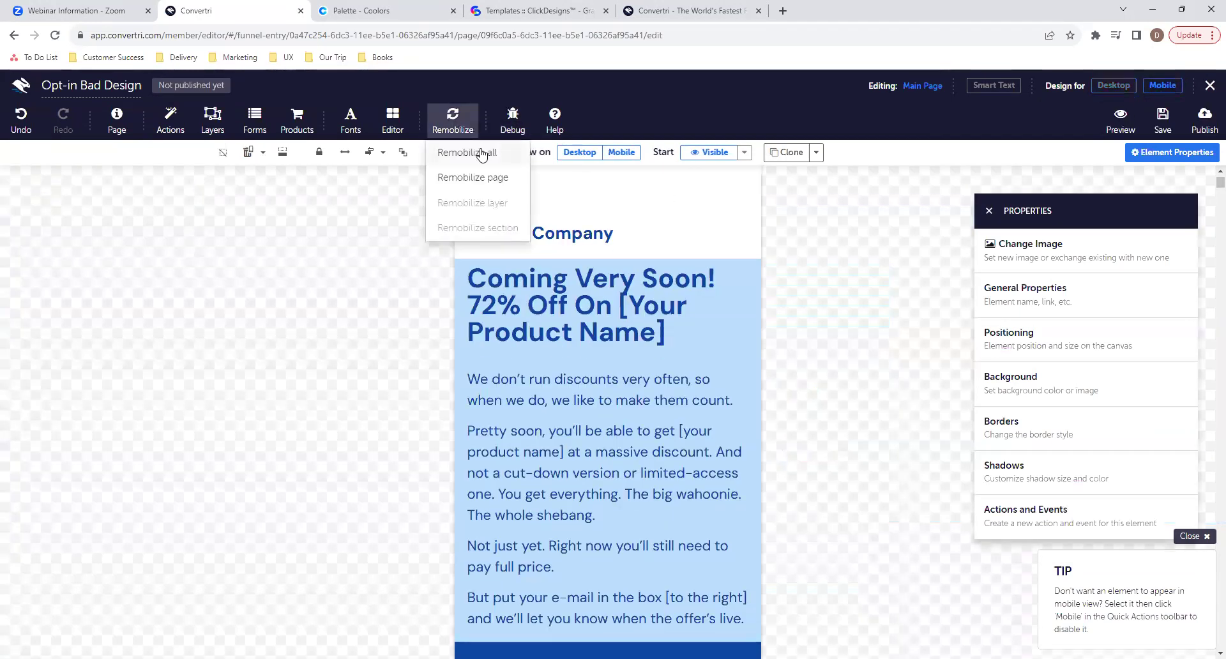
pyautogui.click(481, 153)
# On desktop, tighten the header panel and Flash Company text box around the logo, and centre the panel with its contents on the page.
pyautogui.click(1115, 86)
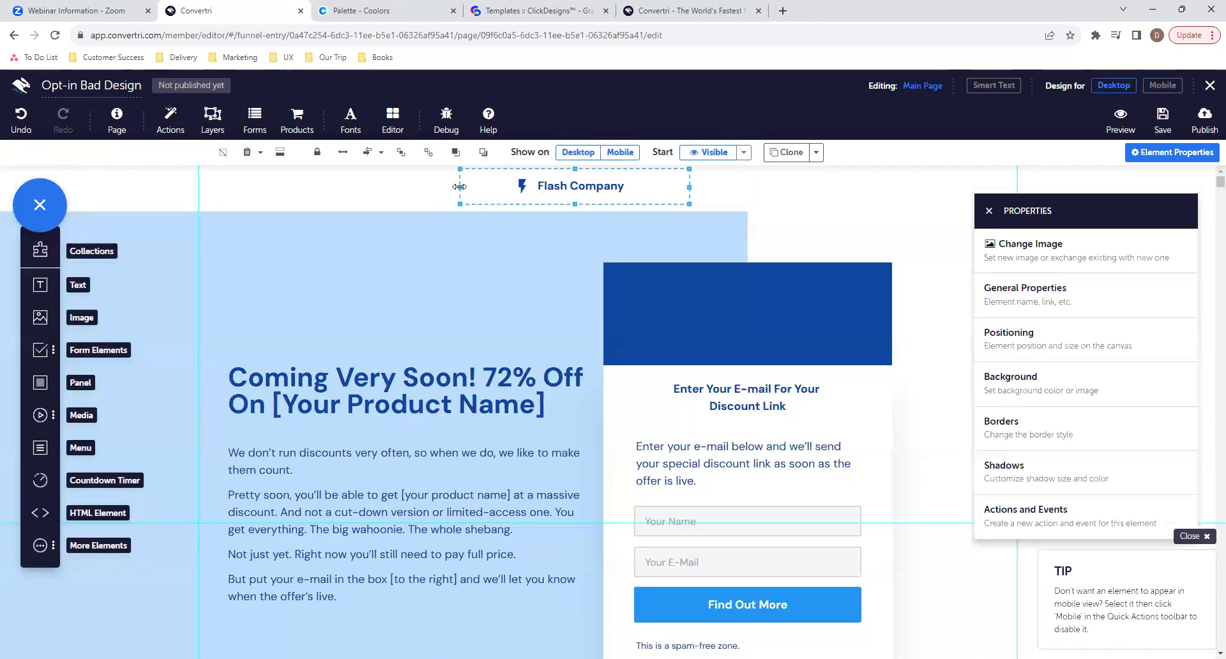
pyautogui.moveTo(459, 187); pyautogui.dragTo(503, 186)
pyautogui.moveTo(690, 186); pyautogui.dragTo(639, 187)
pyautogui.click(632, 185)
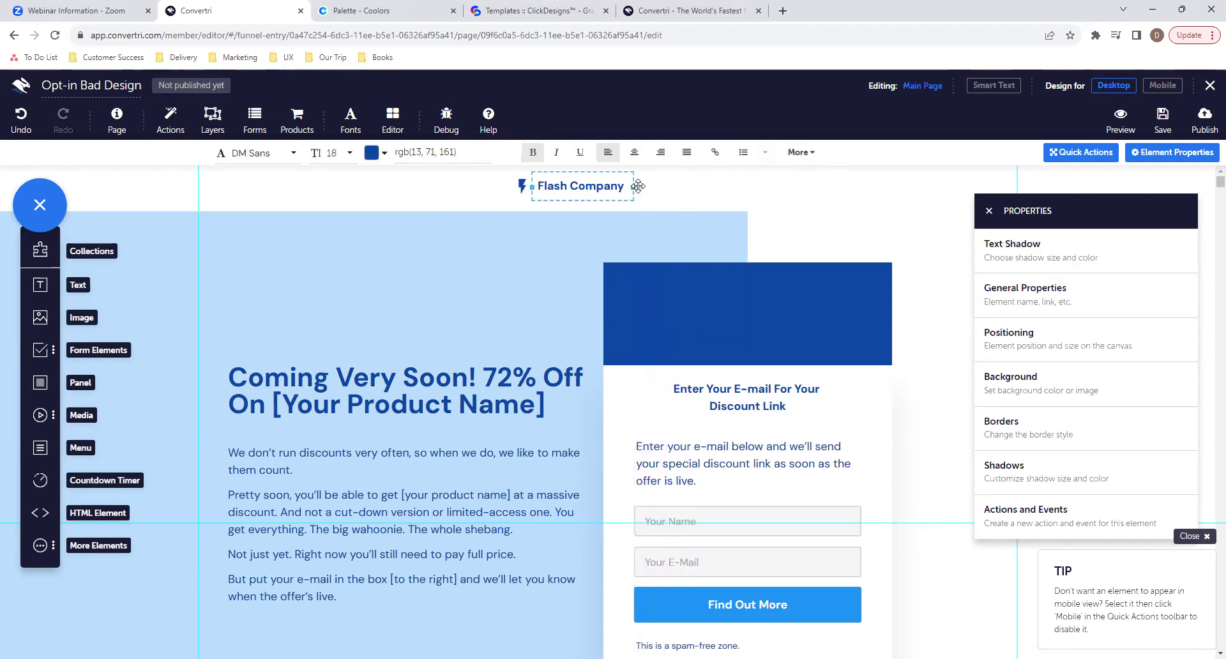
pyautogui.click(640, 186)
pyautogui.moveTo(639, 200); pyautogui.dragTo(659, 201)
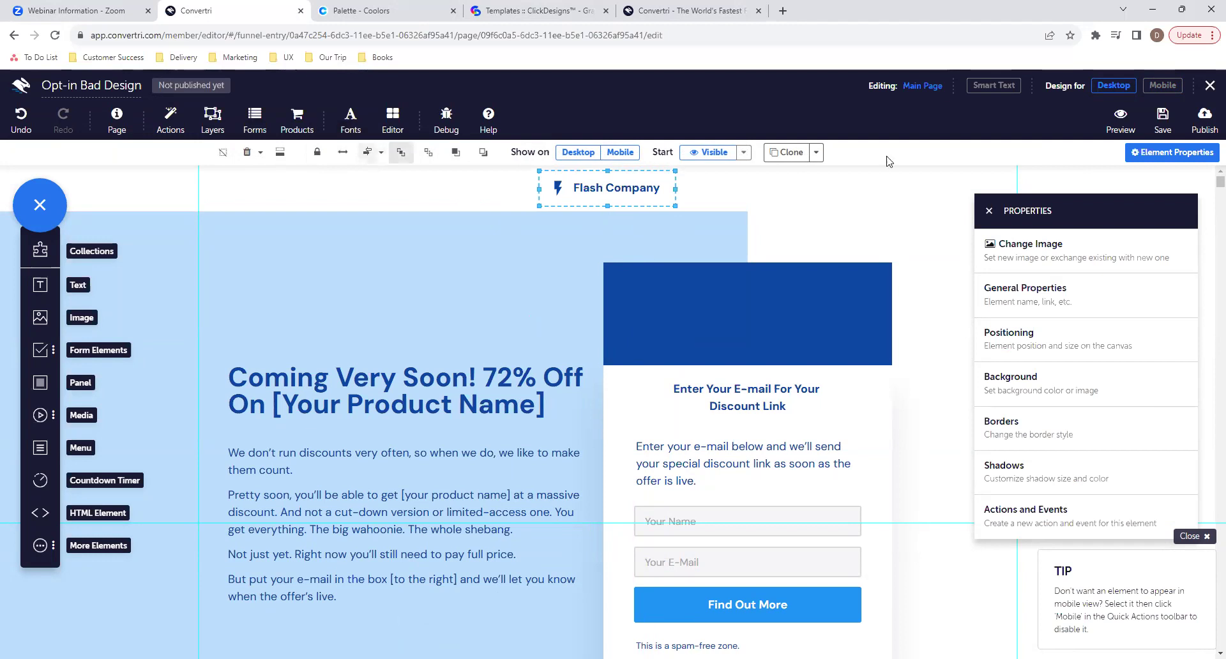
# Remobilize the mobile design and look it over from the header down to the opt-in form.
pyautogui.click(1162, 85)
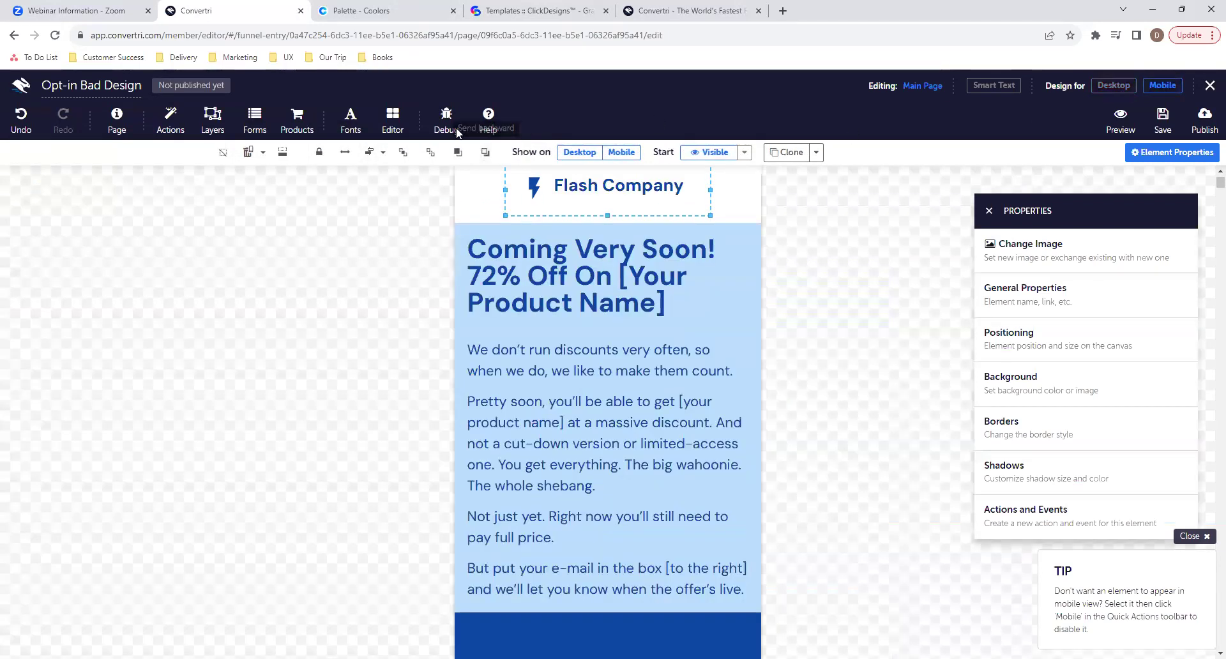
pyautogui.scroll(1, 646, 230)
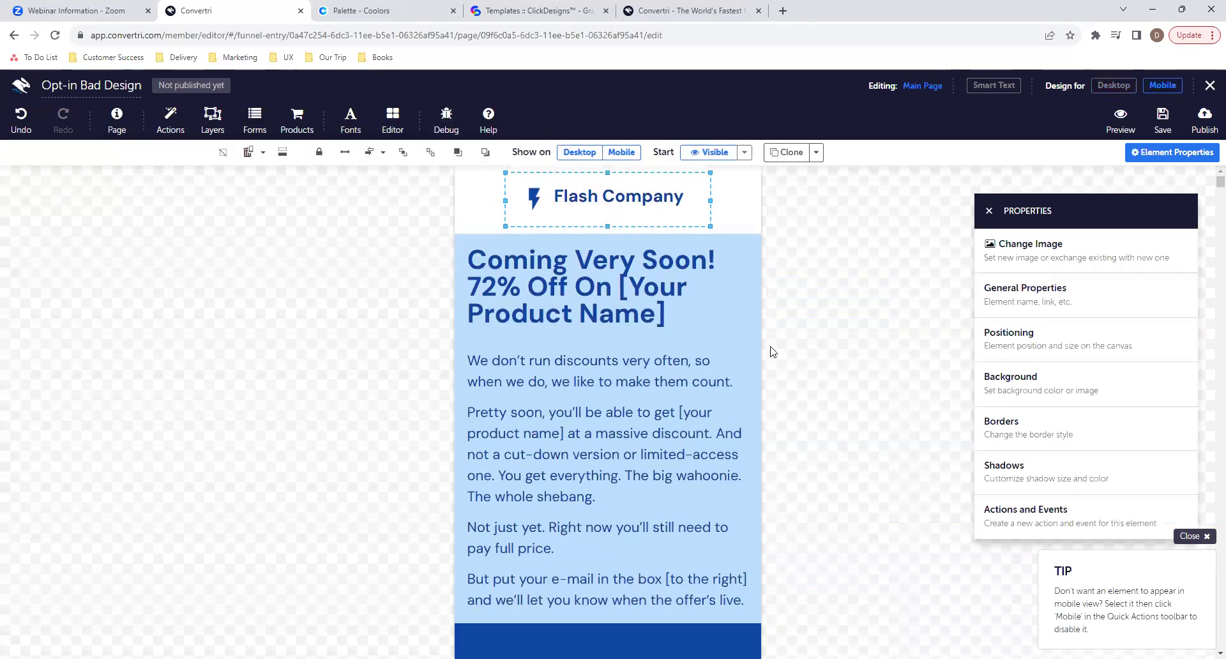
pyautogui.scroll(-5, 771, 351)
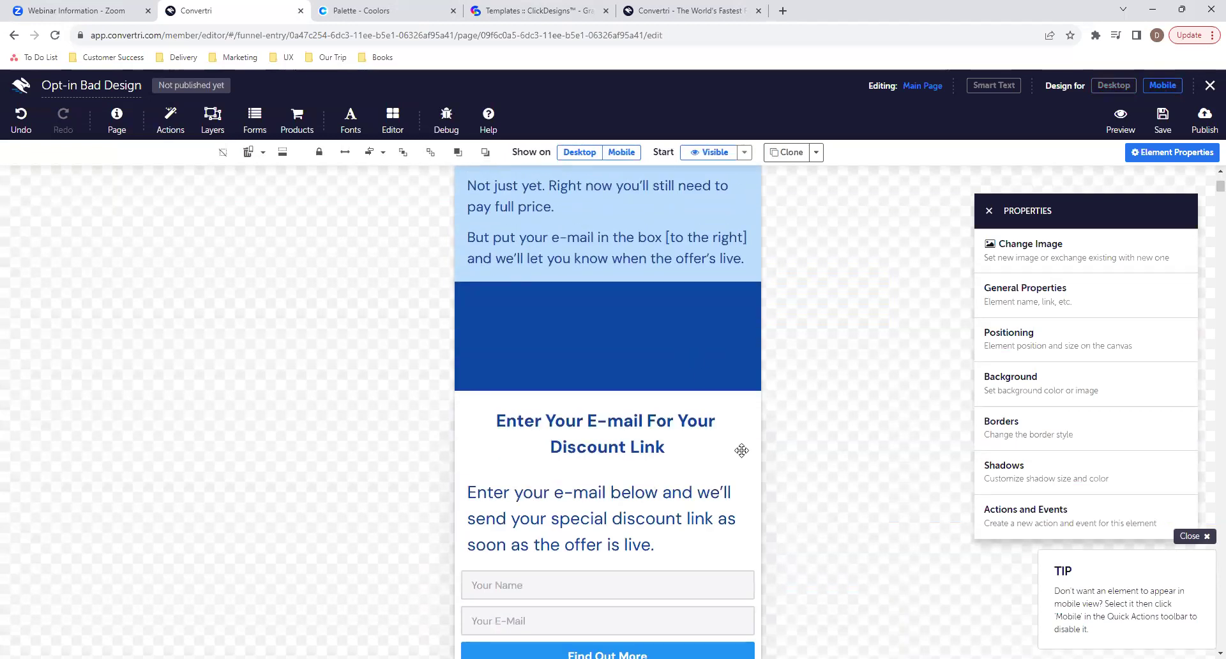
# Hide the empty dark blue block above the opt-in form on mobile while keeping it on desktop.
pyautogui.scroll(-4, 741, 450)
pyautogui.click(657, 447)
pyautogui.scroll(4, 722, 440)
pyautogui.scroll(4, 722, 439)
pyautogui.scroll(-5, 721, 439)
pyautogui.scroll(3, 722, 440)
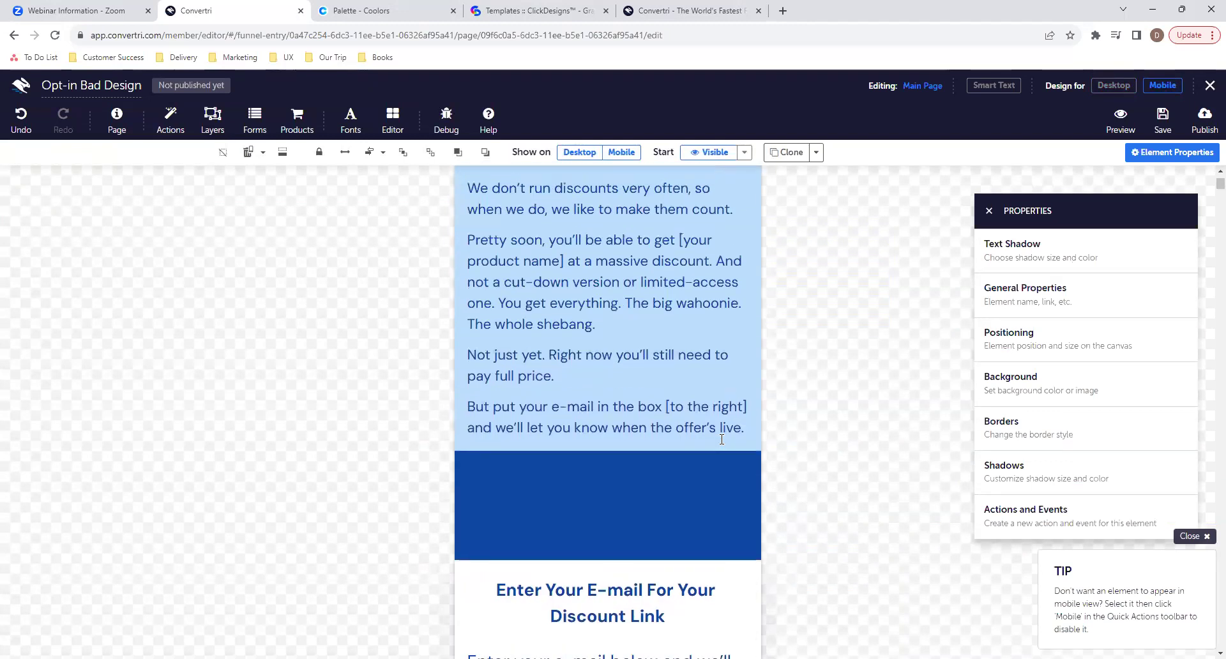
pyautogui.click(663, 516)
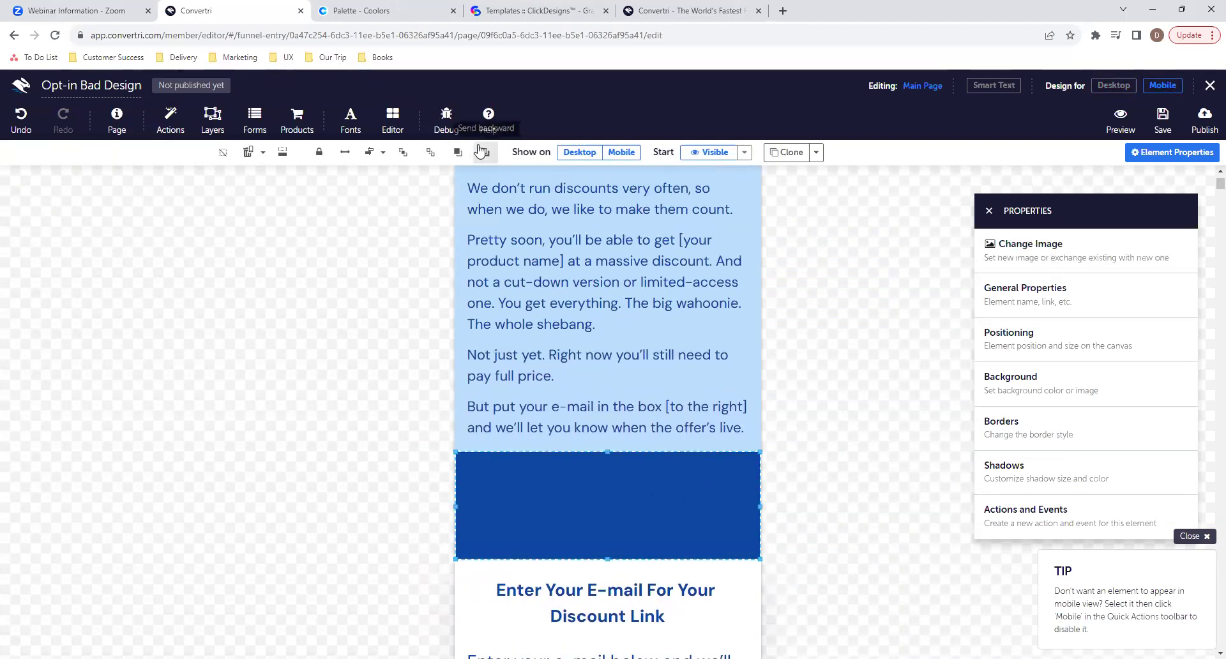
pyautogui.click(620, 153)
# Move the opt-in form panel up on mobile so it starts directly beneath the light blue text panel.
pyautogui.click(647, 573)
pyautogui.moveTo(643, 565); pyautogui.dragTo(622, 454)
pyautogui.scroll(3, 623, 454)
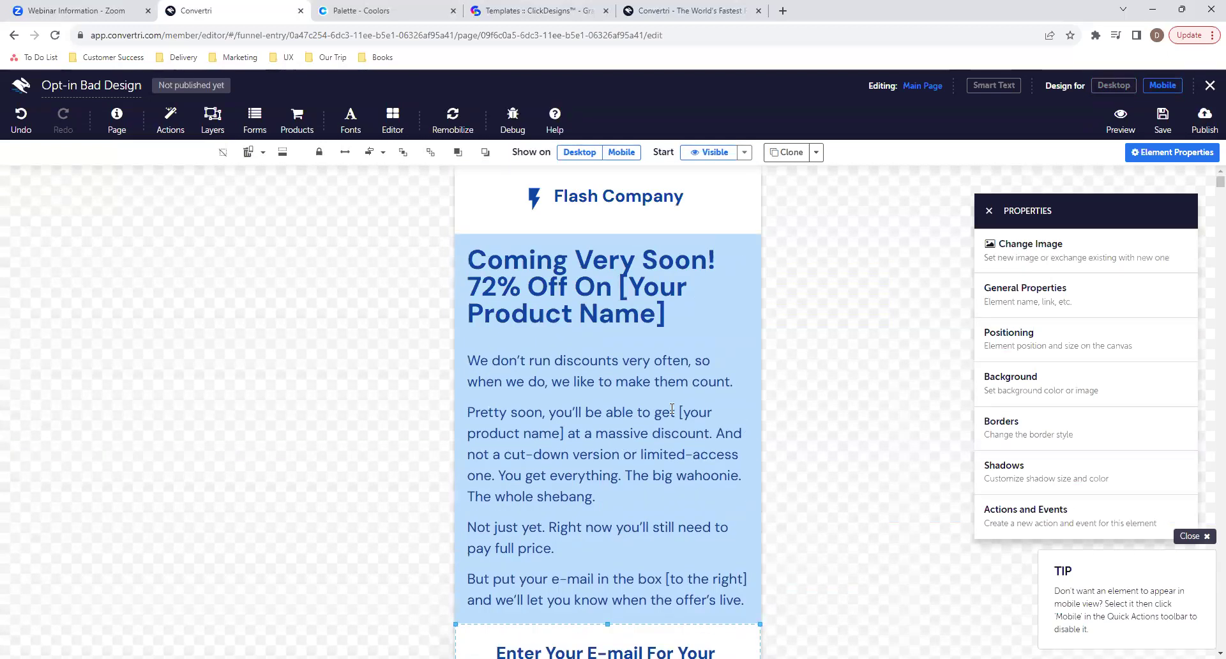
# Compare the desktop and mobile designs for the blue block and form position, and look at the remobilize options.
pyautogui.click(1111, 87)
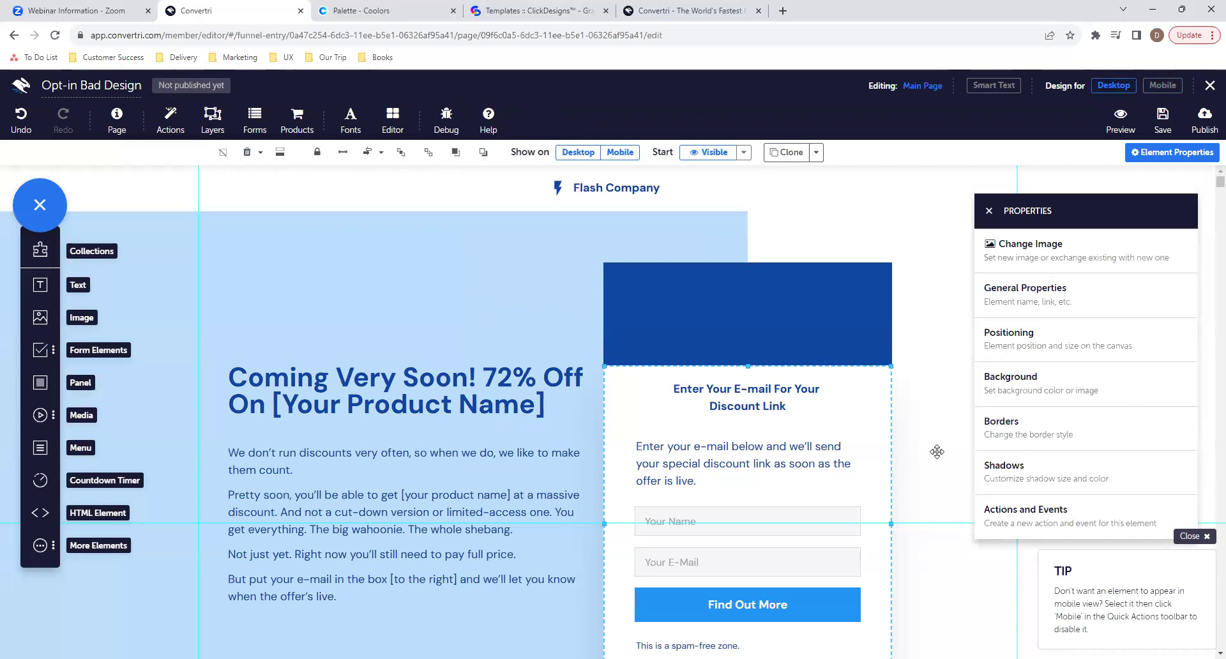
pyautogui.click(1163, 86)
pyautogui.scroll(-5, 636, 376)
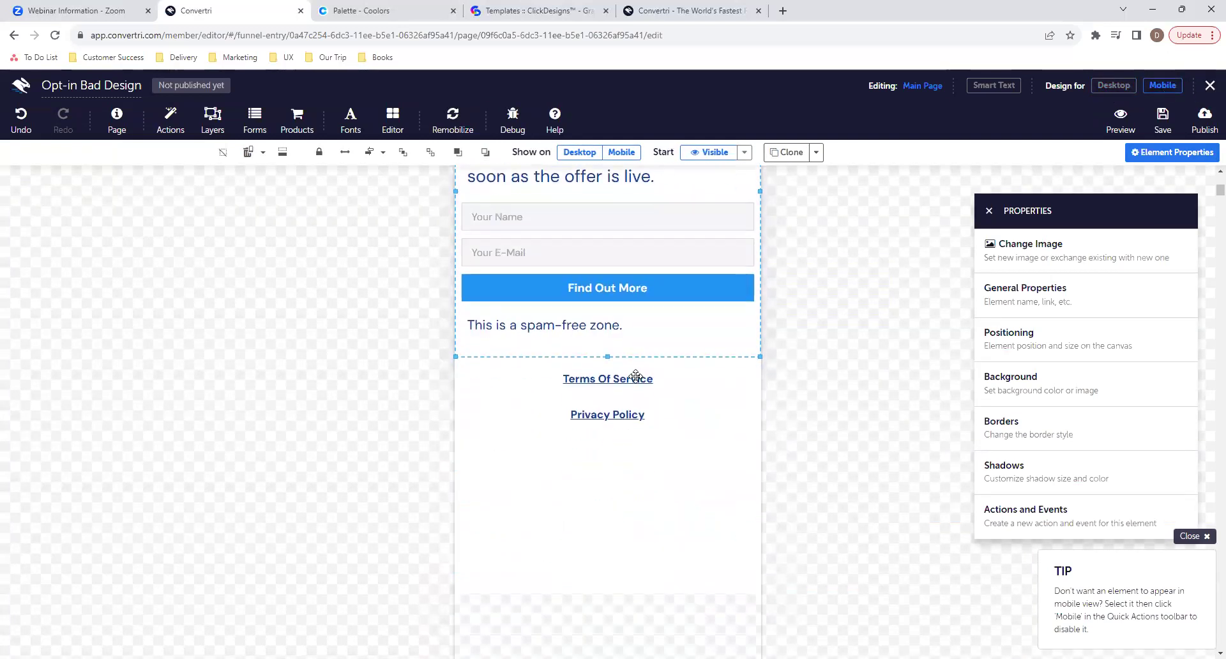
pyautogui.click(708, 450)
pyautogui.scroll(6, 706, 447)
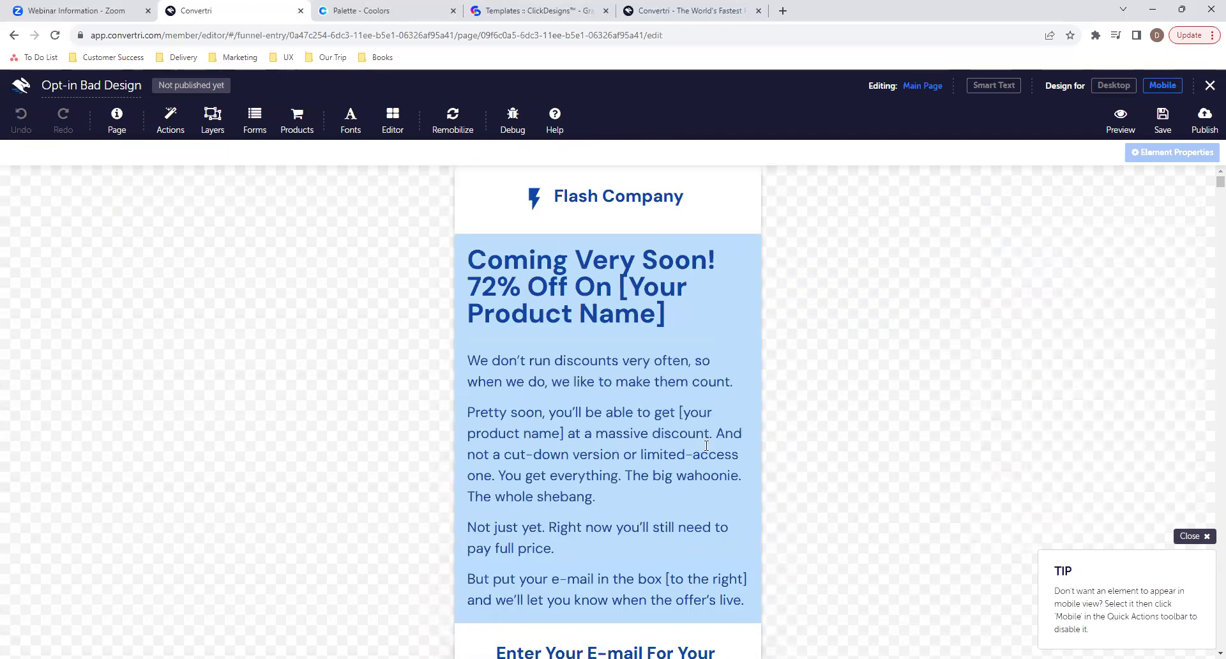
pyautogui.scroll(-4, 706, 447)
pyautogui.scroll(6, 705, 445)
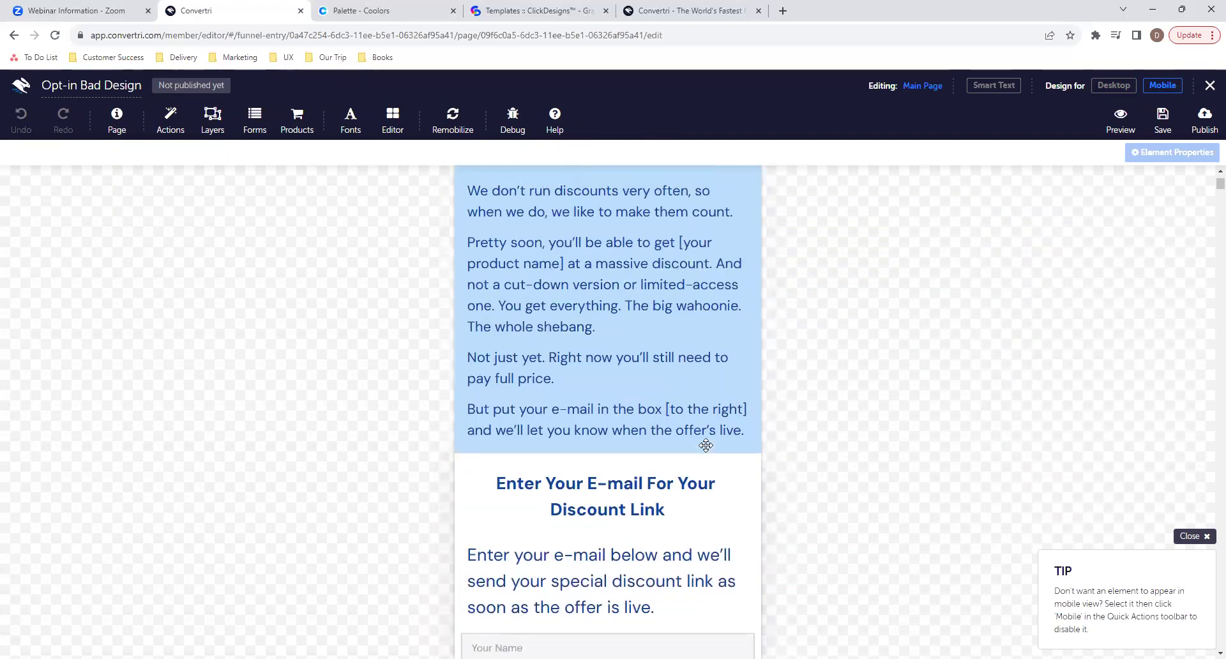
pyautogui.click(1114, 86)
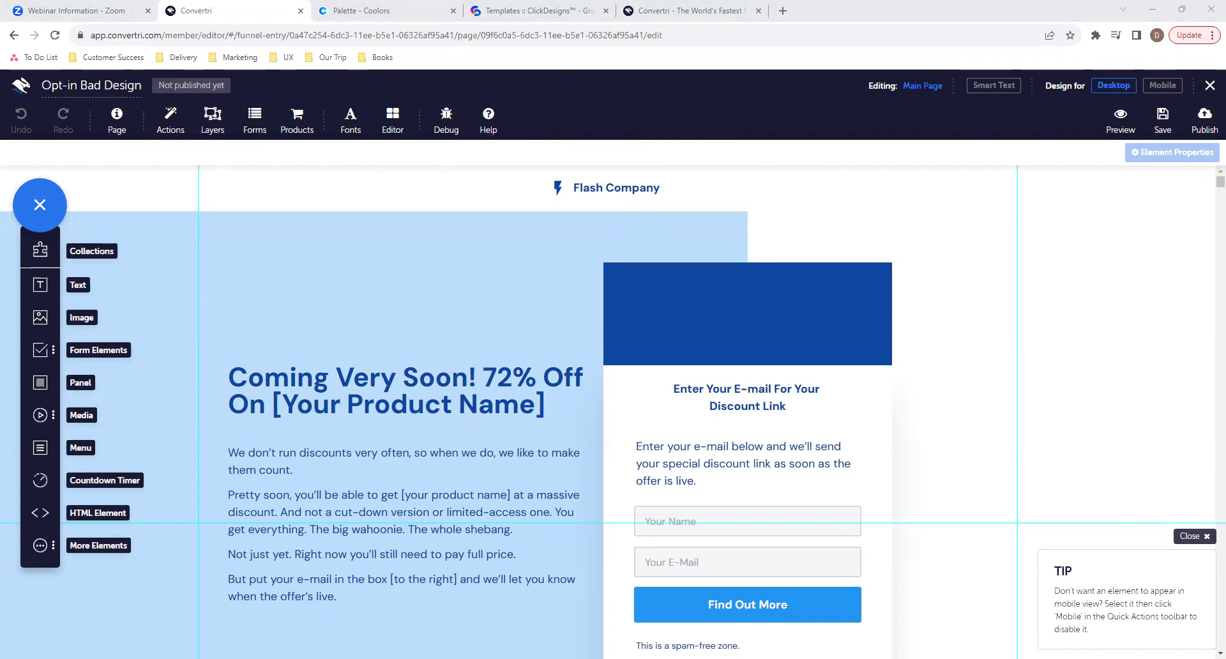
pyautogui.click(470, 136)
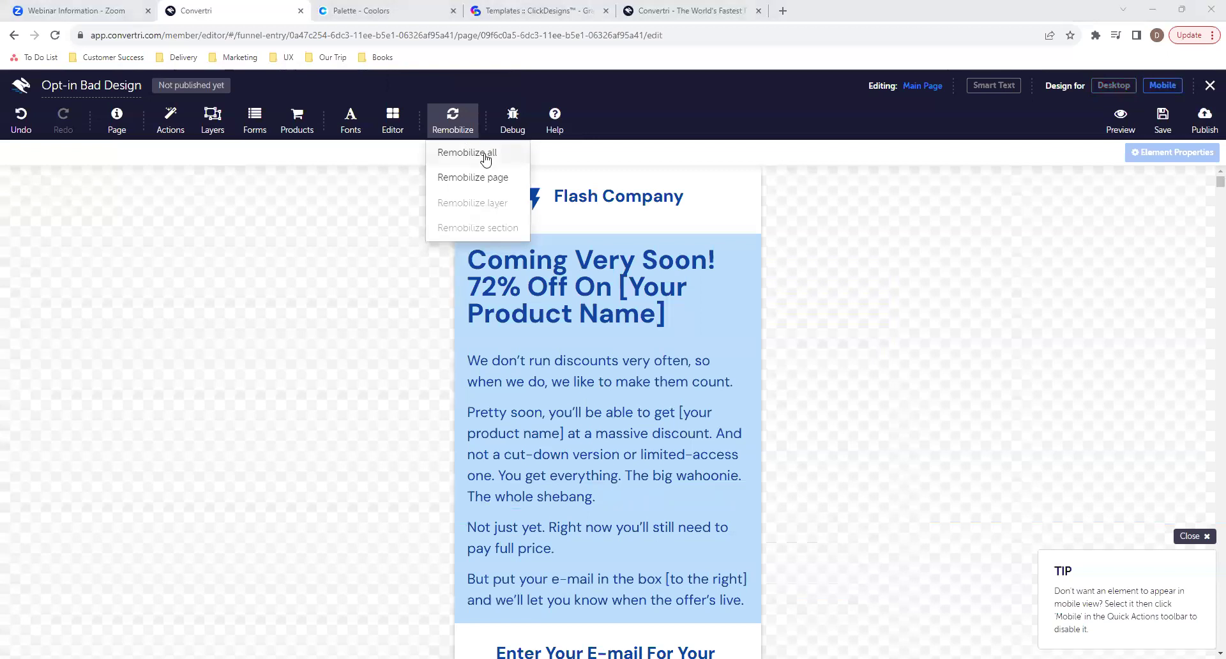
pyautogui.scroll(-8, 802, 364)
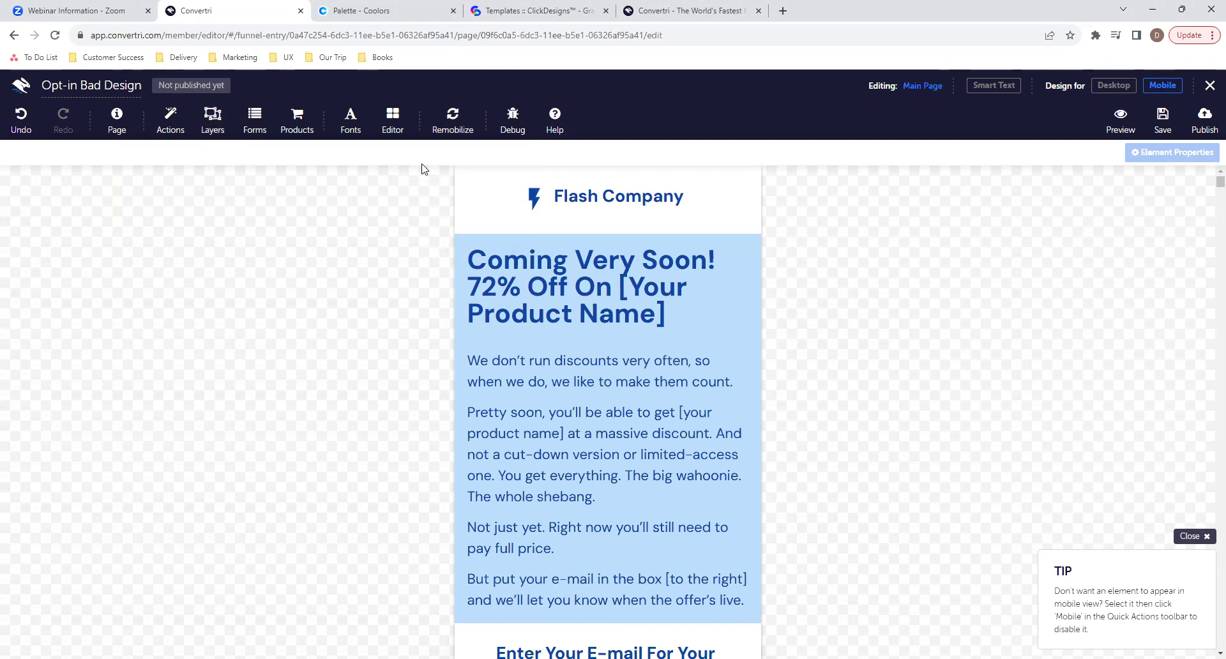
# Try moving the body text block off-centre in the light blue mobile panel, and undo the move.
pyautogui.click(748, 241)
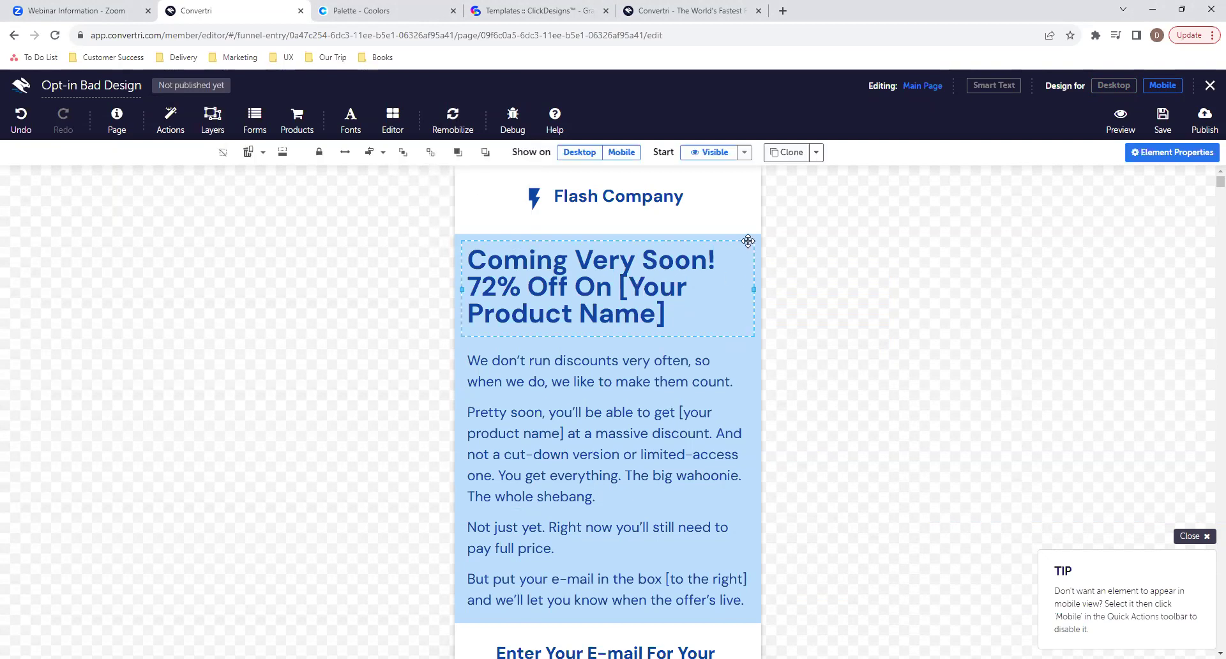
pyautogui.click(463, 238)
pyautogui.scroll(-4, 580, 383)
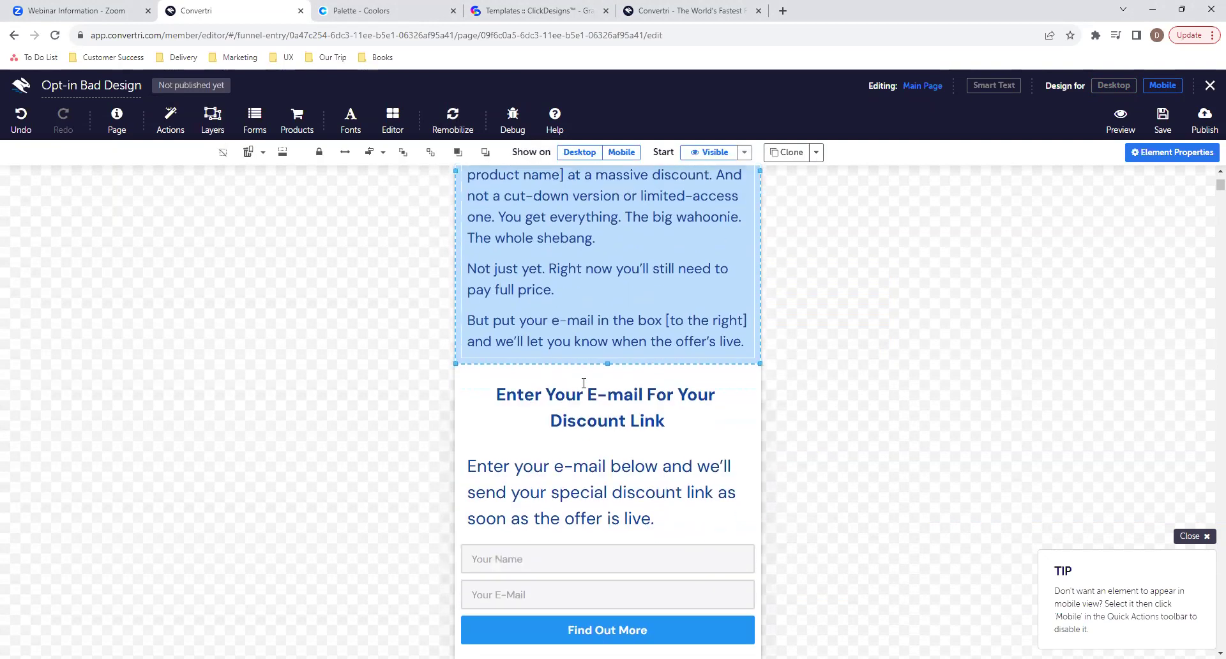
pyautogui.moveTo(630, 353); pyautogui.dragTo(697, 333)
pyautogui.scroll(3, 696, 333)
pyautogui.click(488, 376)
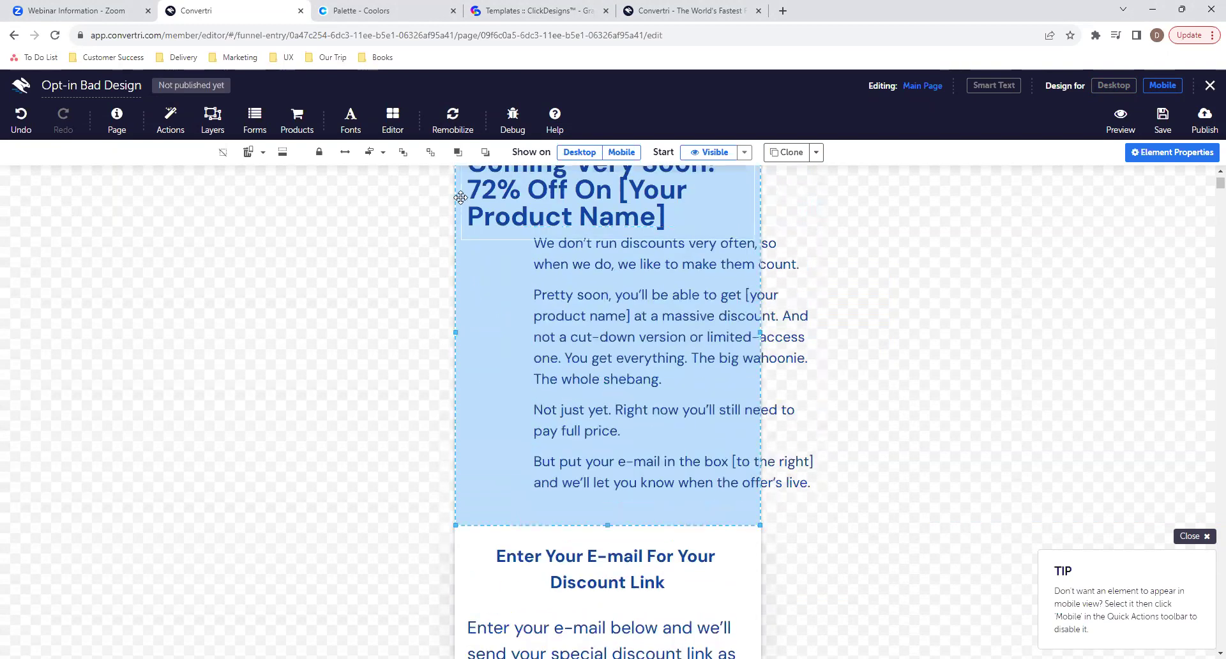
pyautogui.click(452, 117)
pyautogui.click(693, 396)
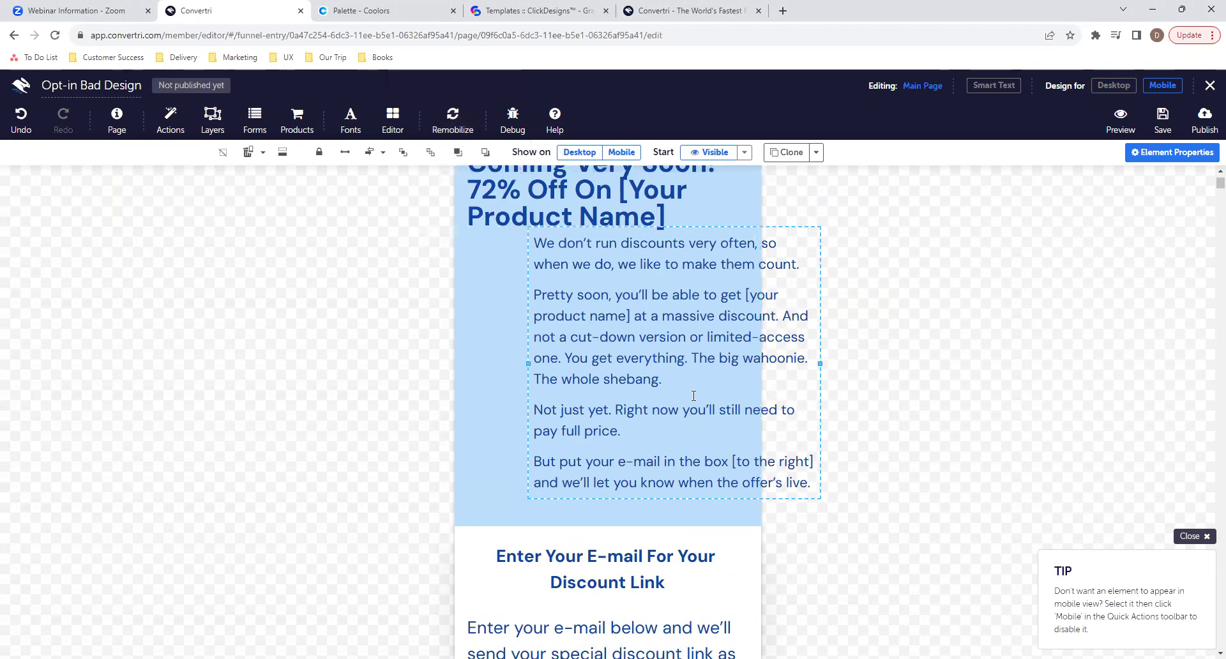
pyautogui.click(24, 137)
# Save the opt-in page and close its editor.
pyautogui.click(1163, 117)
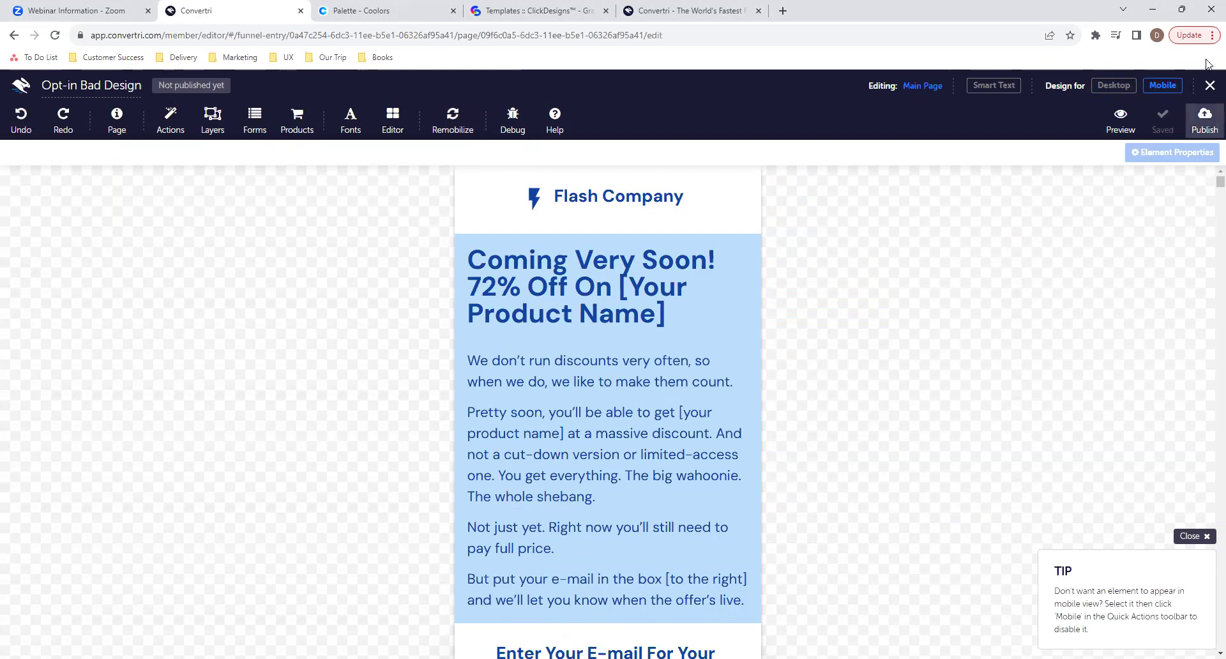
pyautogui.click(1210, 89)
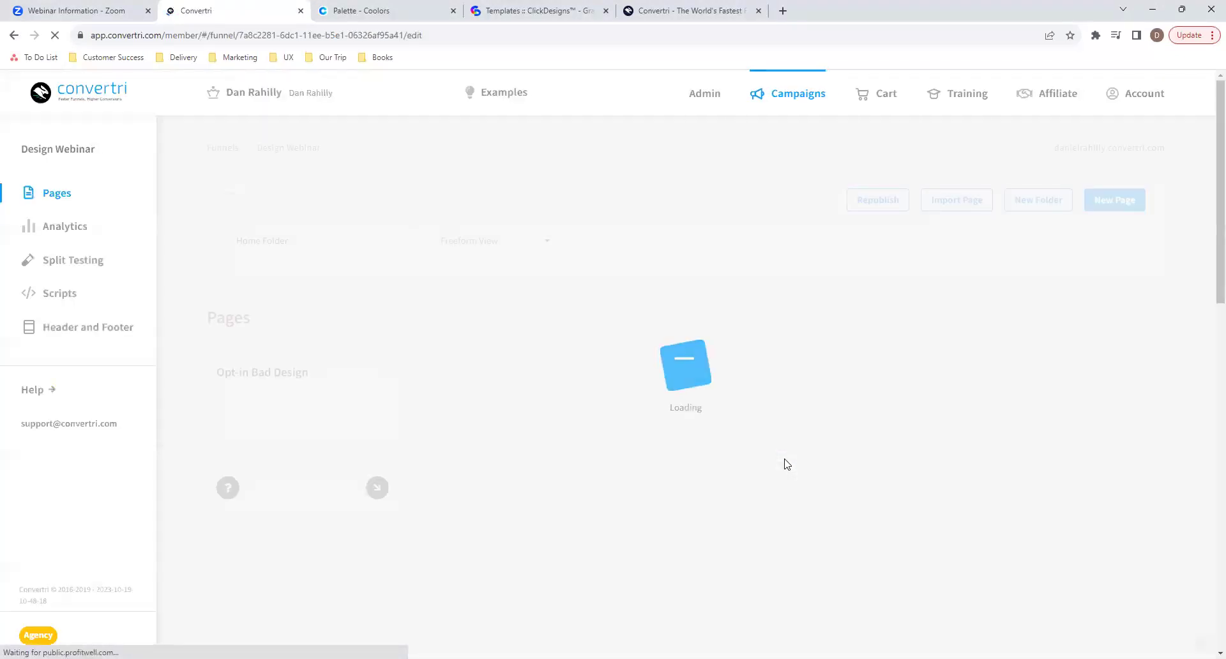
# Move the Sales Page Demo page card up in the funnel, level with the Opt-in Bad Design card.
pyautogui.scroll(-4, 682, 444)
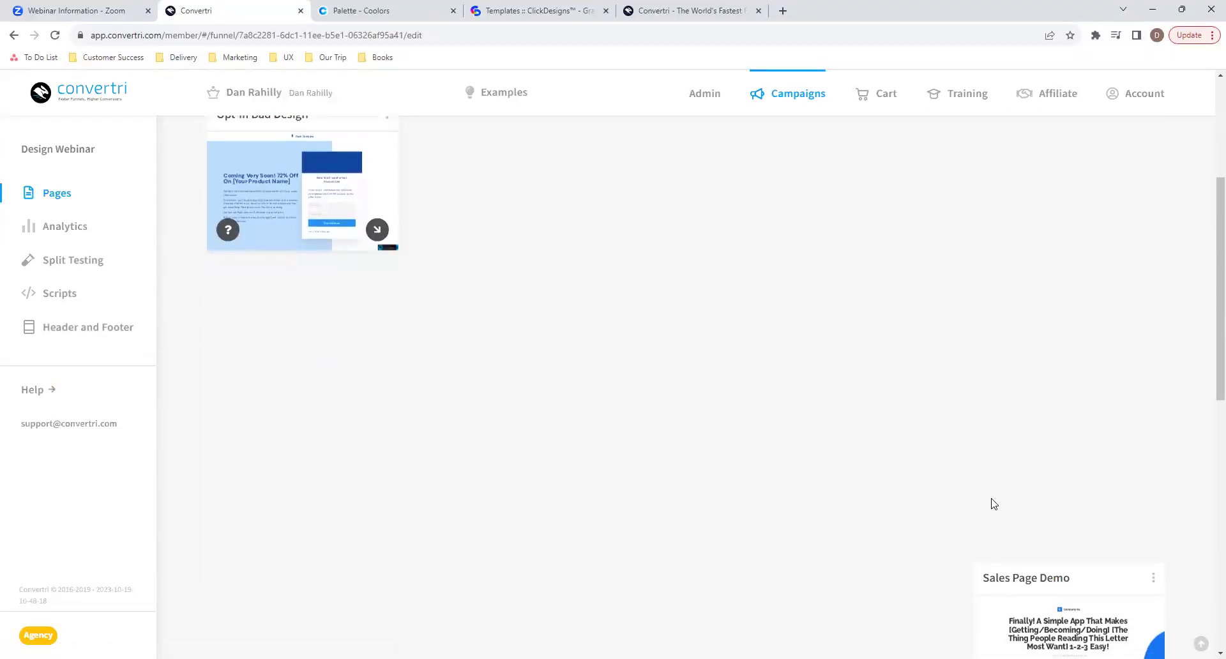
pyautogui.moveTo(1094, 575); pyautogui.dragTo(1089, 120)
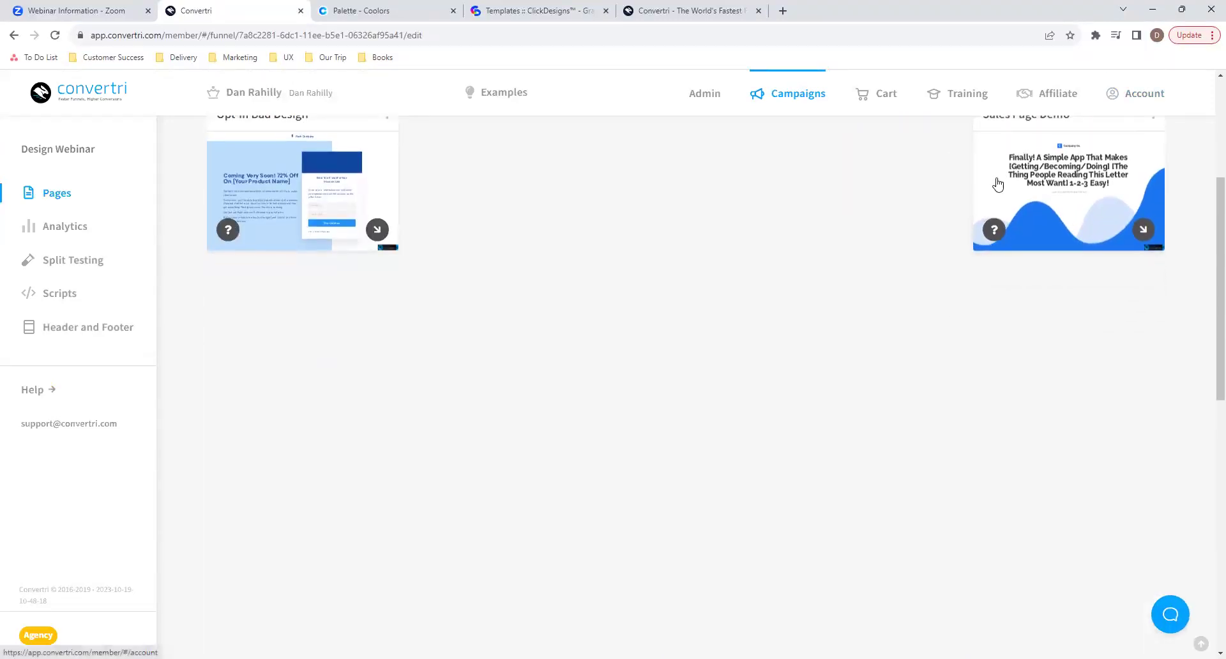
pyautogui.scroll(4, 788, 276)
# Look up the ClickDesigns integration in the account's integrations and read its overview with the member offer.
pyautogui.click(1119, 107)
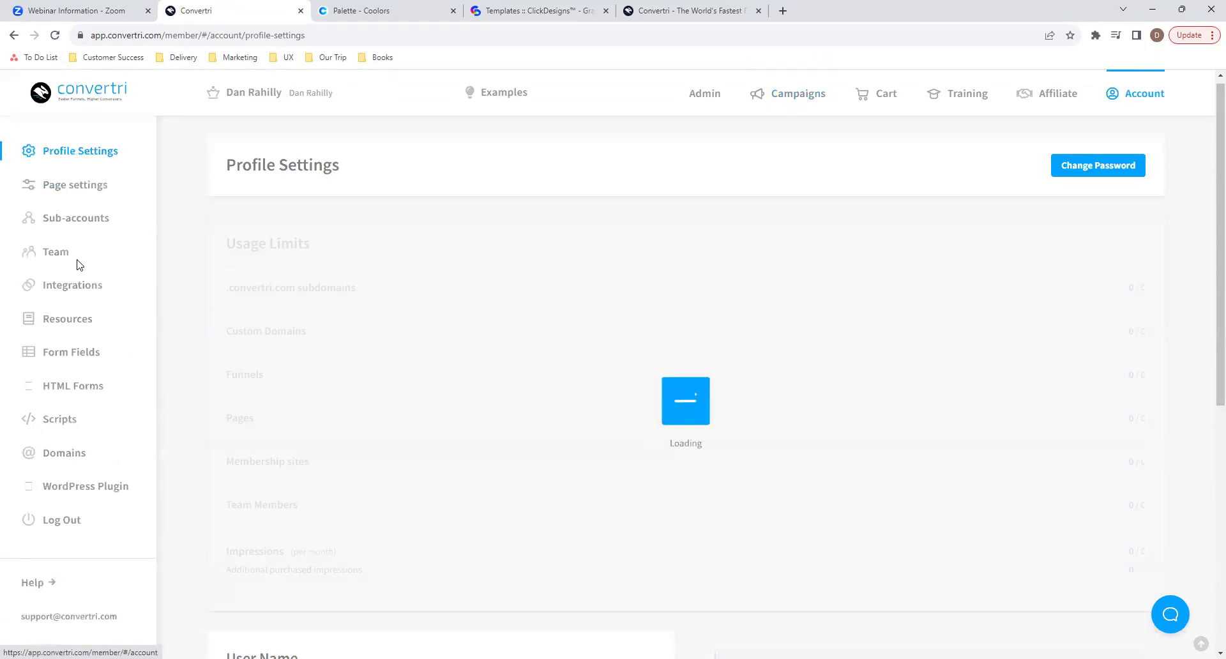
pyautogui.click(82, 289)
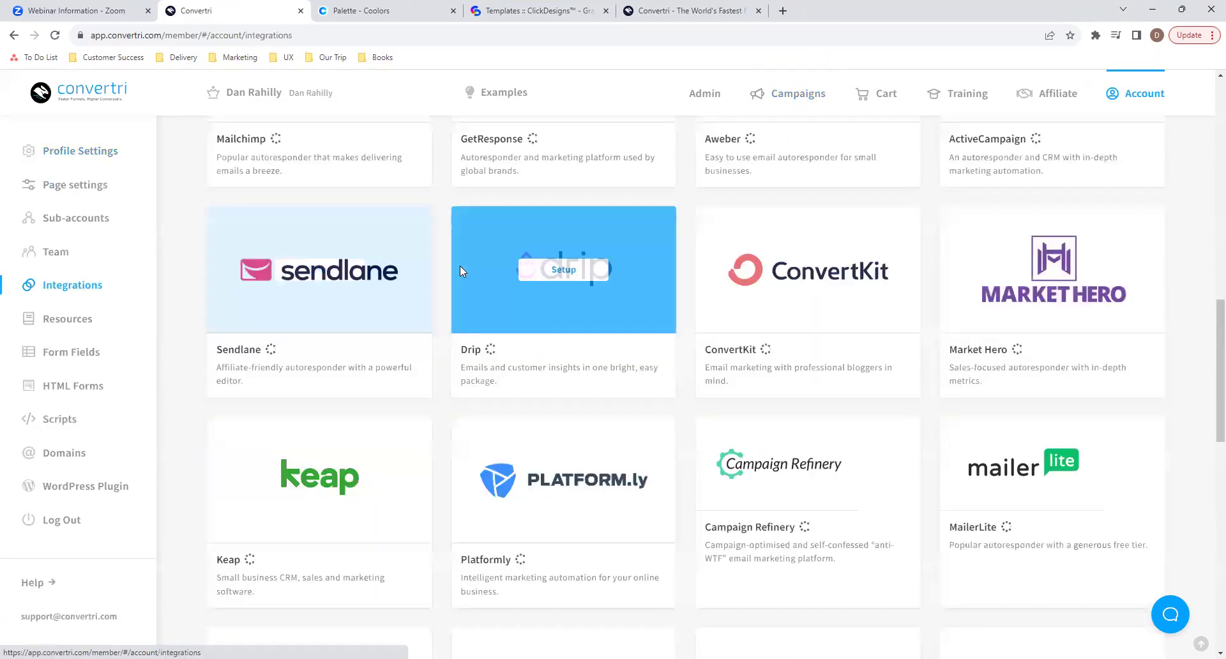
pyautogui.scroll(8, 460, 266)
pyautogui.scroll(5, 415, 211)
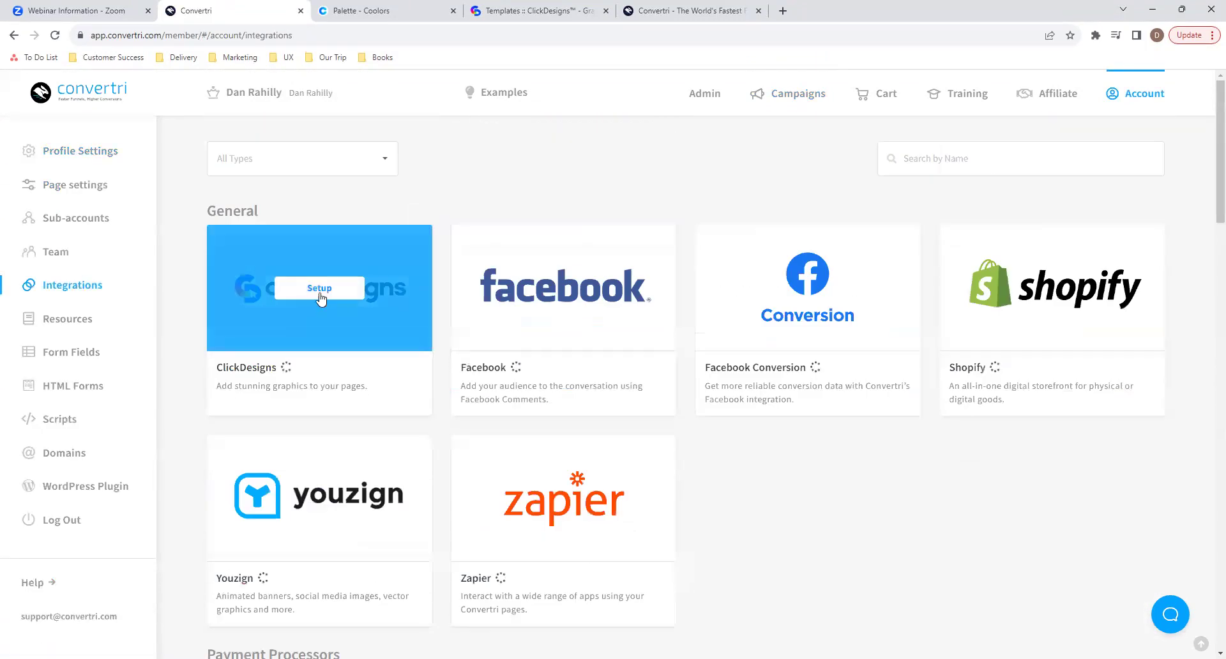
pyautogui.click(320, 285)
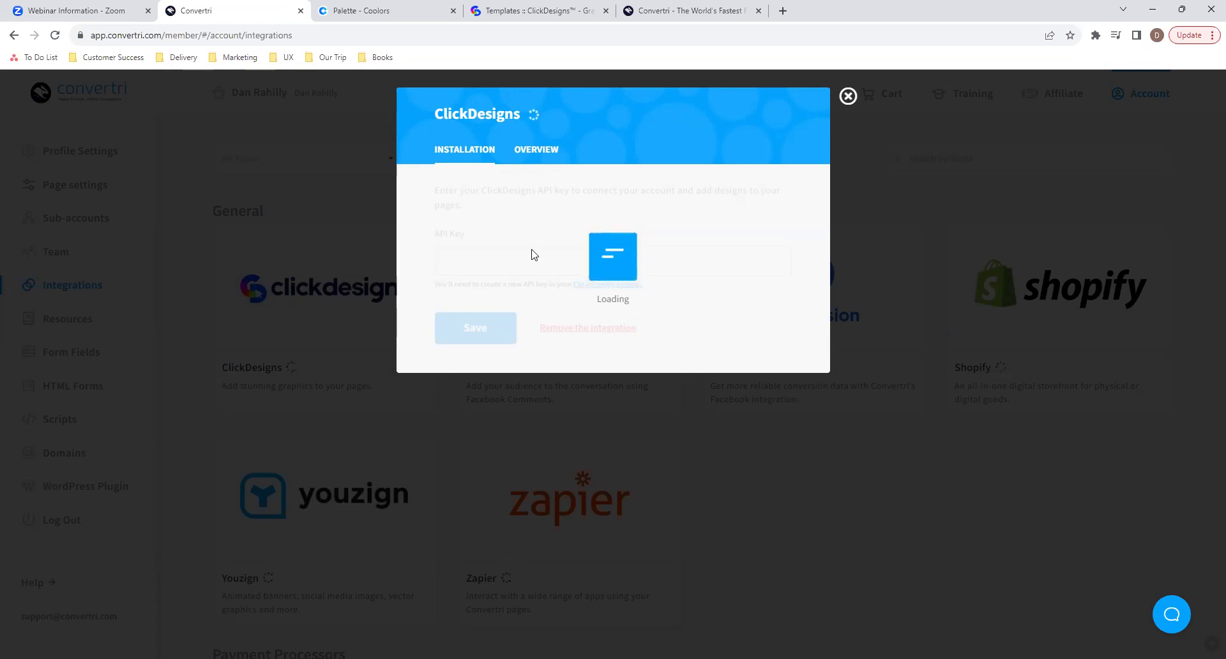
pyautogui.click(531, 162)
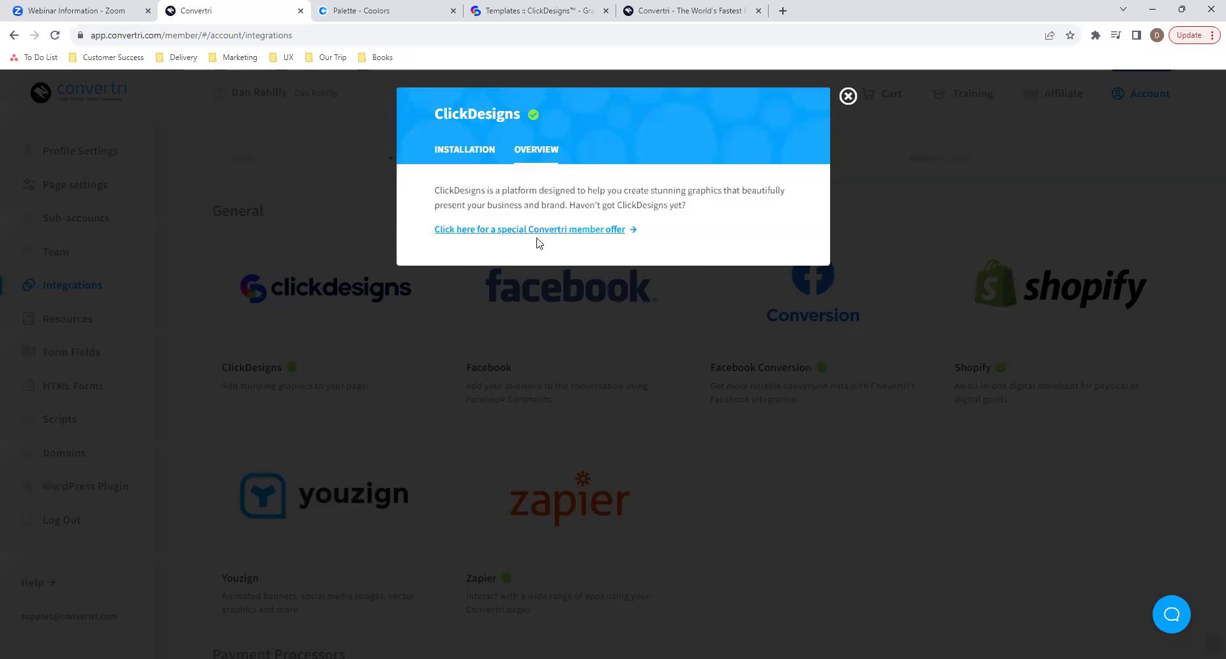
pyautogui.click(848, 97)
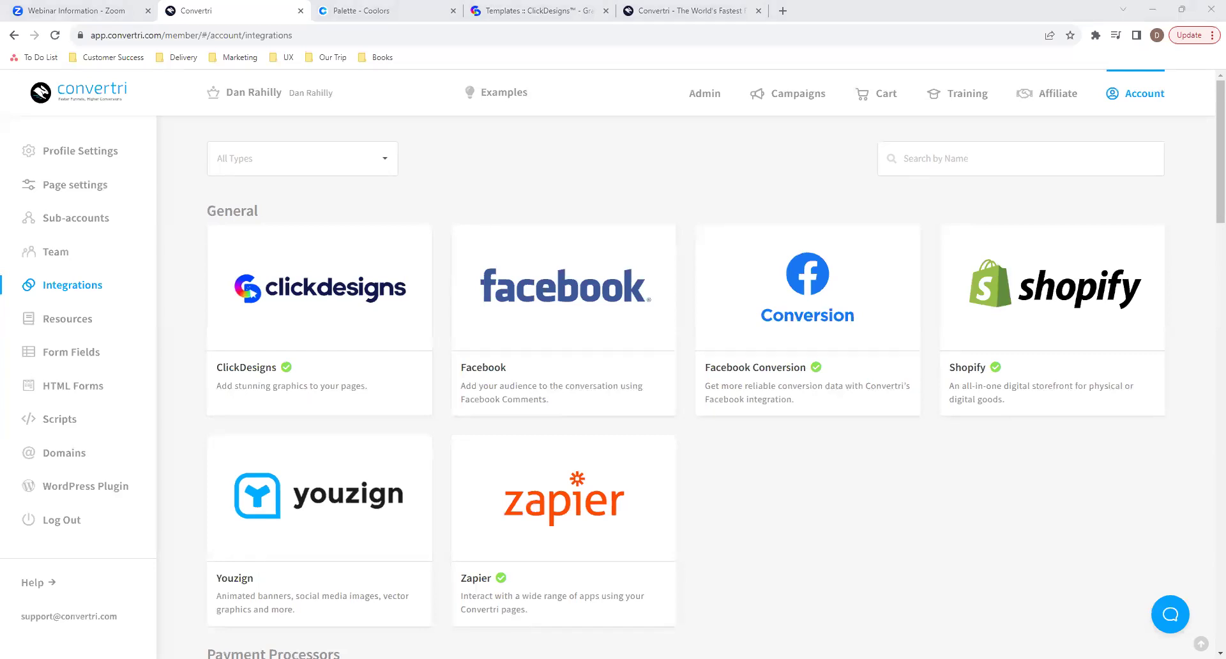
# Return to the Design Webinar funnel and open the Sales Page Demo page for editing.
pyautogui.click(599, 216)
pyautogui.click(798, 93)
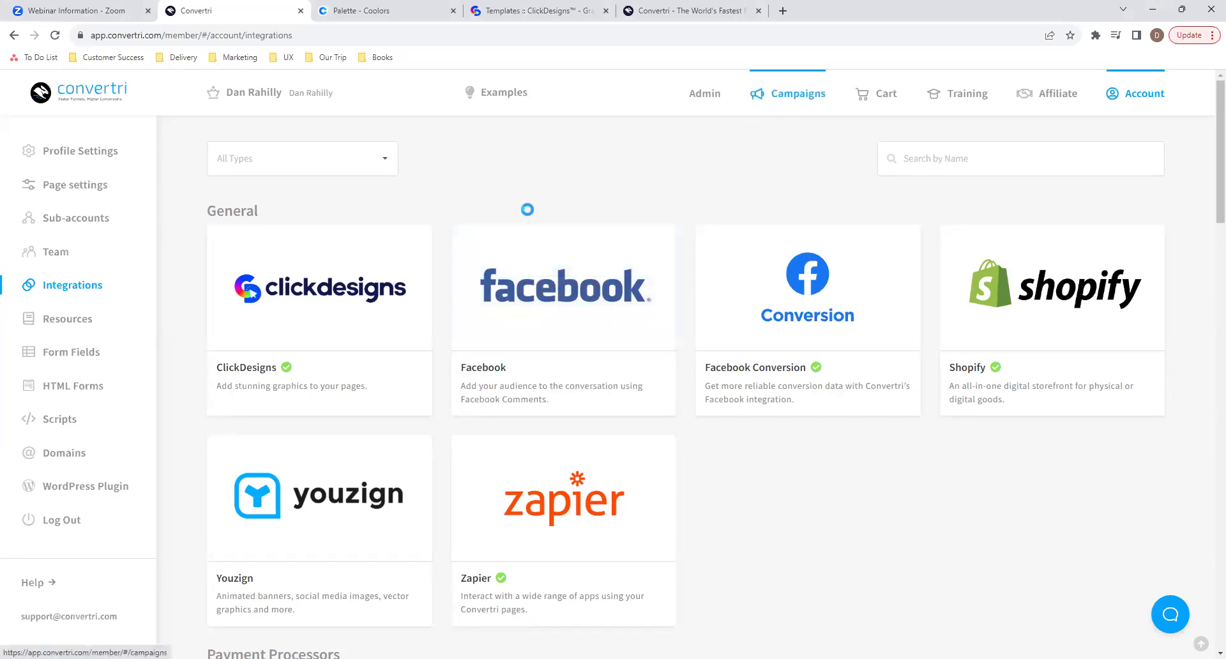
pyautogui.click(537, 377)
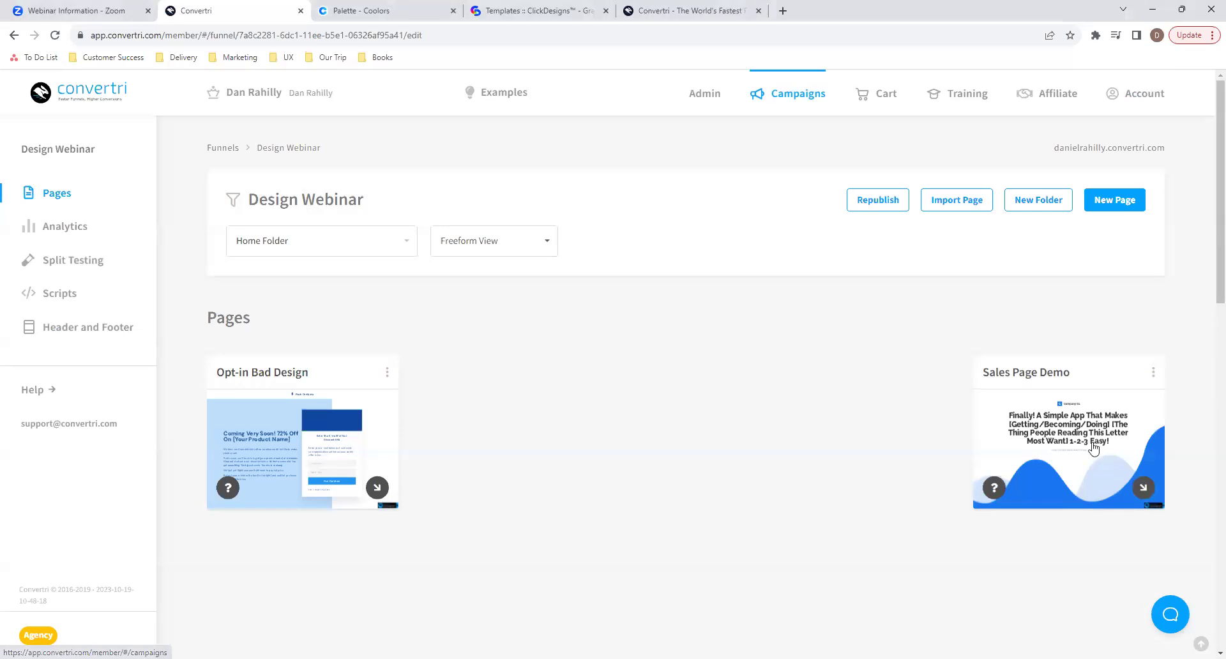
pyautogui.moveTo(1089, 447)
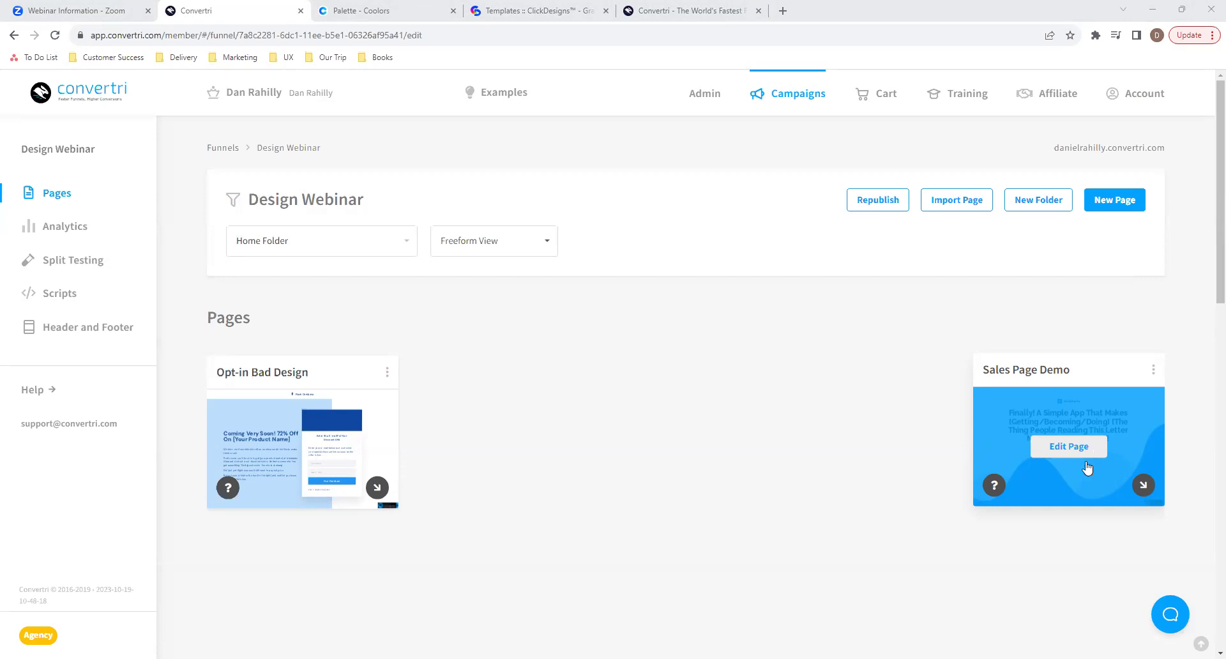
pyautogui.click(1091, 448)
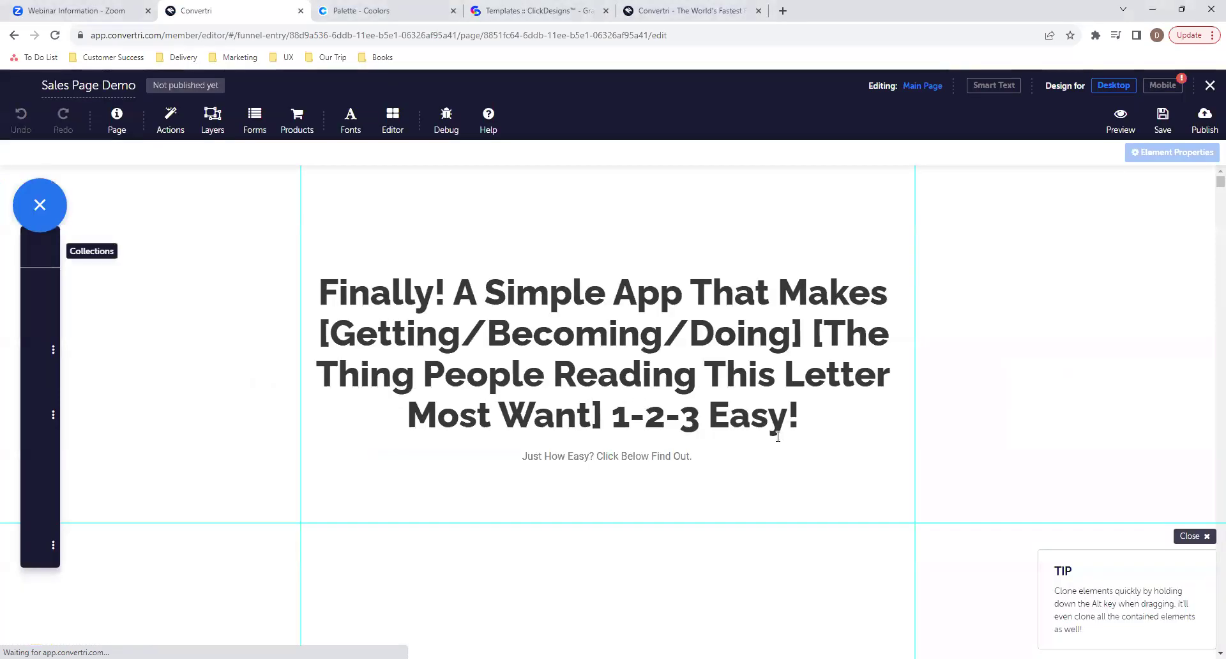
# Look through the Sales Page Demo page, examining the laptop, tablet and phone placeholder images.
pyautogui.scroll(-10, 776, 437)
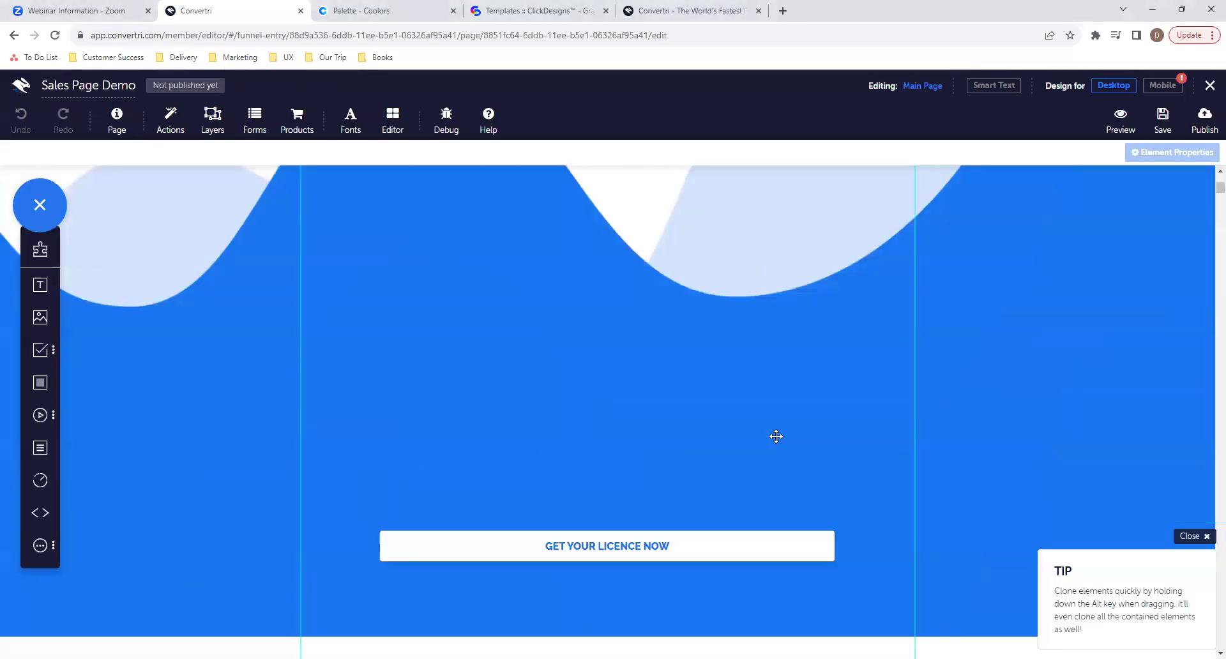
pyautogui.scroll(-5, 664, 320)
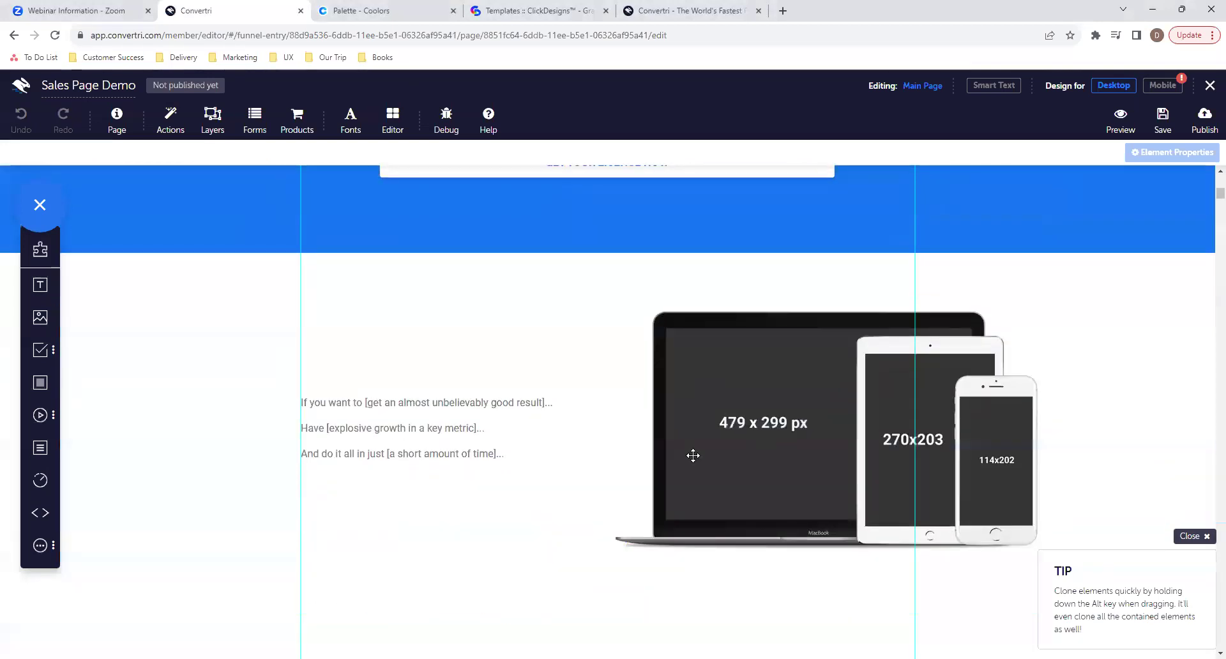
pyautogui.click(788, 344)
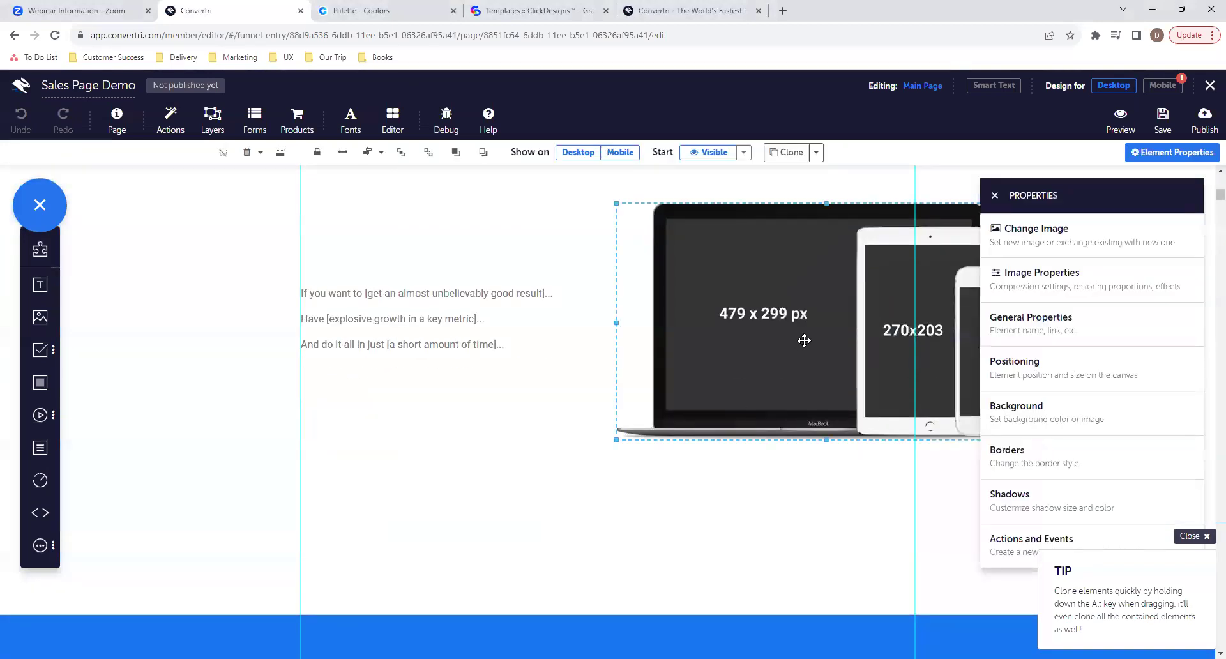
pyautogui.scroll(-3, 772, 357)
pyautogui.scroll(-5, 771, 356)
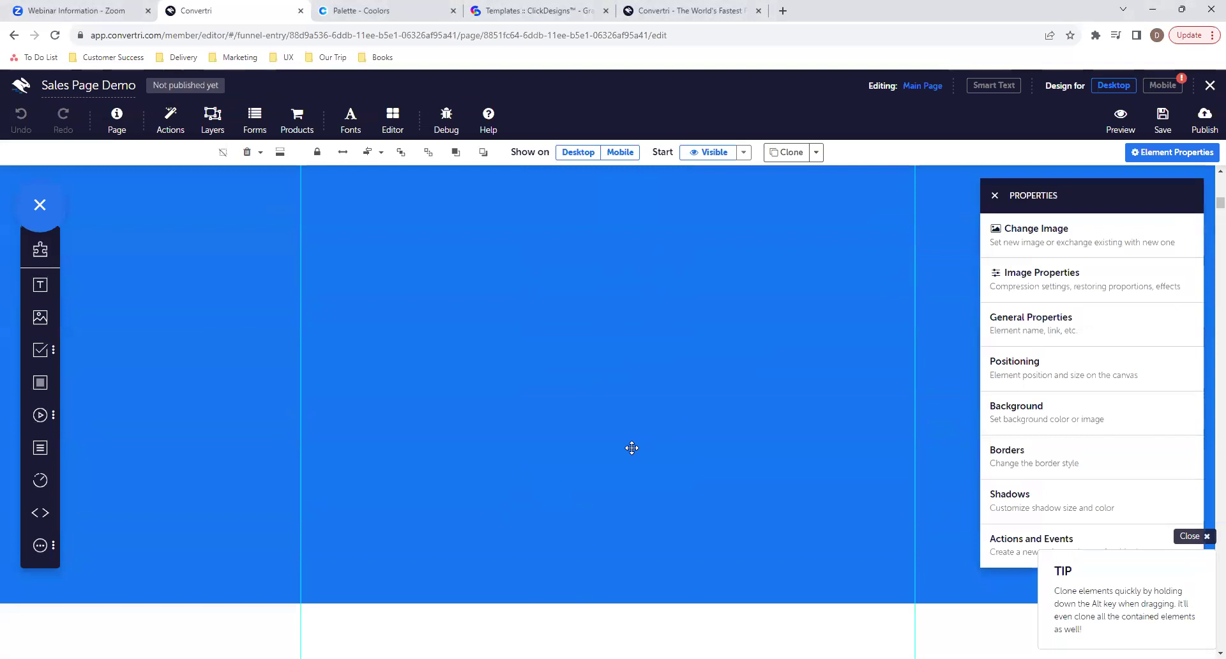
pyautogui.scroll(-1, 665, 400)
pyautogui.scroll(3, 681, 320)
pyautogui.scroll(-6, 722, 377)
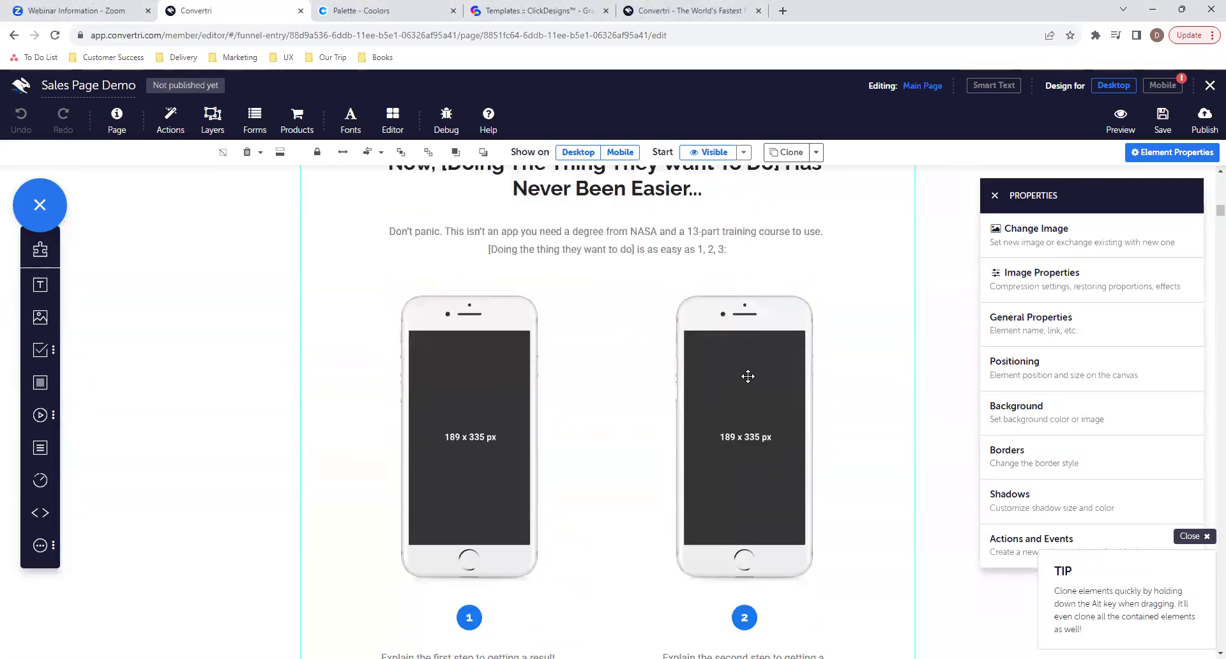
pyautogui.click(419, 410)
# Switch from the sales page to the ClickDesigns template library.
pyautogui.scroll(15, 616, 376)
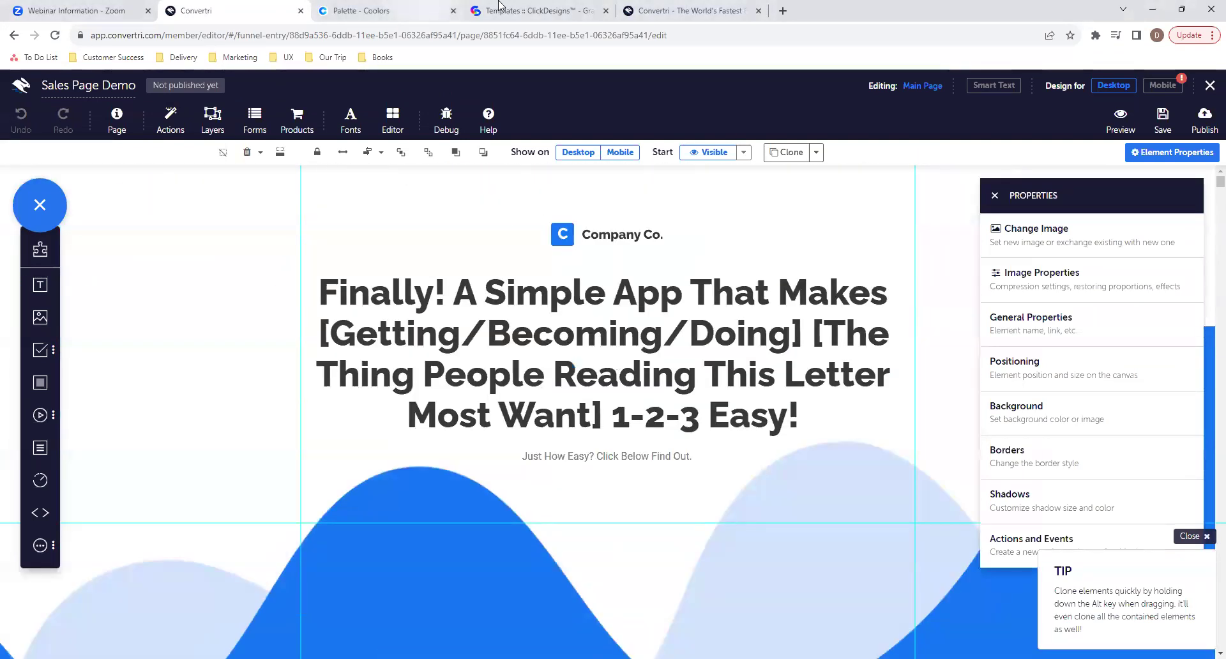
pyautogui.click(499, 3)
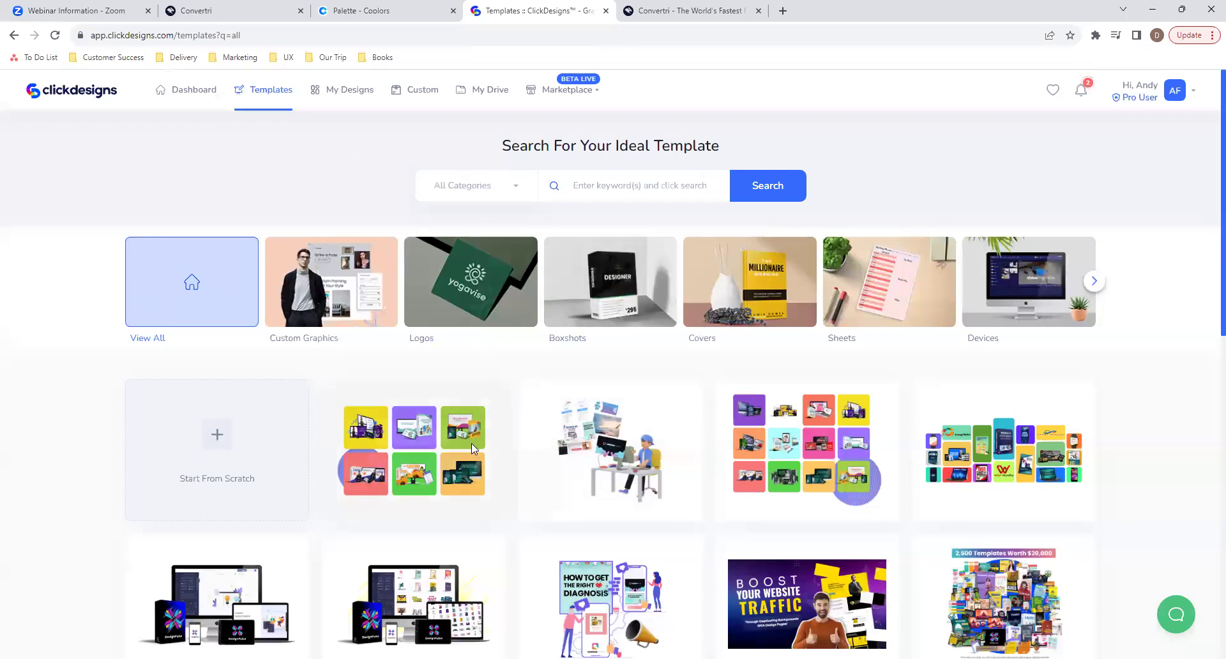
# Browse the template library and preview the three-column plan graphic for individuals, teams and education.
pyautogui.scroll(-2, 471, 443)
pyautogui.scroll(-2, 504, 460)
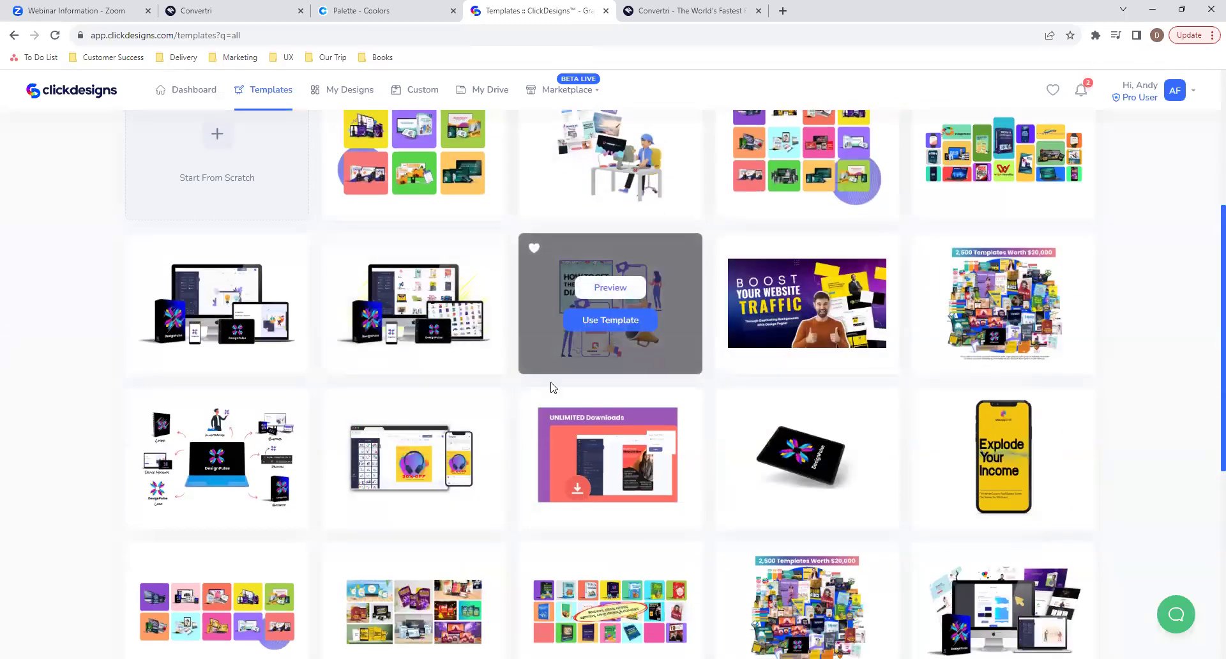
pyautogui.scroll(-5, 516, 412)
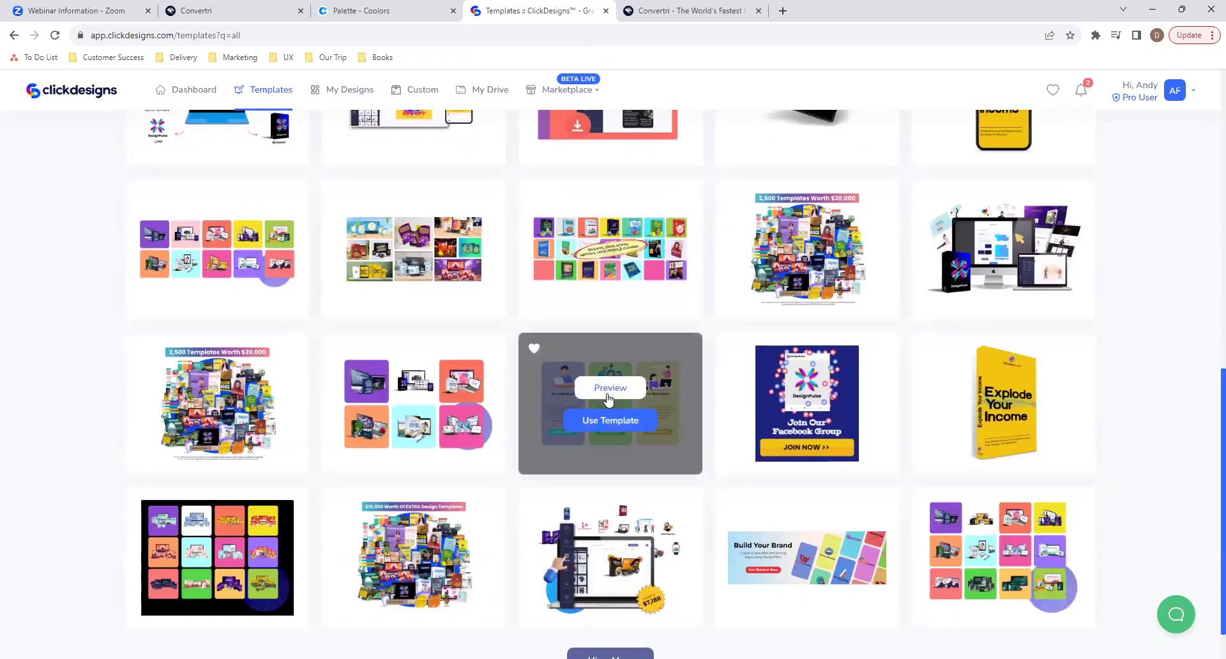
pyautogui.click(611, 389)
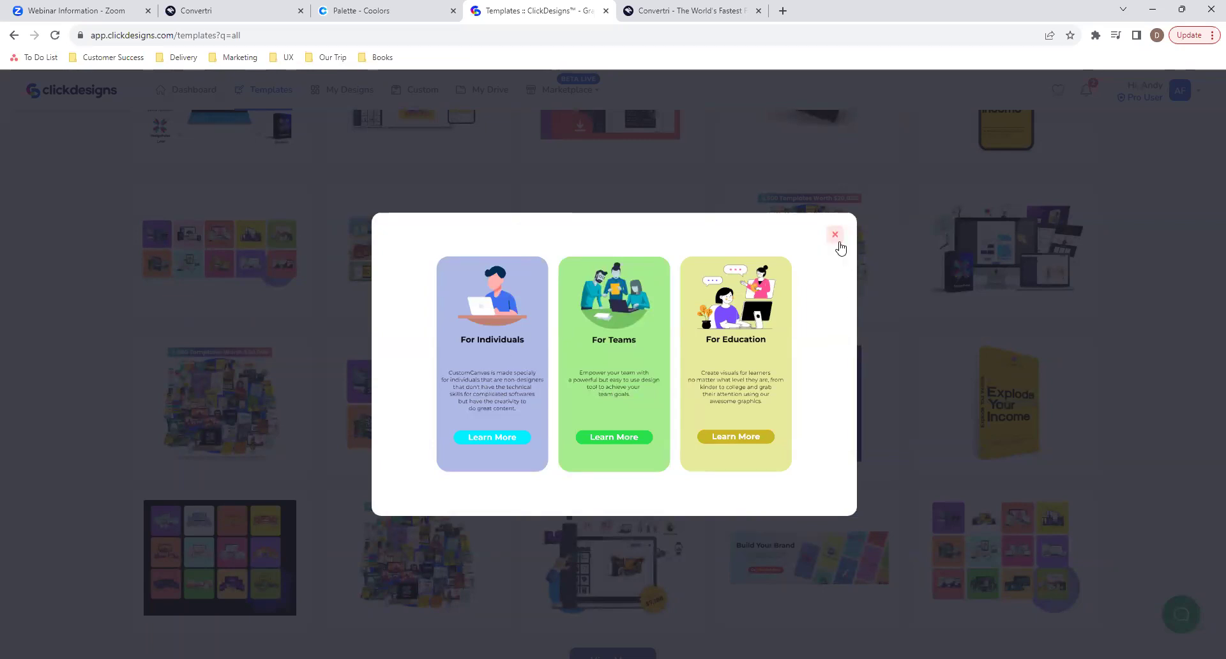
pyautogui.click(835, 235)
# Create a design titled "Plan Choice" from the three-column plan template.
pyautogui.click(623, 424)
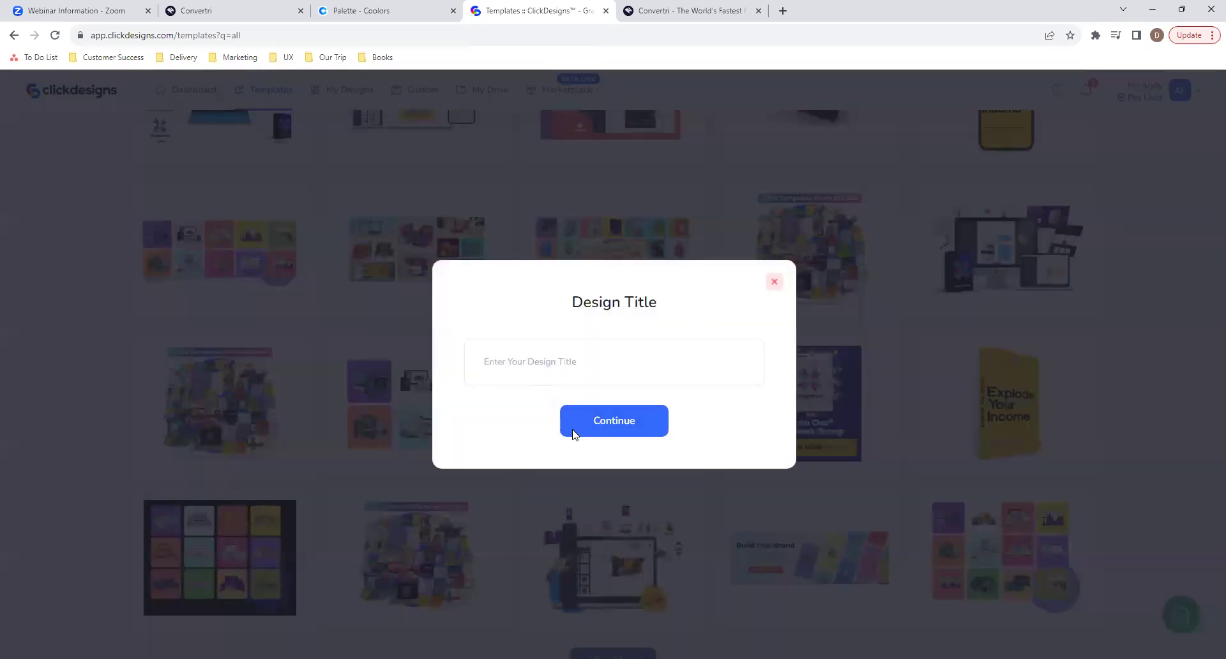
pyautogui.click(553, 371)
pyautogui.write('Plan C')
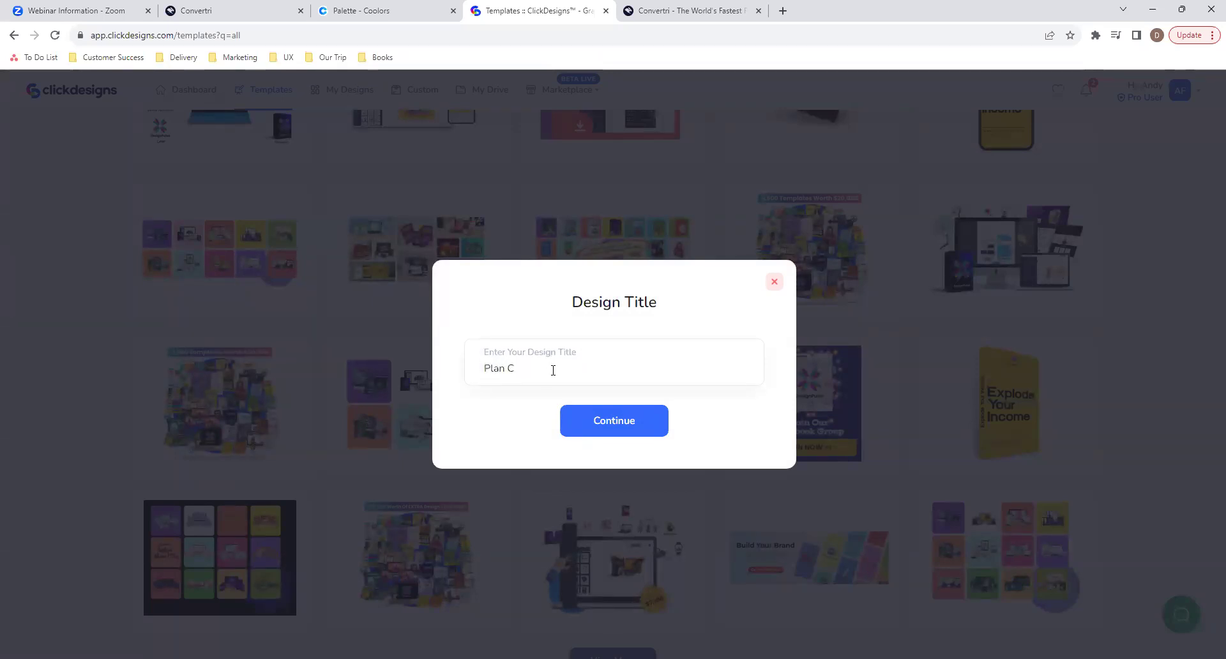
pyautogui.click(585, 414)
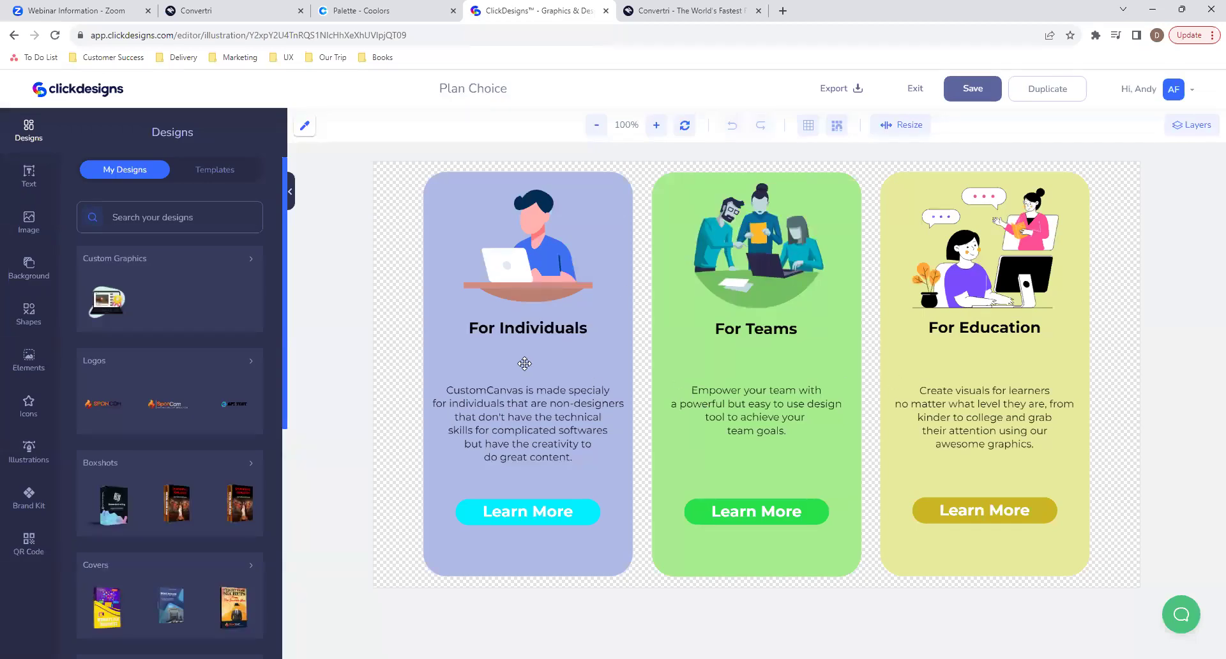
# Adjust the fill colour of the For Individuals card and inspect the text and shape settings of the plan graphic.
pyautogui.click(529, 419)
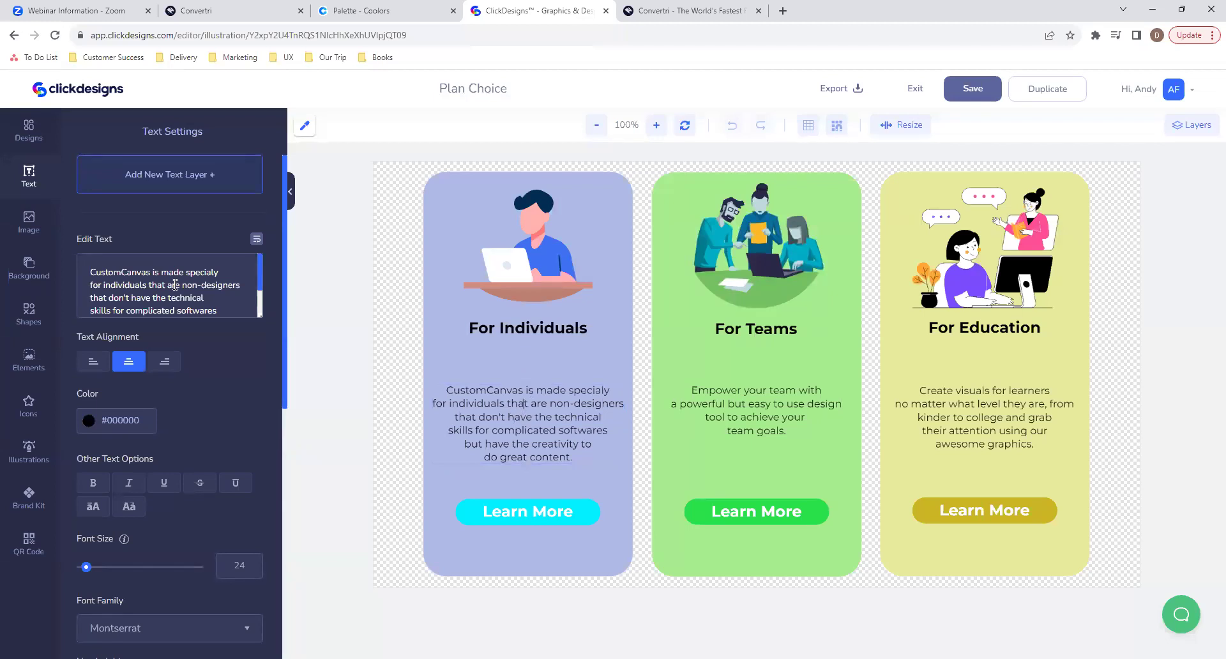
pyautogui.click(429, 277)
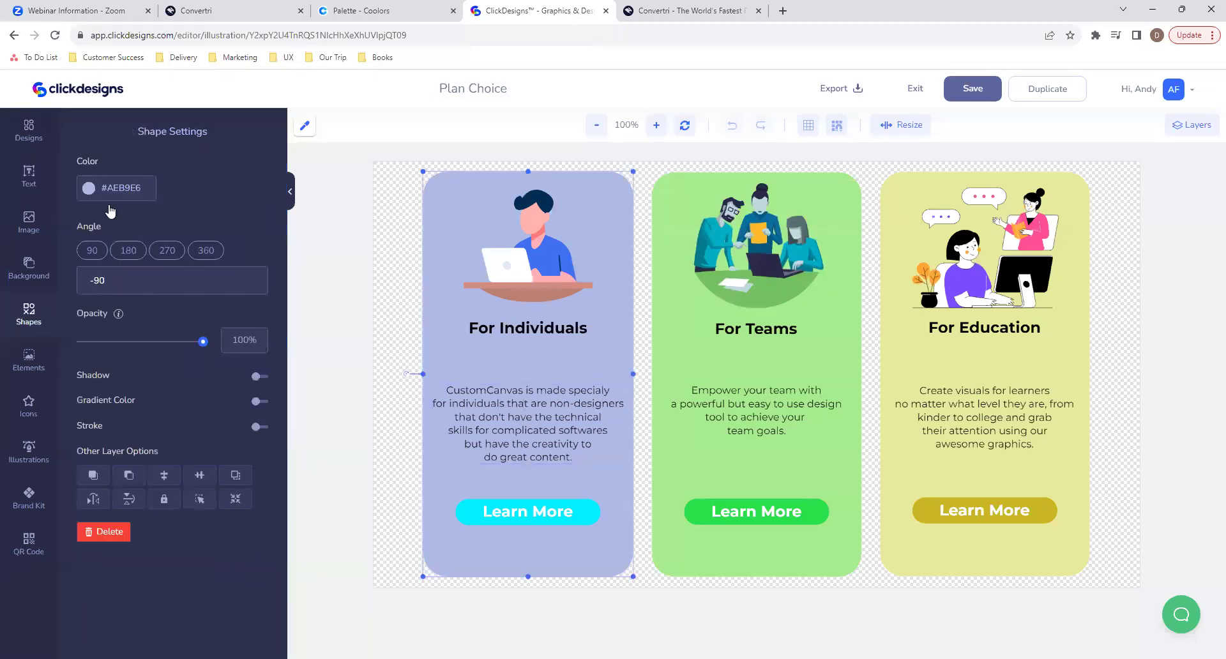
pyautogui.click(89, 187)
pyautogui.moveTo(122, 223); pyautogui.dragTo(176, 219)
pyautogui.click(109, 214)
pyautogui.click(217, 186)
pyautogui.click(663, 372)
pyautogui.click(887, 405)
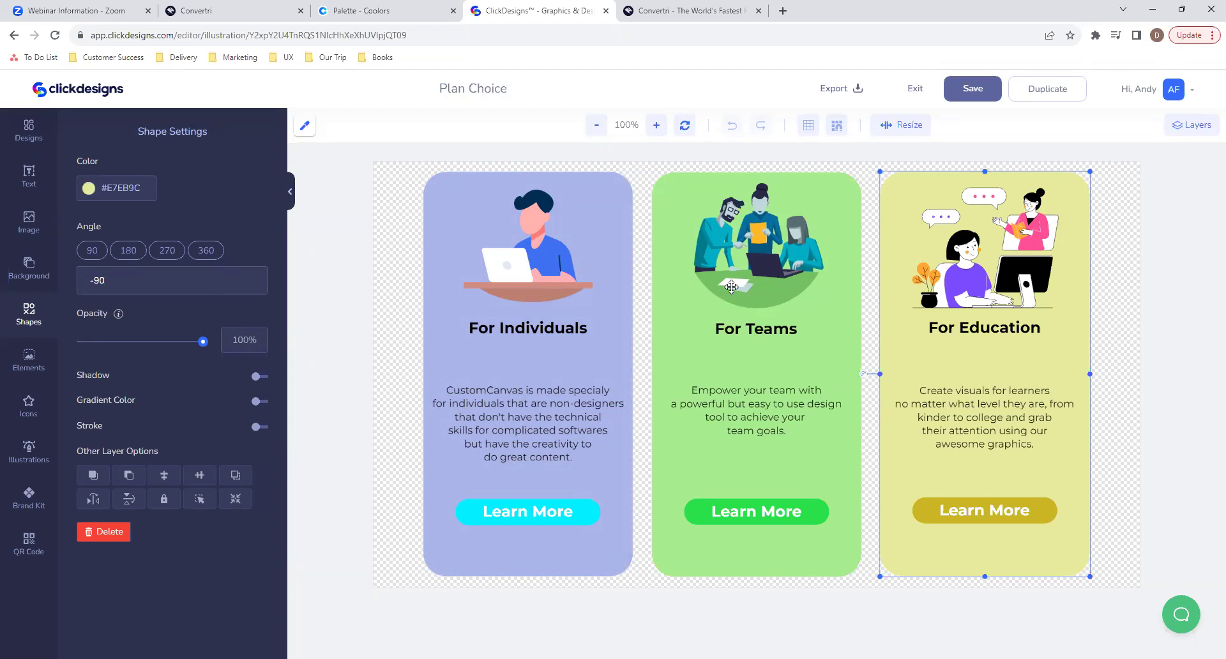
# Save the Plan Choice design, exit its editor and return to the Sales Page Demo in Convertri.
pyautogui.click(970, 90)
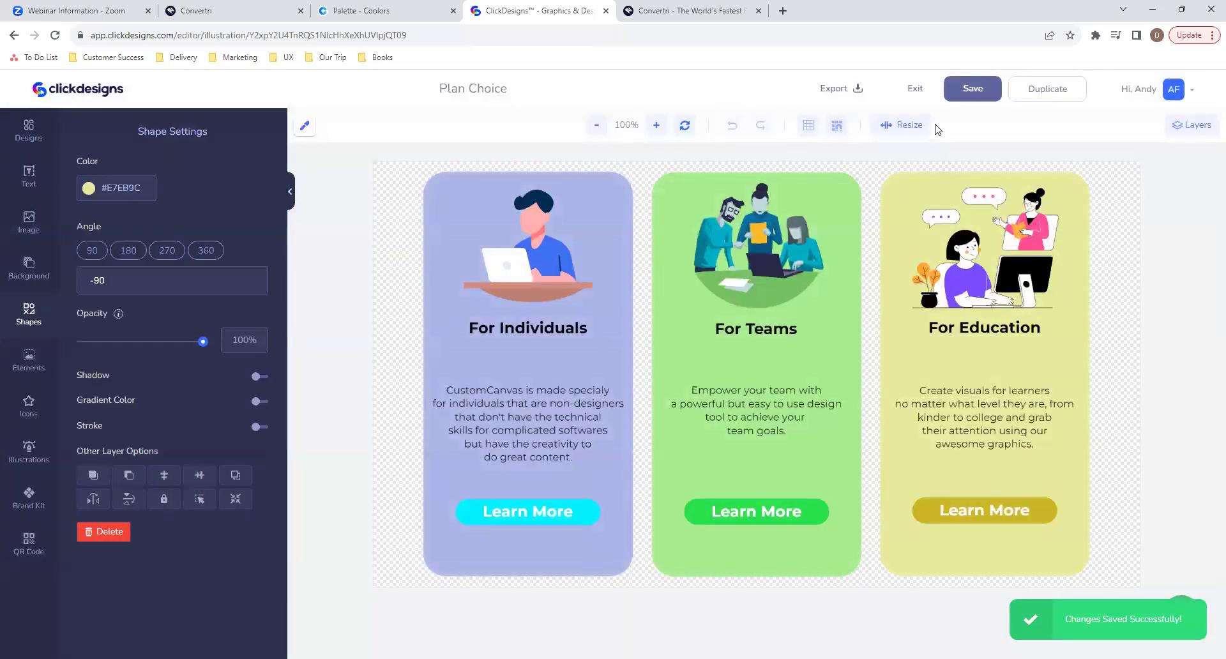
pyautogui.click(917, 90)
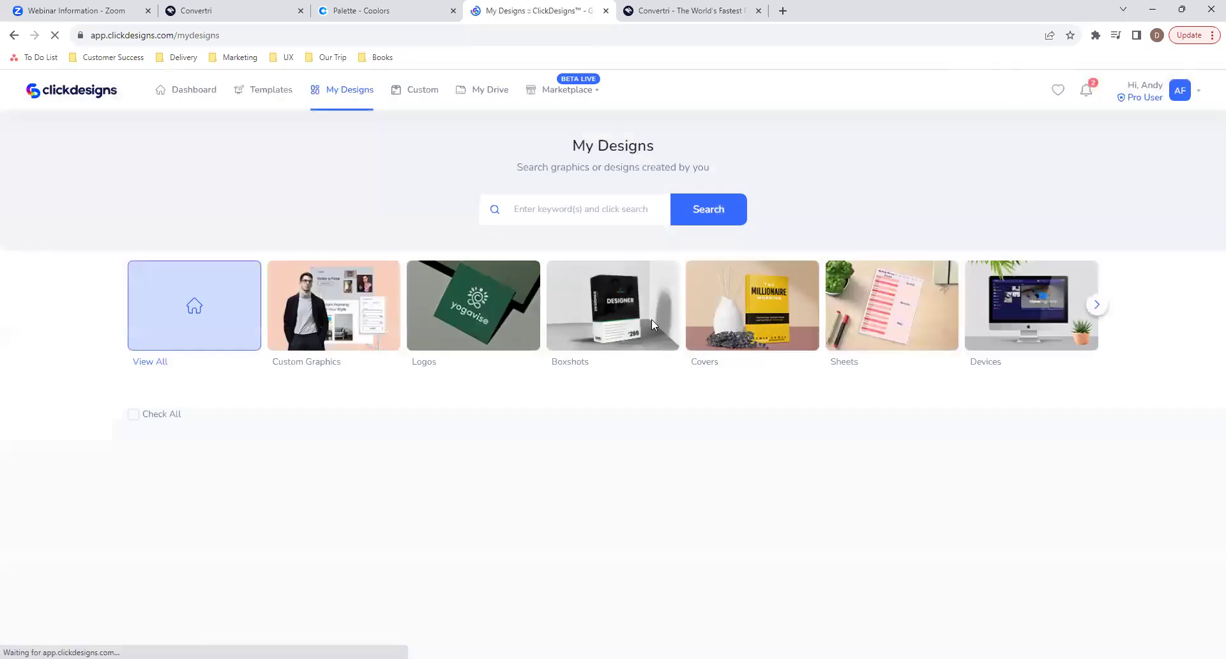
pyautogui.click(253, 8)
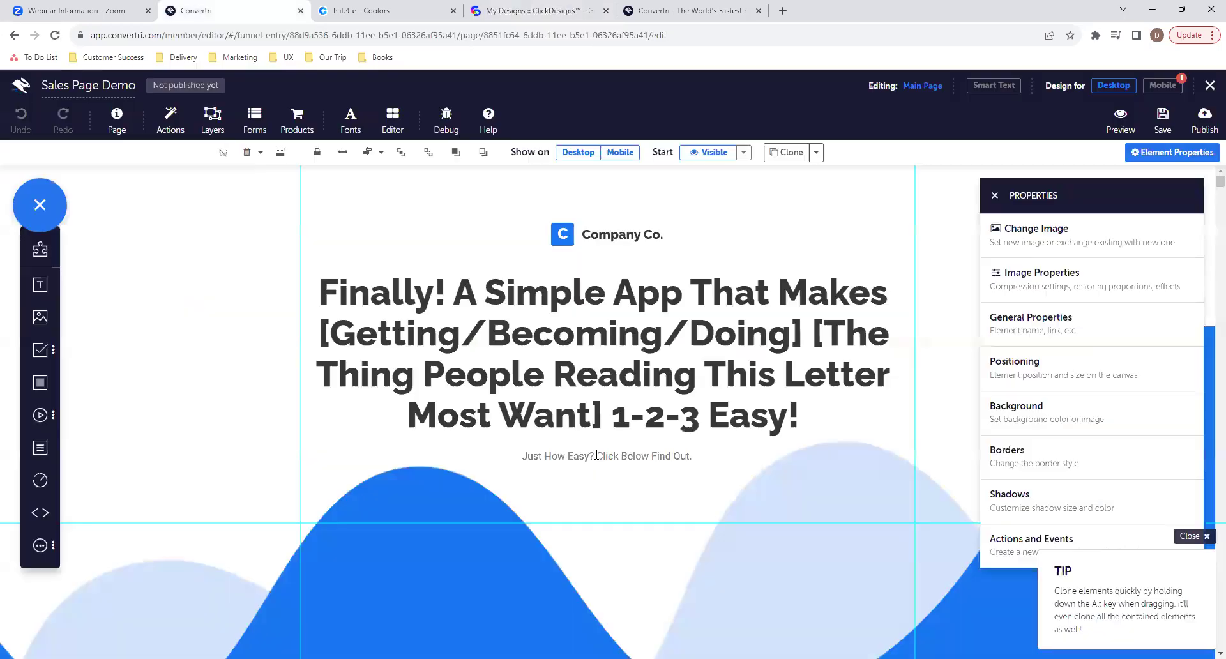
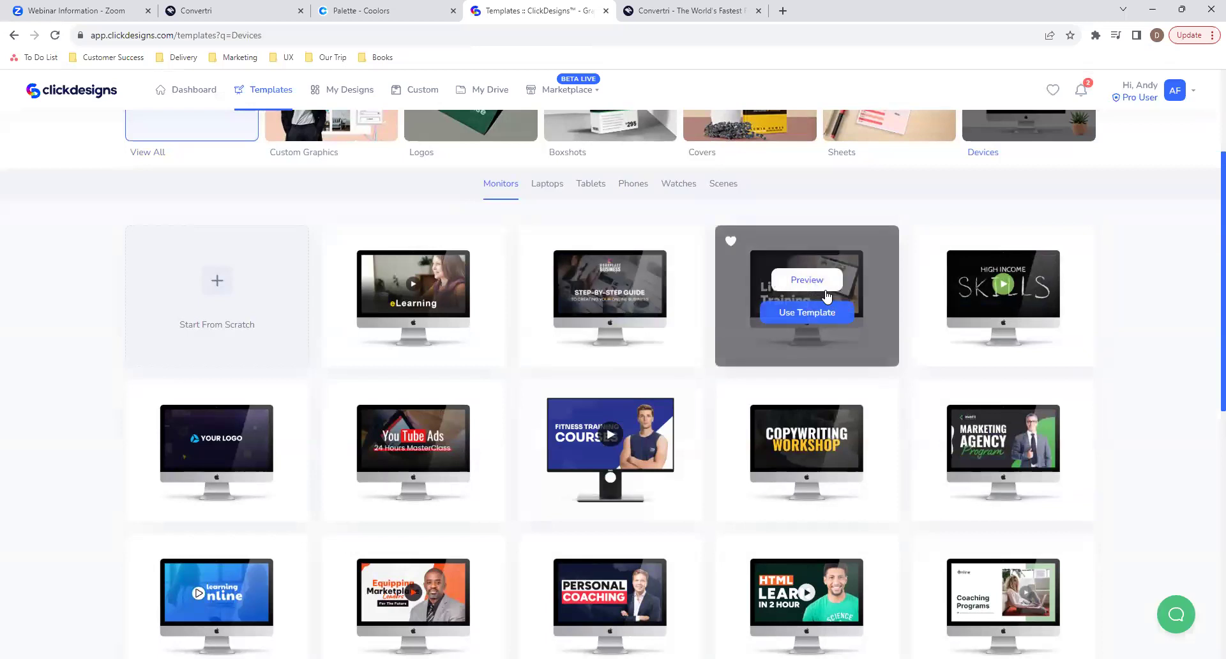
# Create a design titled "iMac" from the Step-by-Step Guide monitor template among the device templates.
pyautogui.scroll(-2, 709, 451)
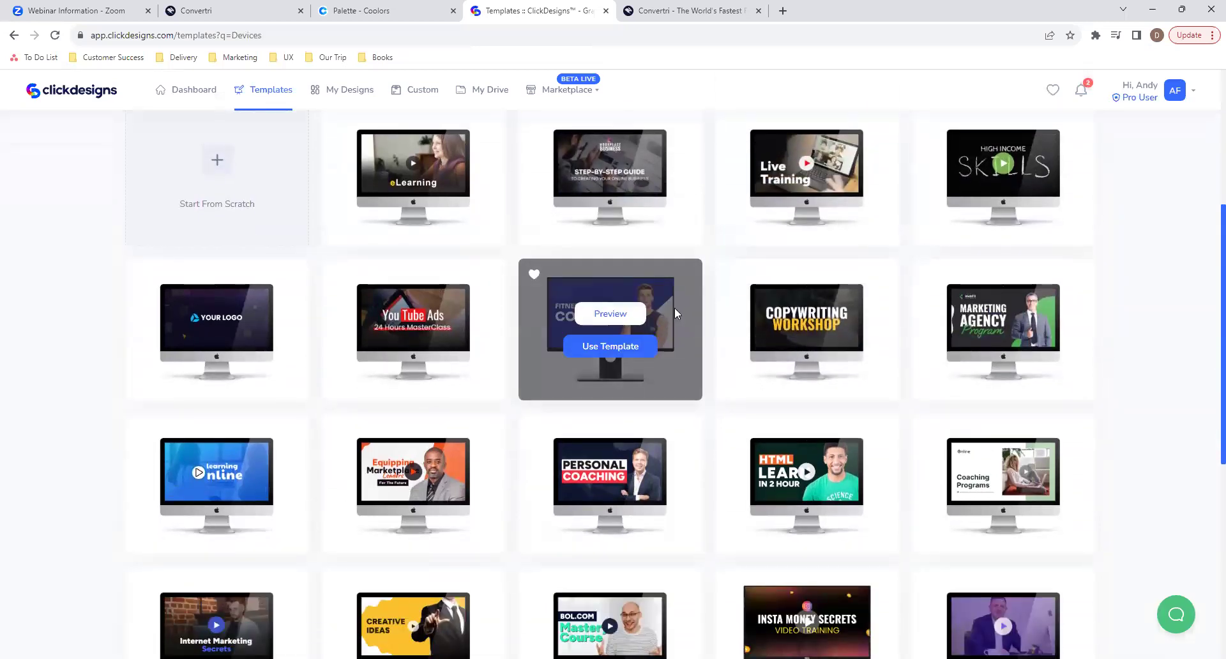
pyautogui.scroll(2, 721, 348)
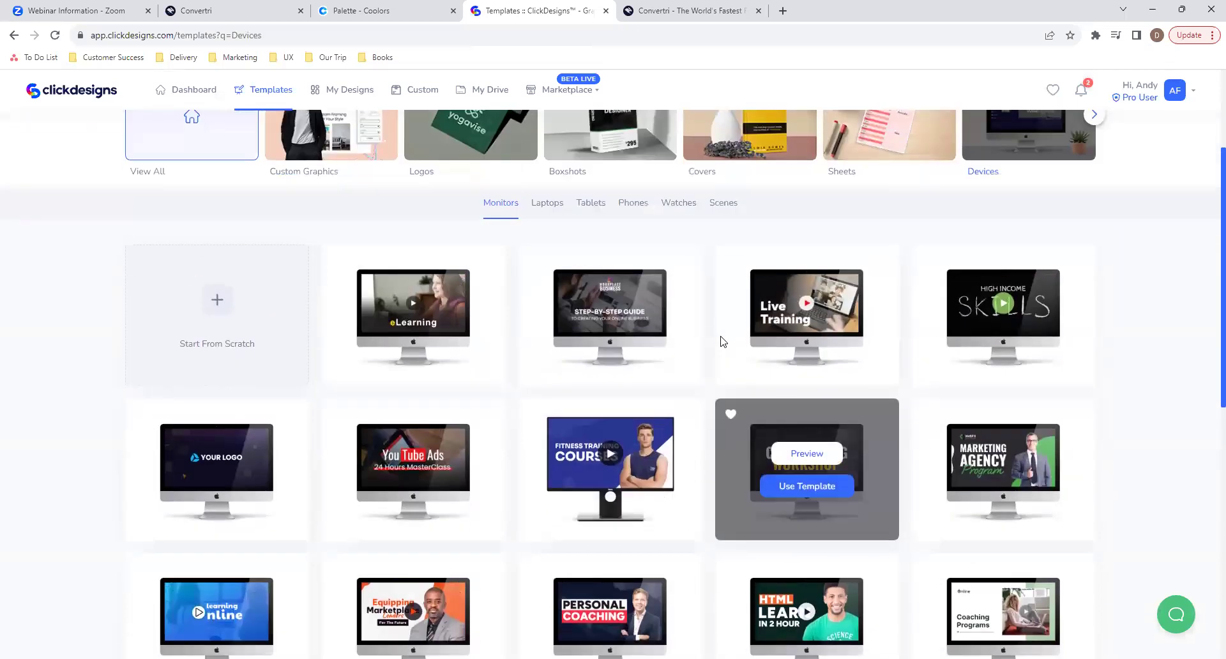
pyautogui.click(605, 345)
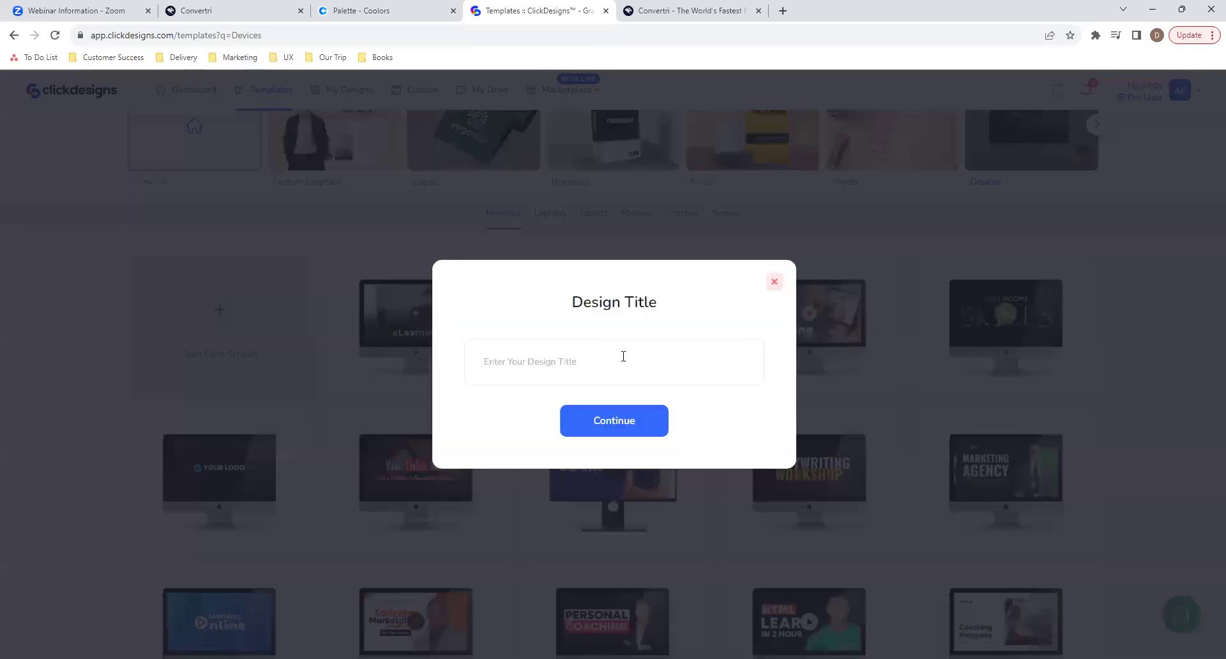
pyautogui.write('im')
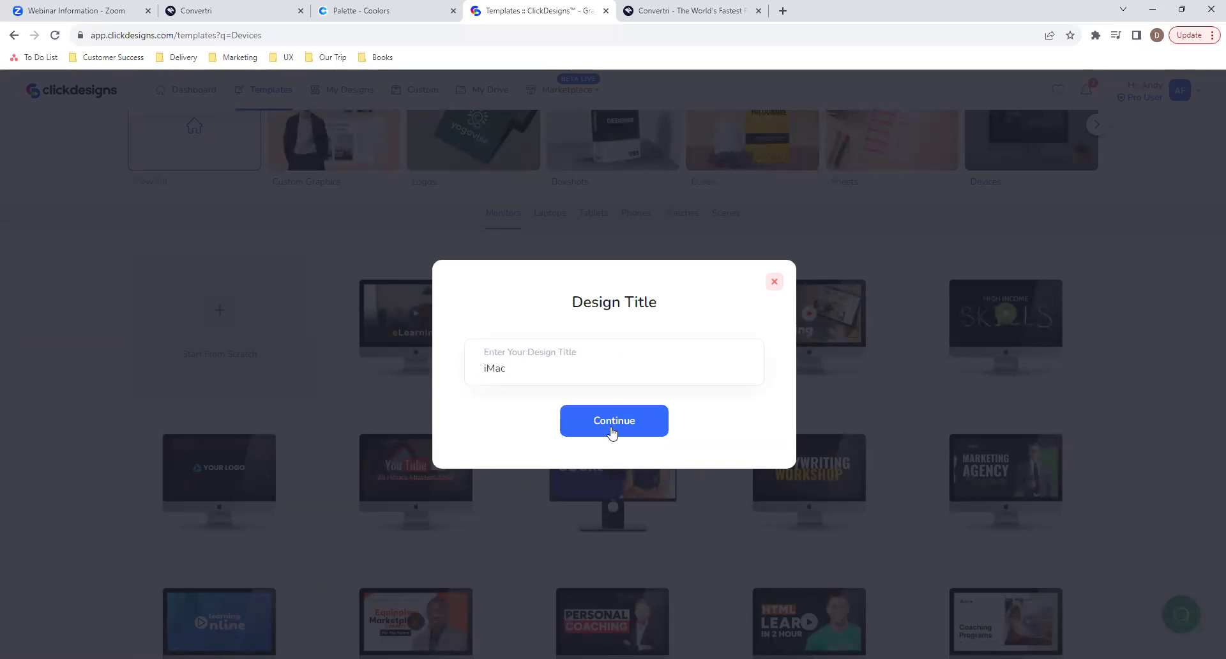
pyautogui.click(612, 431)
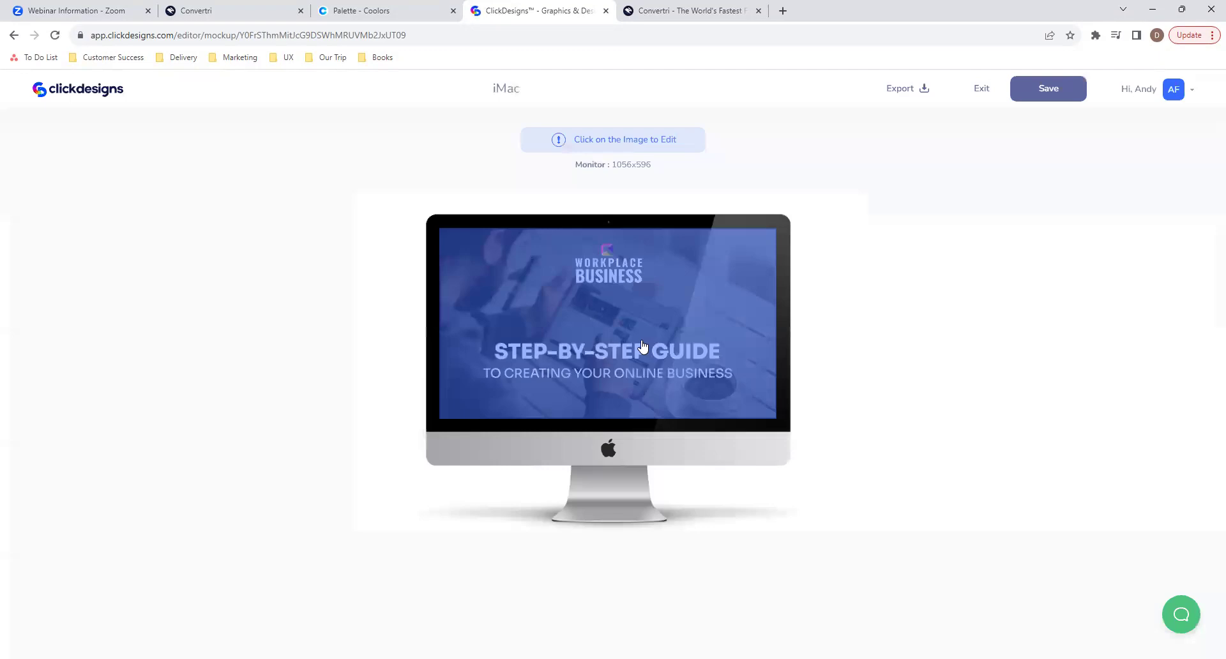
# Open the monitor's screen artwork for editing and delete its dark overlay and background photo.
pyautogui.click(583, 317)
pyautogui.click(541, 320)
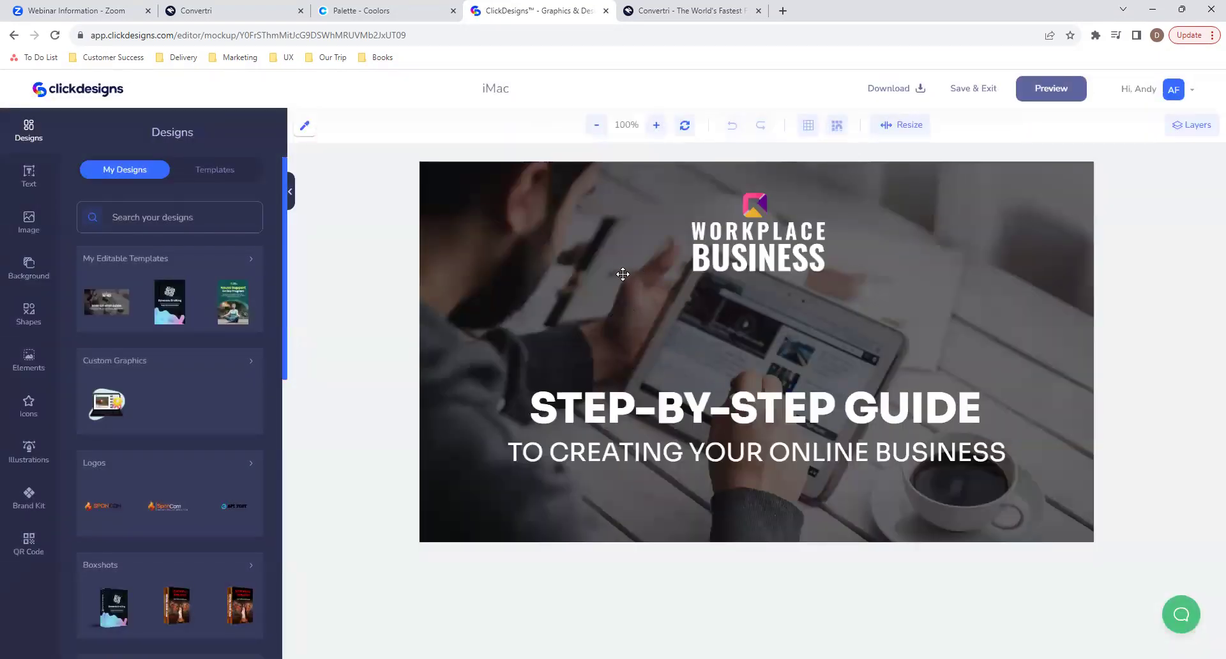
pyautogui.click(622, 275)
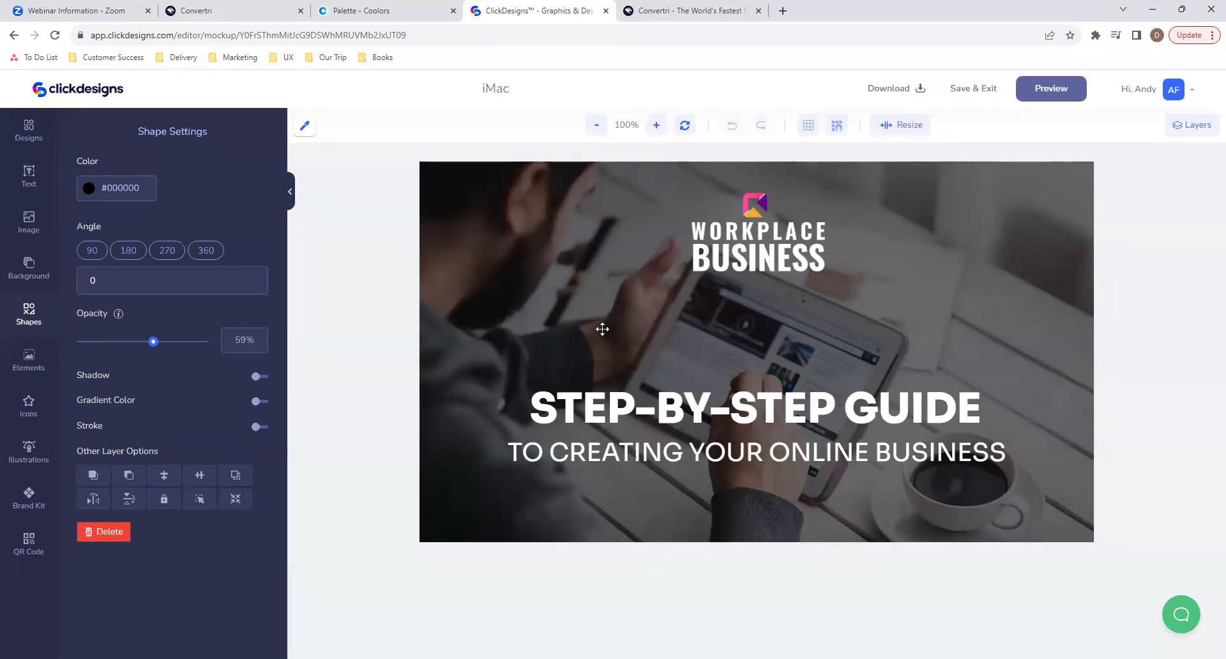
pyautogui.moveTo(545, 302); pyautogui.dragTo(656, 397)
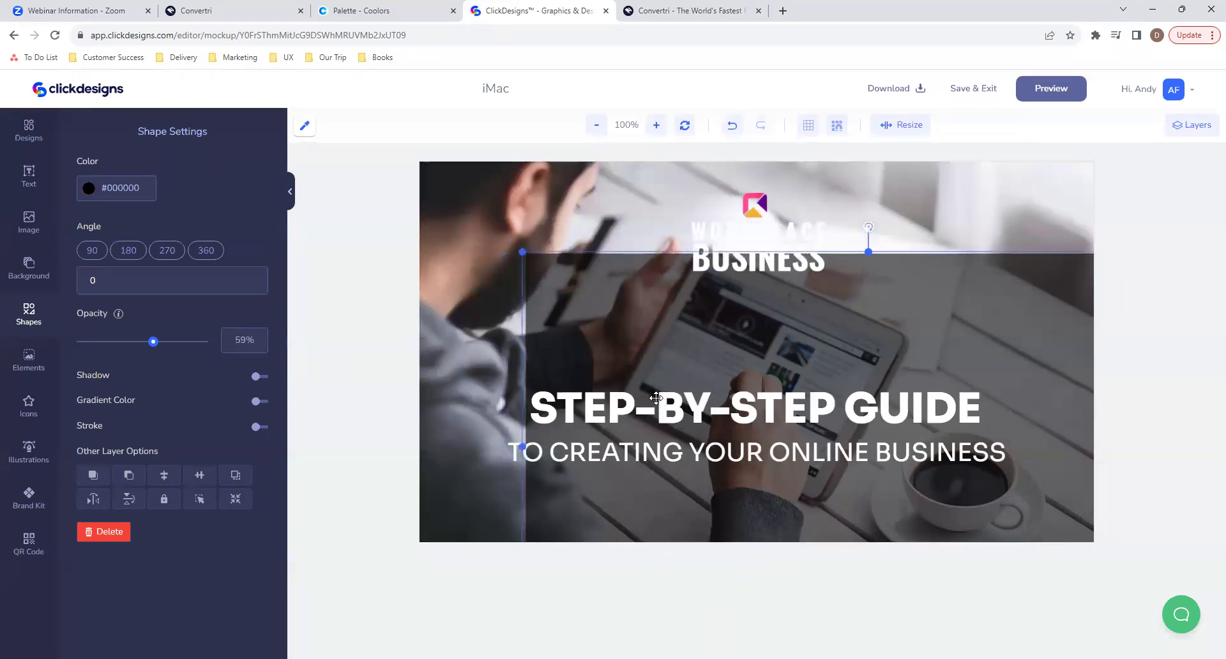
pyautogui.press('Delete')
pyautogui.click(602, 340)
pyautogui.press('Delete')
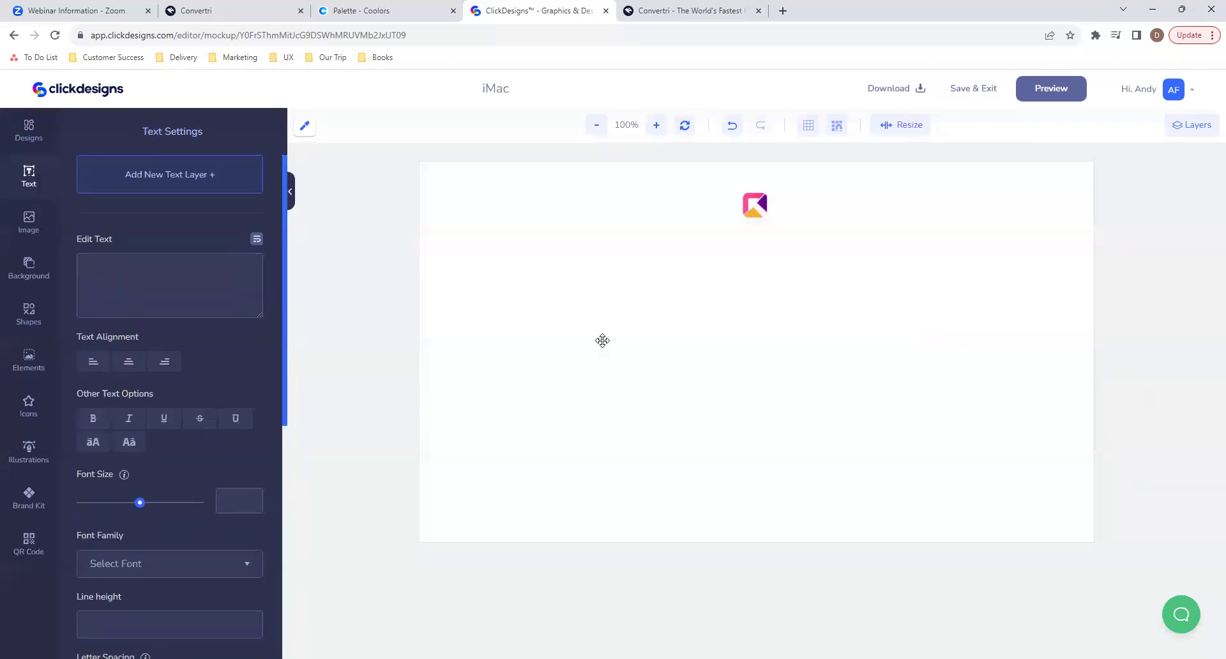
# Replace the "STEP-BY-STEP GUIDE" heading with "CONVERTRI" and move it to the horizontal centre of the canvas.
pyautogui.click(639, 377)
pyautogui.click(641, 410)
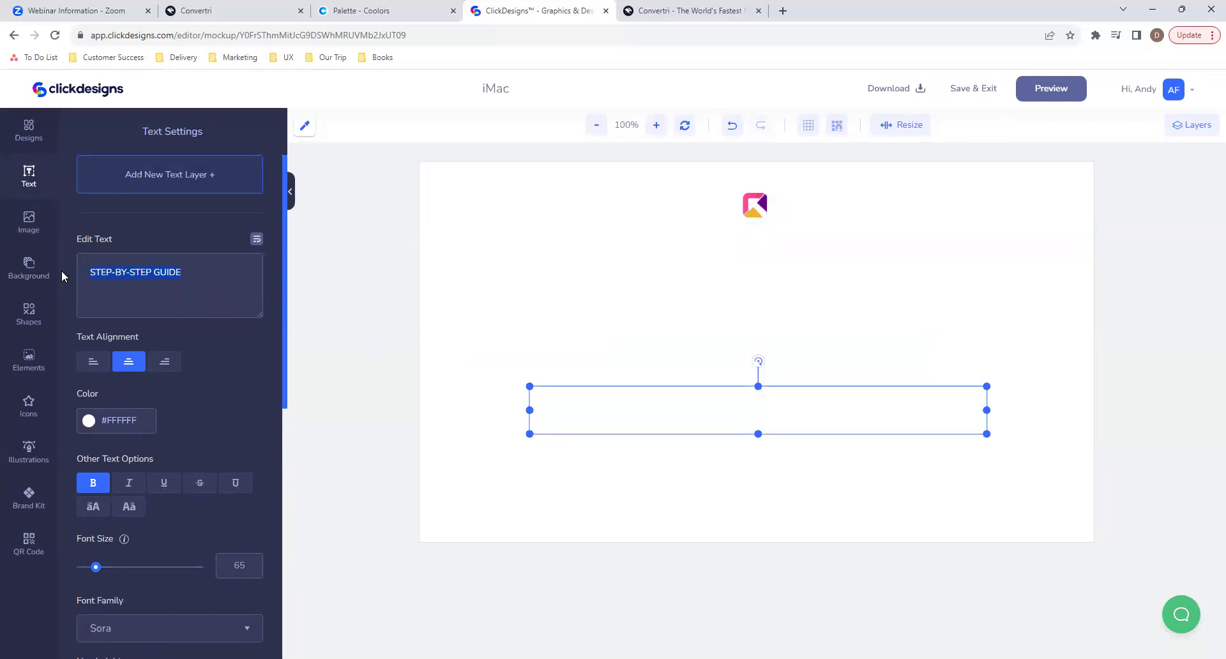
pyautogui.write('CONVERTRI')
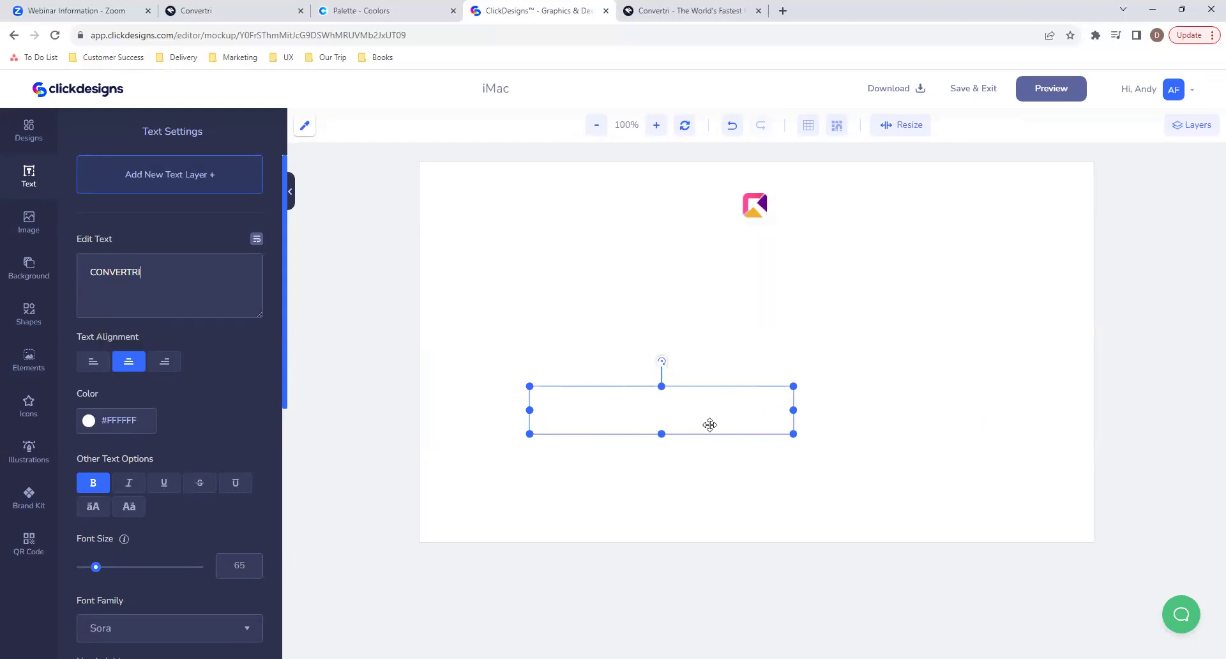
pyautogui.moveTo(710, 425); pyautogui.dragTo(805, 415)
# Change the subheading to "THE WORLDS FASTEST FUNNEL BUILDER" and centre it below the heading.
pyautogui.click(799, 443)
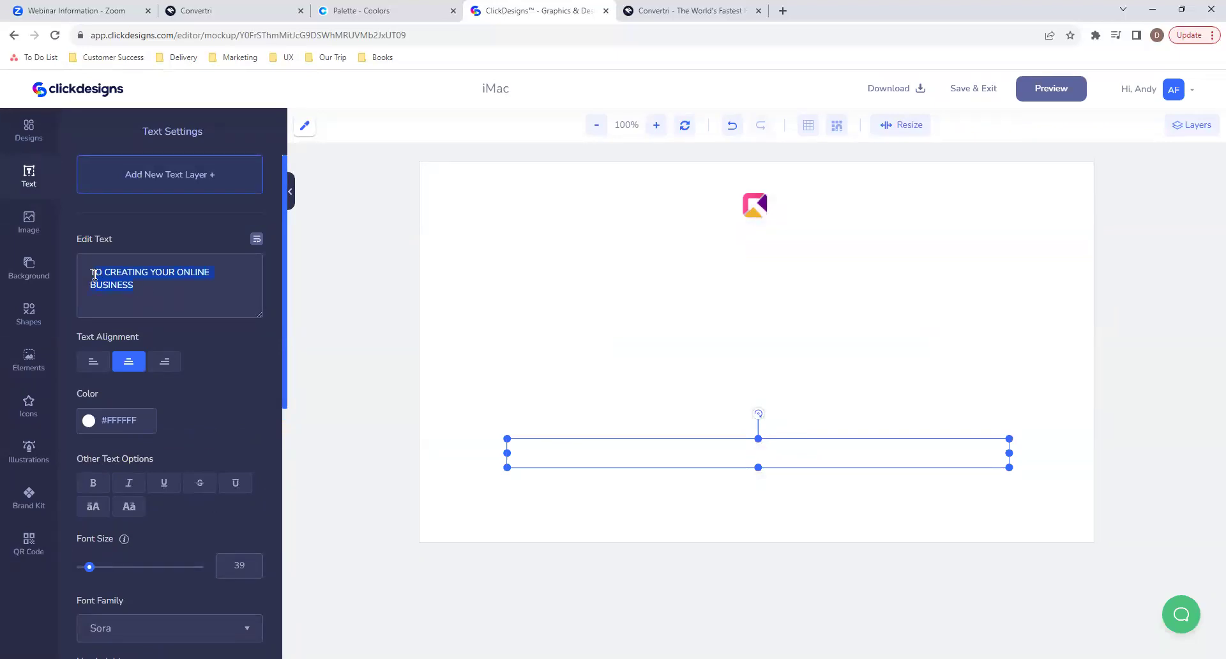
pyautogui.write('THE WORLDS FASTEST FUNNEL BUILDER')
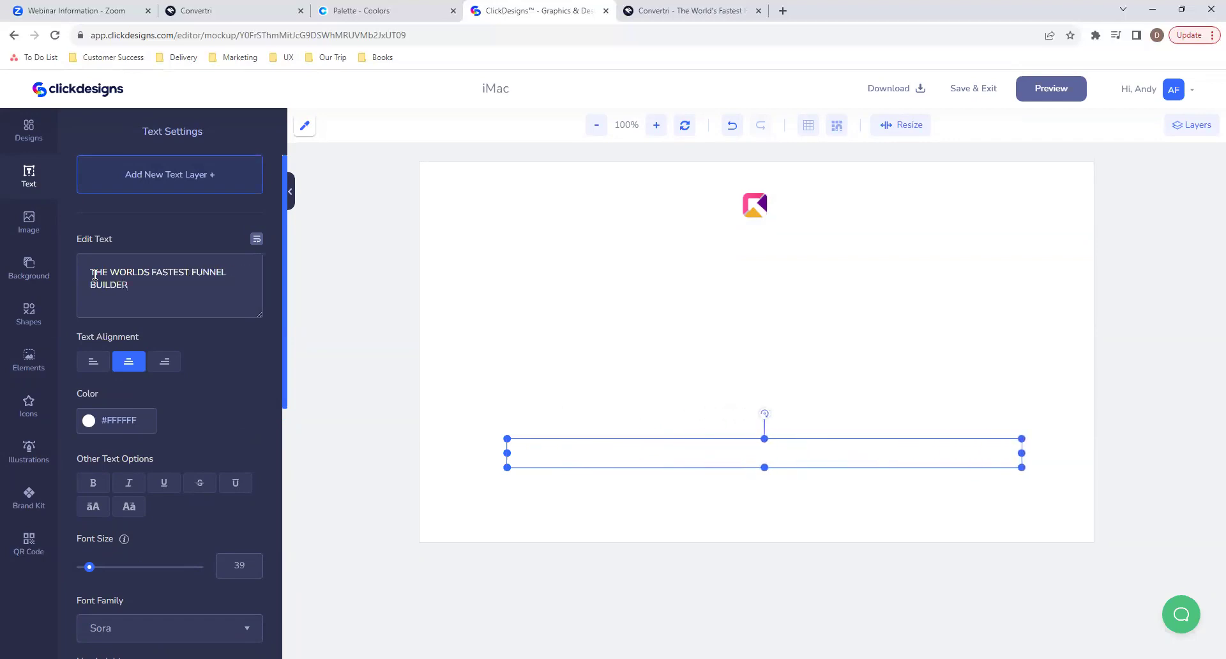
pyautogui.moveTo(653, 465); pyautogui.dragTo(647, 466)
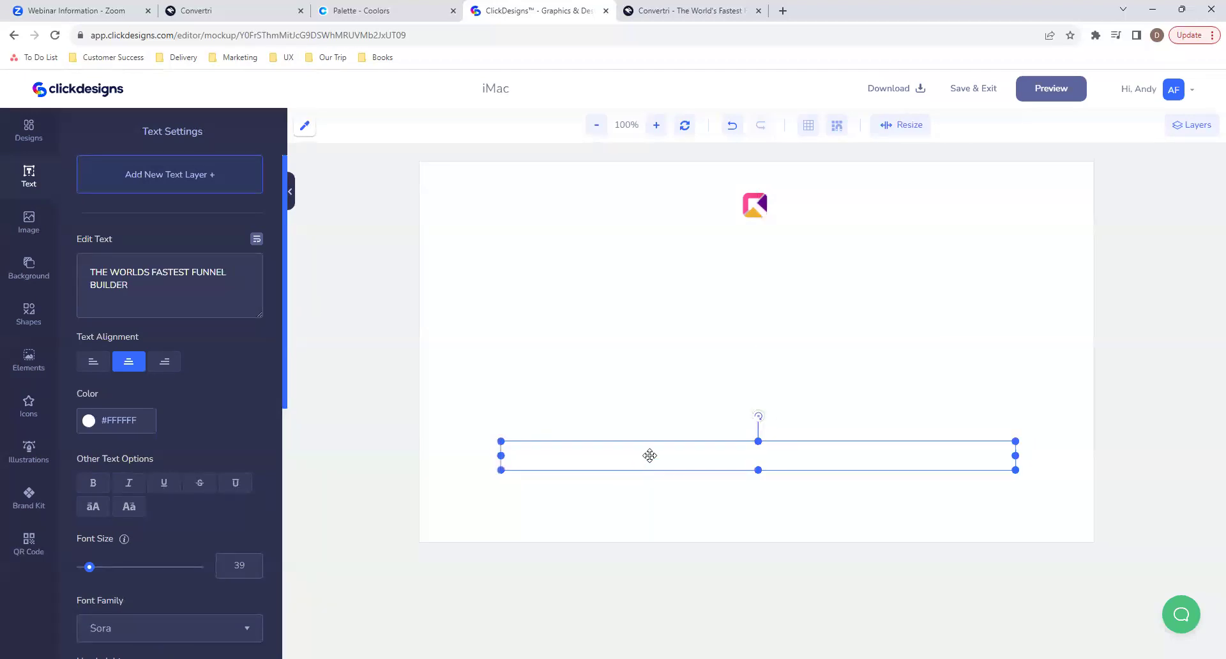
# Delete the Workplace Business logo and upload "CD image 3" from the Desktop folder.
pyautogui.click(760, 203)
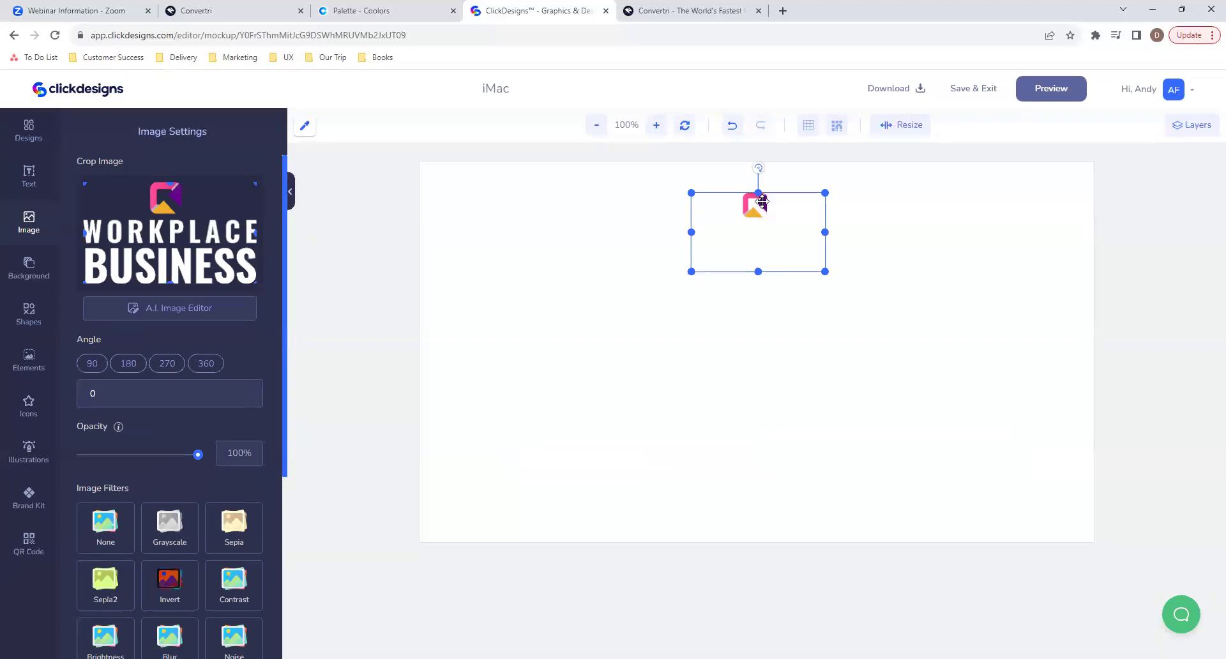
pyautogui.press('Delete')
pyautogui.click(15, 229)
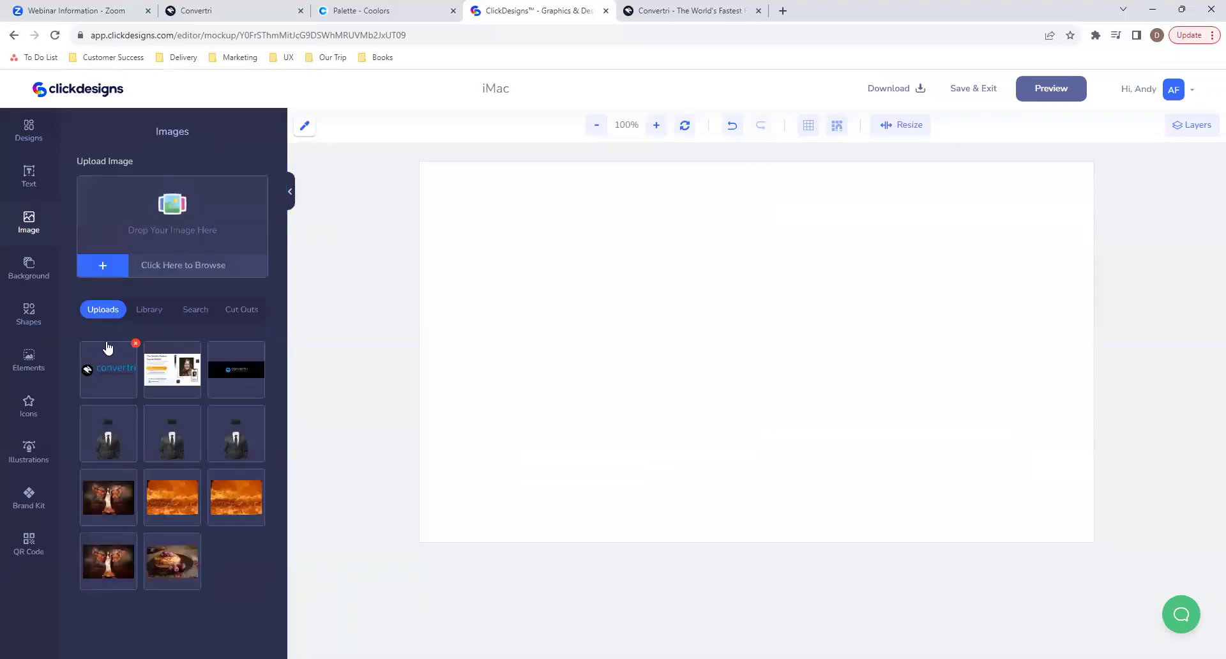
pyautogui.click(160, 265)
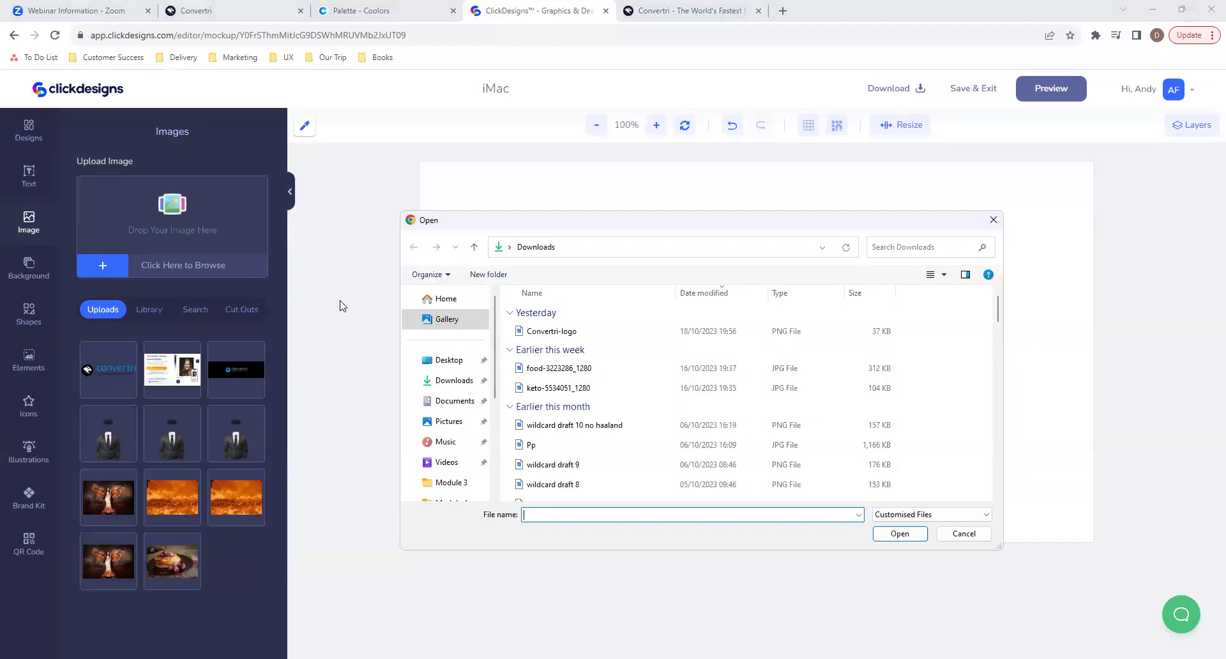
pyautogui.click(452, 365)
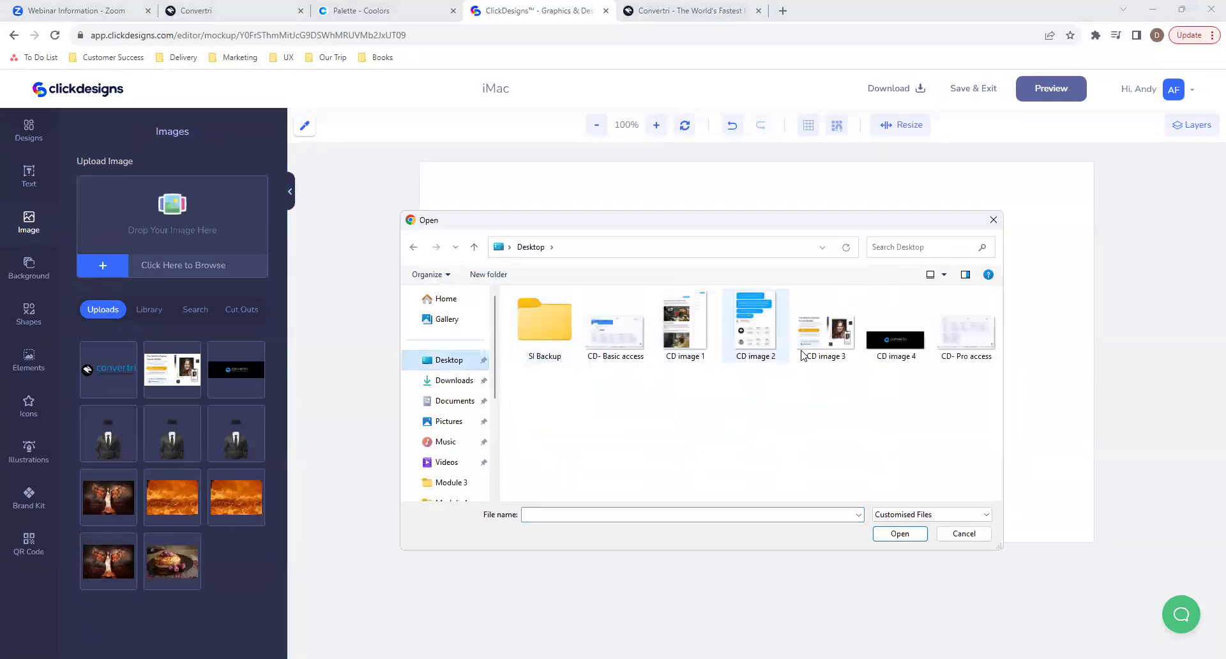
pyautogui.click(823, 346)
pyautogui.doubleClick(822, 347)
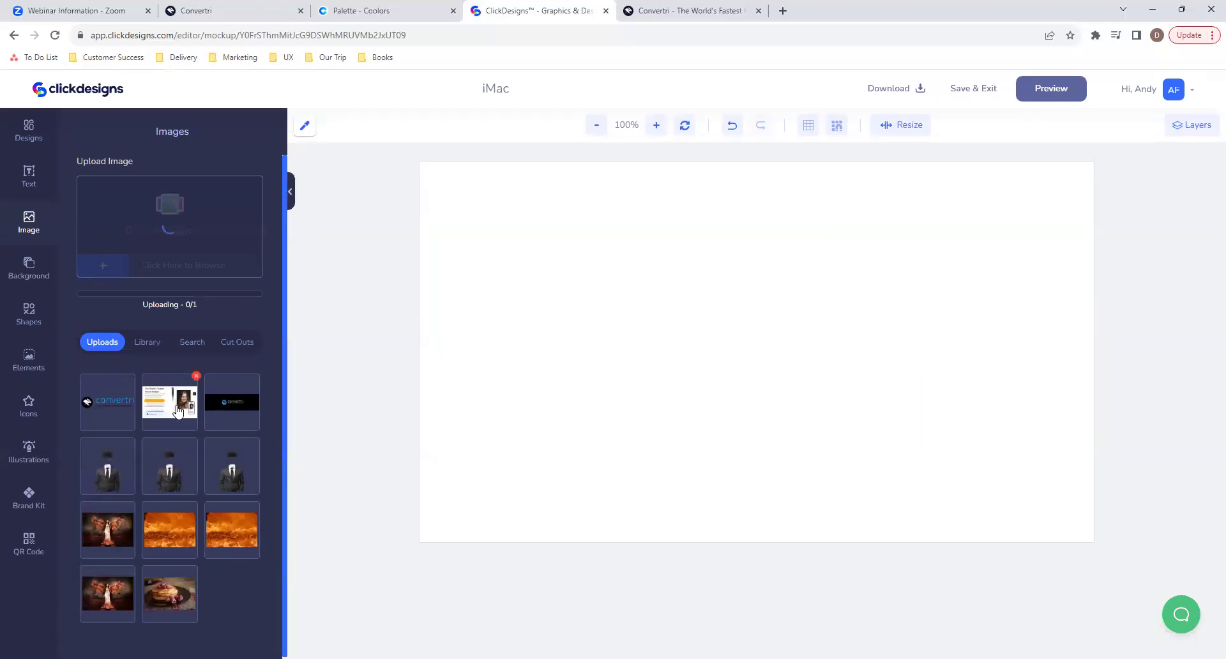
# Place the uploaded funnel builder screenshot on the canvas, align it to the upper-left corner and enlarge it to fill the screen area.
pyautogui.click(102, 379)
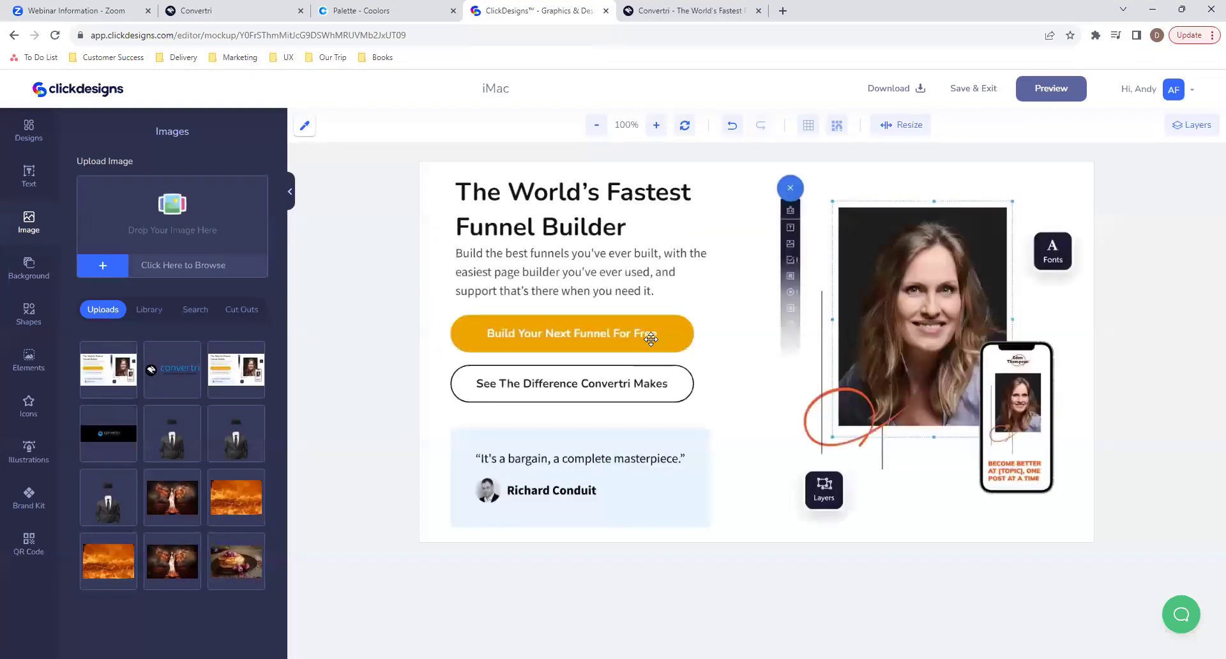
pyautogui.click(786, 344)
pyautogui.moveTo(786, 344); pyautogui.dragTo(784, 343)
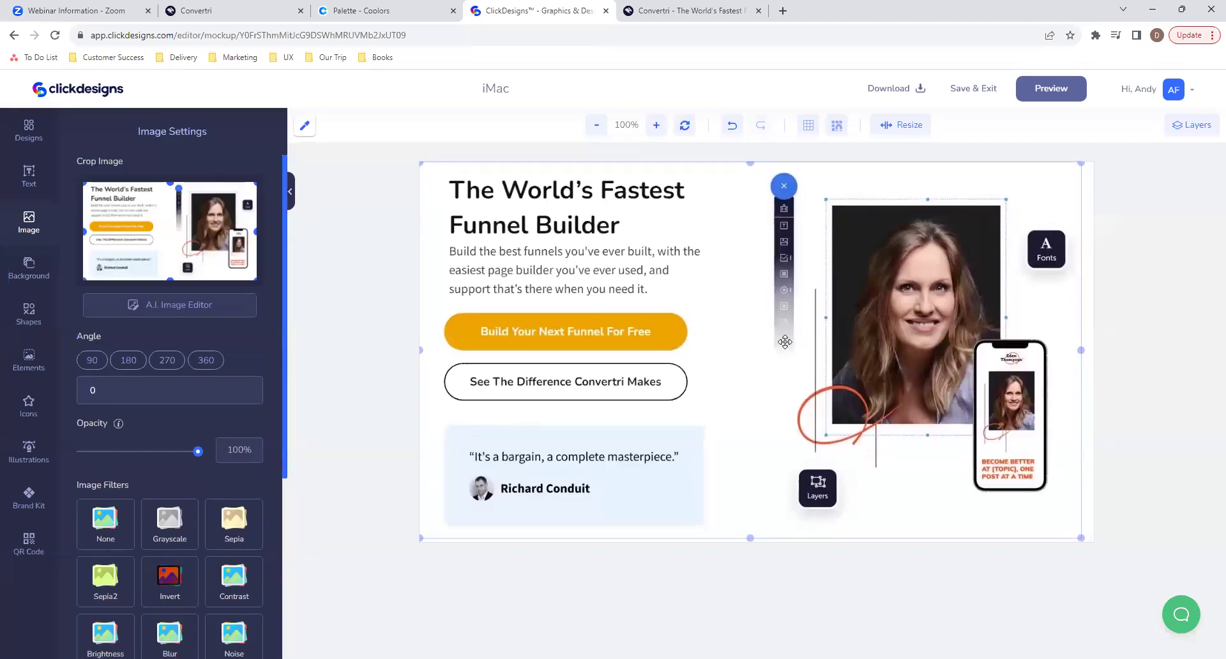
pyautogui.moveTo(1079, 537); pyautogui.dragTo(1099, 547)
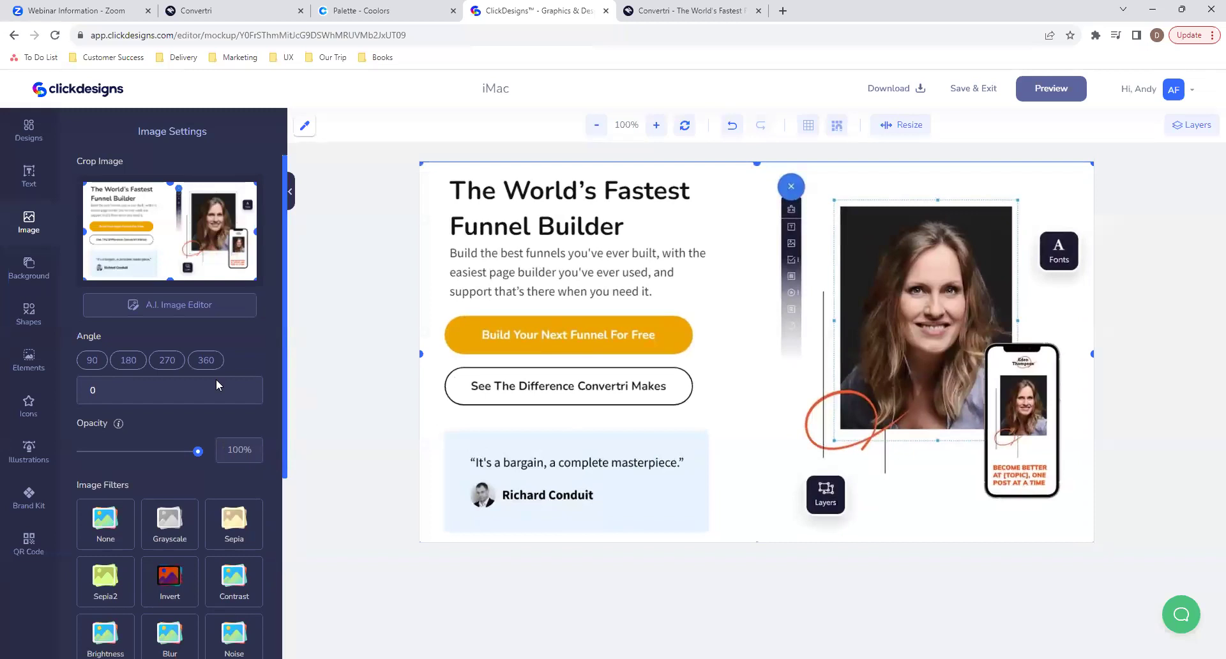
# Send the funnel builder screenshot backwards, behind the text layers.
pyautogui.scroll(-5, 134, 447)
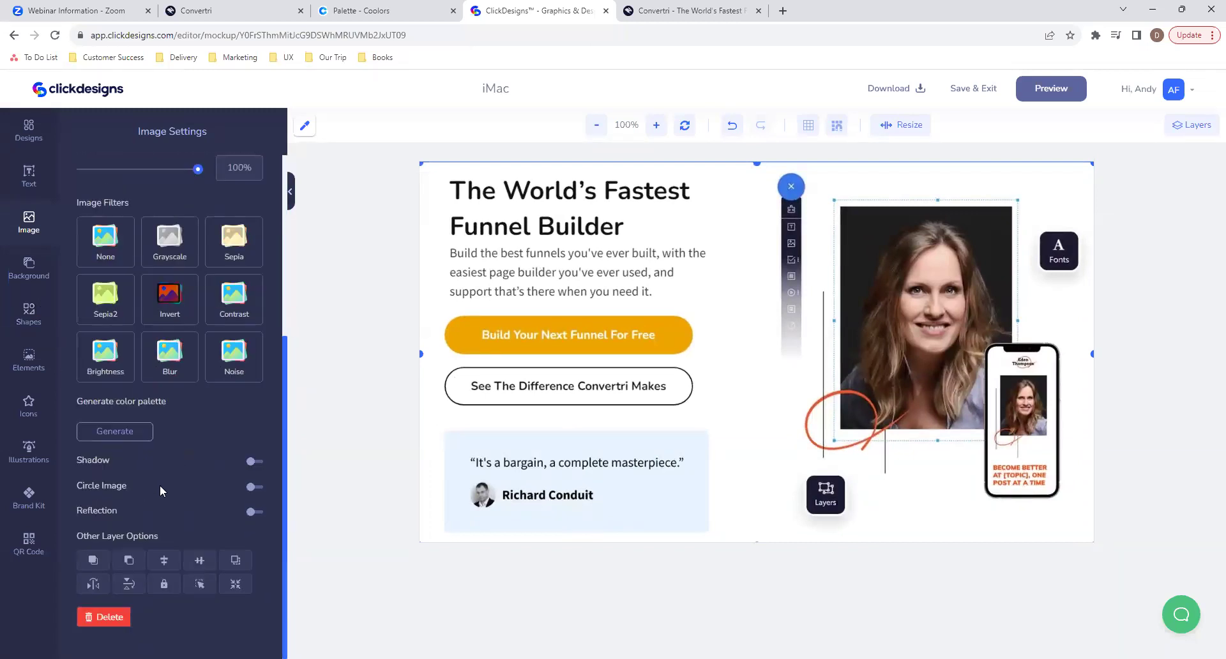
pyautogui.click(134, 561)
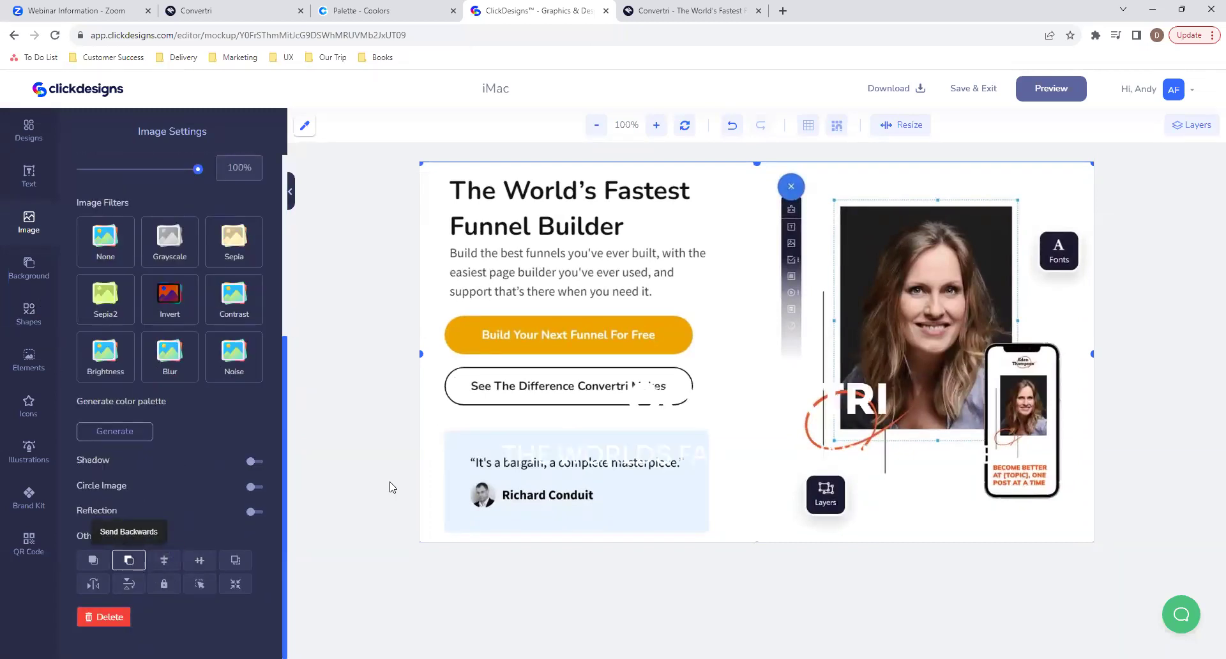
# Change the CONVERTRI heading's text colour to black (#000000).
pyautogui.click(748, 416)
pyautogui.scroll(-4, 211, 415)
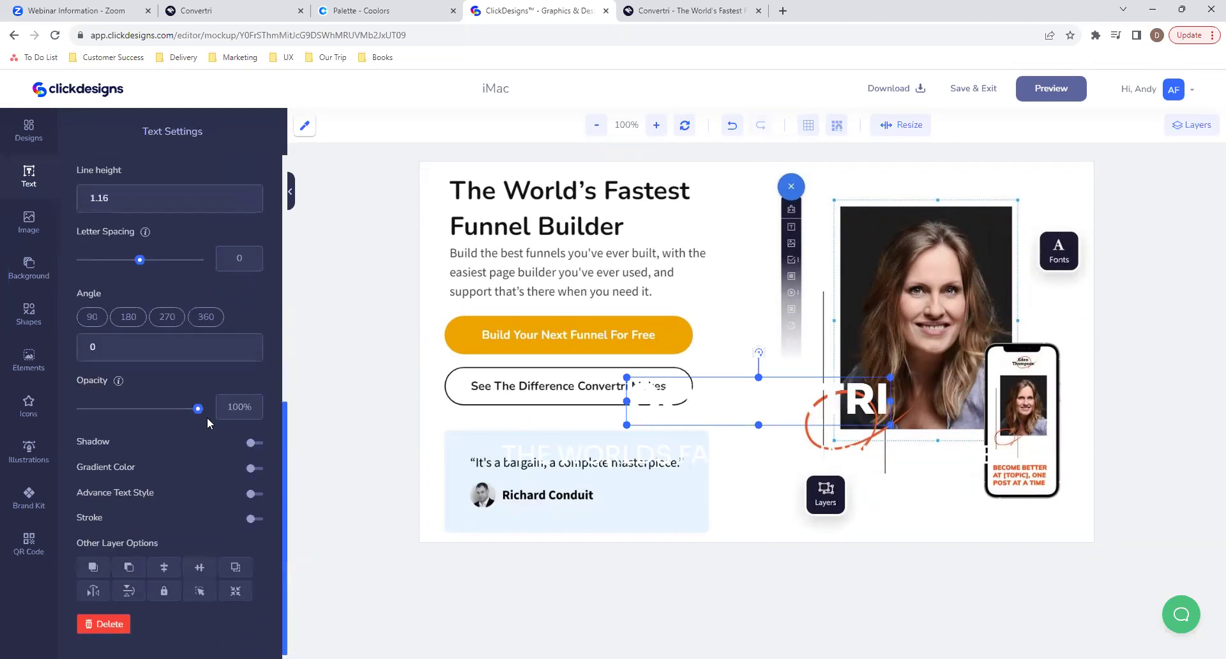
pyautogui.click(29, 217)
pyautogui.click(28, 179)
pyautogui.click(666, 390)
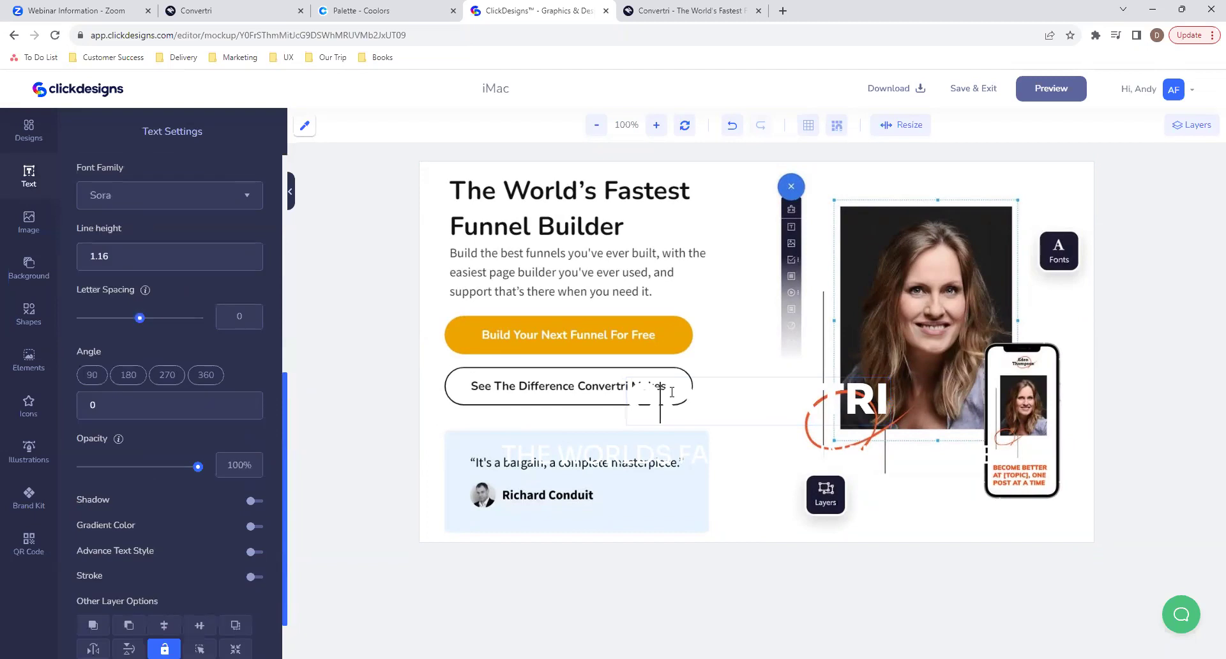
pyautogui.scroll(-1, 152, 381)
pyautogui.scroll(5, 152, 381)
pyautogui.click(93, 234)
pyautogui.click(93, 235)
pyautogui.moveTo(95, 255); pyautogui.dragTo(66, 359)
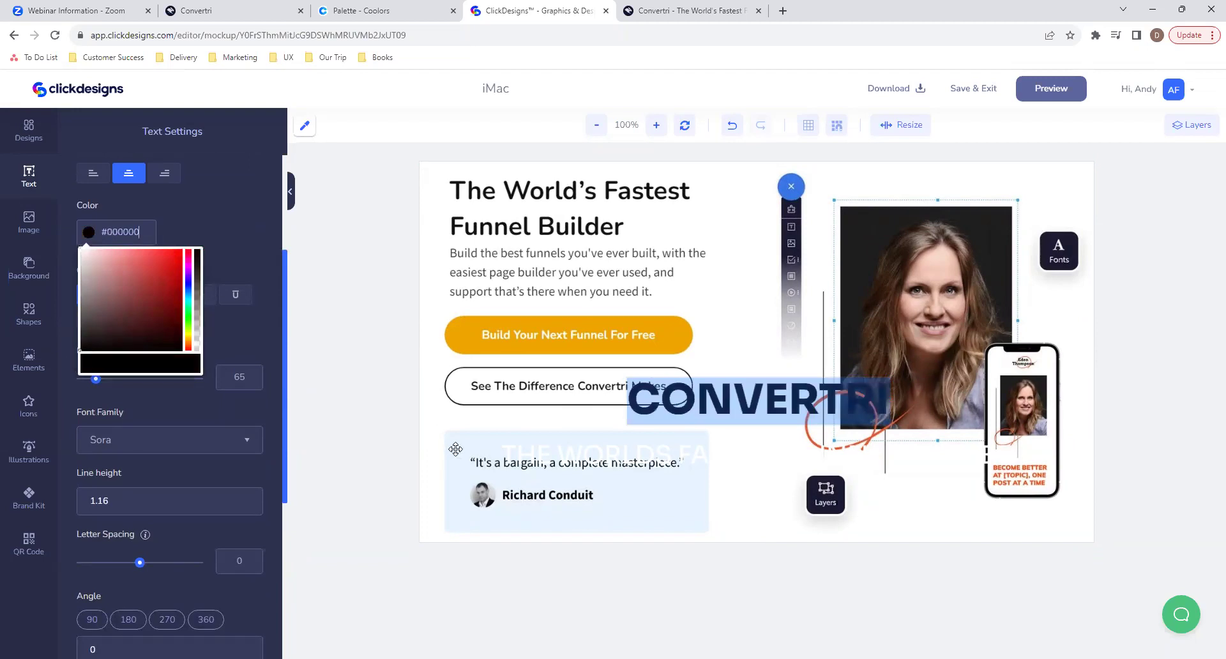
# Delete the CONVERTRI heading and the "THE WORLDS FASTEST FUNNEL BUILDER" subheading from the design.
pyautogui.click(725, 419)
pyautogui.click(725, 419)
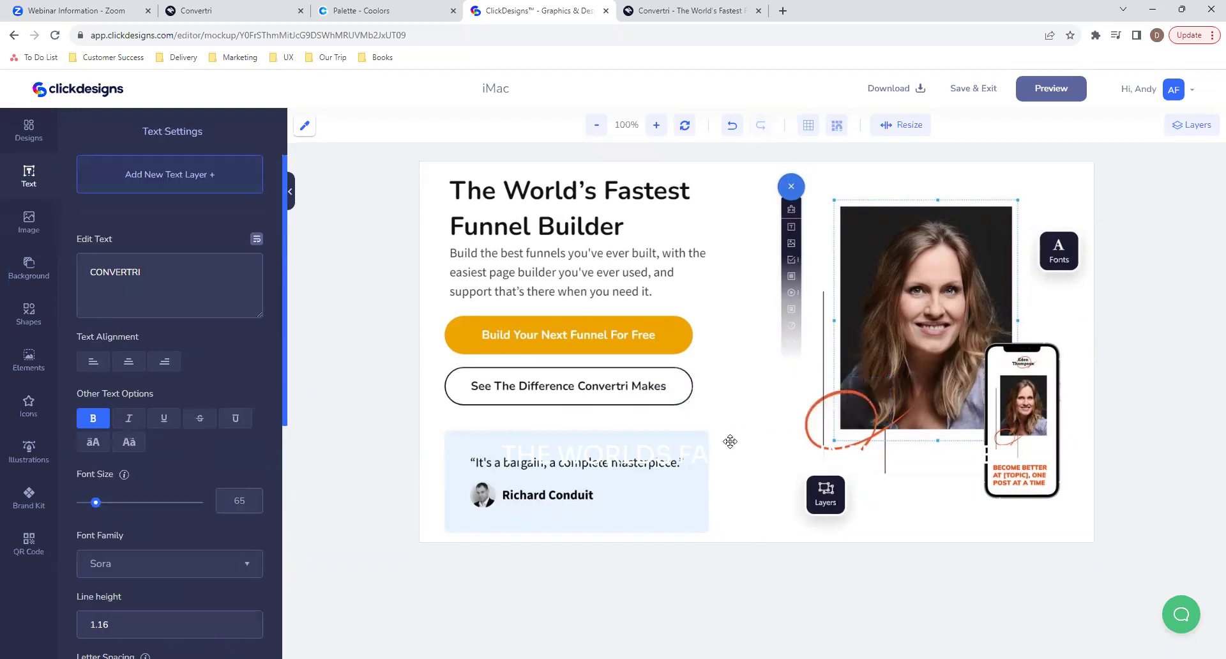
pyautogui.click(730, 441)
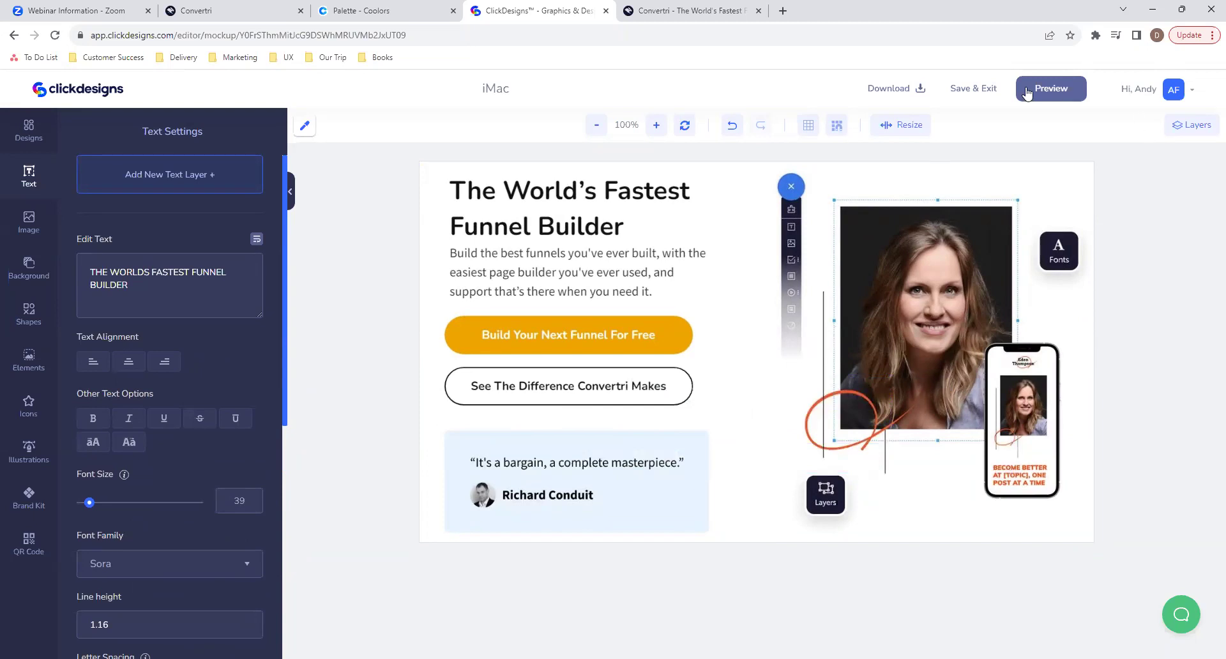
# Save the artwork into the iMac mockup, save the mockup and exit to the designs overview.
pyautogui.click(966, 89)
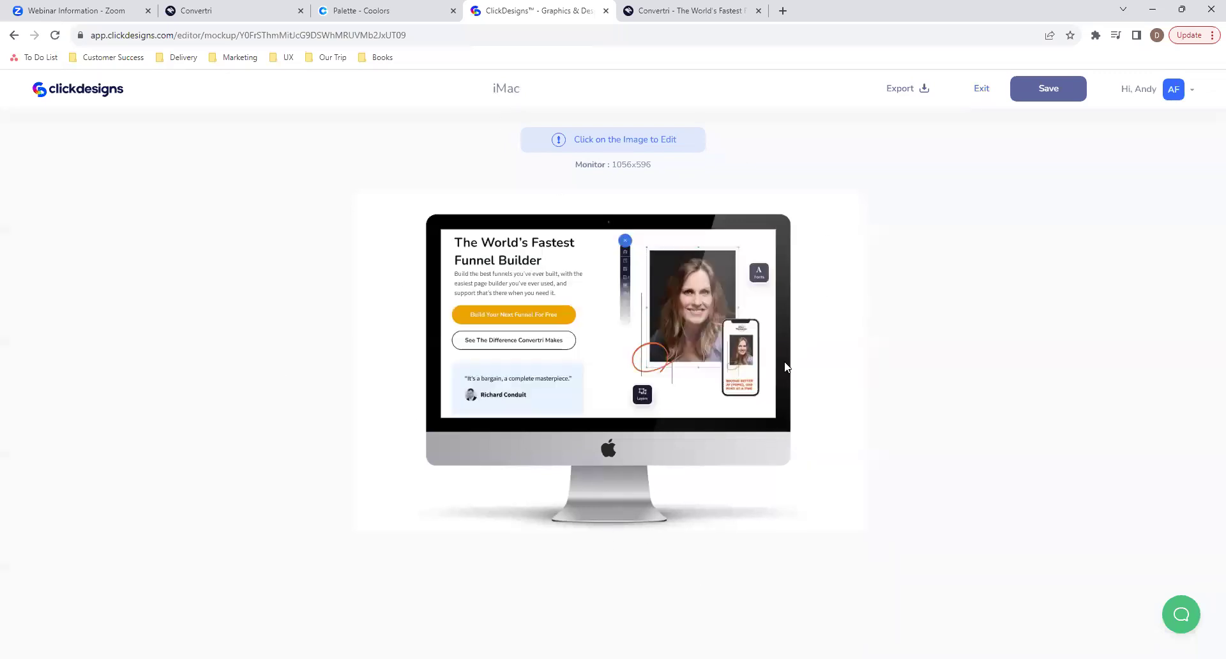
pyautogui.click(1060, 96)
pyautogui.click(982, 91)
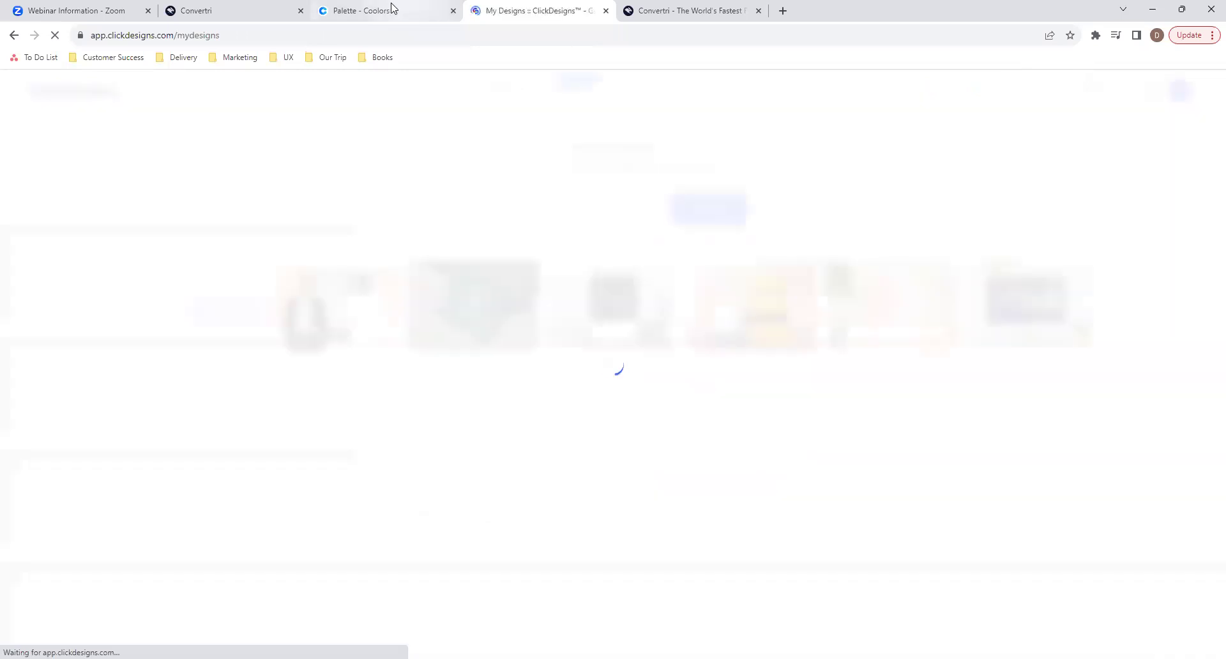
# Switch to the Sales Page Demo in the Convertri editor and go to the empty area below the headline.
pyautogui.click(239, 8)
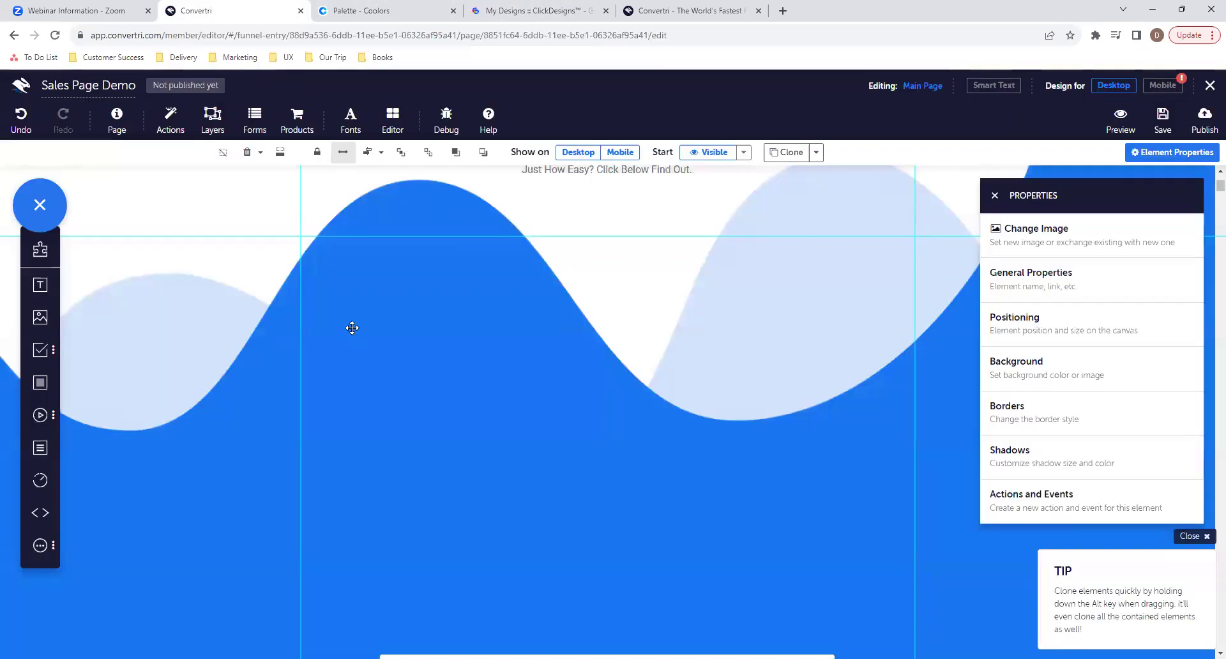
pyautogui.scroll(2, 365, 396)
pyautogui.scroll(-1, 192, 370)
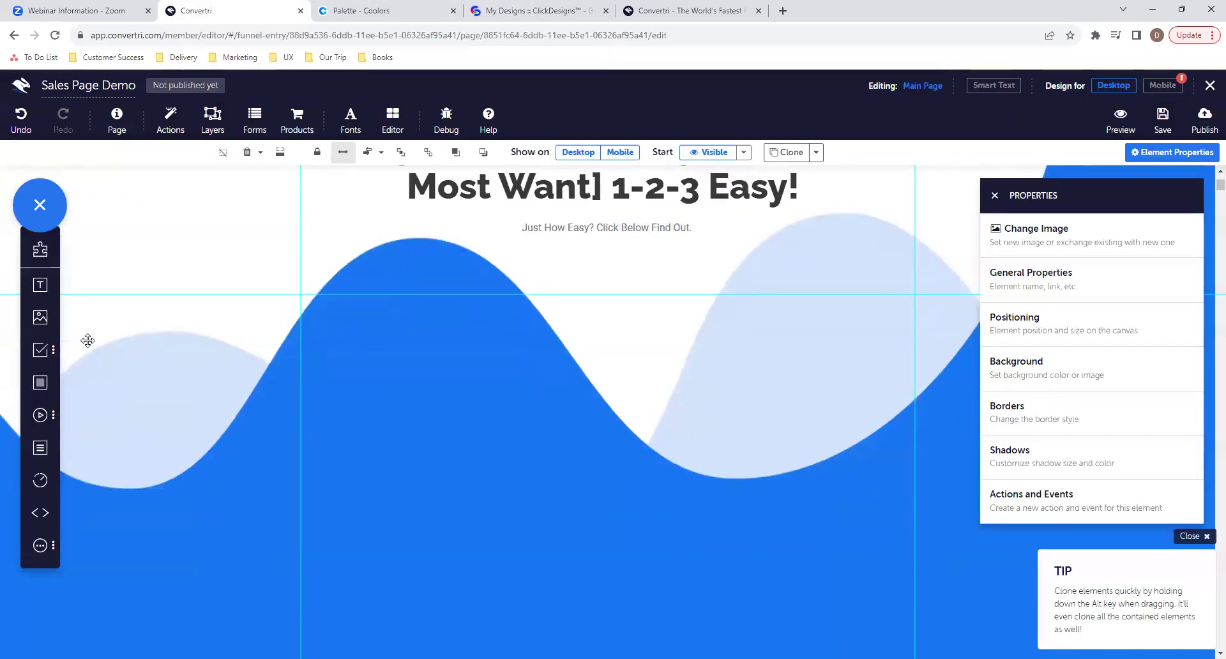
# Start adding an image element and upload "CD image 3" from the Desktop to the gallery's home folder.
pyautogui.click(44, 325)
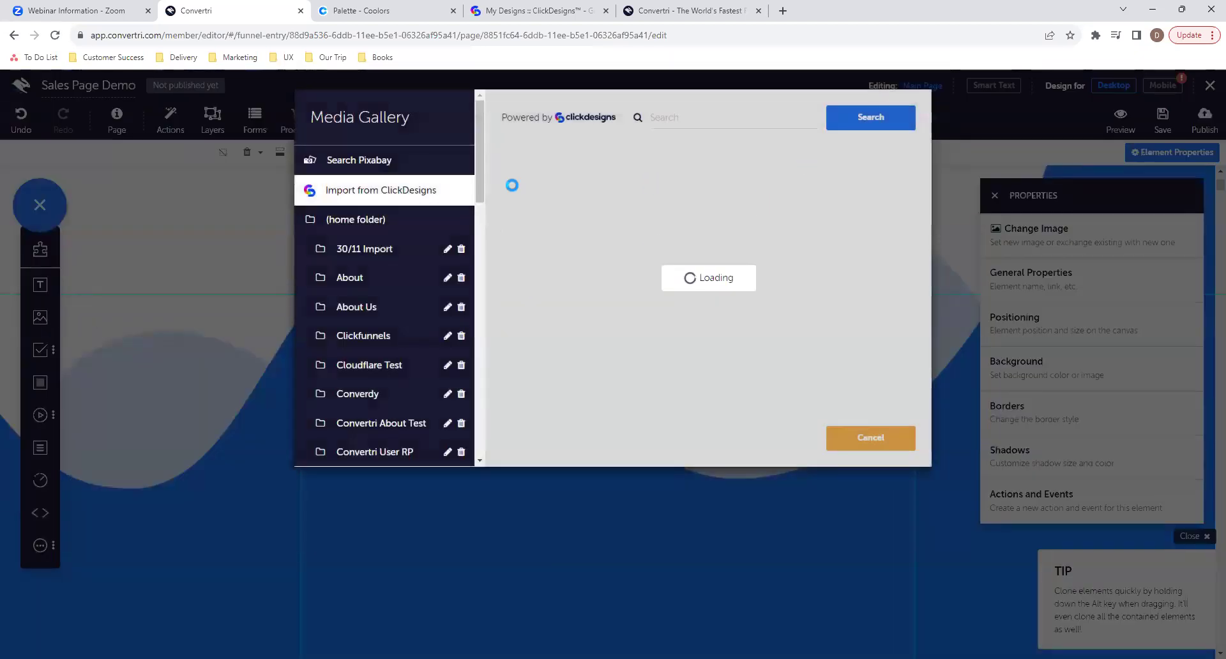
pyautogui.click(374, 218)
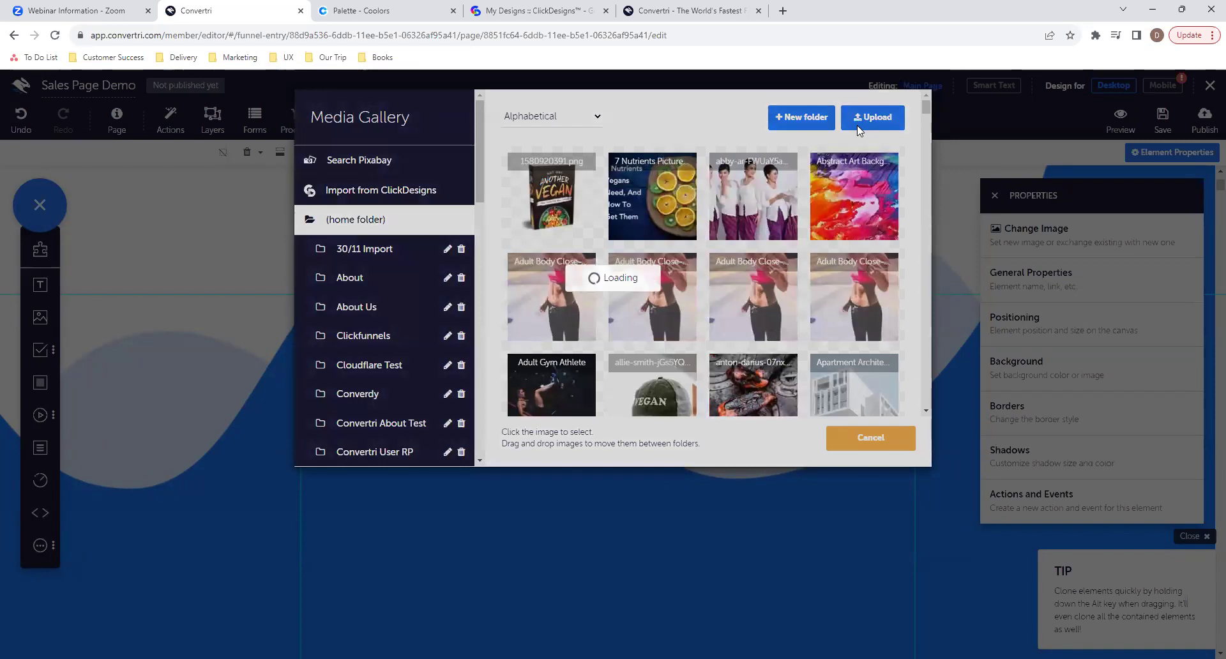
pyautogui.click(857, 127)
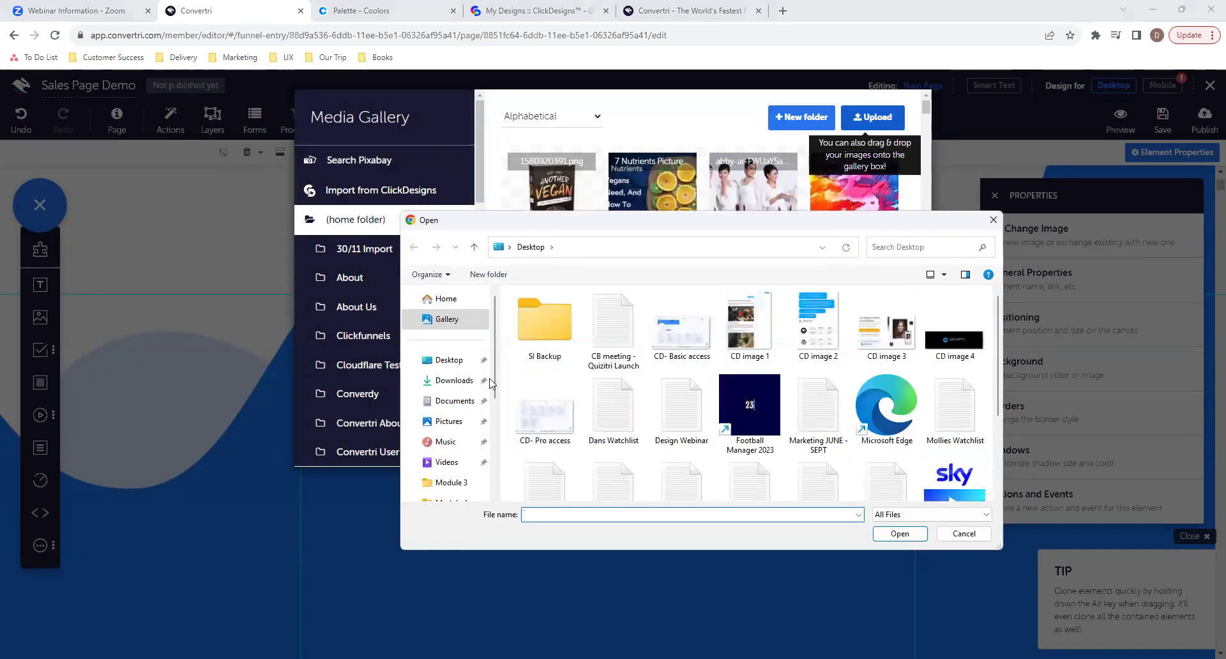
pyautogui.click(453, 359)
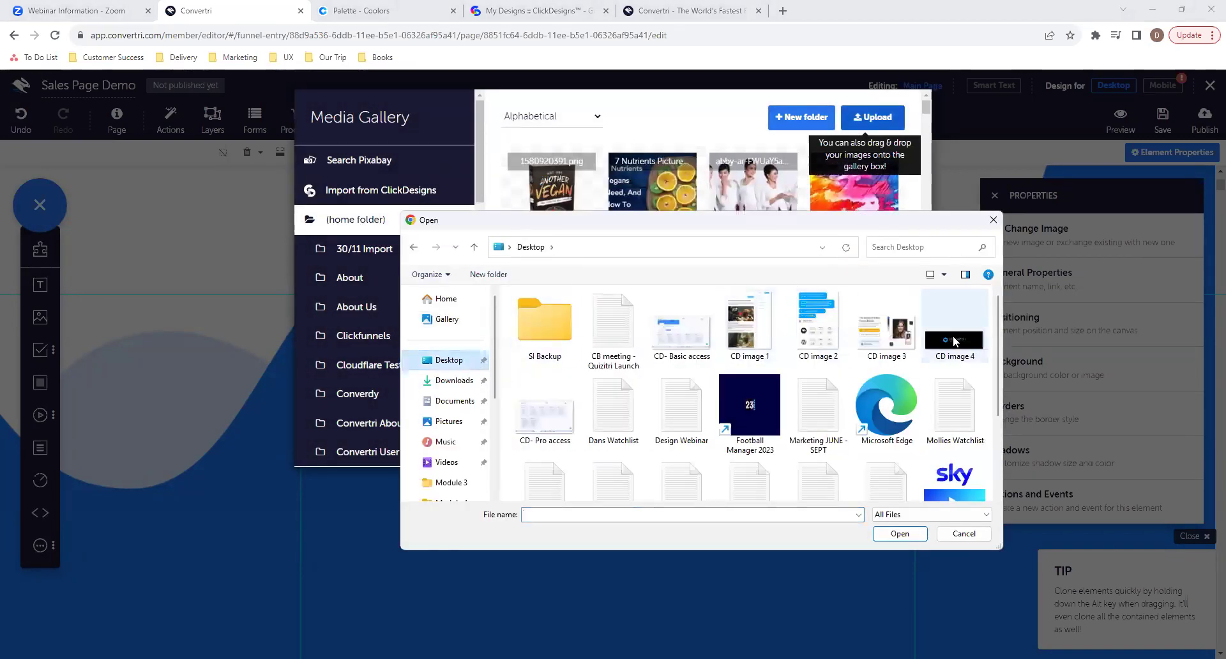
pyautogui.click(889, 348)
pyautogui.press('Return')
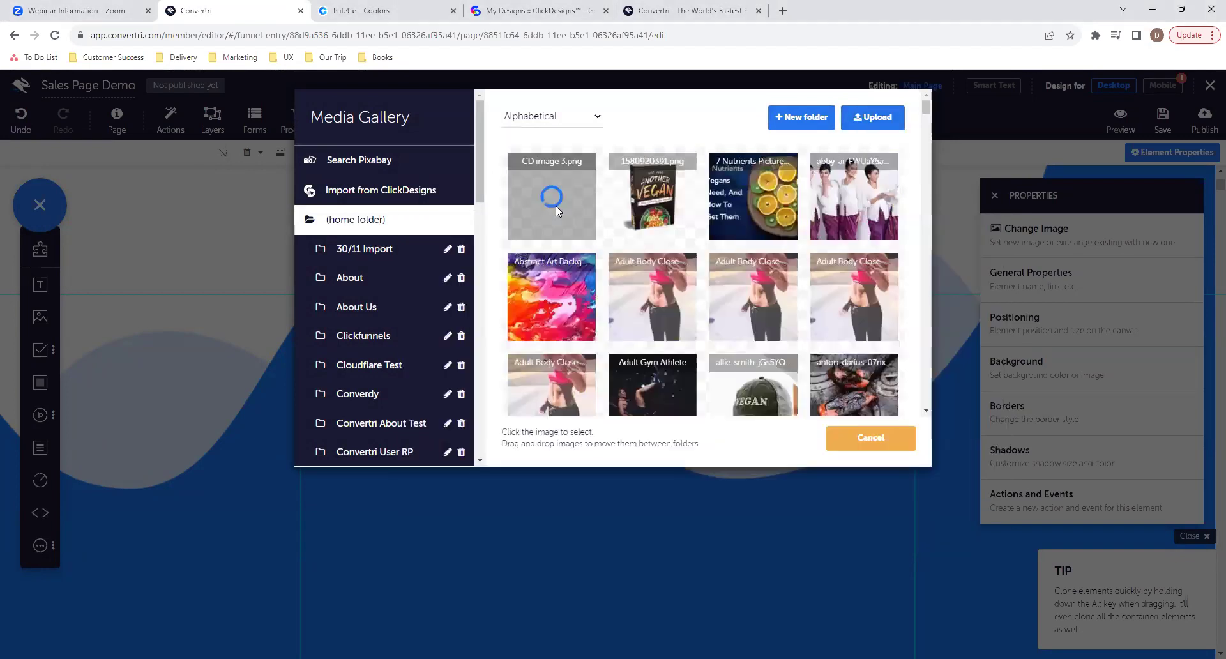
# Insert CD image 3.png from the gallery sorted by Recent and centre it horizontally below the headline.
pyautogui.scroll(-8, 556, 211)
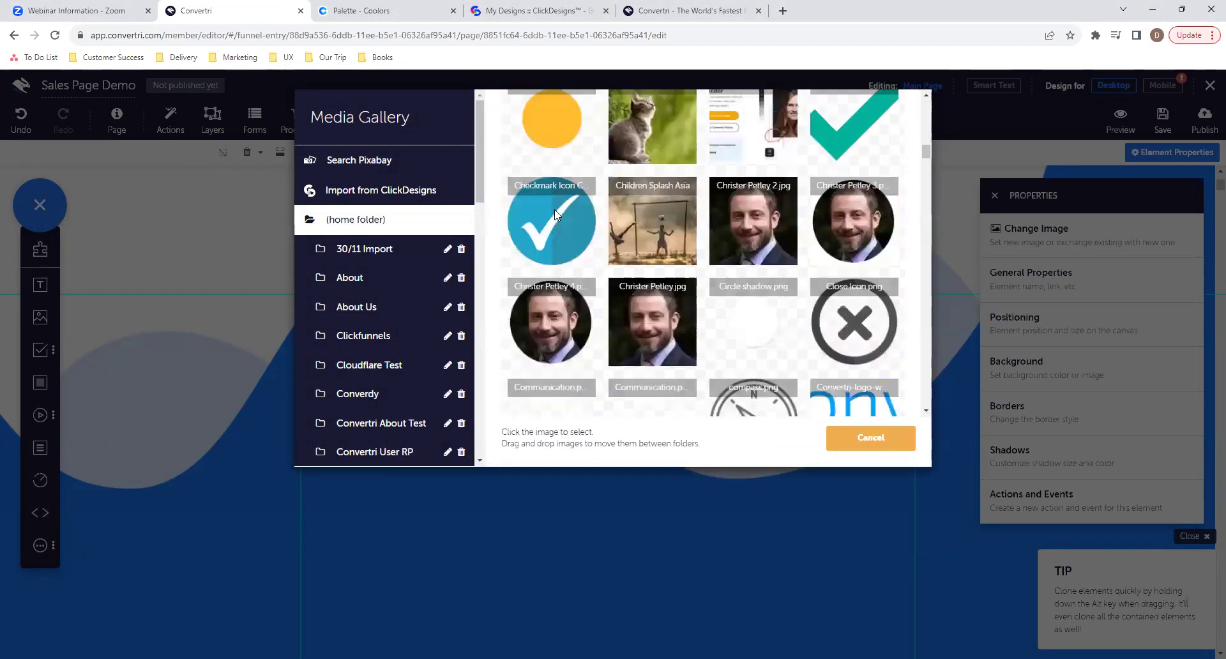
pyautogui.scroll(10, 557, 214)
pyautogui.scroll(-2, 558, 214)
pyautogui.scroll(-12, 557, 215)
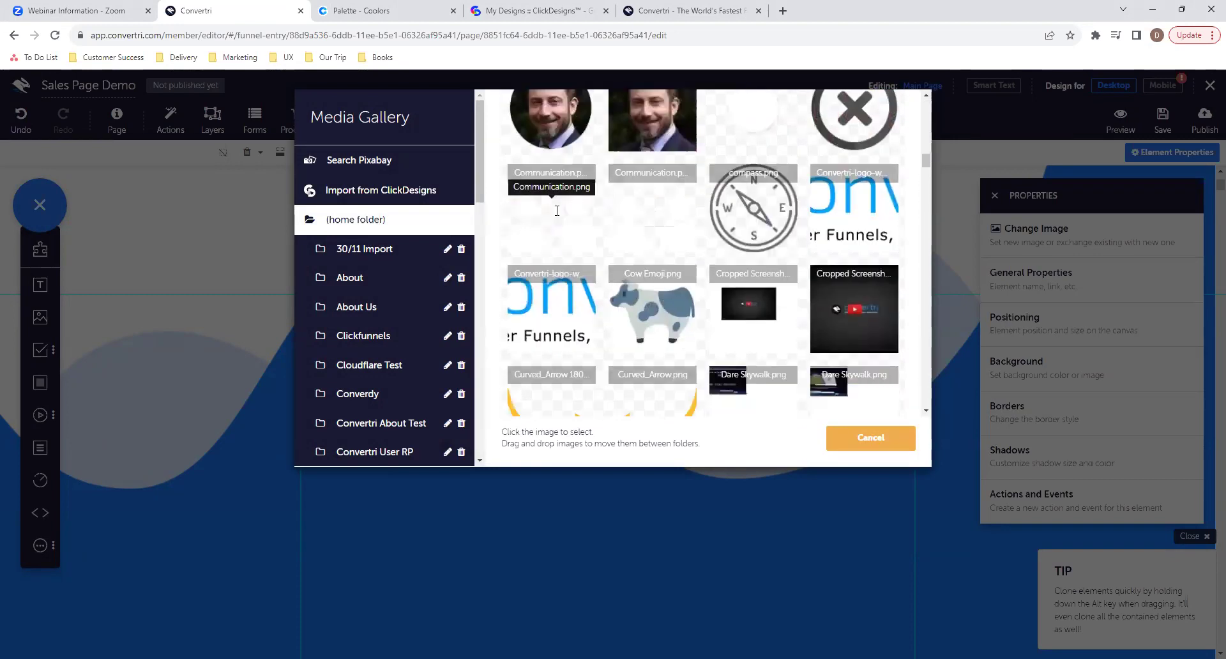
pyautogui.scroll(12, 556, 210)
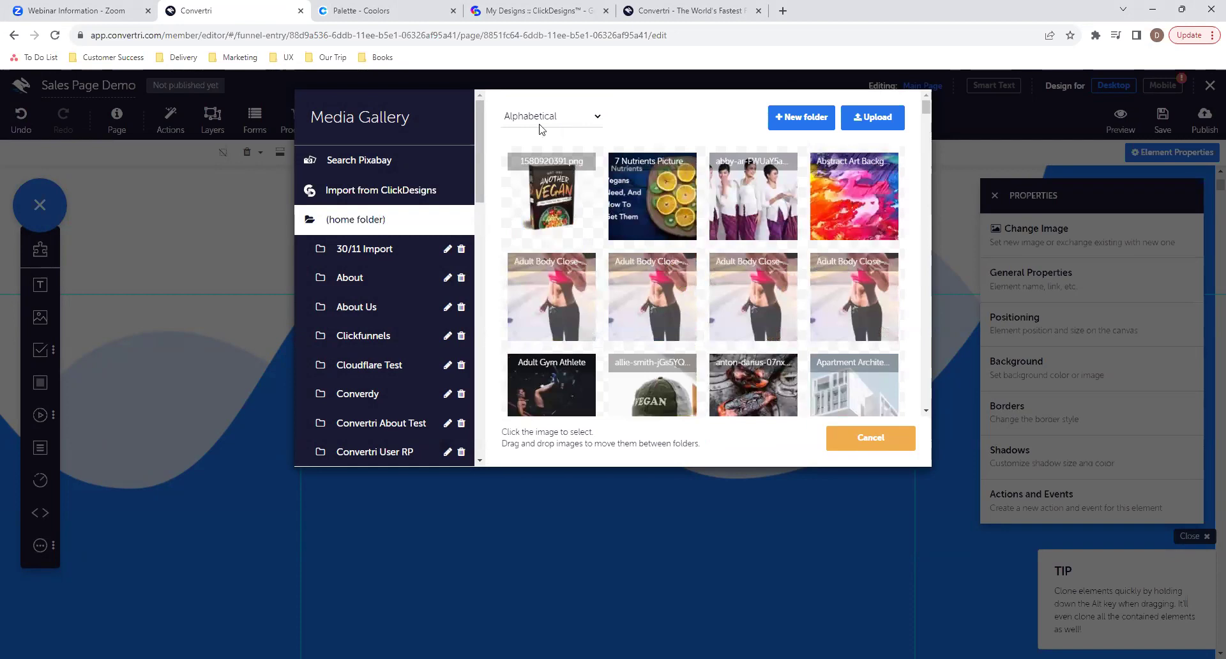
pyautogui.click(661, 201)
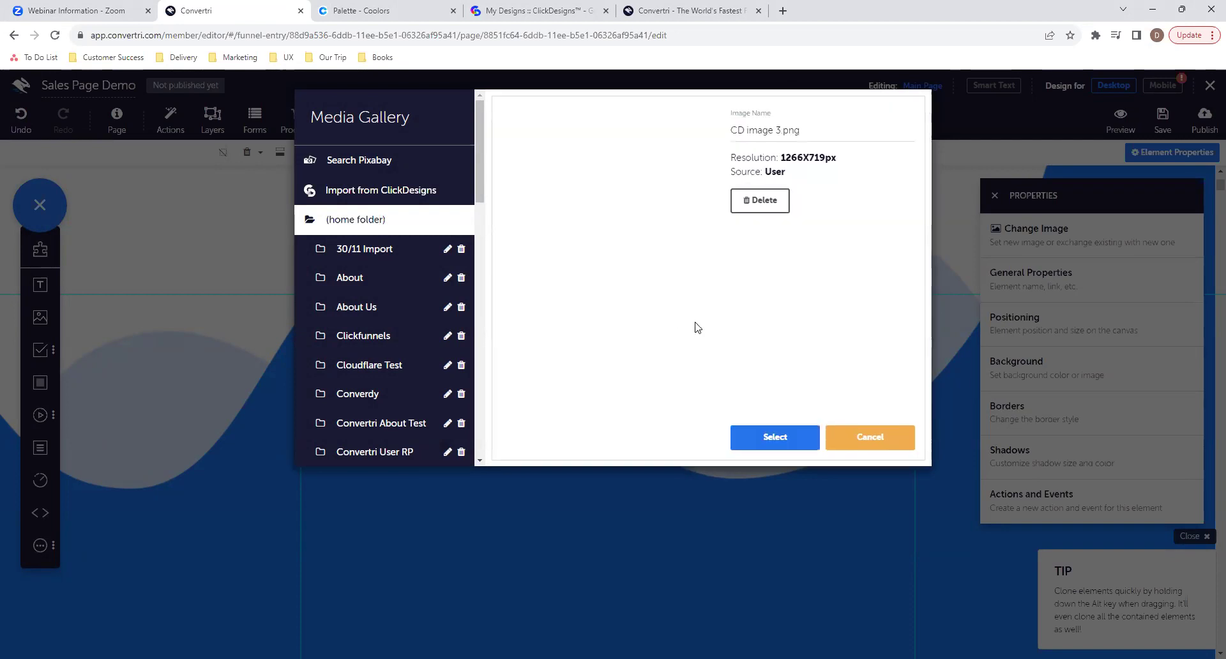
pyautogui.click(777, 440)
pyautogui.moveTo(717, 378); pyautogui.dragTo(723, 502)
pyautogui.click(398, 152)
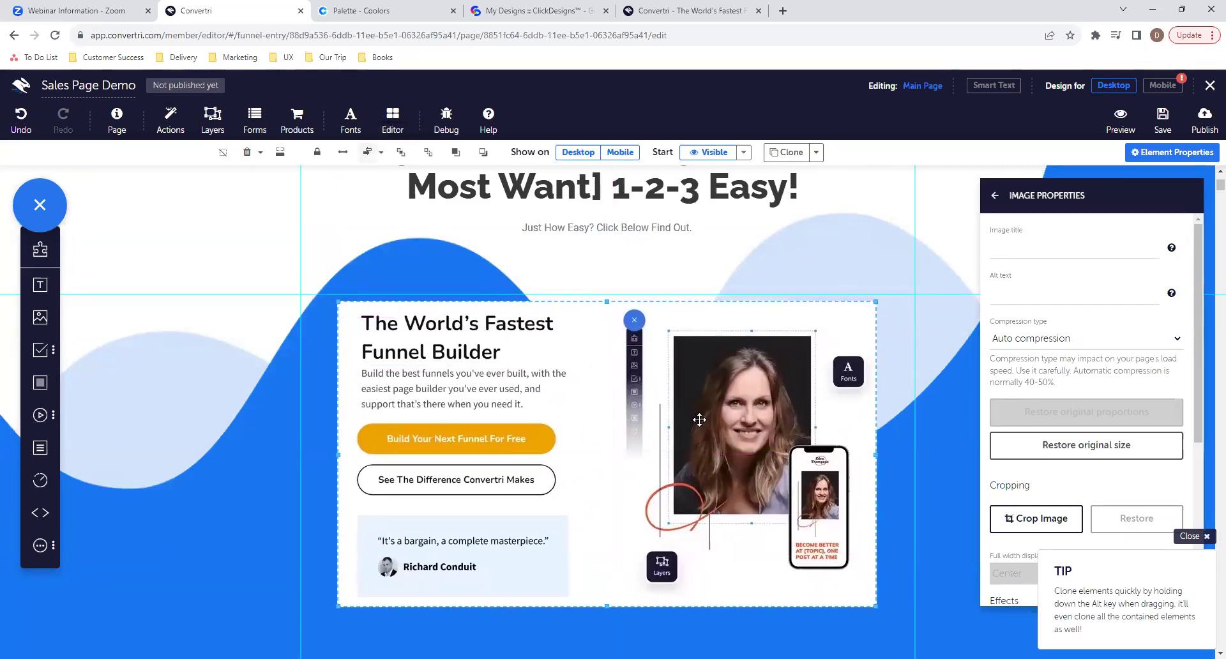
# Delete the inserted funnel builder screenshot from the sales page.
pyautogui.scroll(-3, 911, 464)
pyautogui.click(911, 464)
pyautogui.scroll(4, 912, 441)
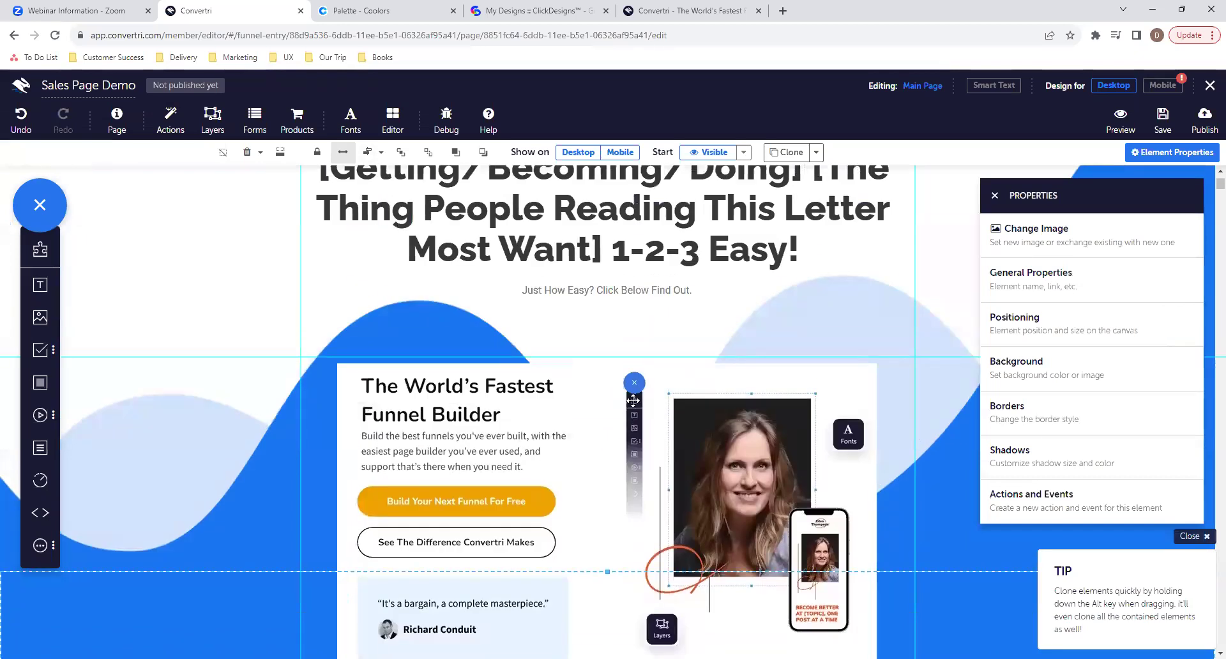
pyautogui.scroll(-3, 631, 407)
pyautogui.click(633, 387)
pyautogui.scroll(1, 661, 415)
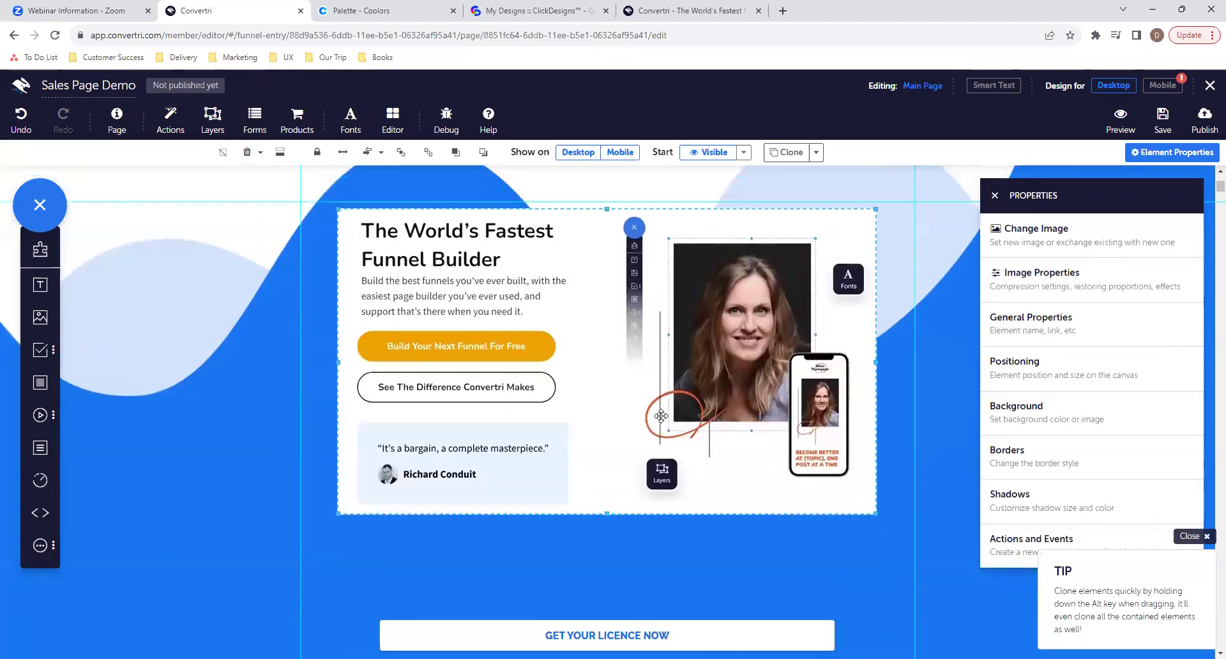
pyautogui.press('Delete')
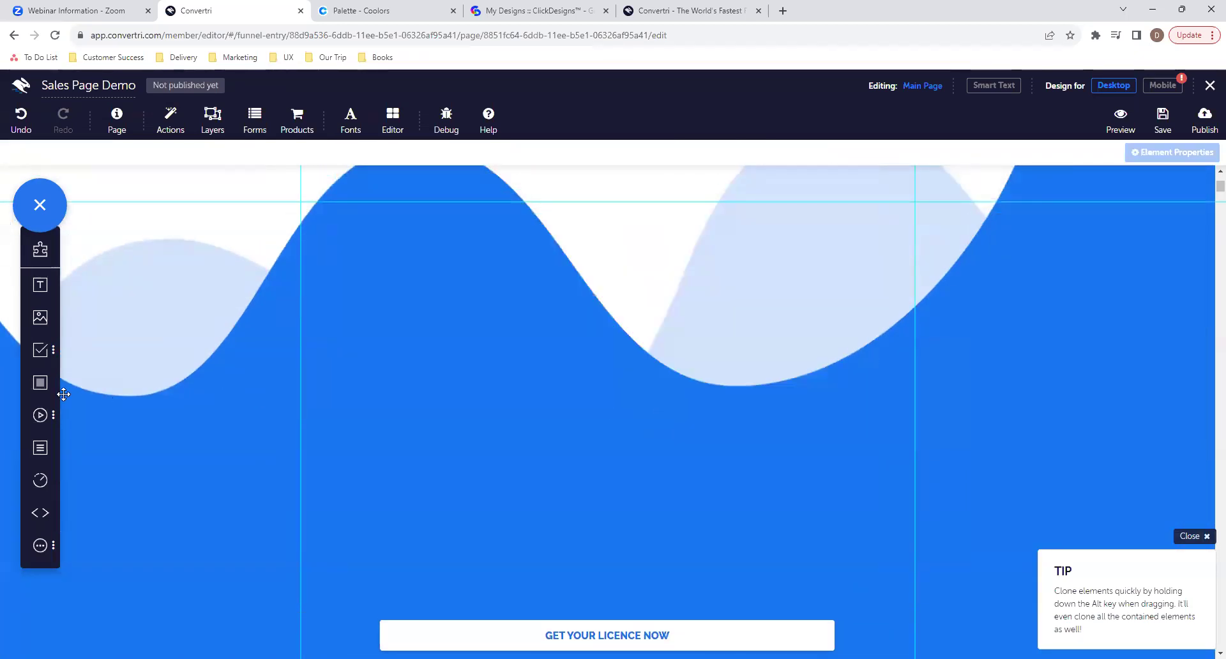
# Add an image element below the headline using the iMac mockup imported from ClickDesigns.
pyautogui.moveTo(35, 317); pyautogui.dragTo(282, 239)
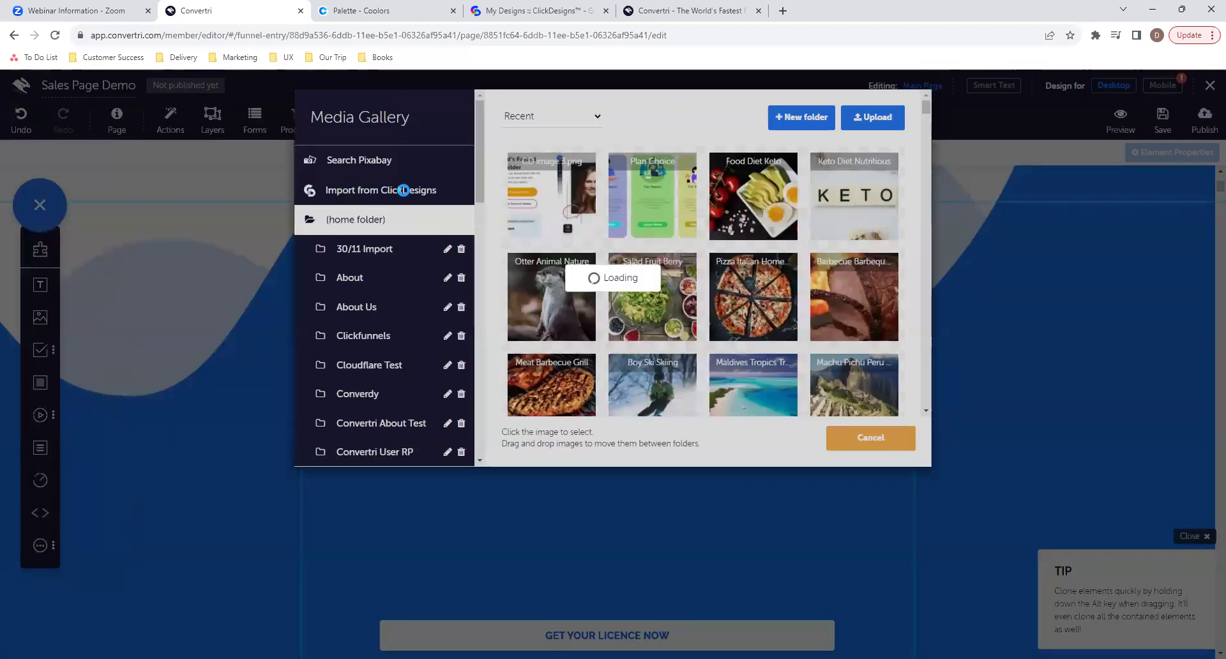
pyautogui.click(404, 192)
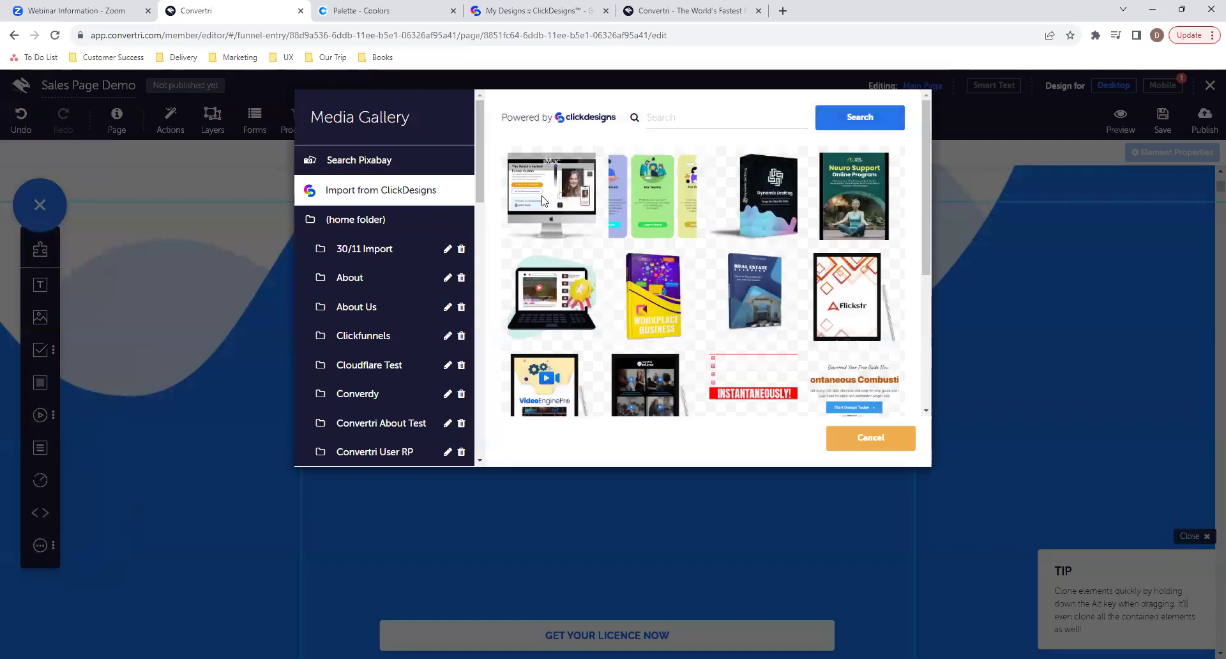
pyautogui.click(770, 397)
pyautogui.click(781, 438)
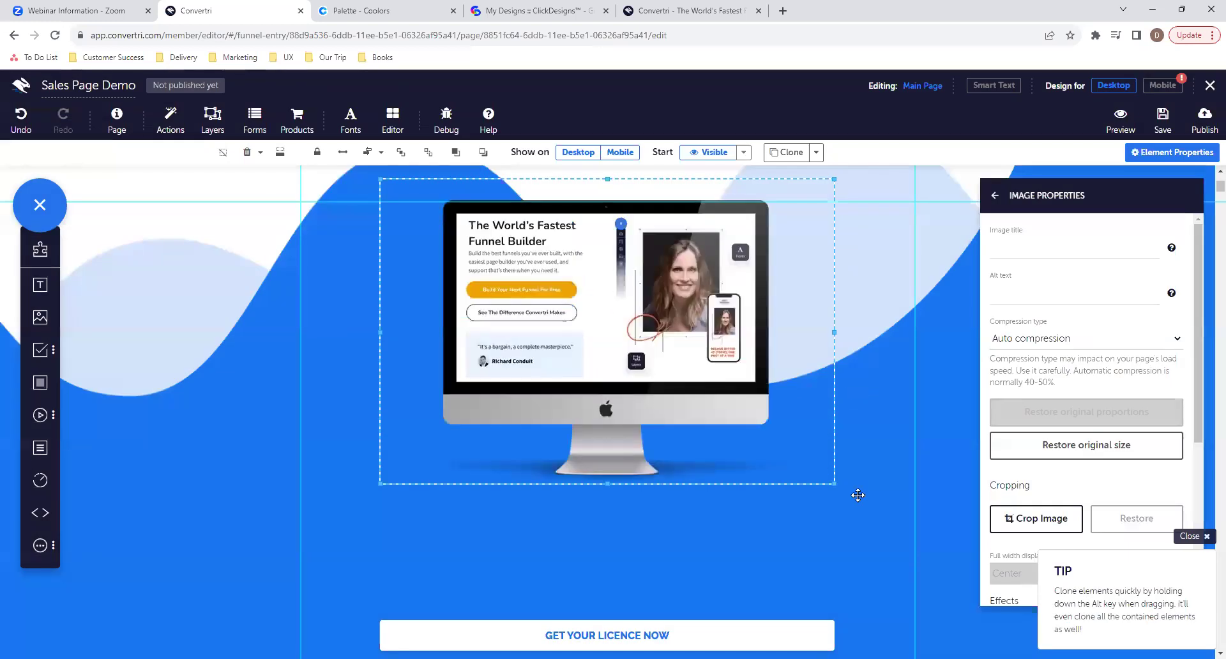
# Enlarge the iMac mockup to nearly the content width, centre it horizontally and fit it above the GET YOUR LICENCE NOW button.
pyautogui.moveTo(834, 483); pyautogui.dragTo(987, 587)
pyautogui.moveTo(867, 498); pyautogui.dragTo(791, 503)
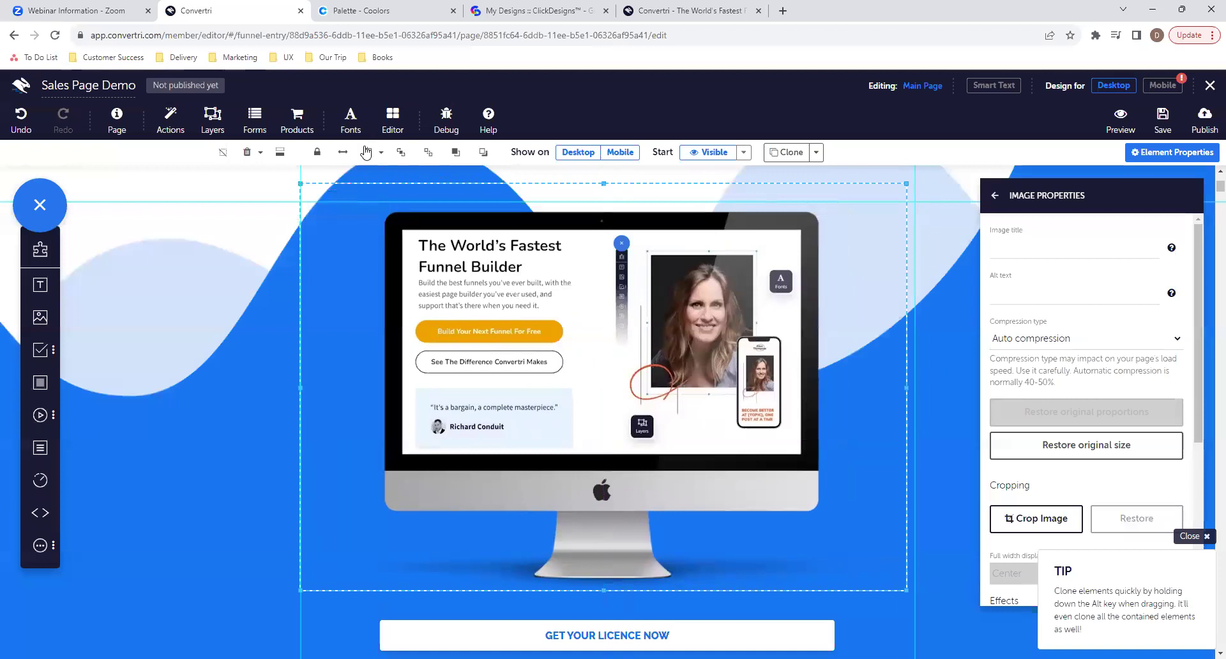
pyautogui.scroll(1, 657, 354)
pyautogui.scroll(1, 657, 354)
pyautogui.moveTo(662, 382); pyautogui.dragTo(662, 371)
pyautogui.scroll(-3, 661, 381)
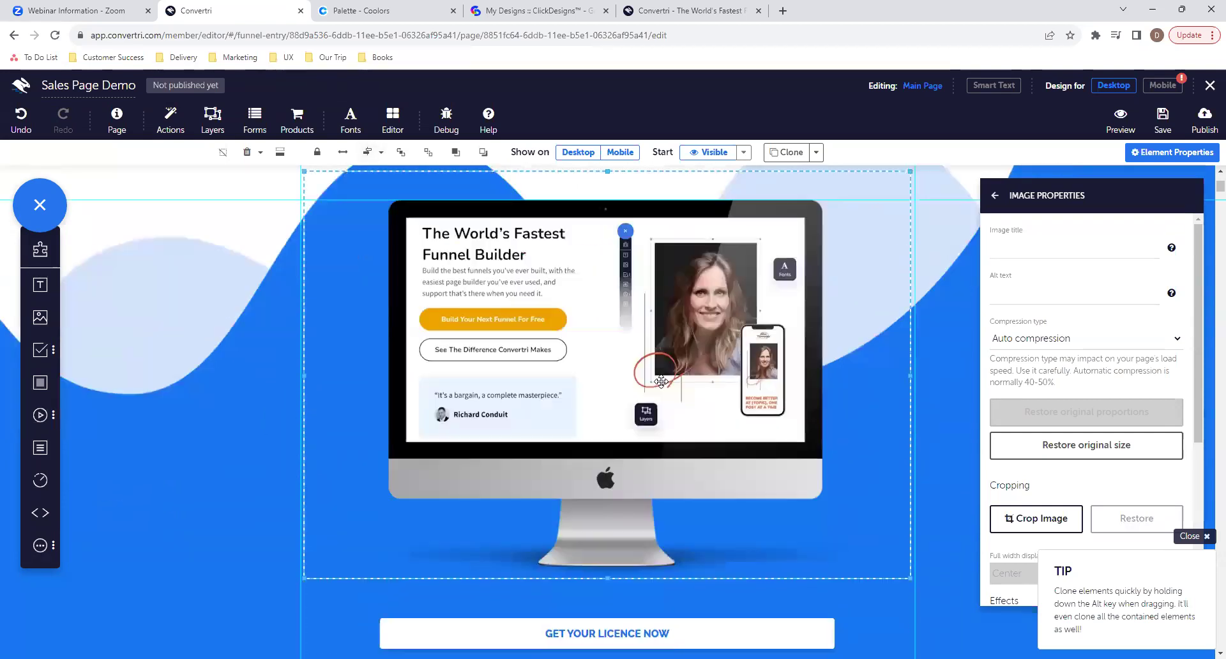
# Examine the device placeholder graphic on the sales page and the phone mockups on the convertri.com homepage.
pyautogui.scroll(-12, 661, 381)
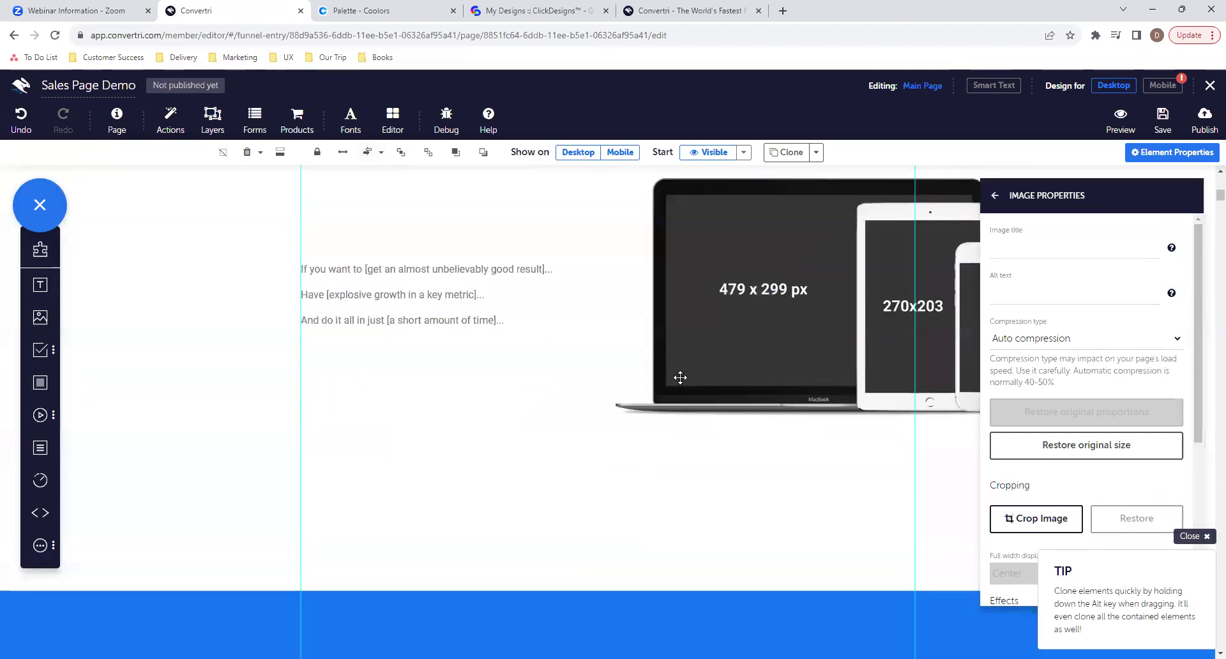
pyautogui.click(678, 6)
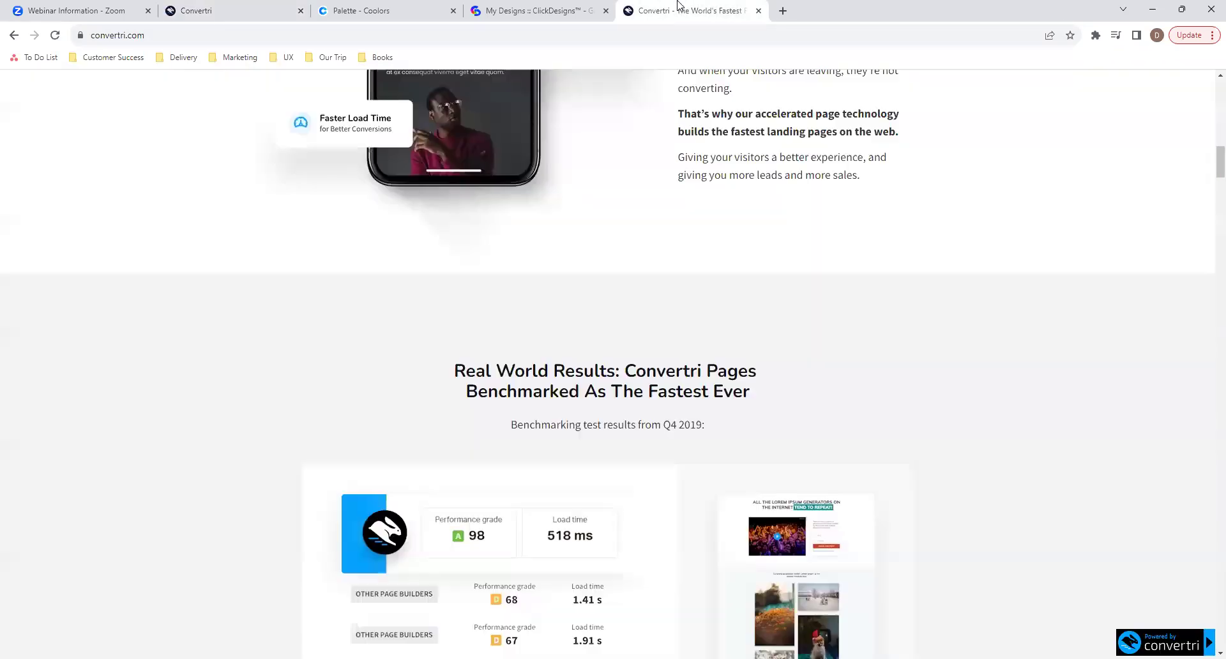
pyautogui.scroll(6, 536, 167)
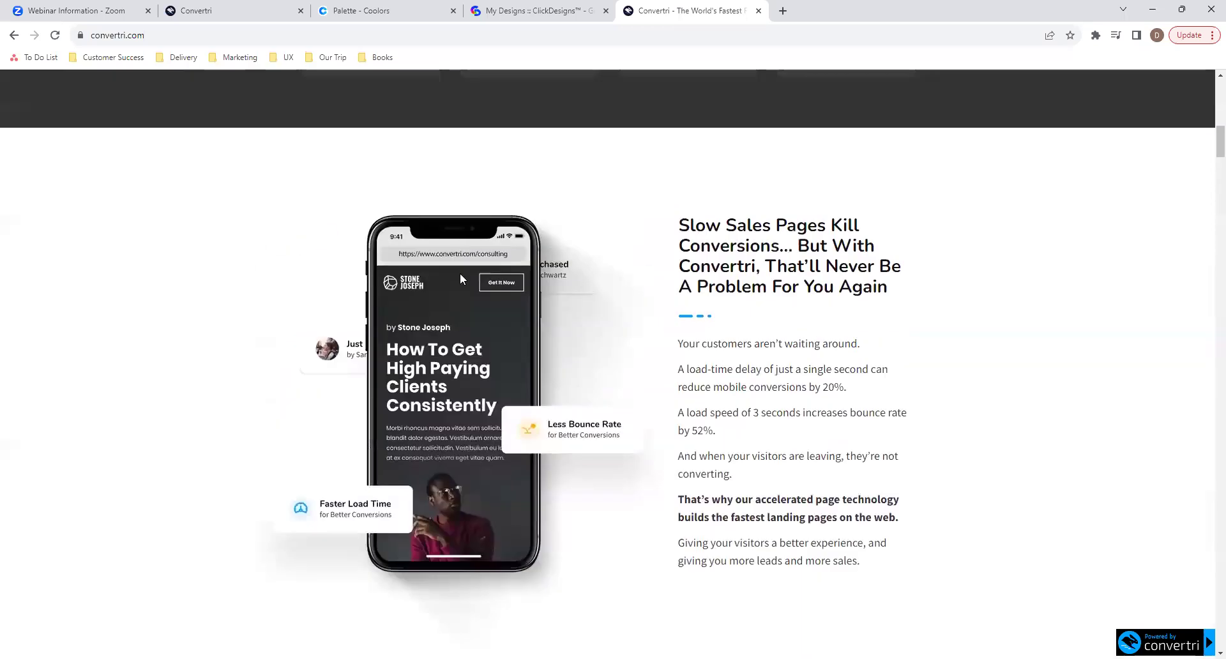
pyautogui.scroll(14, 547, 244)
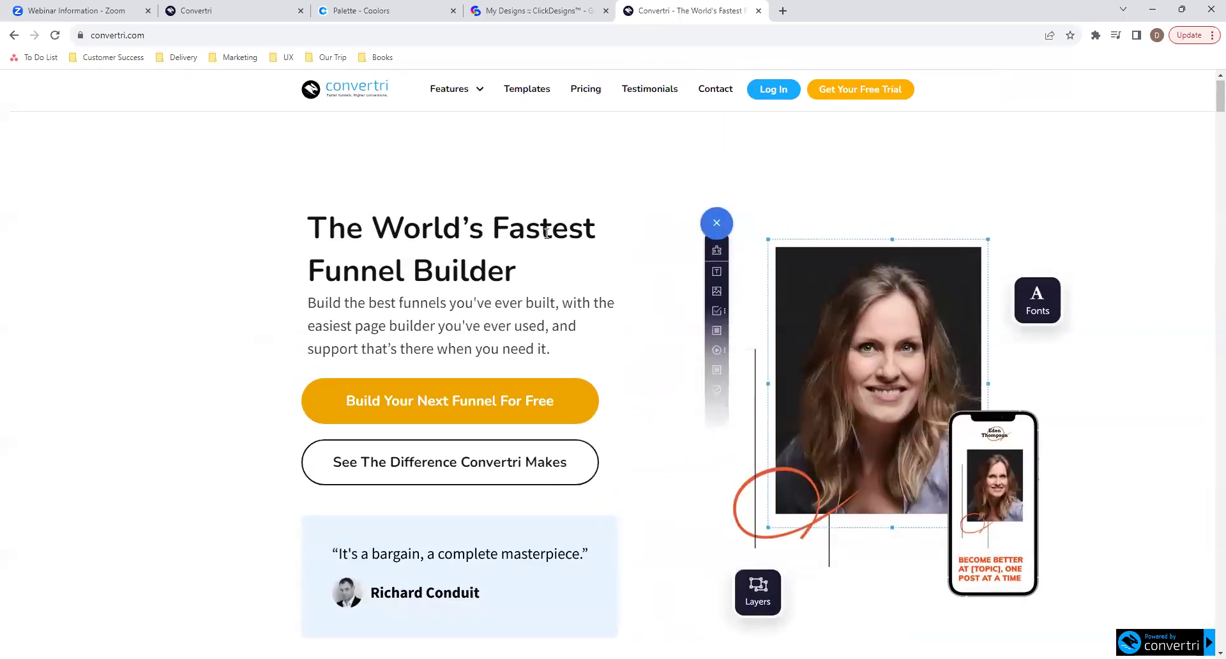
pyautogui.scroll(-20, 547, 239)
pyautogui.scroll(-8, 548, 239)
pyautogui.scroll(-20, 546, 239)
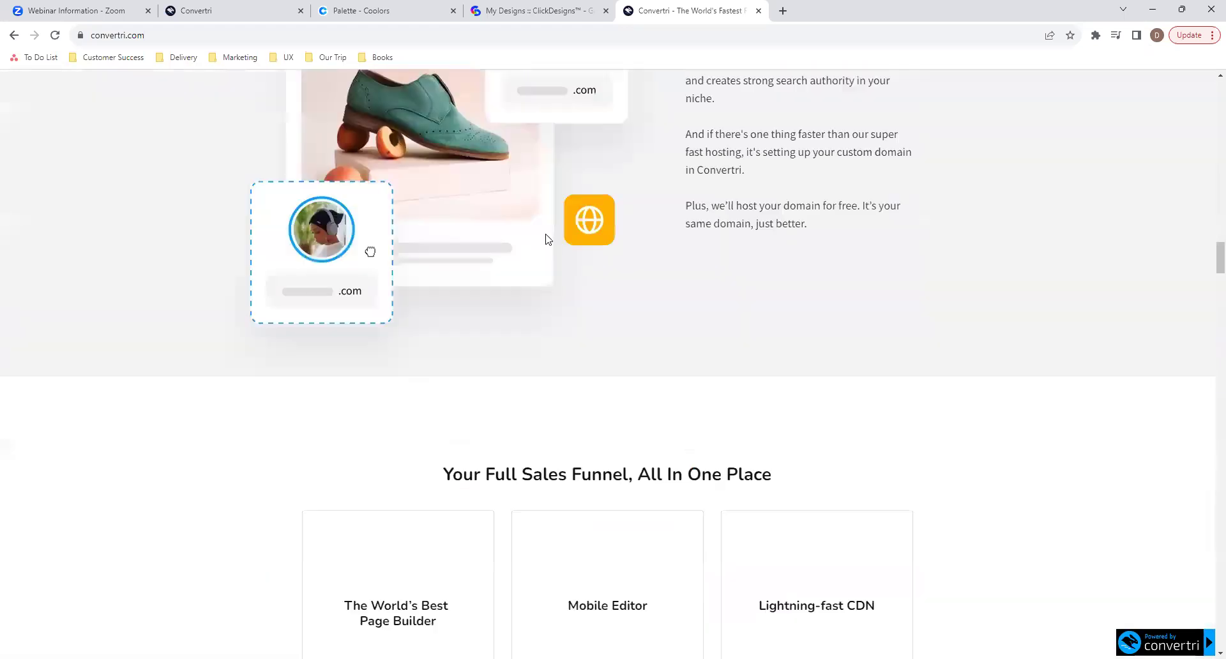
pyautogui.scroll(-20, 546, 238)
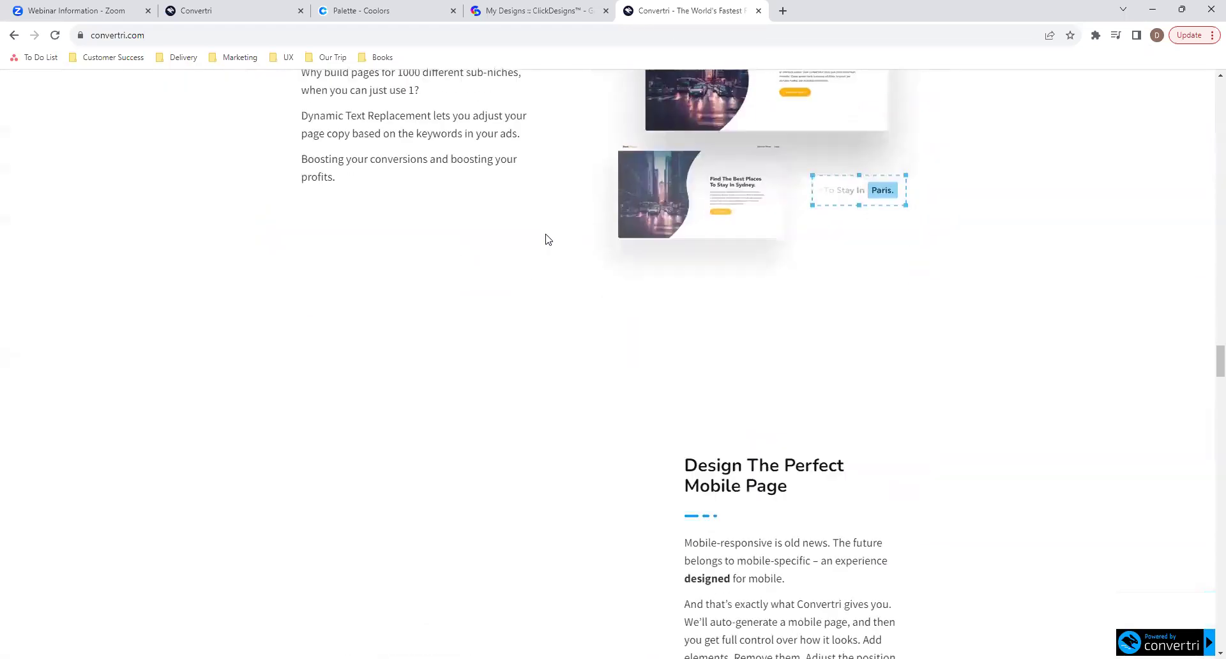
pyautogui.scroll(2, 249, 194)
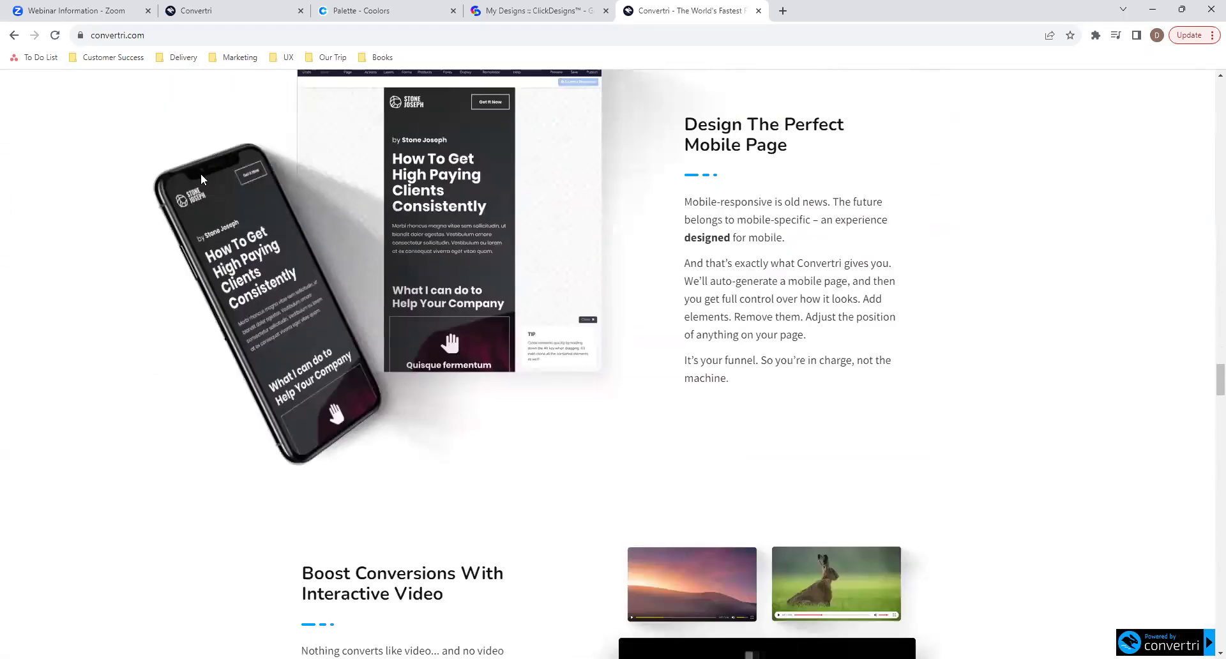
pyautogui.scroll(-15, 586, 401)
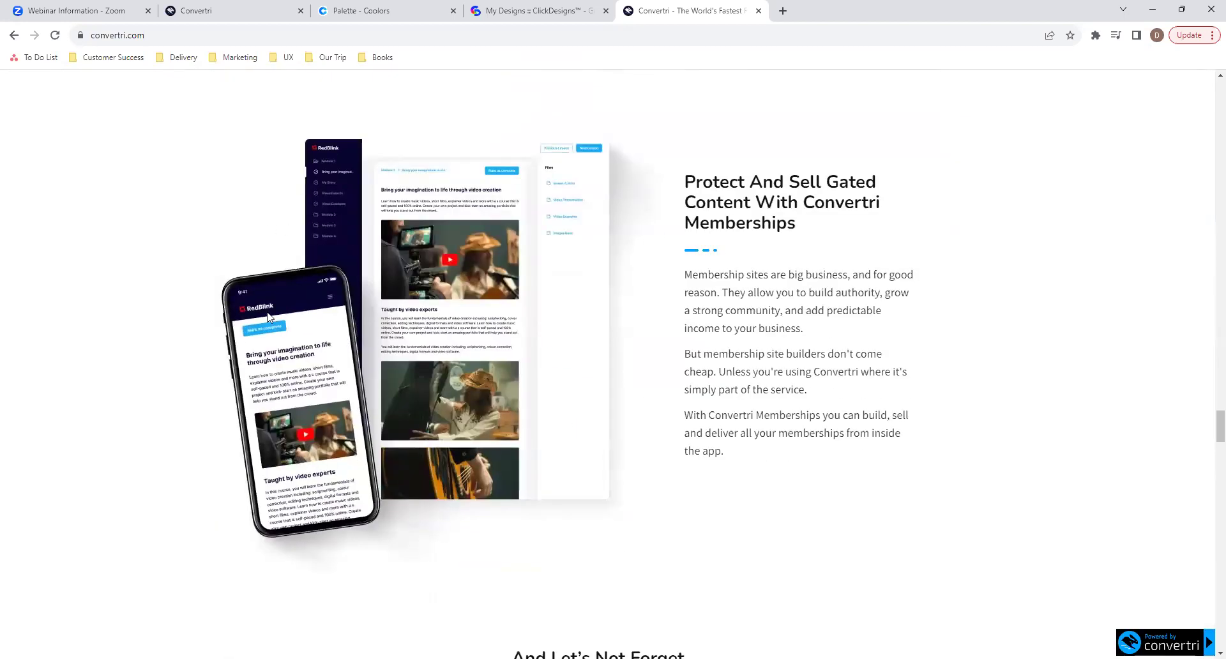
# Switch to ClickDesigns and preview the designer-at-desk template in the Custom Graphics category.
pyautogui.click(519, 8)
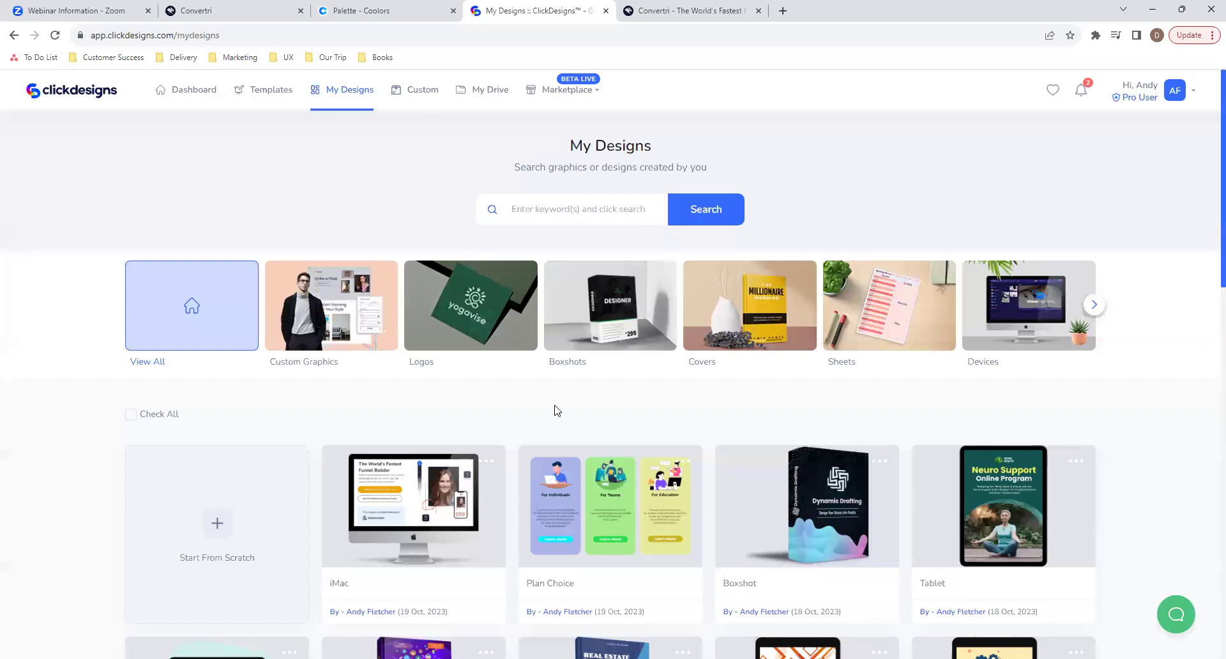
pyautogui.scroll(-2, 555, 411)
pyautogui.scroll(3, 627, 371)
pyautogui.click(258, 96)
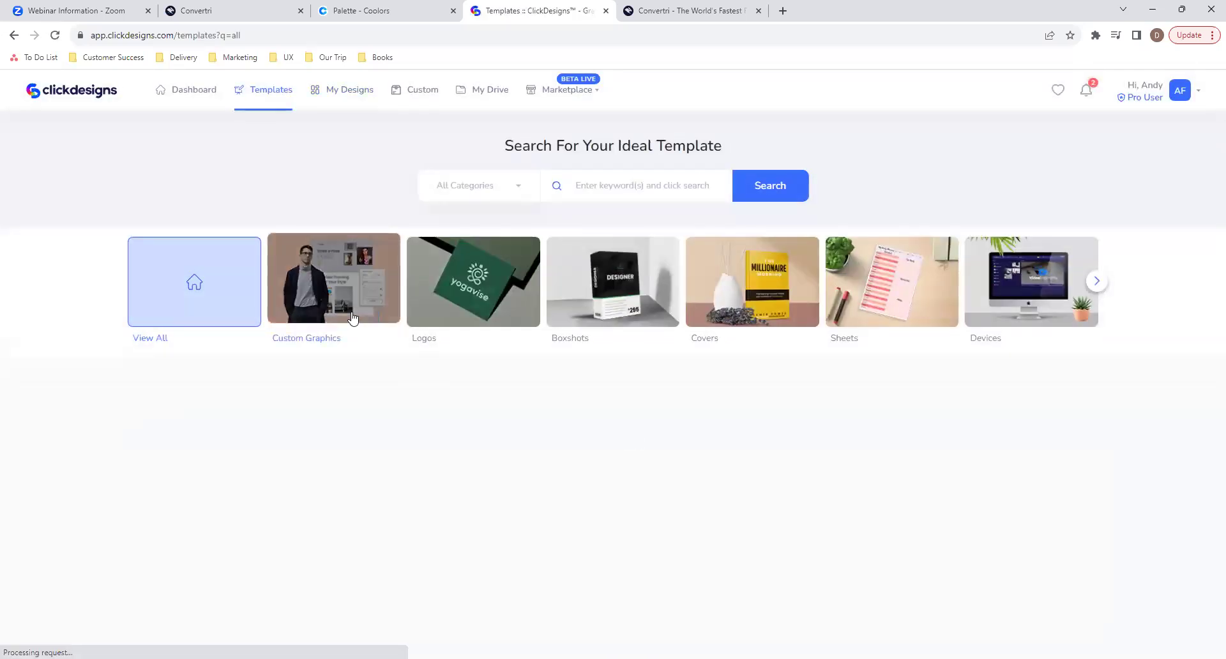
pyautogui.click(350, 315)
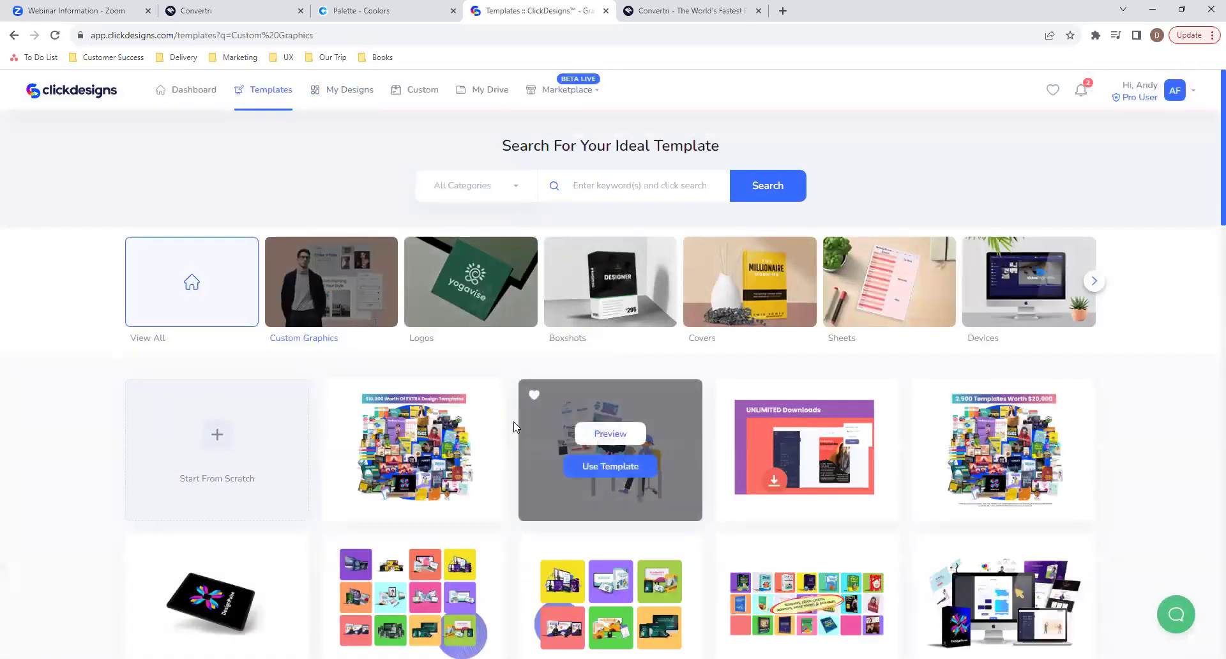
pyautogui.scroll(-1, 429, 458)
pyautogui.scroll(-1, 429, 457)
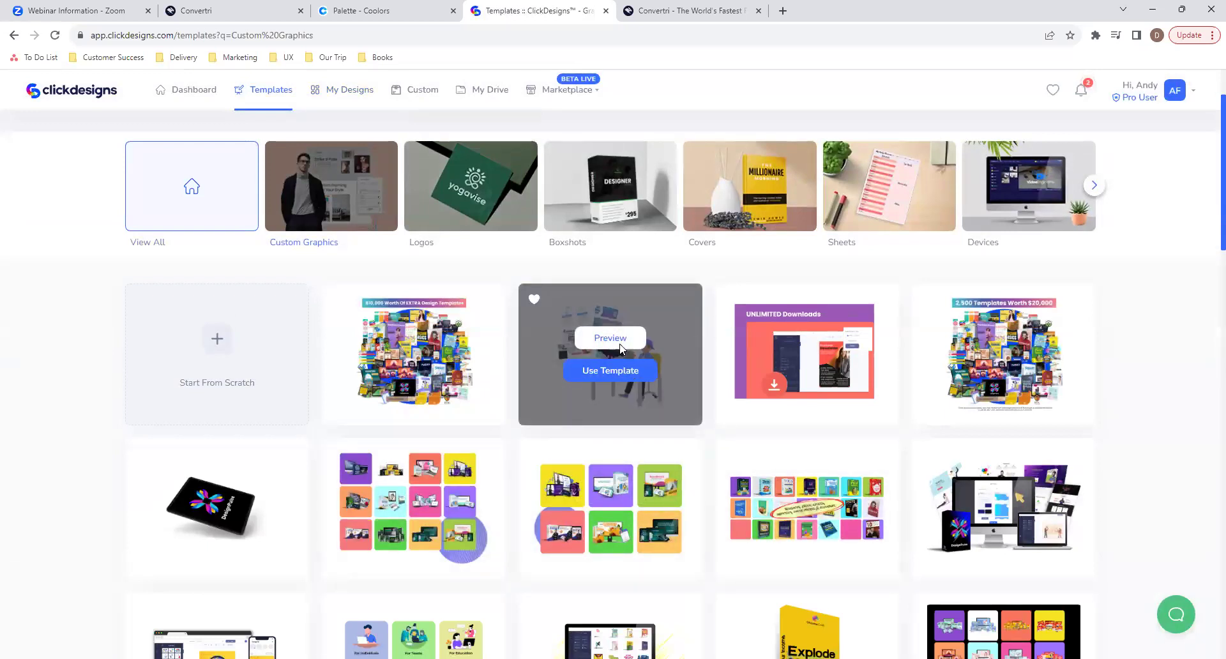
pyautogui.click(617, 345)
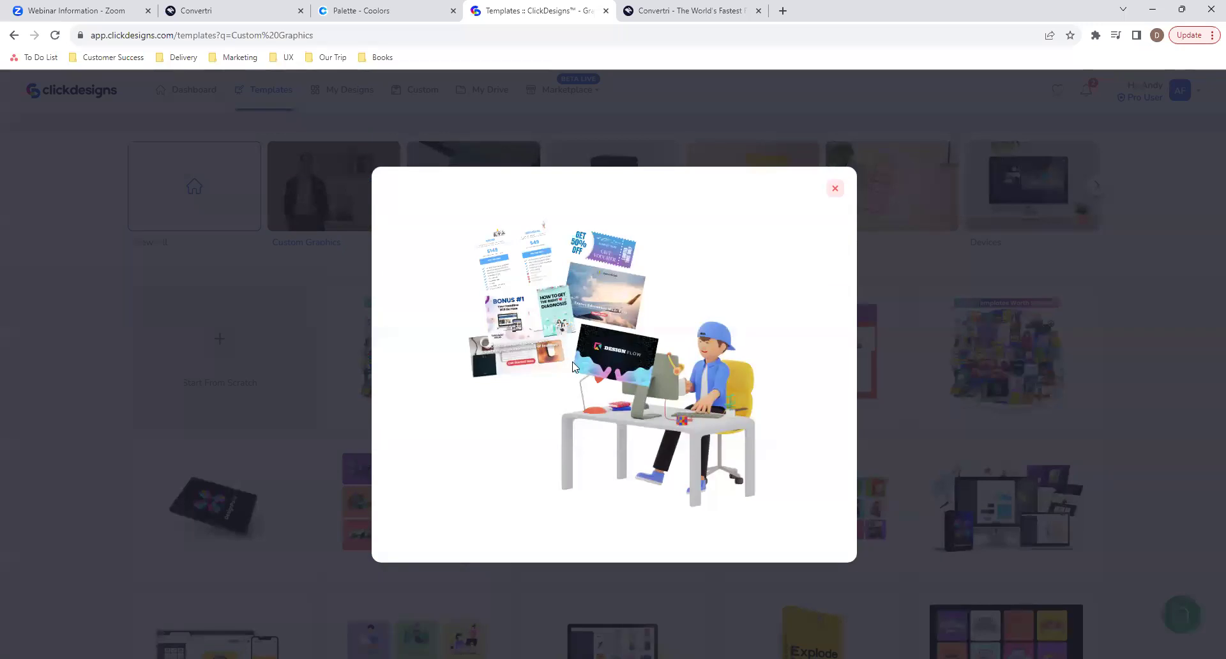
pyautogui.click(834, 189)
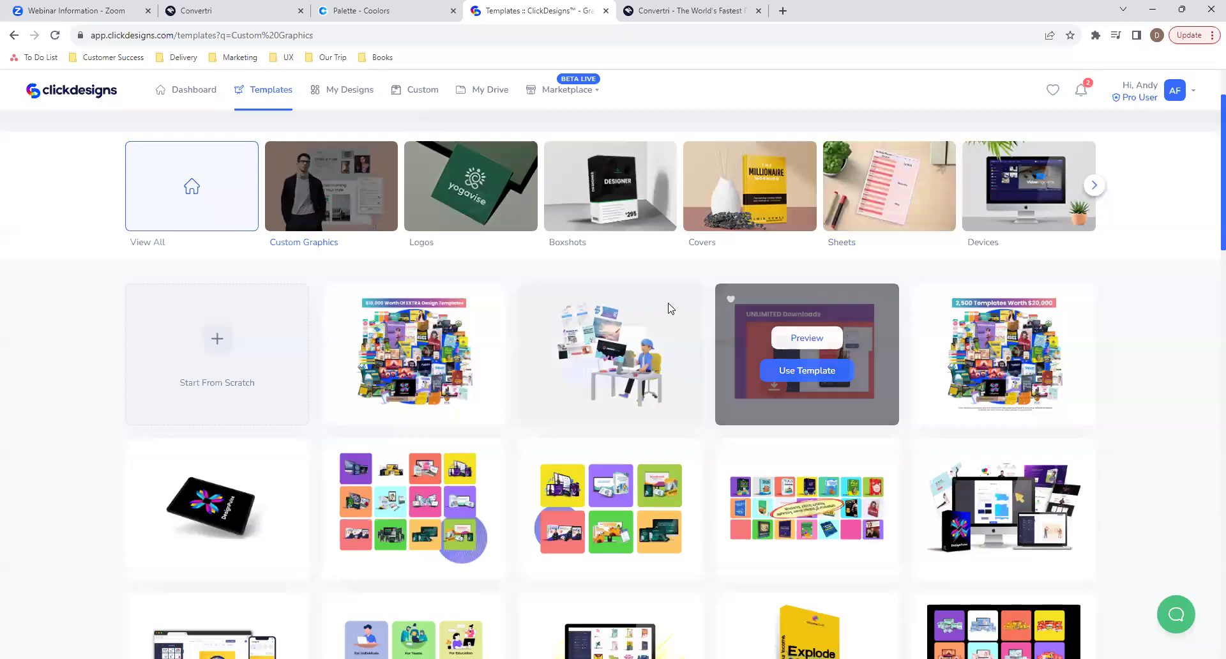
pyautogui.scroll(2, 671, 306)
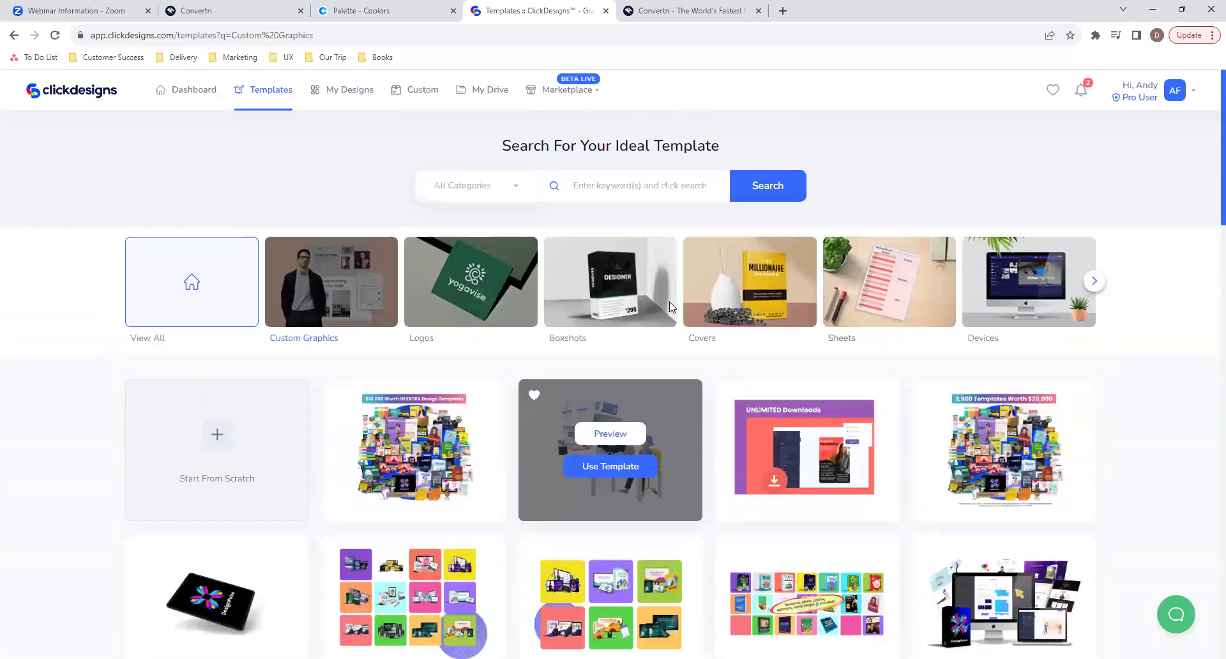
# Create a design titled iPhone from the "$100+ PER DAY" phone template in the Devices category.
pyautogui.click(1048, 308)
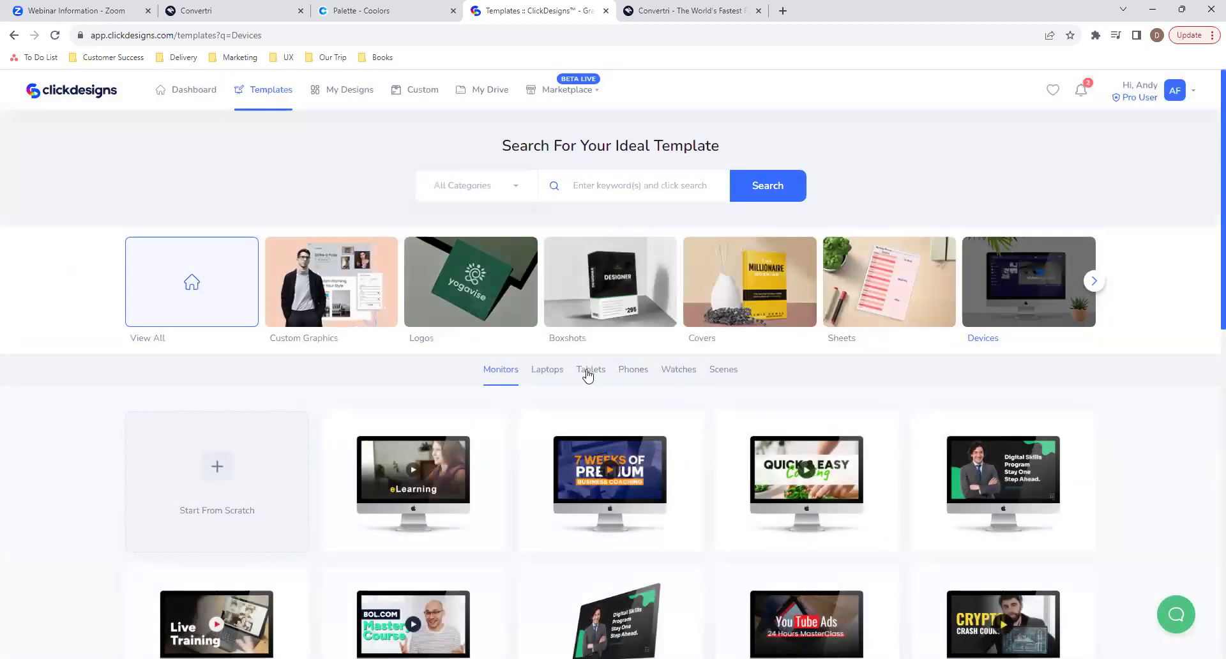
pyautogui.click(633, 369)
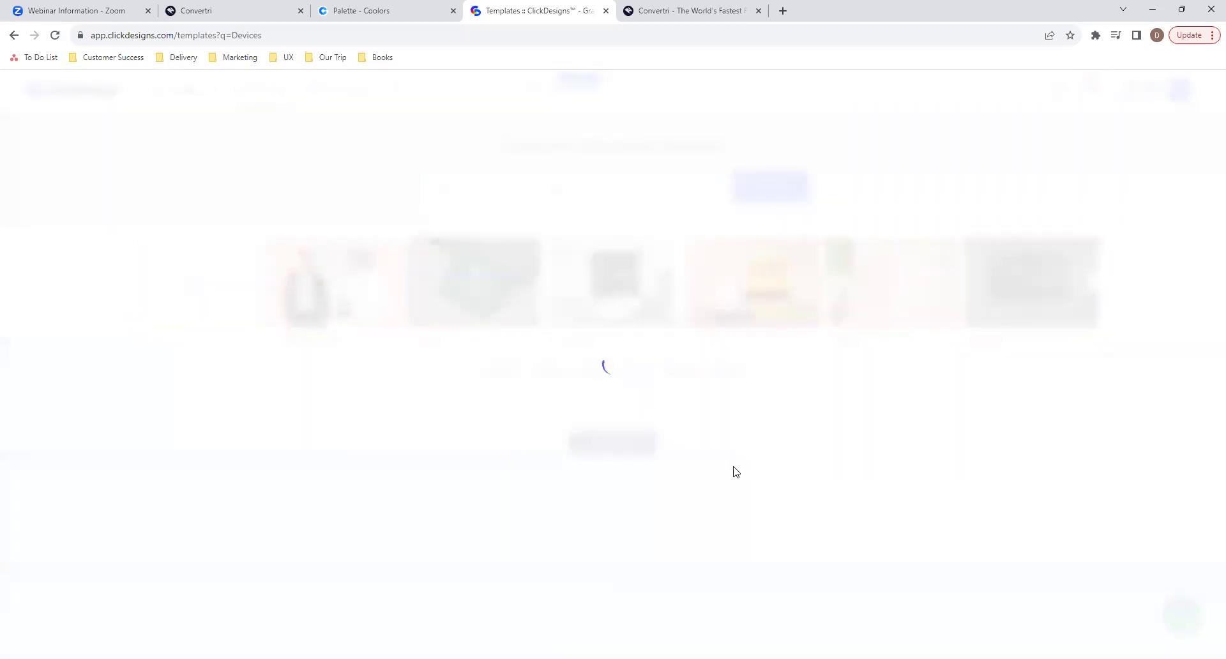
pyautogui.scroll(-1, 731, 471)
pyautogui.scroll(-1, 731, 471)
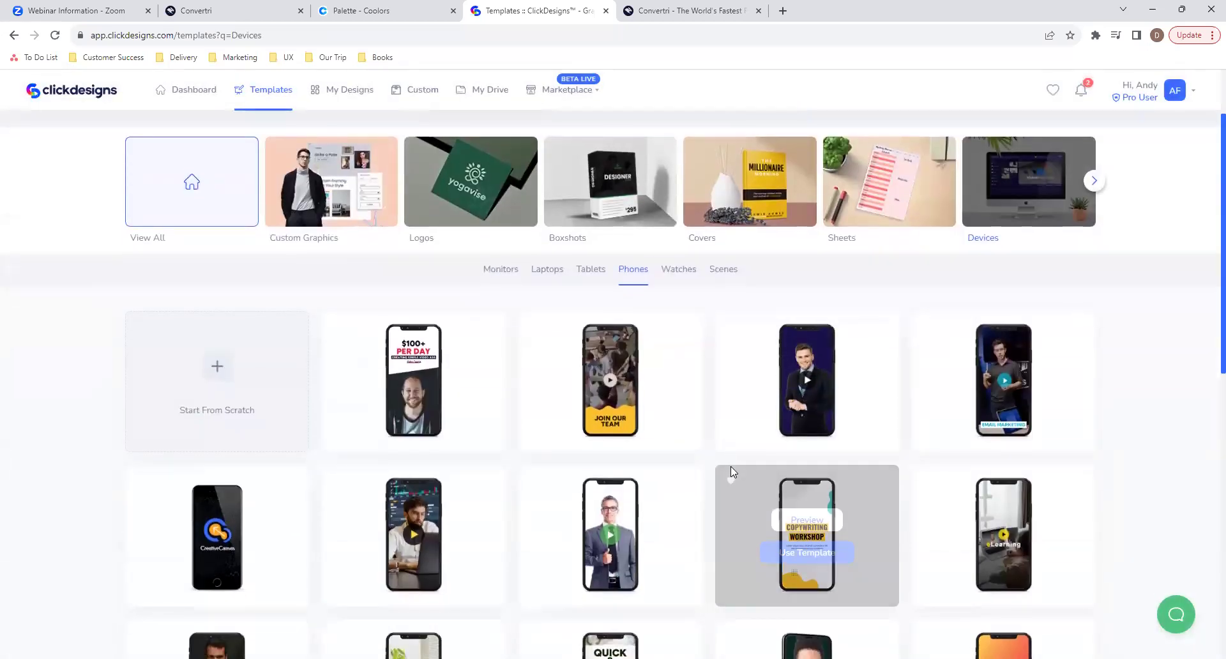
pyautogui.scroll(-2, 573, 451)
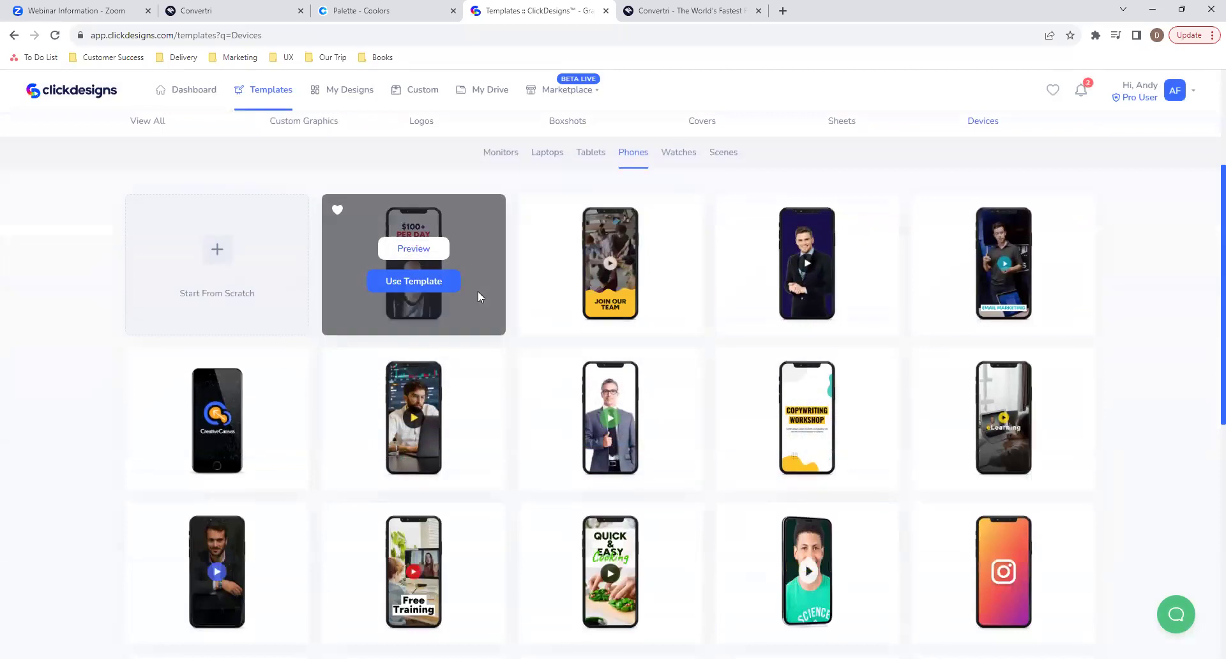
pyautogui.click(439, 284)
pyautogui.write('iPhon')
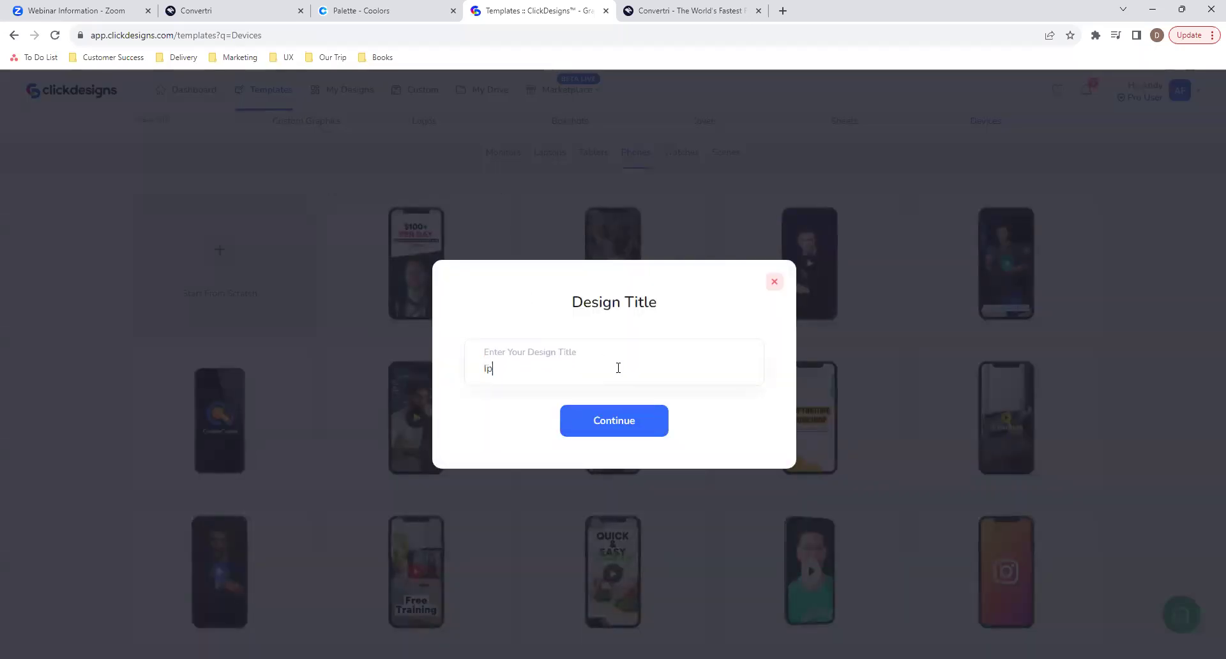
pyautogui.click(611, 424)
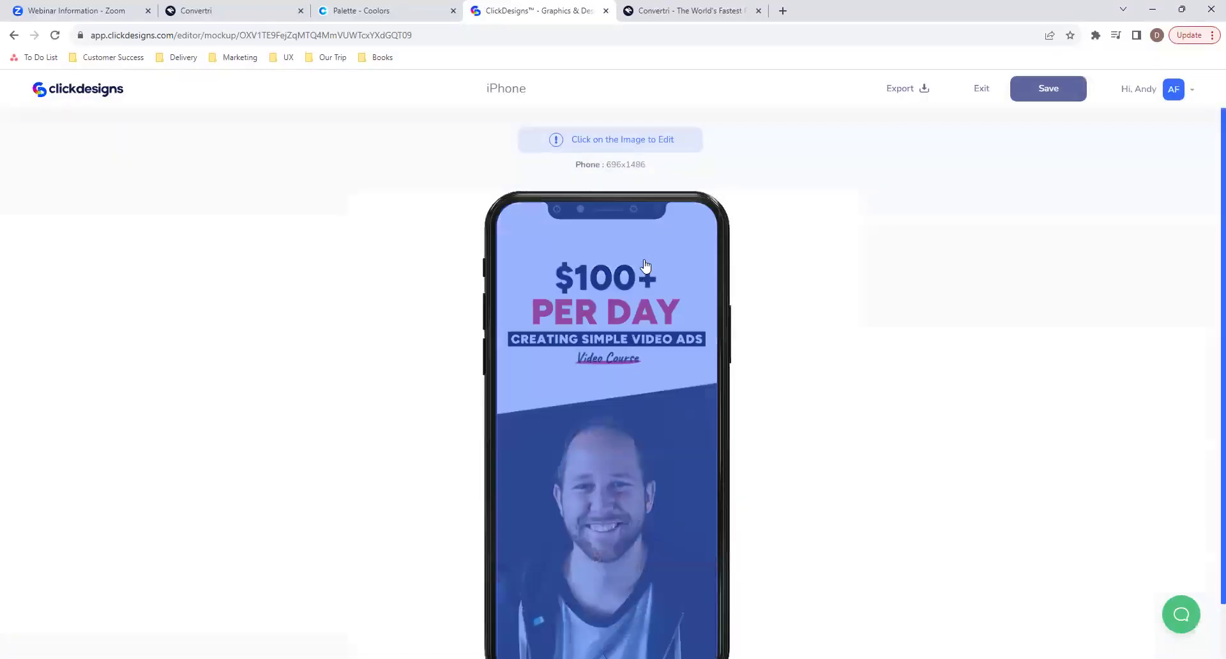
# Open the phone mockup's screen artwork for editing.
pyautogui.click(646, 265)
pyautogui.click(518, 292)
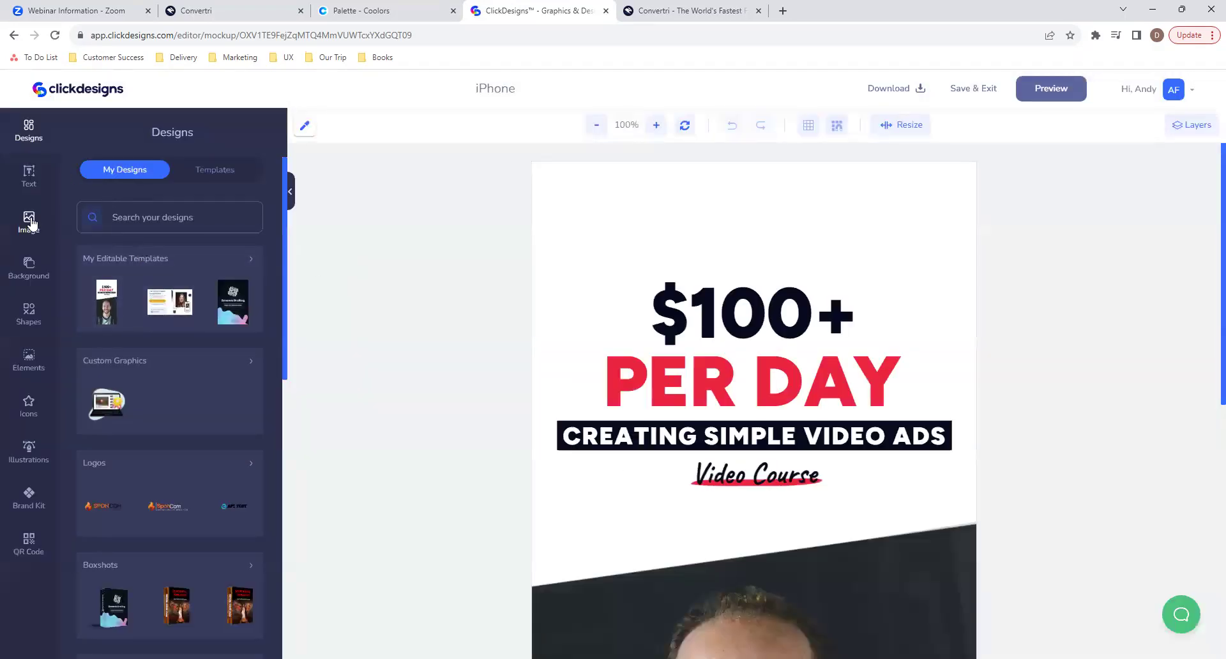
pyautogui.click(30, 224)
pyautogui.click(643, 300)
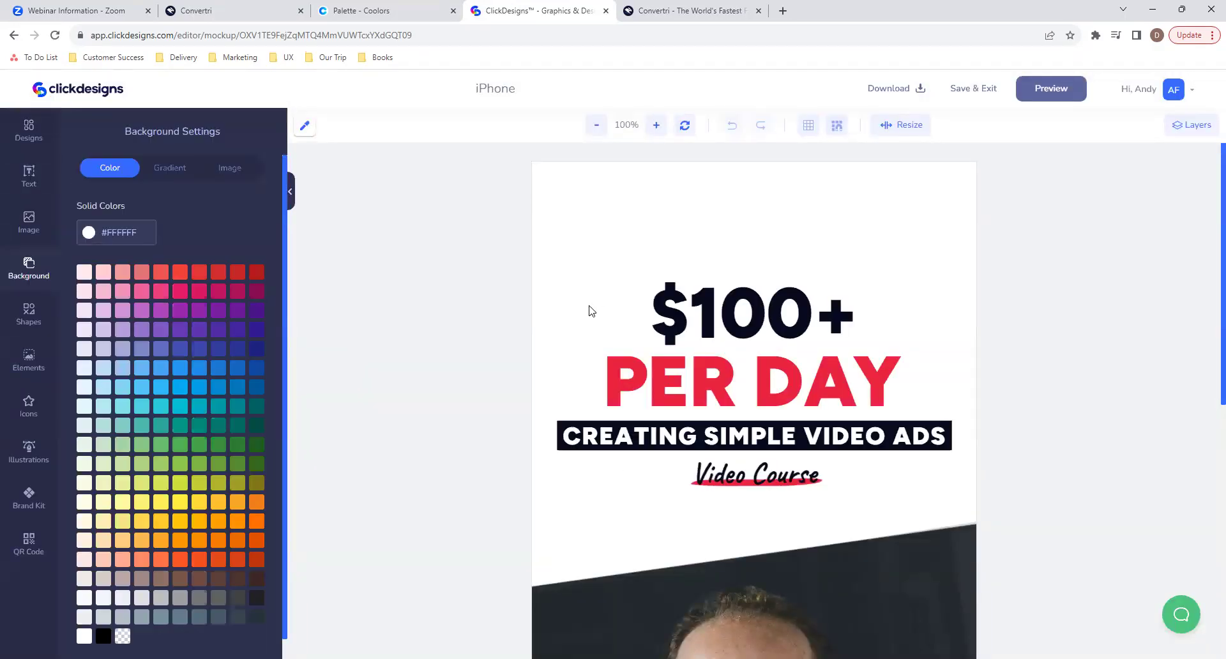
# Delete the headline texts, the caption banner, the red underline and the man's portrait from the phone artwork.
pyautogui.click(700, 325)
pyautogui.press('Delete')
pyautogui.click(704, 358)
pyautogui.press('Delete')
pyautogui.click(712, 423)
pyautogui.press('Delete')
pyautogui.click(732, 473)
pyautogui.press('Delete')
pyautogui.click(720, 444)
pyautogui.press('Delete')
pyautogui.click(730, 480)
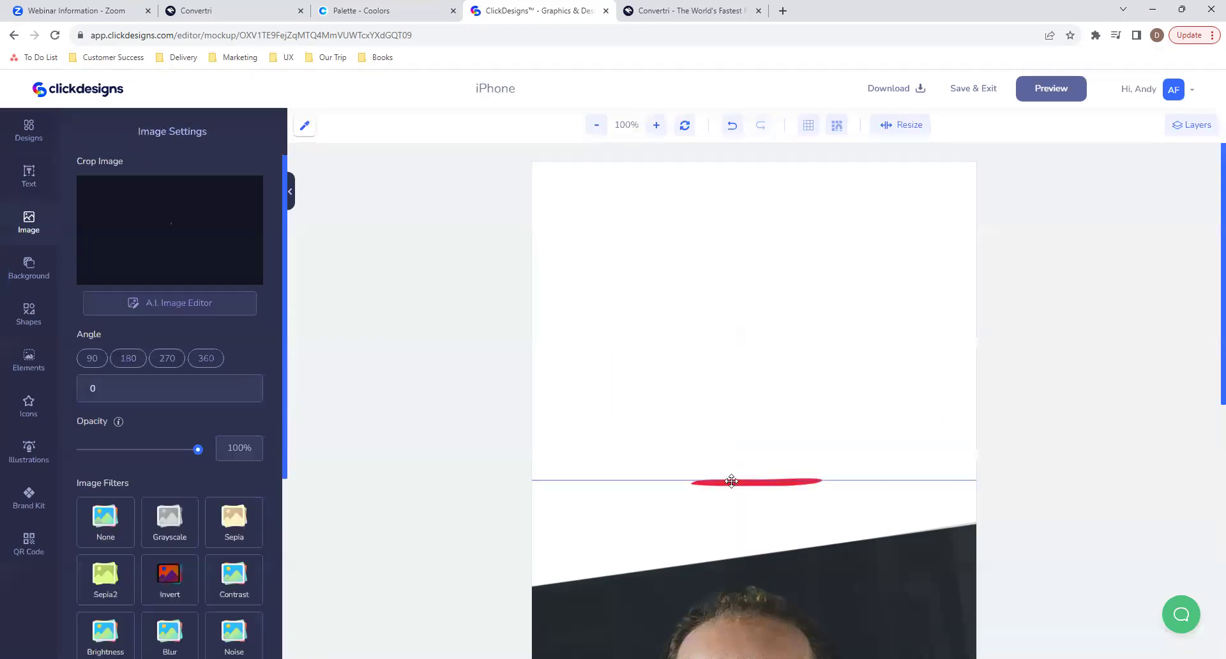
pyautogui.press('Delete')
pyautogui.click(728, 484)
pyautogui.press('Delete')
pyautogui.click(727, 489)
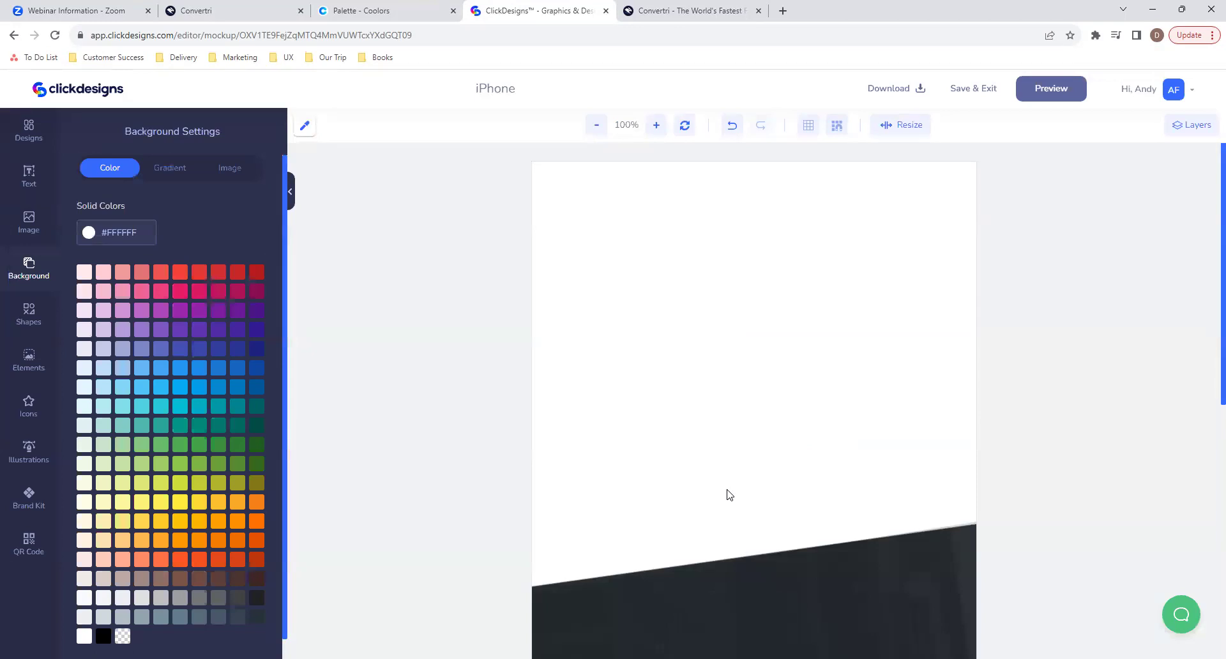
# Delete the remaining dark background graphics, including the angled shape, to leave the phone canvas blank.
pyautogui.scroll(-3, 727, 489)
pyautogui.click(728, 489)
pyautogui.press('Delete')
pyautogui.click(727, 488)
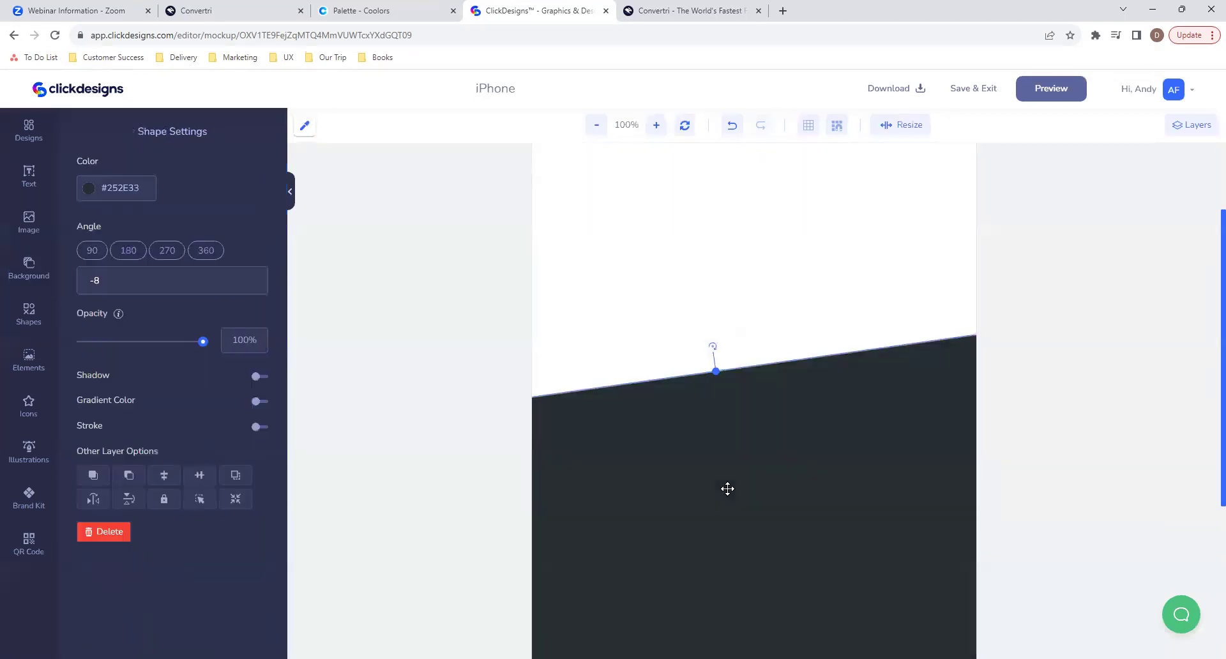
pyautogui.press('Delete')
pyautogui.scroll(3, 727, 489)
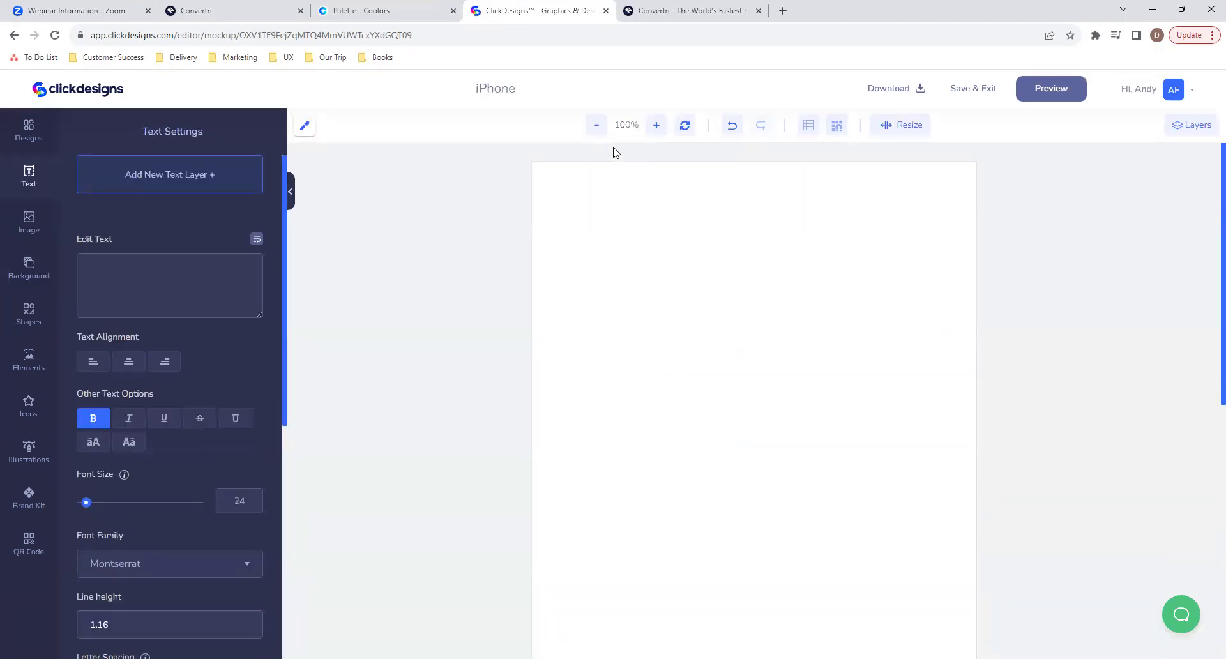
# Zoom the canvas out to 60% and upload CD image 1 from the Desktop folder.
pyautogui.doubleClick(598, 127)
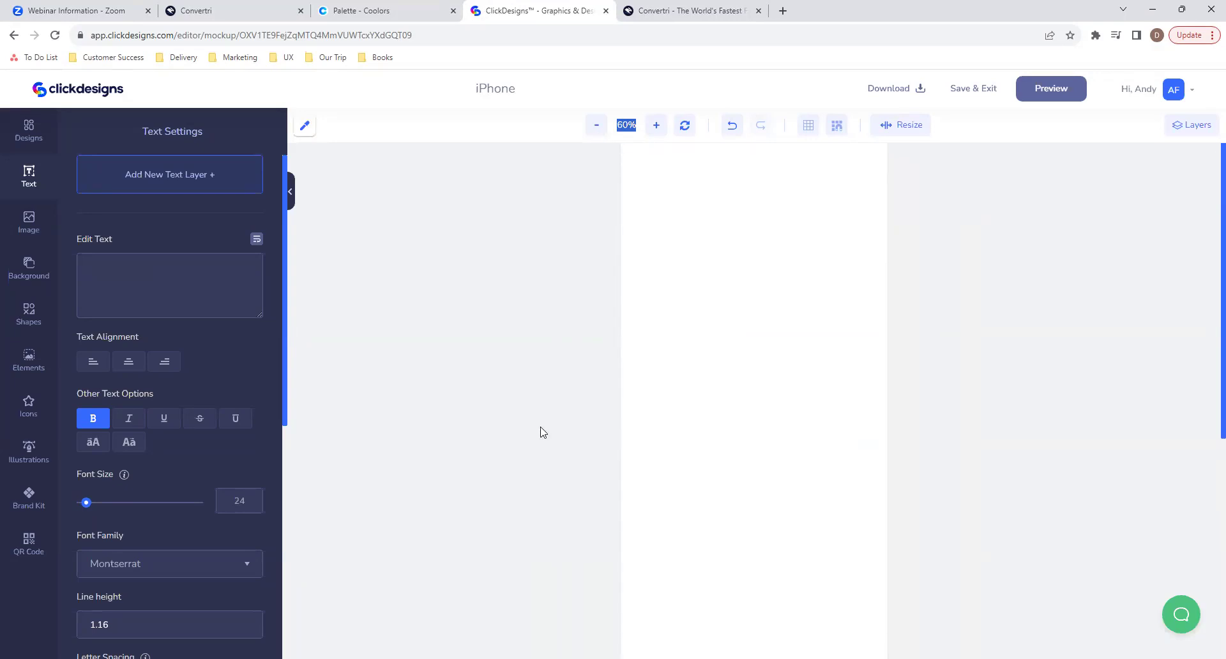
pyautogui.click(23, 221)
pyautogui.click(158, 268)
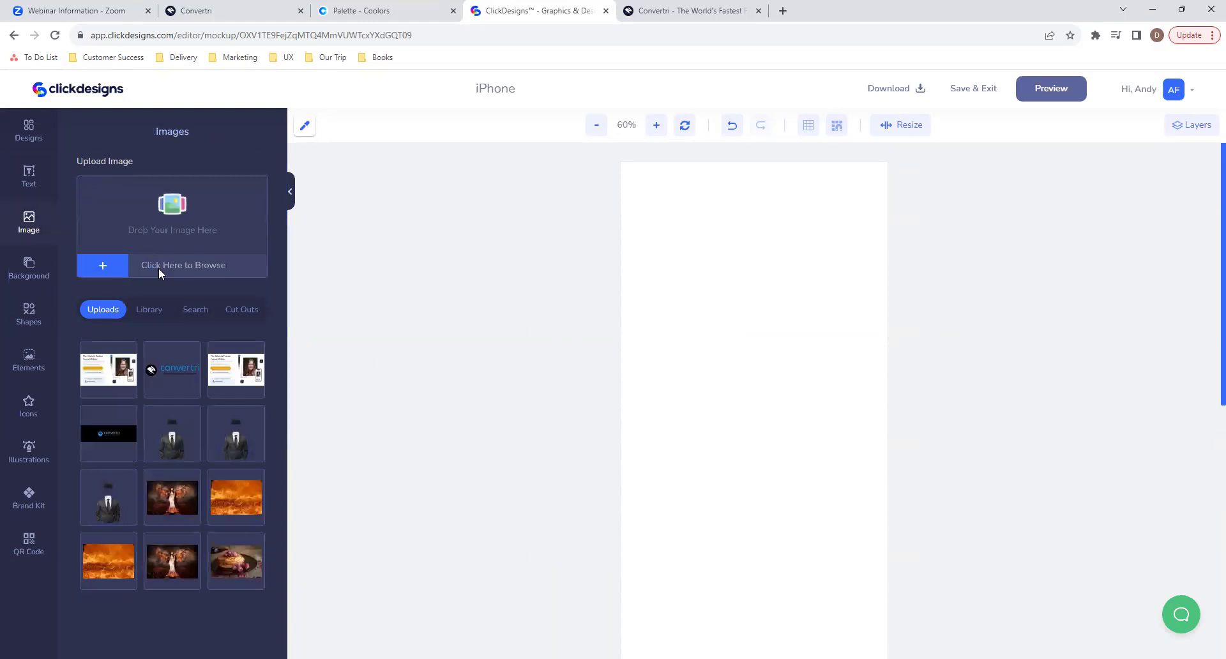
pyautogui.click(699, 341)
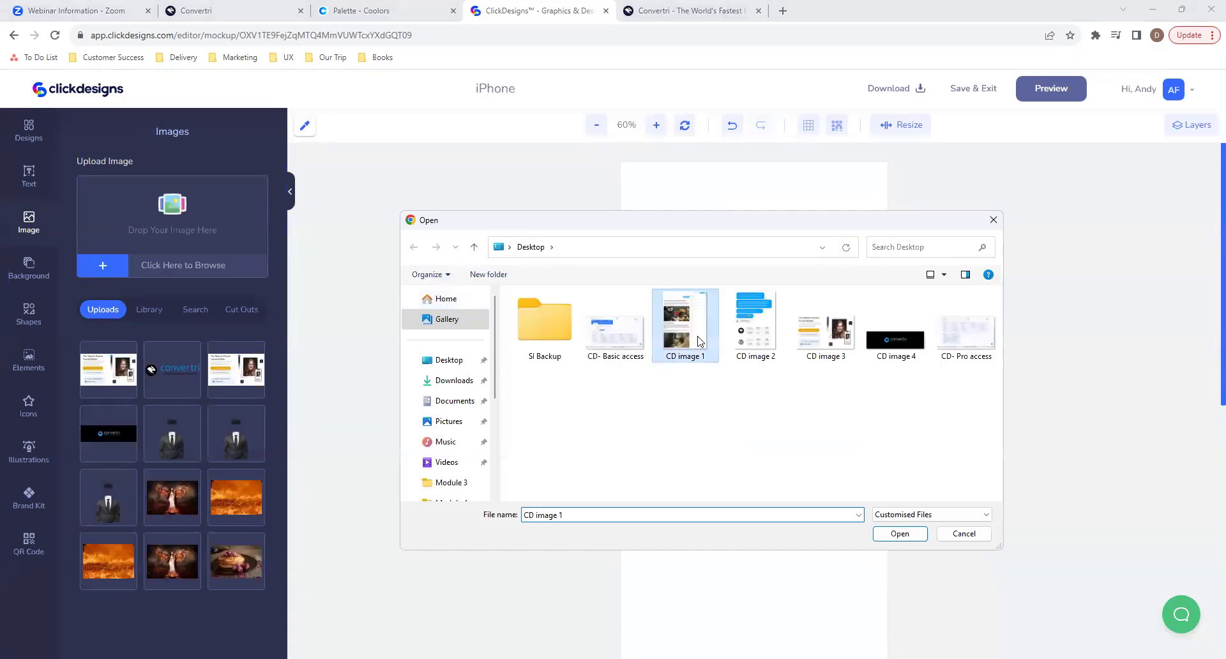
pyautogui.doubleClick(700, 340)
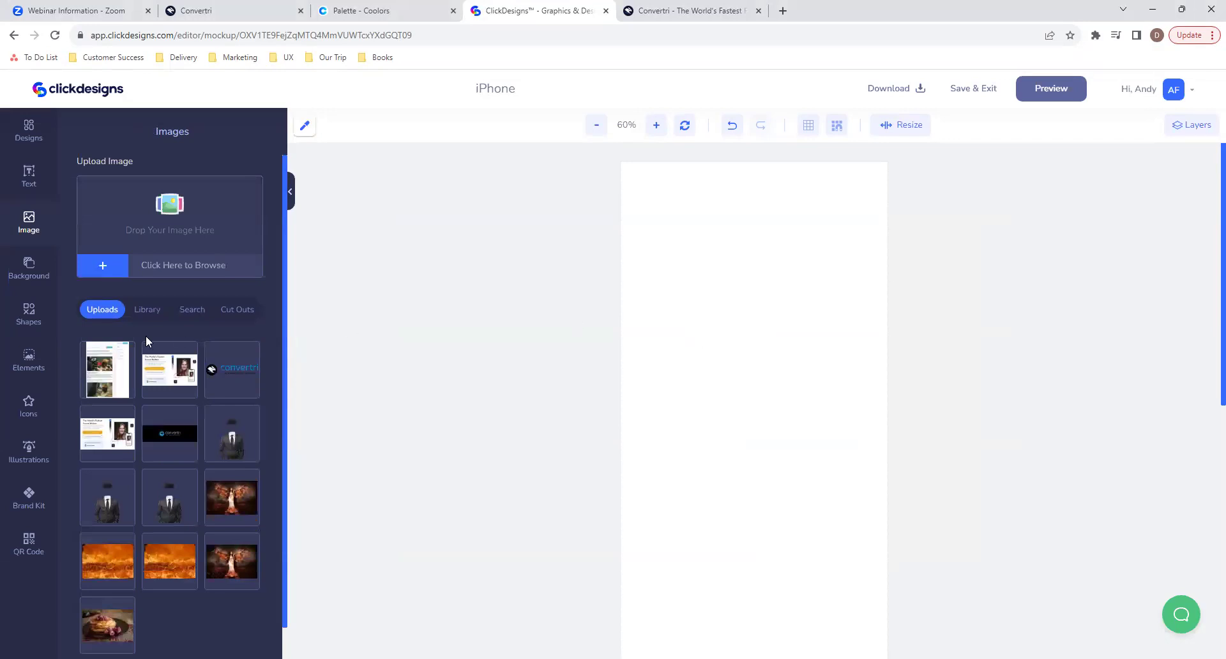
# Place CD image 1 on the phone canvas, enlarge it past the canvas width and move it down to the bottom edge.
pyautogui.click(837, 456)
pyautogui.moveTo(774, 445); pyautogui.dragTo(713, 282)
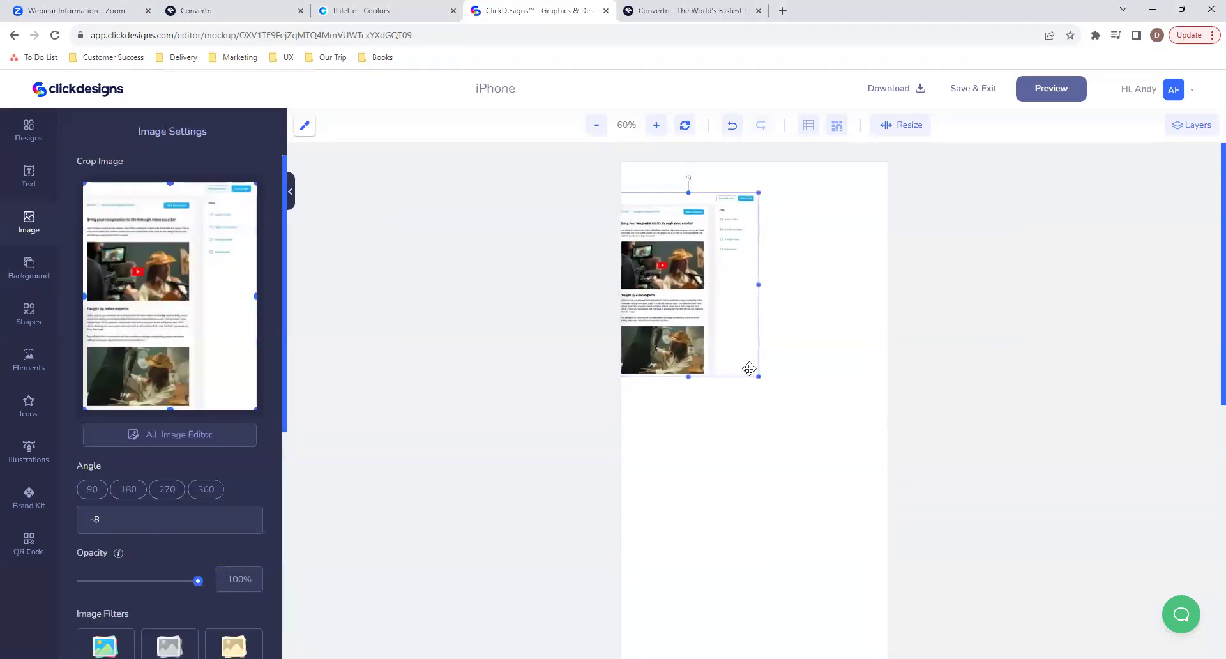
pyautogui.moveTo(762, 375); pyautogui.dragTo(894, 652)
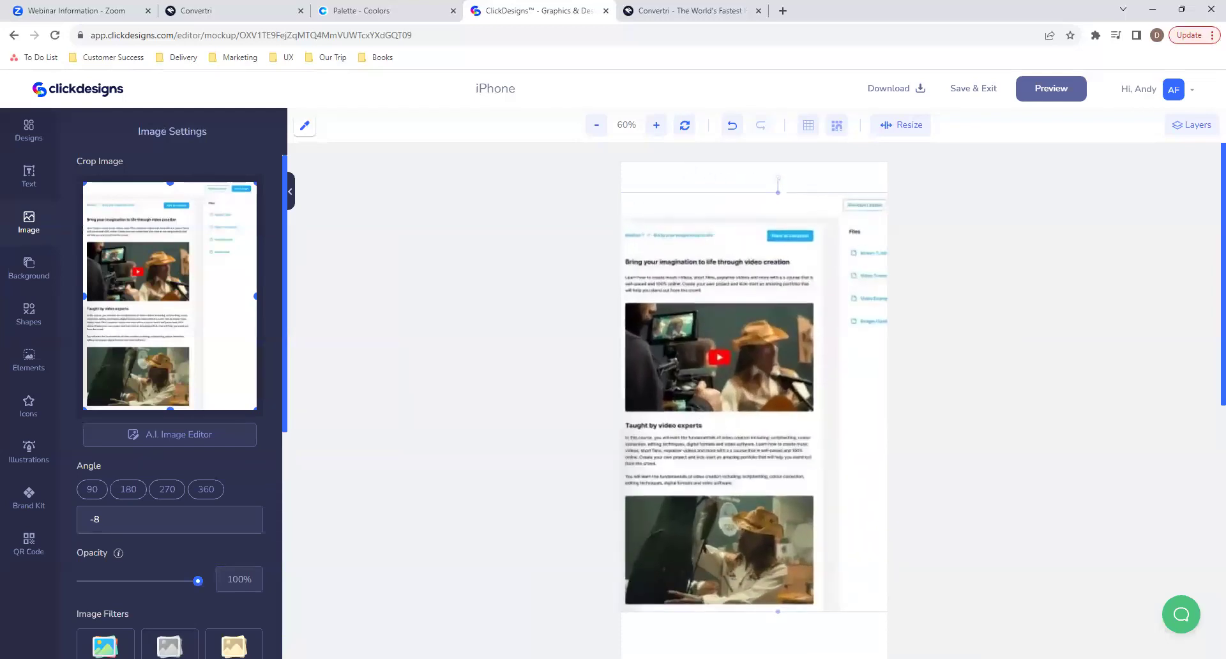
pyautogui.moveTo(845, 433); pyautogui.dragTo(832, 547)
pyautogui.scroll(-2, 971, 503)
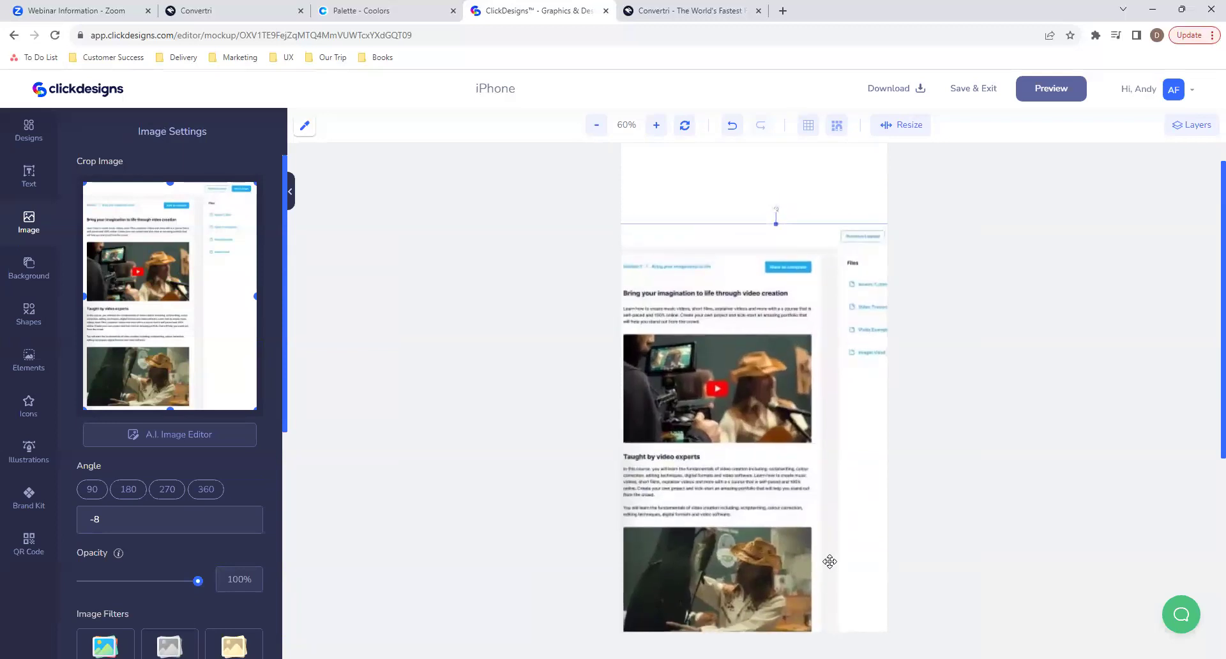
pyautogui.scroll(-4, 829, 561)
pyautogui.moveTo(816, 355)
pyautogui.mouseDown()
pyautogui.moveTo(821, 334)
pyautogui.moveTo(816, 345)
pyautogui.mouseUp()
pyautogui.scroll(5, 817, 345)
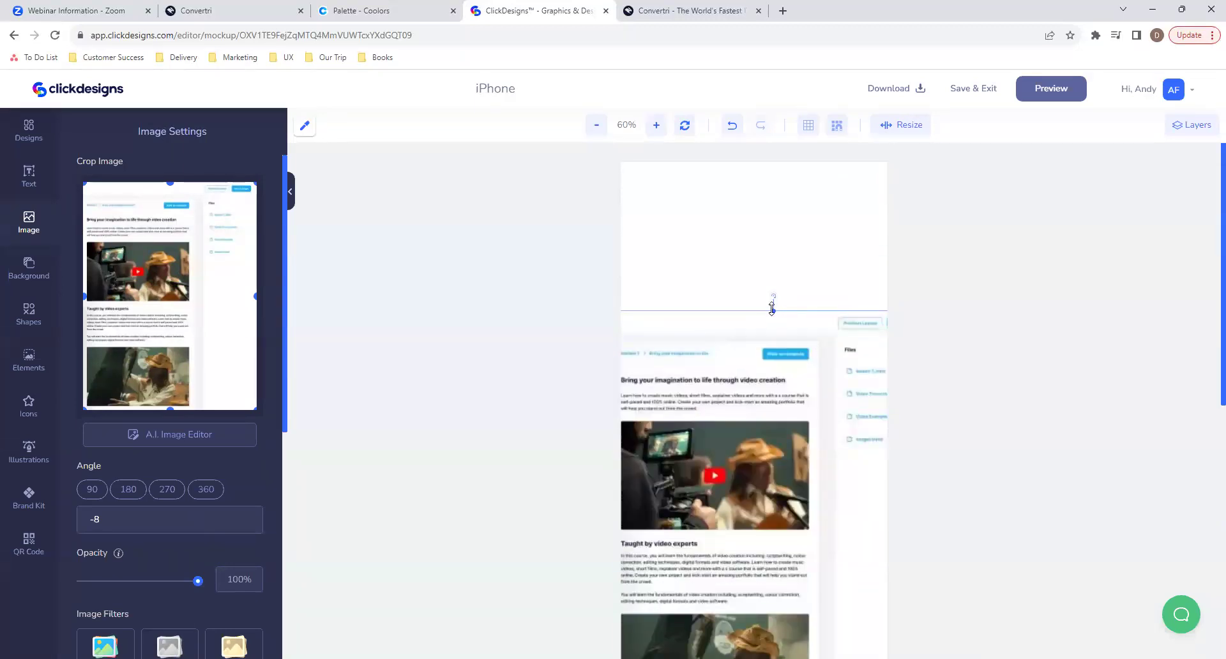
# Delete CD image 1 from the phone canvas and exit the iPhone mockup editor, leaving without saving.
pyautogui.moveTo(773, 310)
pyautogui.mouseDown()
pyautogui.moveTo(774, 243)
pyautogui.moveTo(772, 313)
pyautogui.mouseUp()
pyautogui.moveTo(772, 370); pyautogui.dragTo(723, 293)
pyautogui.press('Delete')
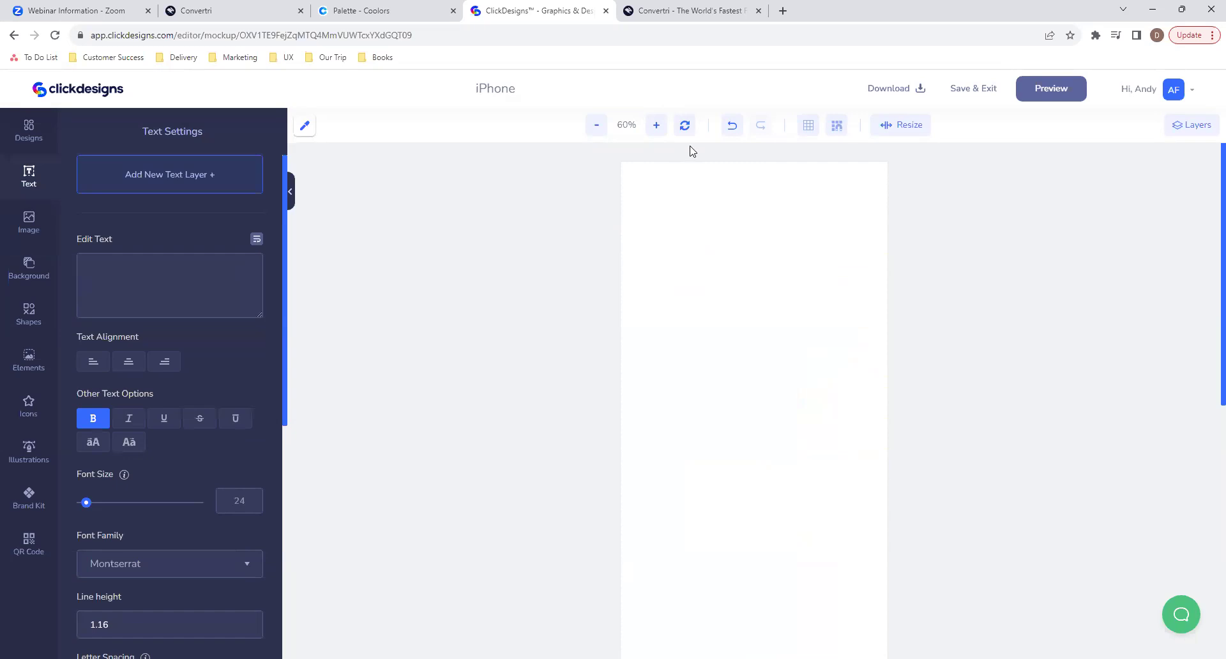
pyautogui.click(984, 96)
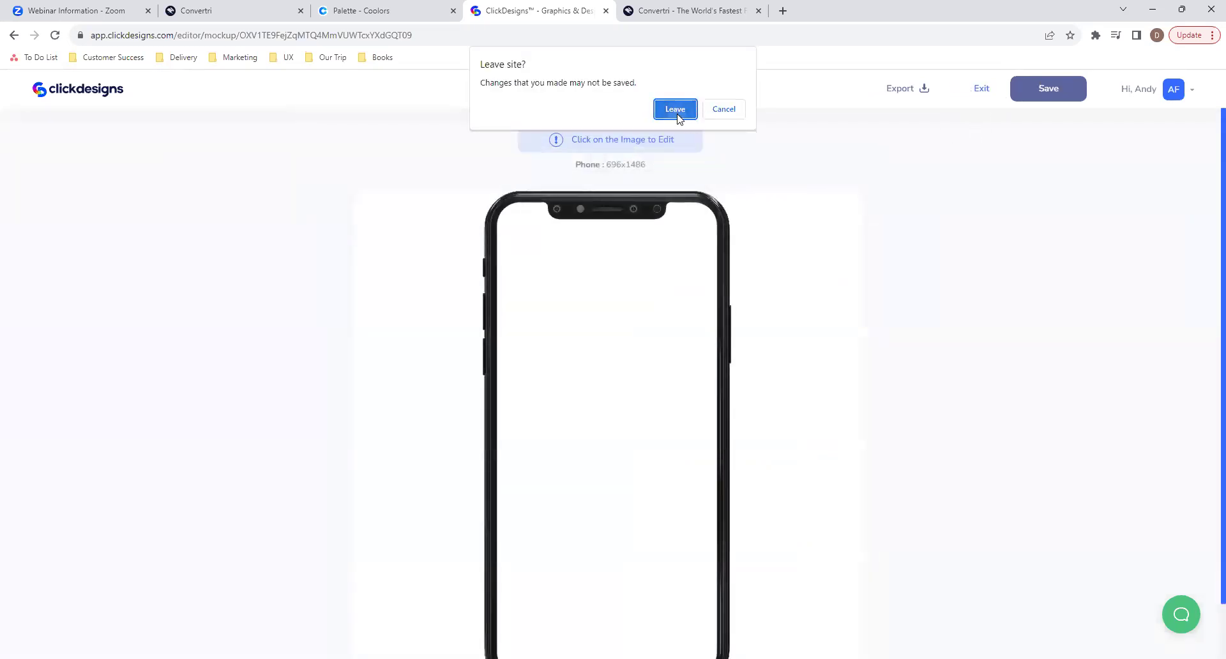
pyautogui.click(676, 110)
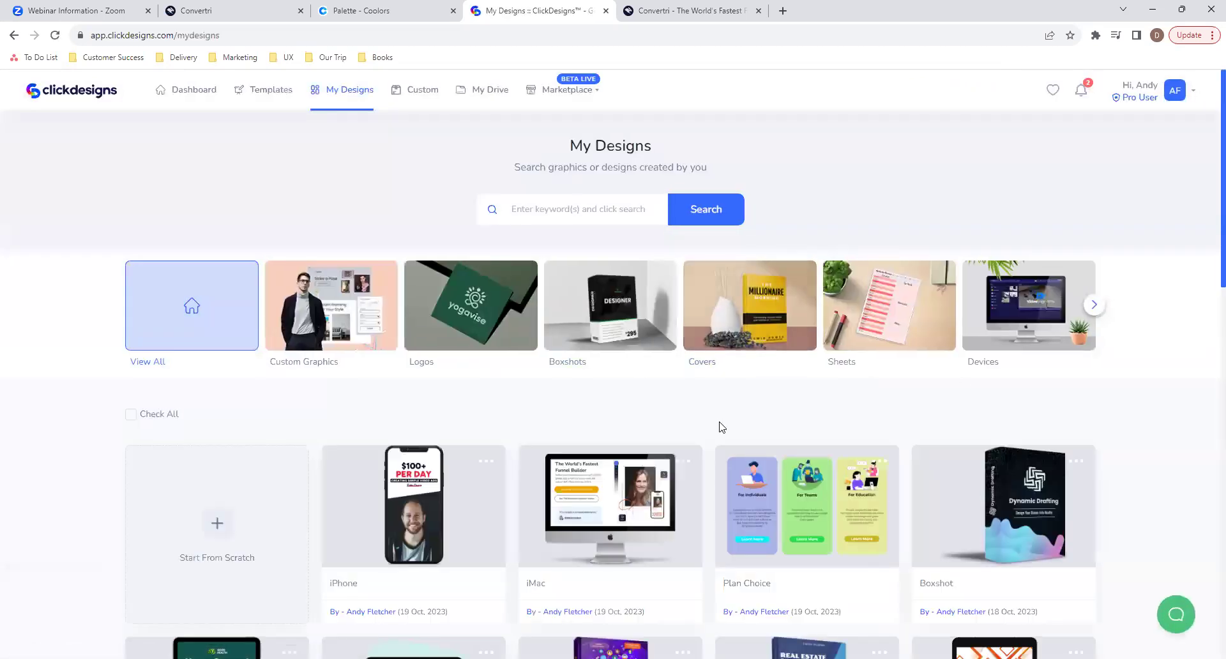
# Look through the Logos category in My Designs and the logo designs offered in the template library.
pyautogui.scroll(-1, 798, 377)
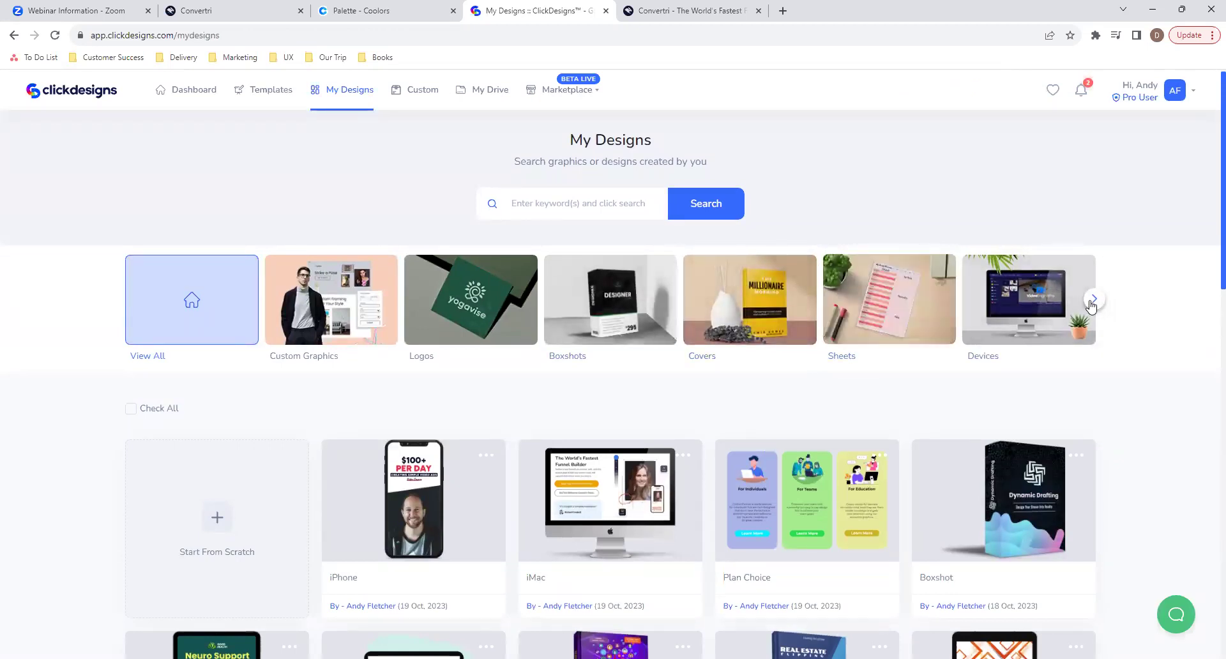
pyautogui.click(507, 284)
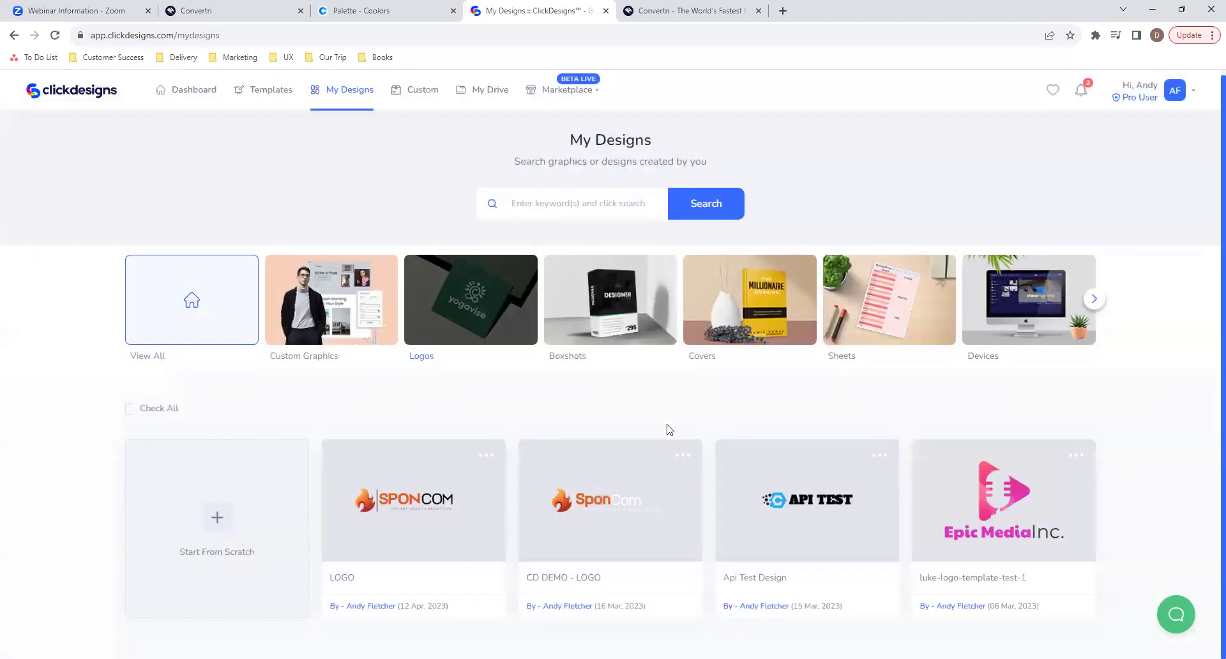
pyautogui.click(262, 89)
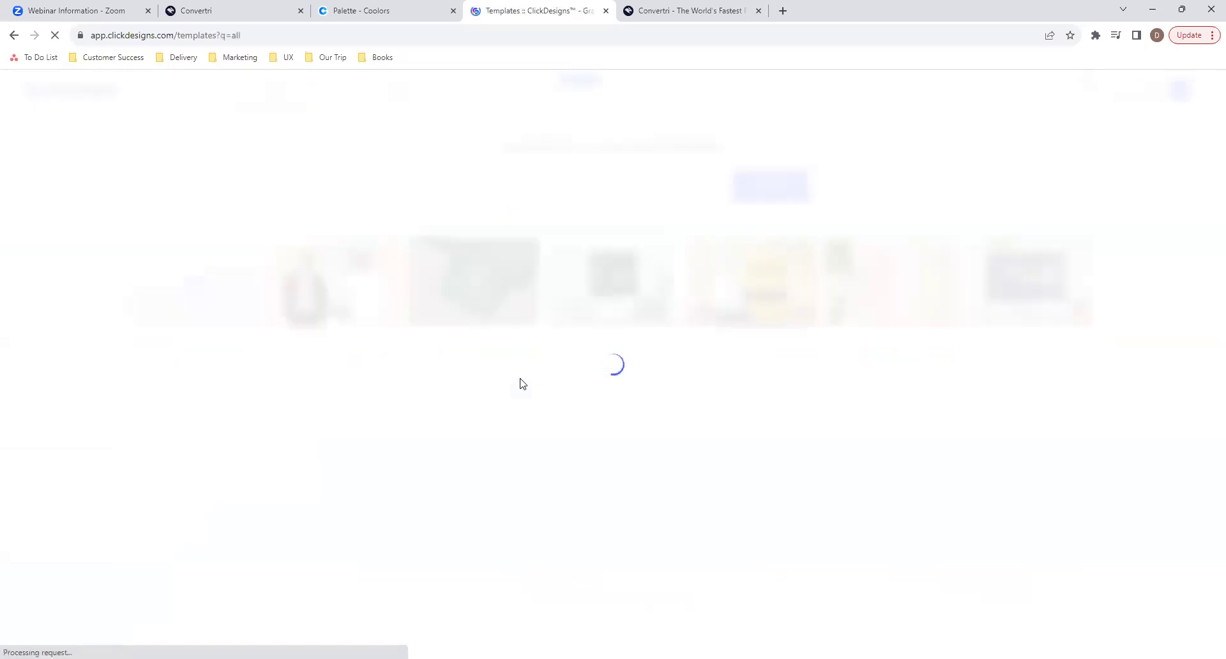
pyautogui.click(472, 281)
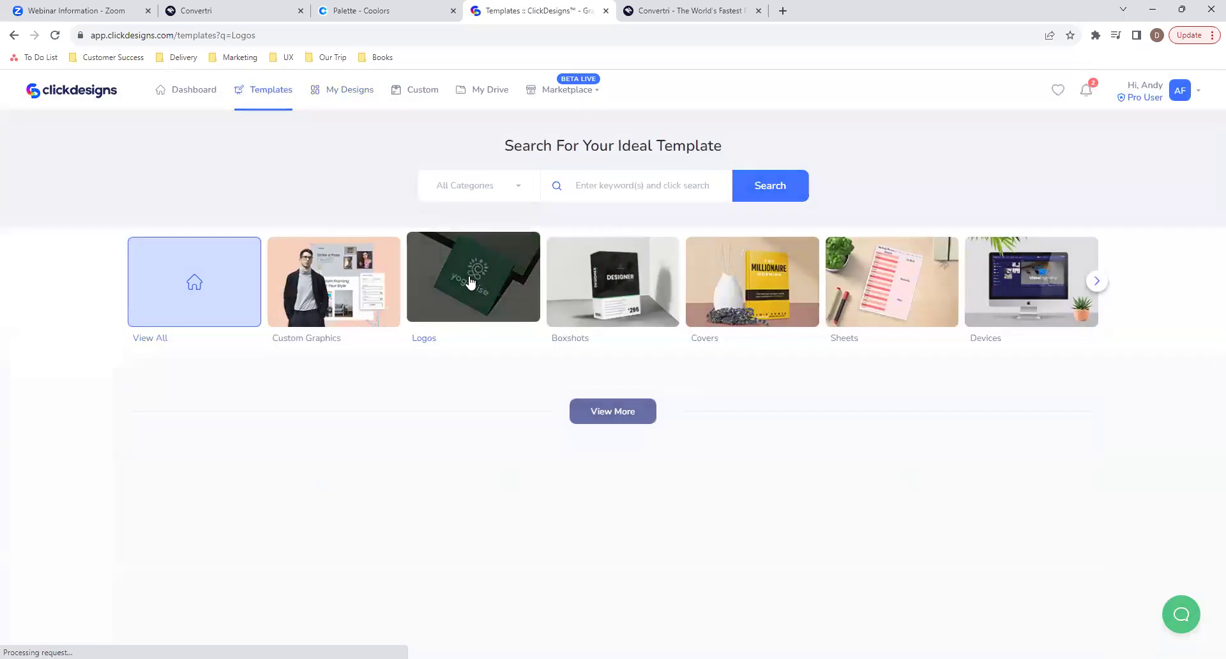
pyautogui.scroll(-3, 510, 417)
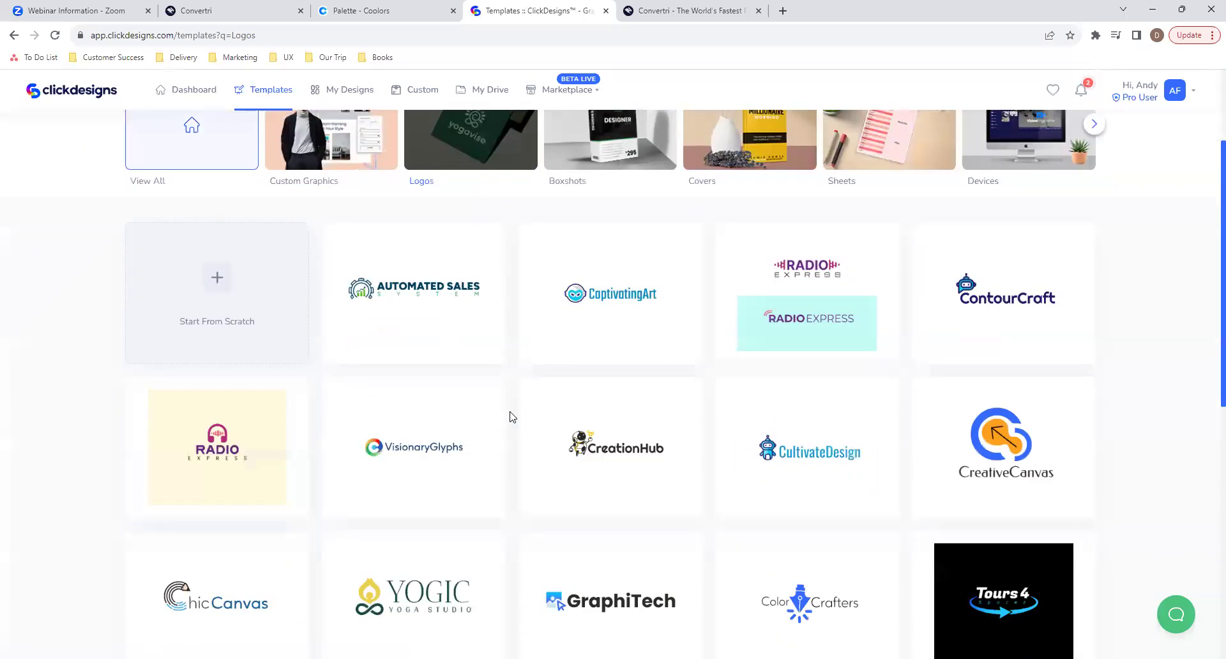
pyautogui.scroll(-2, 511, 417)
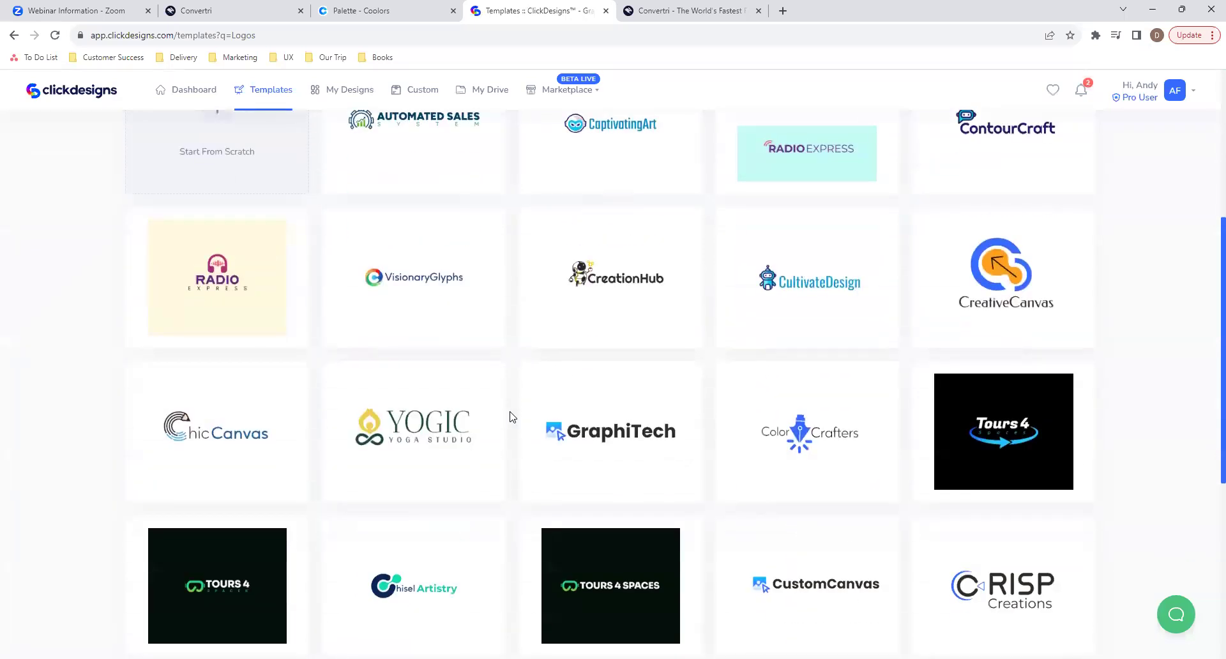
# Switch to Convertri, leave the Sales Page Demo editor for the Design Webinar funnel and open the Opt-in Bad Design page.
pyautogui.click(240, 9)
pyautogui.scroll(10, 656, 351)
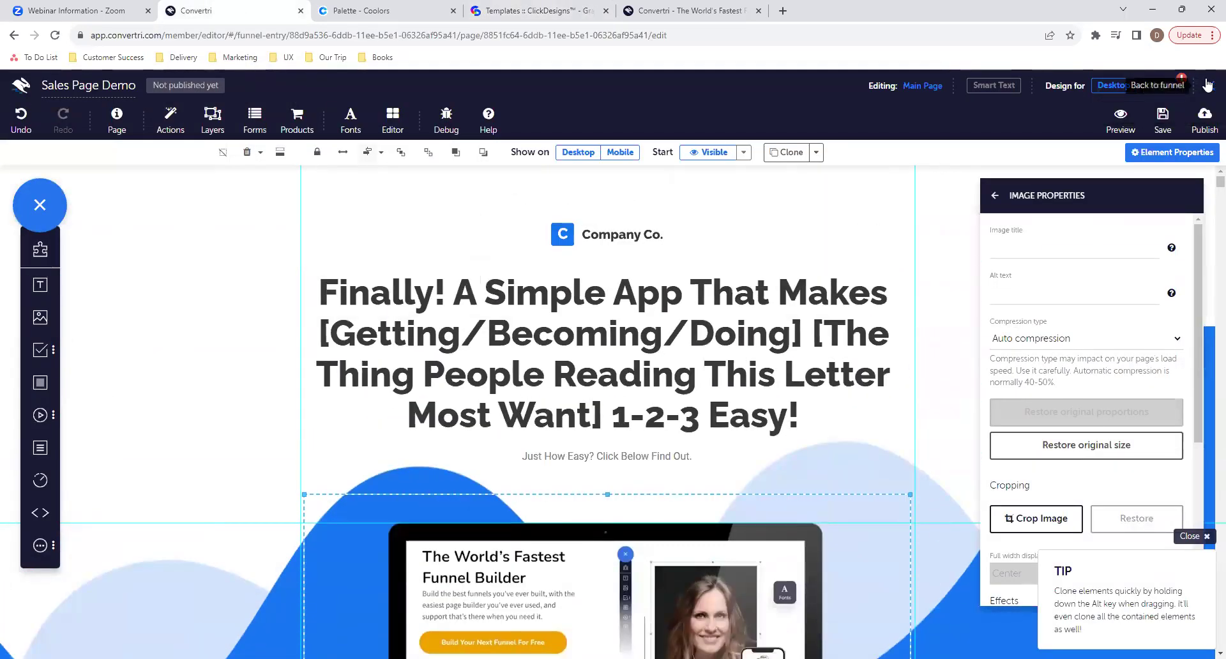
pyautogui.click(675, 107)
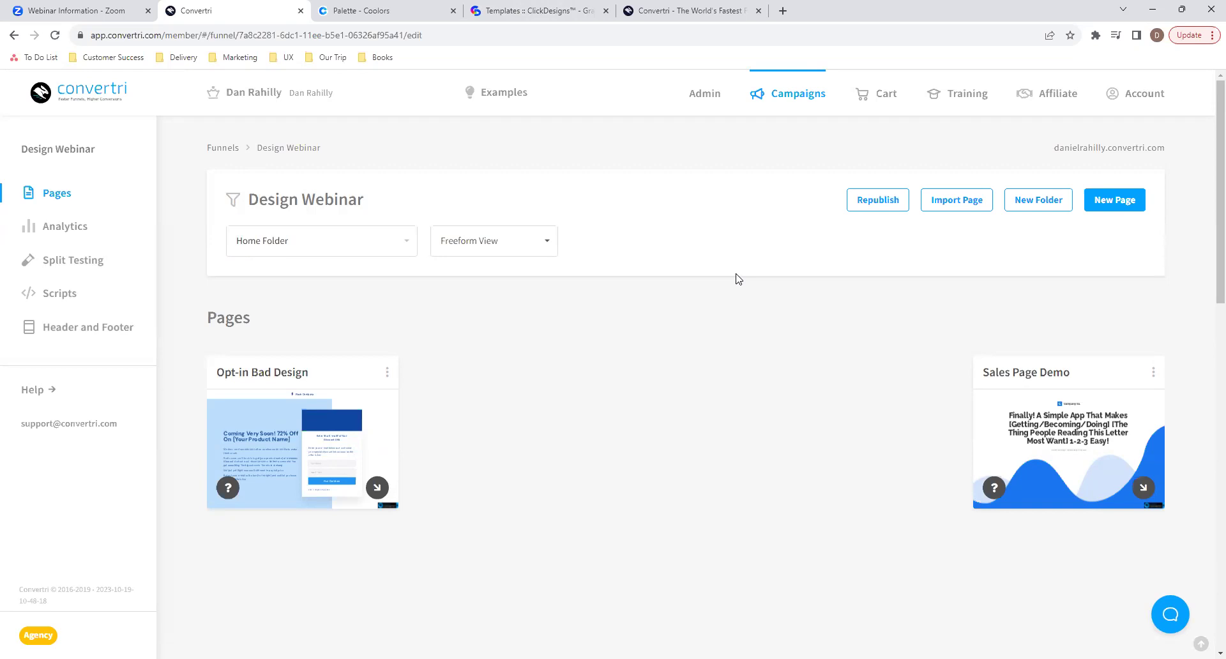
pyautogui.moveTo(368, 434)
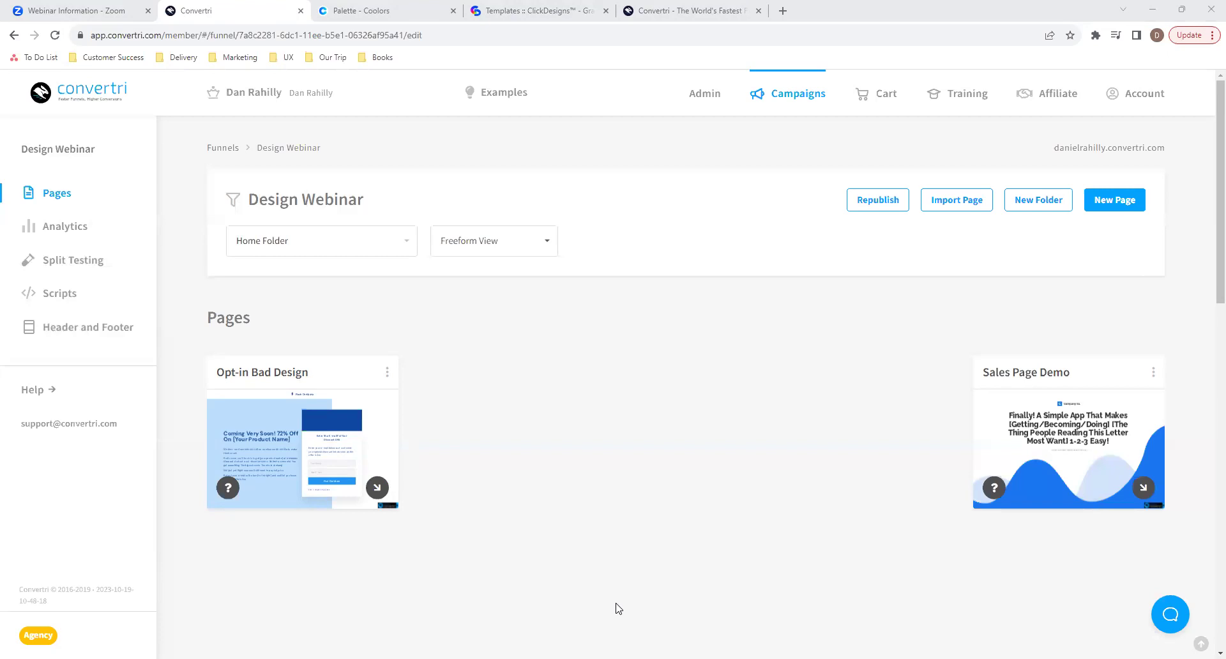
pyautogui.click(334, 452)
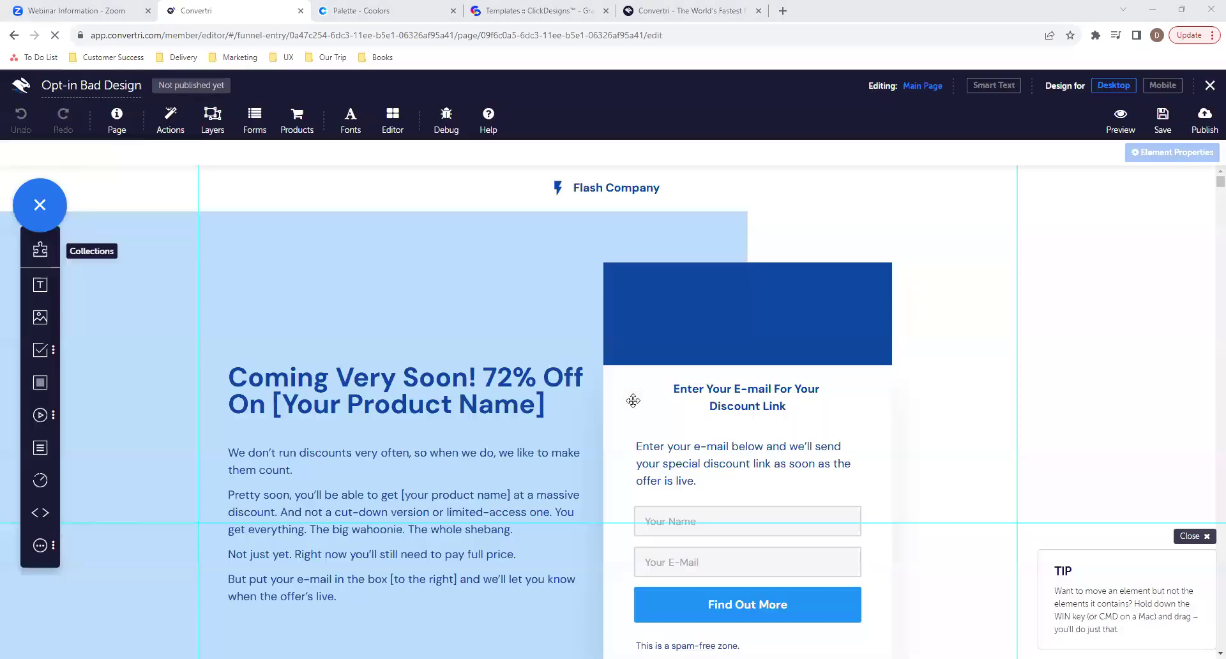
# Lock the position of the Find Out More button in the opt-in form.
pyautogui.scroll(-1, 719, 330)
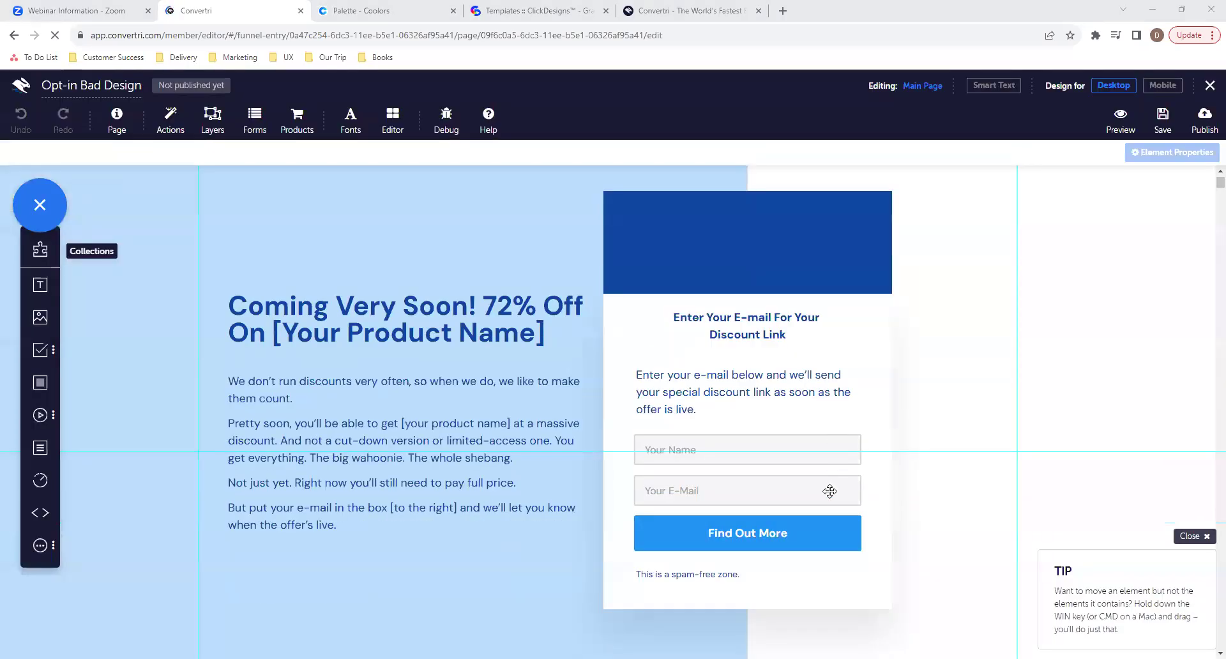
pyautogui.click(813, 521)
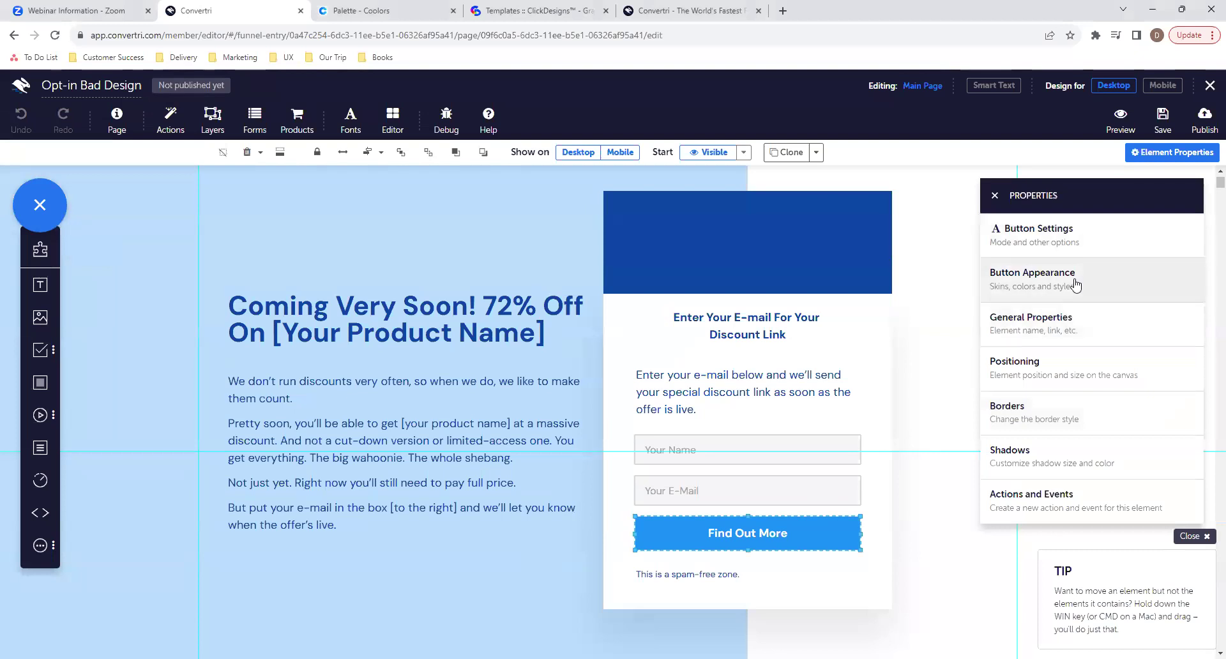
pyautogui.click(1065, 353)
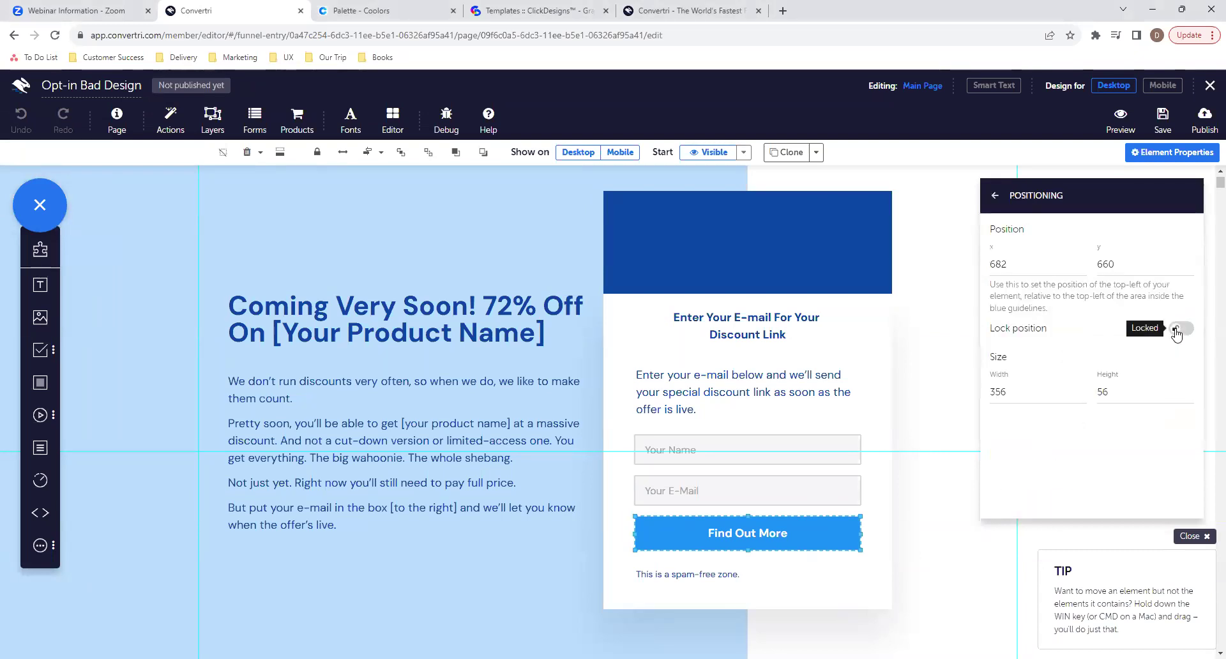
pyautogui.click(1181, 328)
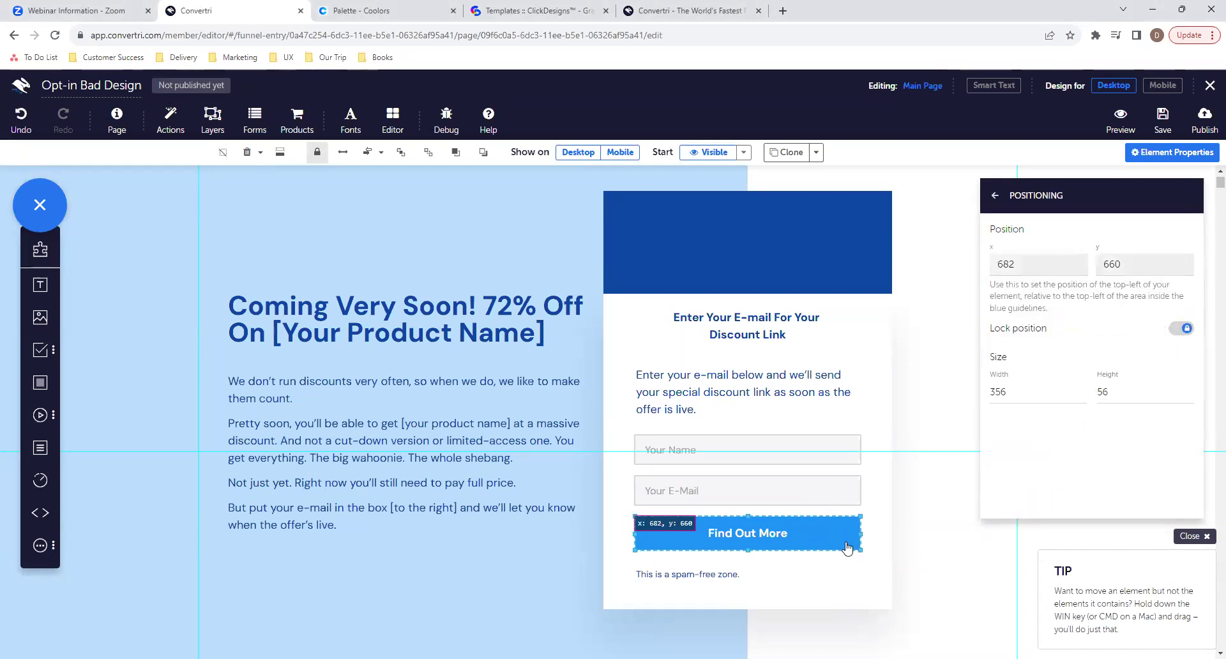
# Try moving the white opt-in form panel slightly, check the locked button's position and undo the move.
pyautogui.click(878, 503)
pyautogui.click(876, 552)
pyautogui.moveTo(896, 552)
pyautogui.mouseDown()
pyautogui.moveTo(926, 553)
pyautogui.moveTo(881, 556)
pyautogui.mouseUp()
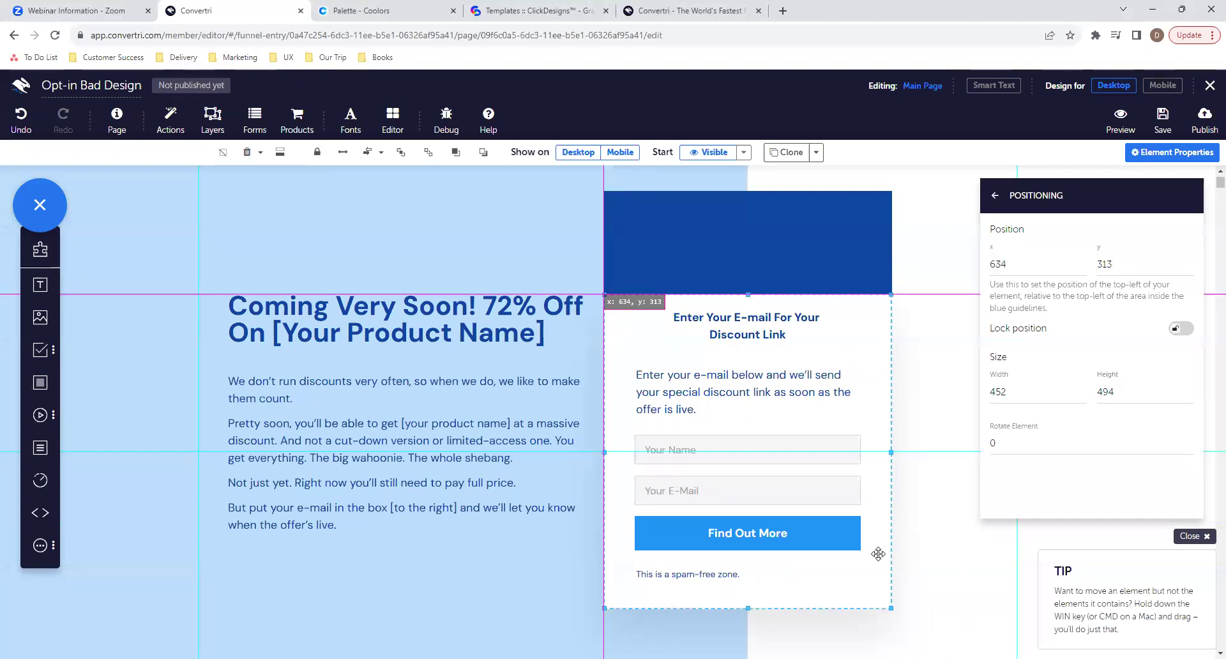
pyautogui.click(824, 542)
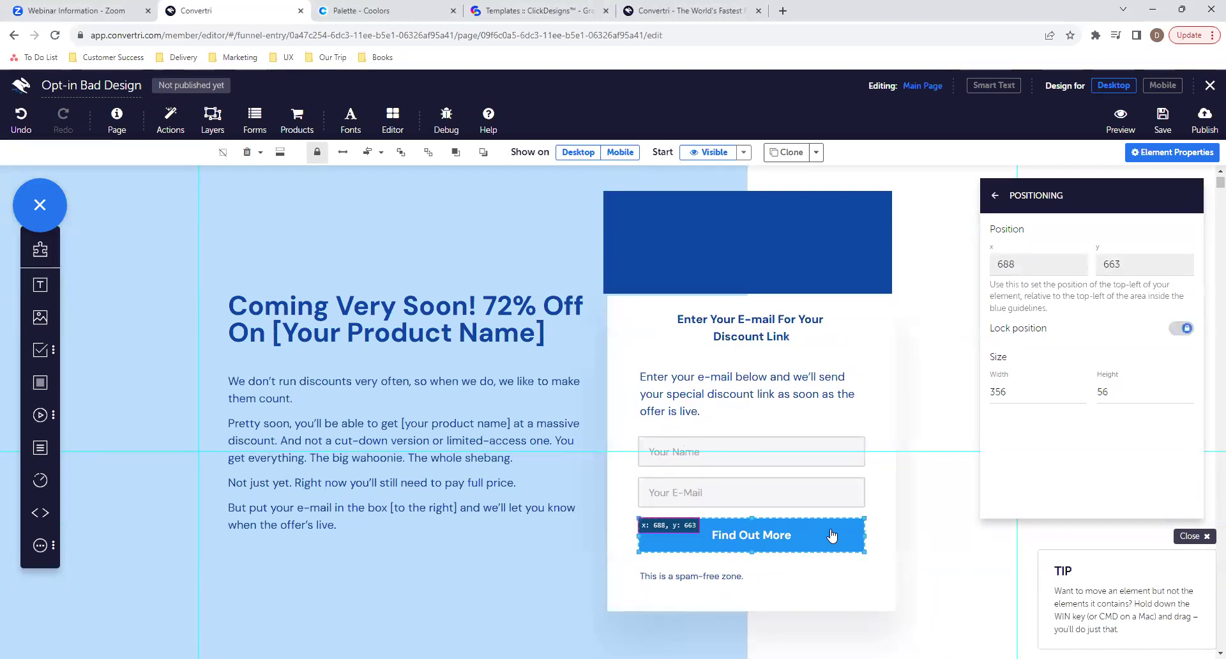
pyautogui.click(23, 120)
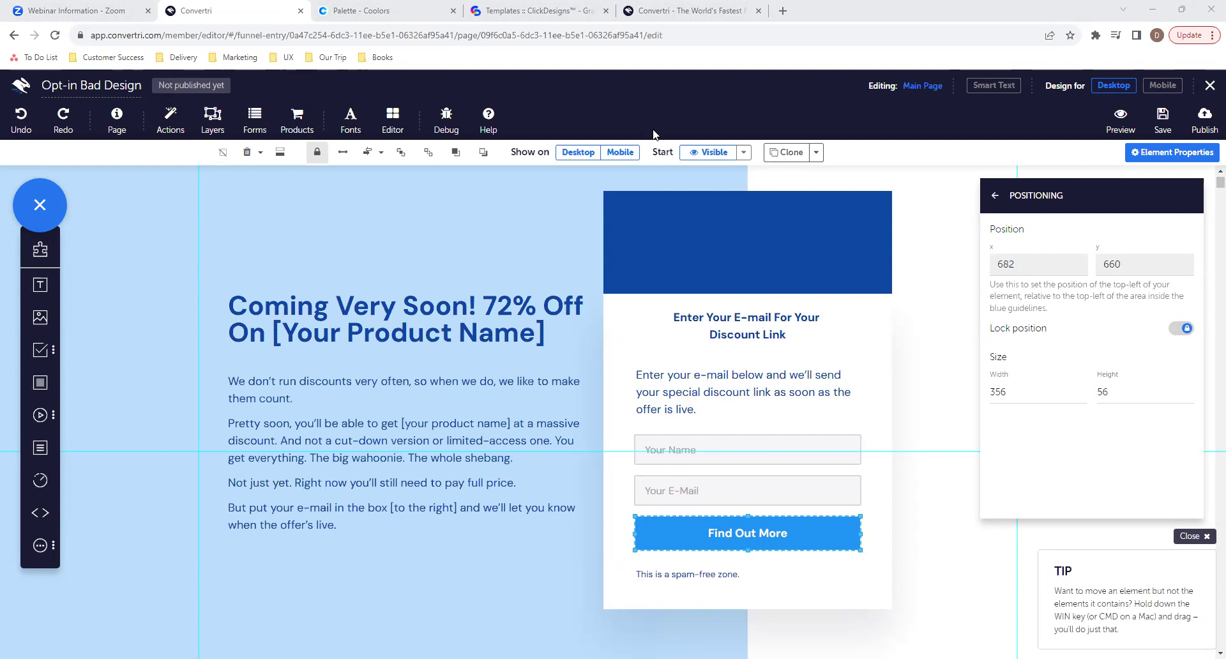
# Save the Opt-in Bad Design page, look over its layout and close the editor to return to the funnel's pages.
pyautogui.click(1173, 128)
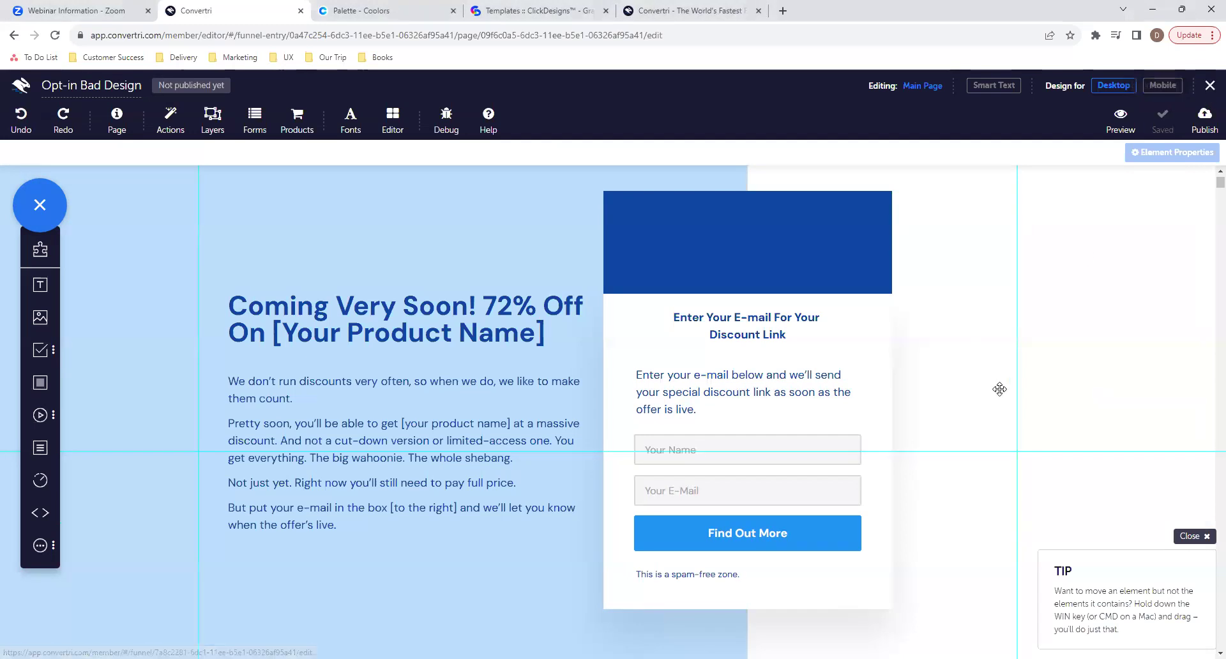
pyautogui.scroll(-2, 999, 389)
pyautogui.scroll(-2, 999, 389)
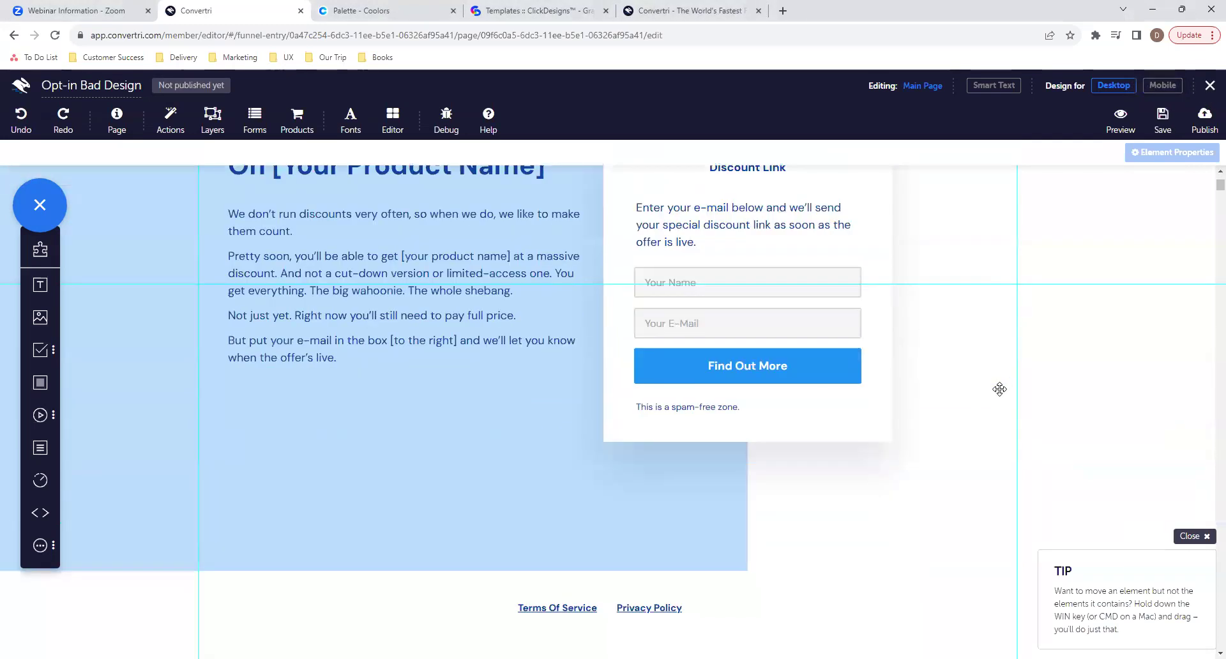
pyautogui.scroll(4, 999, 389)
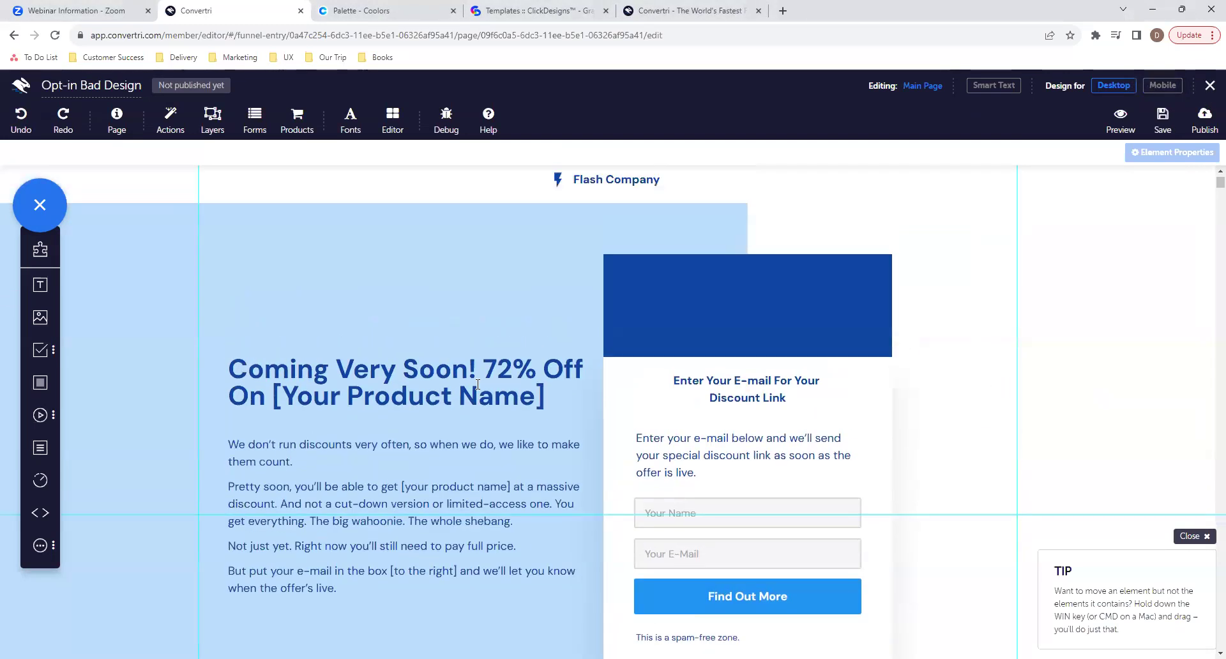
pyautogui.scroll(-4, 913, 491)
pyautogui.scroll(4, 1051, 292)
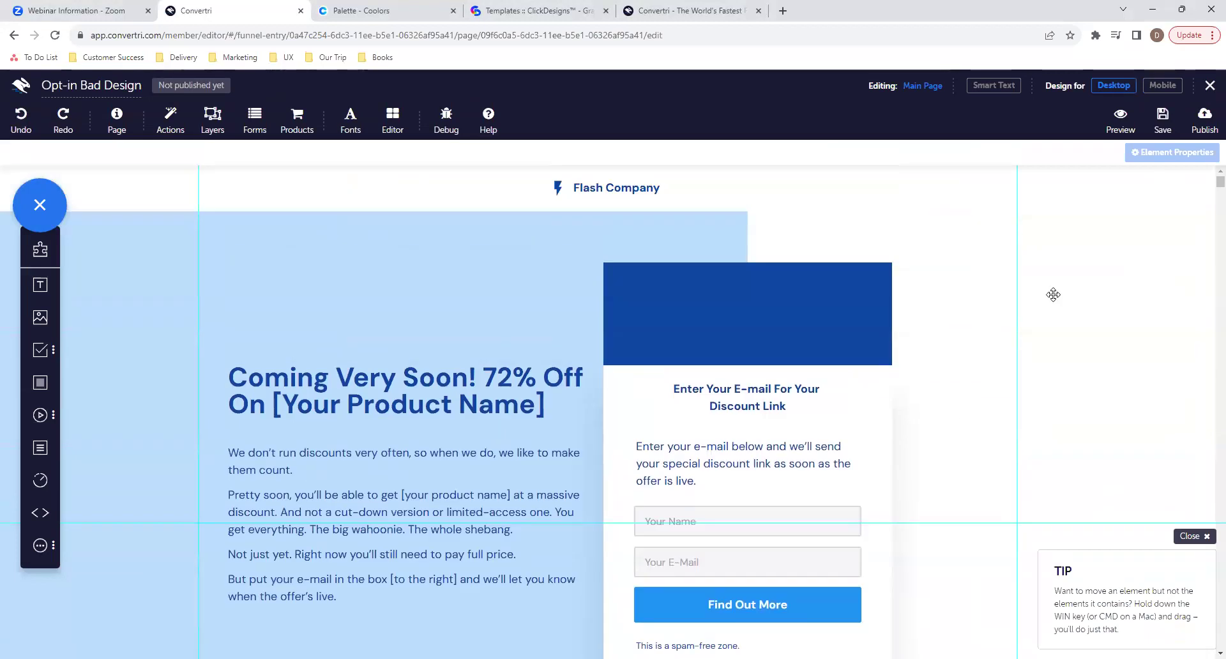
pyautogui.click(1210, 93)
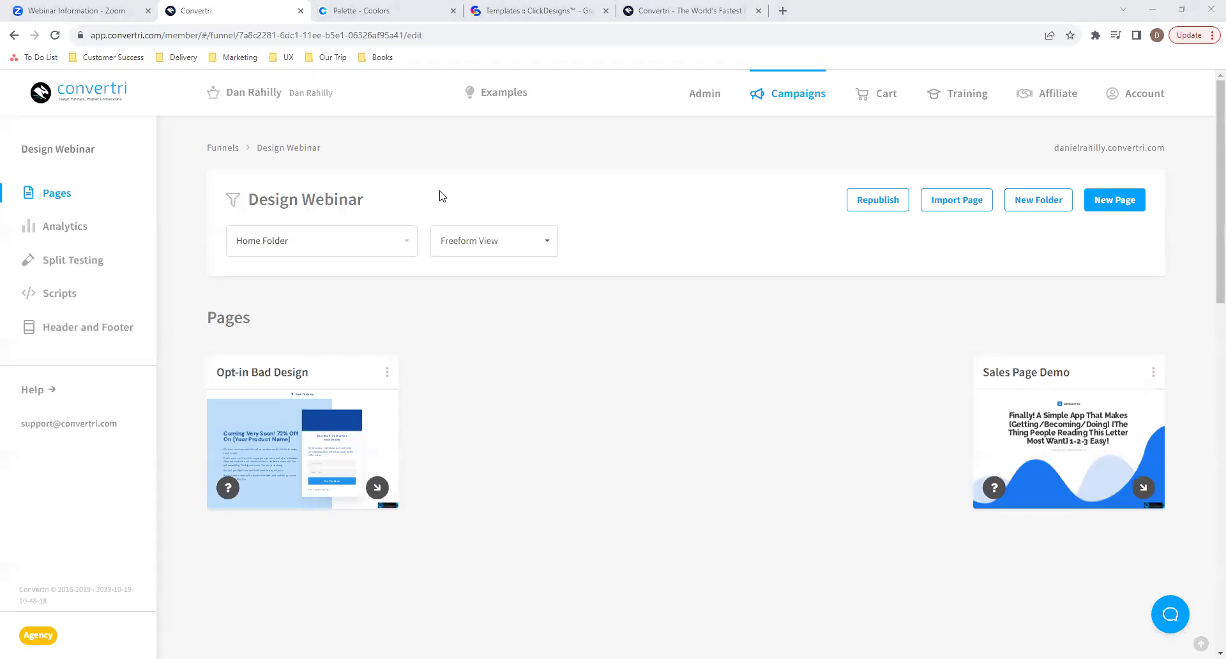
# Start creating a new page in the Design Webinar funnel and browse the funnel theme templates.
pyautogui.click(1106, 214)
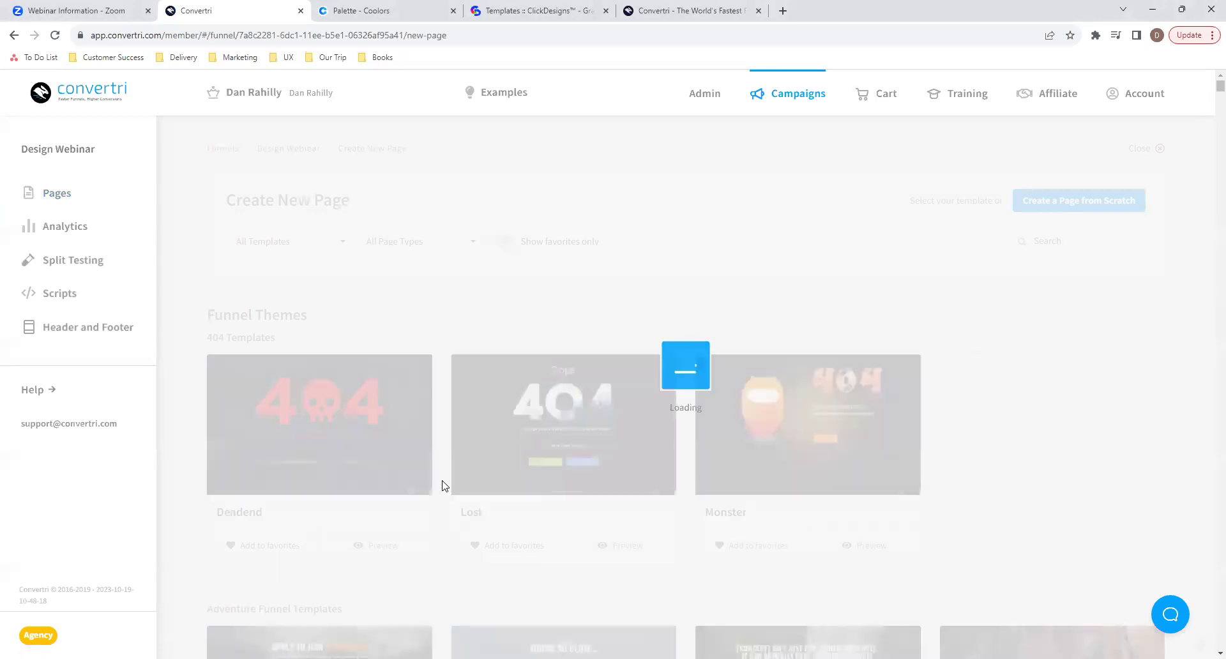
pyautogui.scroll(-2, 459, 485)
pyautogui.scroll(-20, 460, 484)
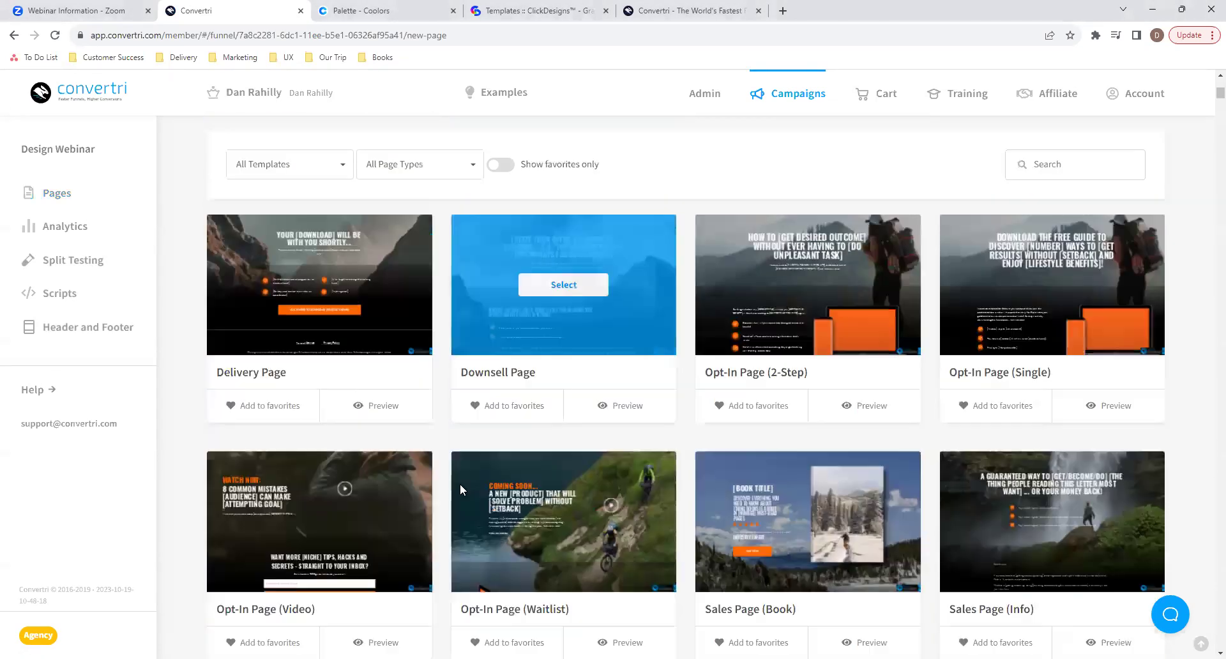
pyautogui.scroll(20, 462, 490)
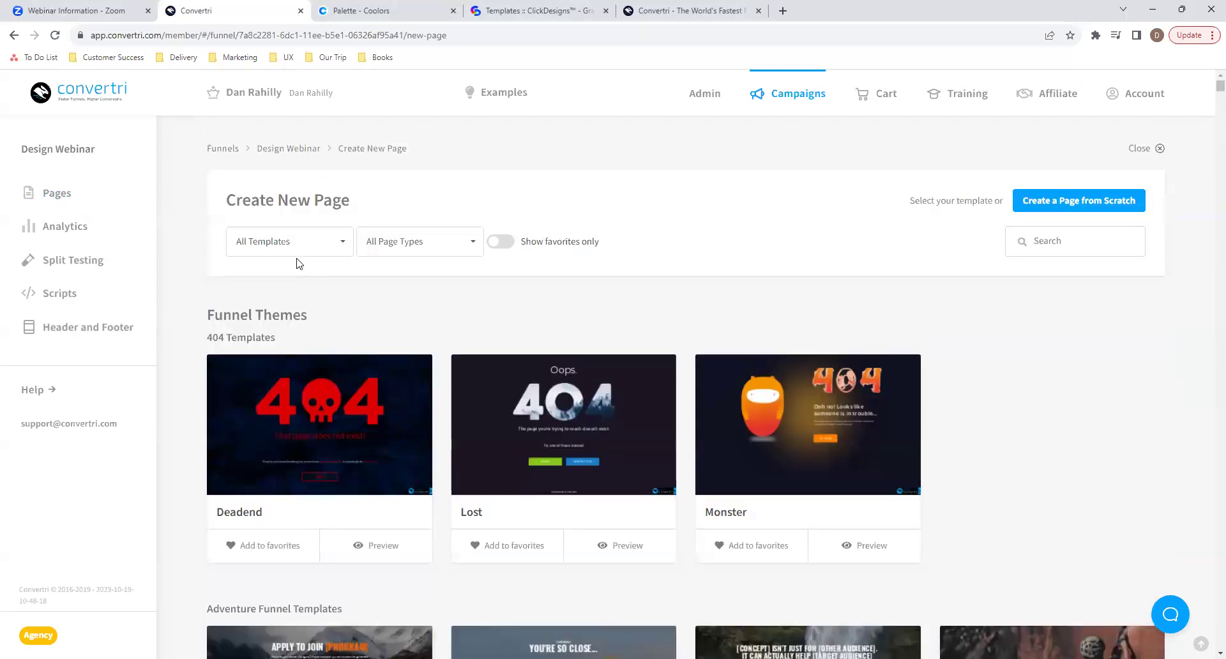
# Examine the template categories and page types available for filtering the new page templates.
pyautogui.click(298, 249)
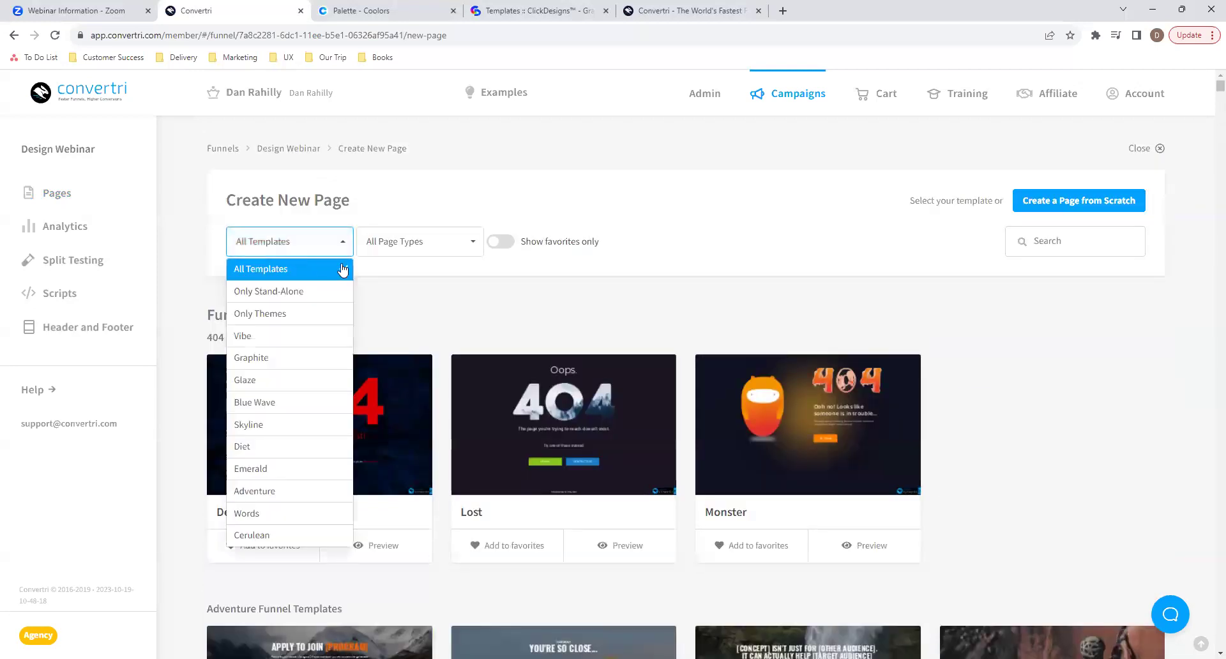
pyautogui.click(315, 242)
pyautogui.click(384, 242)
pyautogui.scroll(-10, 433, 404)
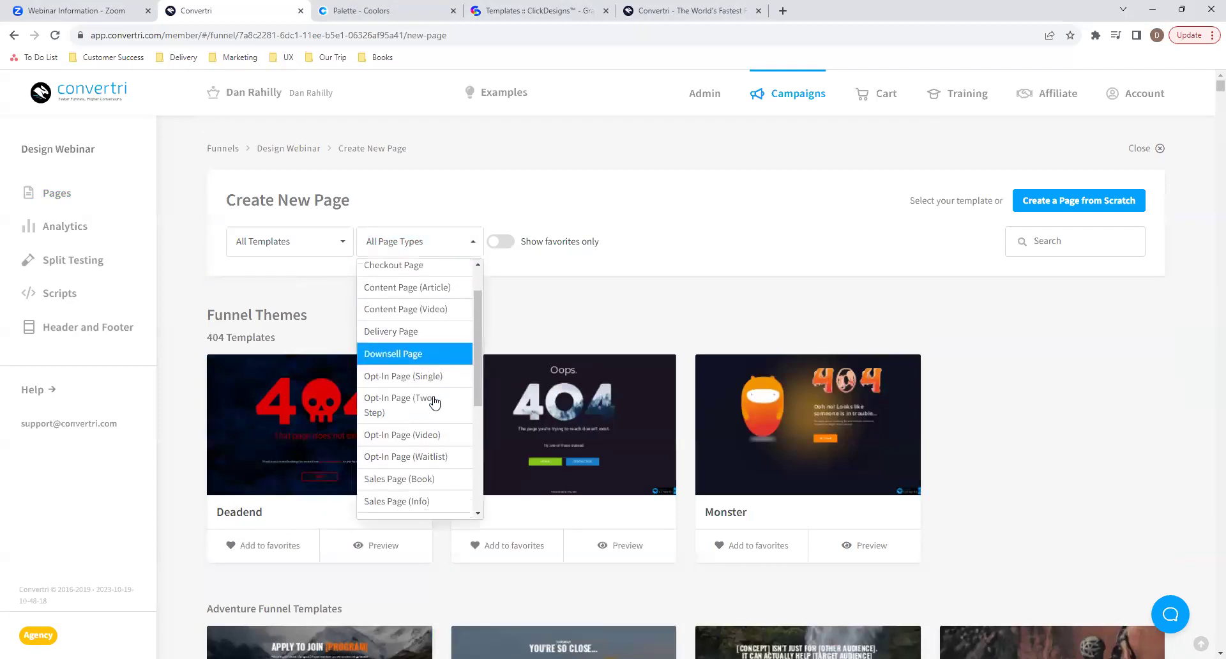
pyautogui.scroll(10, 435, 402)
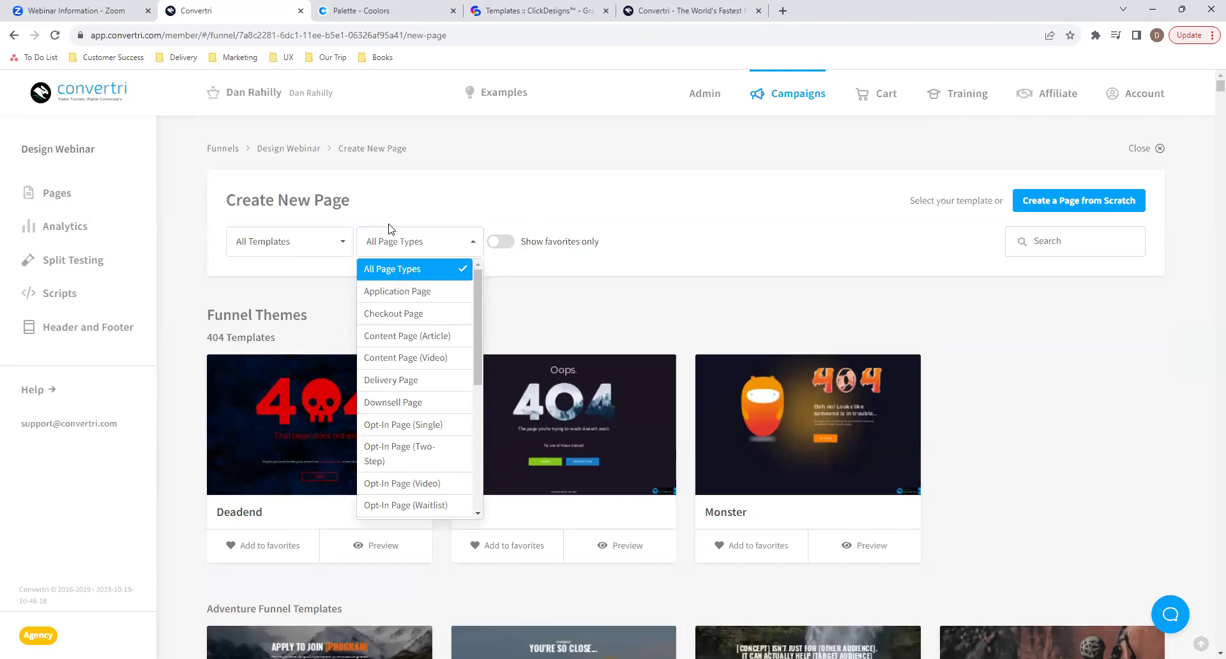
# Filter the templates to Only Stand-Alone and look through the individual page templates.
pyautogui.click(273, 241)
pyautogui.click(299, 293)
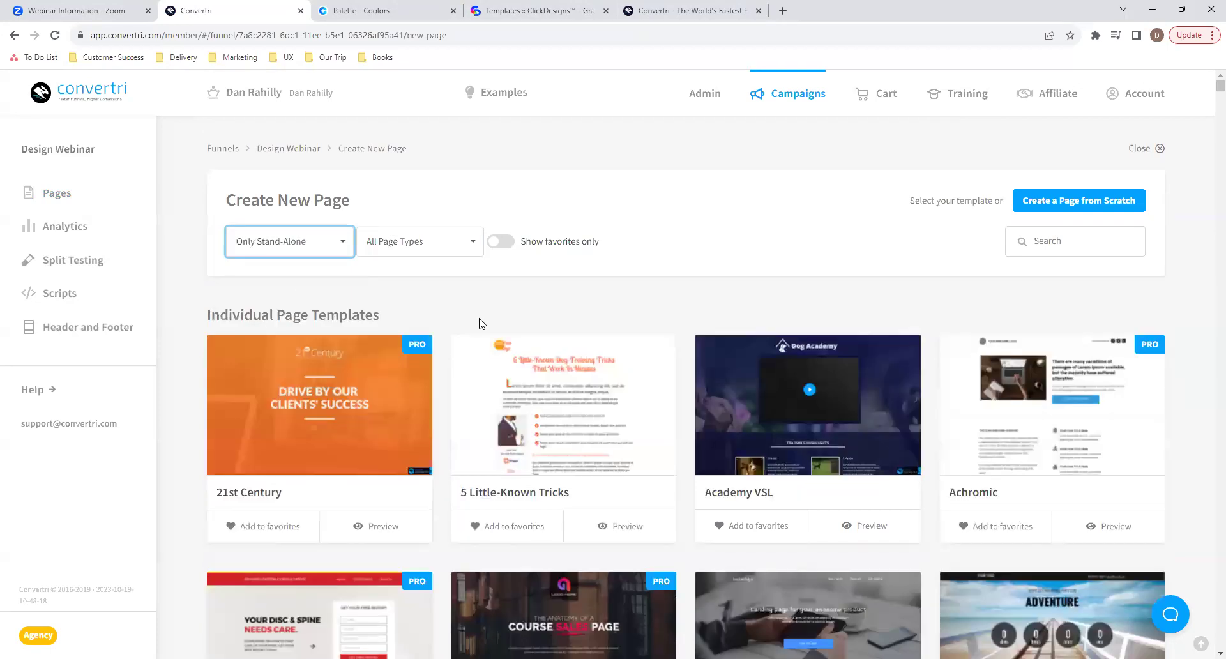
pyautogui.scroll(-8, 441, 452)
pyautogui.scroll(-20, 440, 452)
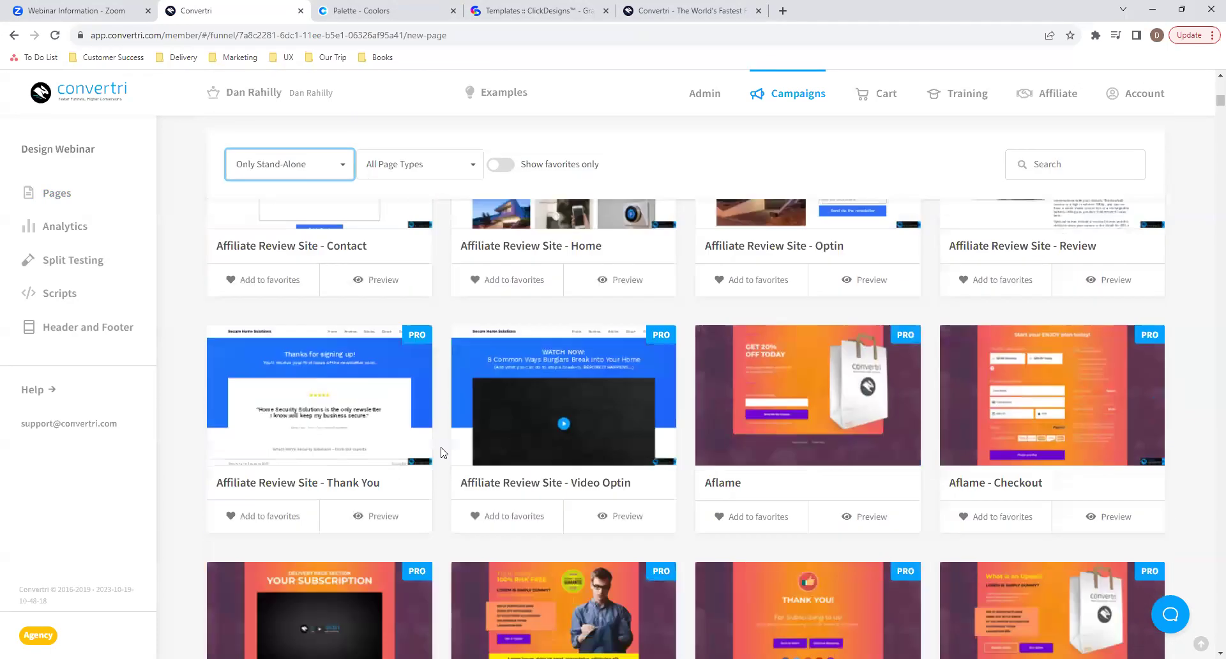
pyautogui.scroll(-4, 444, 454)
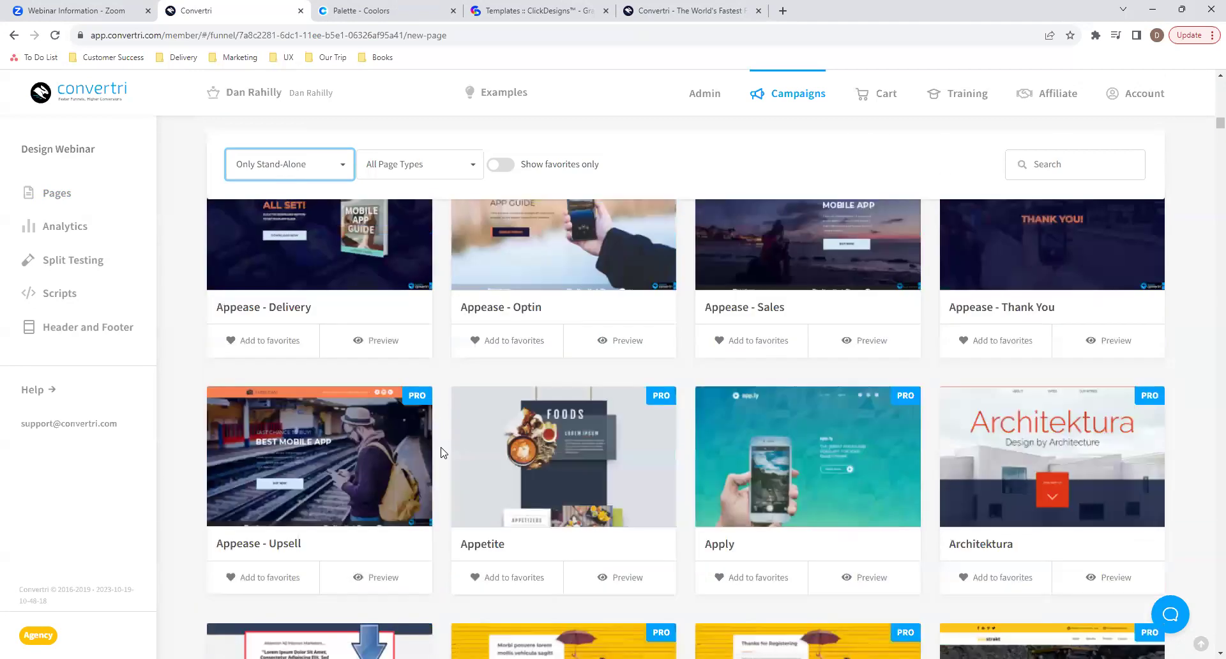
pyautogui.scroll(20, 444, 453)
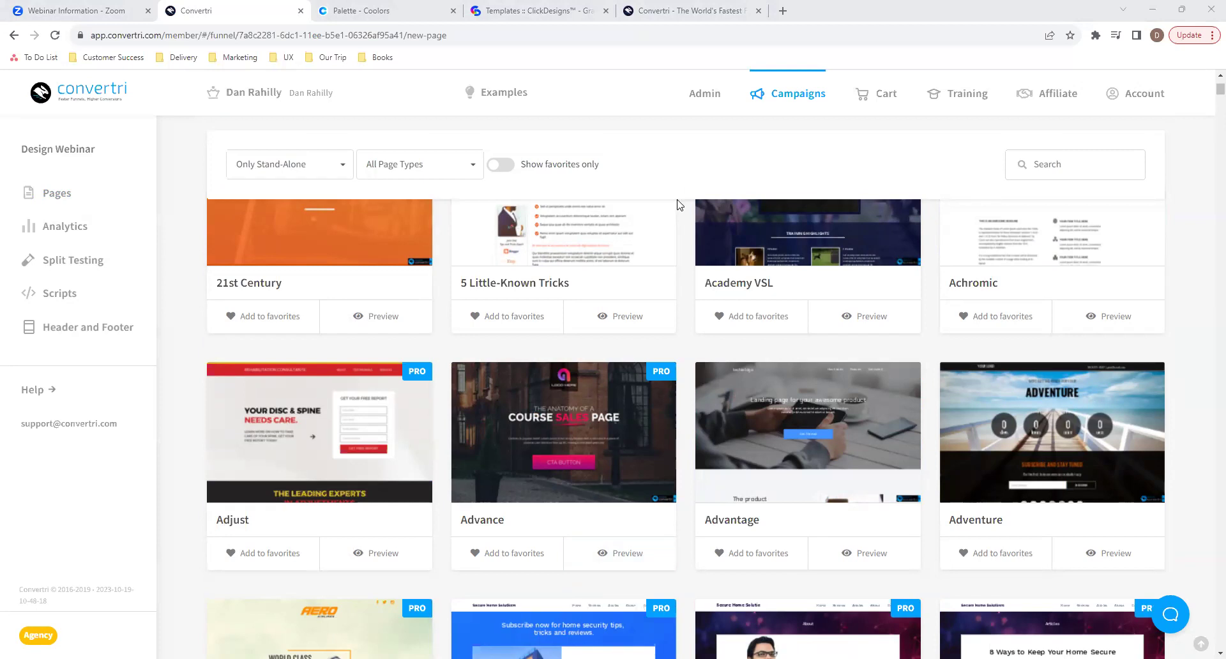
pyautogui.scroll(3, 685, 273)
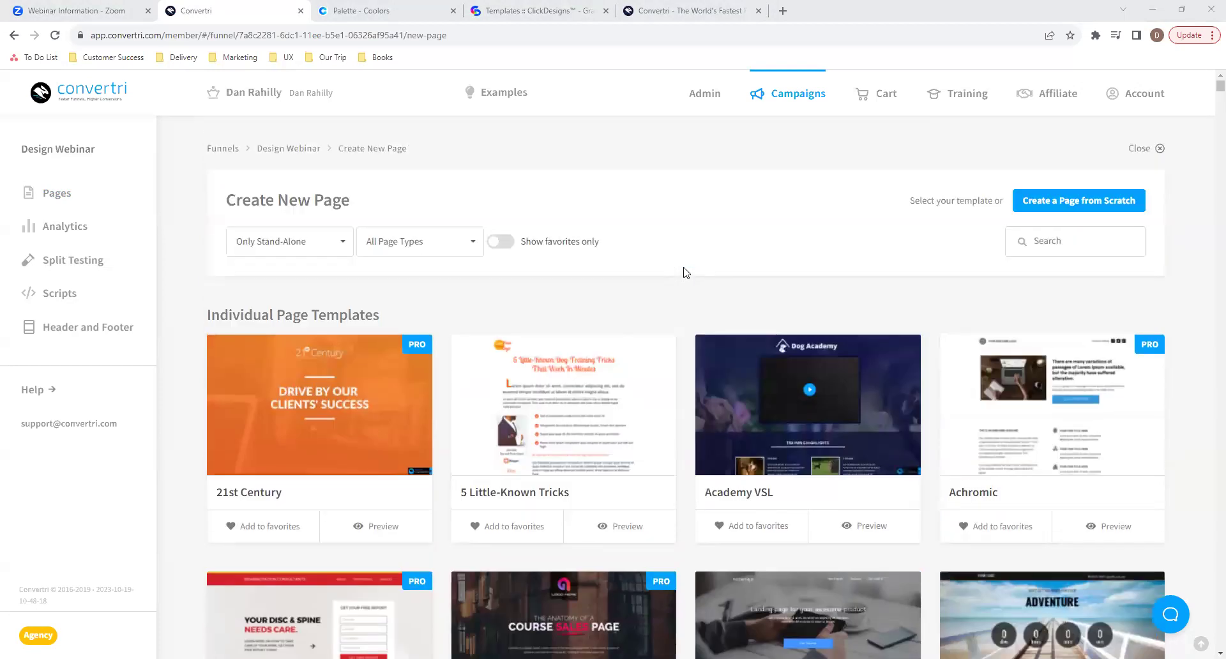